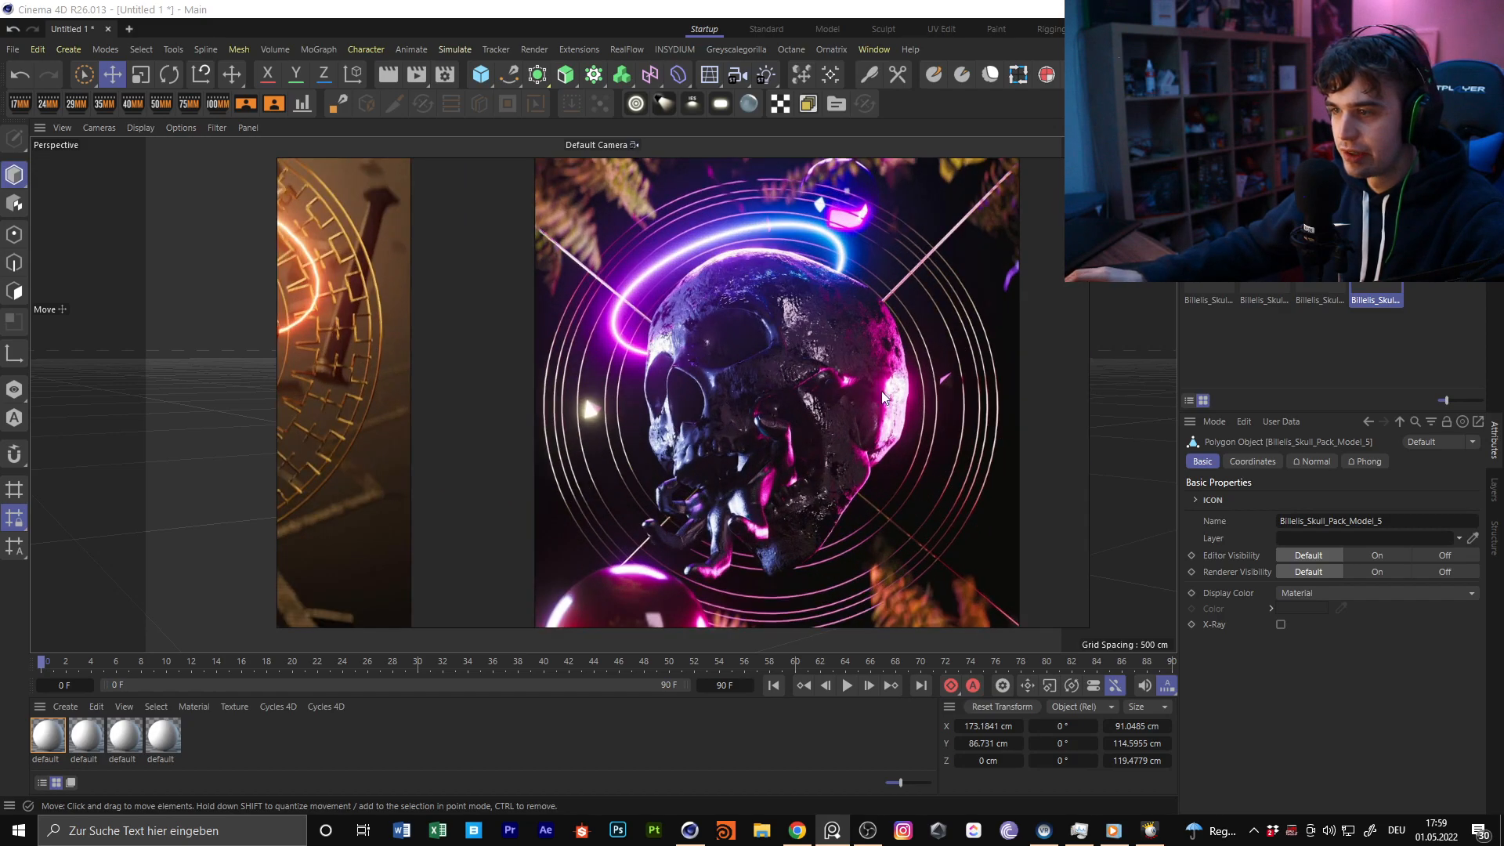
Examine the three skull reference renders on the reference board, both side by side and close up
scroll(688, 342, "down", 6)
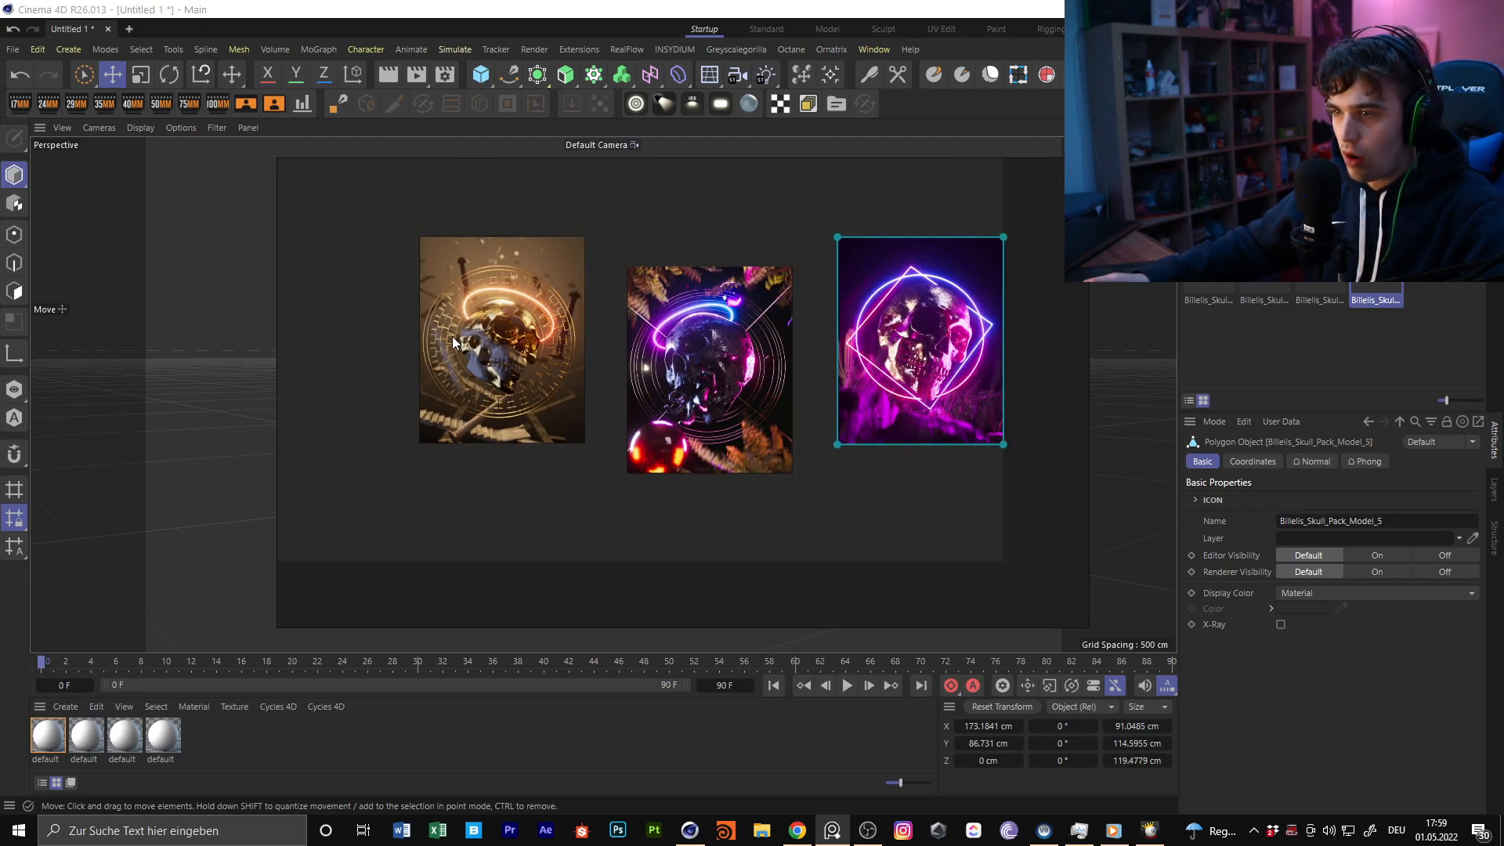
scroll(458, 335, "up", 4)
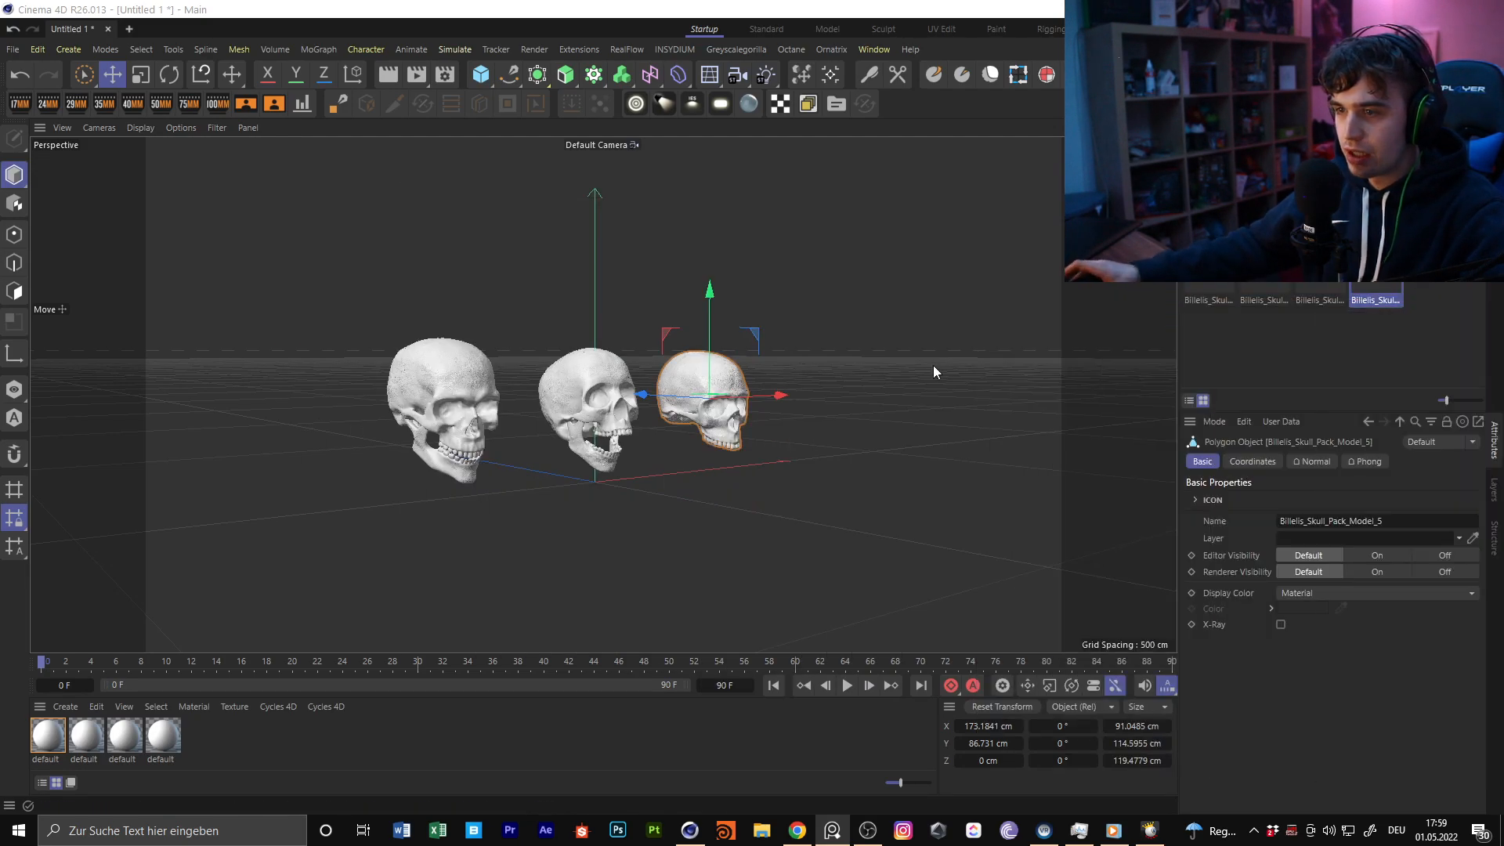
right_click_drag(1503, 323, 482, 336)
scroll(682, 329, "down", 5)
middle_click_drag(903, 355, 642, 369)
scroll(644, 368, "up", 2)
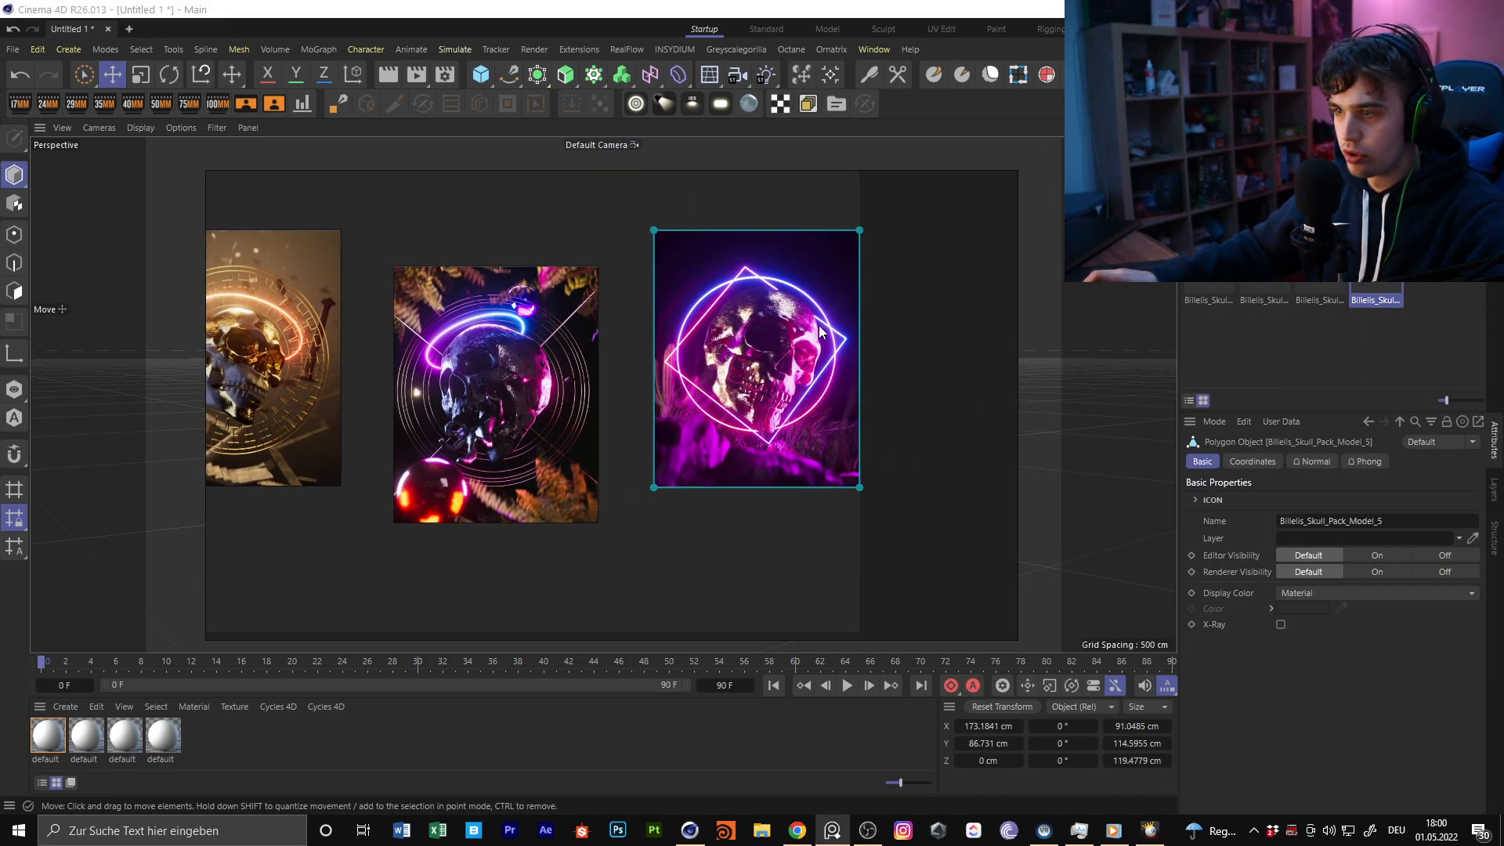
scroll(787, 332, "up", 4)
scroll(731, 345, "down", 4)
scroll(450, 363, "up", 3)
middle_click_drag(449, 363, 722, 322)
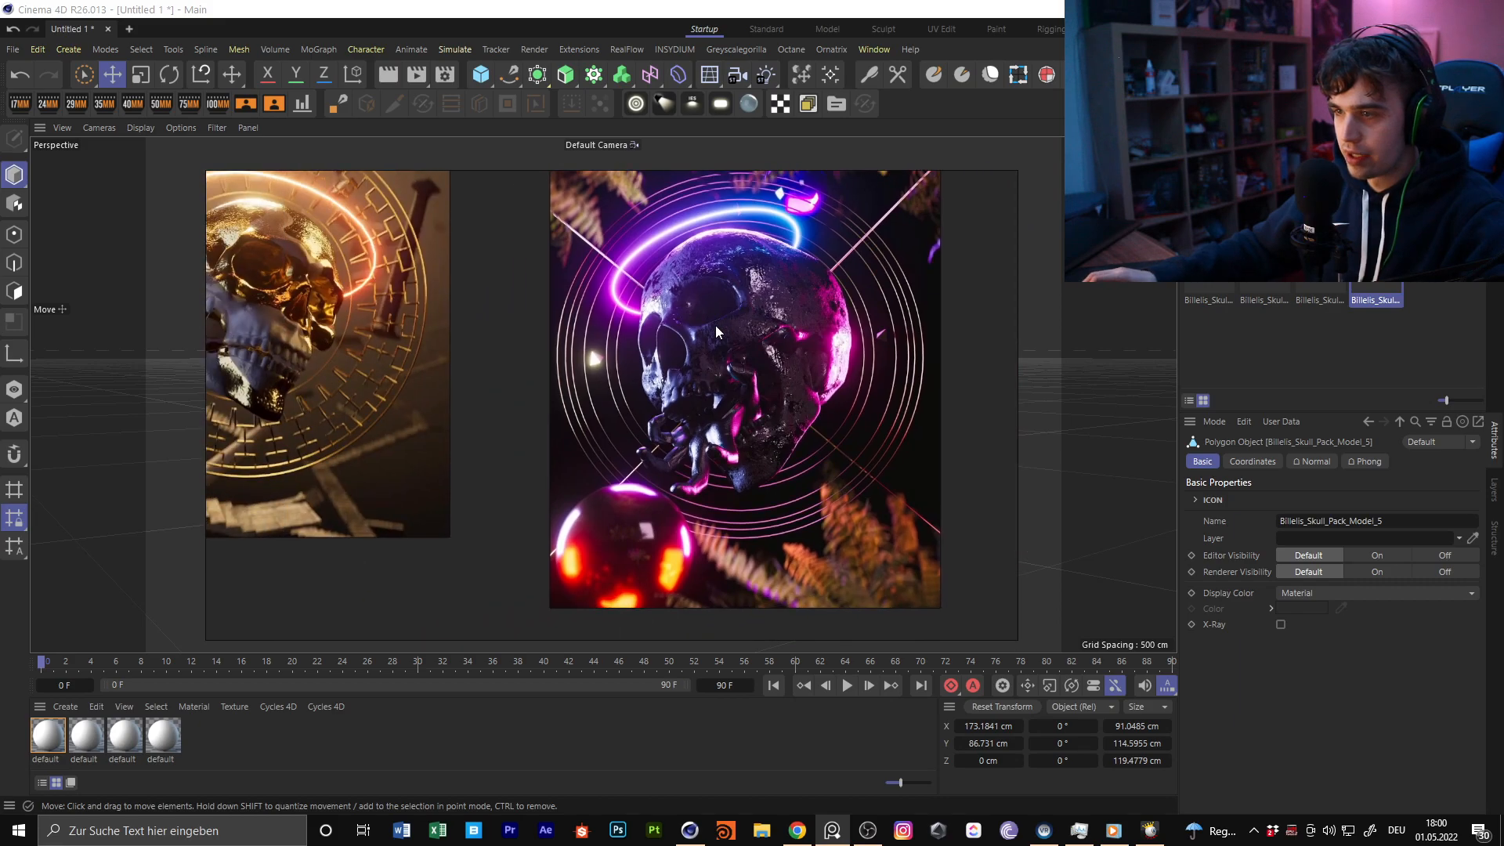
scroll(828, 269, "up", 5)
scroll(658, 247, "down", 3)
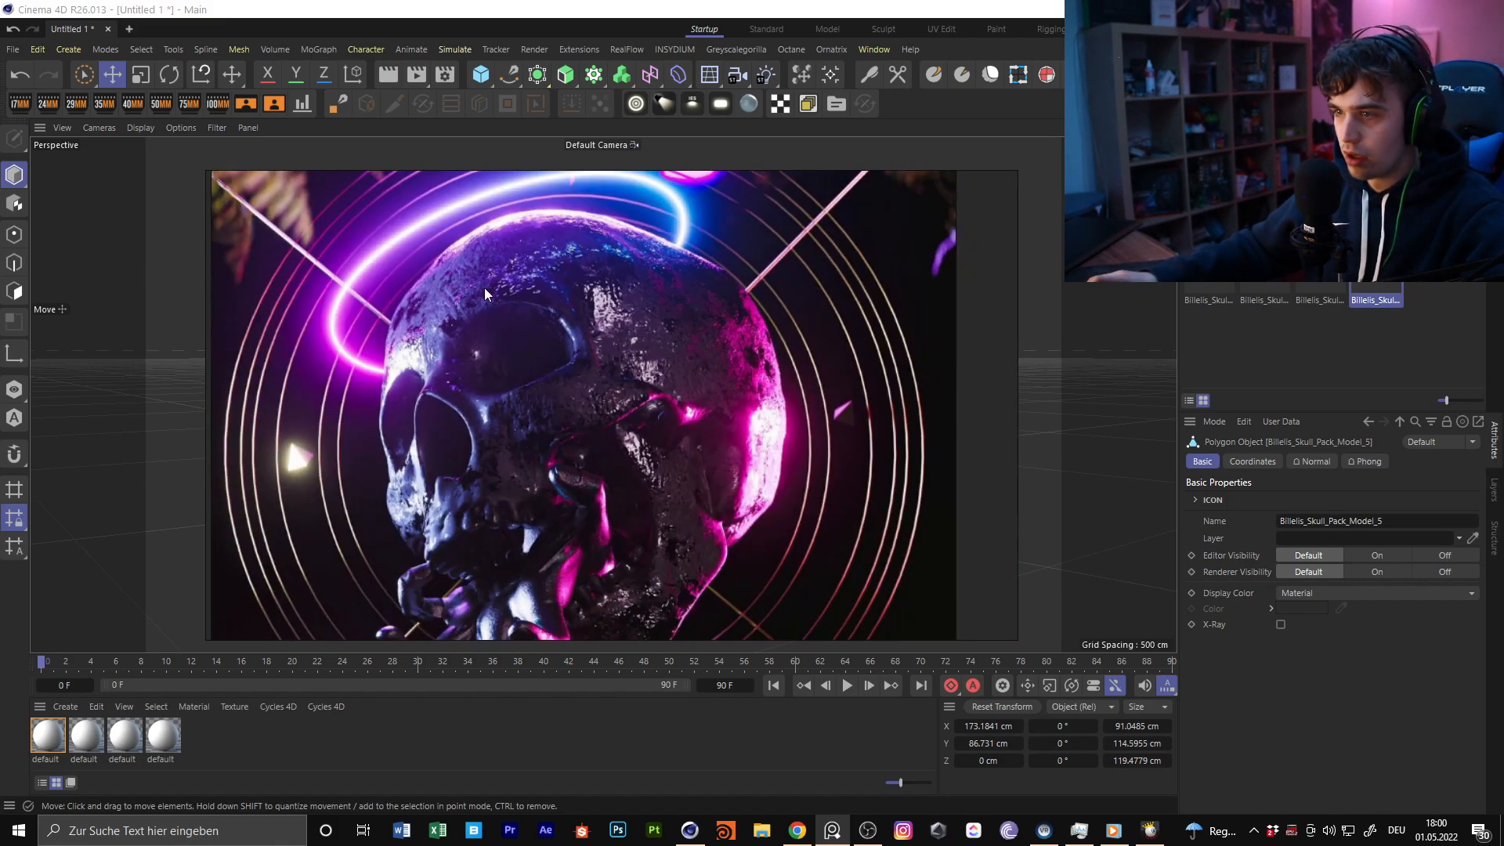
scroll(603, 337, "down", 3)
middle_click_drag(352, 357, 584, 337)
scroll(525, 335, "down", 4)
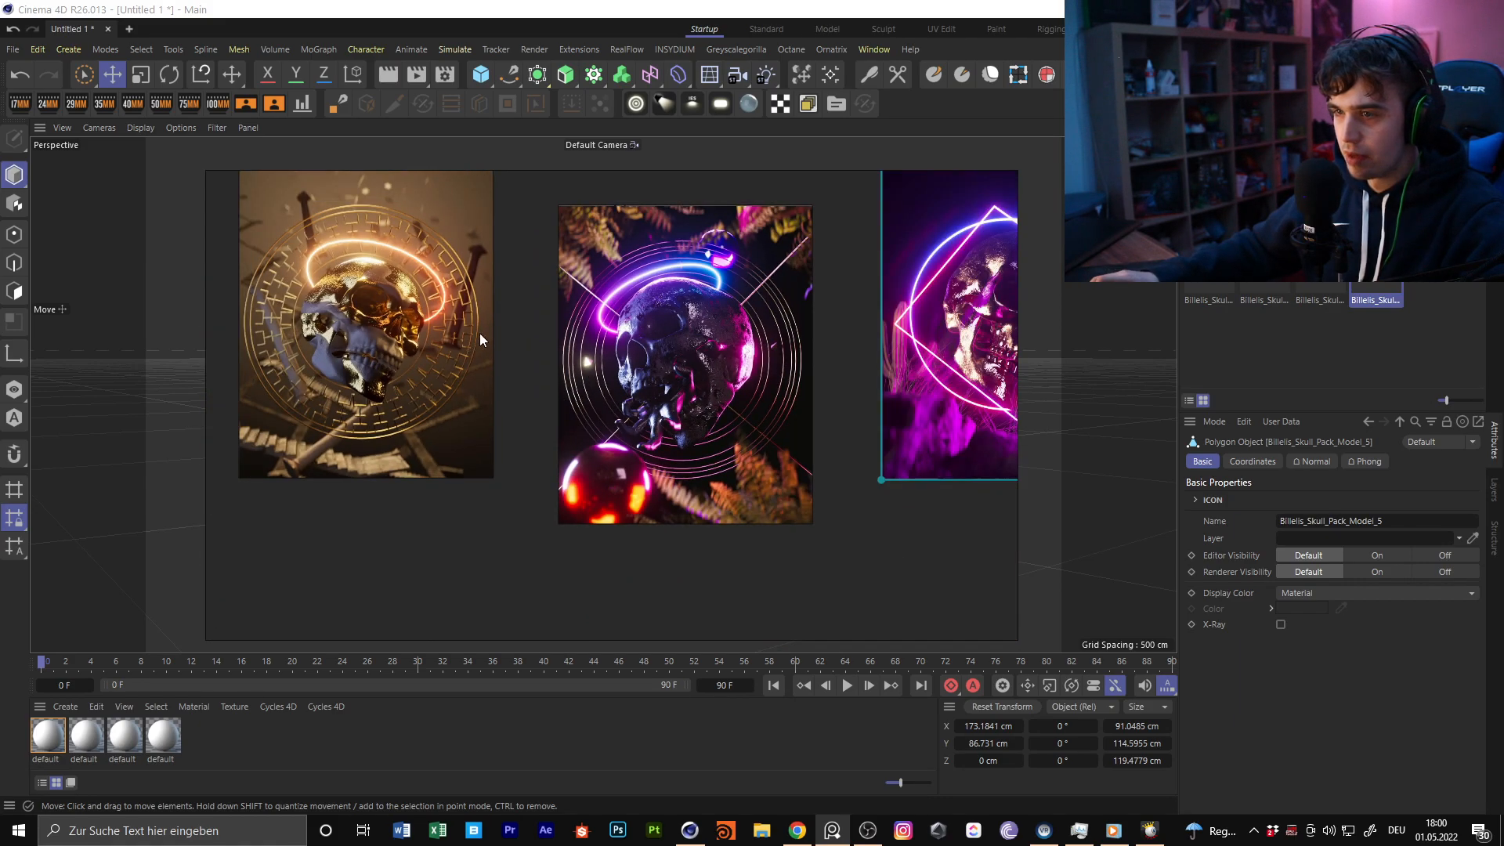
middle_click_drag(357, 323, 639, 336)
scroll(630, 331, "up", 4)
scroll(589, 446, "up", 4)
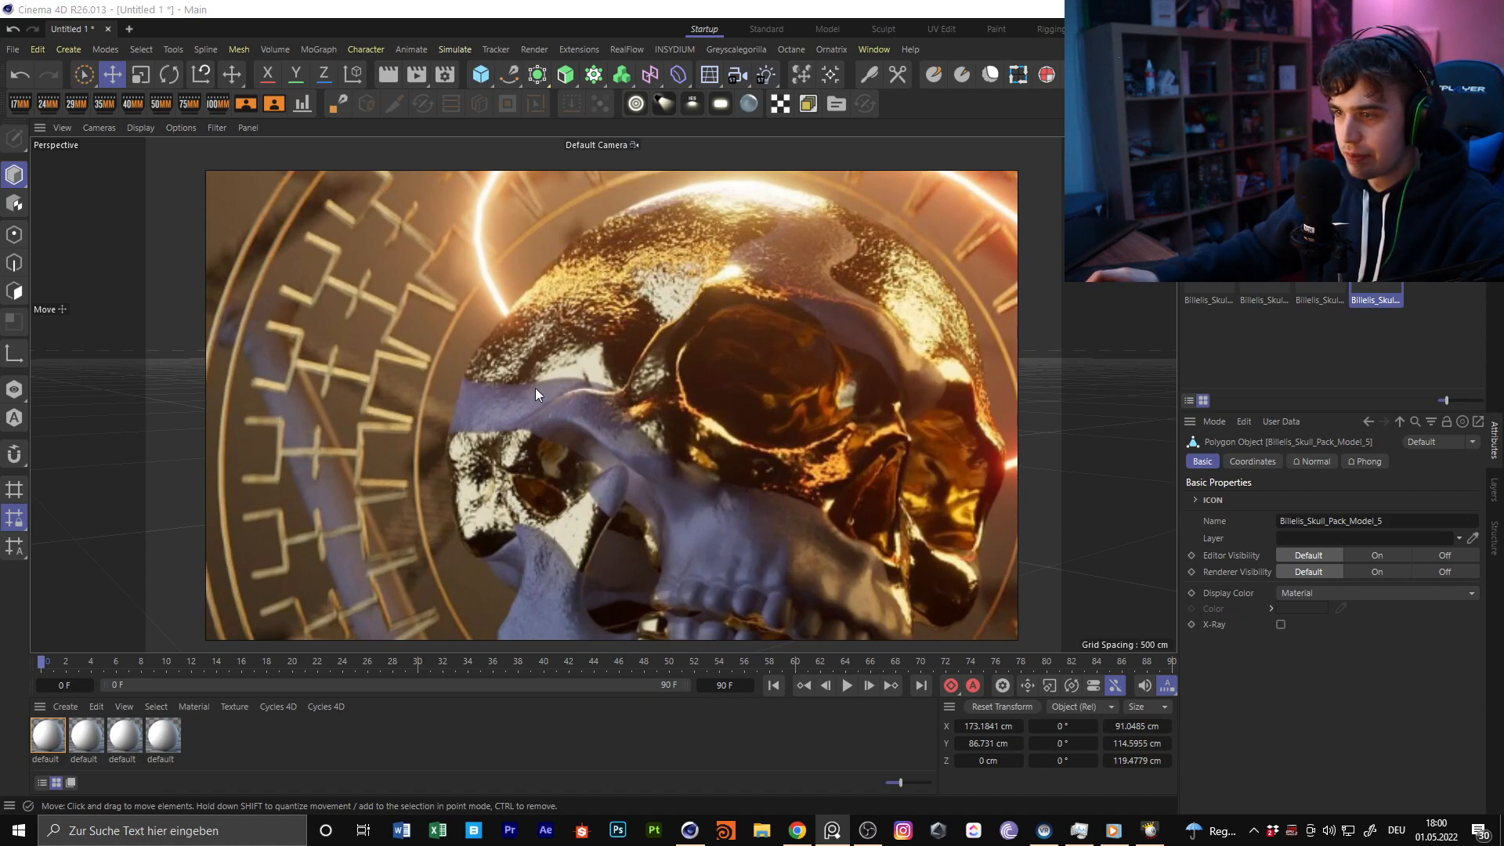
scroll(659, 345, "down", 6)
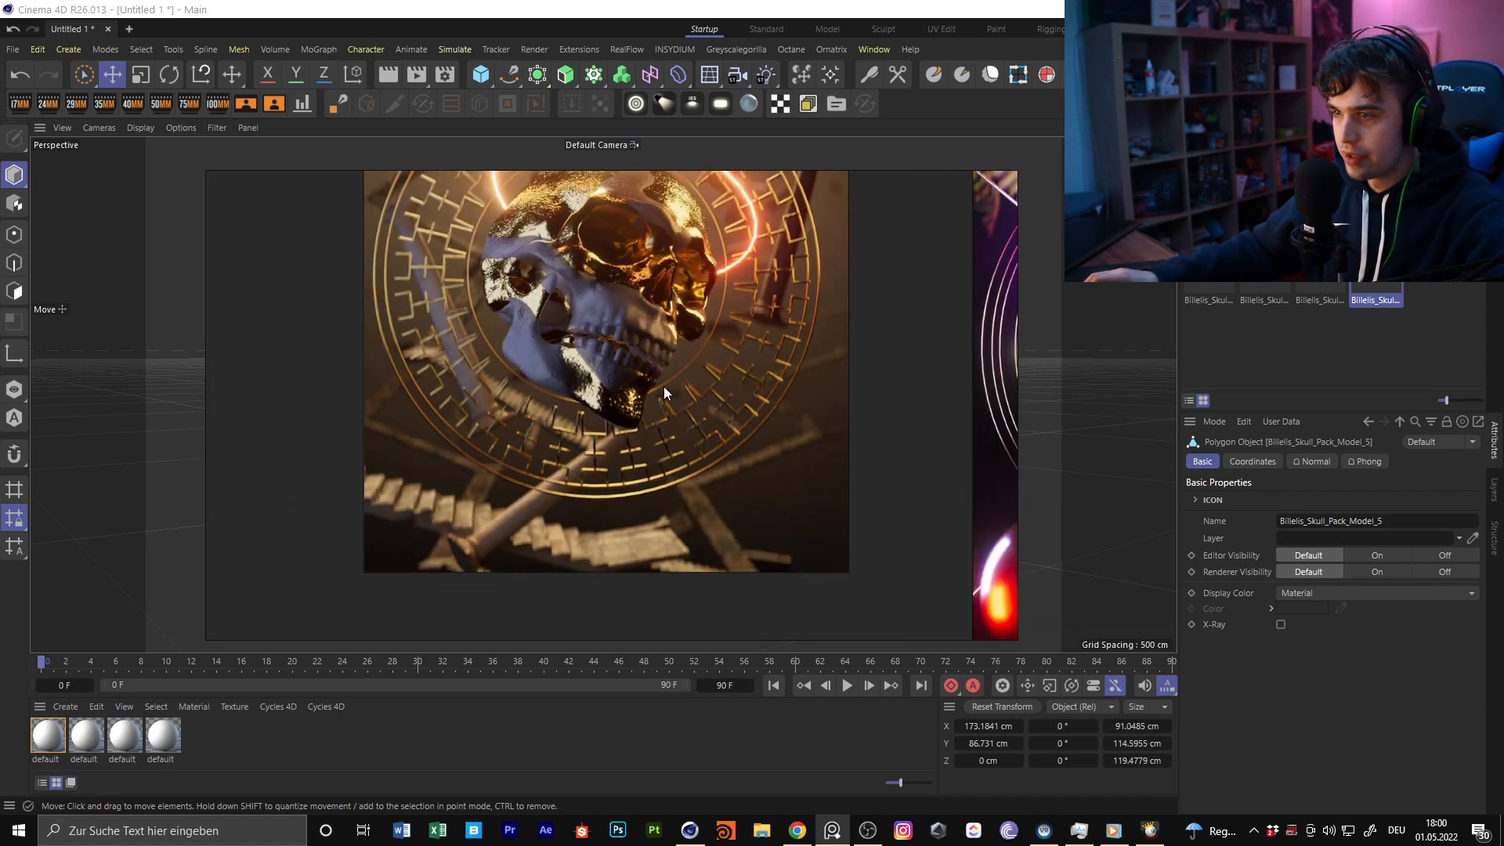
middle_click_drag(882, 323, 381, 370)
scroll(688, 308, "up", 4)
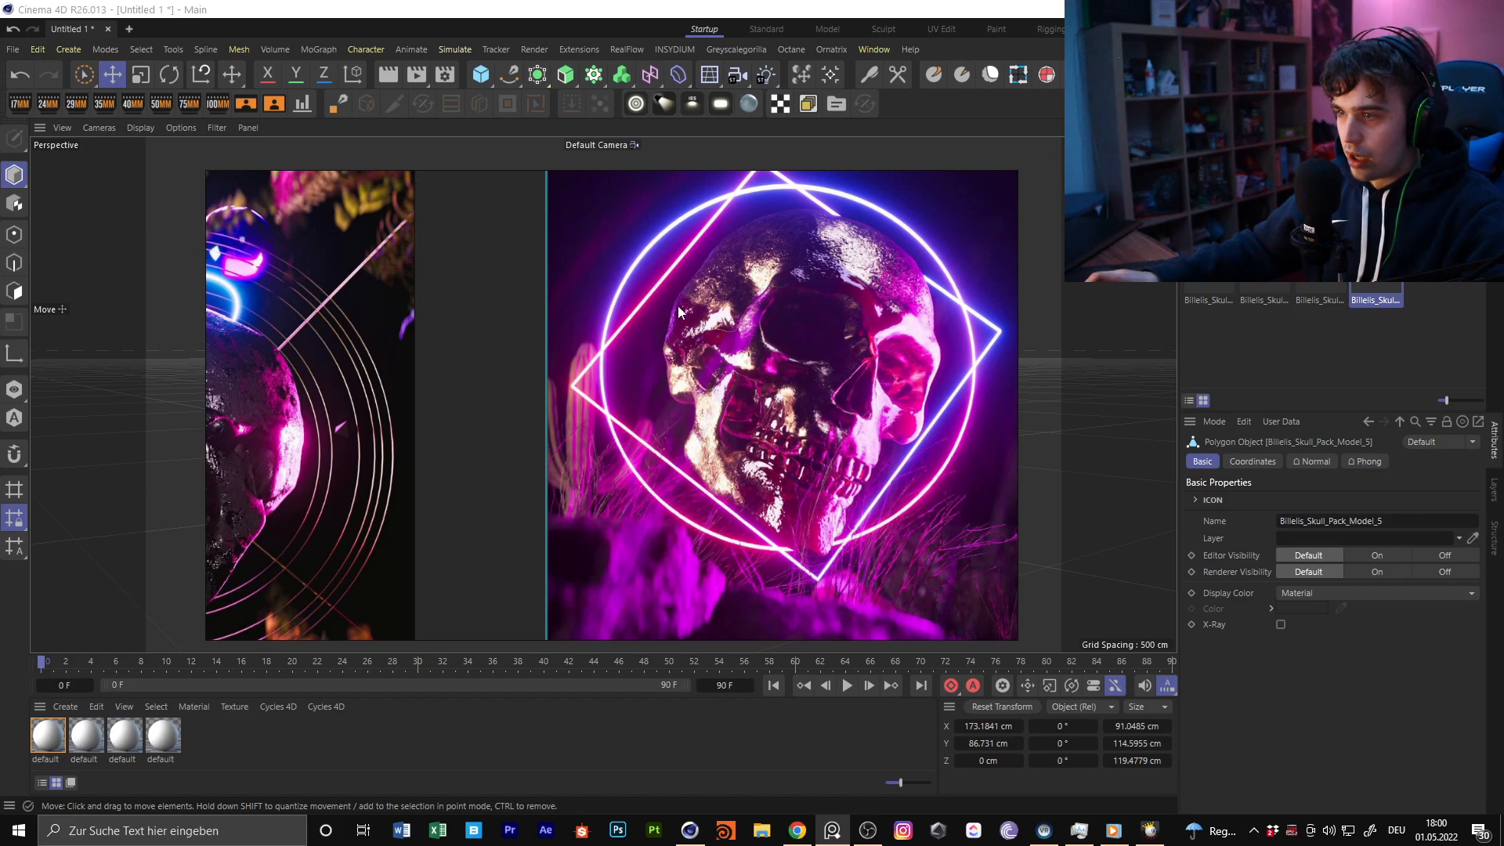
scroll(646, 298, "down", 7)
right_click_drag(551, 211, 0, 180)
Look over the three imported skull models in the viewport
left_click(587, 392)
left_click(412, 378)
left_click(590, 401)
left_click(729, 416)
left_click_drag(788, 420, 661, 419, "alt")
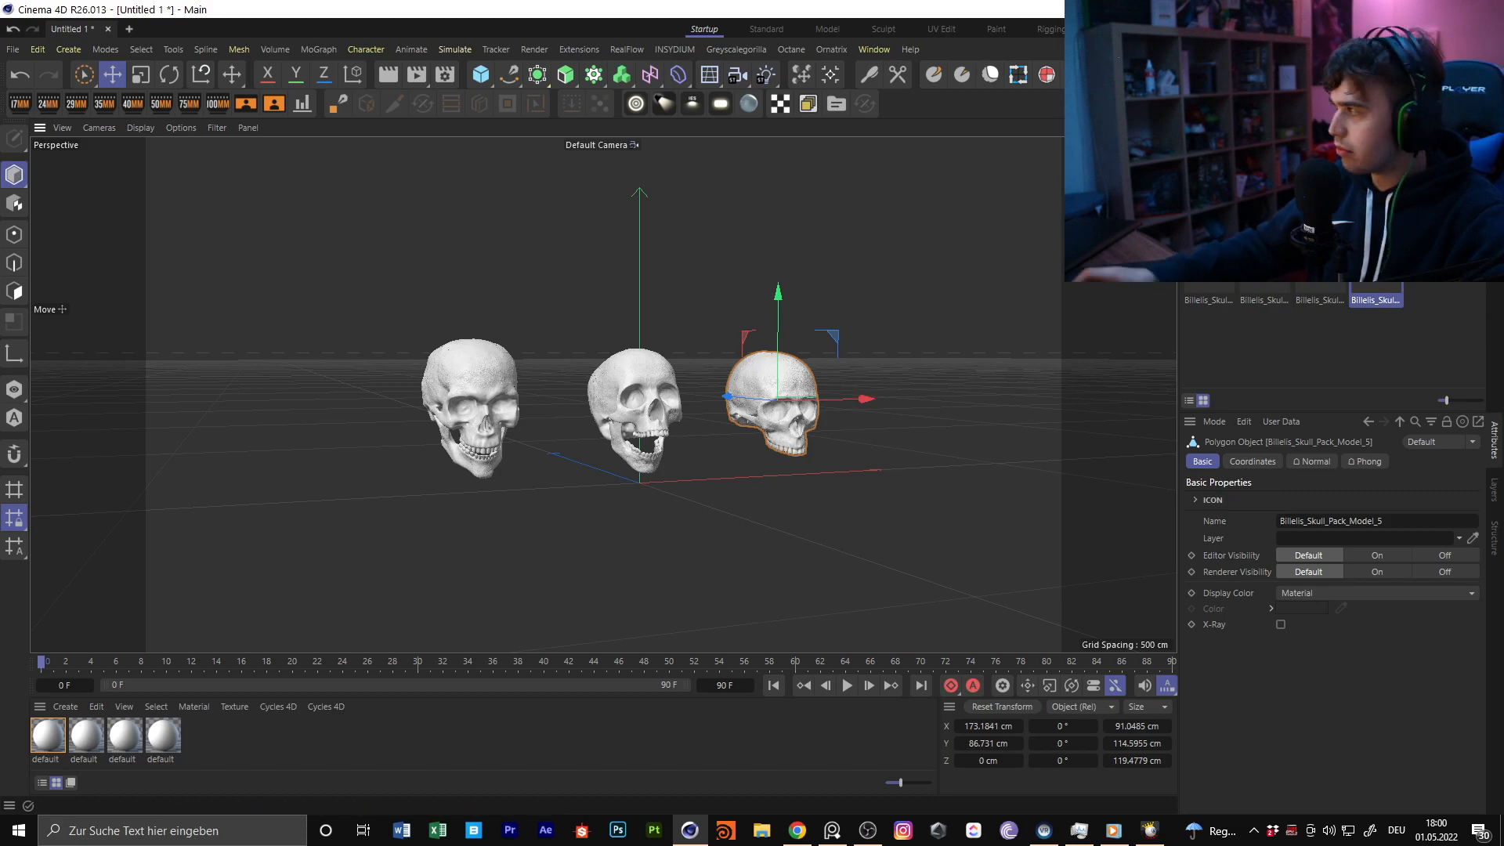
Switch to Chrome, open the Linktree link from the Billelis Instagram profile, and look over the profile's posts
left_click(797, 830)
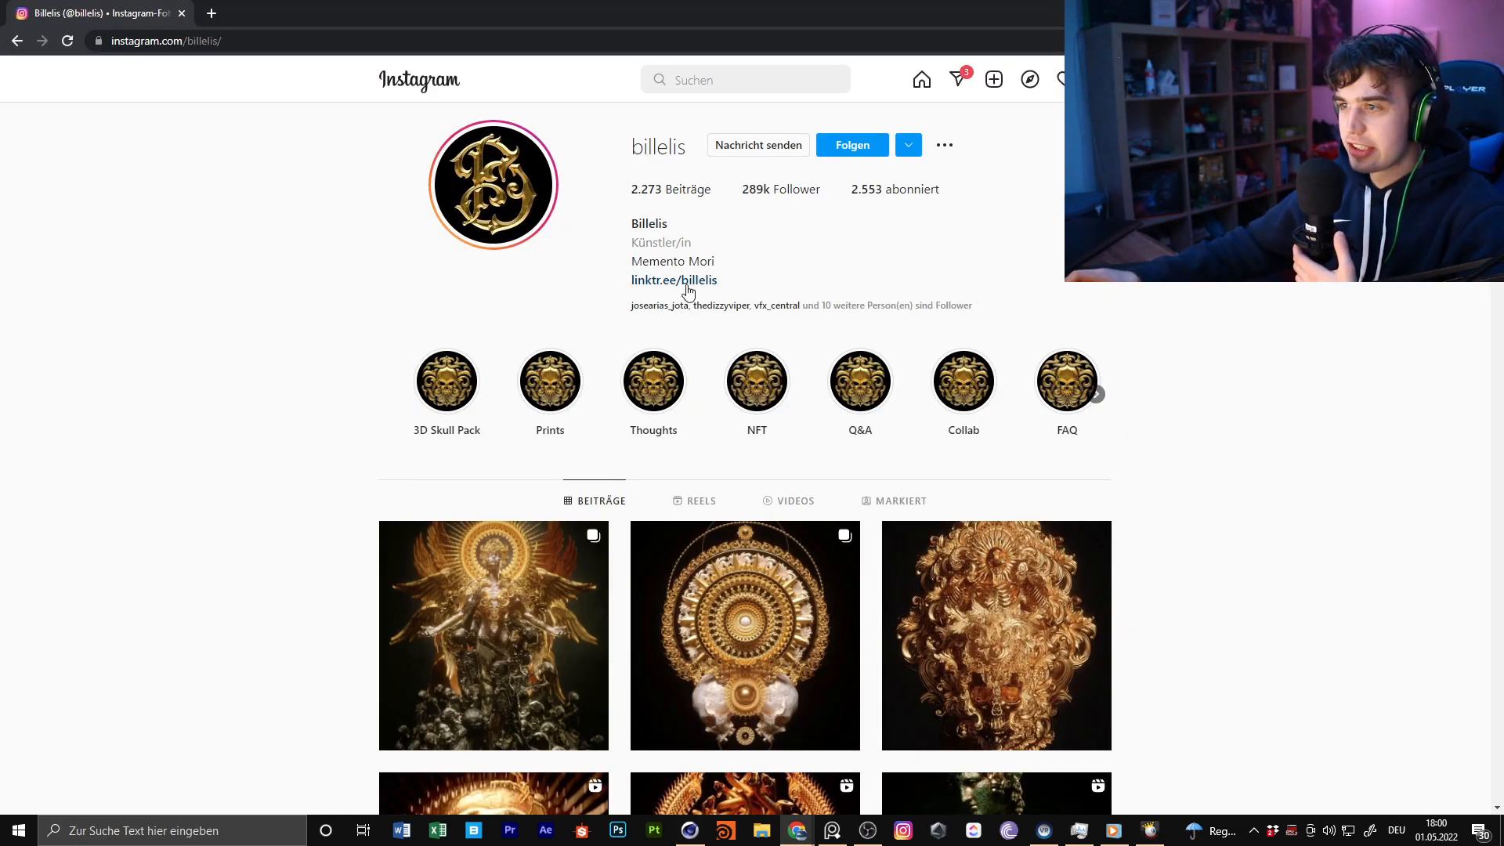
left_click(686, 282)
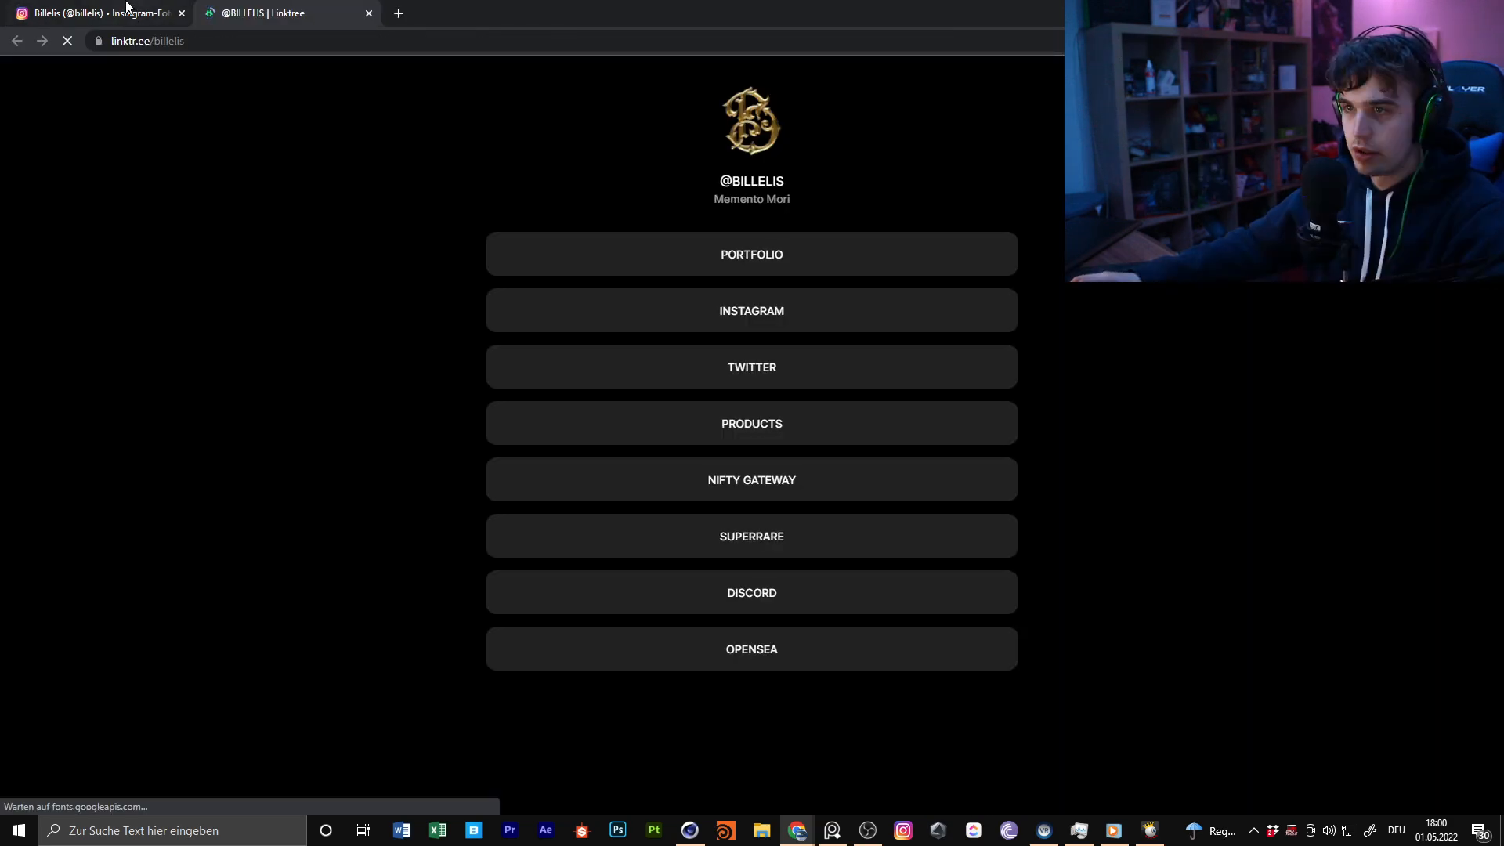
left_click(126, 8)
left_click_drag(620, 143, 692, 158)
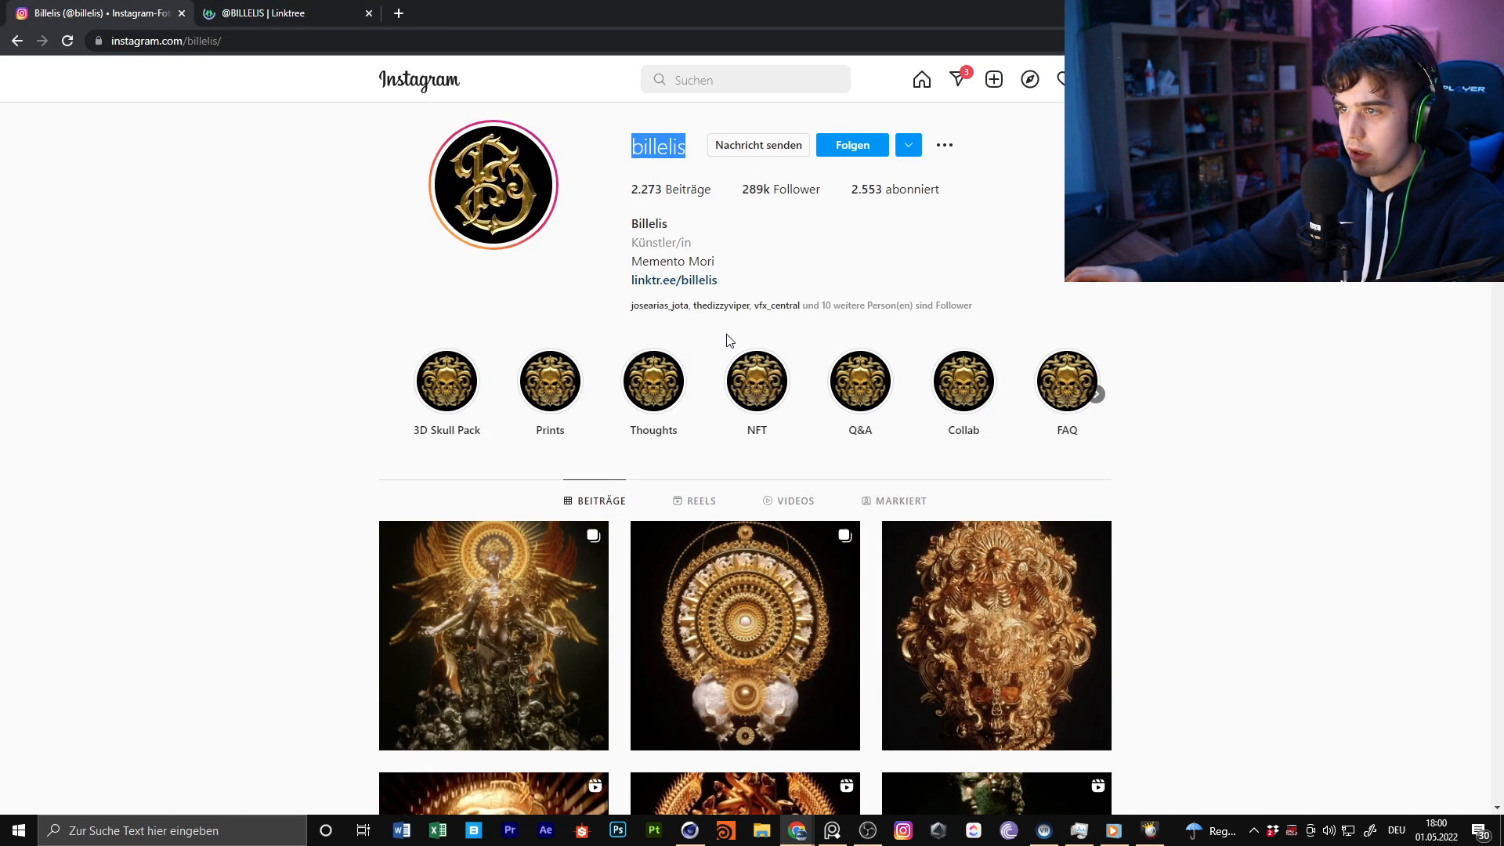
scroll(673, 376, "down", 3)
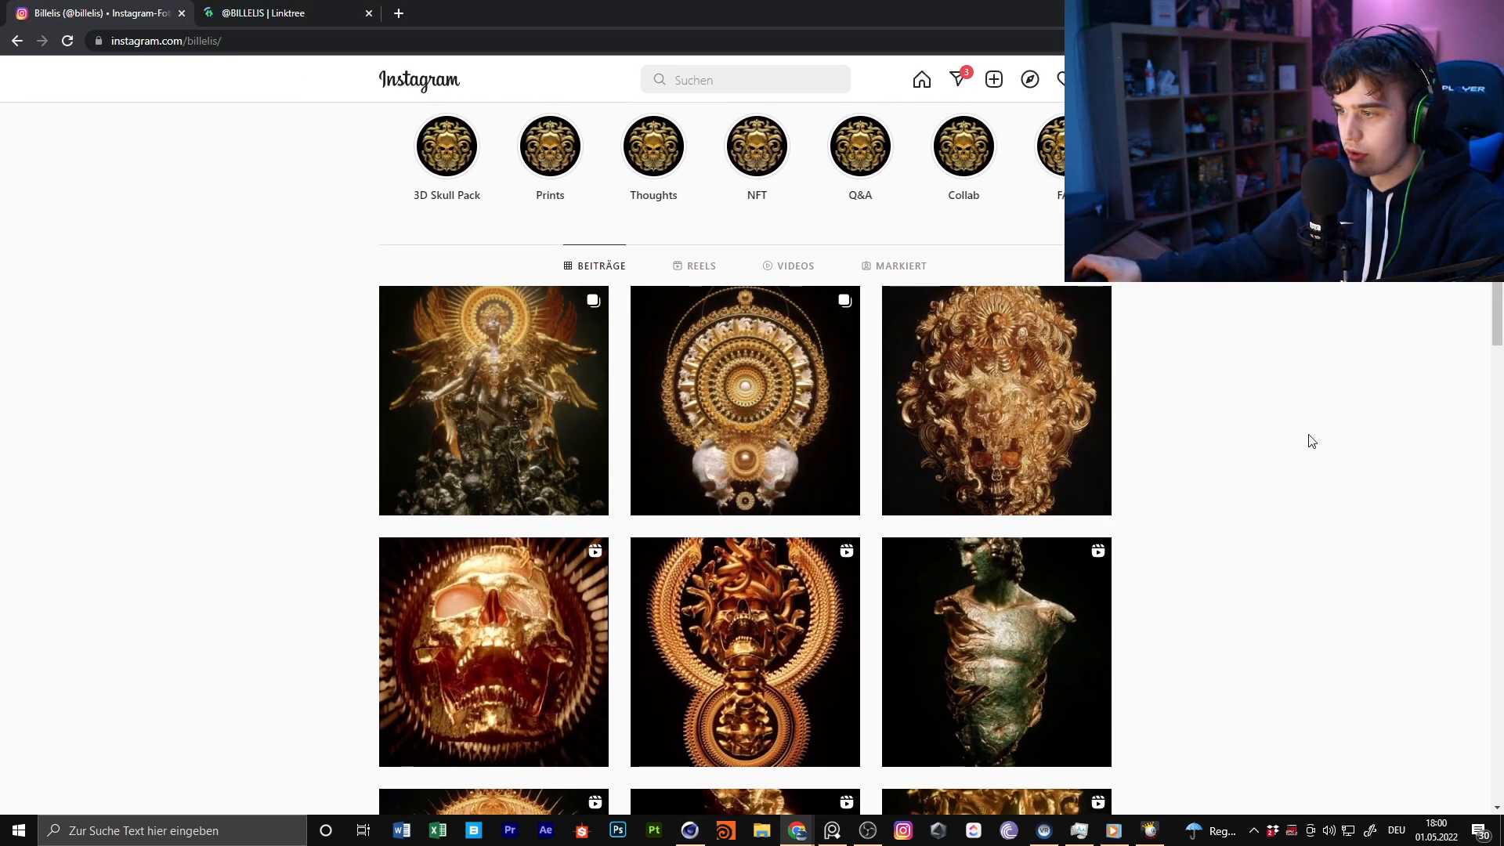
scroll(1313, 441, "up", 3)
Open the Products page from the Billelis Linktree and close the Linktree and Instagram pages
left_click(263, 13)
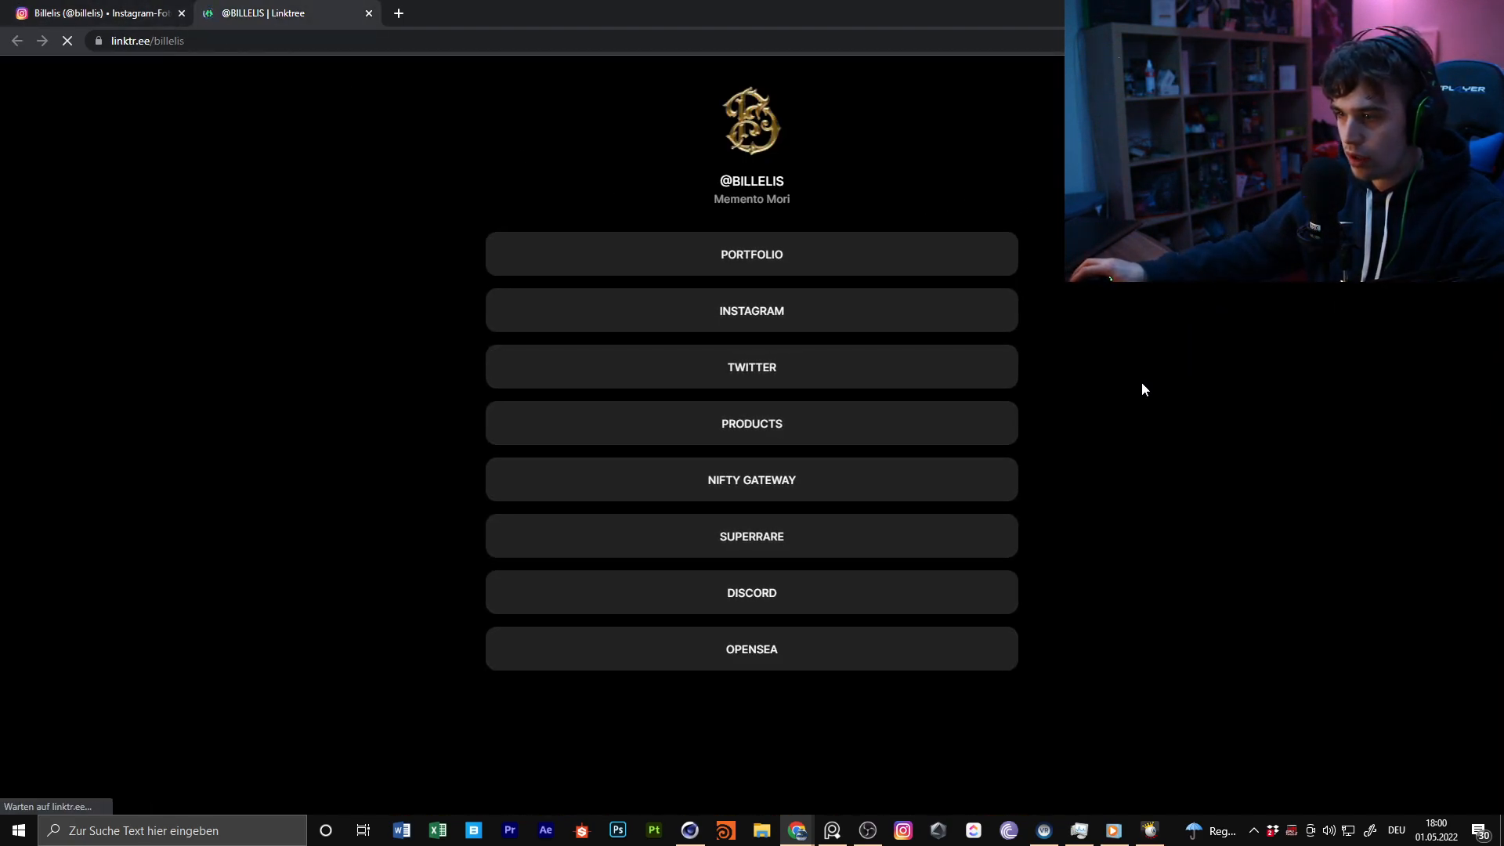
left_click(790, 439)
middle_click(267, 11)
middle_click(101, 7)
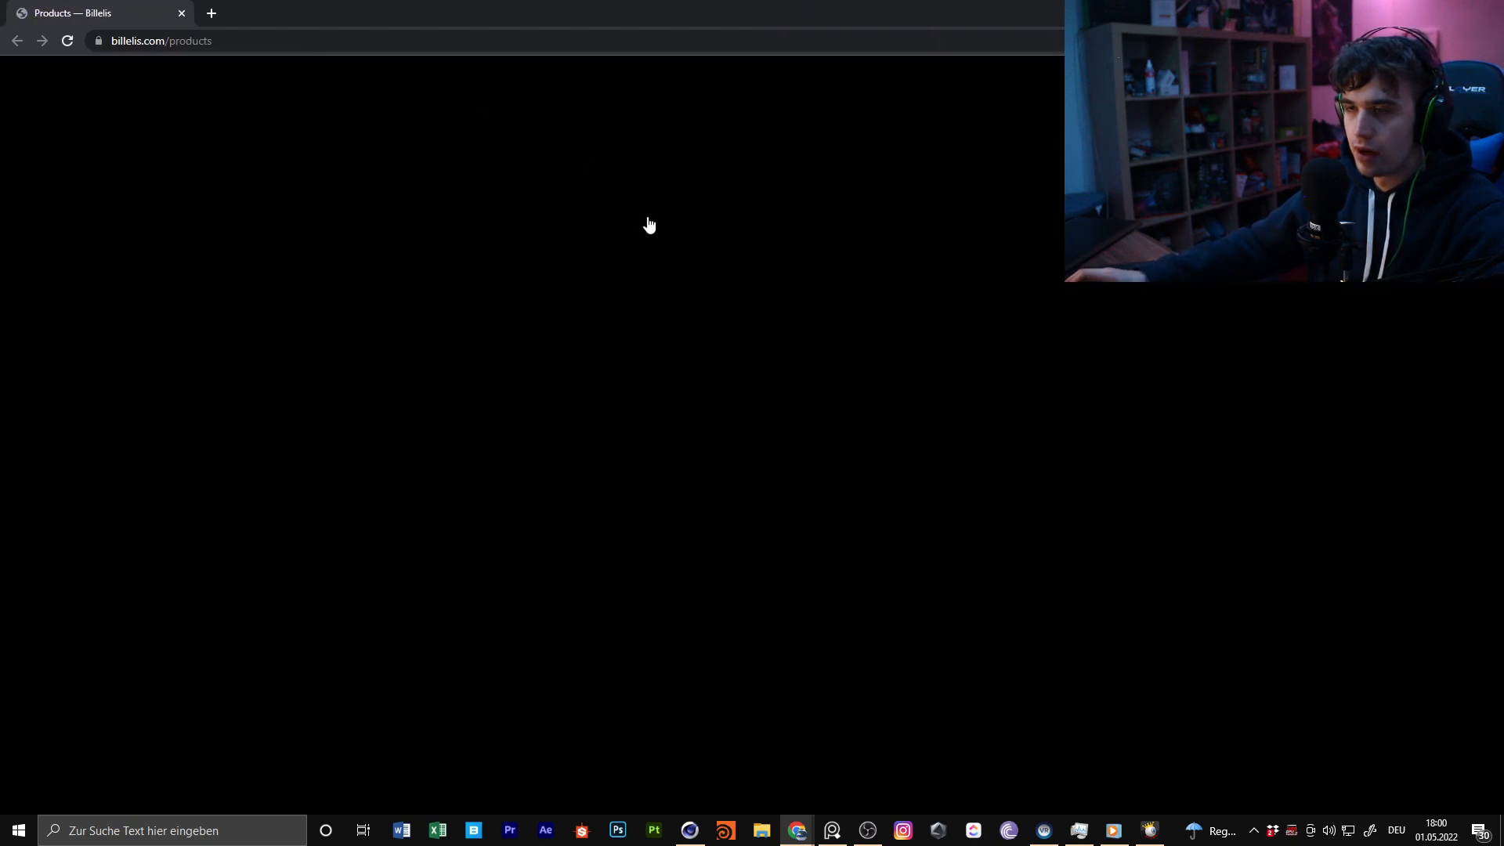
Browse the skull packs on the Billelis Products page and dismiss the mailing list popup
scroll(964, 258, "down", 4)
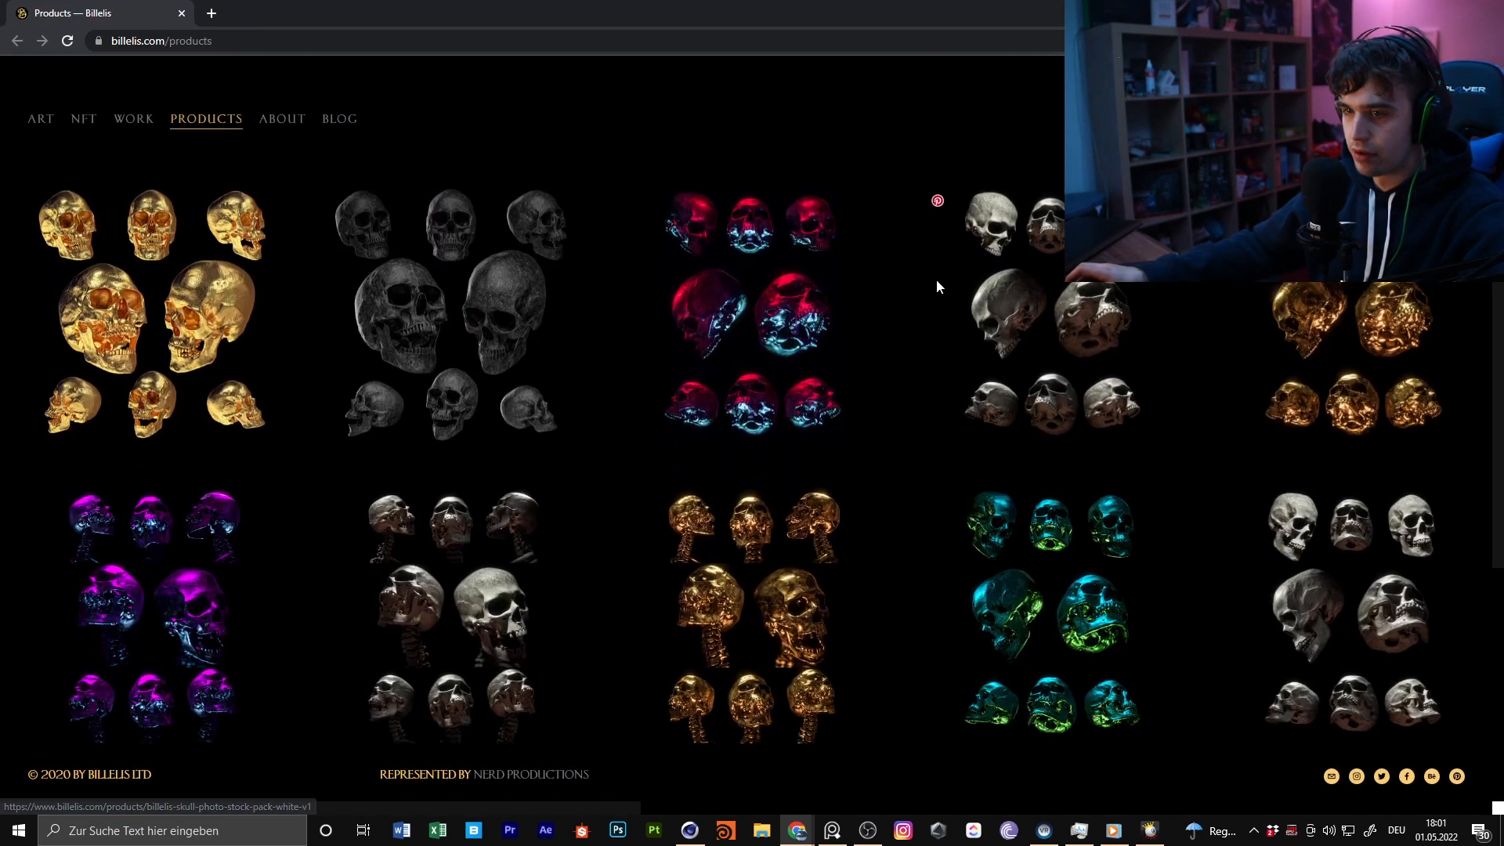
scroll(940, 376, "down", 3)
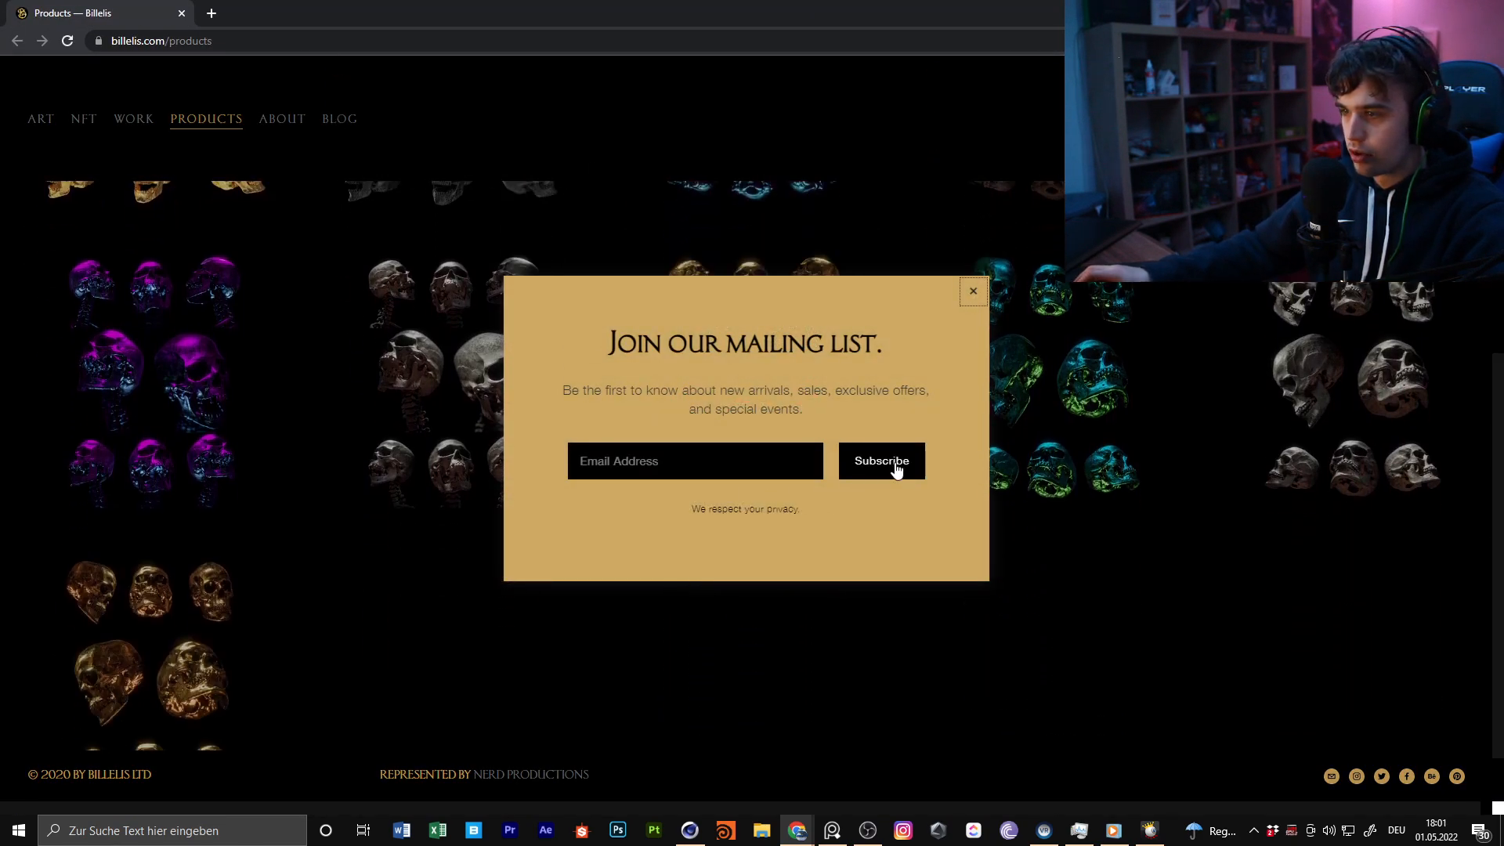
left_click(974, 291)
scroll(329, 619, "down", 1)
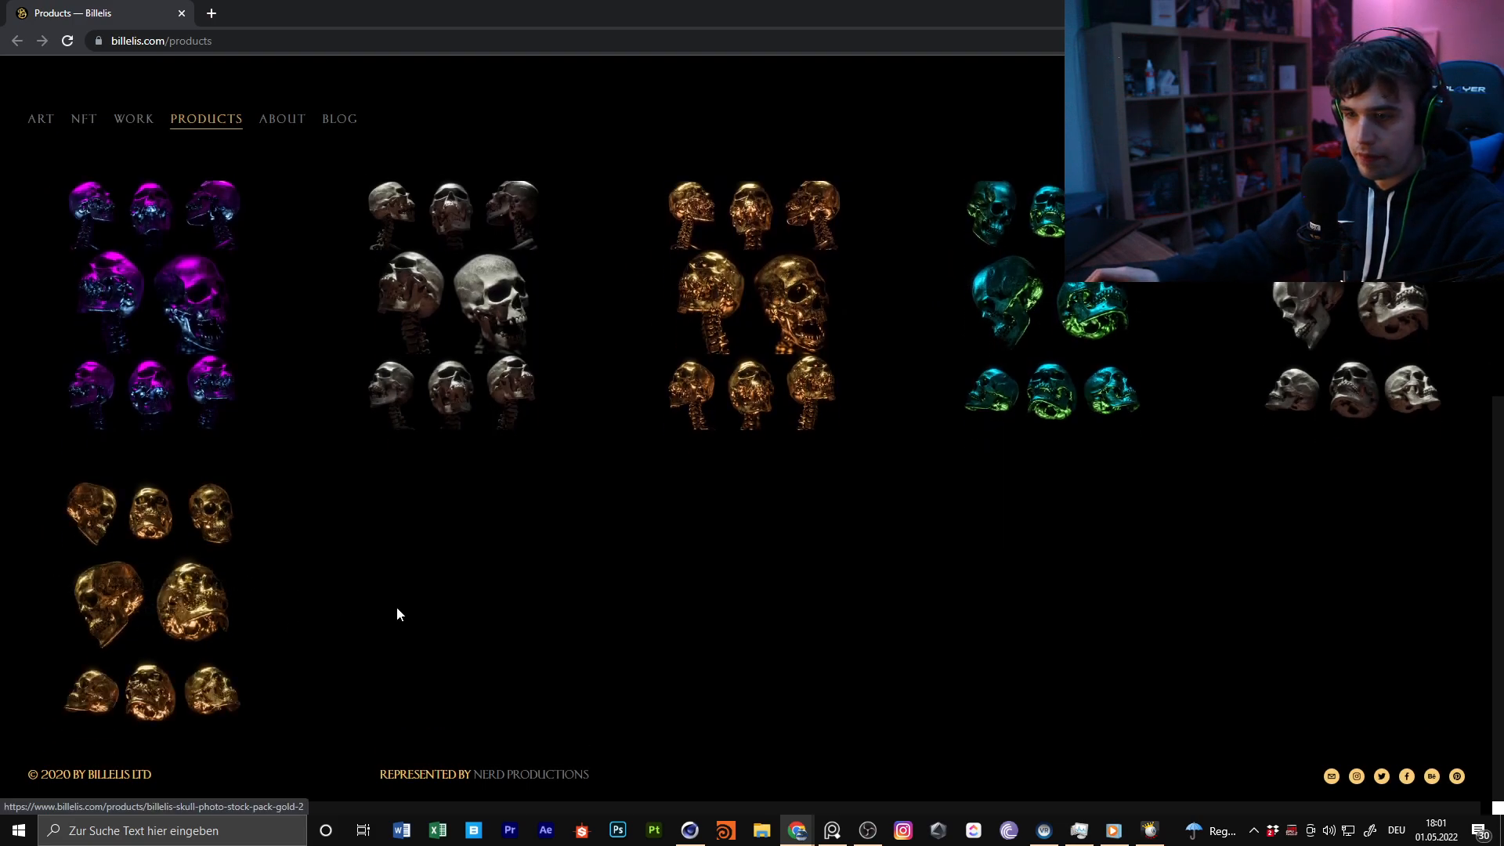
scroll(899, 570, "up", 5)
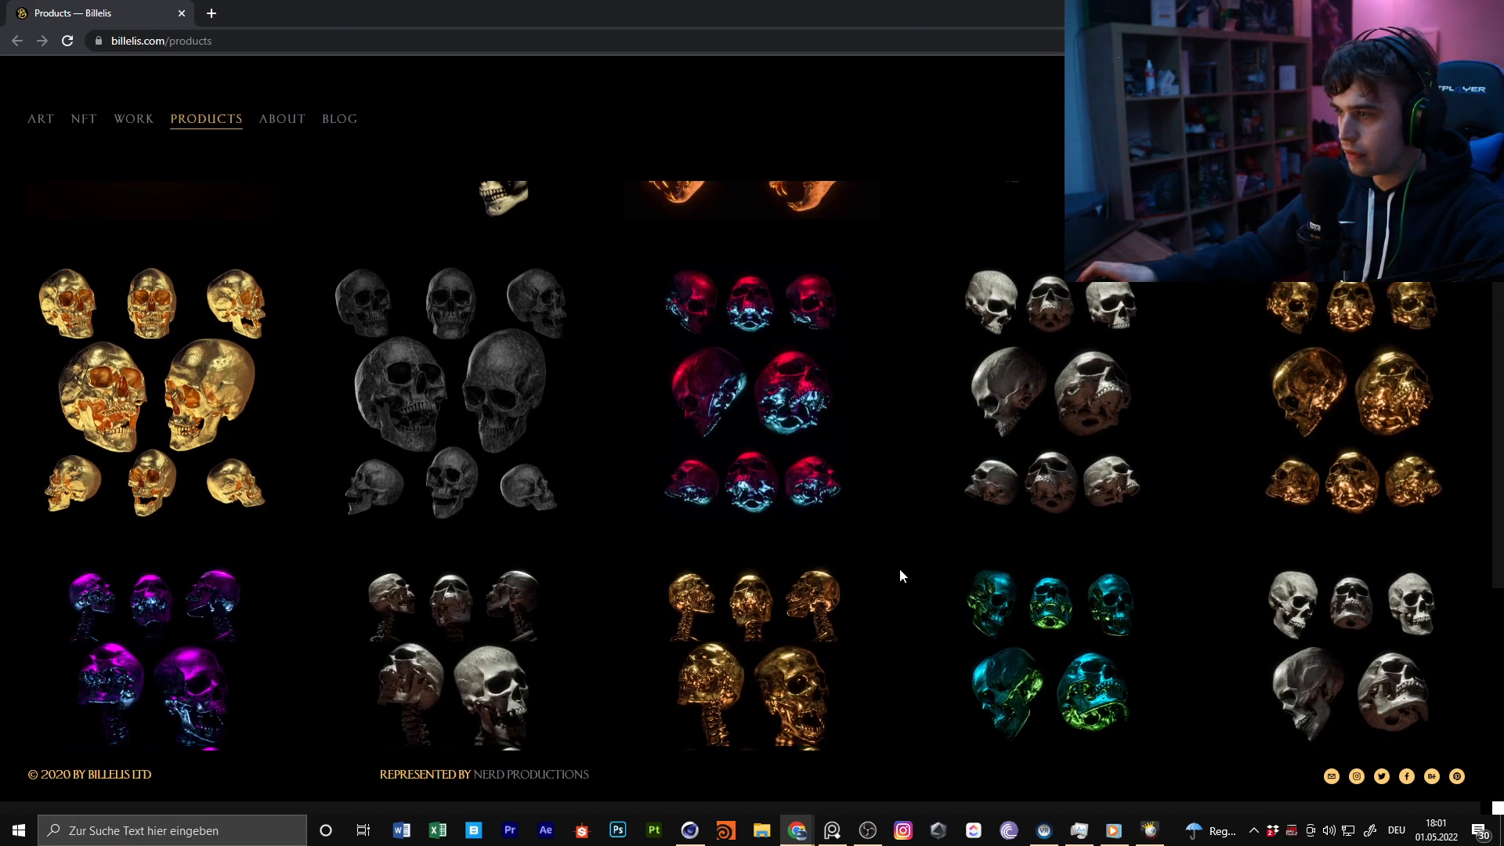
scroll(1347, 353, "up", 2)
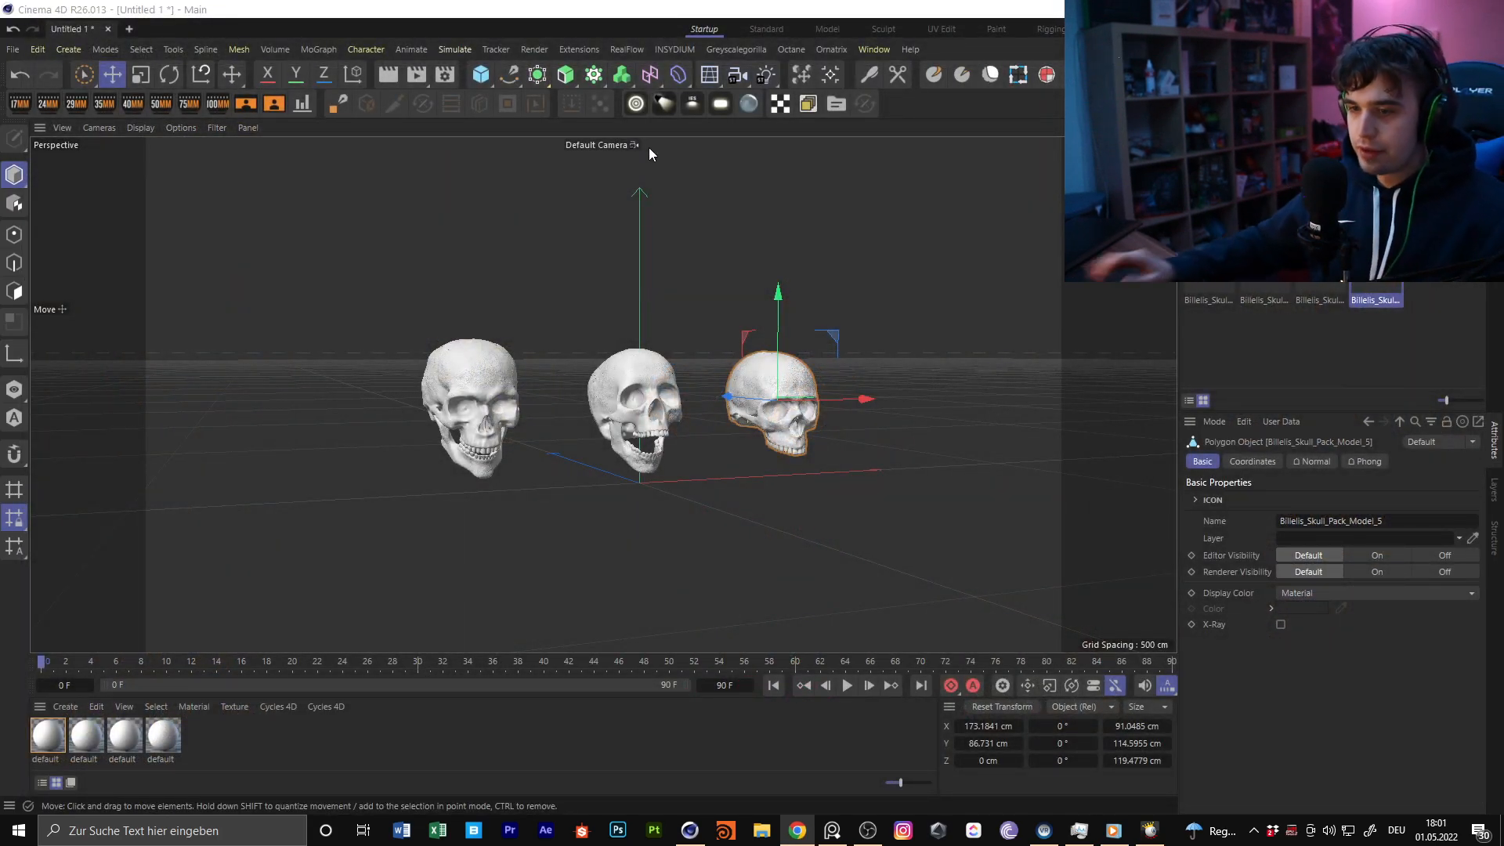
Back in Cinema 4D, delete all four default materials and close the browser showing the Billelis skull items
left_click(208, 711)
left_click_drag(264, 762, 33, 734)
key("Delete")
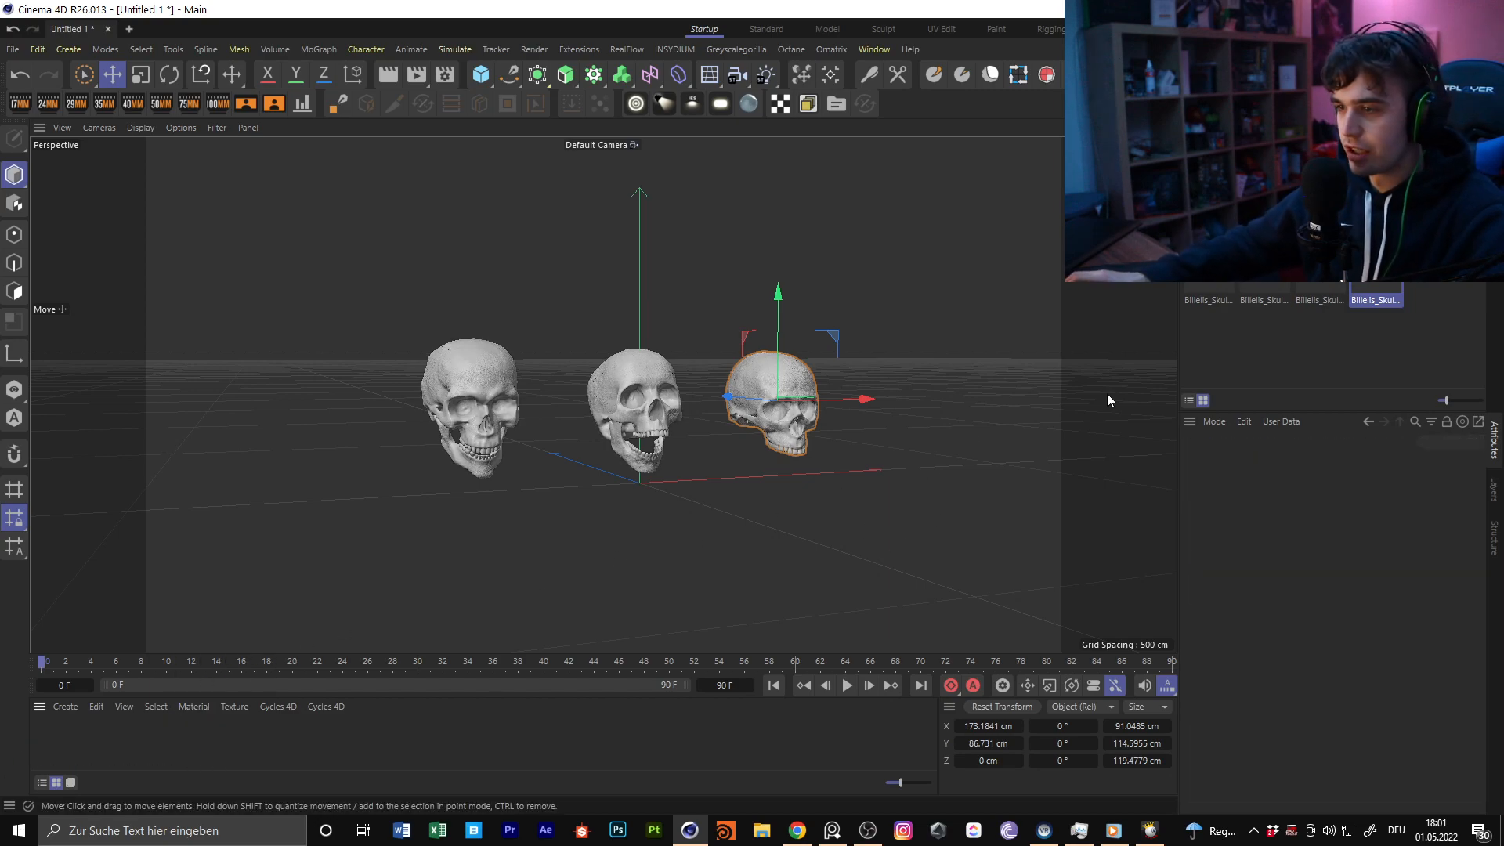
left_click(1495, 147)
Select the nearest skull, Billelis_Skull_Pack_Model_4, and check the scene's point and polygon information
middle_click_drag(450, 442, 675, 332, "alt")
left_click_drag(675, 332, 703, 351, "alt")
middle_click_drag(625, 337, 660, 359, "alt")
right_click_drag(630, 346, 659, 346, "alt")
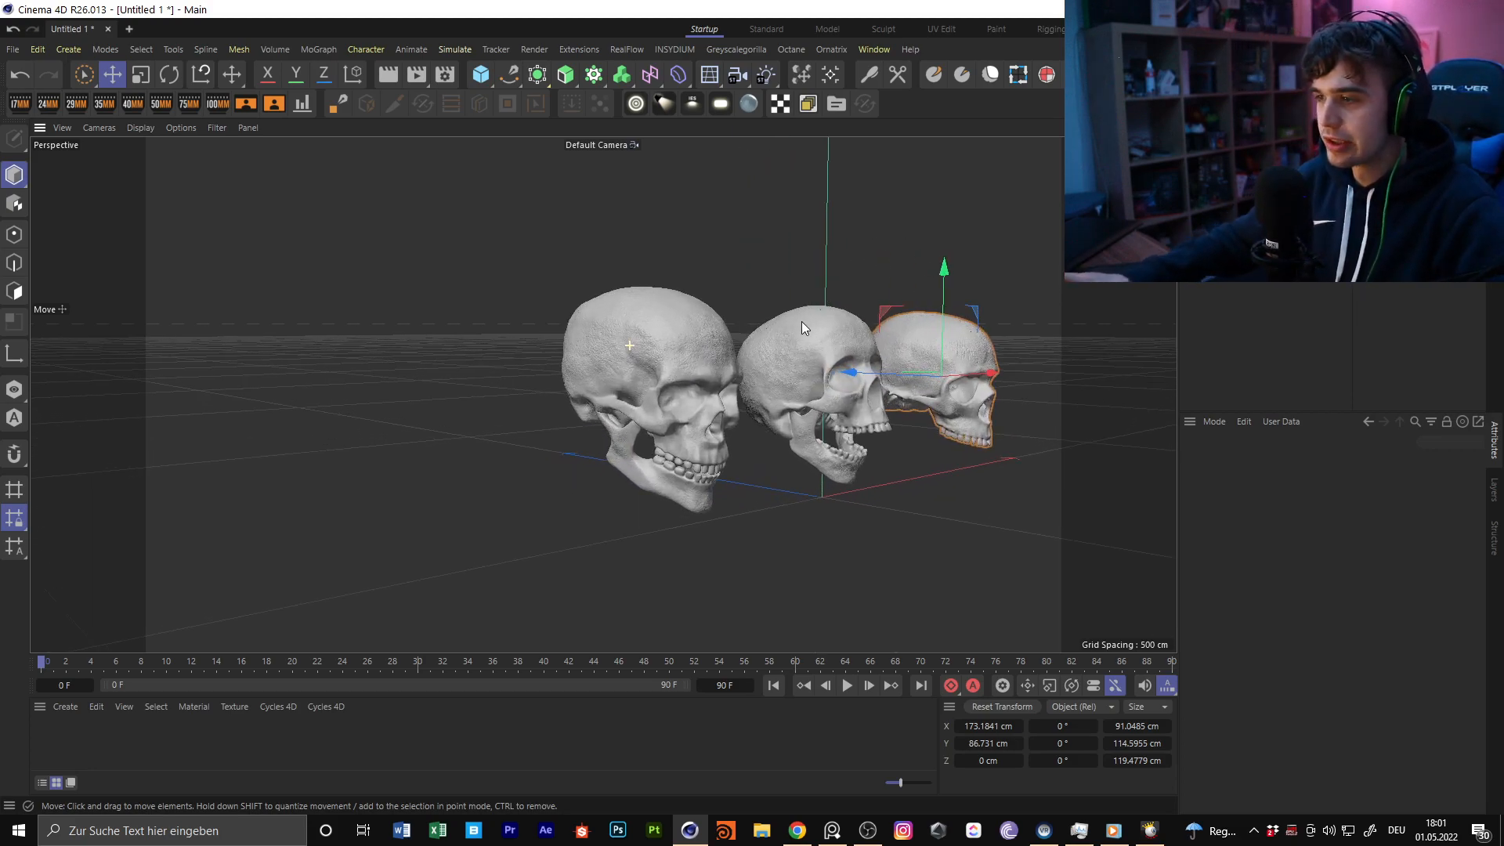
left_click(628, 327)
left_click_drag(628, 326, 651, 340, "alt")
key("ctrl+i")
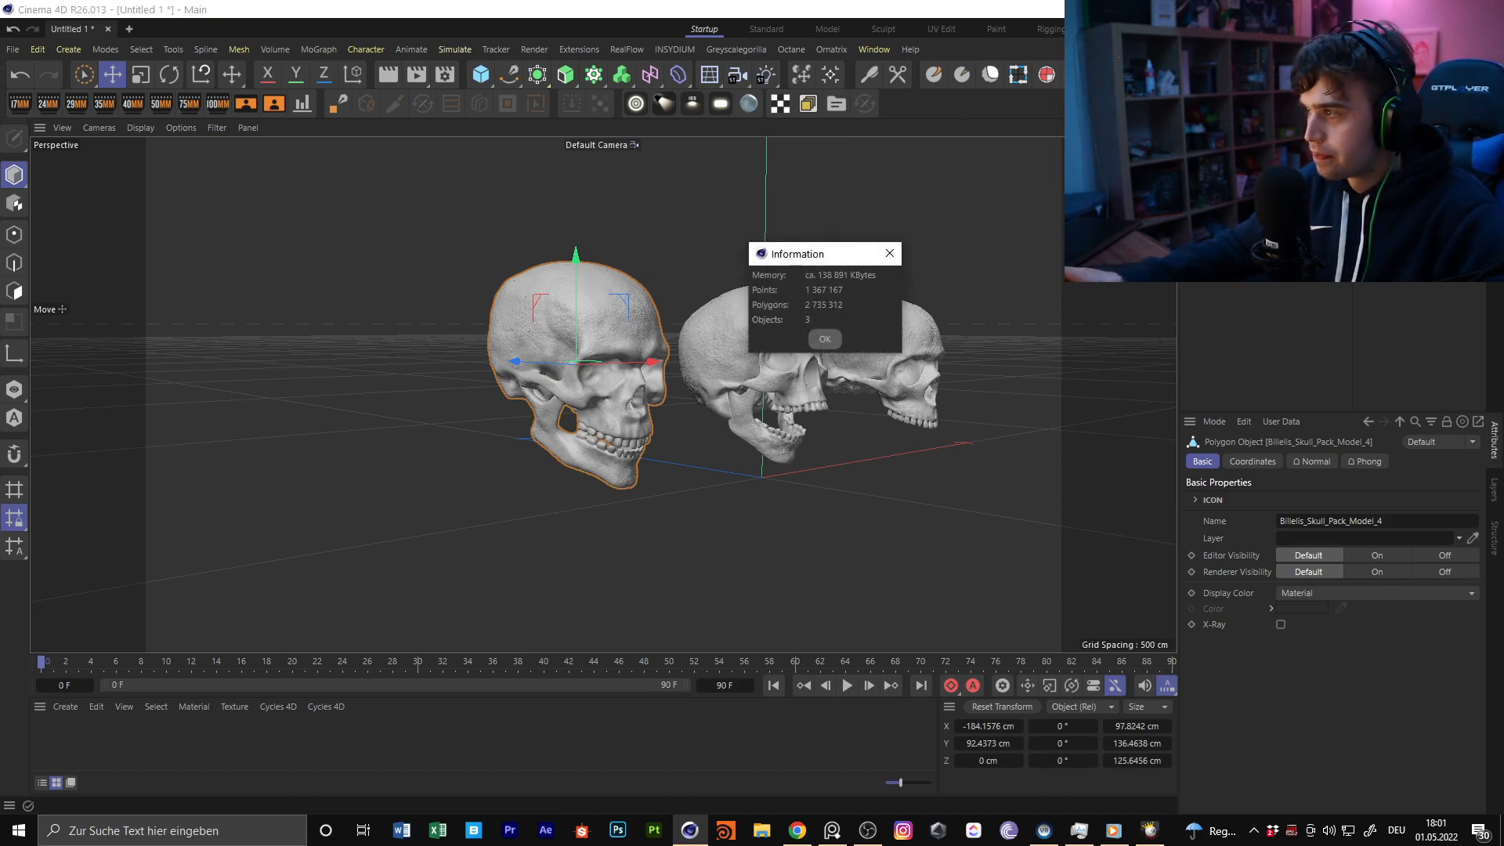
left_click_drag(835, 265, 561, 383)
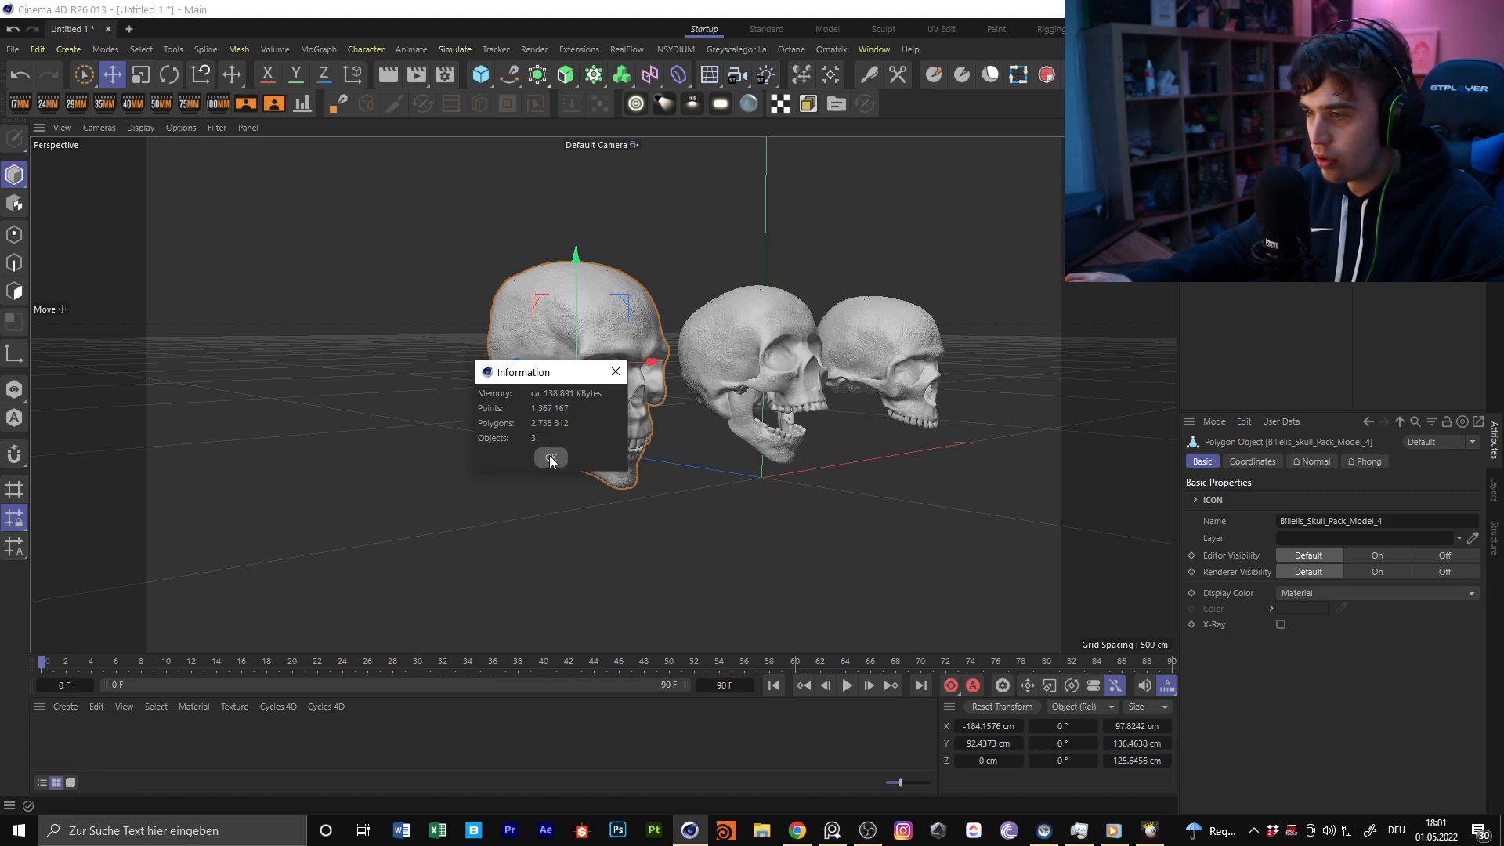
left_click(550, 458)
Check the polygon total of Billelis_Skull_Pack_Model_4 by selecting all its polygons, and return to model mode
left_click_drag(660, 392, 598, 390, "alt")
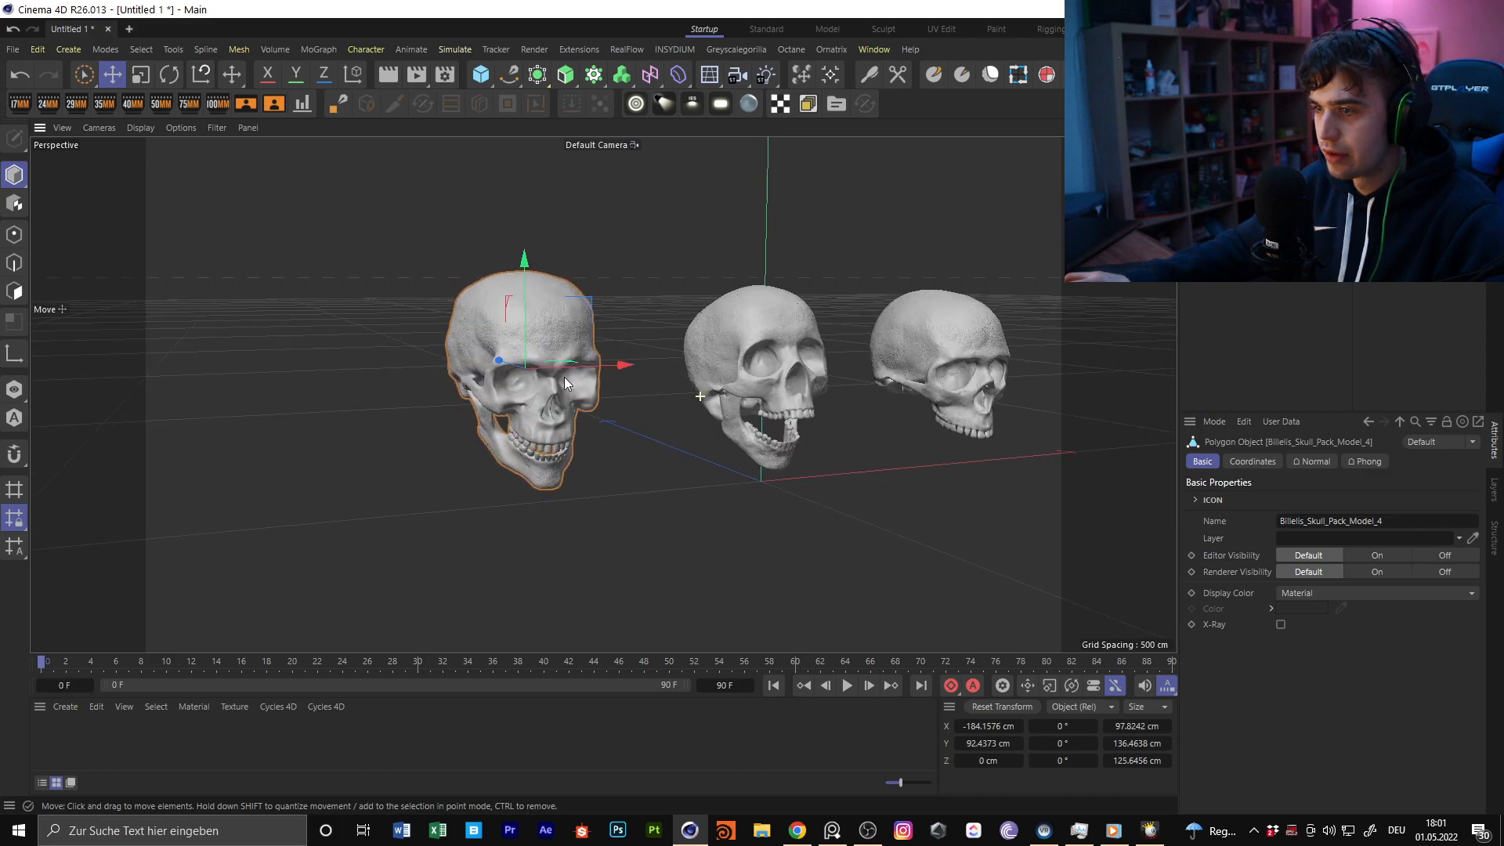
left_click(17, 288)
right_click_drag(603, 315, 125, 246, "alt")
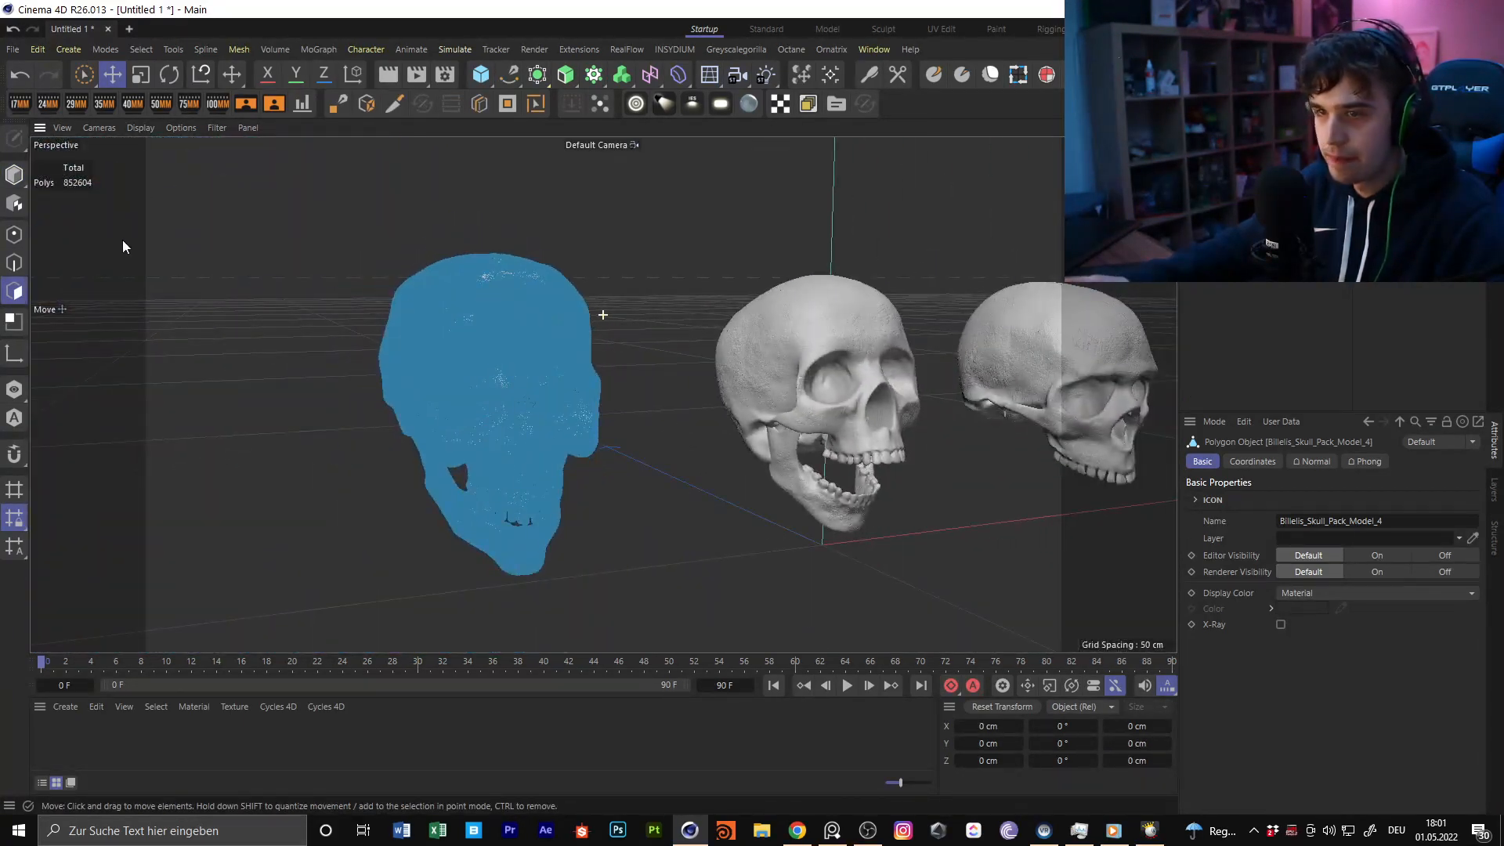
left_click(14, 174)
Start rendering the scene in the Octane Live Viewer and set its kernel to path tracing (PT)
left_click(827, 54)
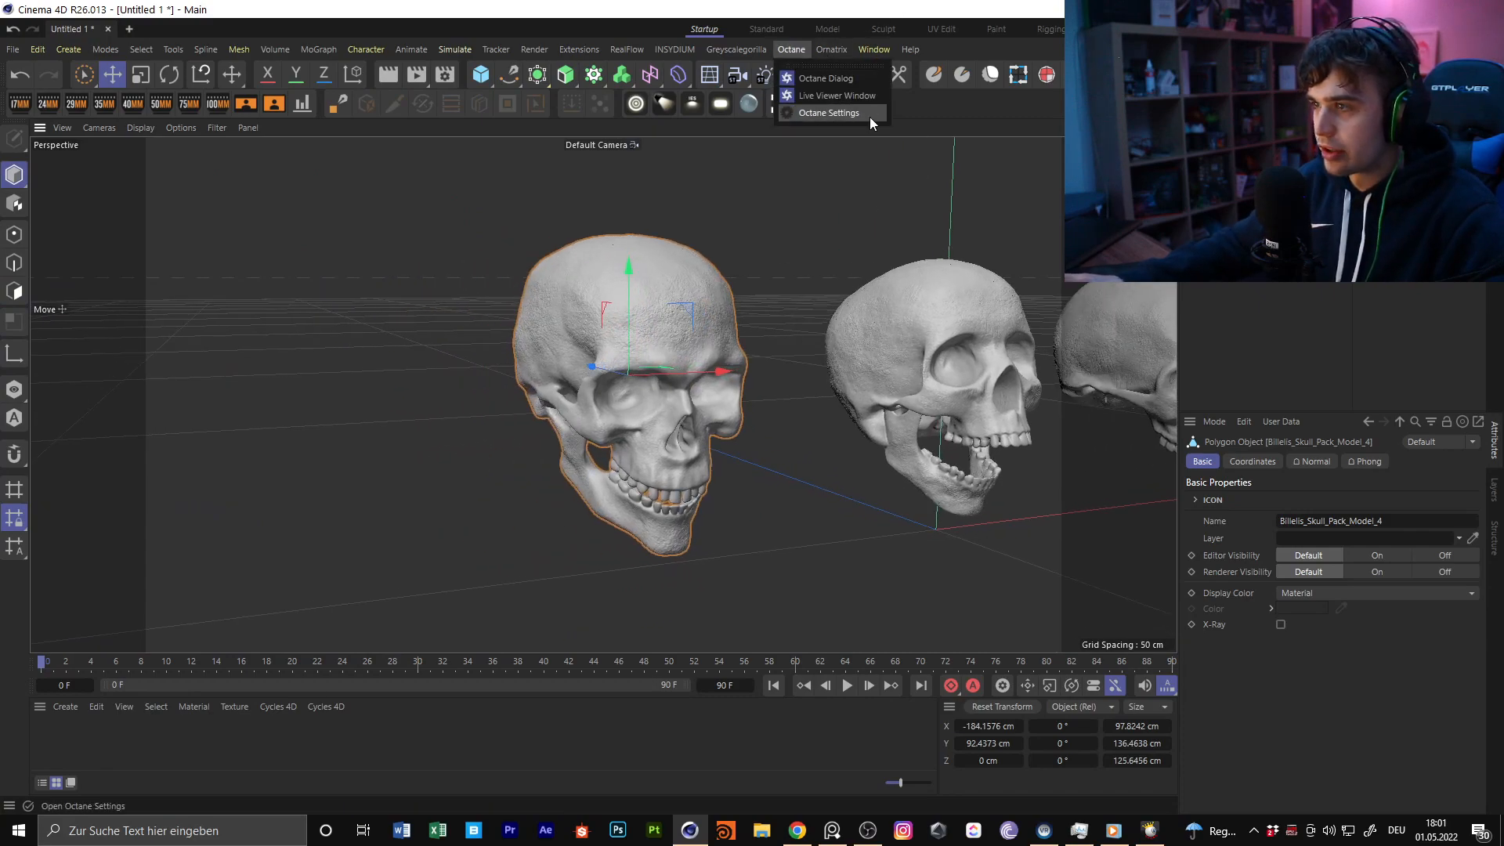
left_click(839, 101)
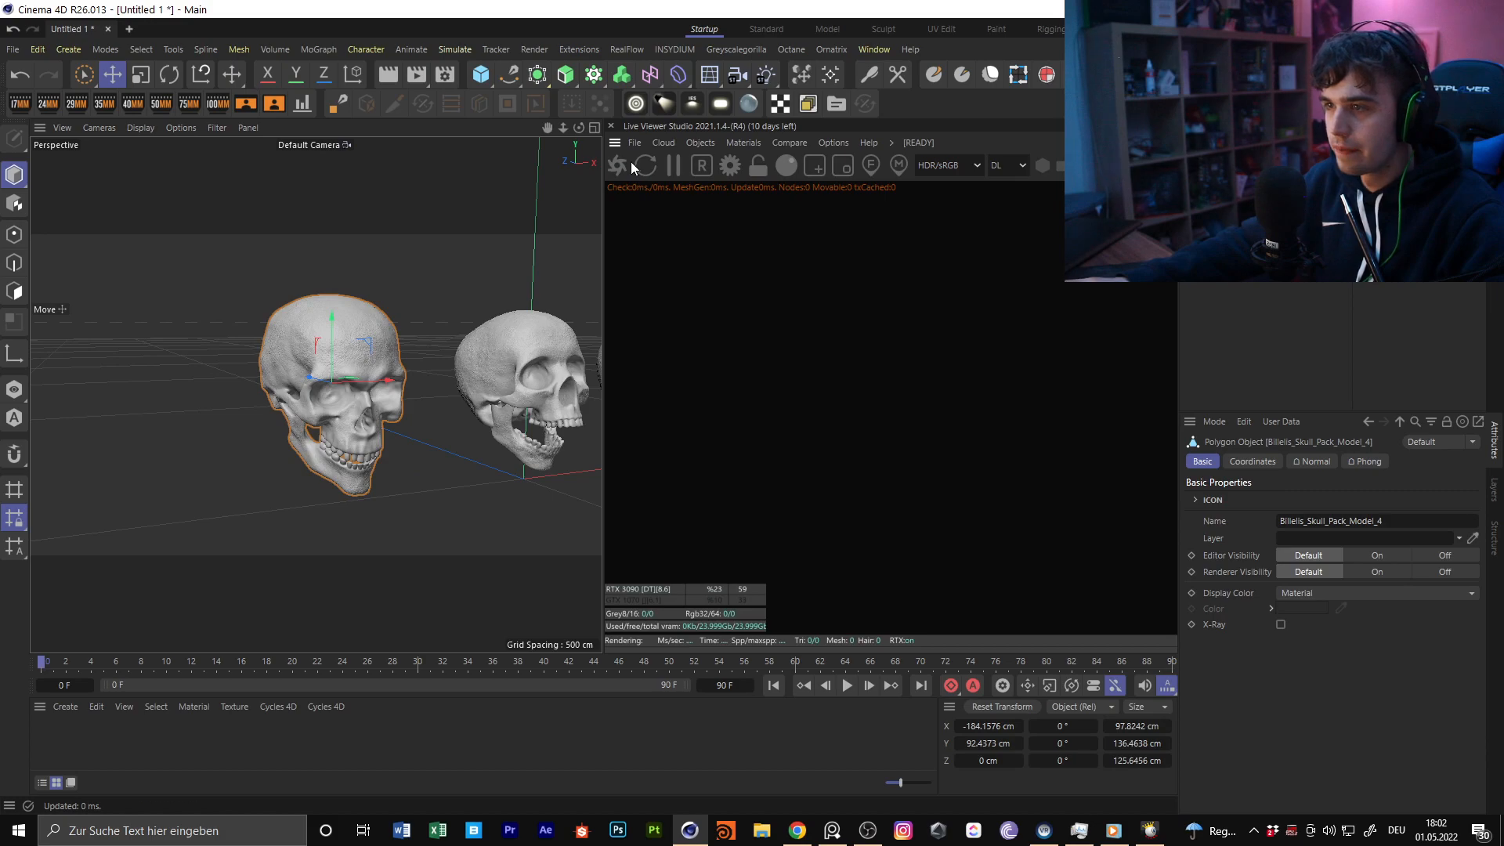
left_click(627, 166)
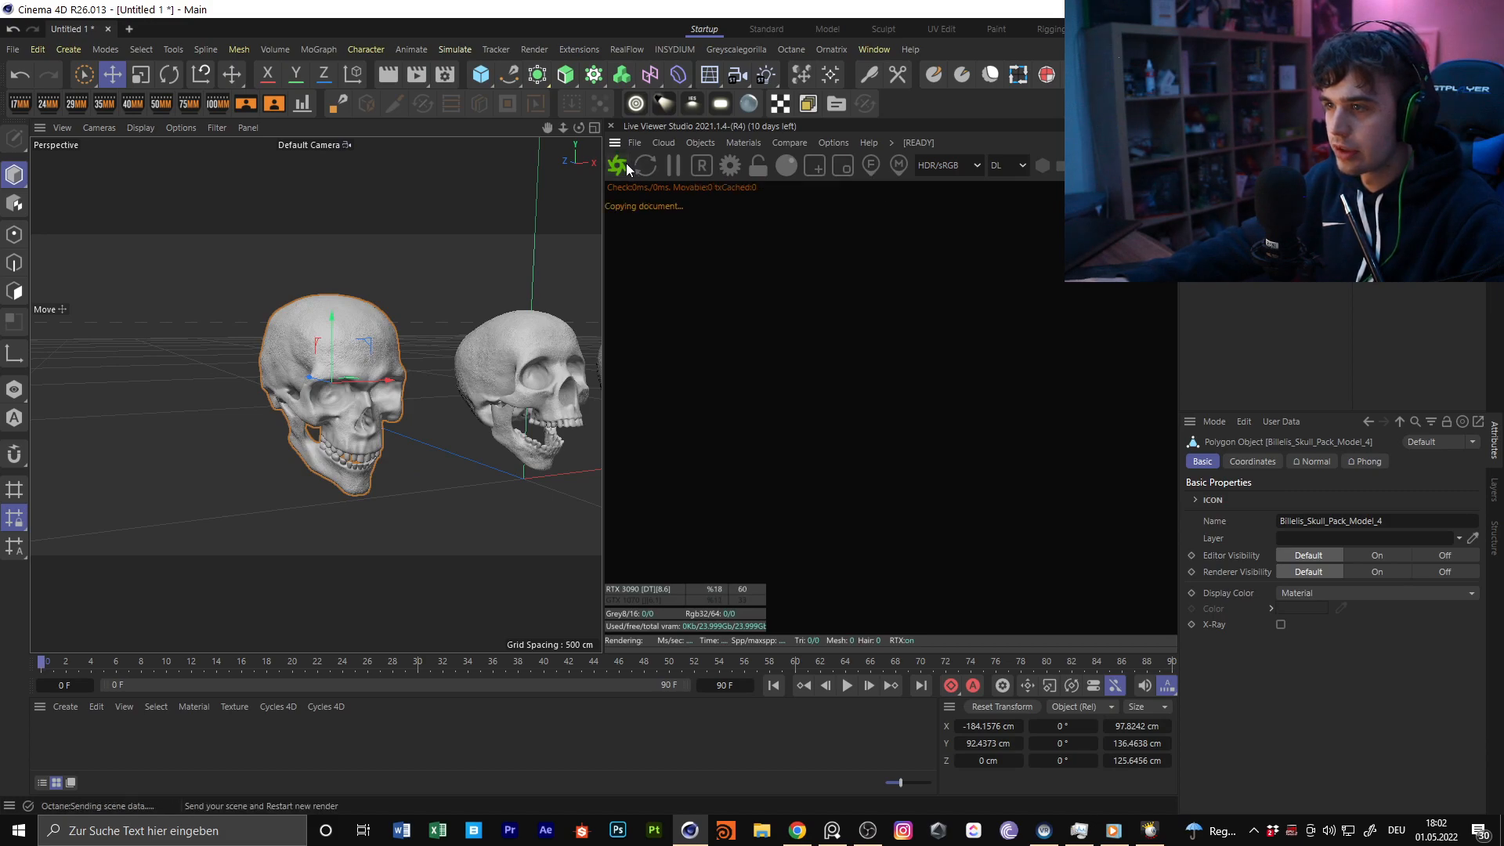
left_click(1004, 165)
left_click(1016, 234)
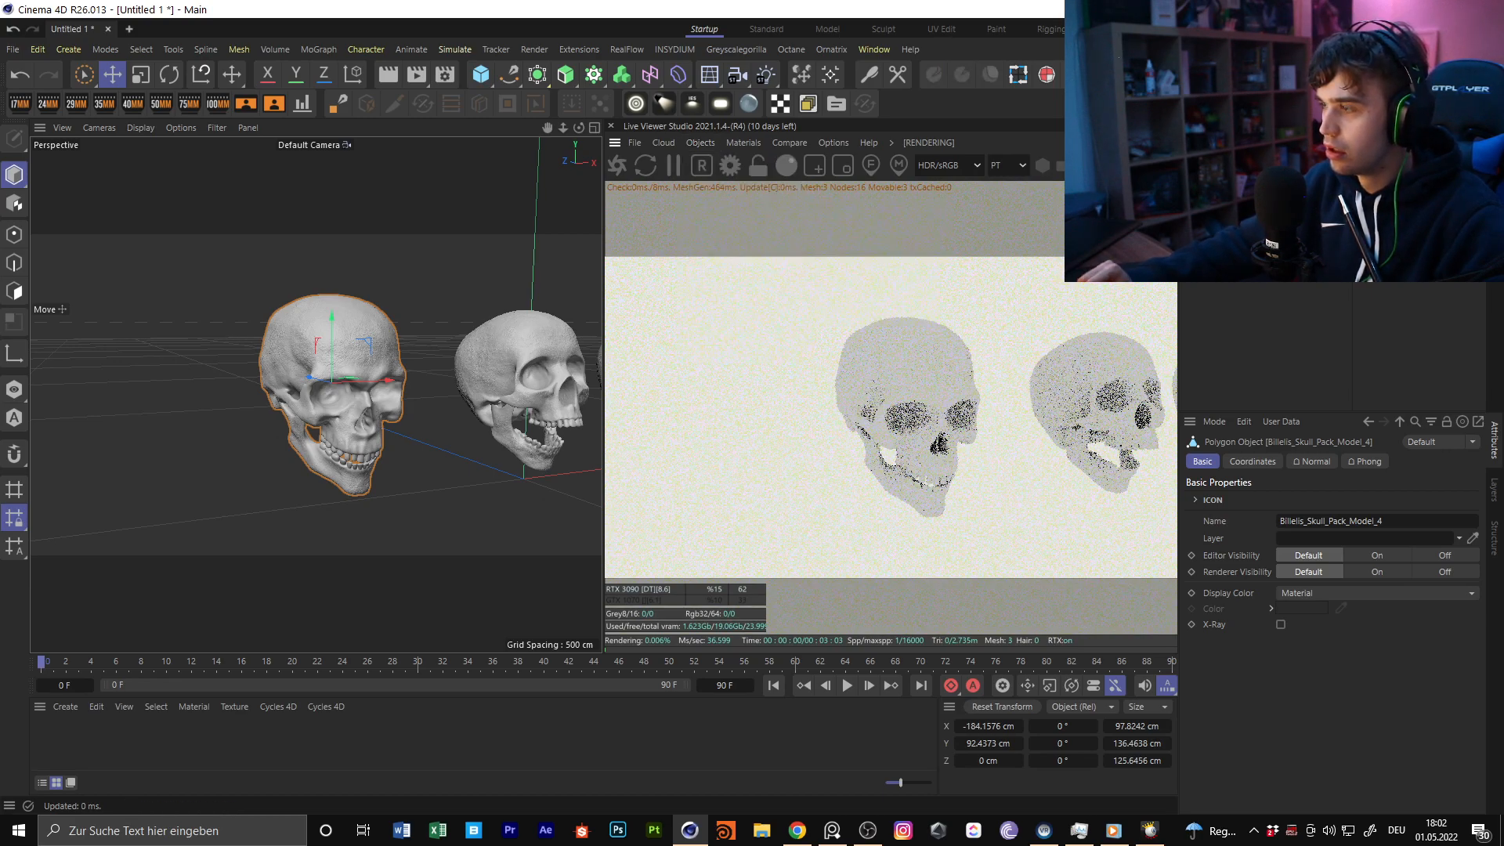
Replace the OctaneSky's environment tag with an HDRI Link Plus tag and load a 1500 x 750 studio HDRI
left_click(1364, 147)
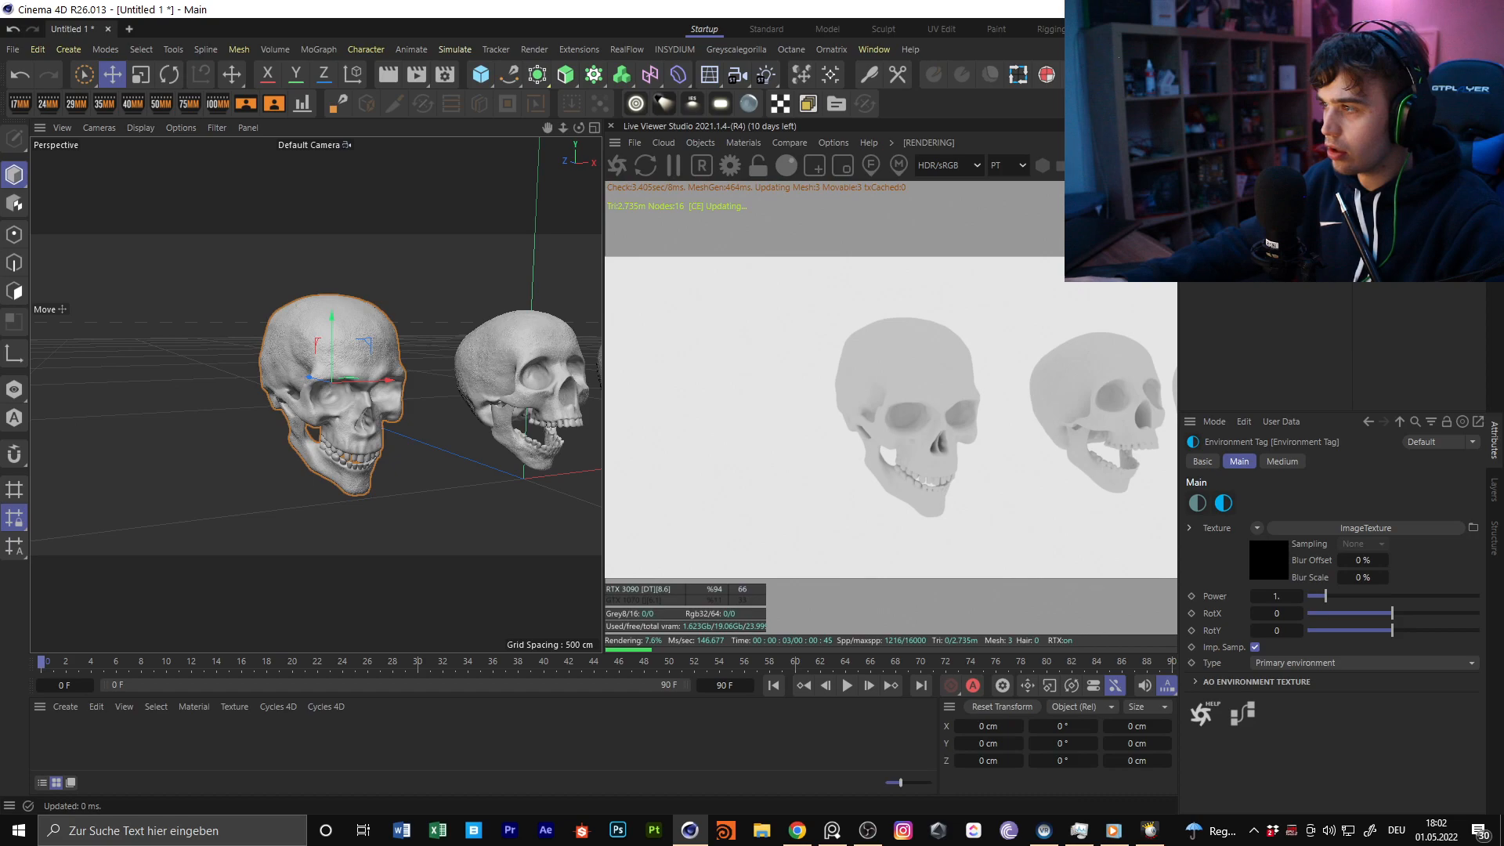
key("Delete")
right_click(1236, 147)
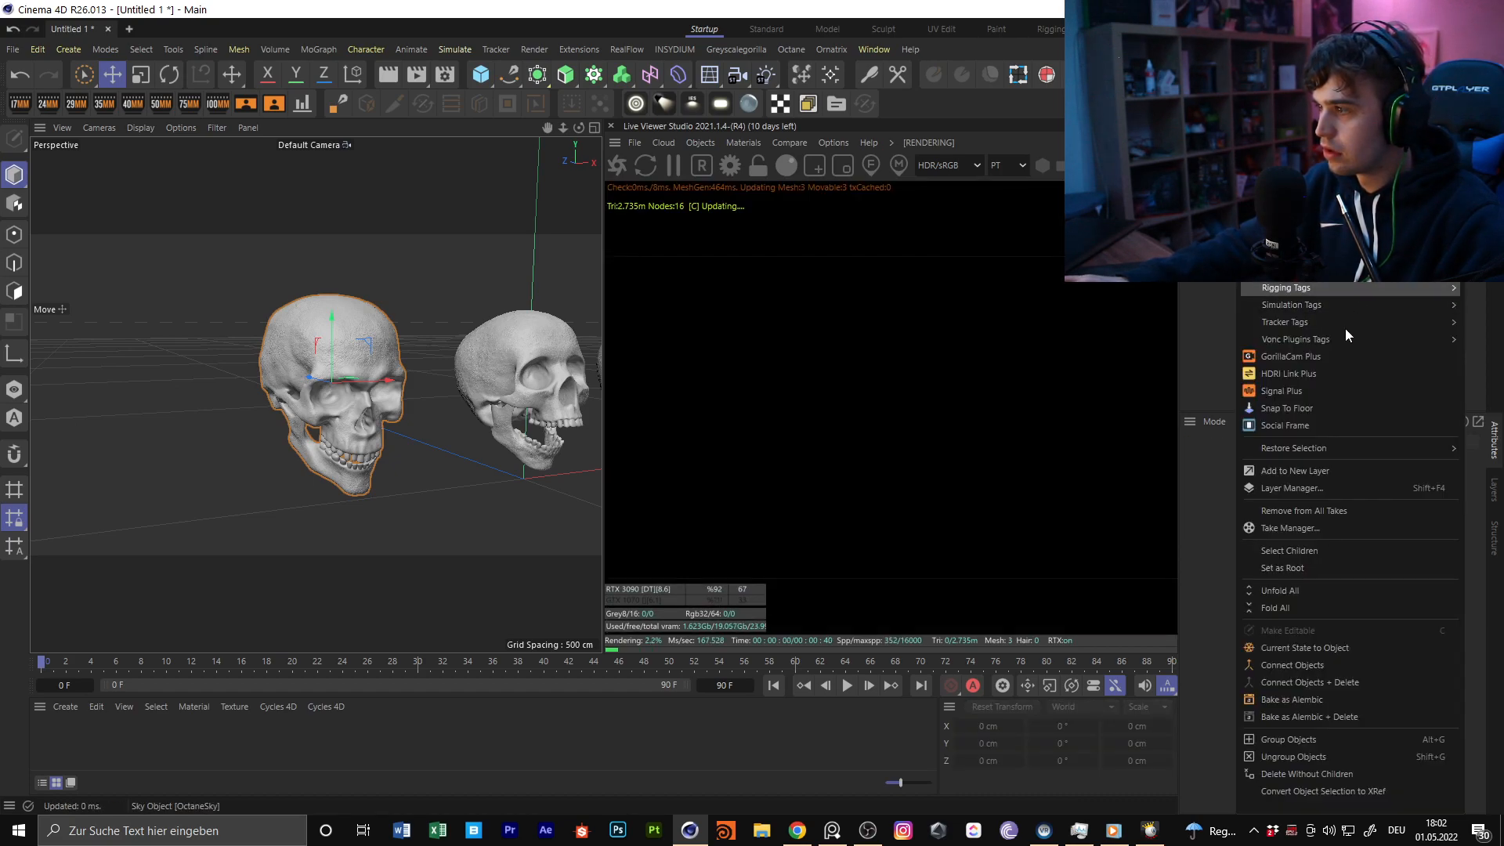
left_click(1288, 373)
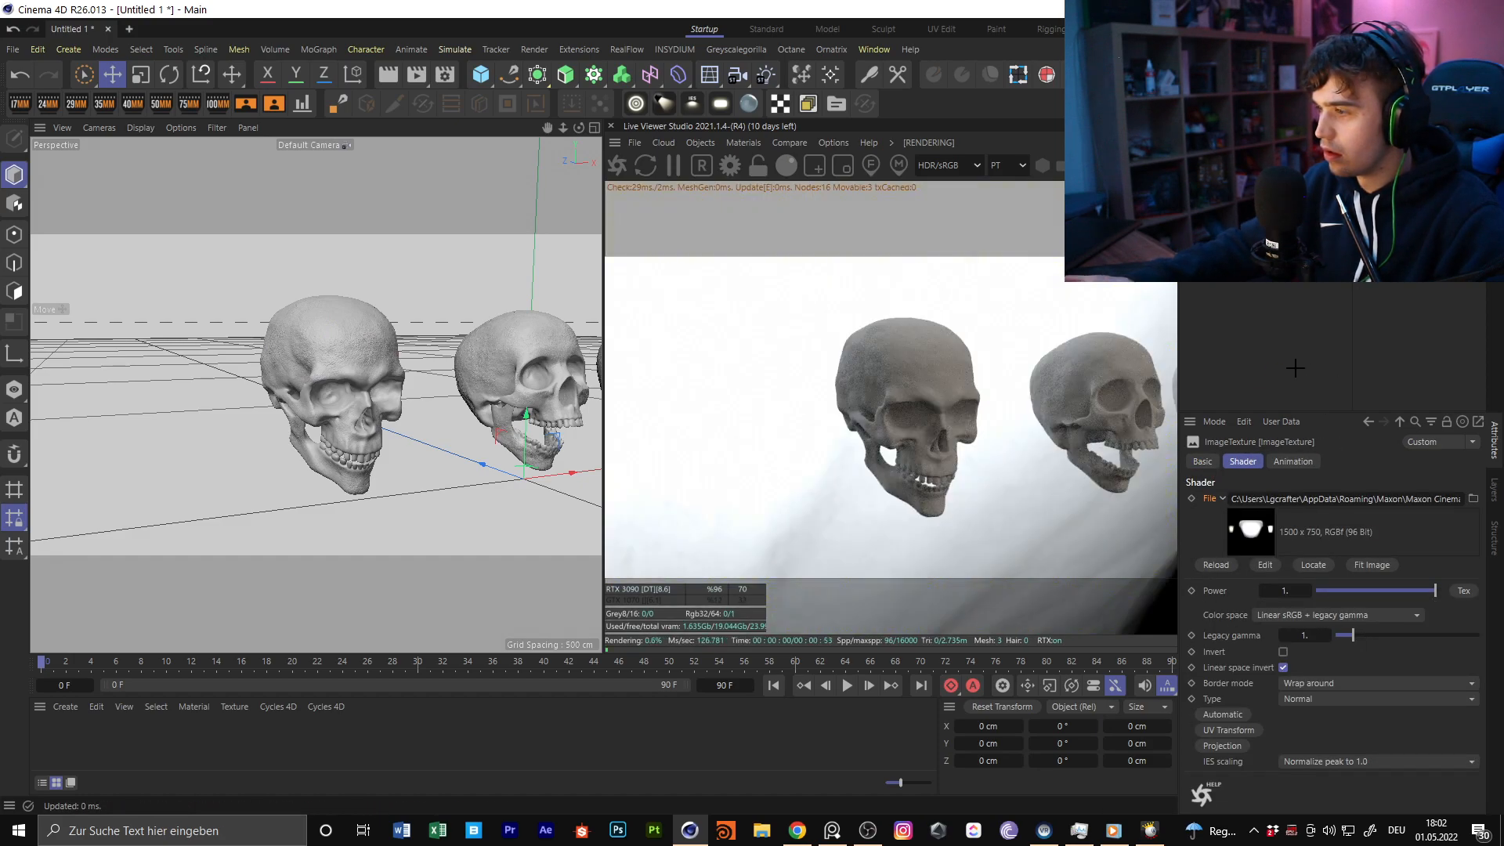
left_click(1253, 270)
Frame the nearest skull and switch the Live Viewer's color display from HDR/sRGB to OCIO
middle_click_drag(329, 359, 316, 347, "alt")
left_click_drag(316, 346, 394, 407, "alt")
left_click(950, 166)
left_click(952, 298)
Set the camera imager's OCIO view to ACES: Rec.709 in the Octane settings and close them
left_click(100, 53)
left_click(195, 73)
left_click(175, 95)
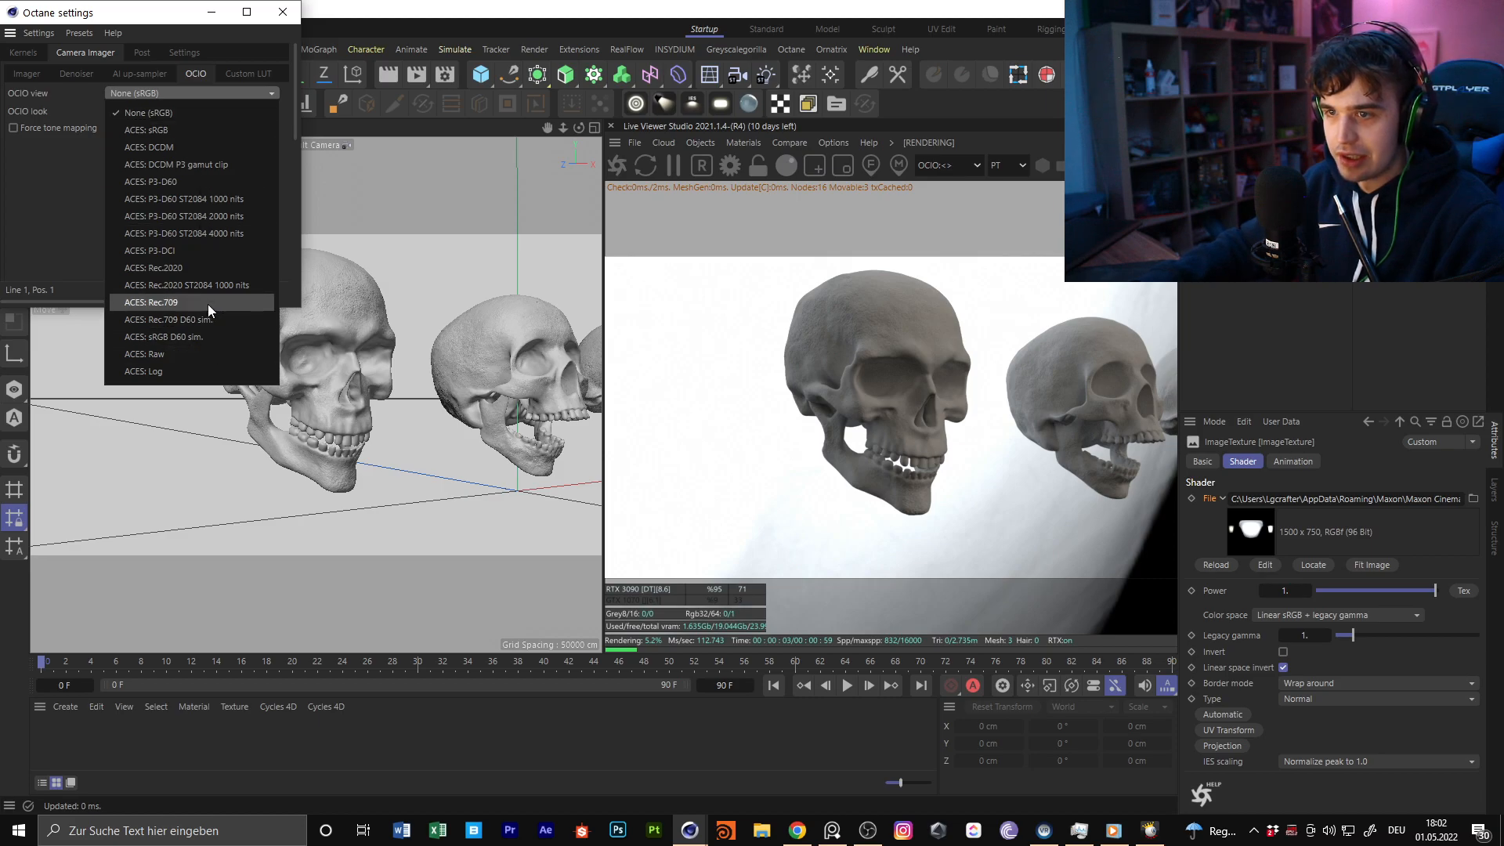
left_click(209, 307)
left_click(282, 12)
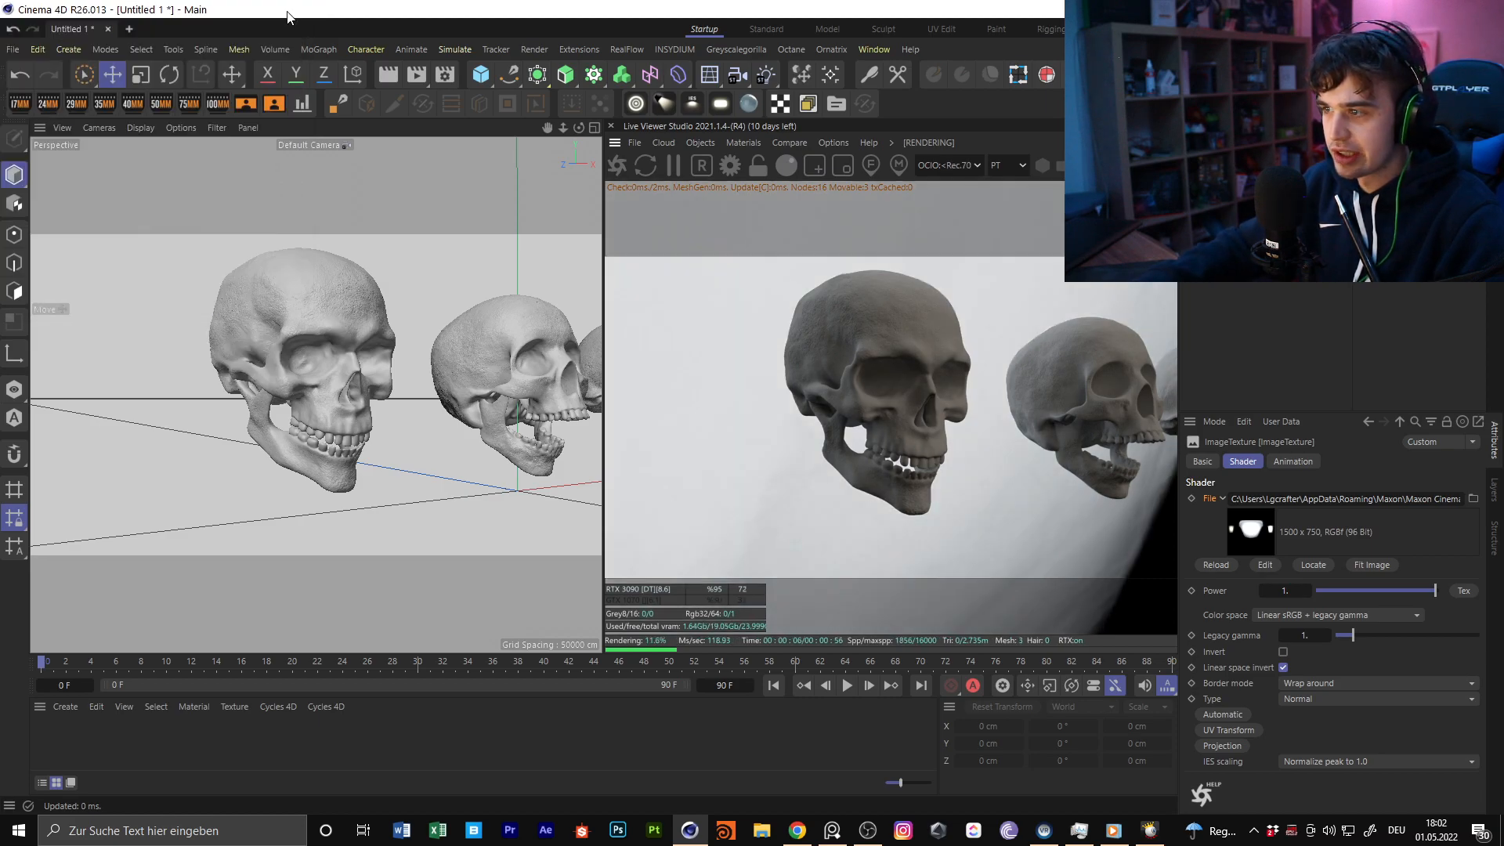
Reframe the nearest skull and create an Octane Glossy material
mouse_move(369, 360)
left_mouse_down("alt")
mouse_move(322, 352)
mouse_move(364, 361)
mouse_move(343, 354)
mouse_move(323, 393)
mouse_move(378, 363)
left_mouse_up("alt")
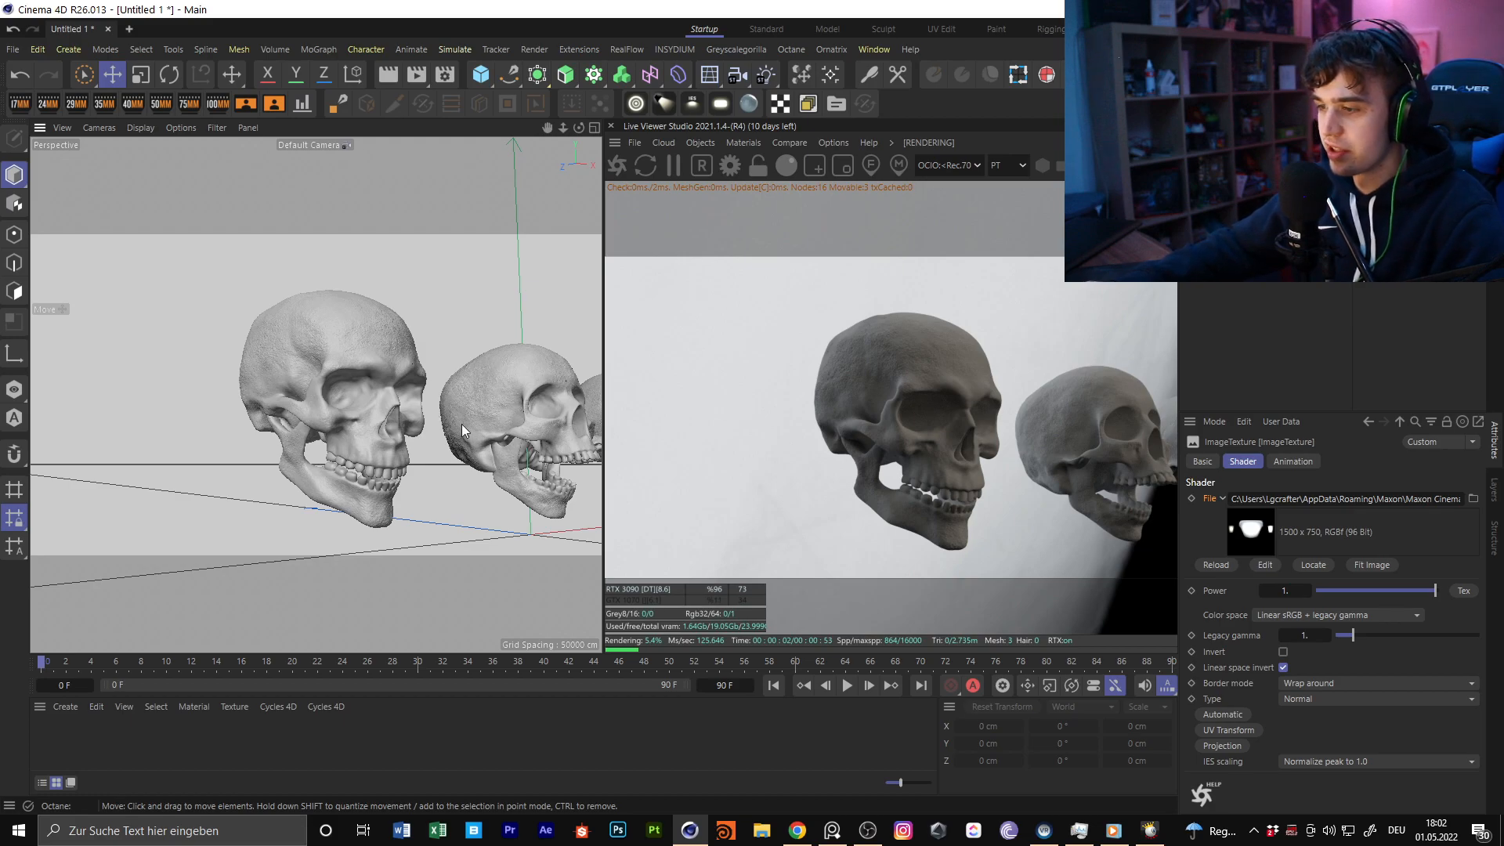
mouse_move(303, 390)
left_mouse_down("alt")
mouse_move(319, 436)
mouse_move(307, 373)
left_mouse_up("alt")
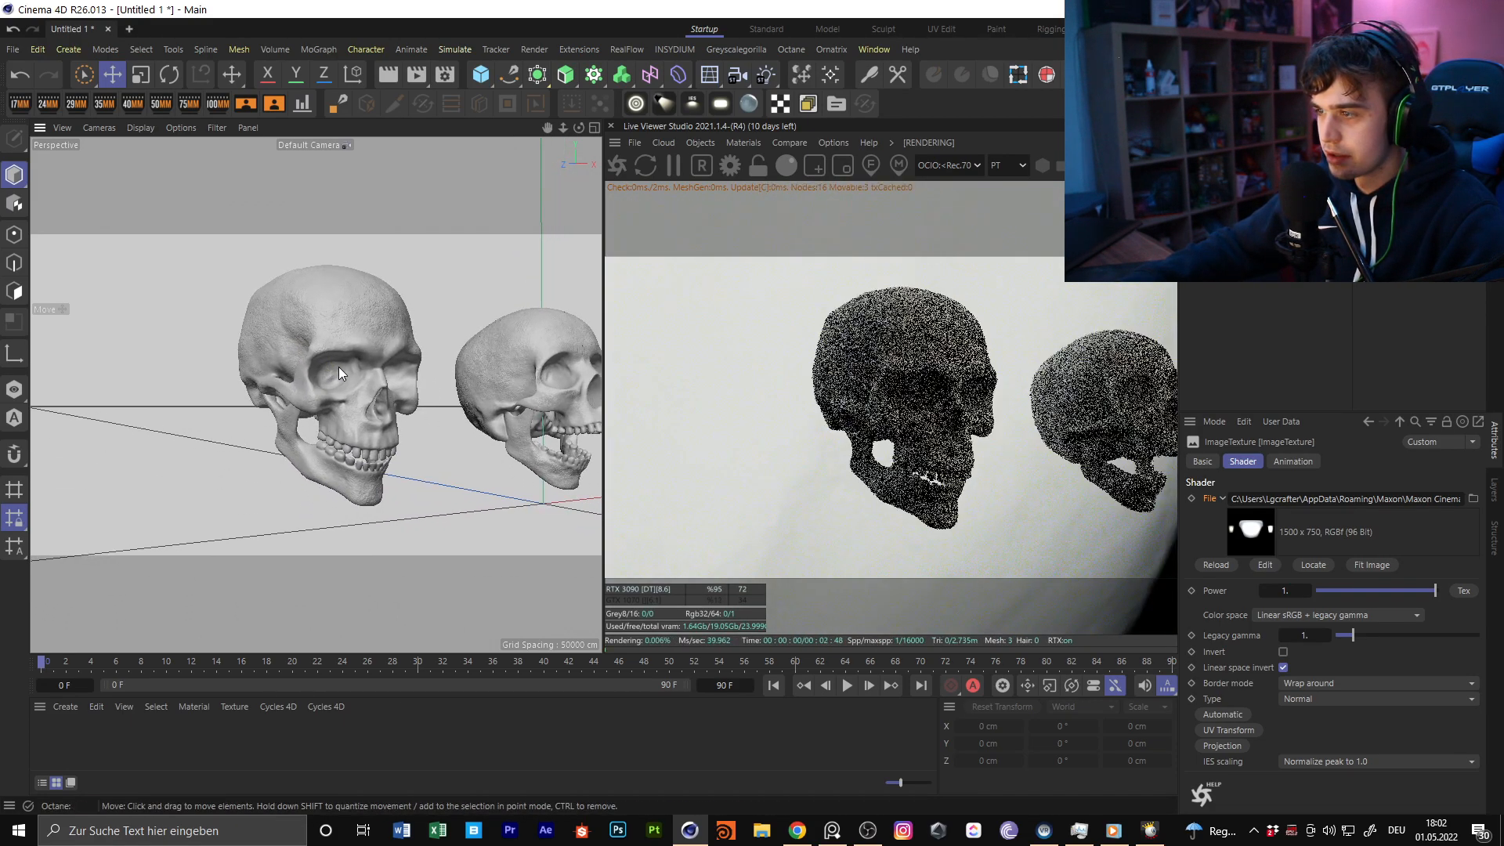
left_click(744, 143)
mouse_move(846, 223)
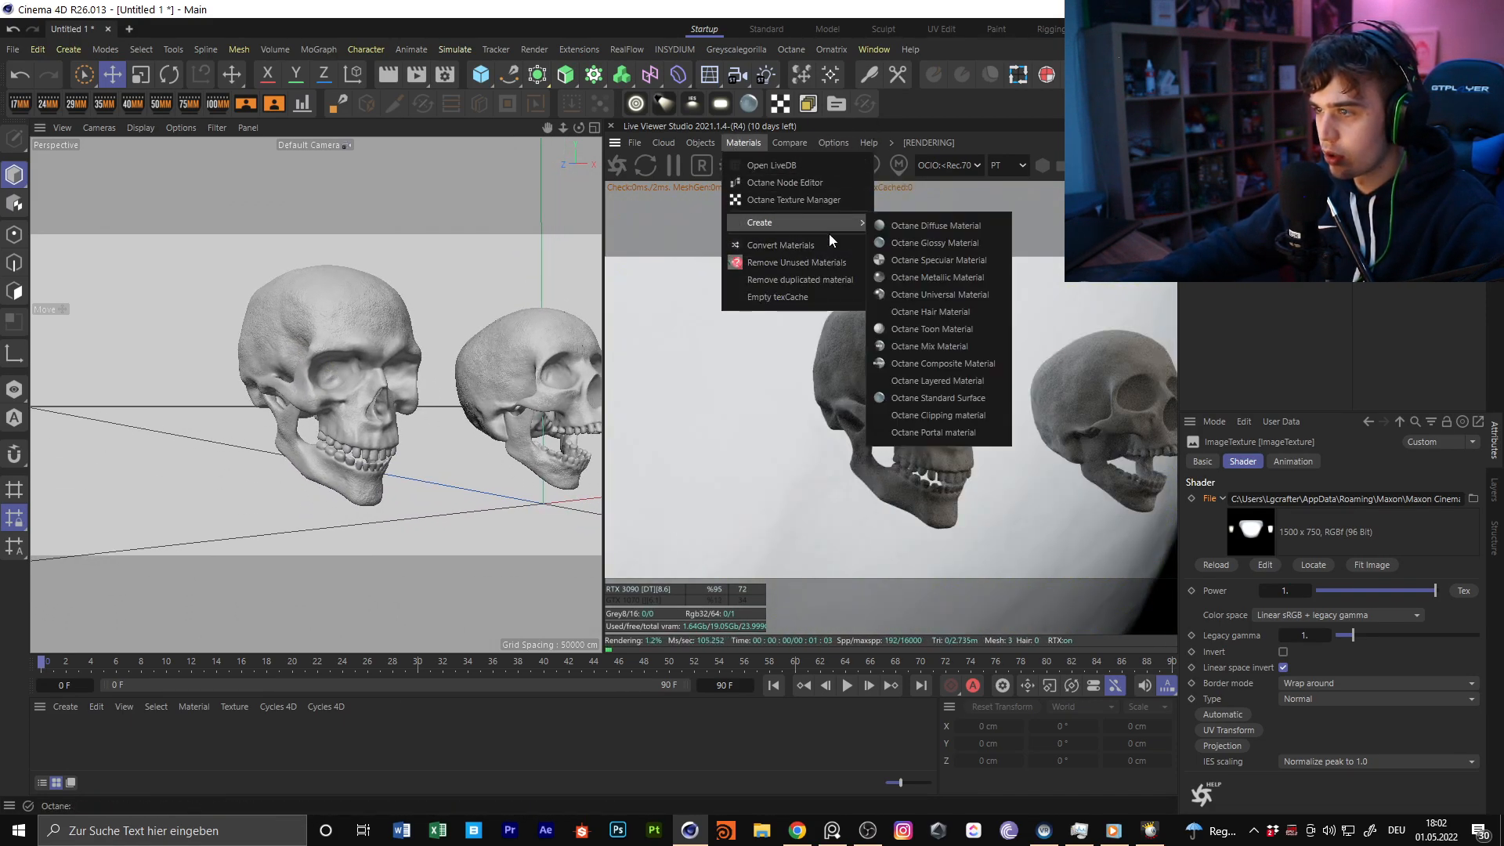
left_click(932, 242)
left_click(220, 762)
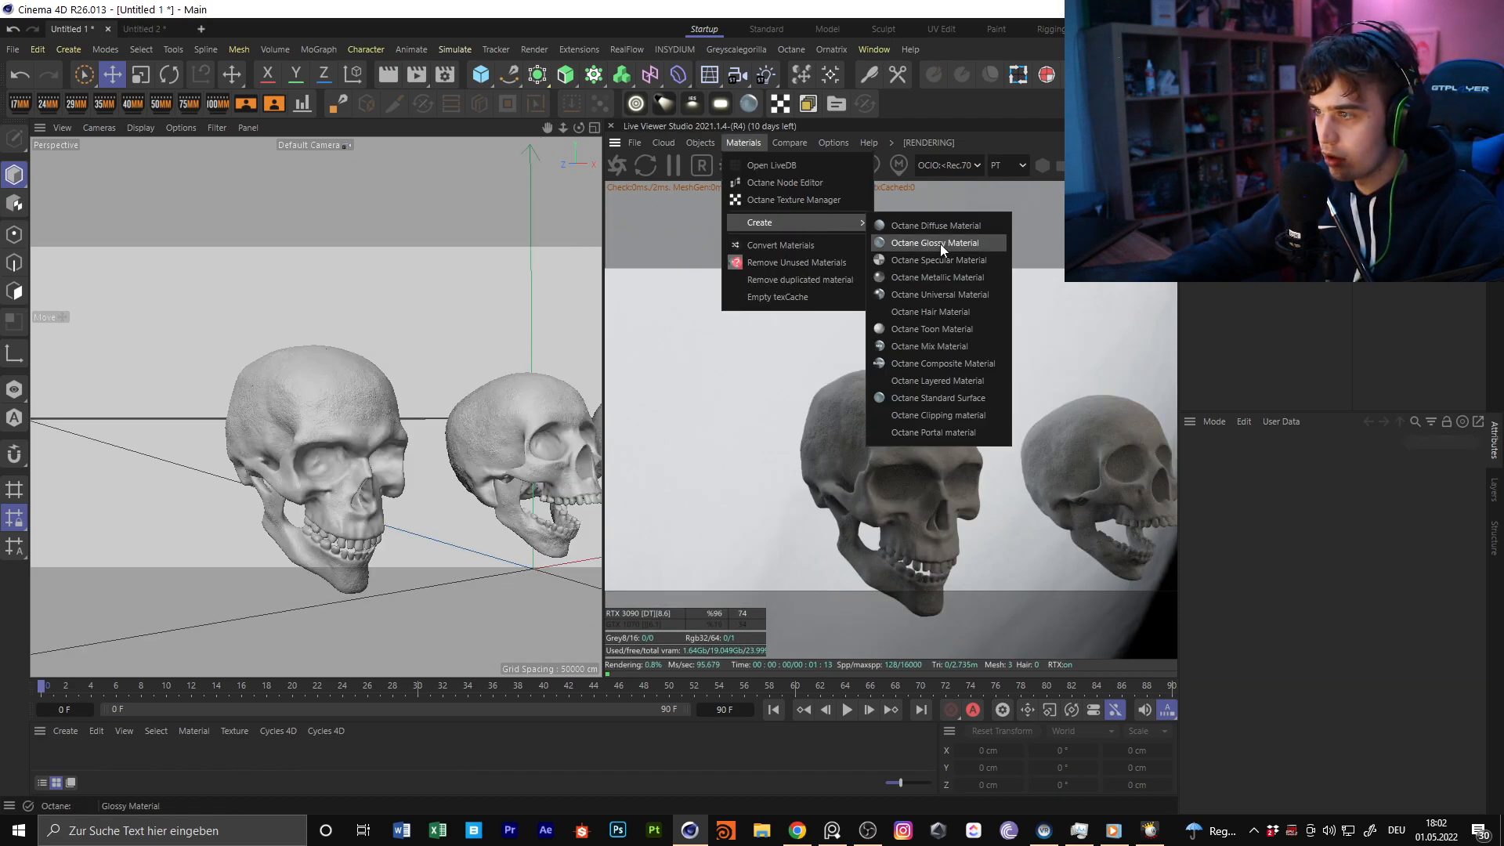
left_click(940, 245)
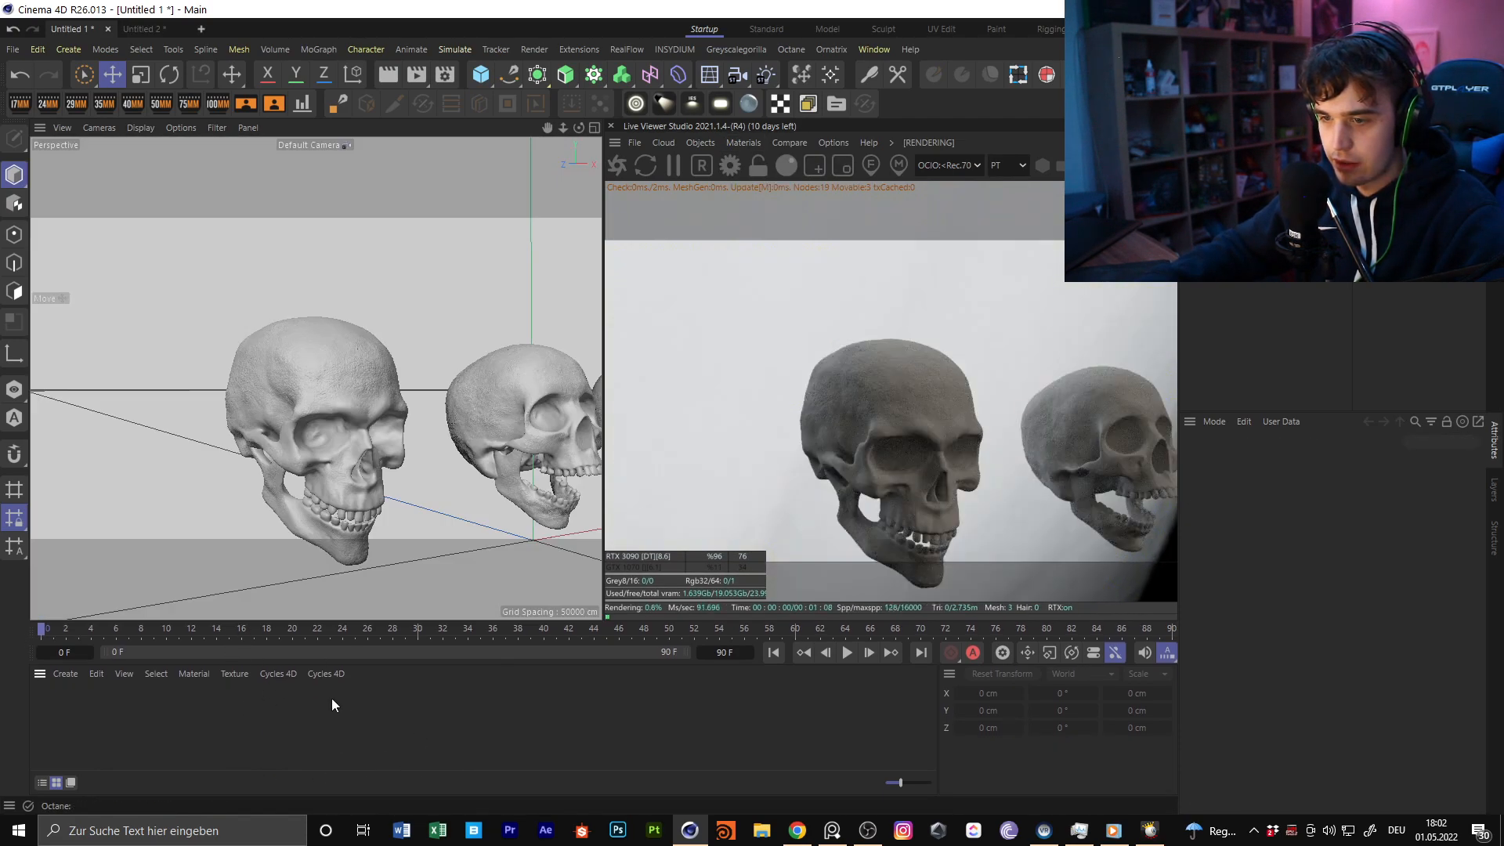
Delete the surplus glossy materials and apply the remaining OctGlossy1 to the nearest skull
left_click(392, 380)
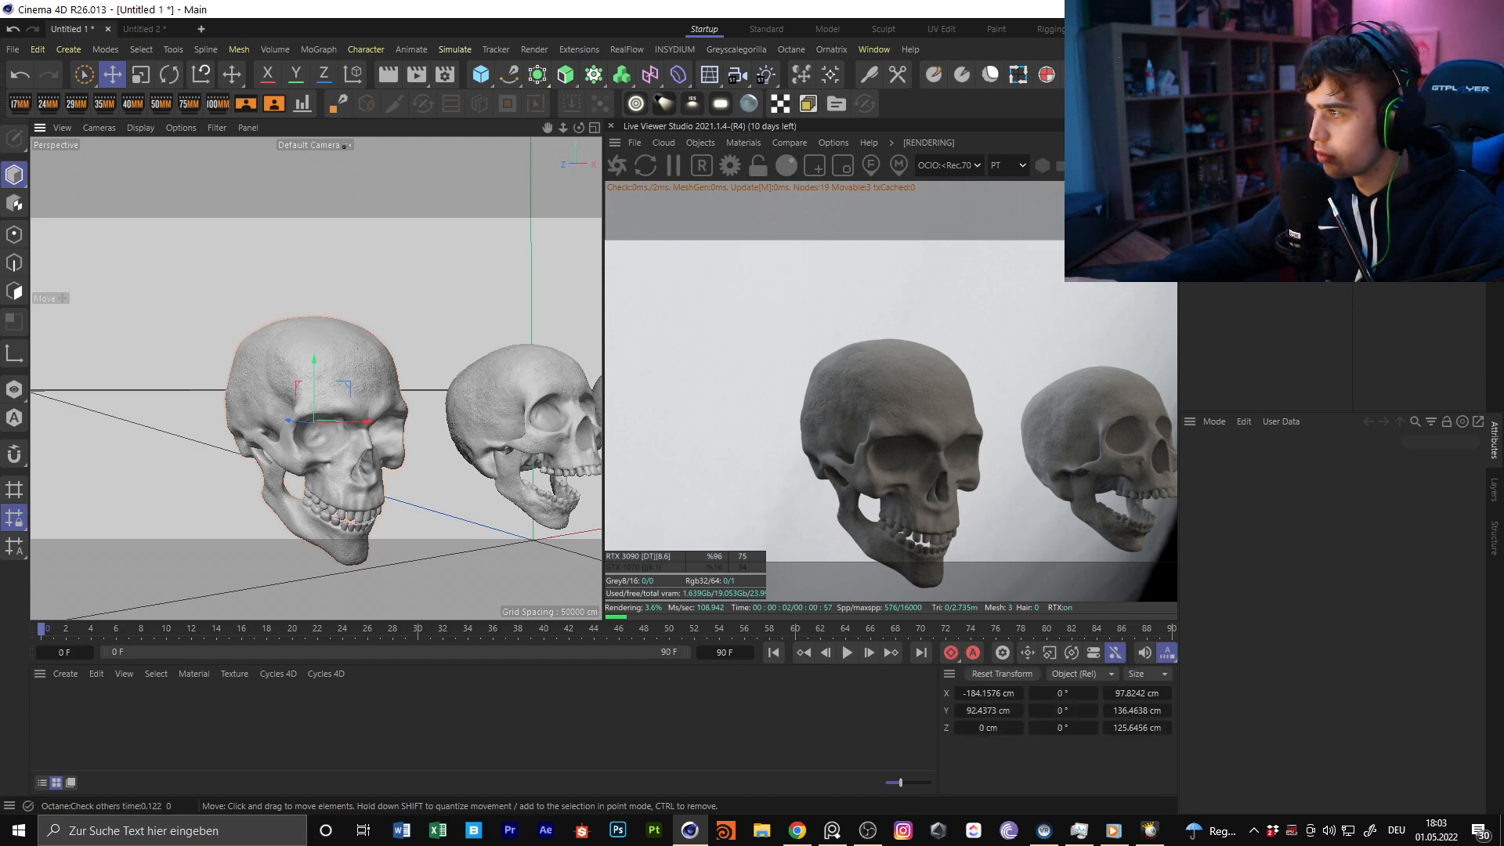
left_click(1394, 85)
left_click(319, 731)
left_click(94, 703)
key("Delete")
left_click(92, 704)
key("Delete")
left_click_drag(51, 711, 384, 356)
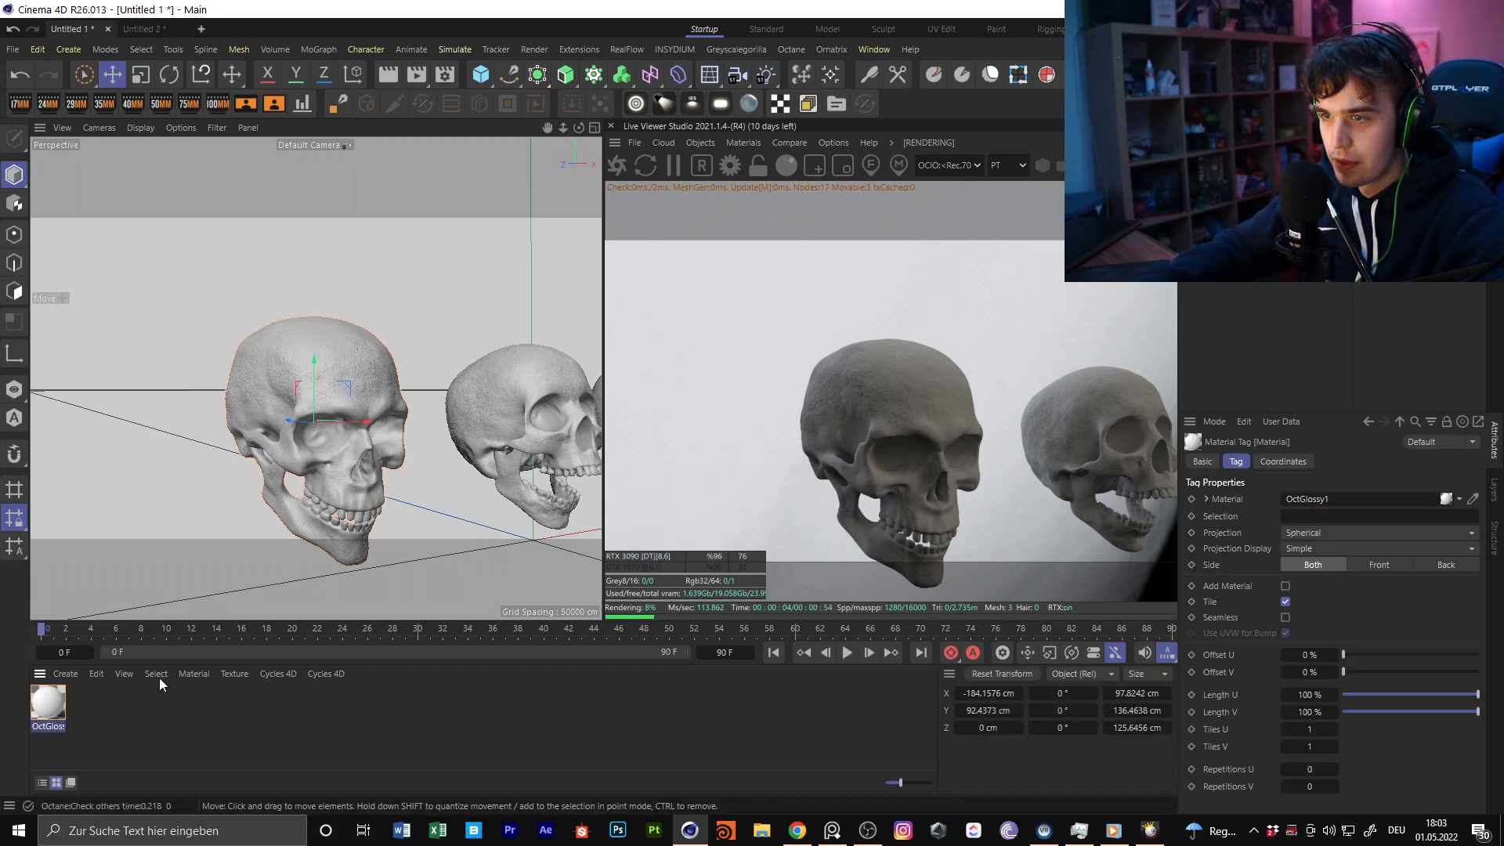
middle_click_drag(399, 421, 460, 373, "alt")
Open OctGlossy1 in the Octane Node Editor, close the Material Editor, and fit the node window over the perspective viewport
double_click(53, 702)
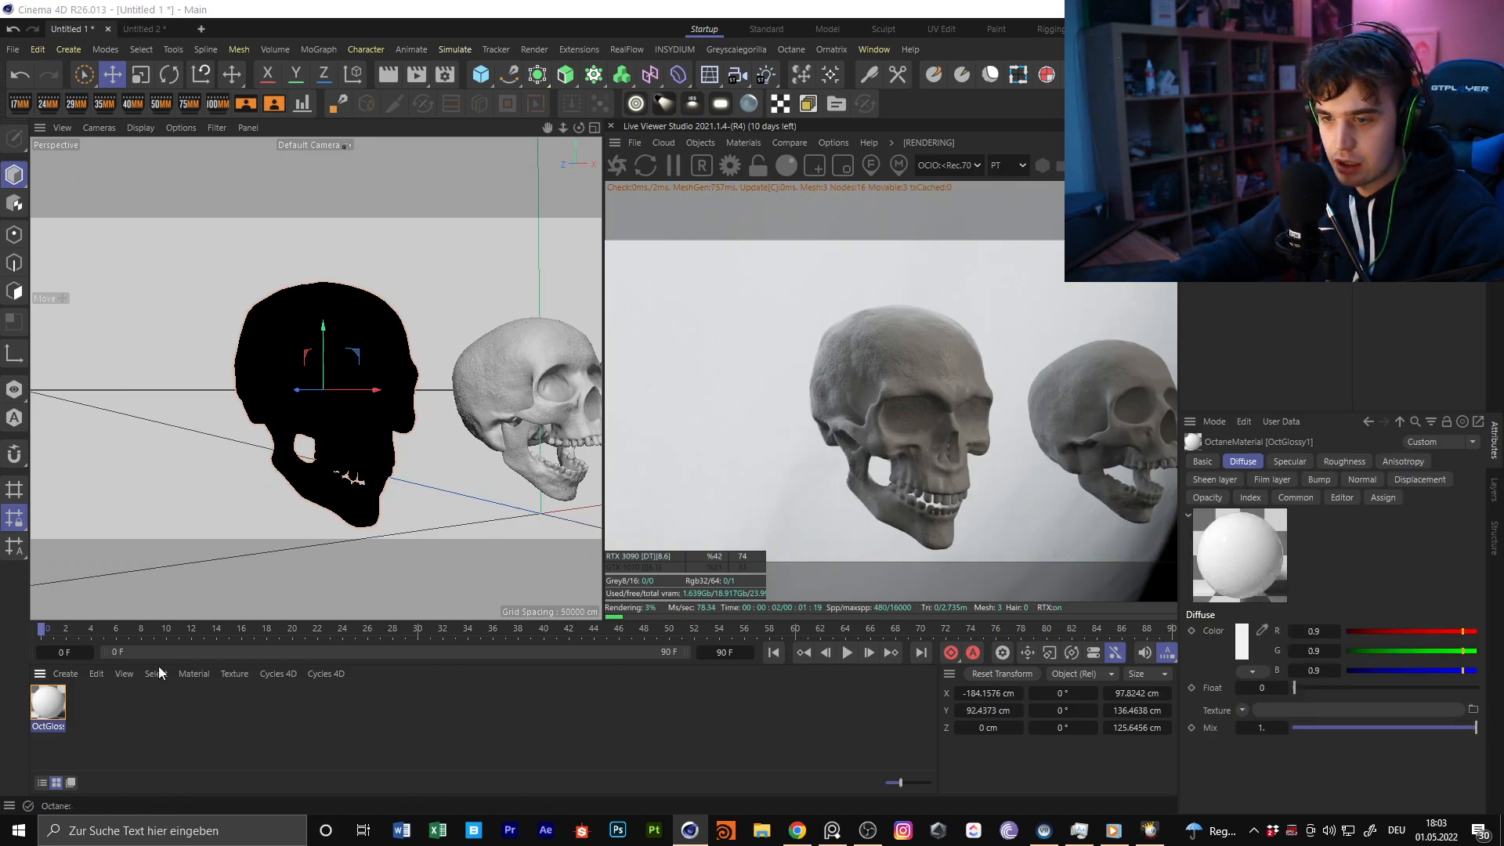
left_click(82, 446)
left_click_drag(627, 8, 860, 167)
left_click_drag(235, 162, 931, 583)
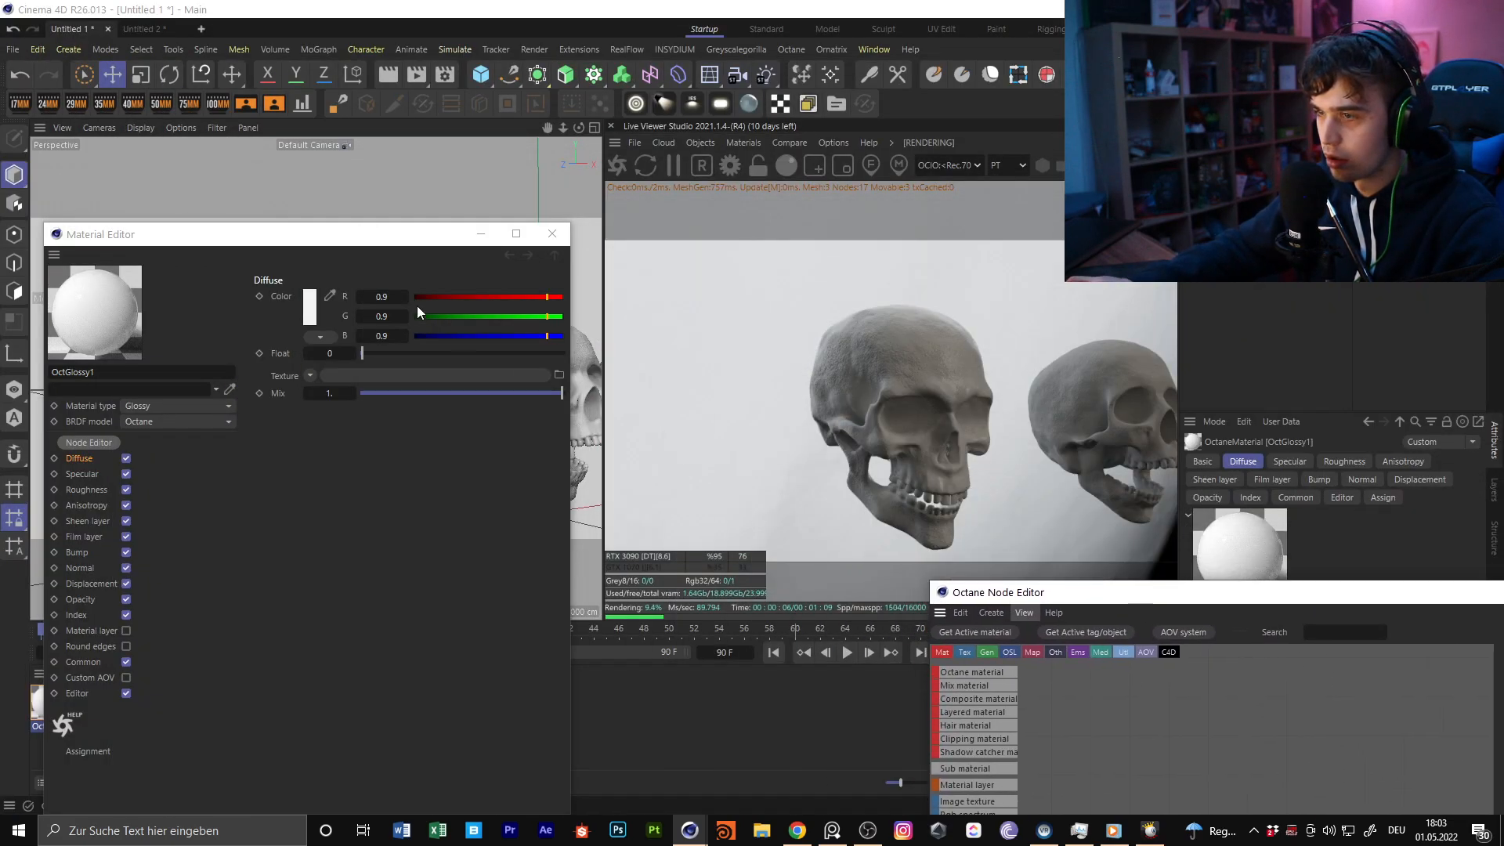
left_click(553, 234)
left_click_drag(1109, 593, 210, 149)
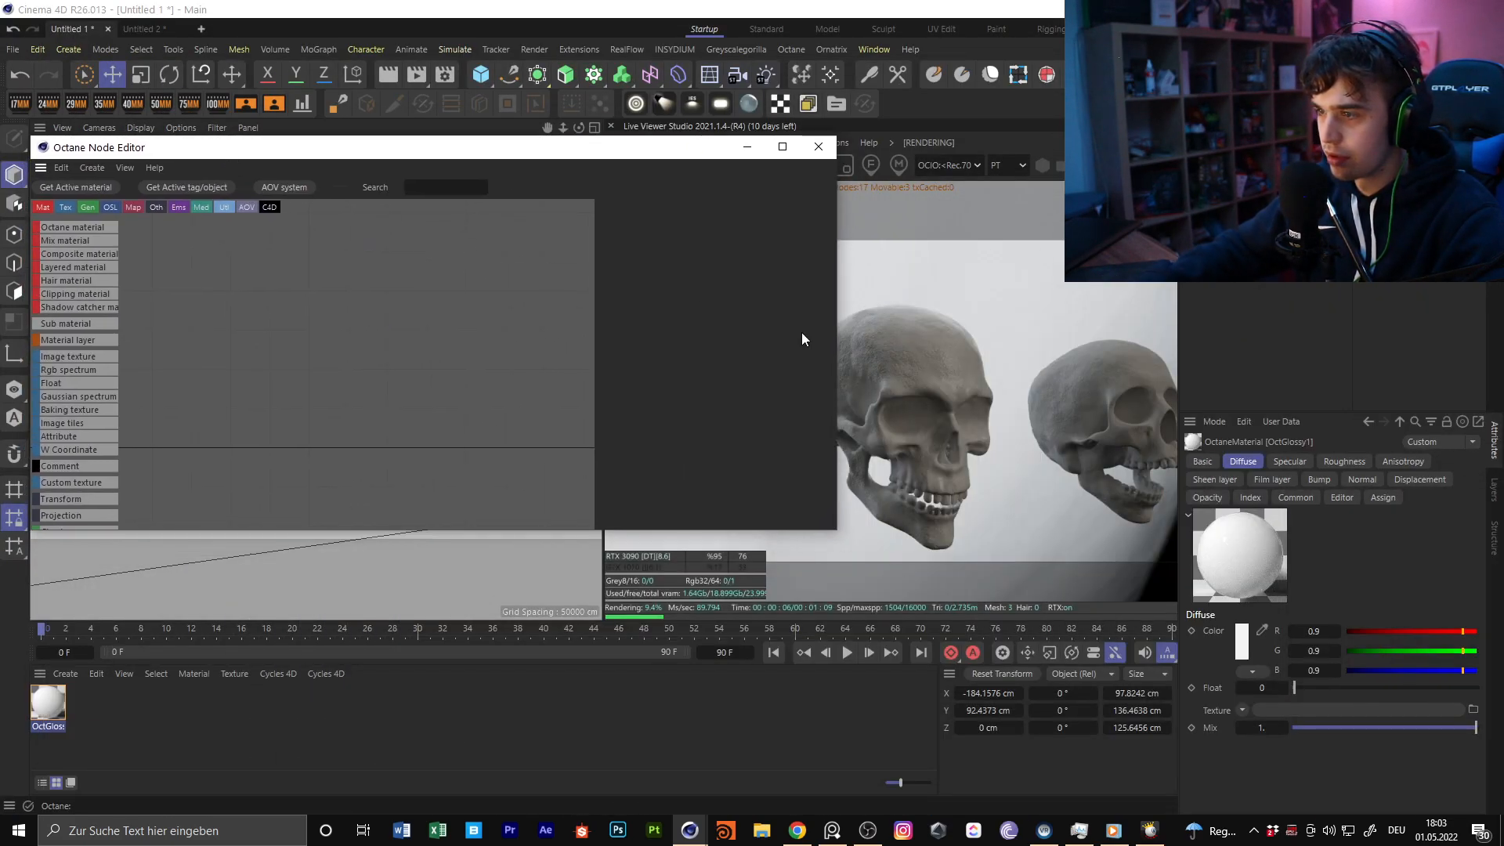
left_click_drag(839, 368, 603, 361)
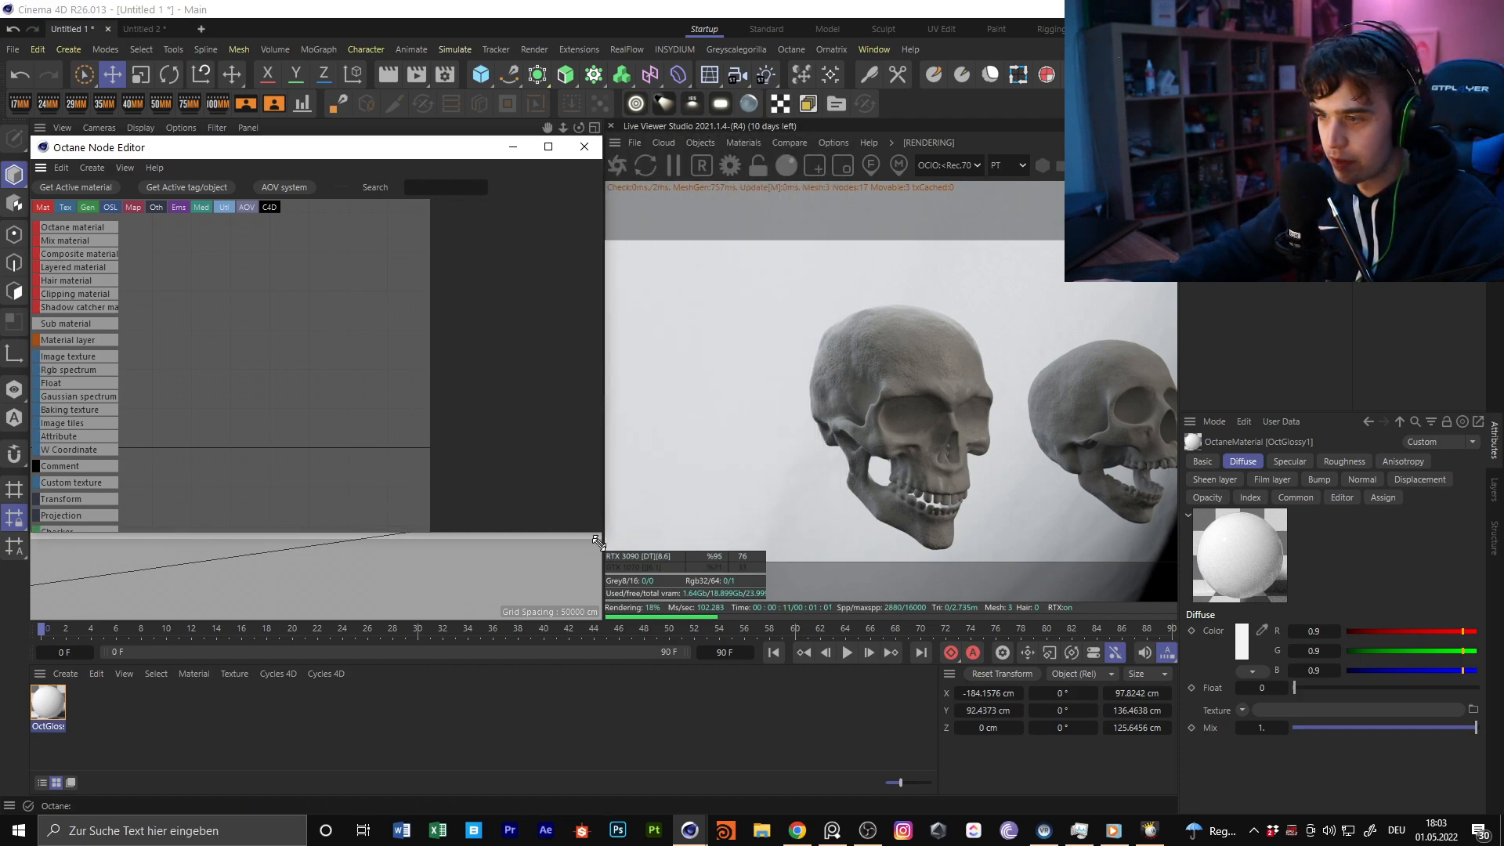
left_click_drag(599, 536, 605, 622)
left_click_drag(30, 137, 9, 102)
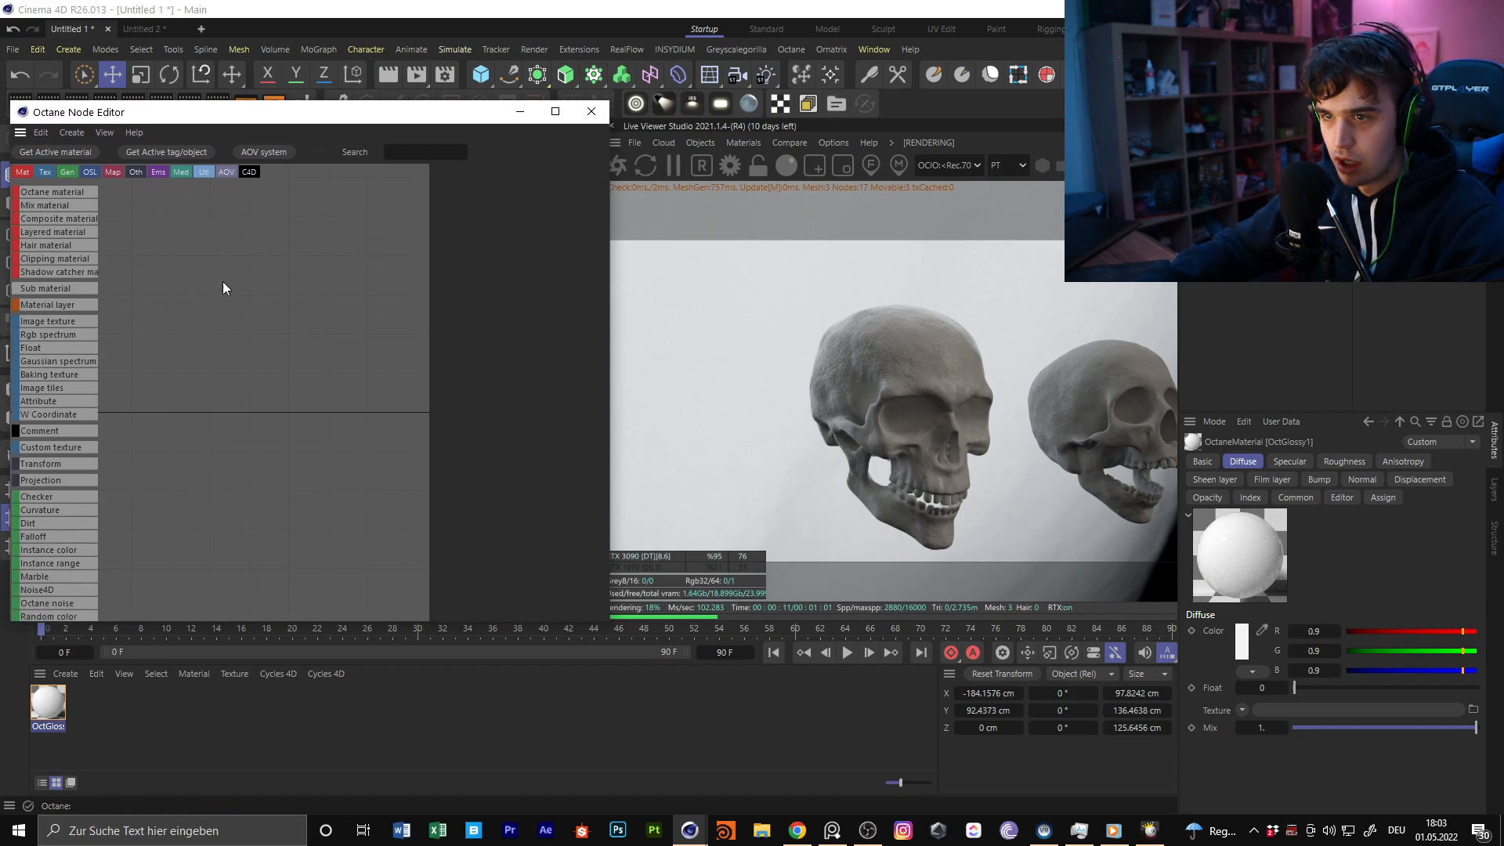
Shift the OctGlossy1 node further right in the node graph and show its basic properties
scroll(326, 318, "down", 7)
middle_click_drag(420, 356, 306, 325)
scroll(307, 325, "up", 7)
scroll(240, 329, "down", 1)
mouse_move(180, 342)
middle_mouse_down()
mouse_move(256, 310)
mouse_move(189, 329)
middle_mouse_up()
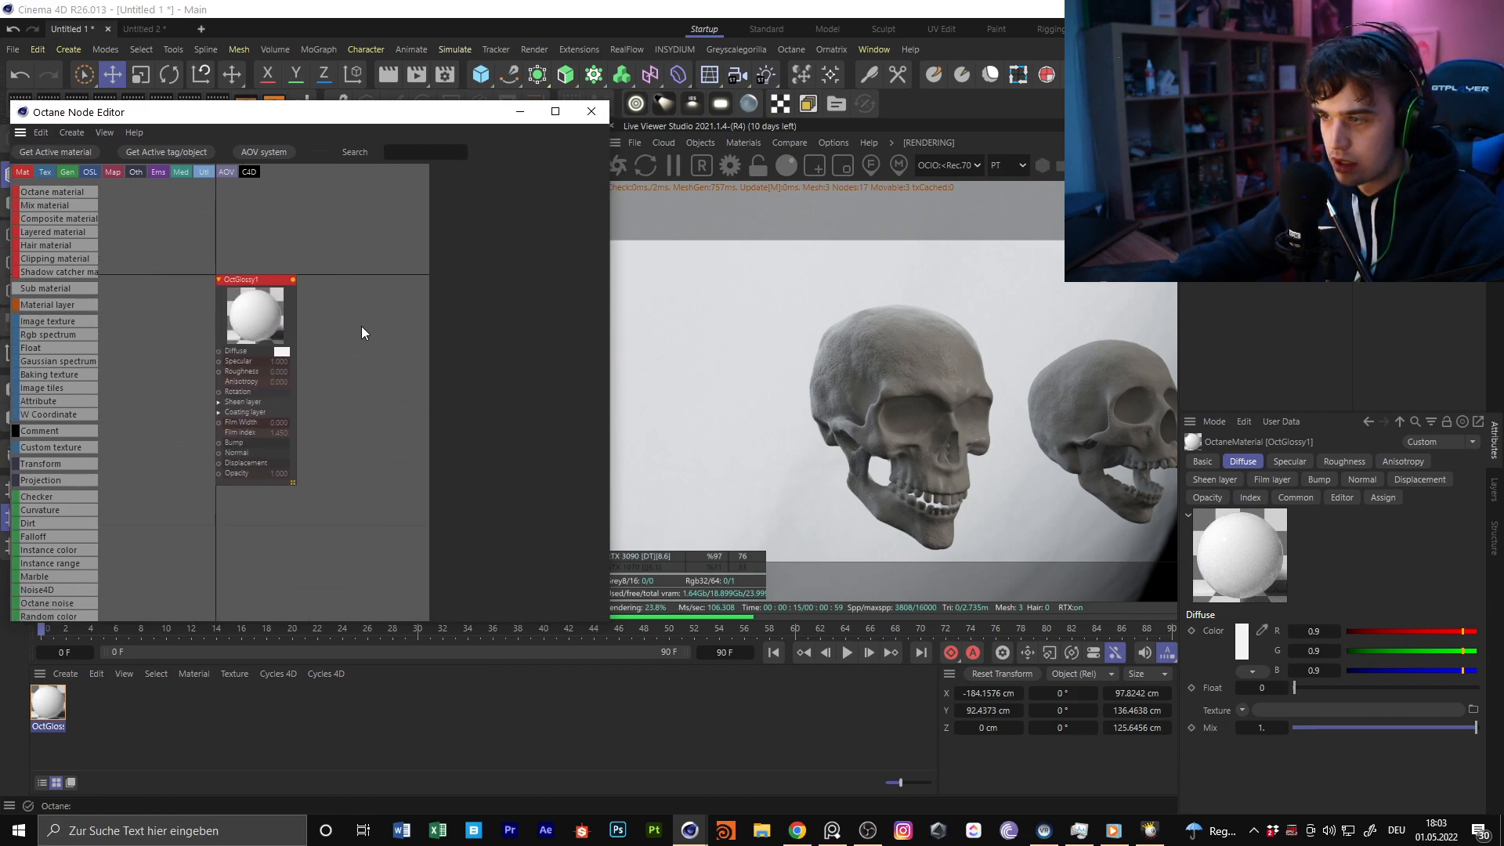
middle_click_drag(300, 276, 385, 281)
left_click(352, 287)
left_click(456, 175)
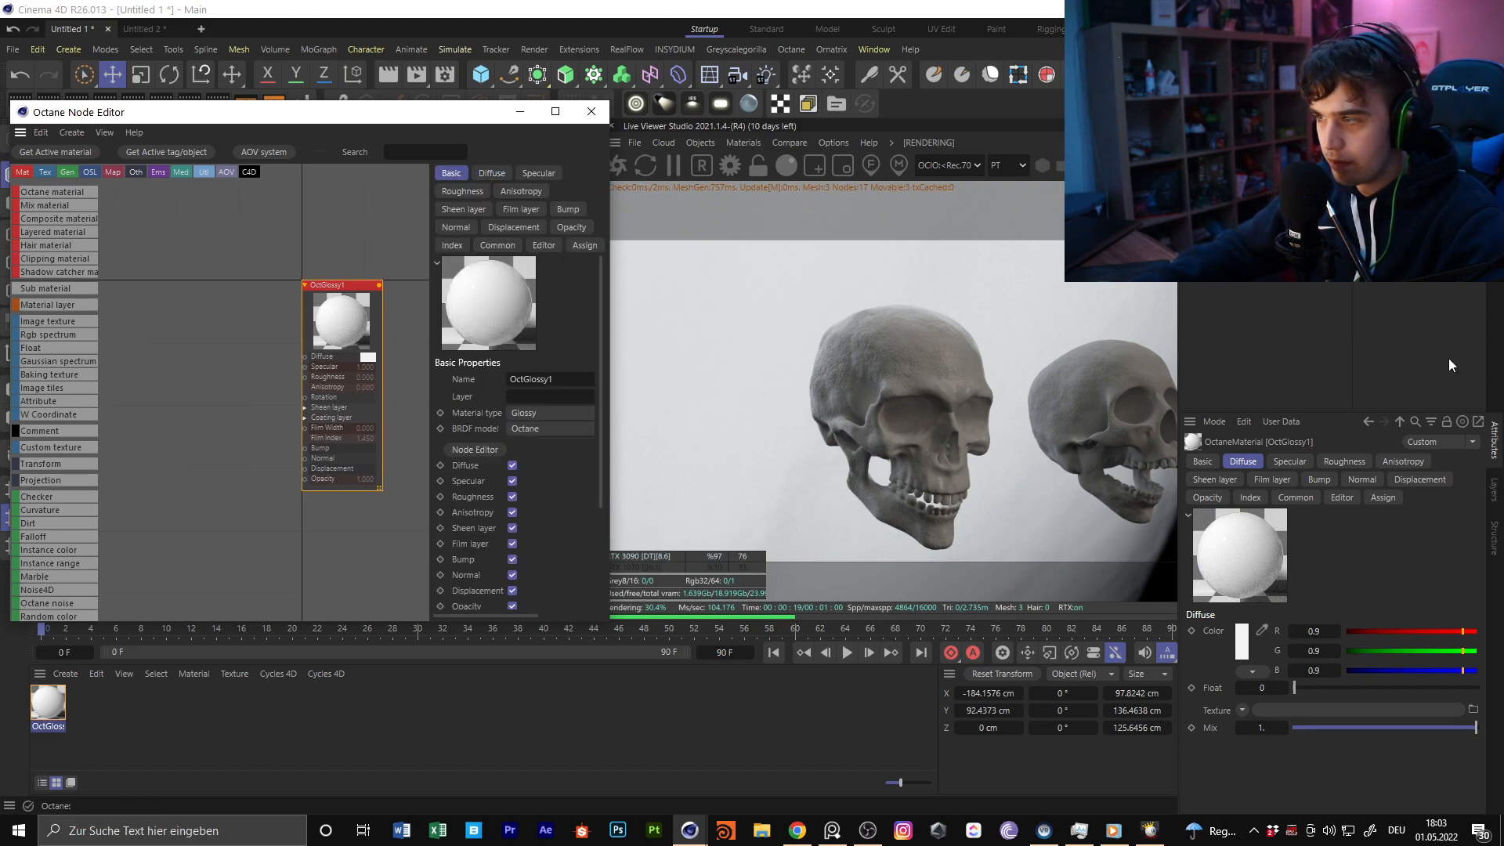
Examine the reference skull renders on the image board, including the gold-and-marble skull with the glowing halo
right_click_drag(1503, 407, 702, 313)
scroll(702, 313, "up", 5)
middle_click_drag(641, 287, 1078, 341)
scroll(532, 322, "down", 3)
middle_click_drag(531, 322, 656, 355)
scroll(791, 324, "up", 3)
middle_click_drag(792, 324, 619, 318)
middle_click_drag(383, 334, 676, 362)
scroll(515, 356, "up", 3)
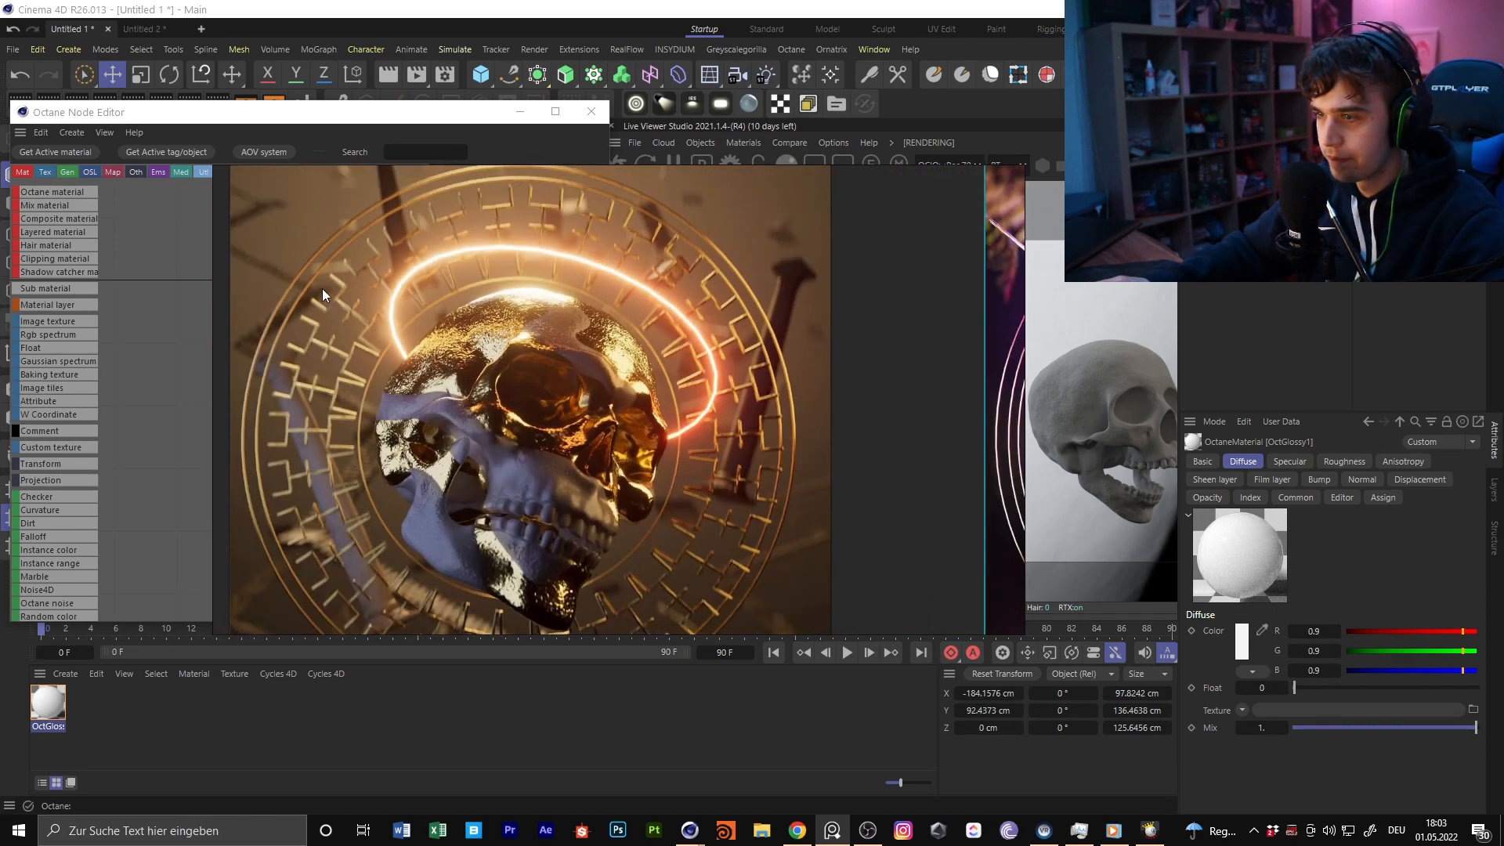
right_click_drag(243, 220, 1503, 301)
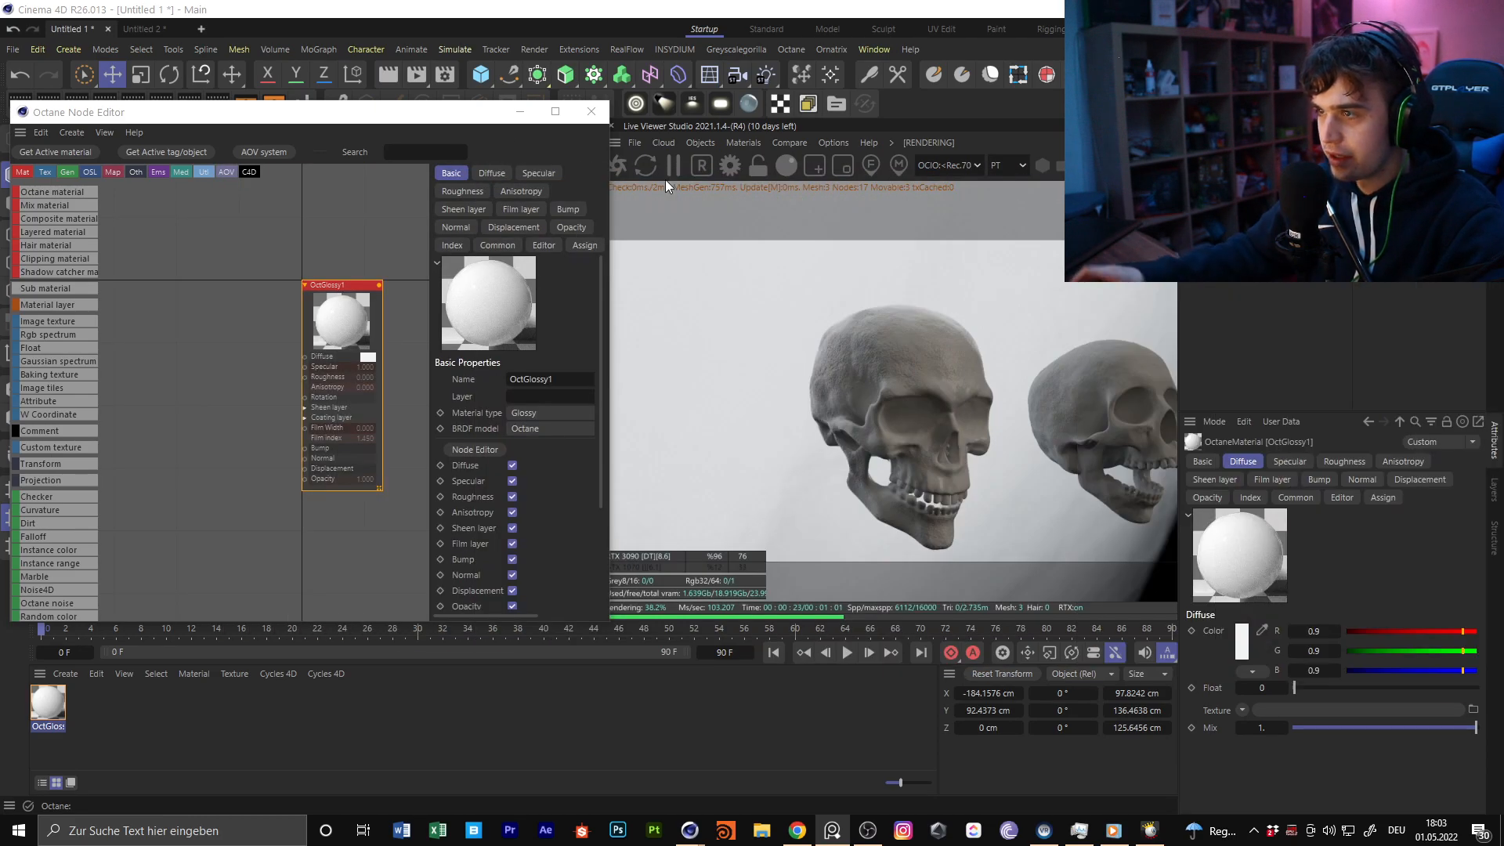
Add the MSMC Blob Marble material from the MSMC - Octane category of the Greyscalegorilla Plus Library
left_click(737, 53)
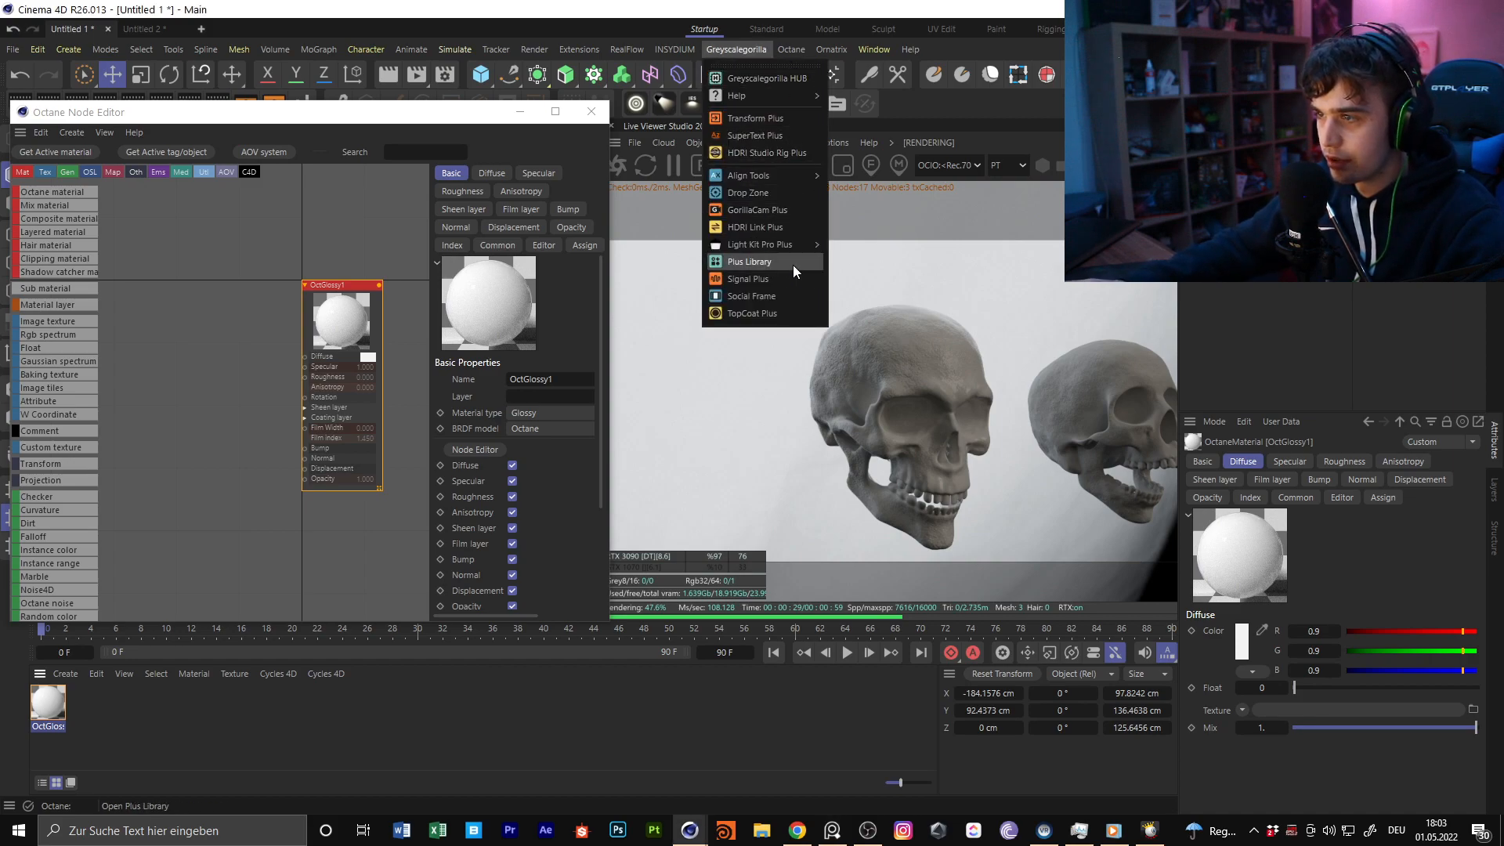
left_click(776, 265)
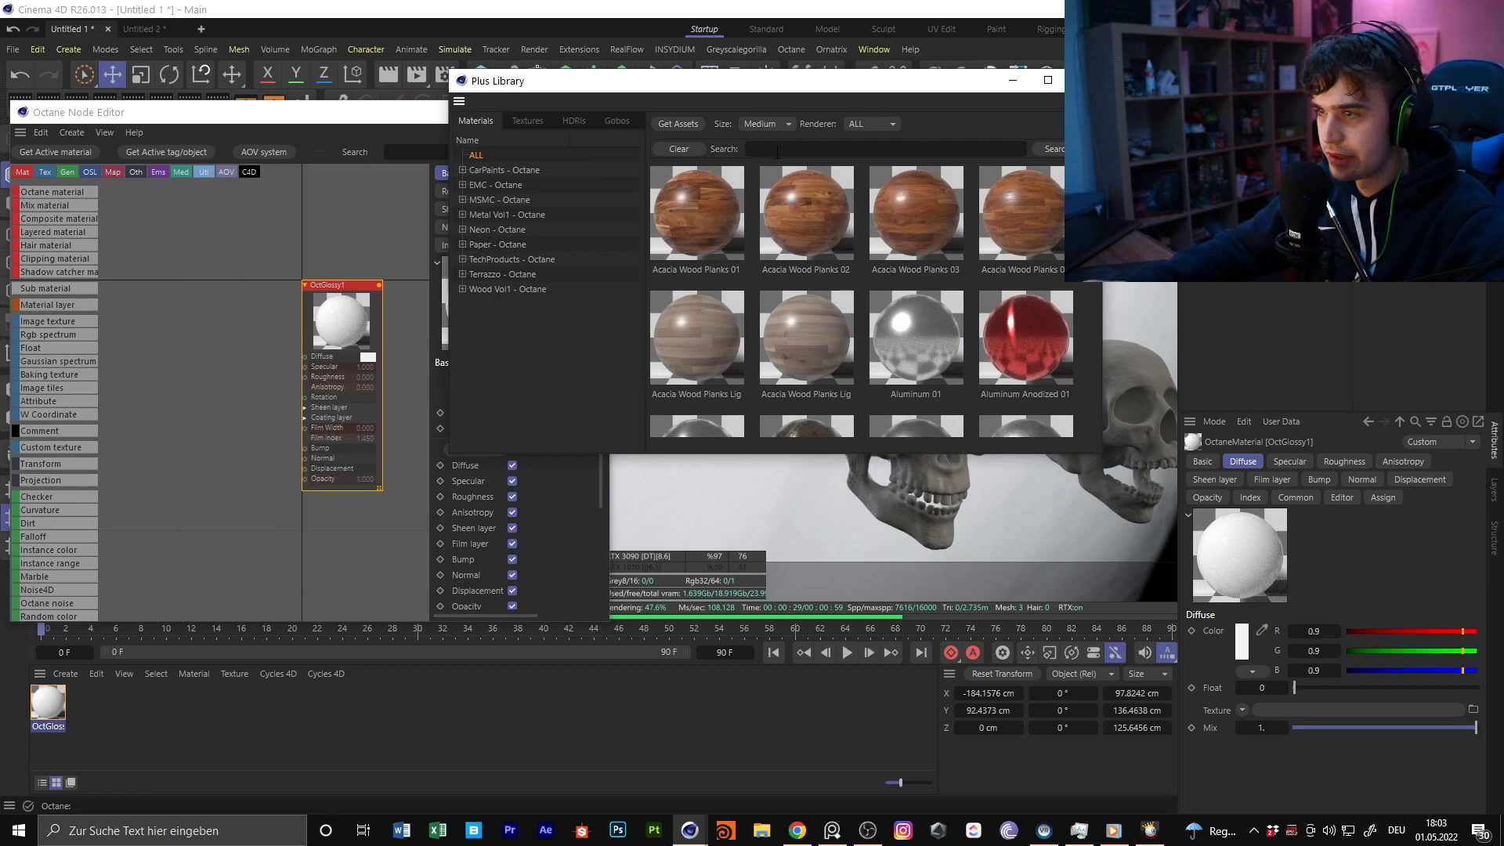
left_click(505, 186)
scroll(868, 267, "down", 5)
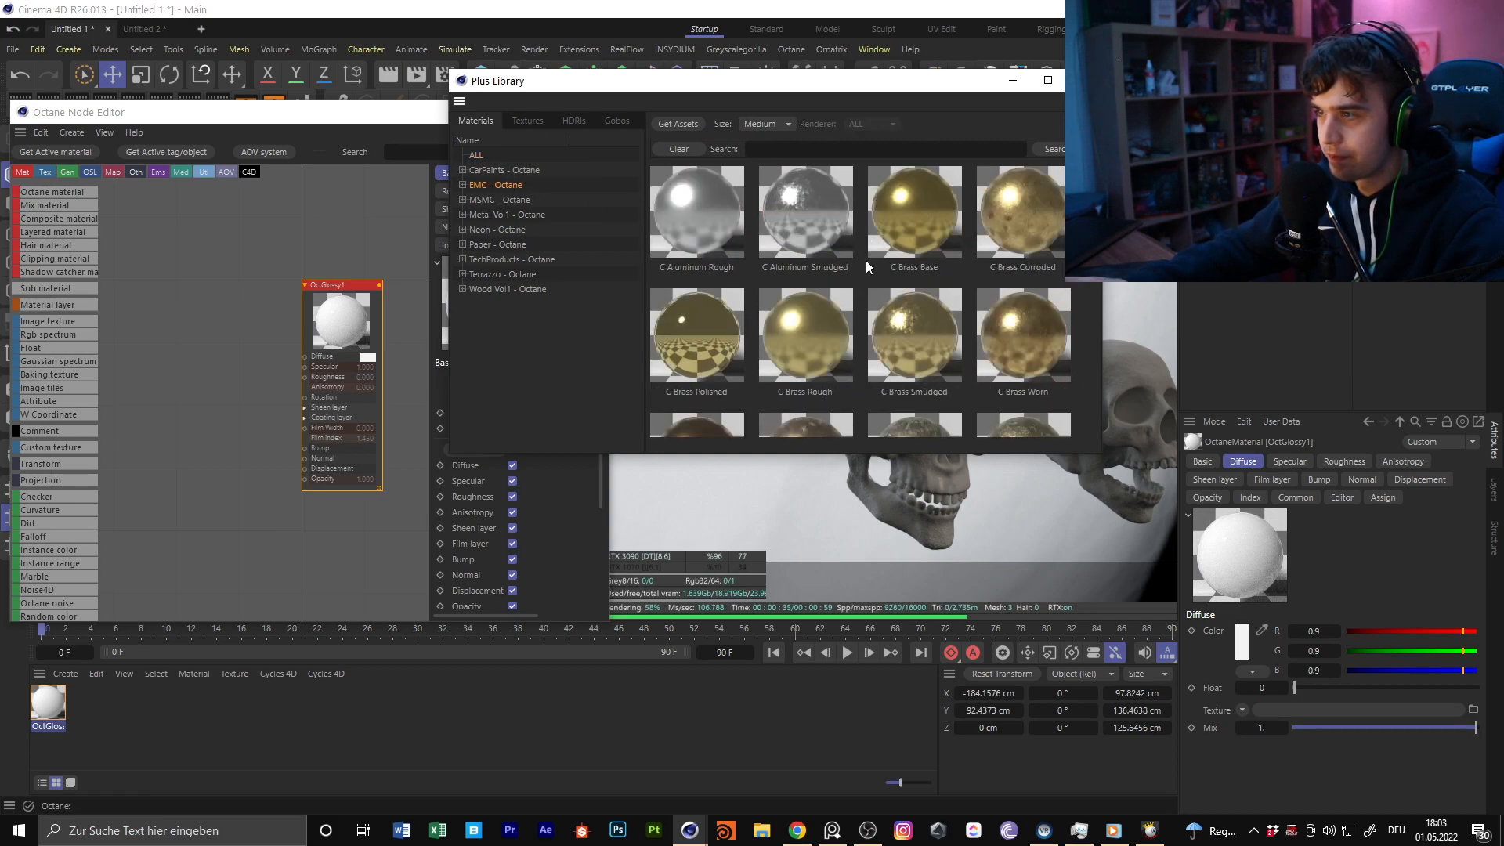
scroll(868, 267, "up", 5)
left_click(484, 200)
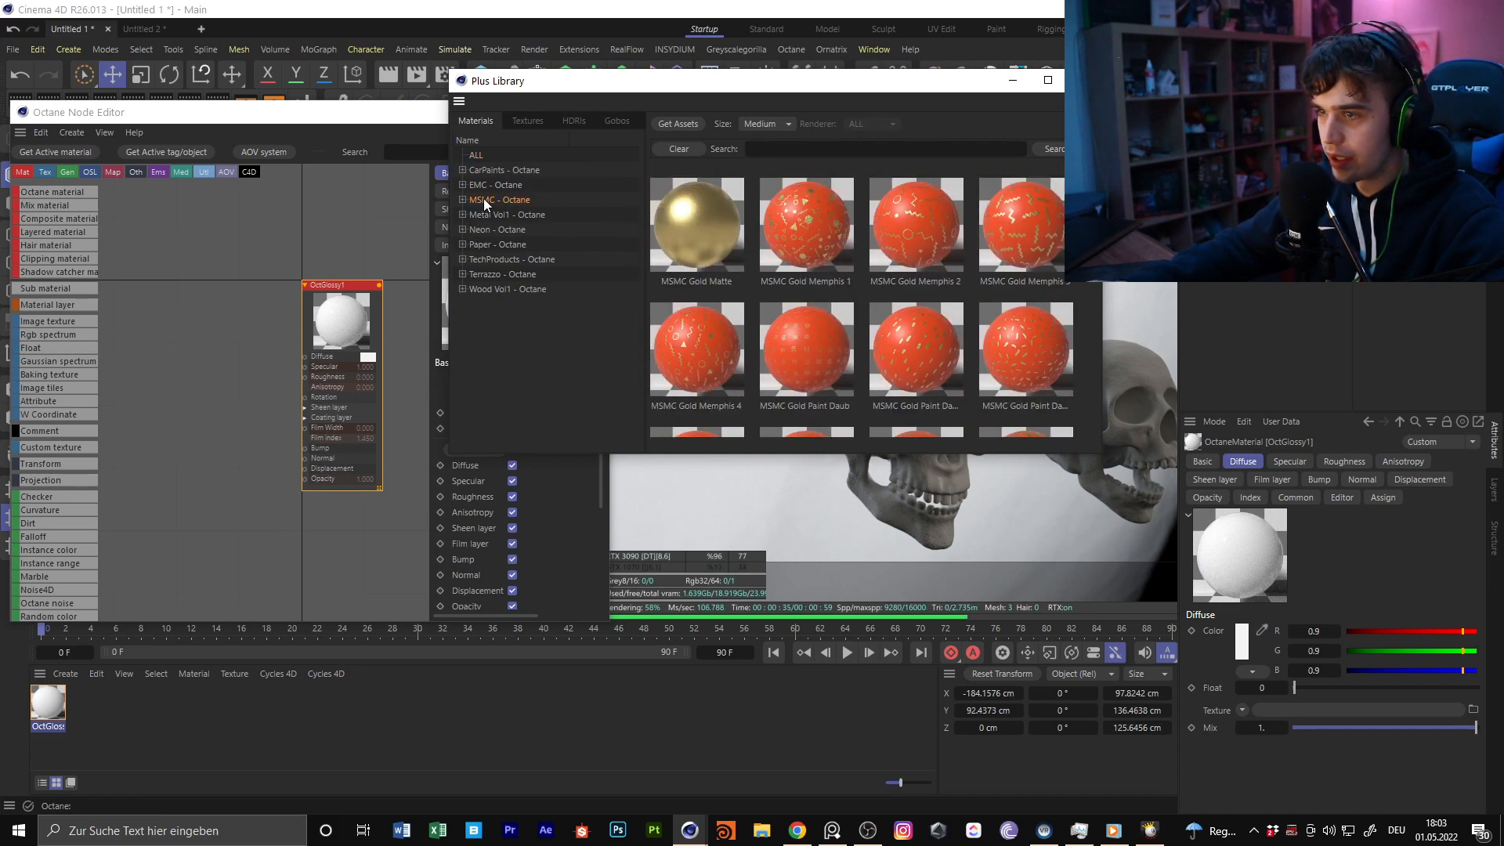
scroll(895, 271, "down", 20)
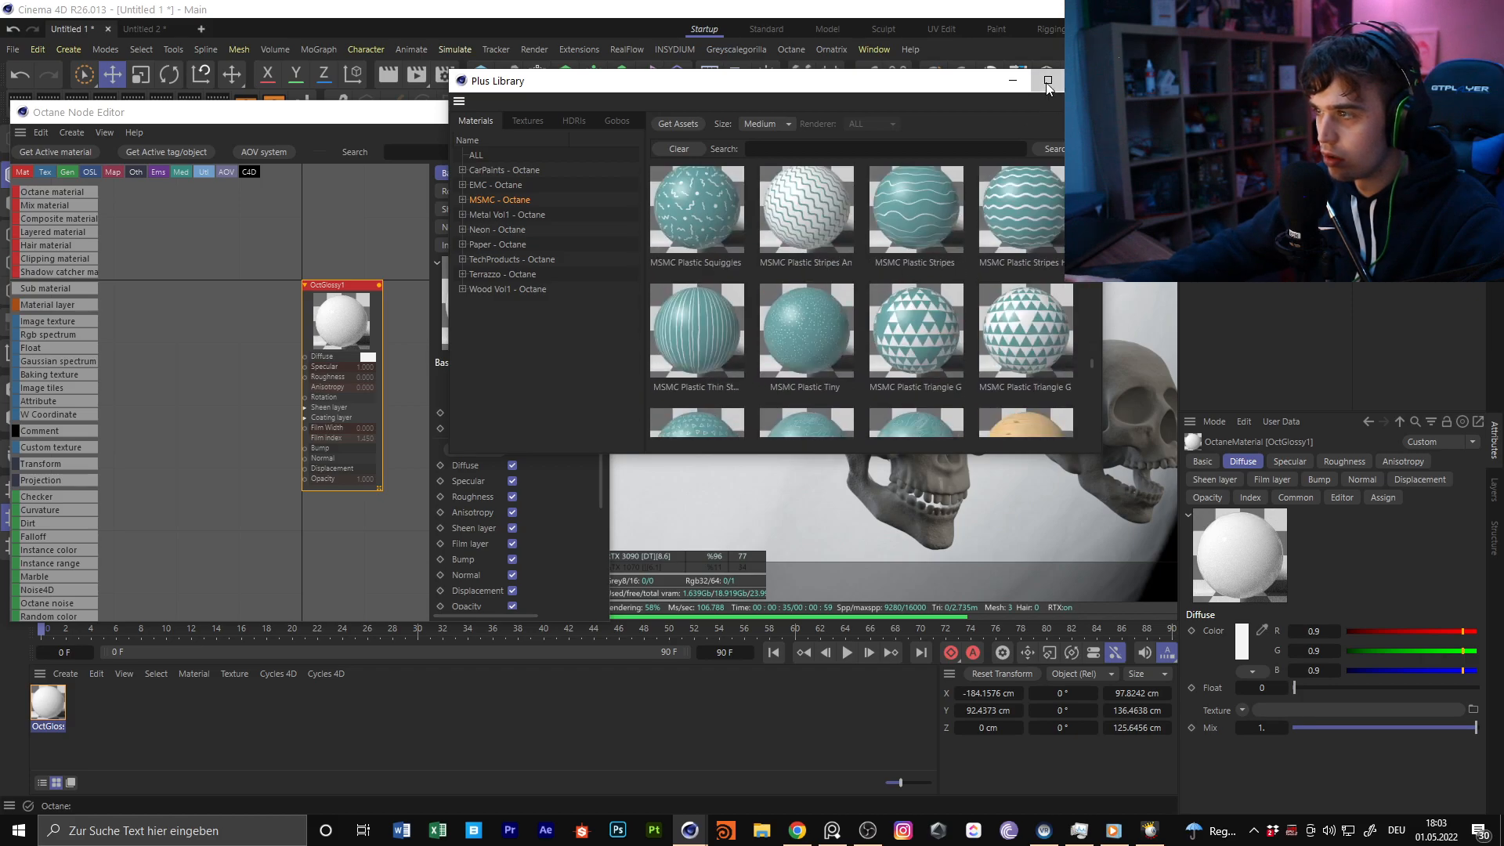
left_click(1048, 80)
scroll(957, 464, "up", 15)
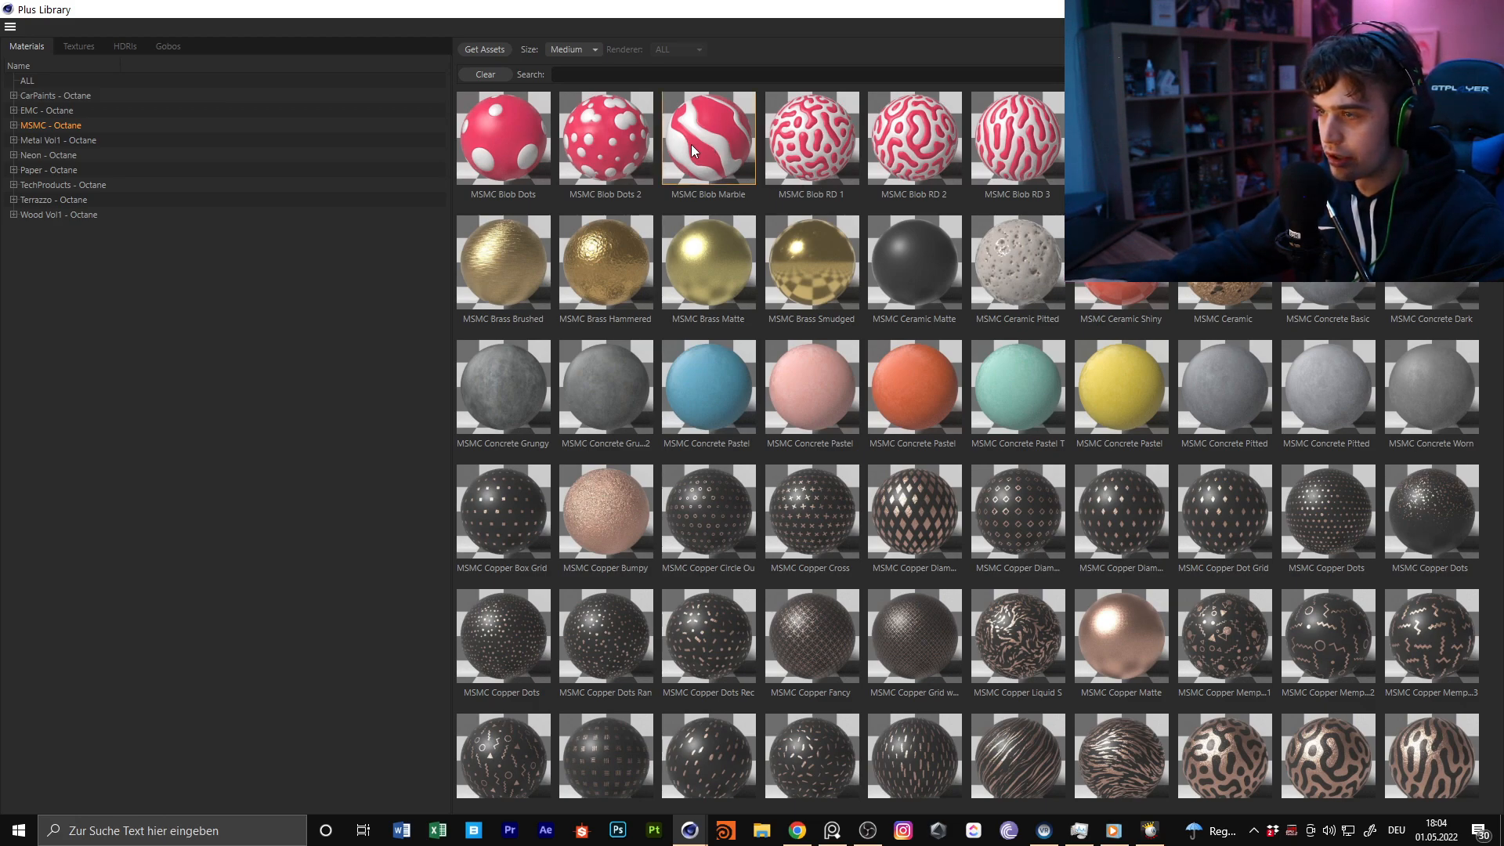
left_click(1486, 9)
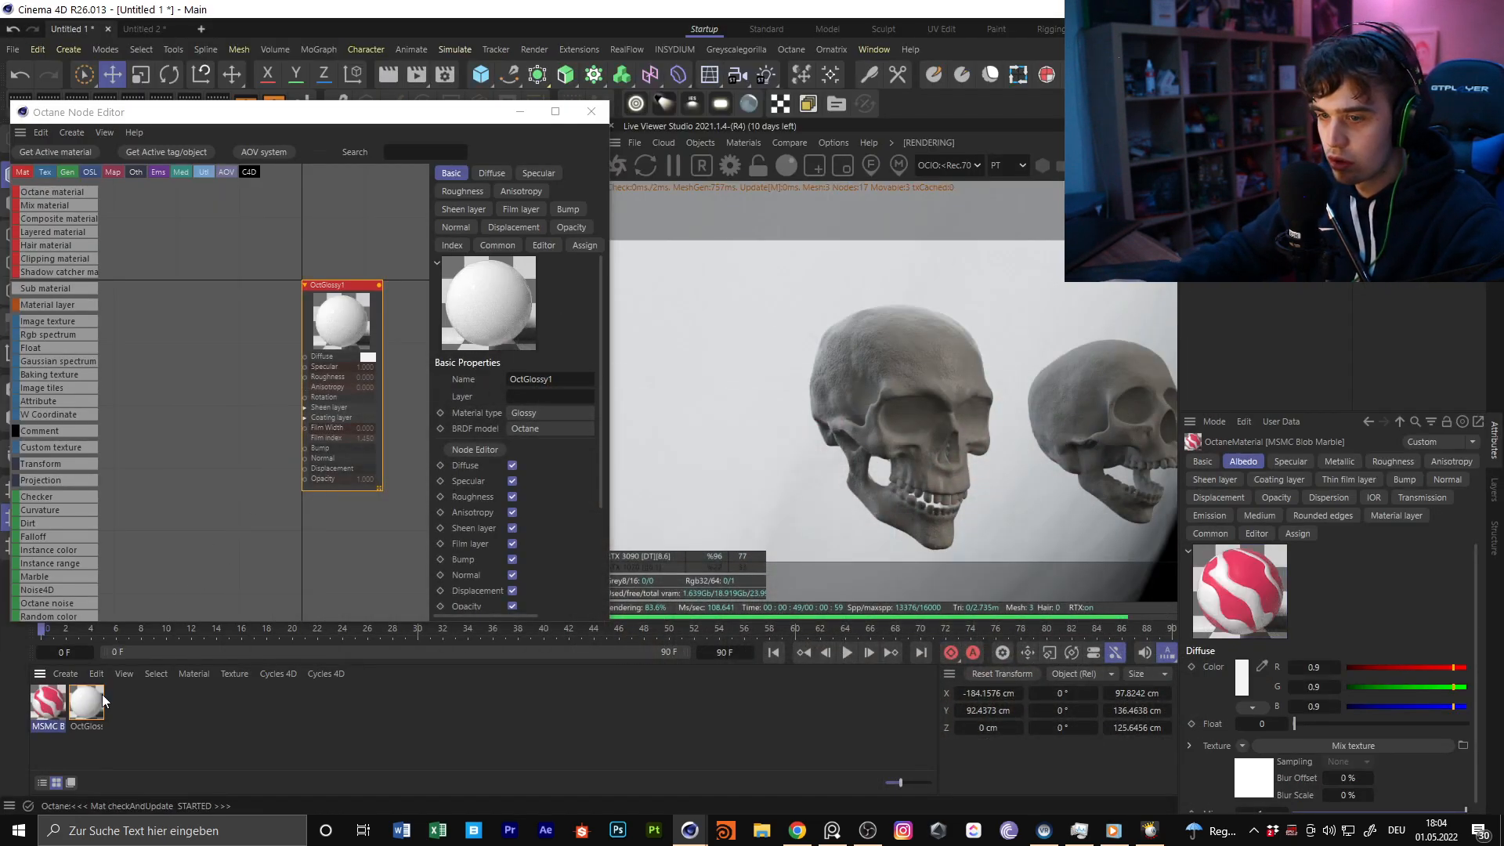
Open MSMC Blob Marble's node graph and pull its base color RGB image node clear of the overlapping nodes
double_click(52, 696)
left_click(88, 443)
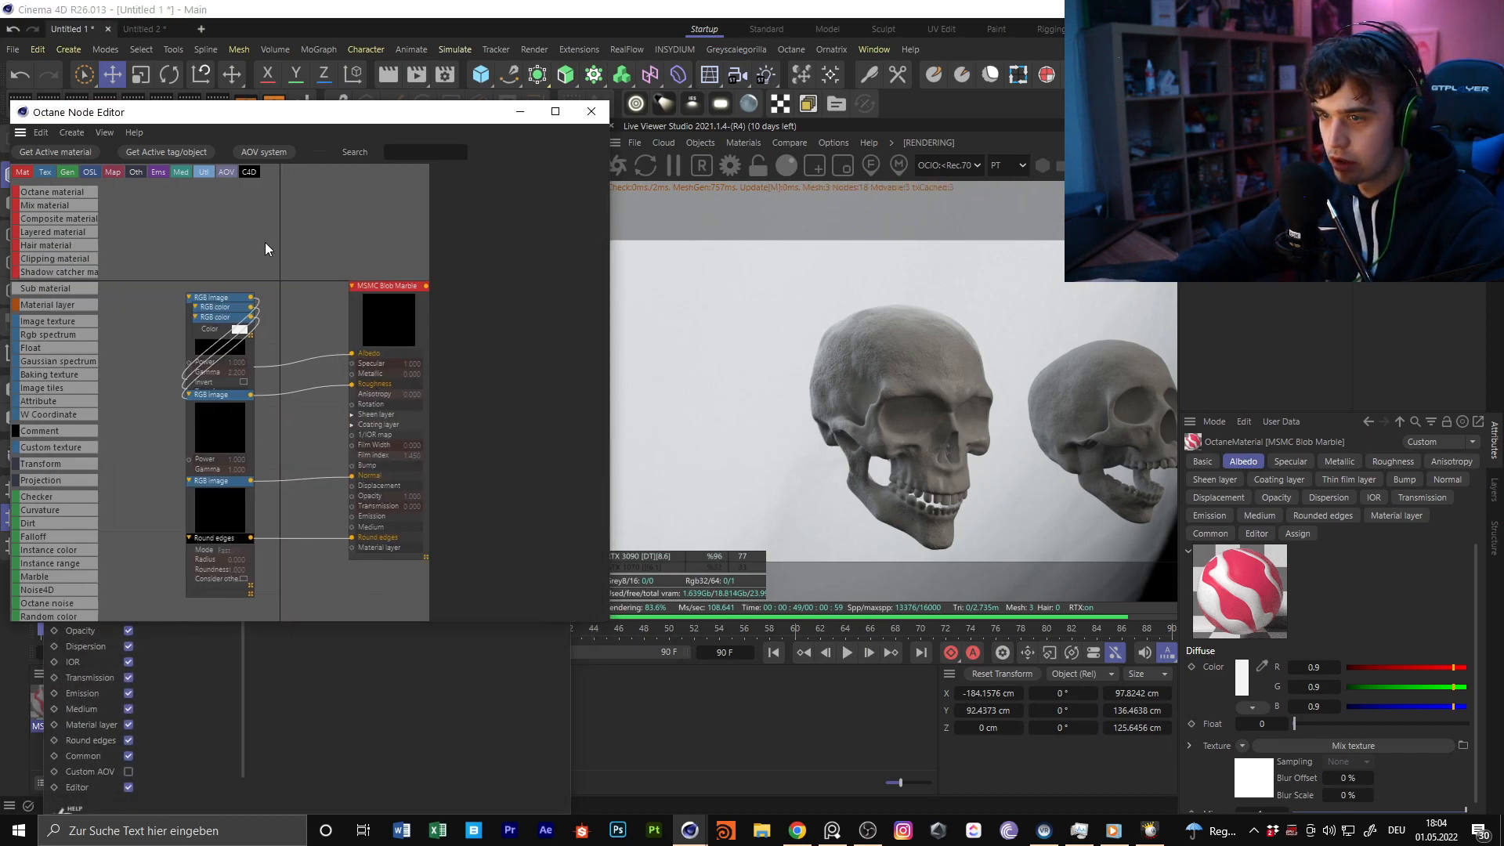
middle_click_drag(129, 439, 303, 411)
left_click_drag(228, 382, 349, 202)
middle_click_drag(341, 177, 221, 346)
left_click_drag(235, 313, 210, 220)
middle_click_drag(210, 220, 345, 287)
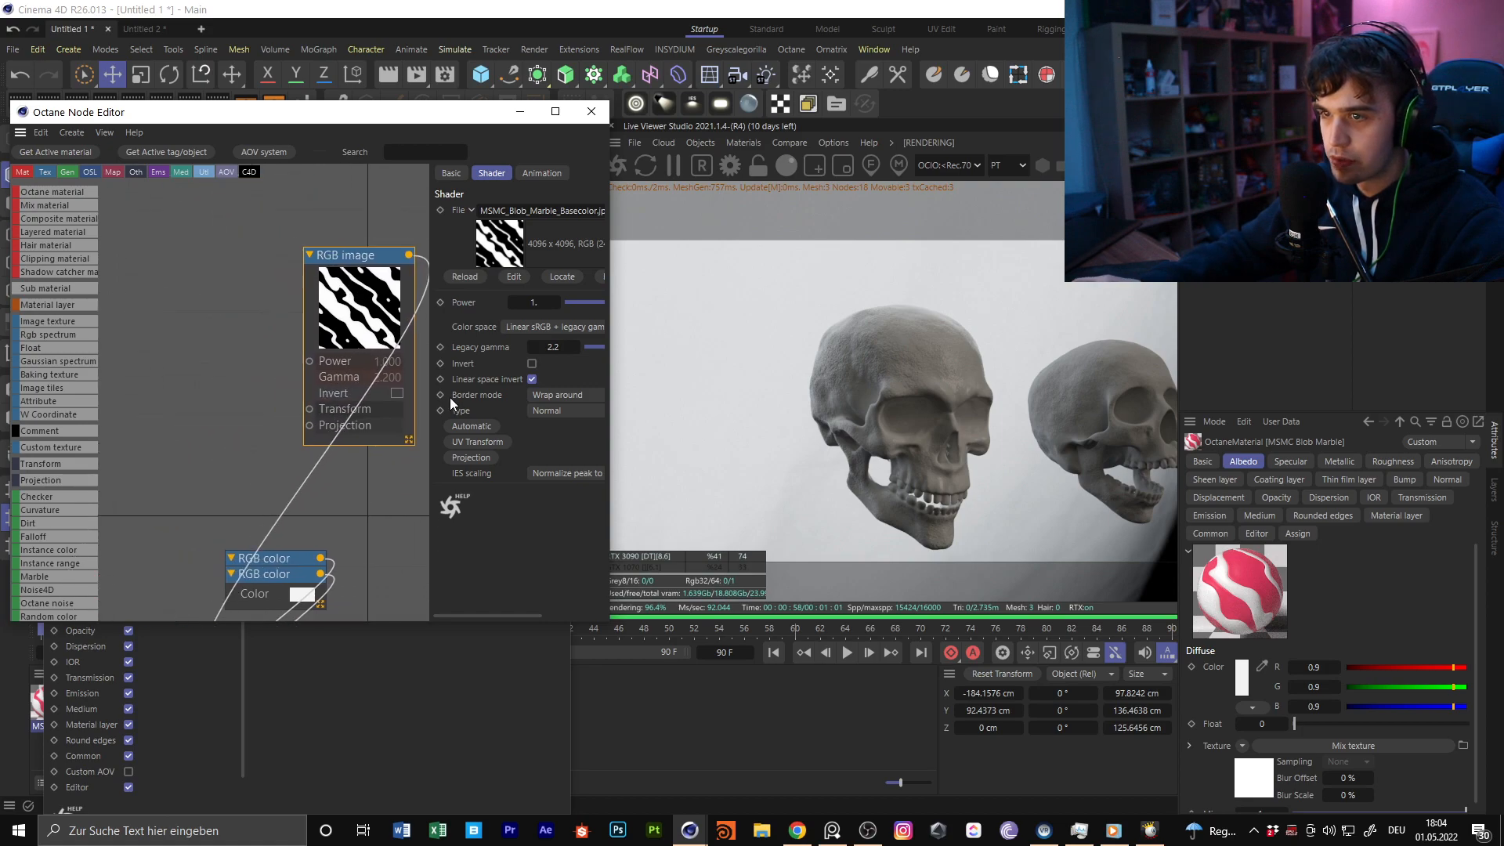
Examine the black-and-white marble pattern in the base color RGB image node up close
left_click_drag(353, 295, 195, 292)
middle_click_drag(278, 335, 403, 326)
scroll(319, 287, "up", 2)
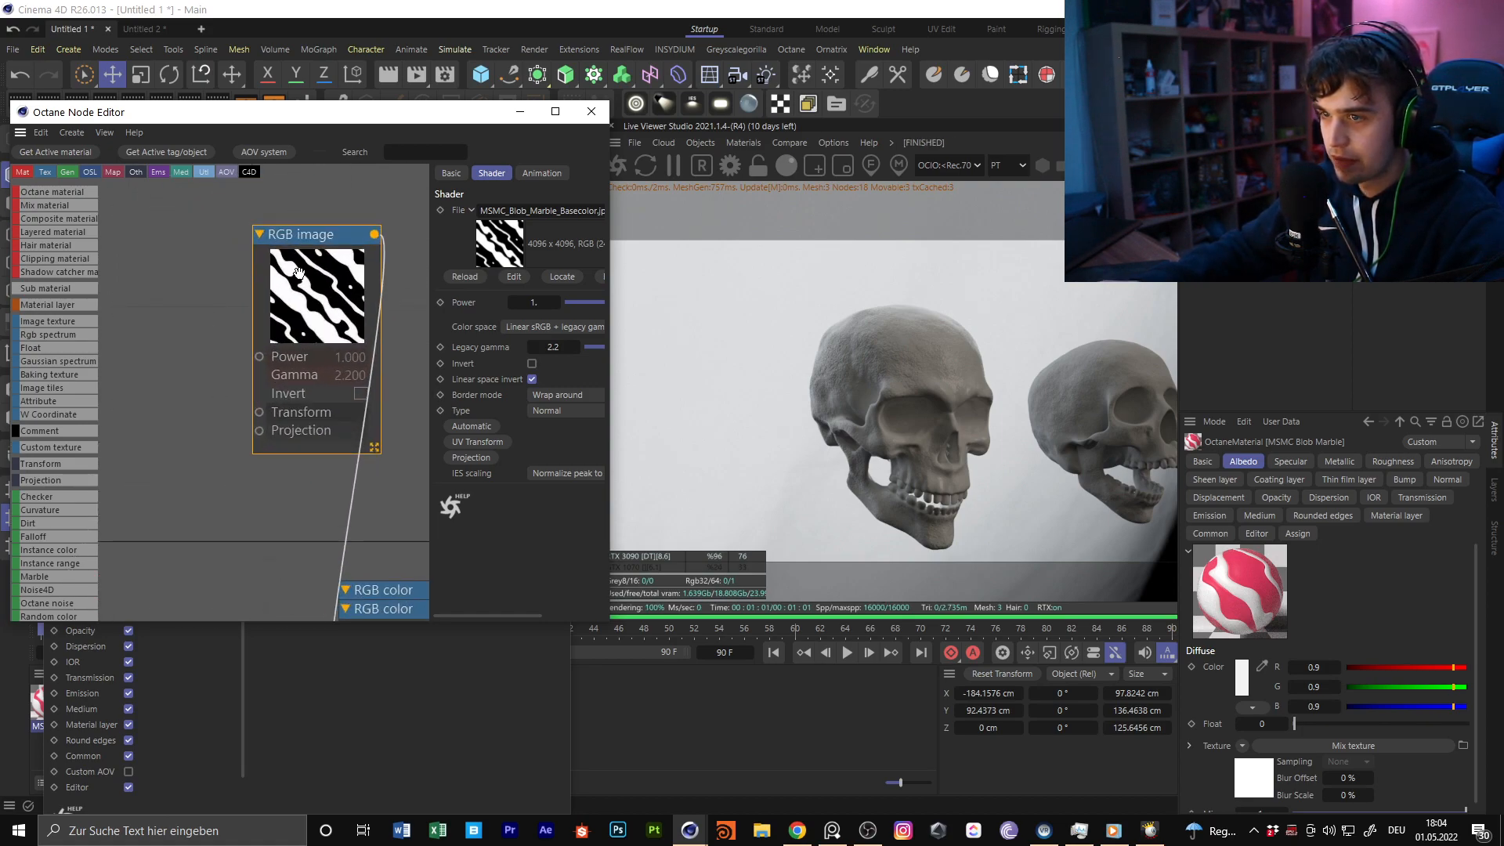
left_click_drag(313, 294, 242, 337)
middle_click_drag(338, 281, 322, 333)
scroll(262, 388, "down", 5)
scroll(222, 395, "up", 4)
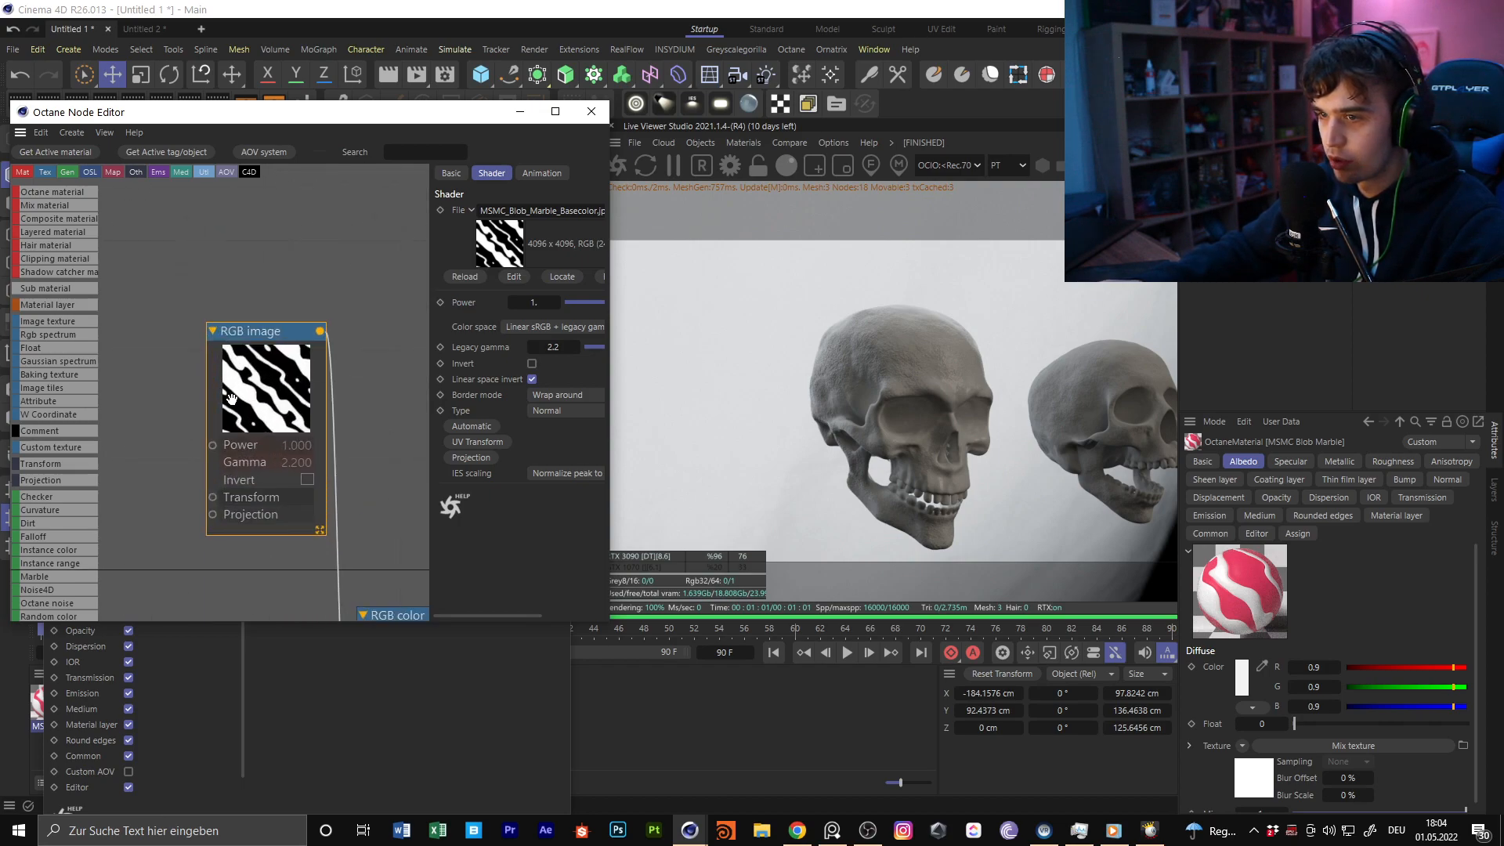
left_click_drag(270, 401, 202, 357)
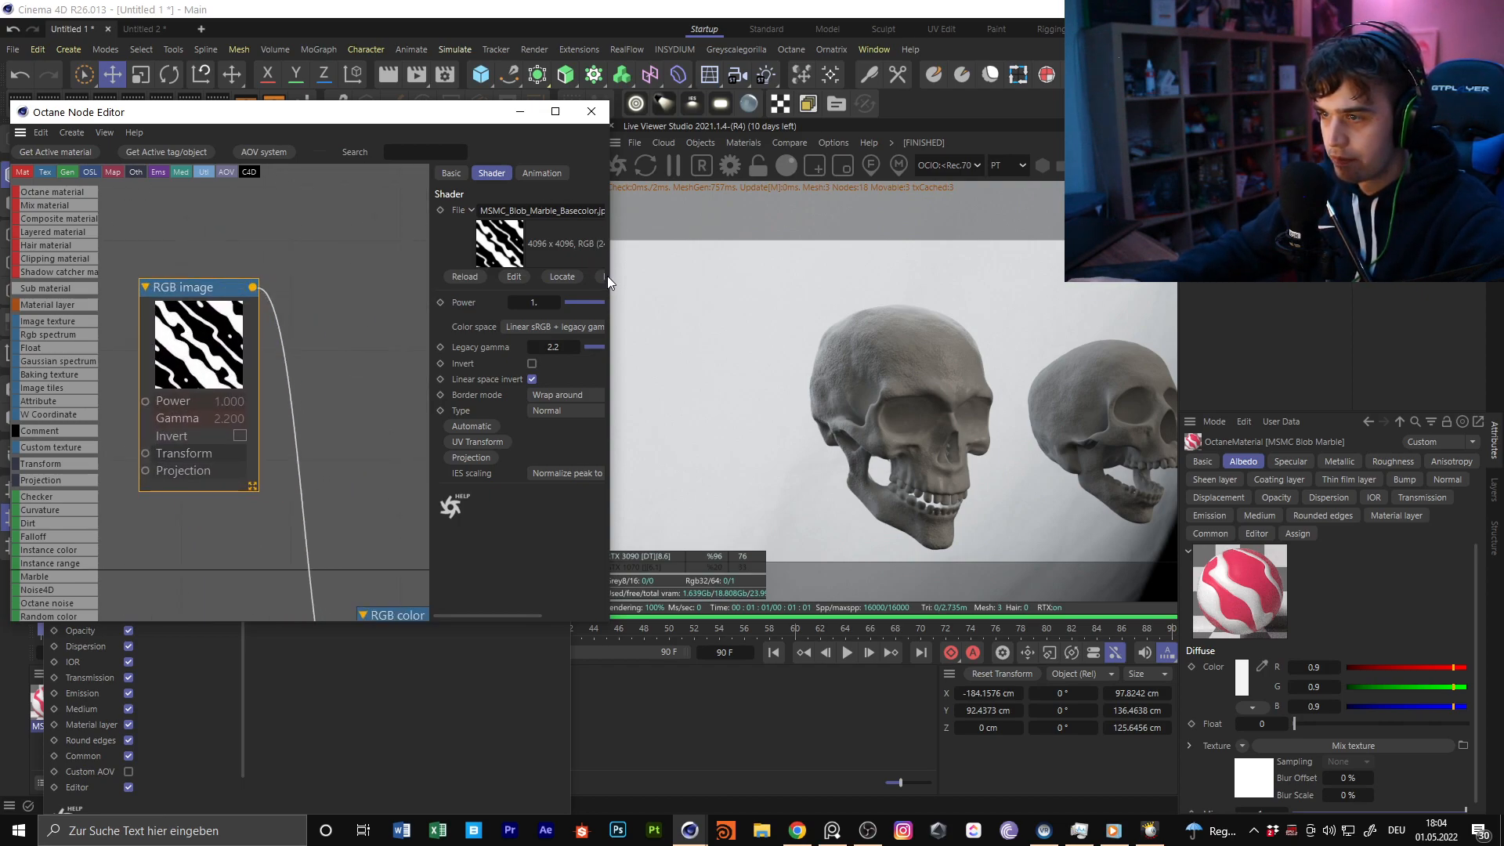
Copy the base color texture's file name, MSMC_Blob_Marble_Basecolor.jpg, and close the marble material's node and material editors
left_click_drag(609, 282, 1137, 282)
left_click(851, 211)
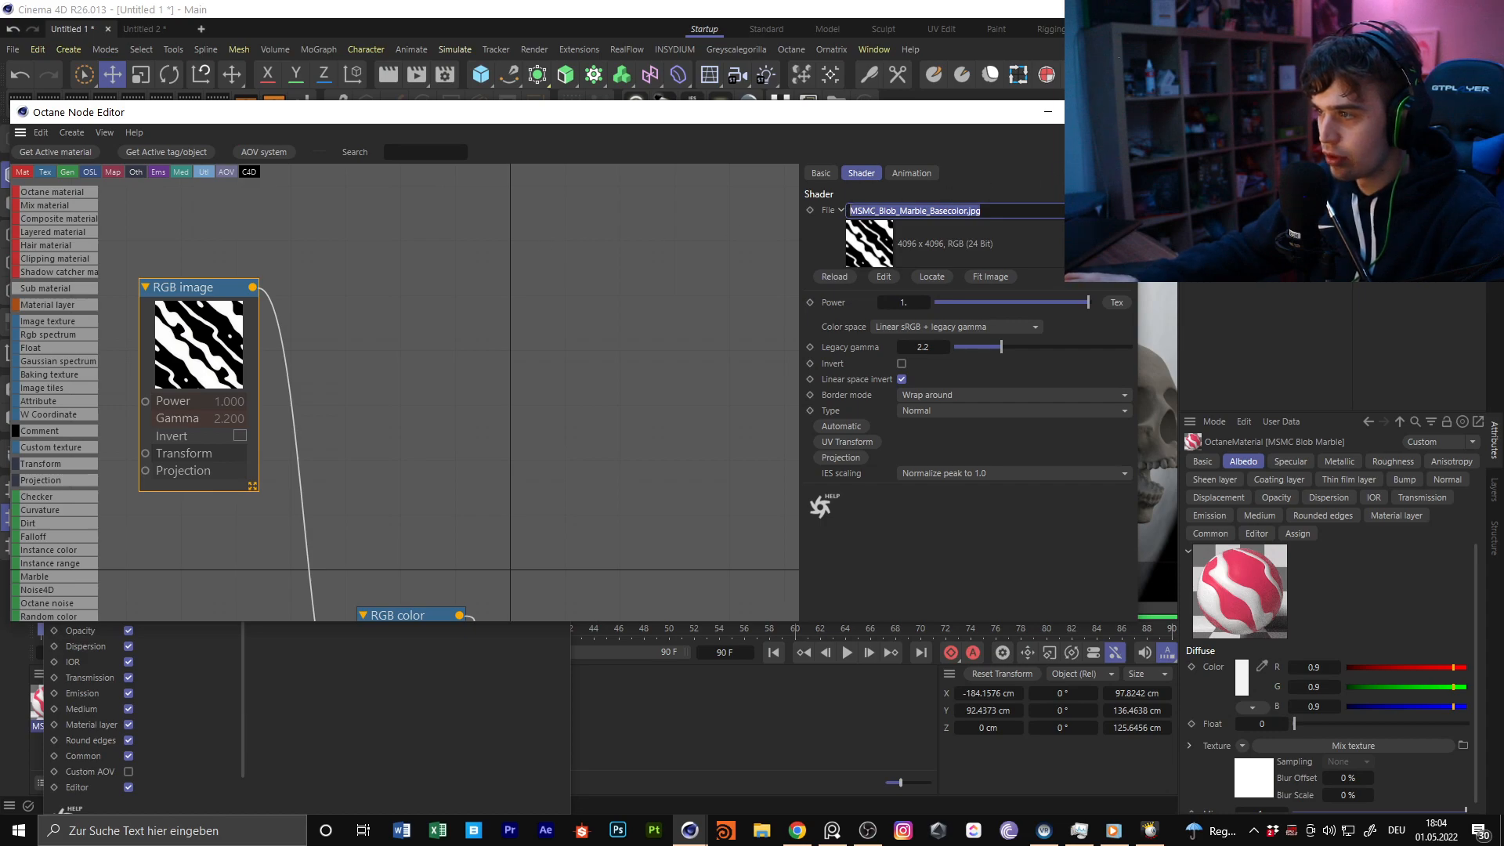
left_click(1120, 112)
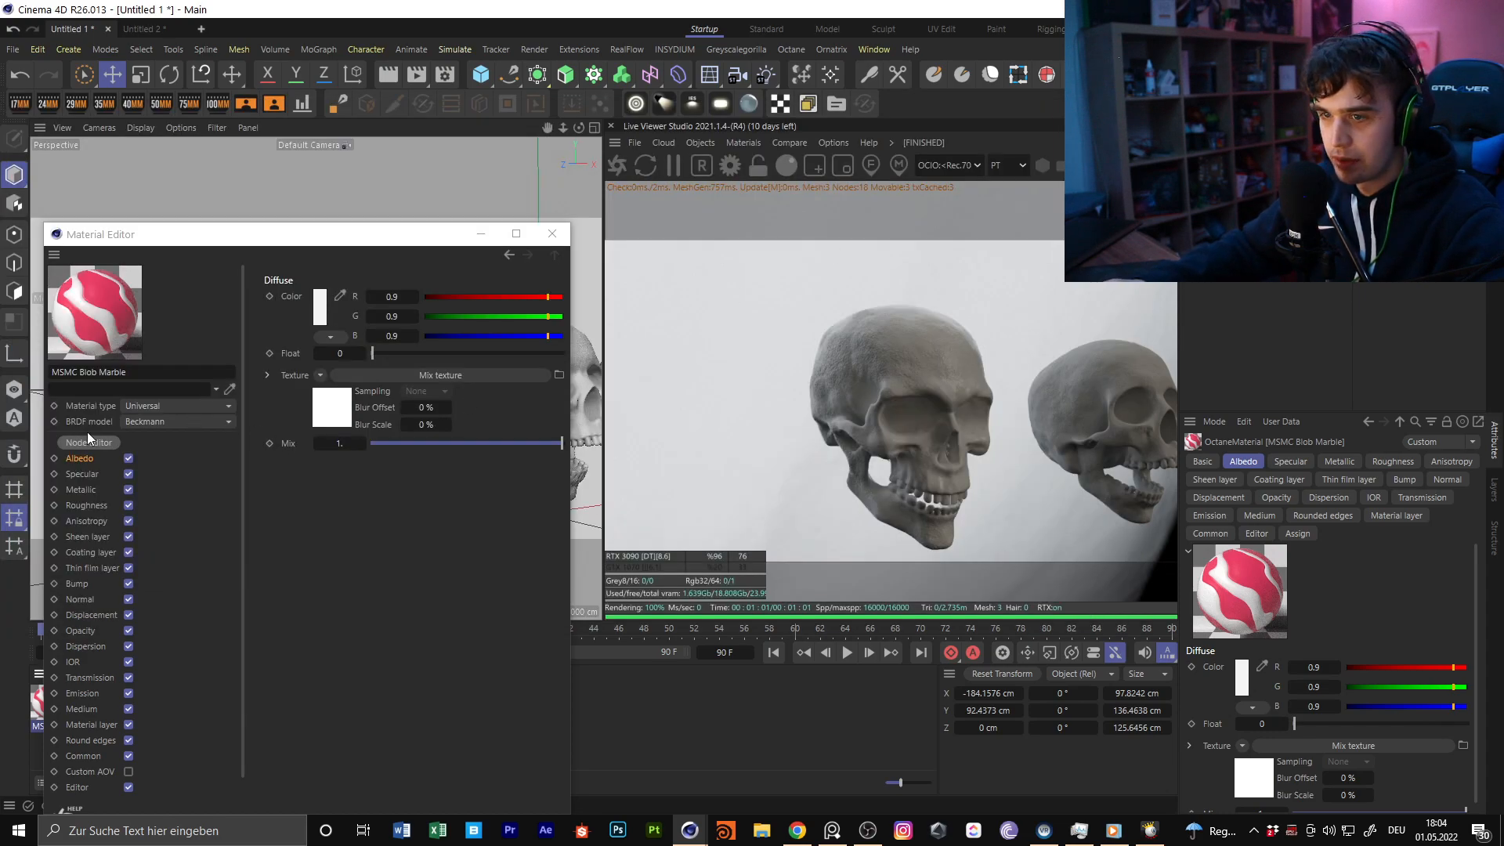
left_click(561, 234)
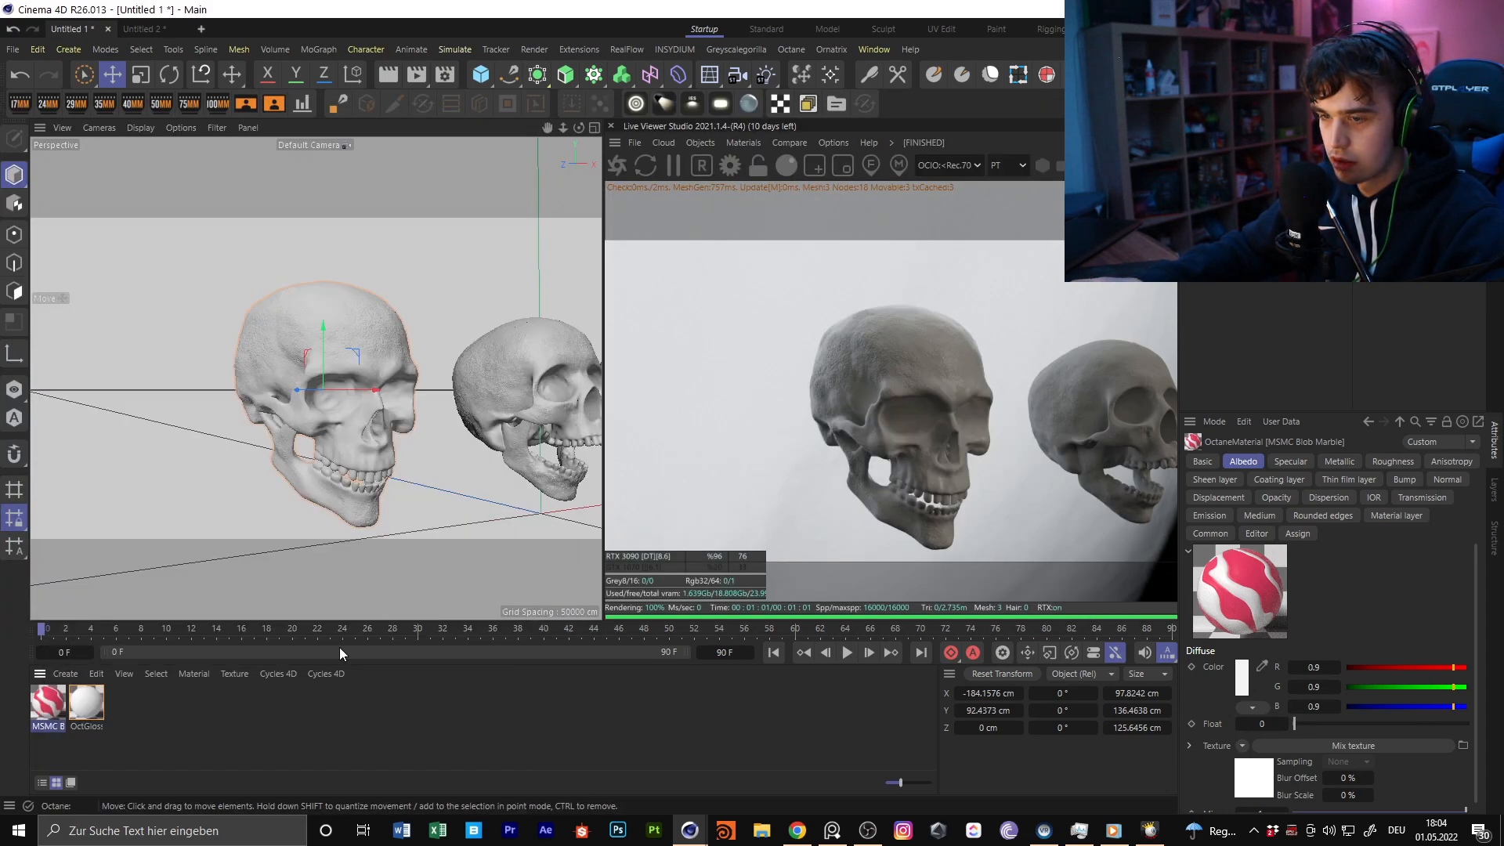
Add an Image texture node to OctGlossy1's node graph
double_click(86, 705)
left_click(121, 444)
left_click(703, 343)
type("im")
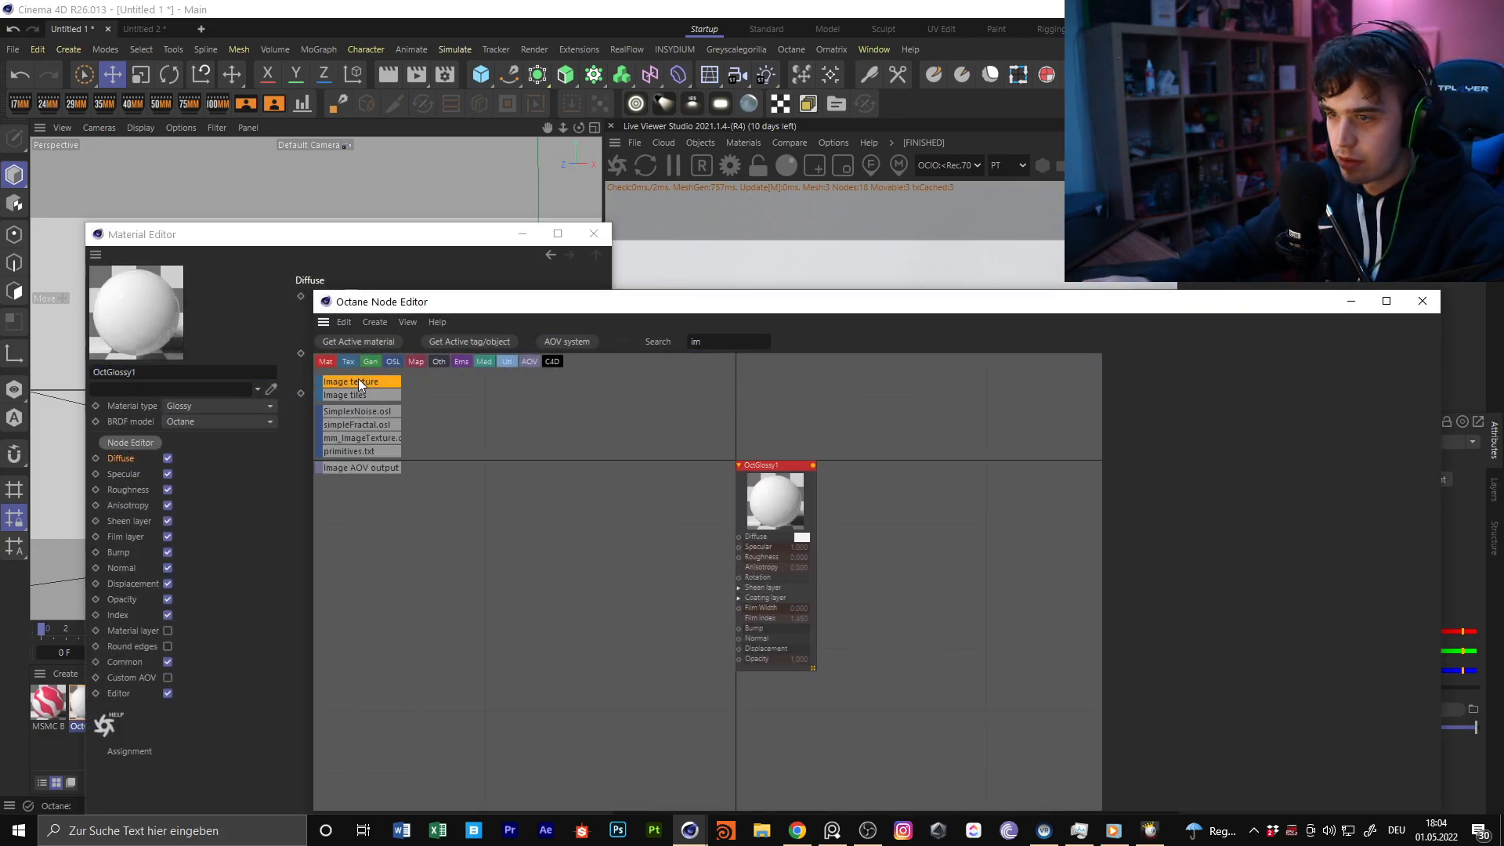
key("Return")
key("Escape")
left_click_drag(631, 560, 553, 396)
Load MSMC_Blob_Marble_Basecolor.jpg into the new ImageTexture node
left_click(1131, 468)
middle_click_drag(632, 418, 615, 519)
left_click_drag(948, 304, 667, 178)
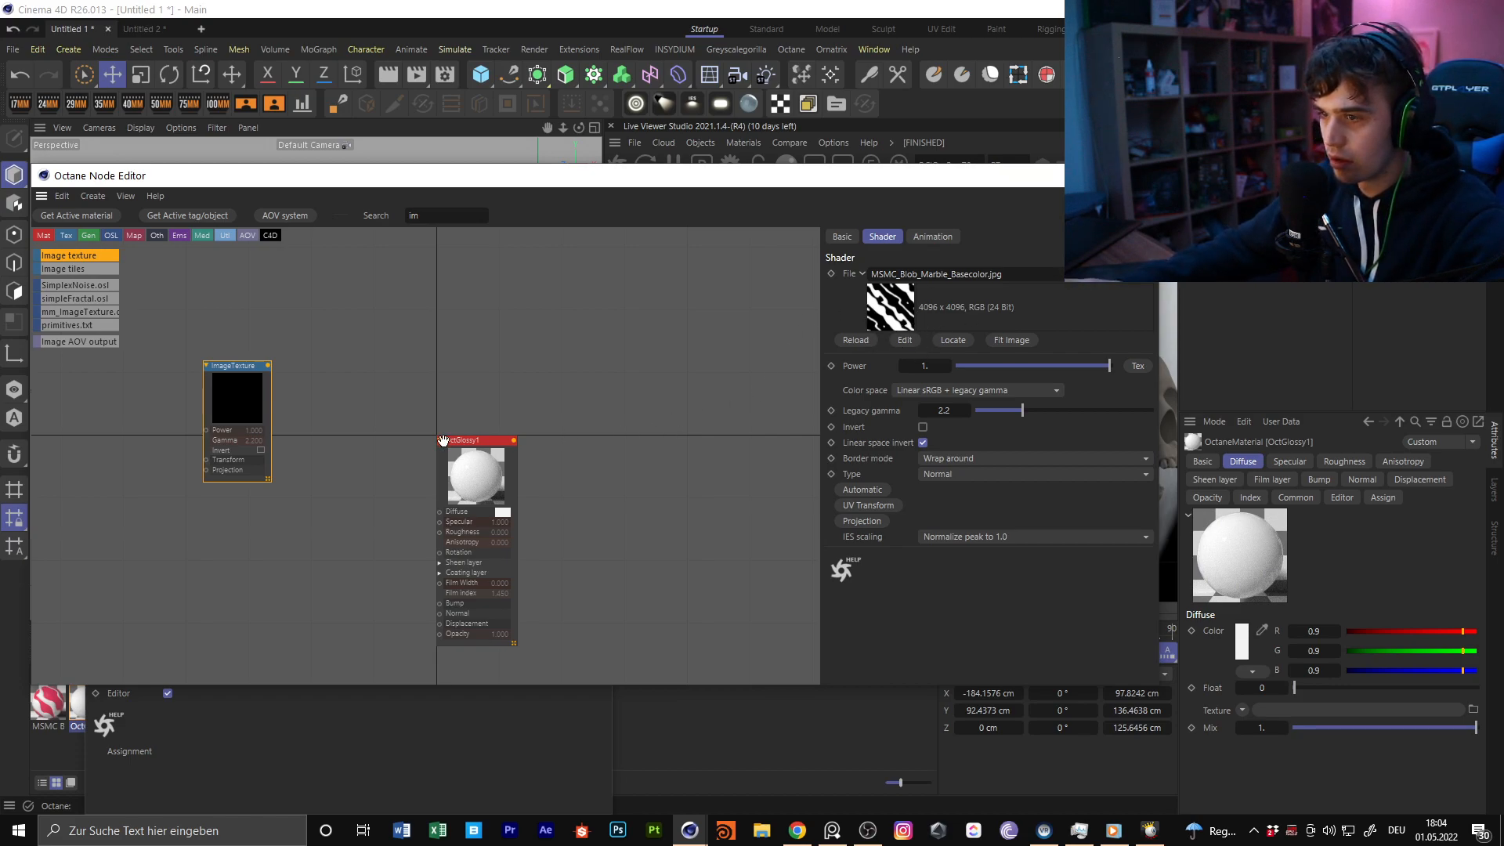
Arrange the ImageTexture node above and to the left of OctGlossy1, and reposition the node editor window
middle_click_drag(313, 424, 475, 365)
left_click_drag(398, 336, 381, 308)
left_click_drag(635, 446, 625, 307)
middle_click_drag(500, 312, 494, 406)
left_click_drag(381, 390, 378, 299)
middle_click_drag(565, 347, 536, 444)
left_click_drag(599, 455, 461, 550)
left_click_drag(664, 181, 705, 286)
left_click_drag(540, 285, 593, 177)
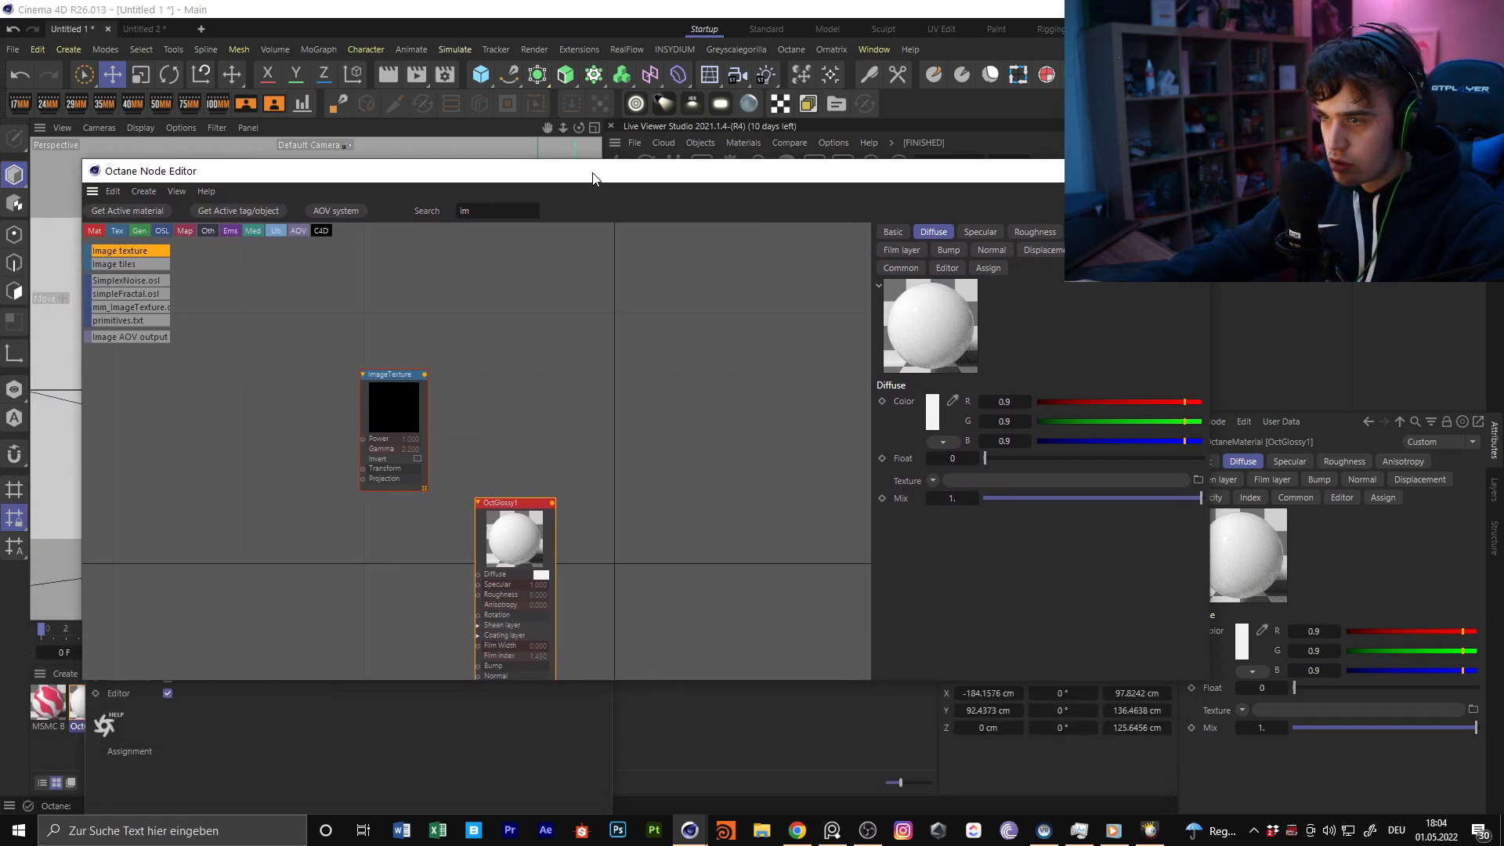
Add a Mix material node, connect OctGlossy1 to its Material2 input, and spread the ImageTexture and OctGlossy1 nodes apart
left_click(516, 213)
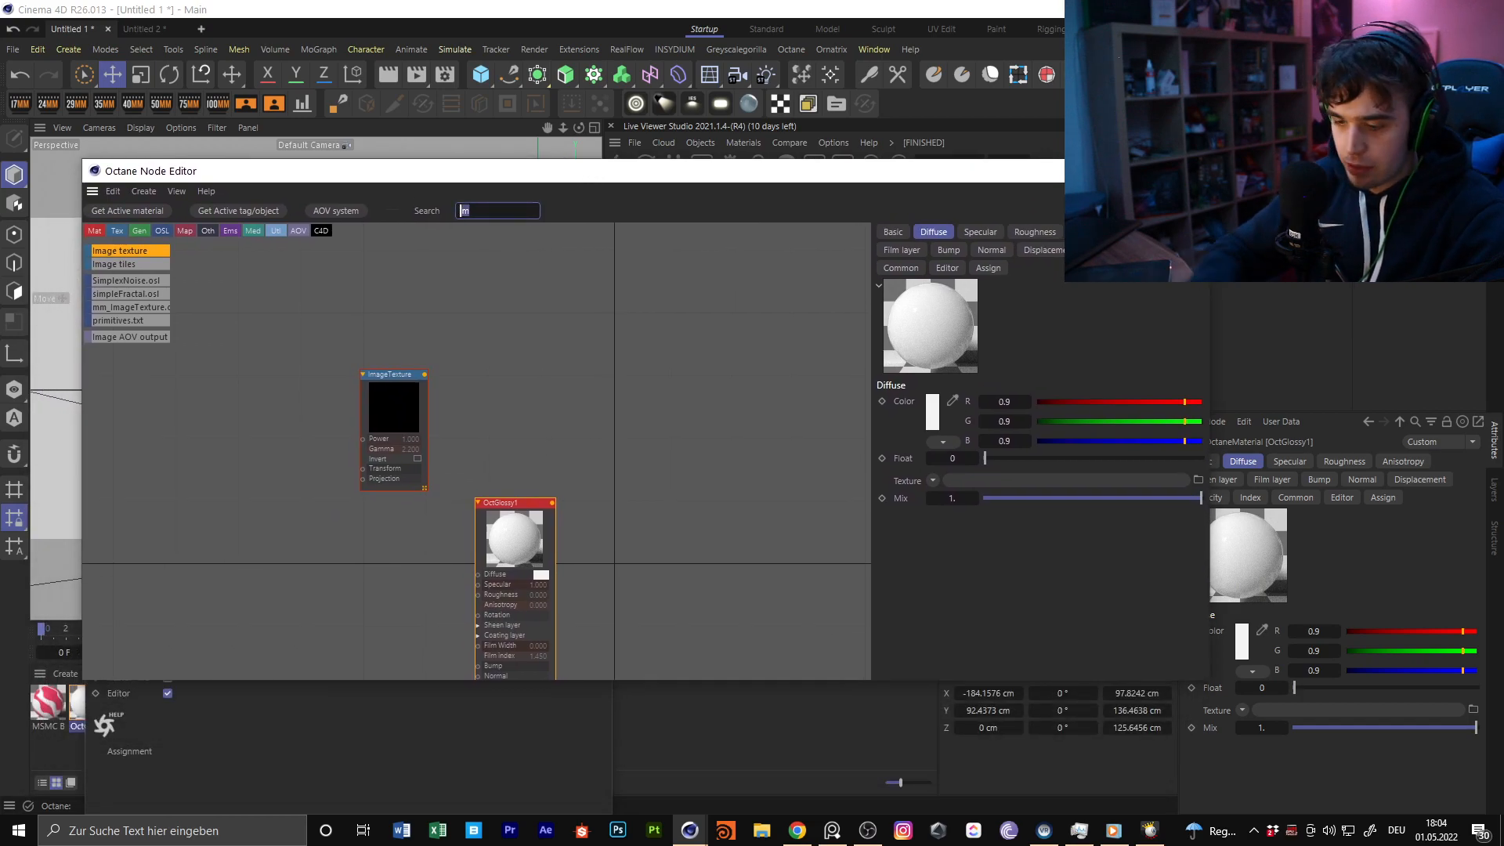
type("mix")
left_click_drag(144, 267, 655, 354)
left_click_drag(552, 503, 646, 452)
left_click_drag(502, 535, 502, 620)
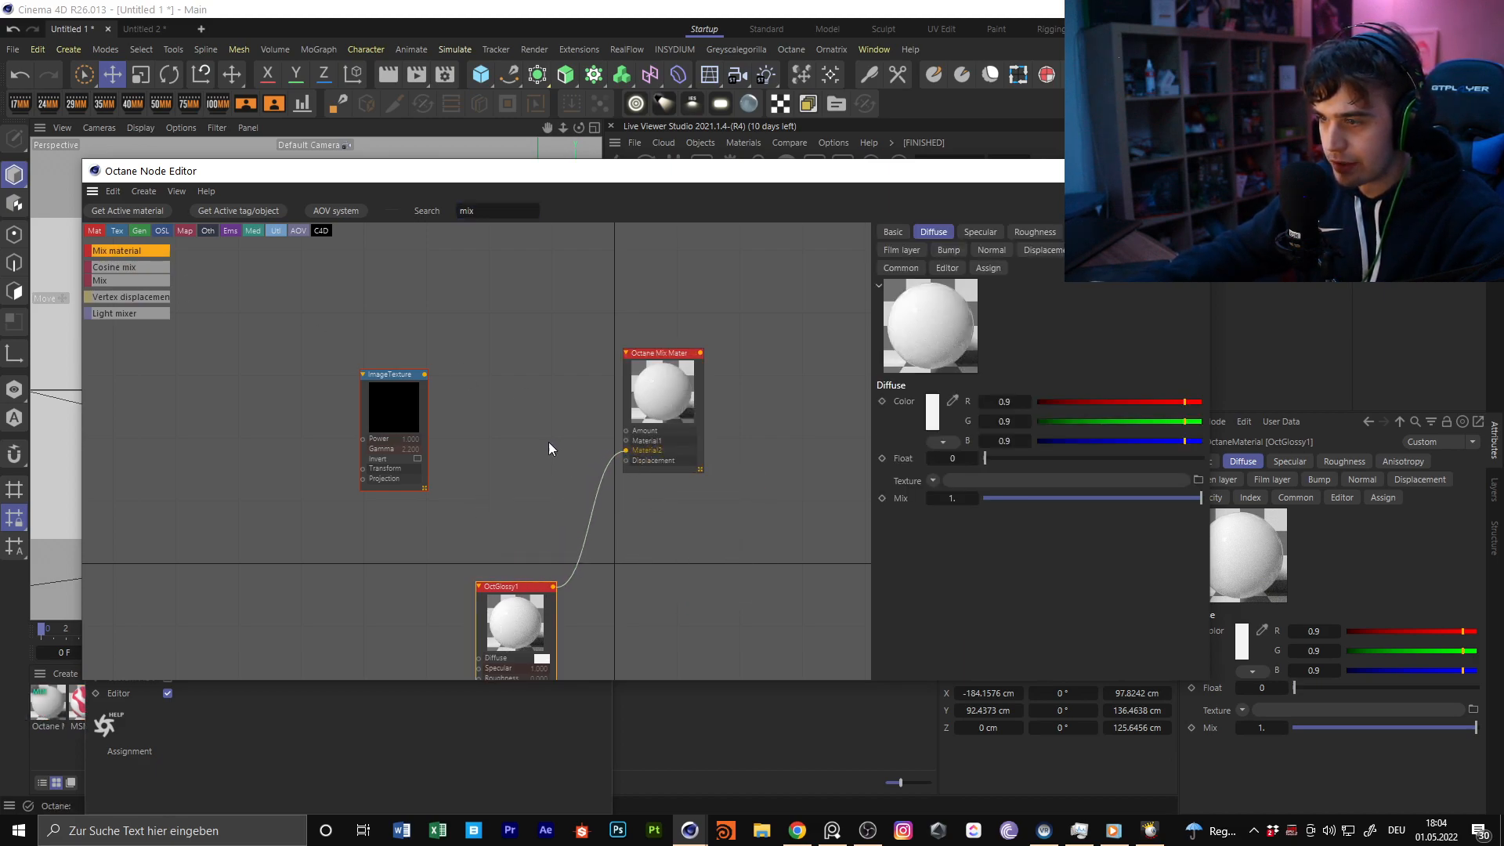
left_click_drag(385, 435, 313, 504)
Add an Octane material node to the graph, between the ImageTexture and Octane Mix Material nodes
left_click(513, 209)
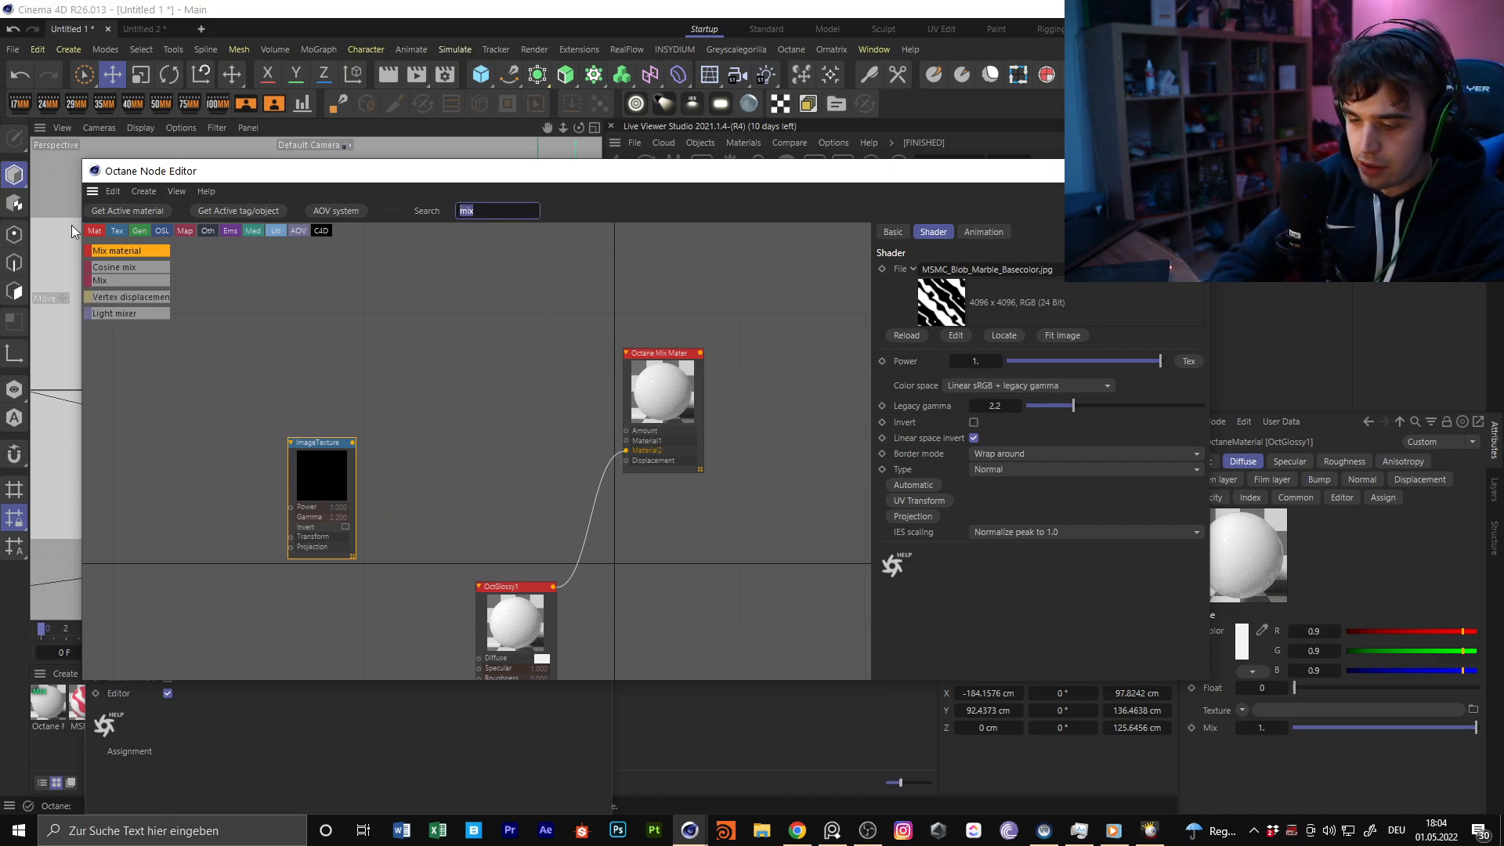
type("mat")
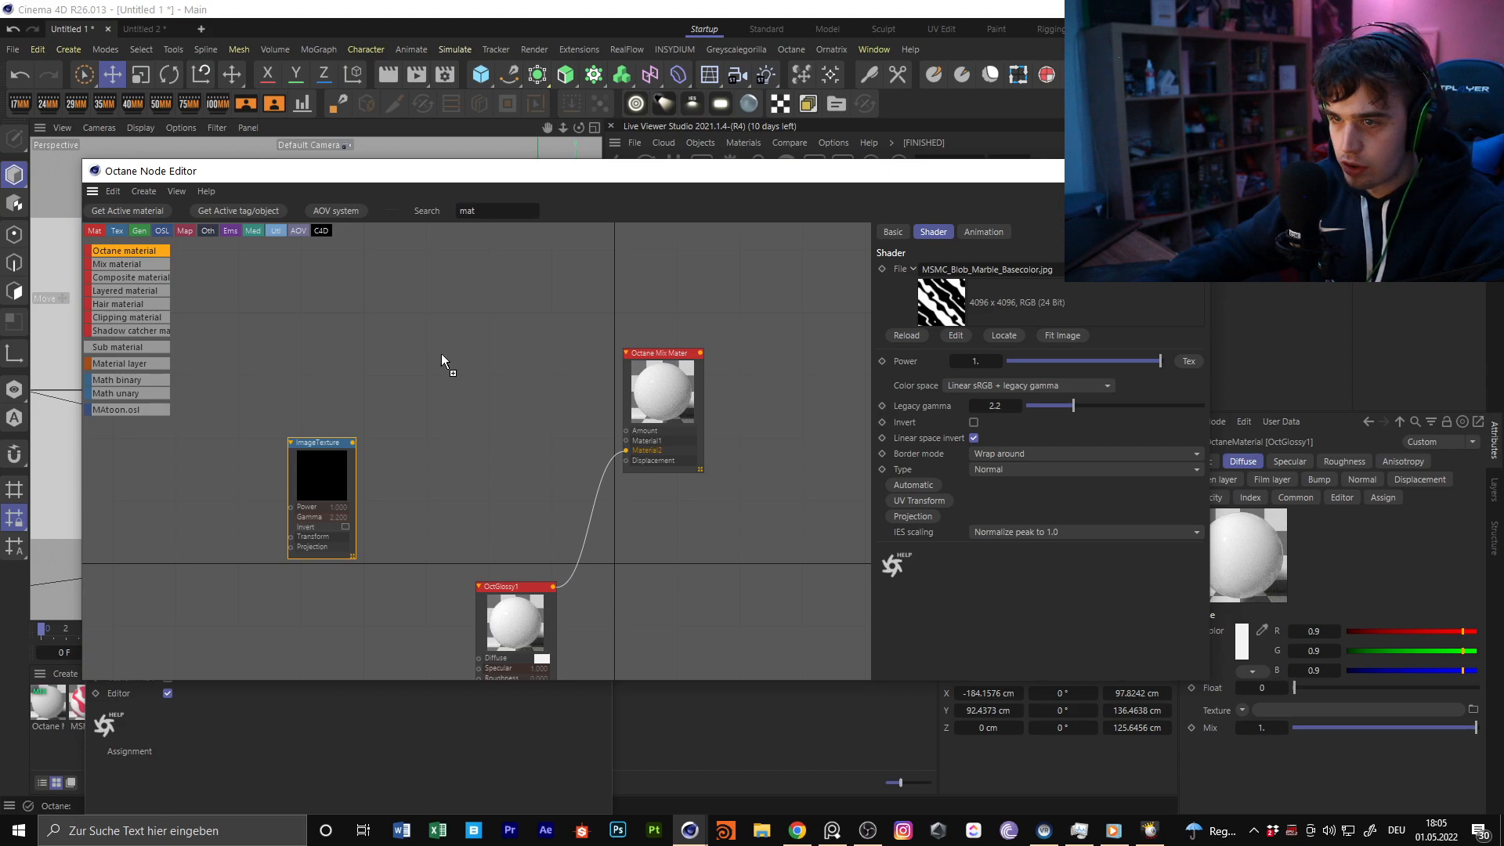
left_click_drag(439, 340, 439, 340)
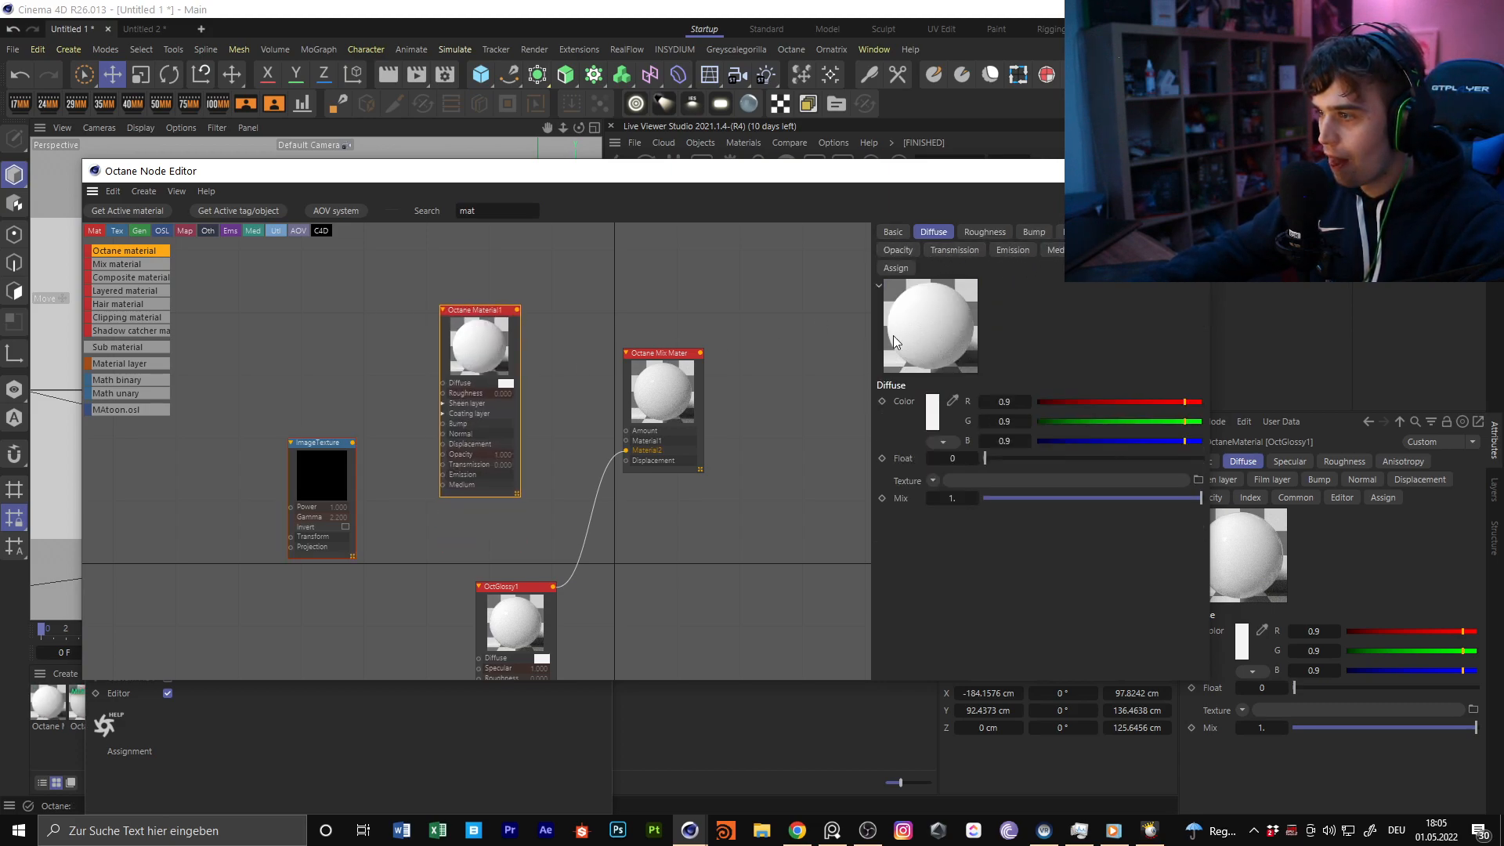
Set Octane Material1's material type to Universal and its metallic value to 1
left_click(893, 232)
left_click(978, 431)
left_click(1013, 536)
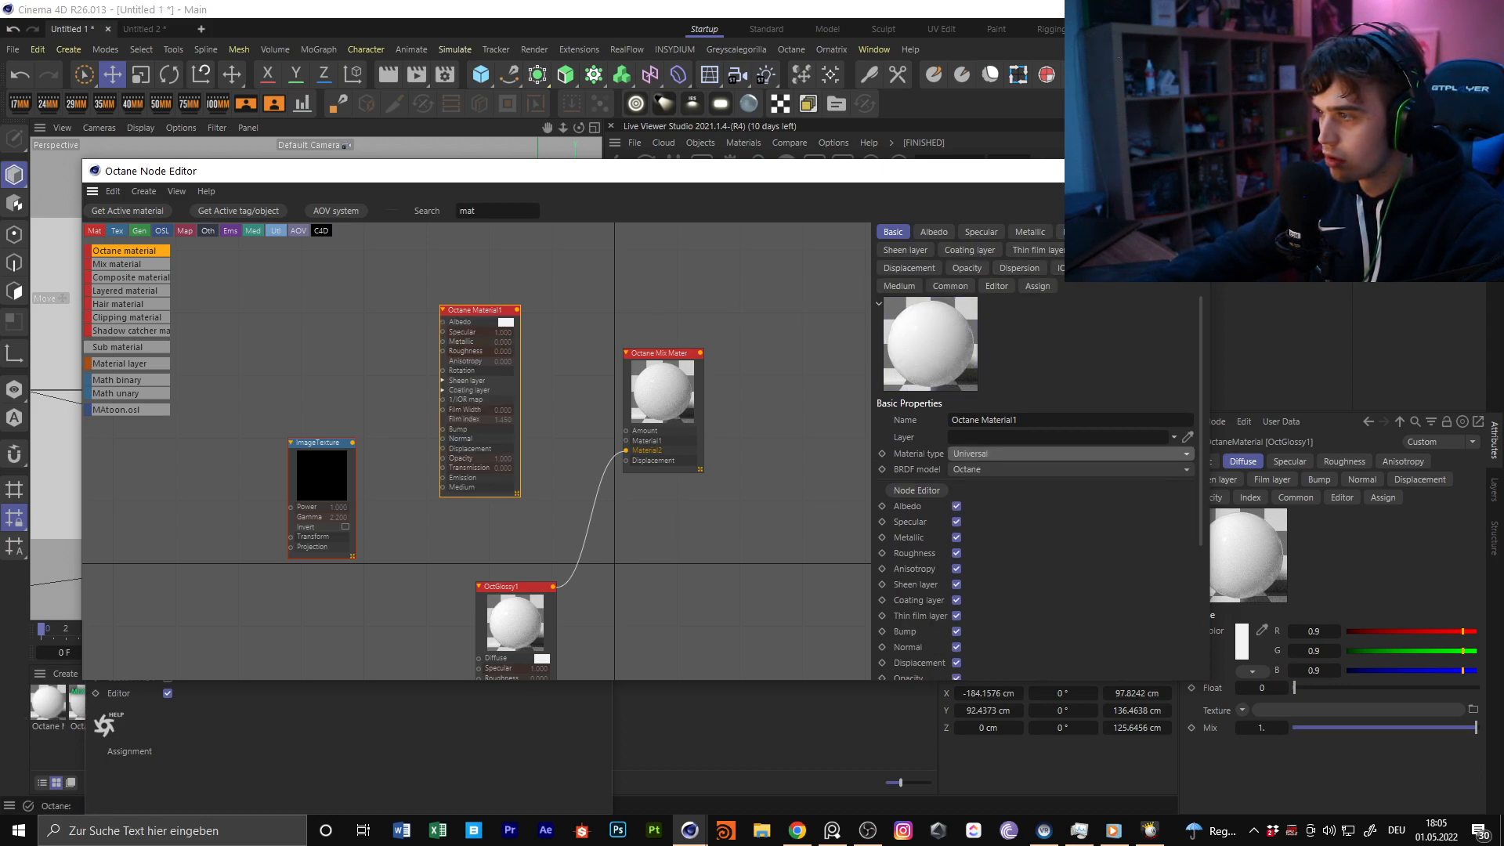
left_click(1031, 233)
type("1")
key("Return")
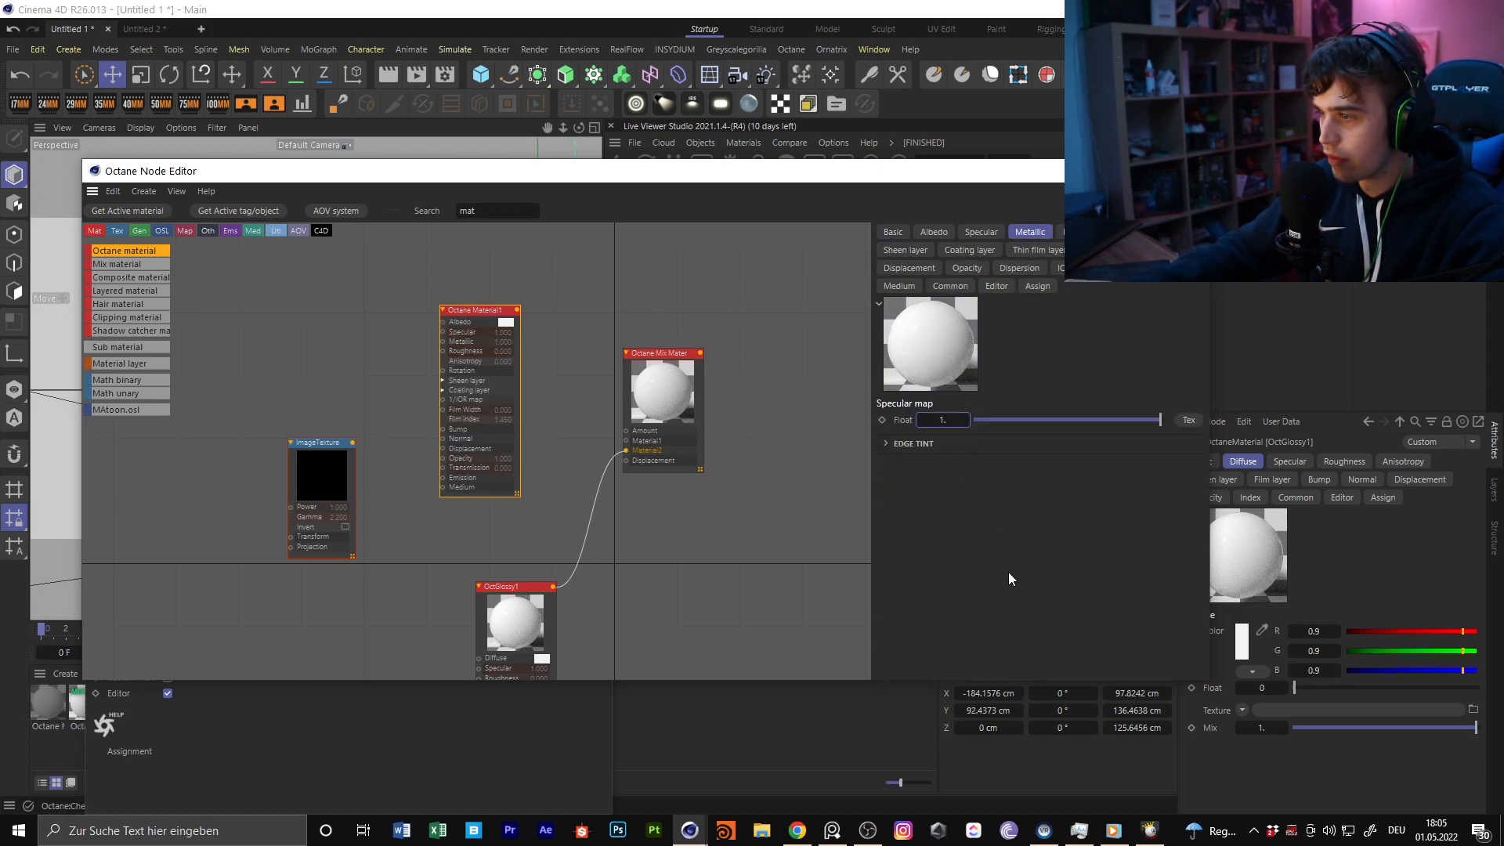
Show Octane Material1's albedo color, search Google in the browser for "Gold HEX", and move the browser window clear of the node editor
left_click(935, 233)
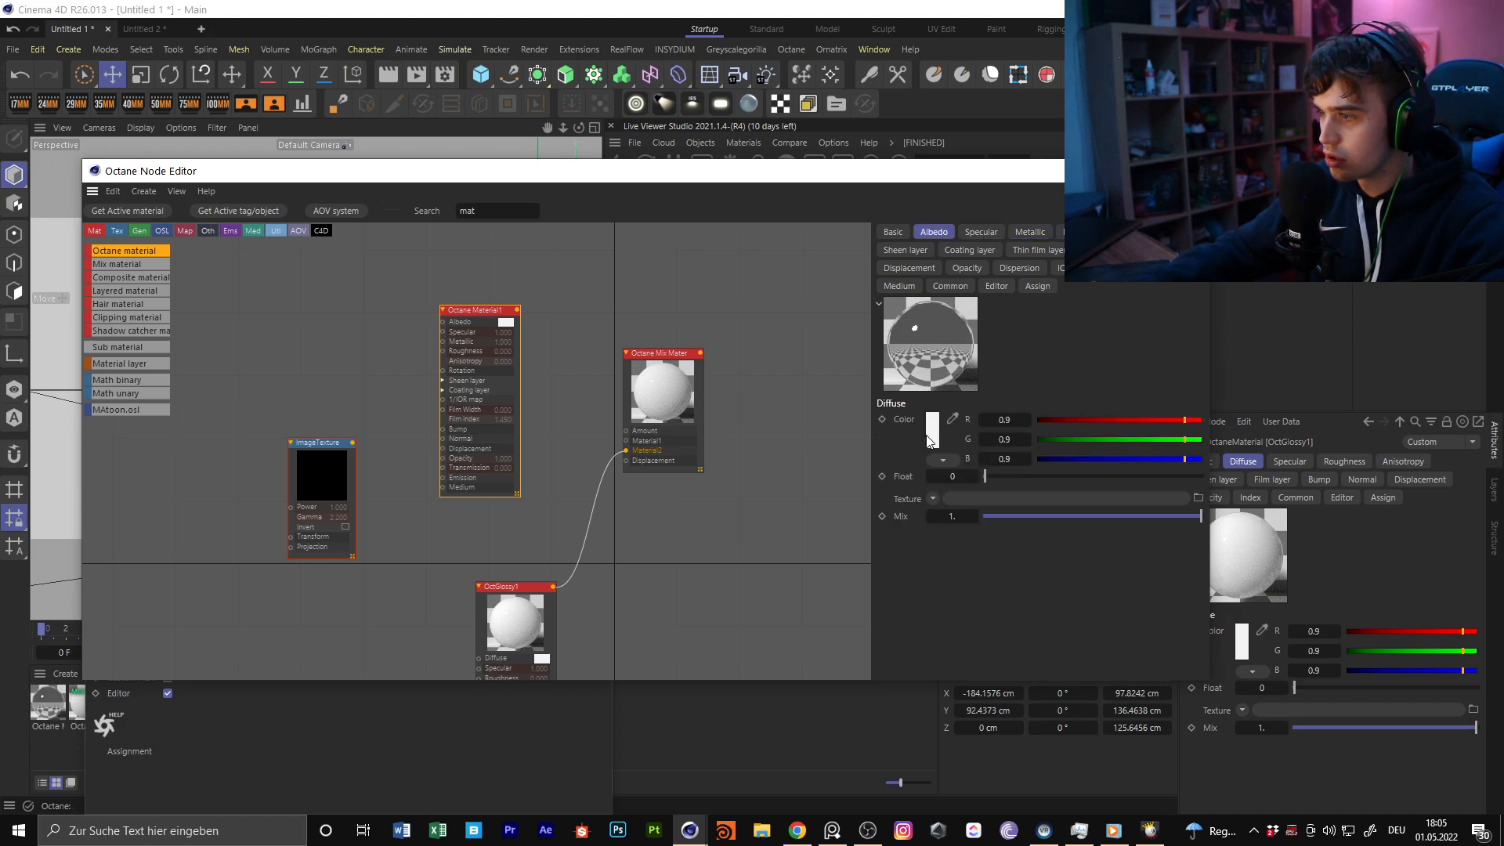
left_click(932, 439)
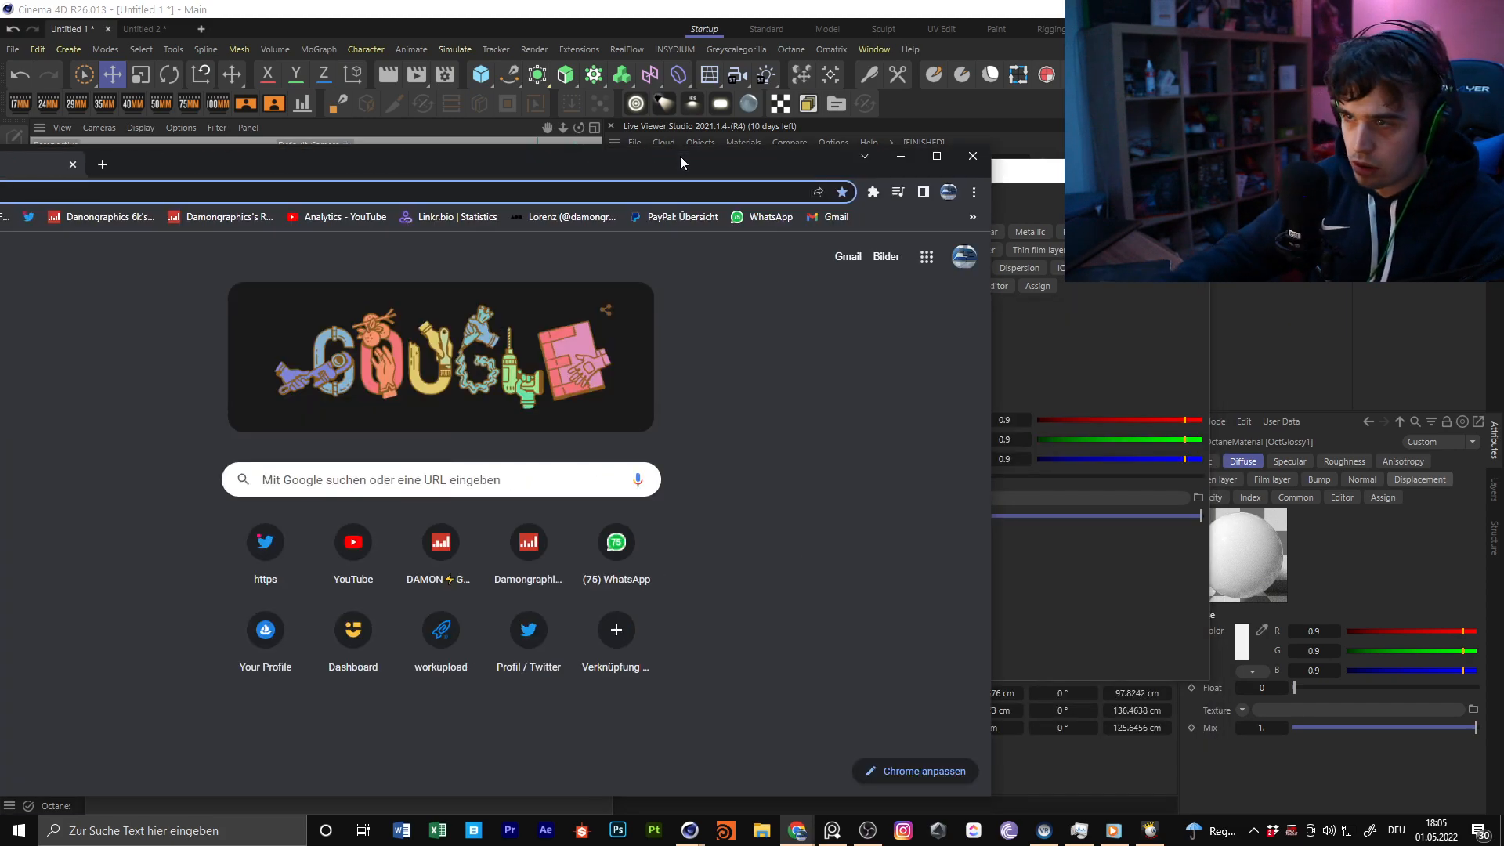
left_click_drag(680, 157, 957, 105)
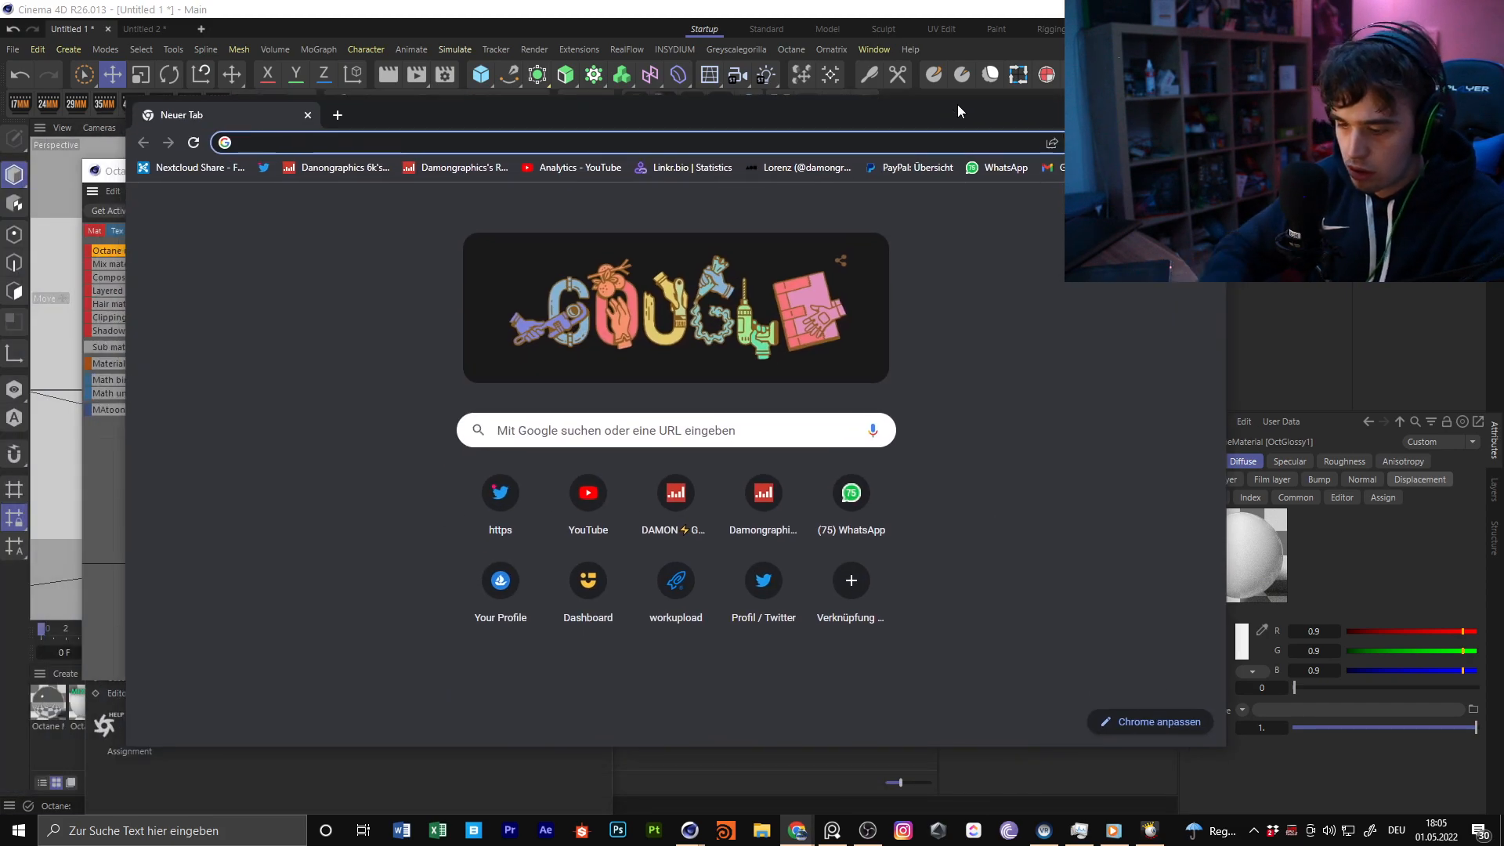
type("Gold HEX")
key("Return")
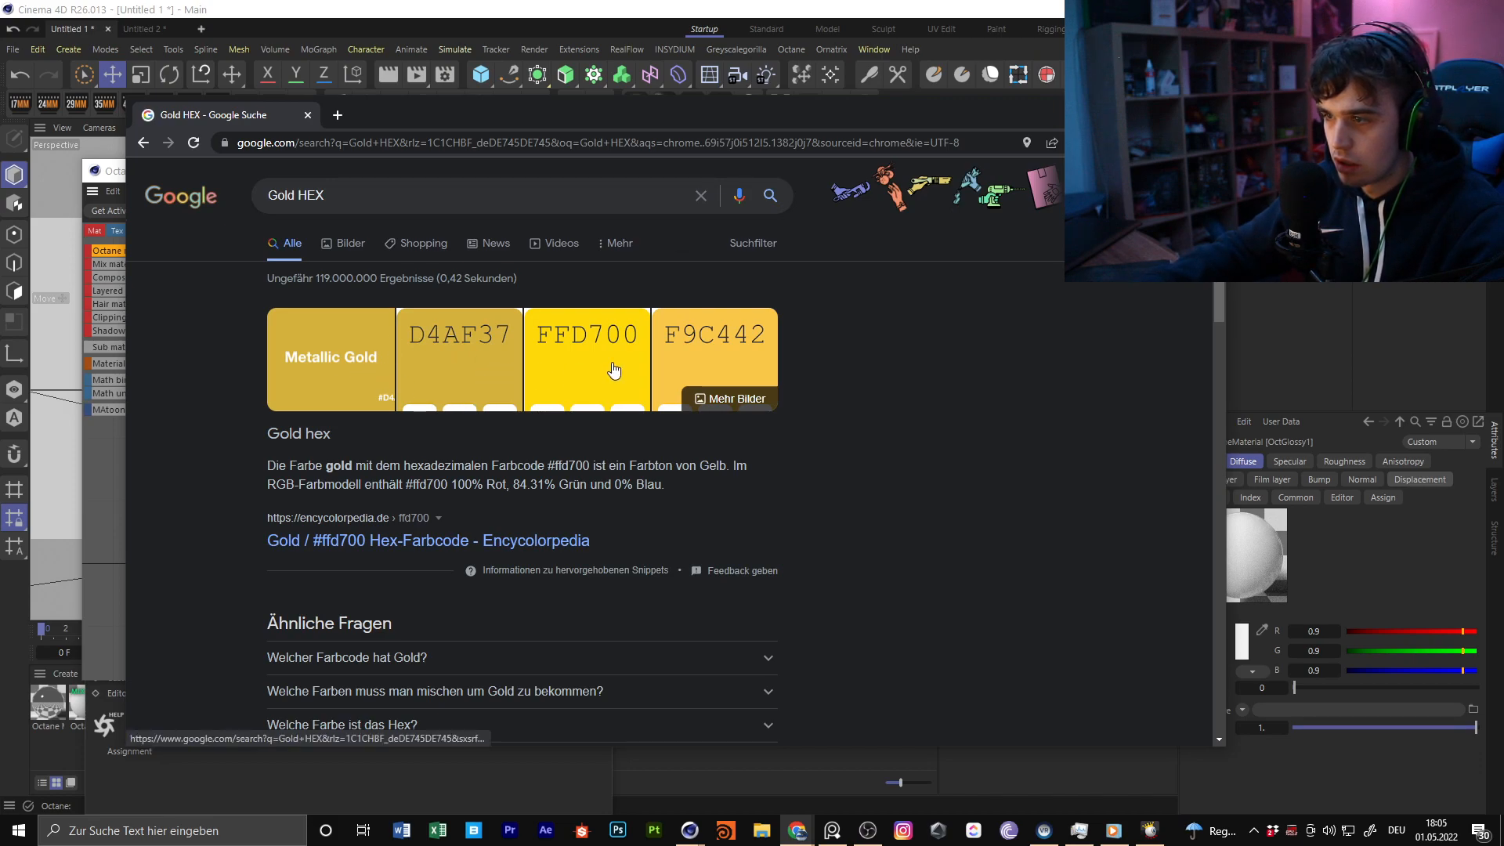
left_click_drag(576, 99, 1090, 150)
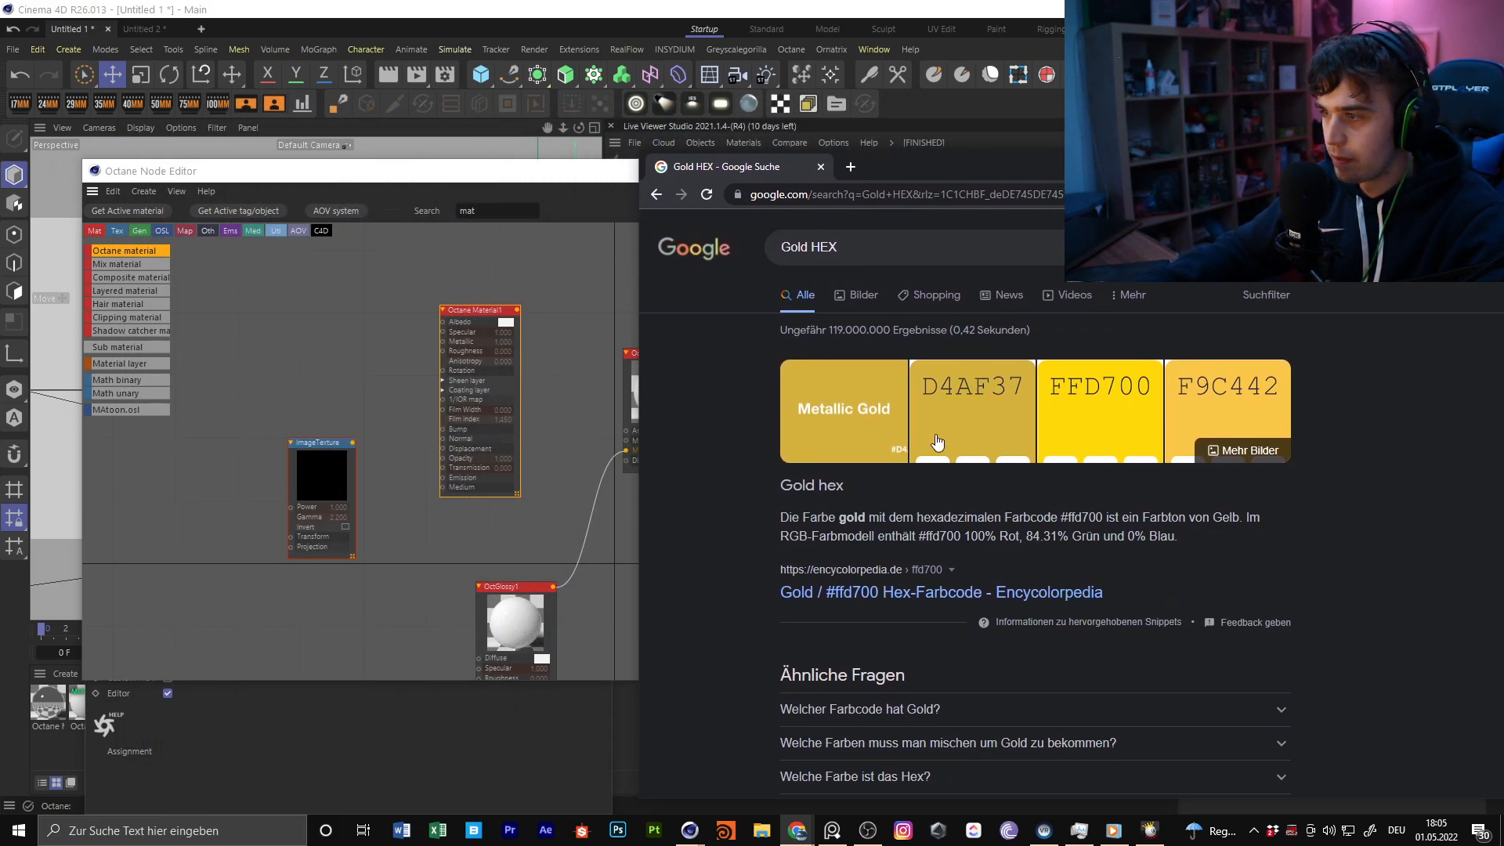
left_click_drag(991, 162, 1222, 171)
left_click_drag(1120, 178, 1503, 134)
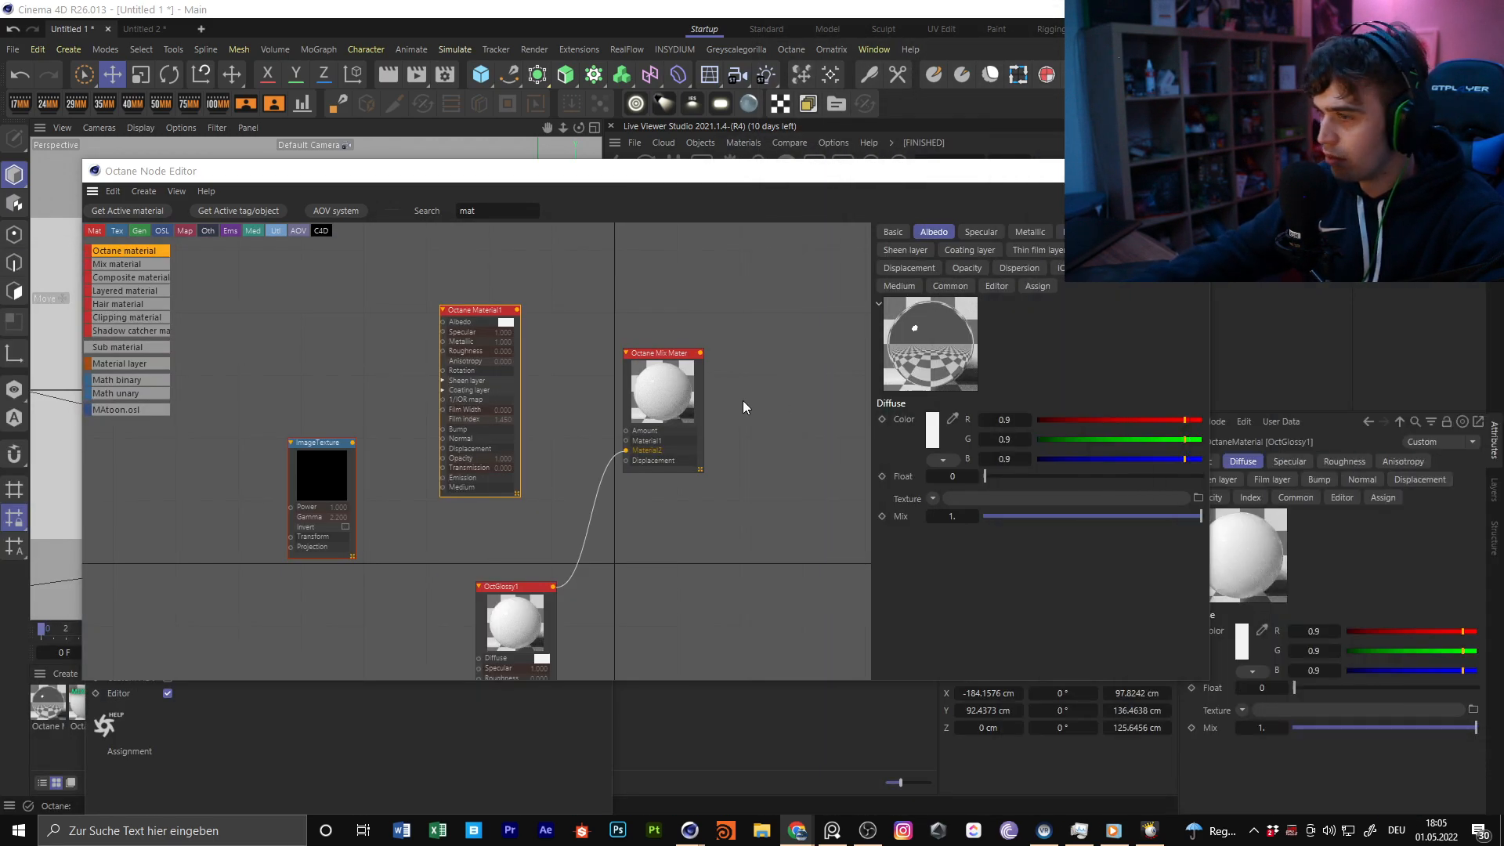
Connect a new RGB spectrum node to Octane Material1's Albedo and sample its color from a gold swatch in the browser results
left_click(329, 460)
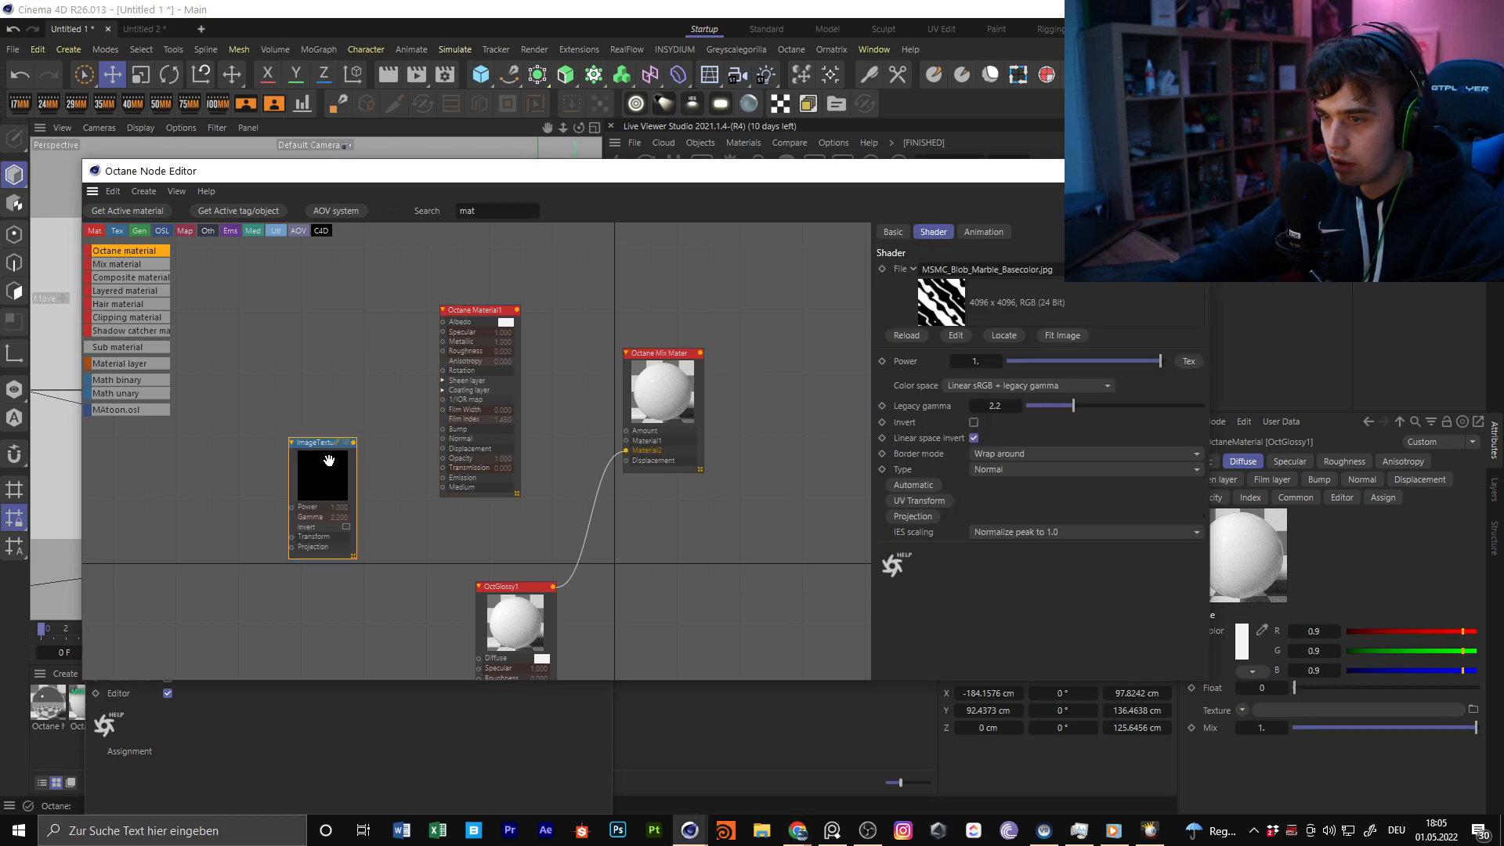
left_click(492, 313)
left_click(502, 322)
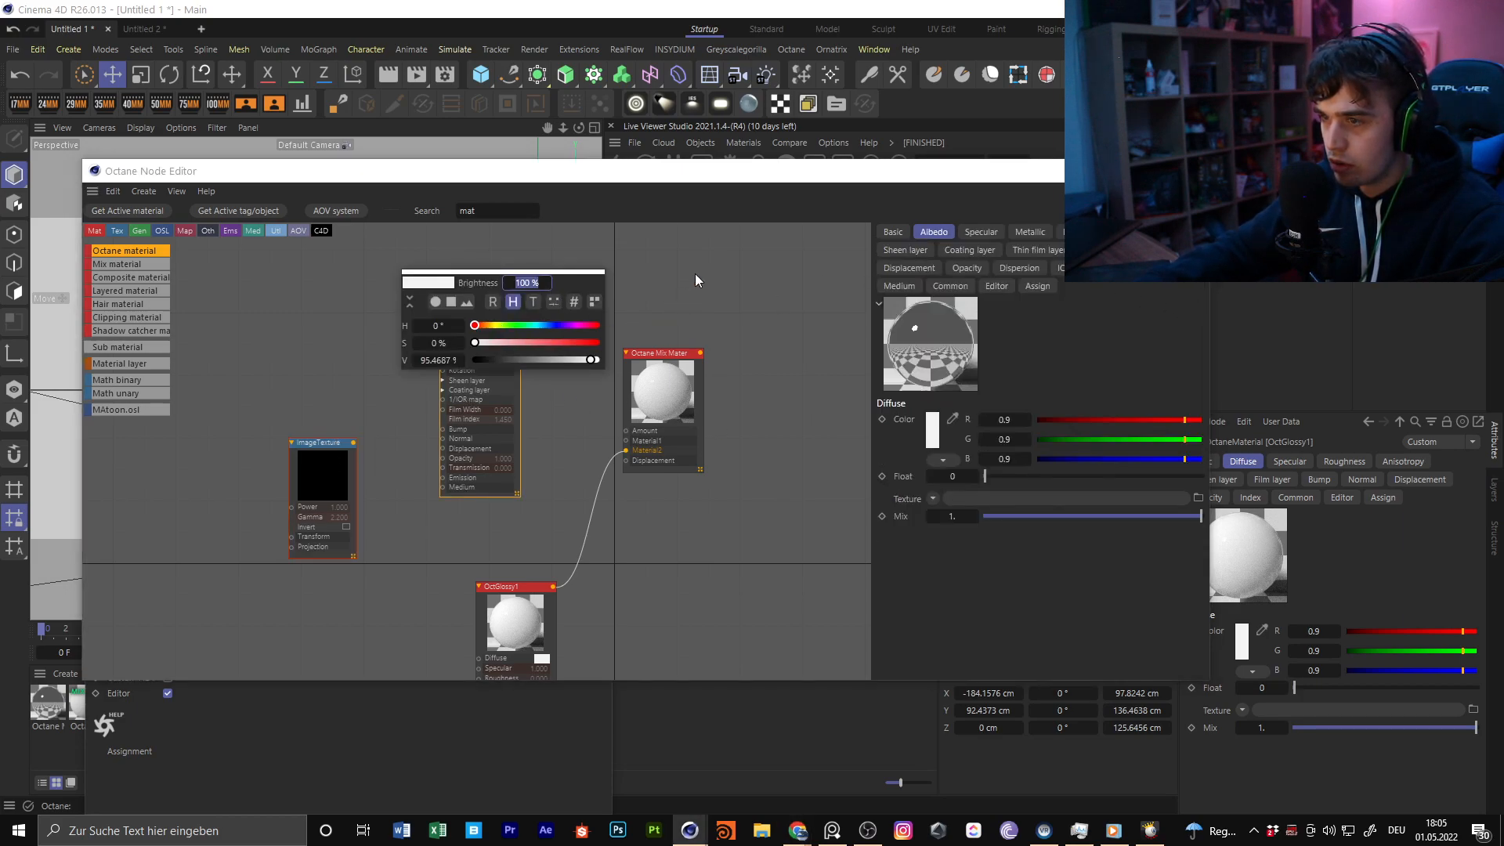
key("BackSpace")
key("BackSpace")
key("BackSpace")
type("rgb")
left_click_drag(141, 251, 444, 322)
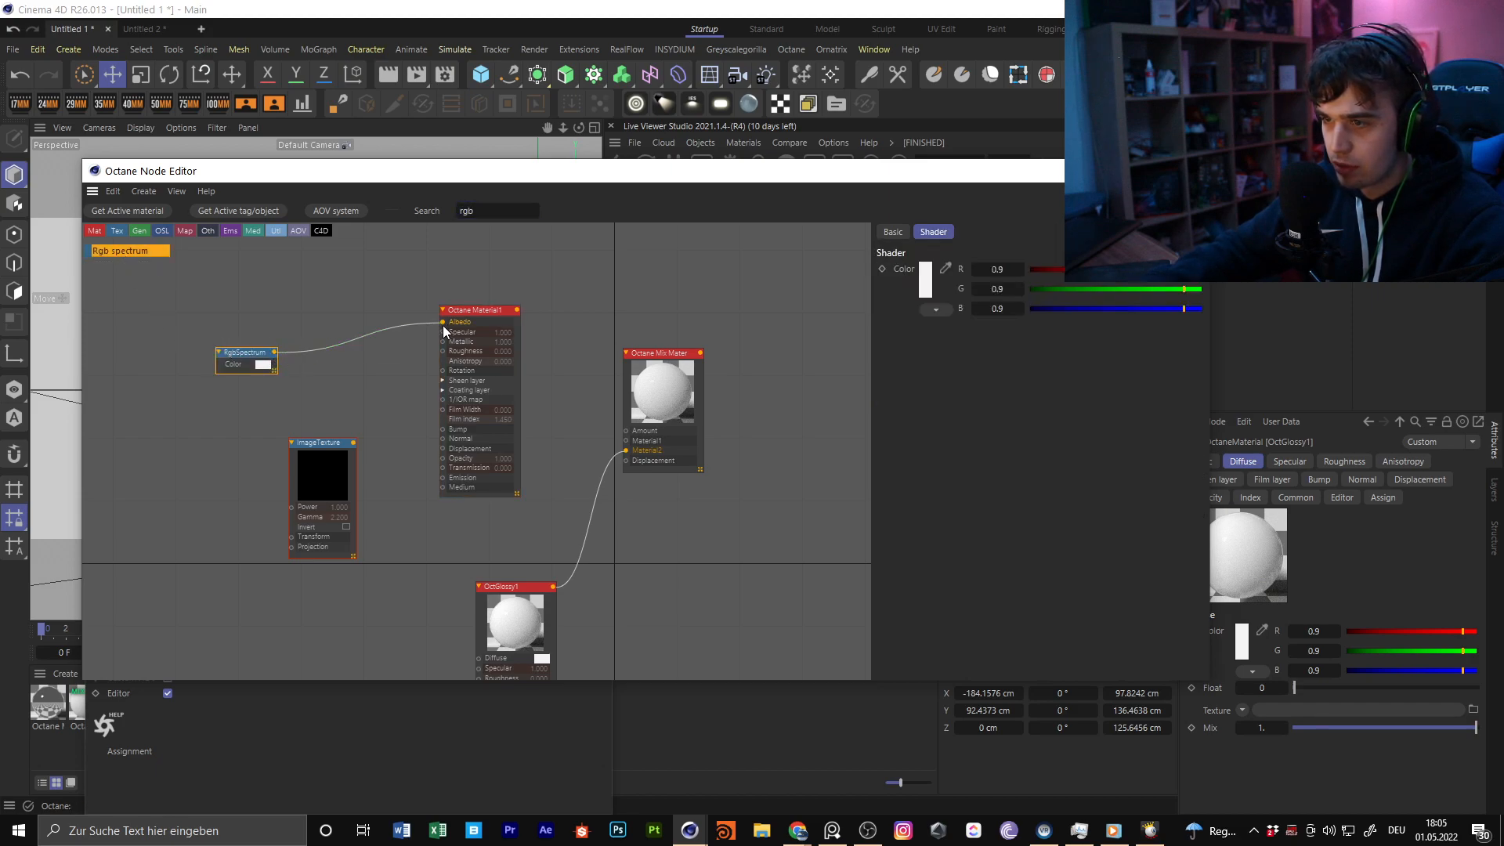
left_click(946, 270)
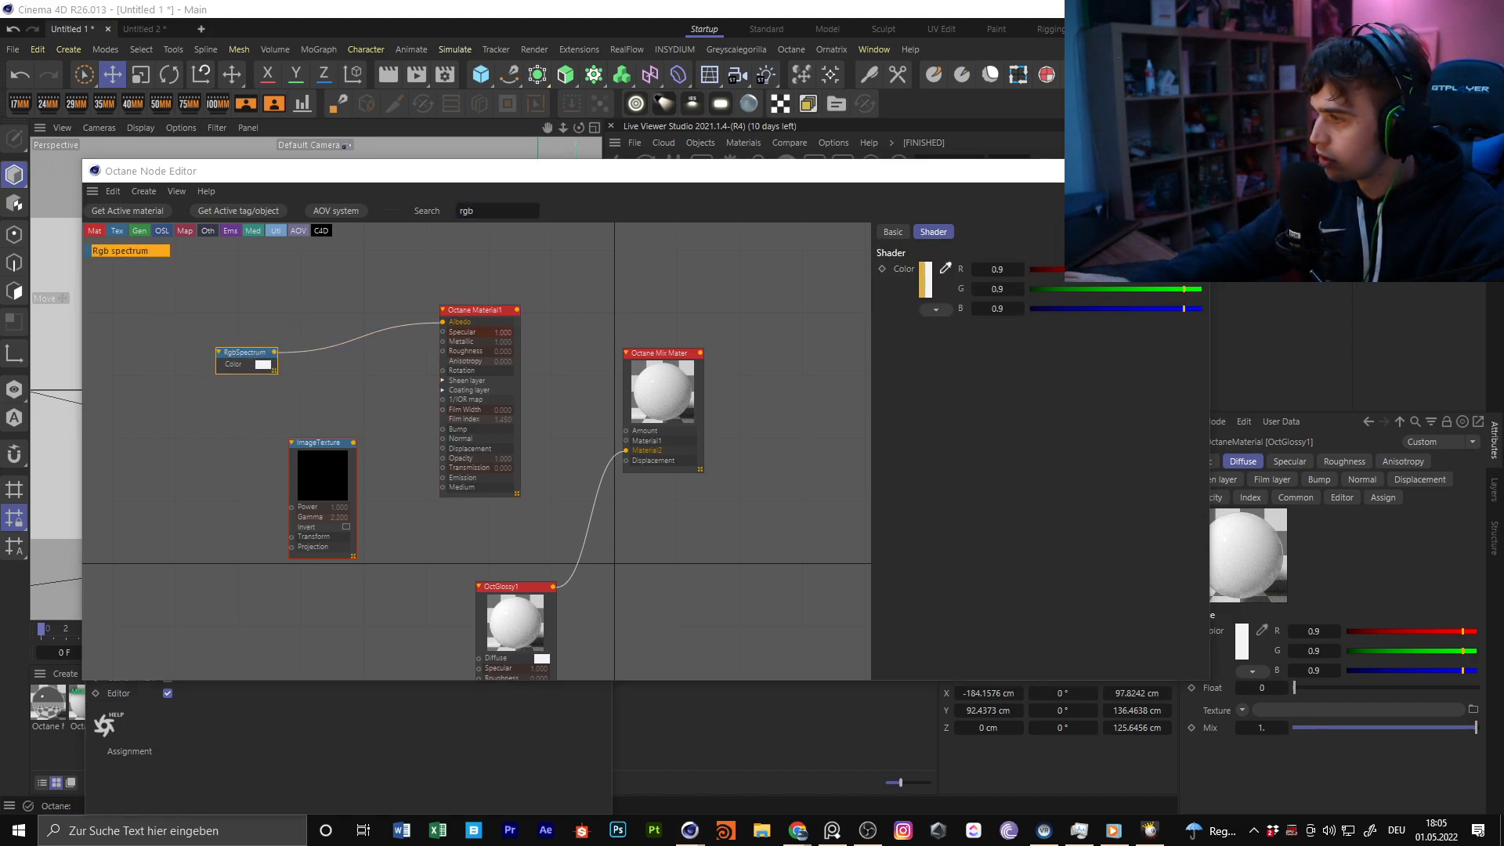
left_click(1503, 329)
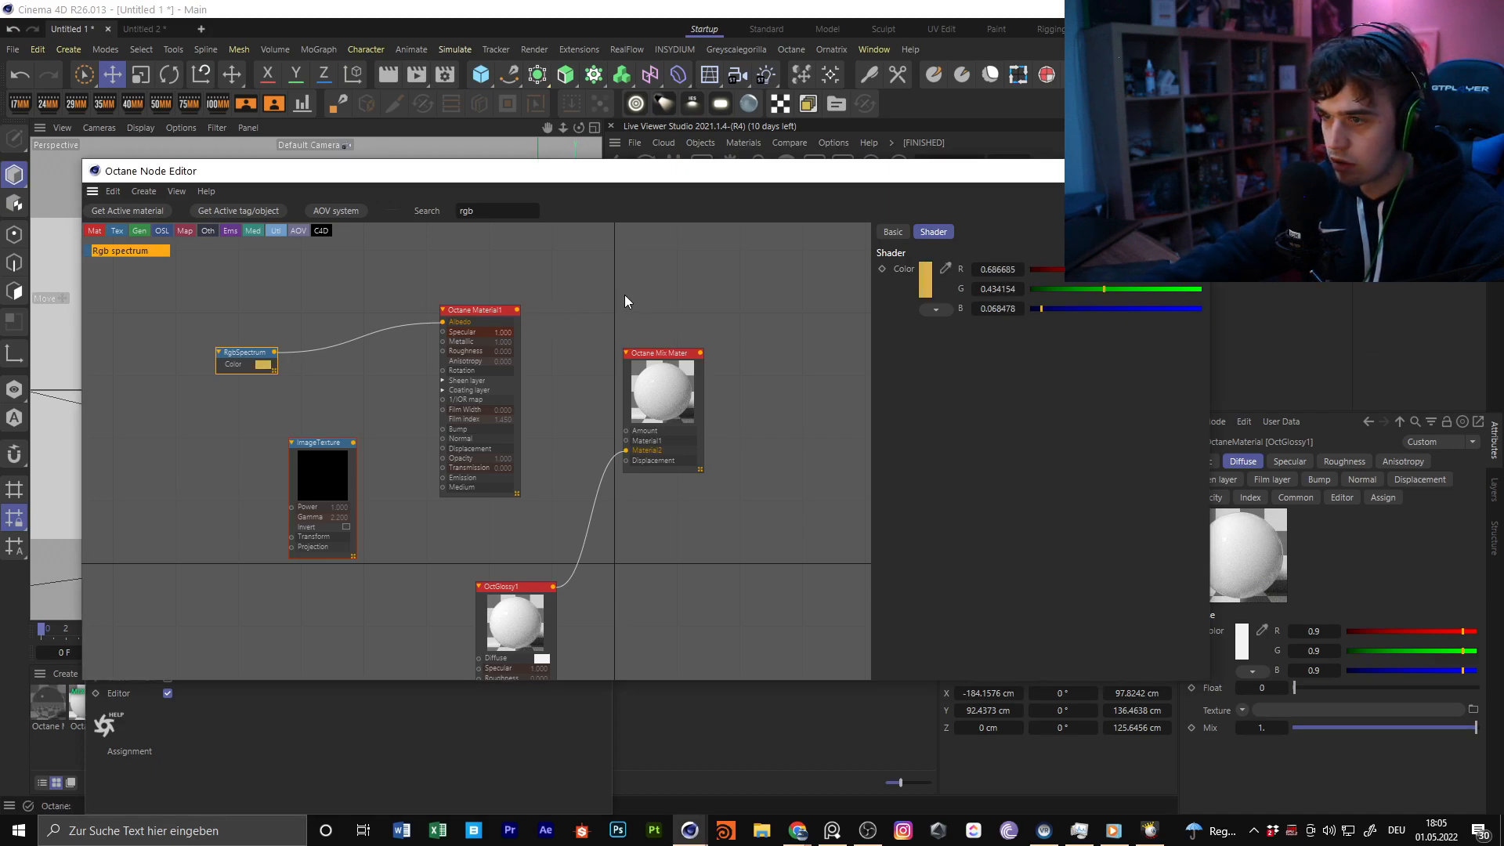
Set Octane Material1's roughness to about 0.18 and connect the material to the mix material's Material1 input
left_click(488, 310)
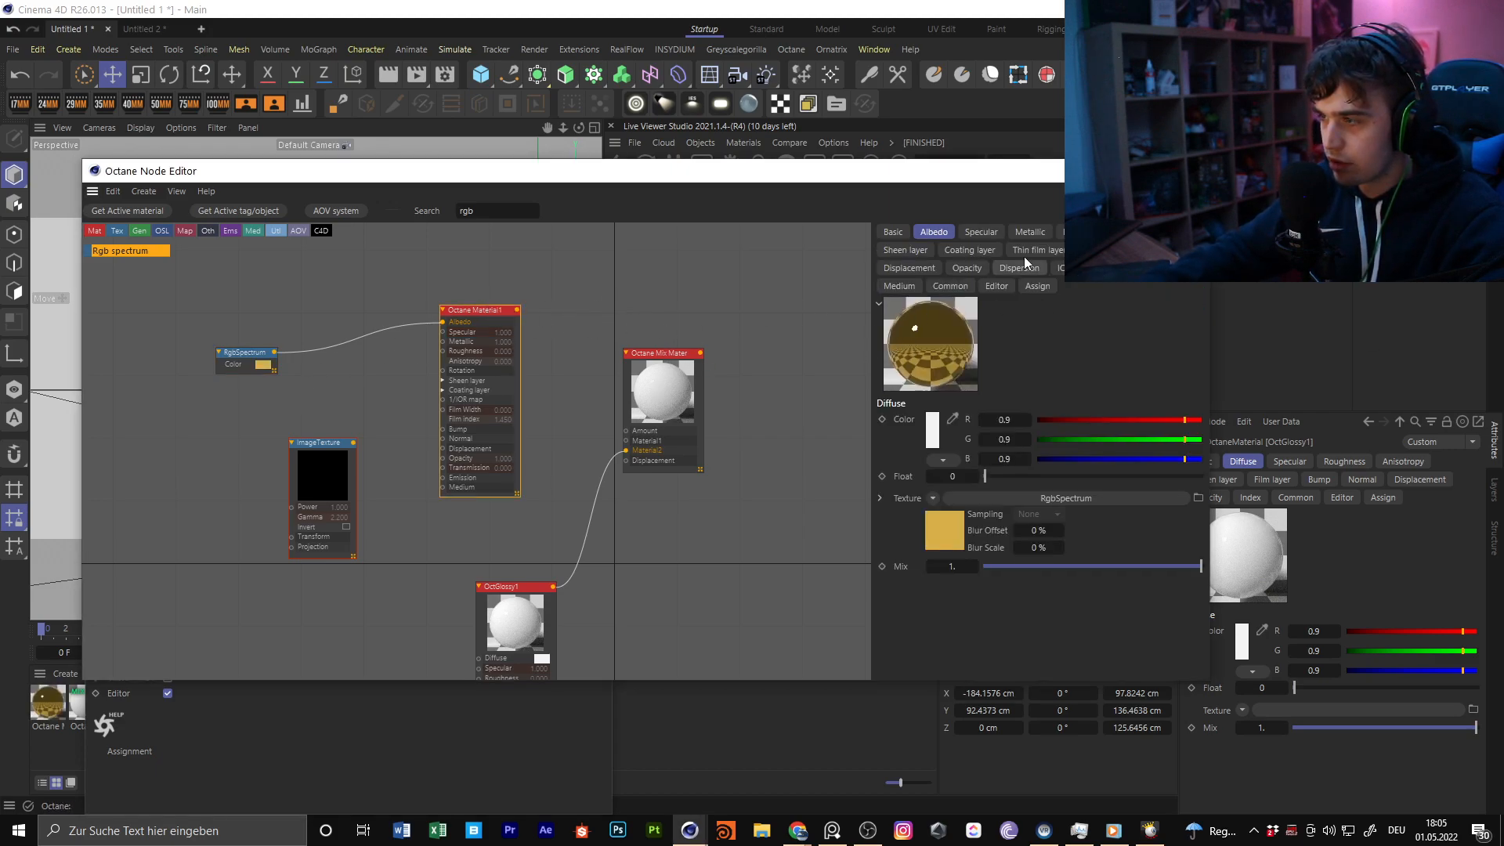
left_click(1061, 232)
left_click(1022, 476)
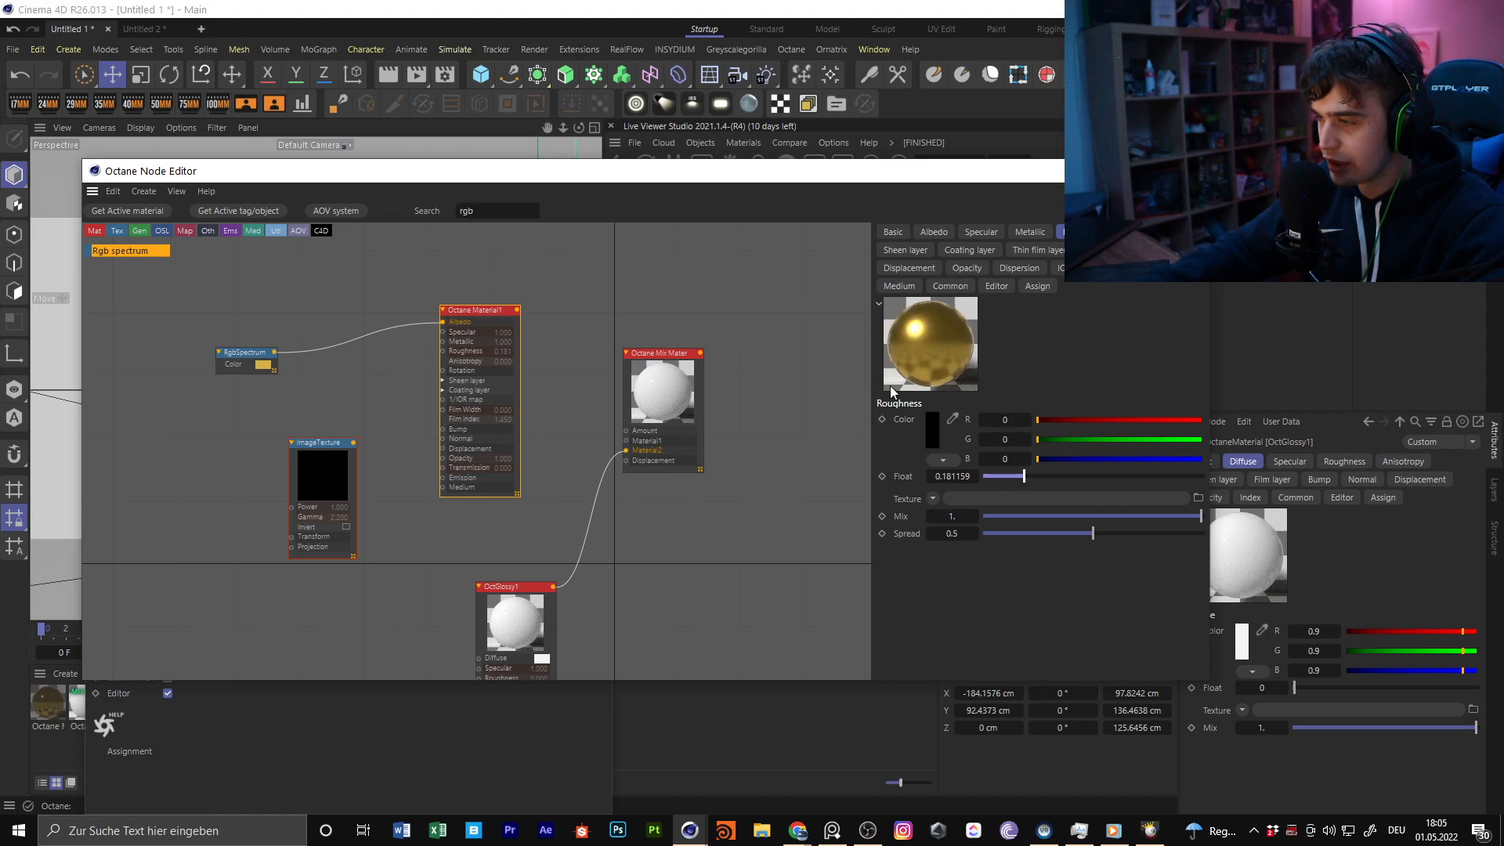
left_click_drag(518, 311, 629, 447)
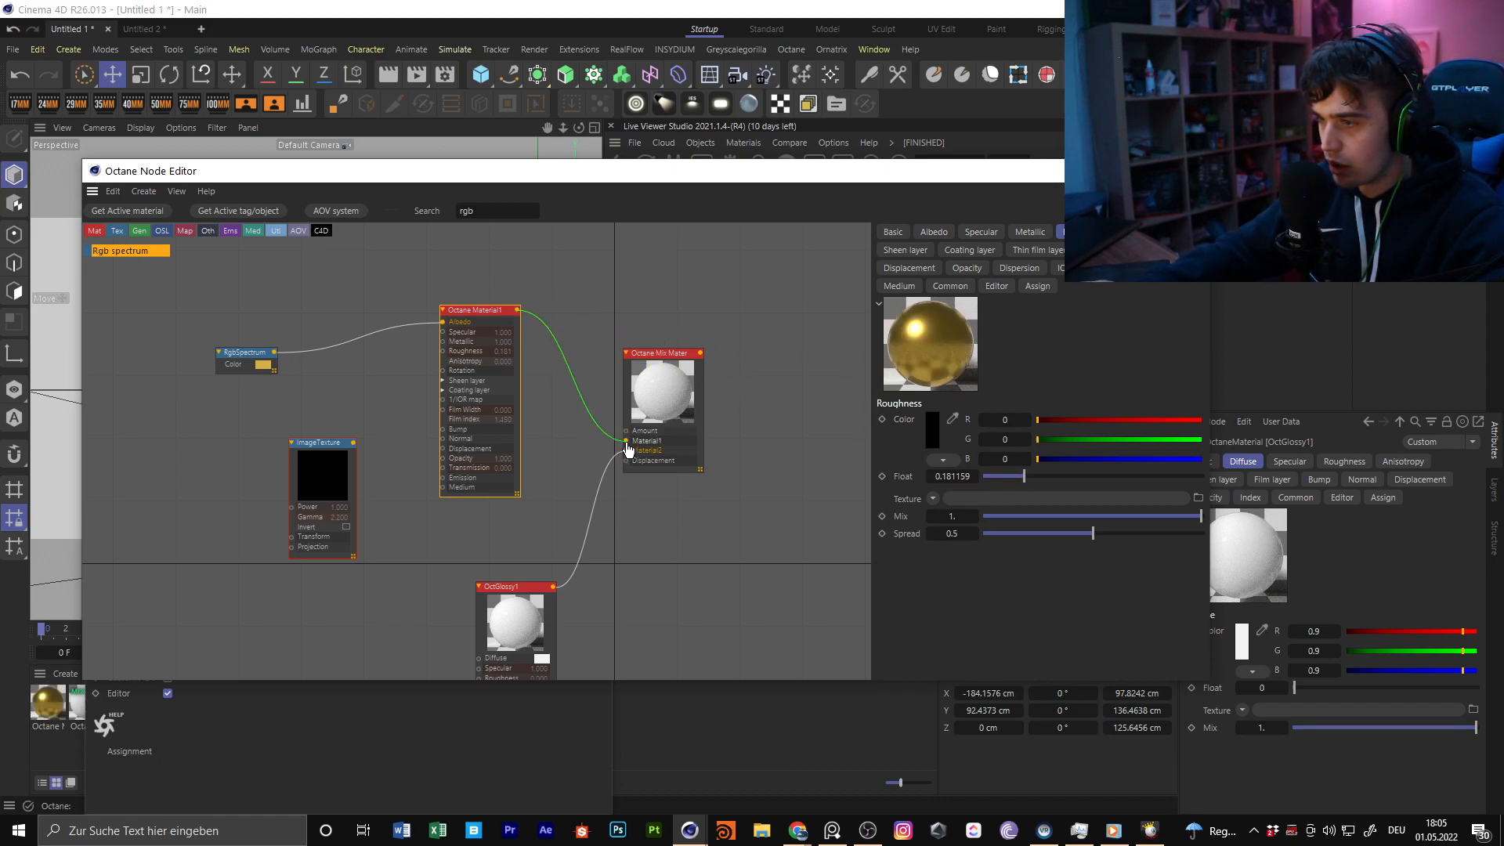
Place the ImageTexture node above Octane Material1 and connect it to the mix material's Amount input
middle_click_drag(617, 451, 674, 344)
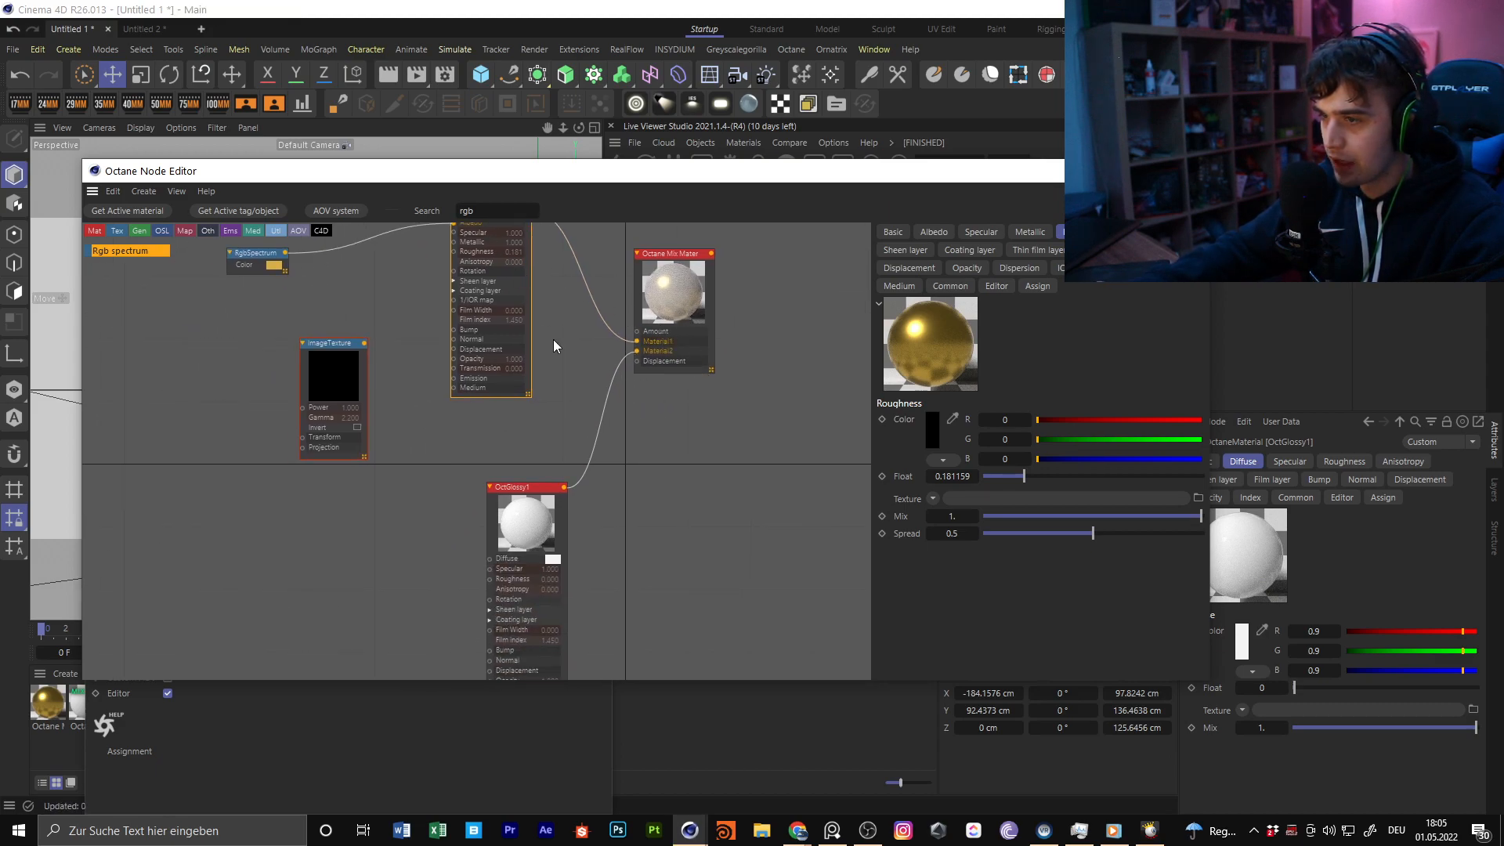
middle_click_drag(550, 335, 571, 384)
left_click_drag(382, 392, 701, 171)
middle_click_drag(737, 327, 710, 504)
left_click_drag(662, 384, 622, 323)
left_click_drag(1078, 270, 727, 267)
left_click_drag(638, 283, 631, 556)
middle_click_drag(843, 416, 849, 348)
left_click_drag(638, 296, 494, 284)
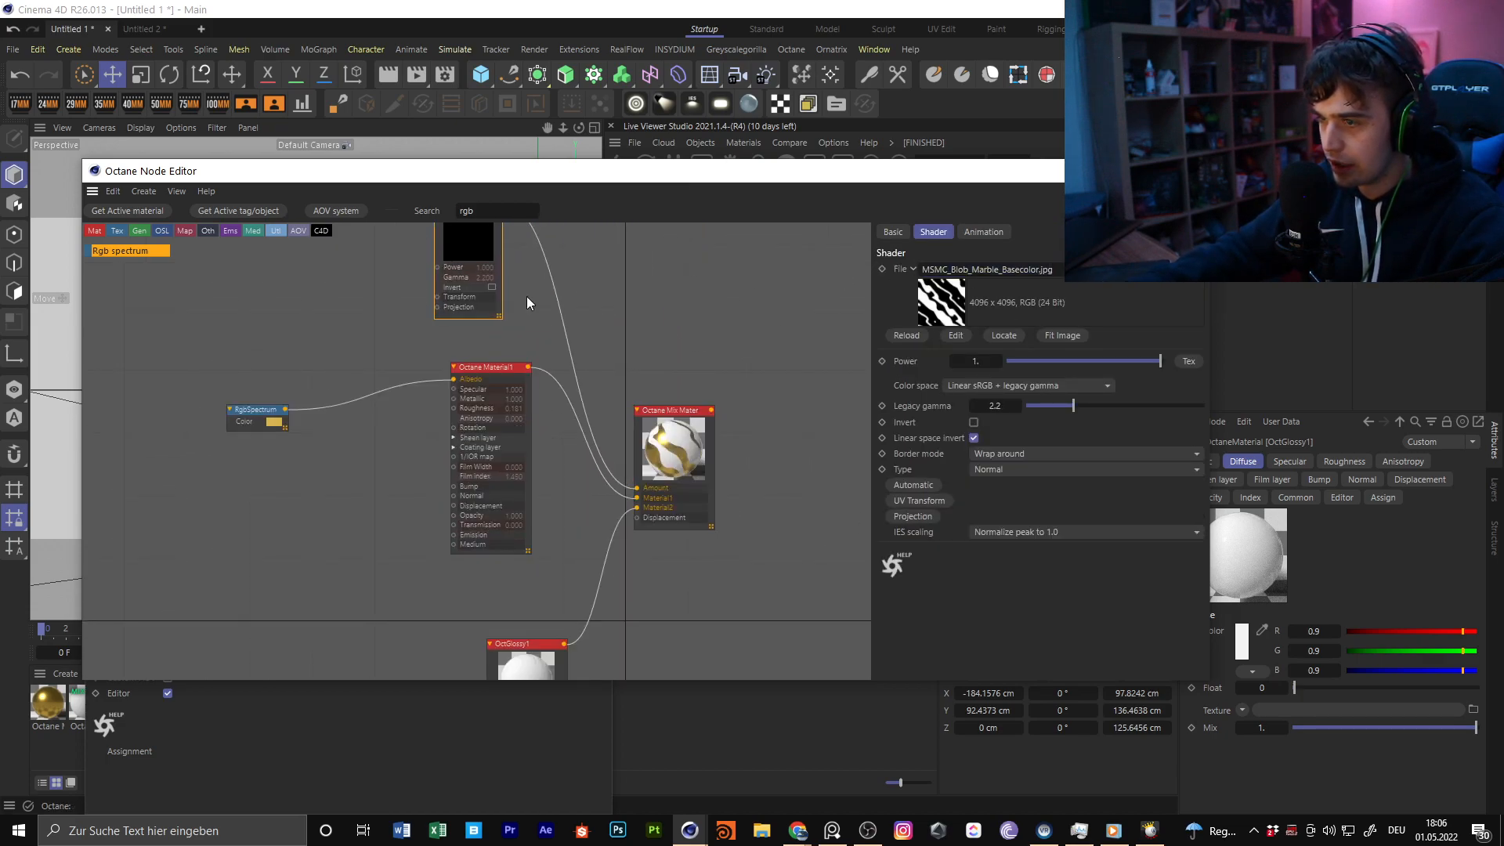
Move the node editor aside and open the MSMC Blob Marble material's node graph
left_click_drag(649, 177, 983, 208)
left_click(371, 240)
left_click(593, 234)
double_click(128, 707)
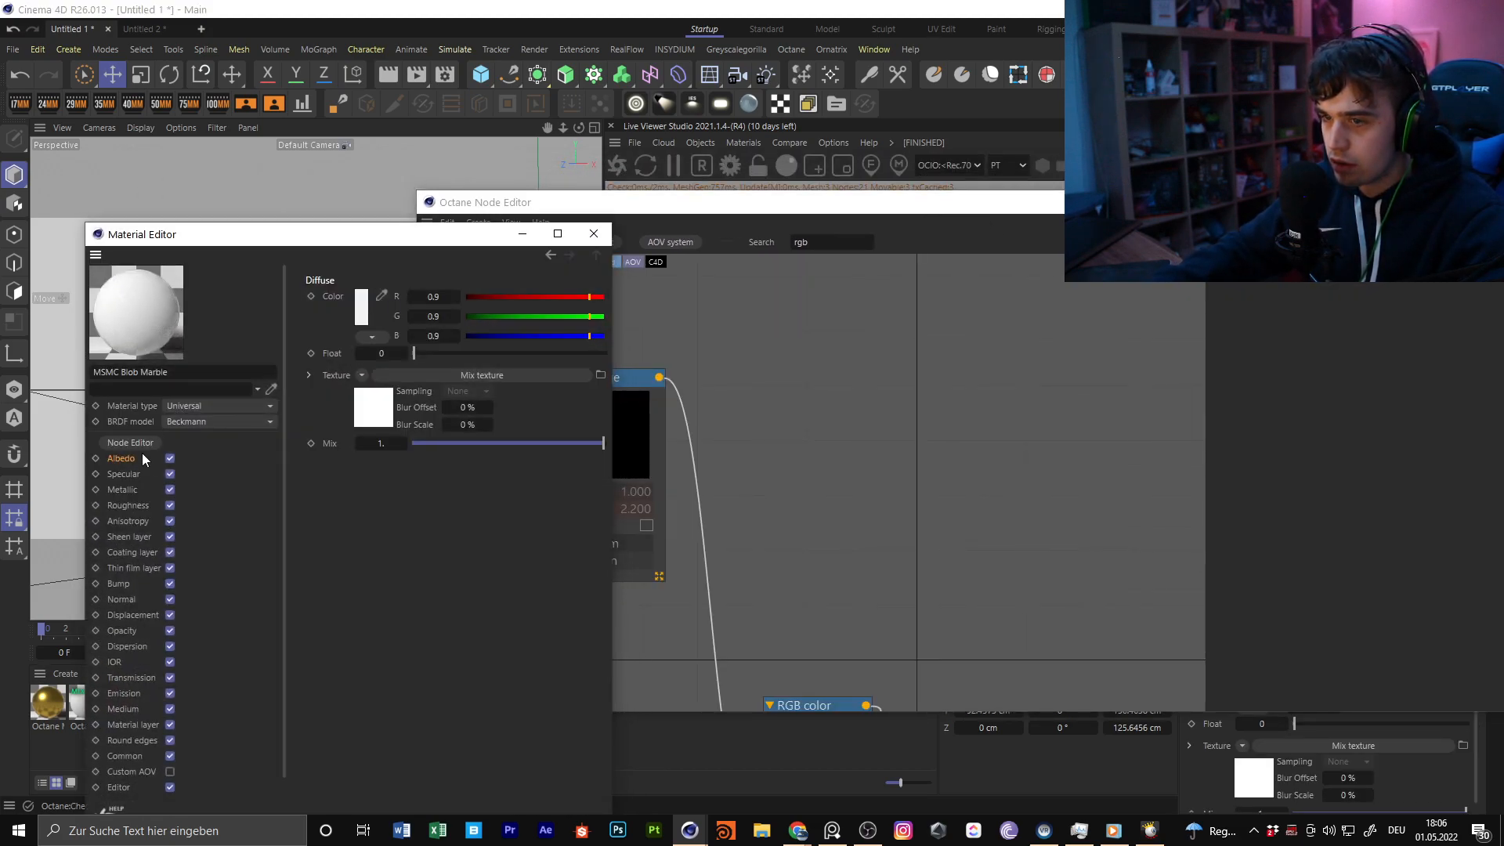
left_click(141, 444)
Copy the file name MSMC_Blob_Marble_Normal.jpg from the marble's normal map image node, and close the node and material editors
middle_click_drag(909, 423, 1070, 298)
scroll(862, 533, "down", 5)
middle_click_drag(867, 614, 679, 392)
left_click(720, 451)
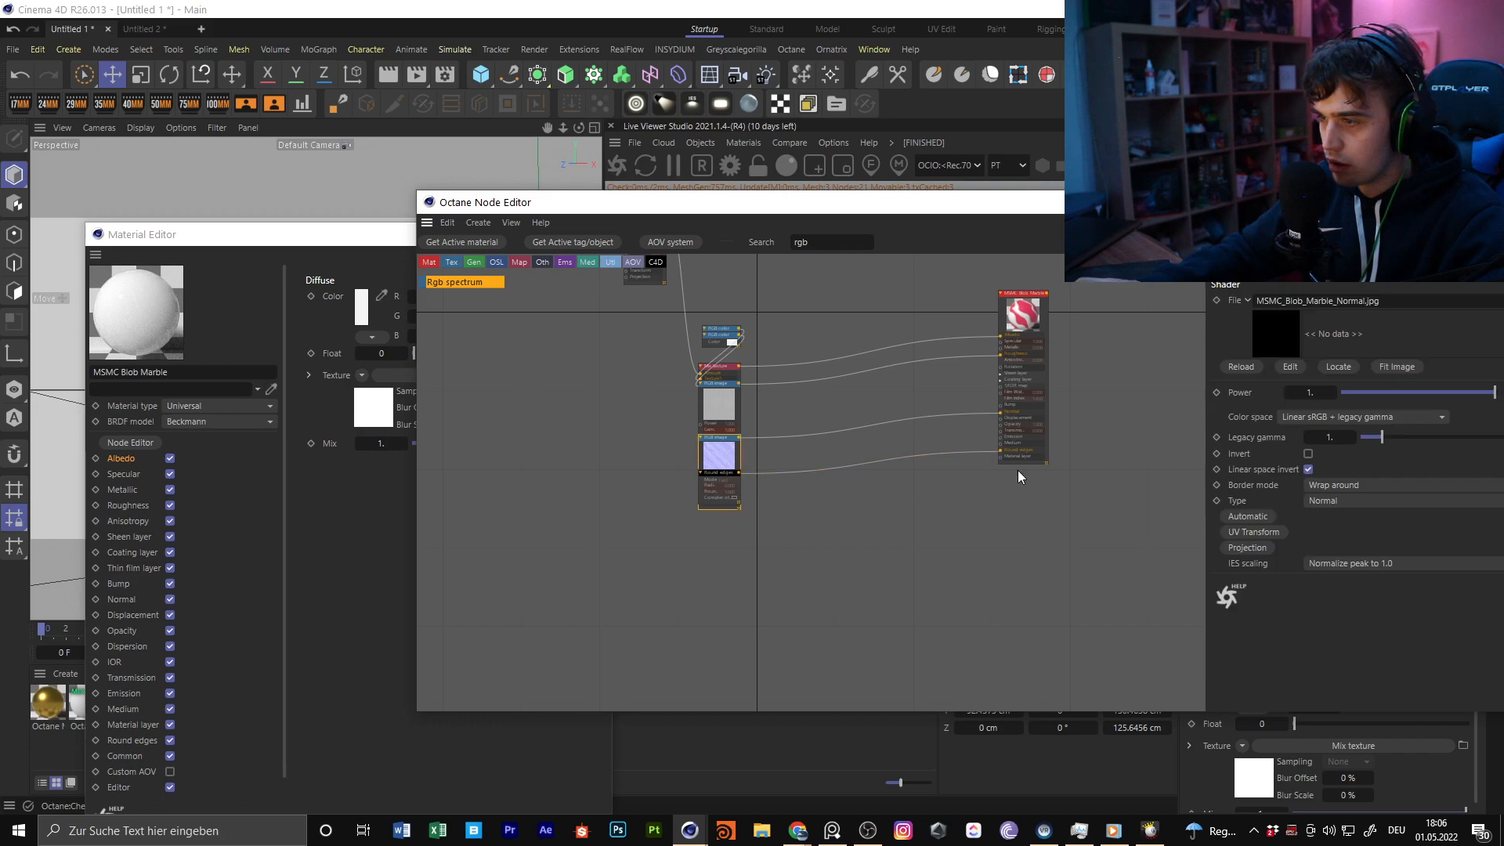
scroll(1073, 438, "up", 5)
left_click_drag(1426, 301, 1252, 301)
left_click_drag(1200, 207, 1008, 237)
middle_click_drag(564, 337, 787, 478)
scroll(787, 478, "down", 4)
middle_click_drag(641, 337, 694, 384)
left_click_drag(911, 411, 588, 405)
middle_click_drag(743, 381, 942, 416)
left_click(615, 652)
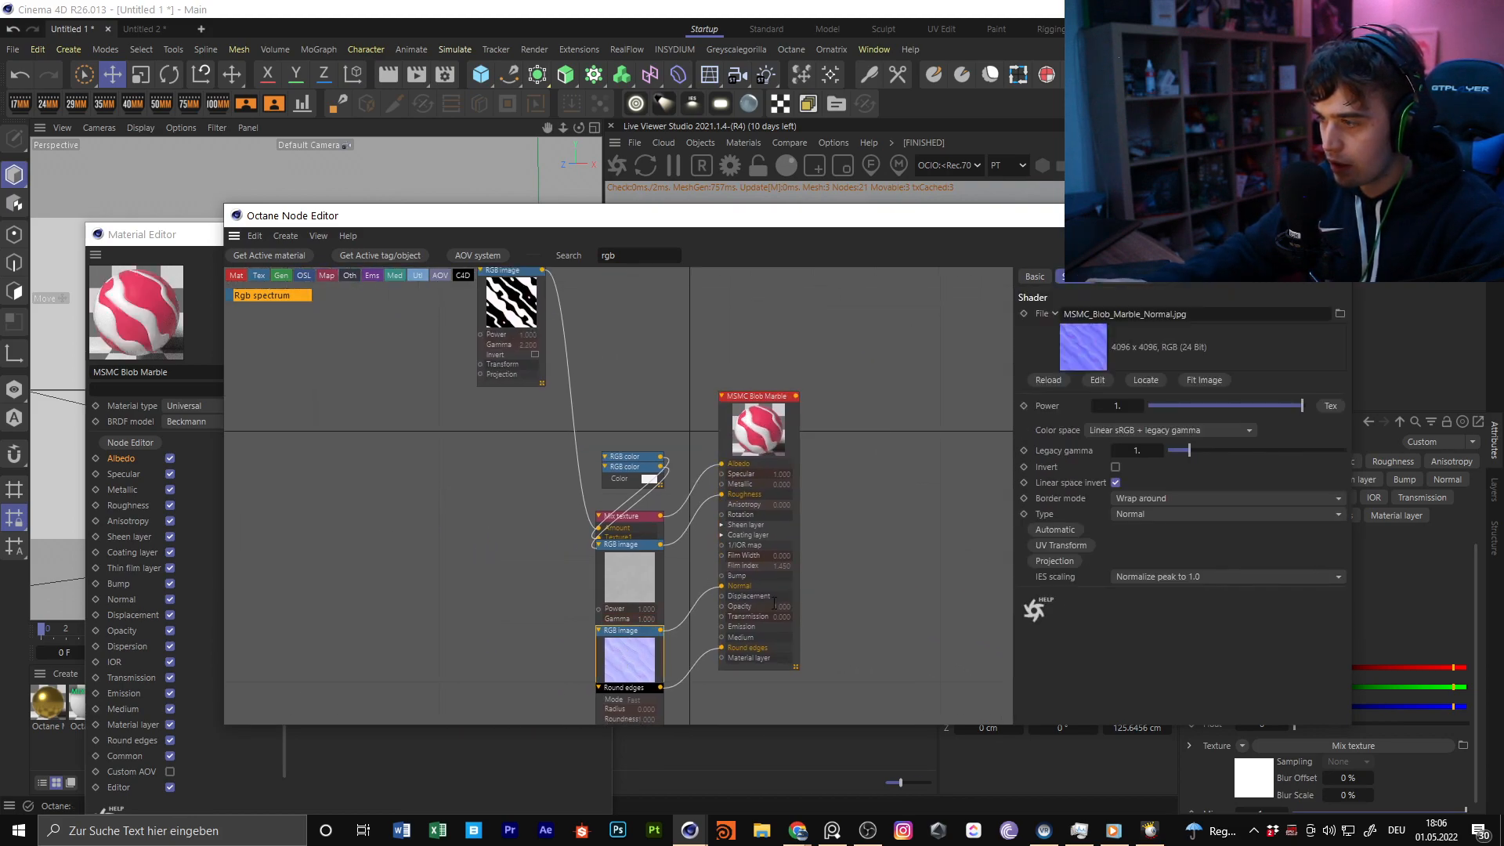
left_click_drag(1258, 315, 1252, 278)
left_click(1334, 216)
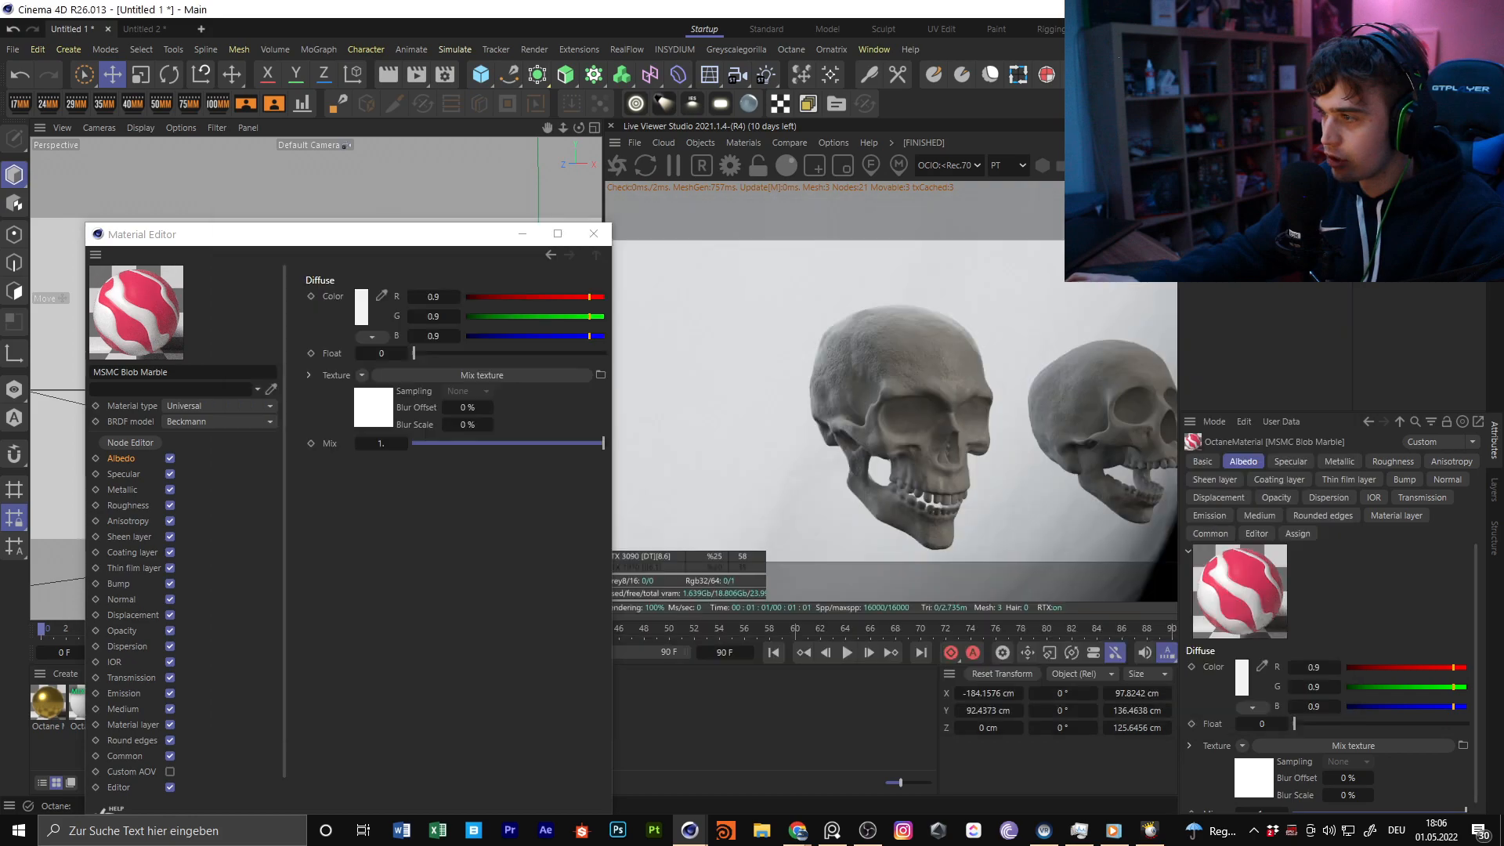
left_click(593, 234)
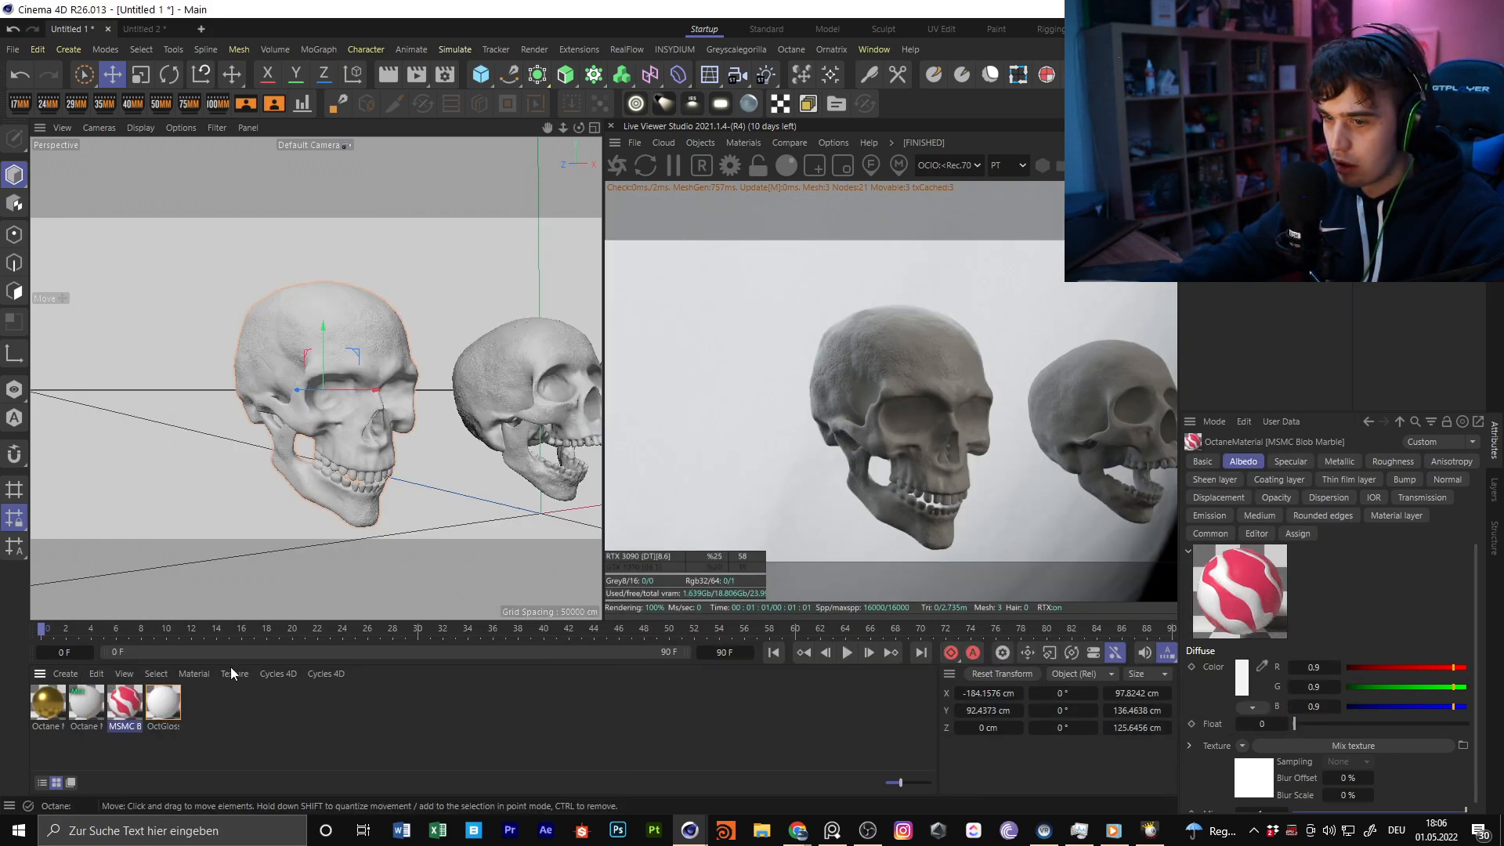
Add an Image texture node to Octane Mix Material1's graph and load MSMC_Blob_Marble_Normal.jpg into it
double_click(119, 692)
left_click(172, 437)
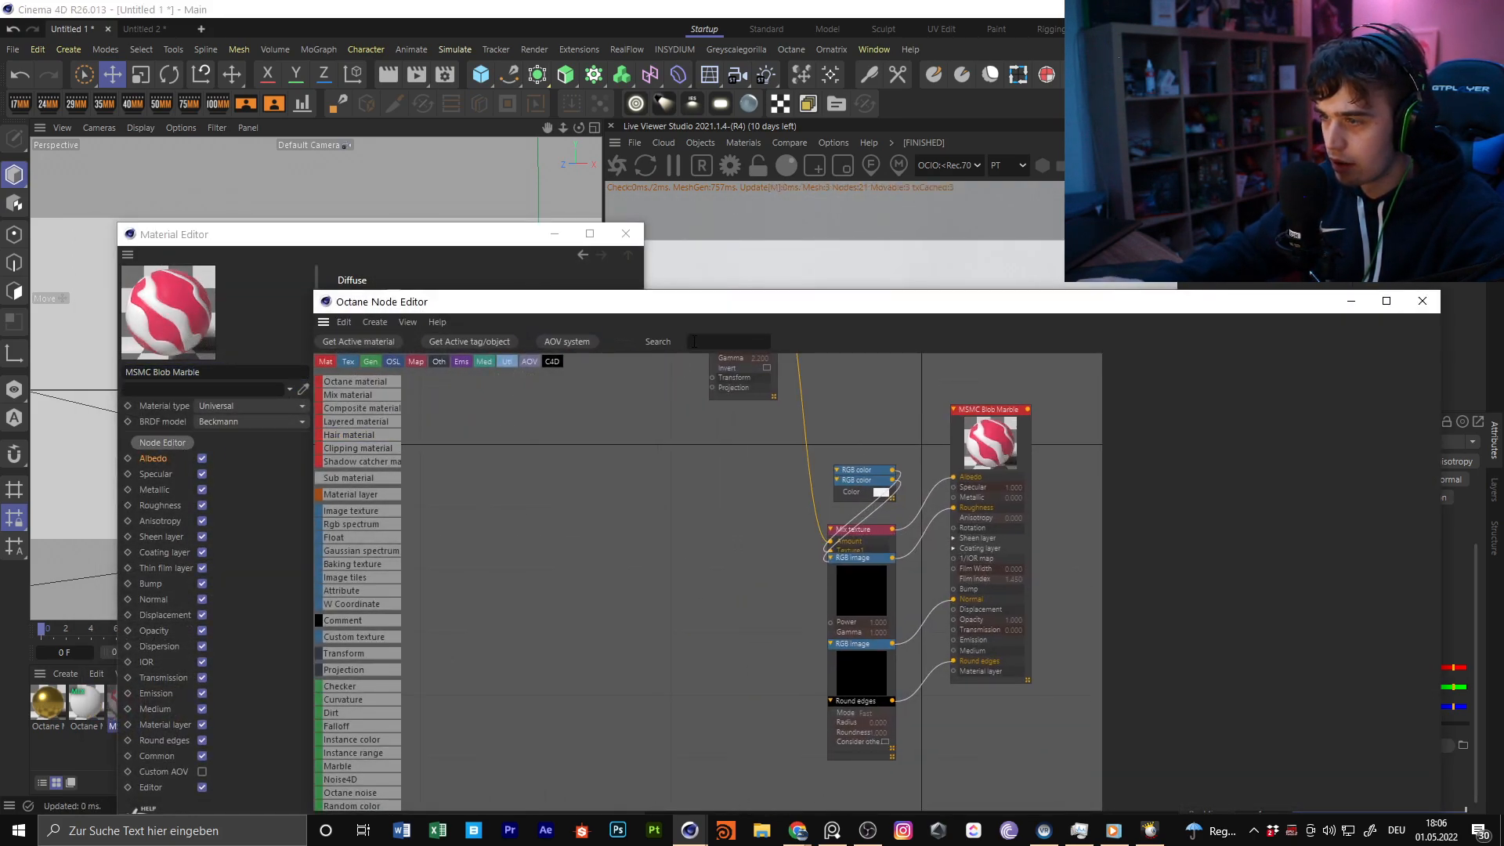
left_click(79, 705)
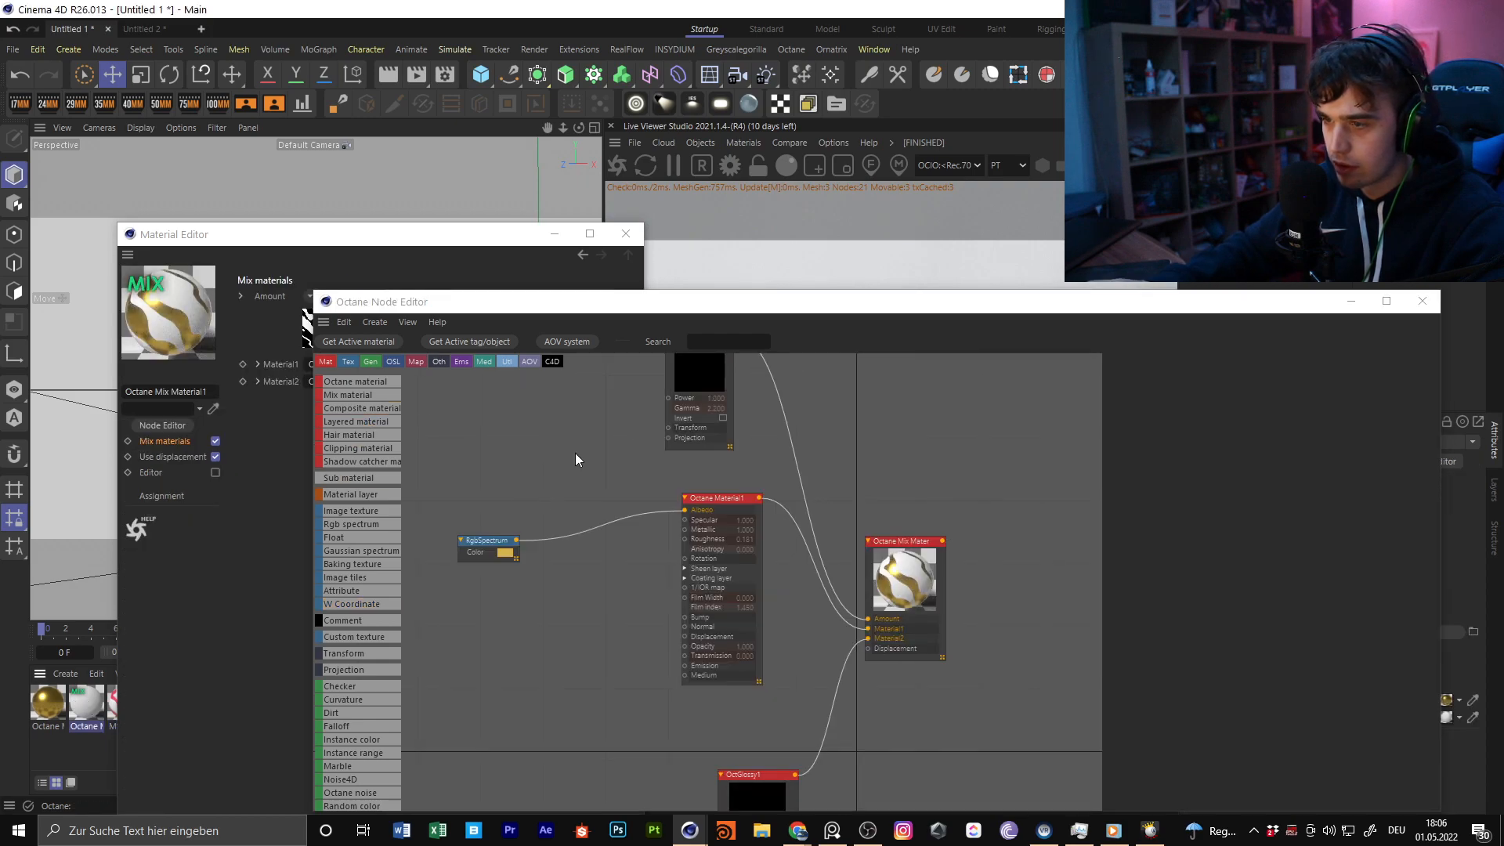
type("im")
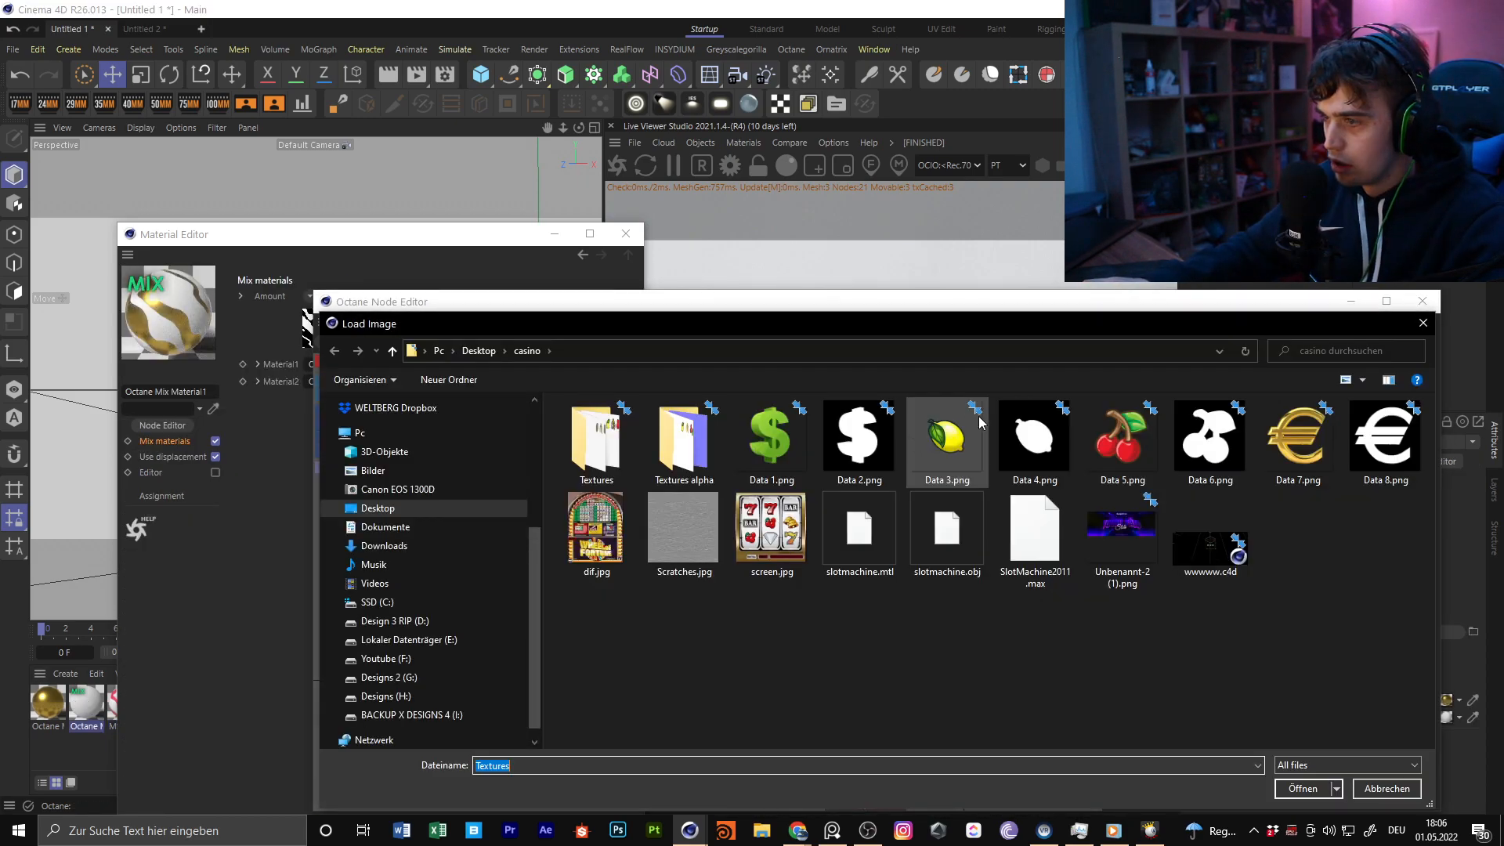
key("Escape")
left_click(1244, 402)
key("Return")
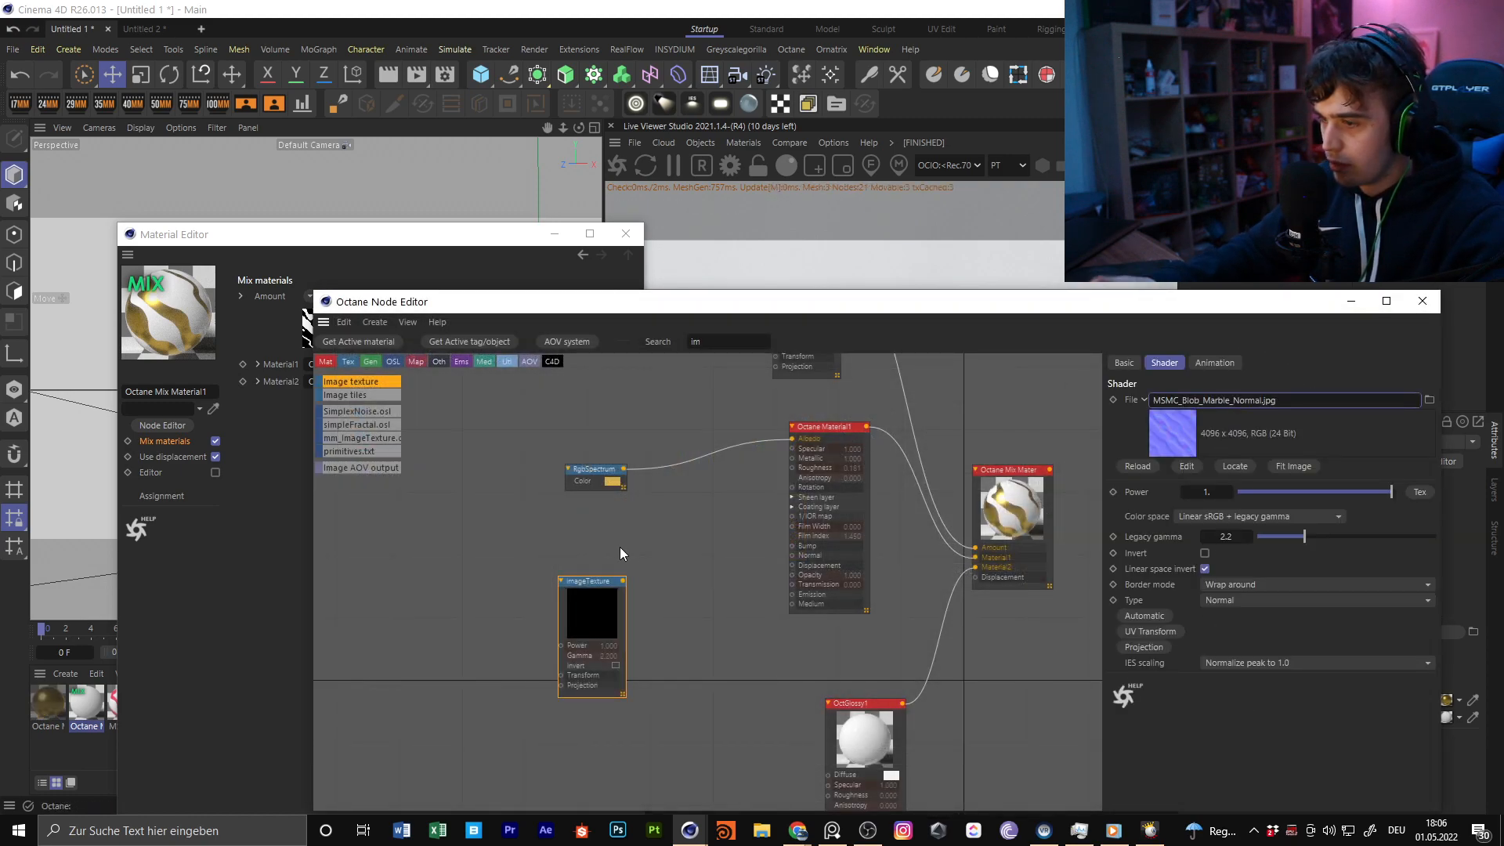
Move the new ImageTexture node beside OctGlossy1 and connect it to OctGlossy1's Normal input
scroll(665, 625, "down", 1)
middle_click_drag(670, 627, 641, 387)
left_click_drag(566, 419, 558, 641)
left_click_drag(592, 563, 778, 603)
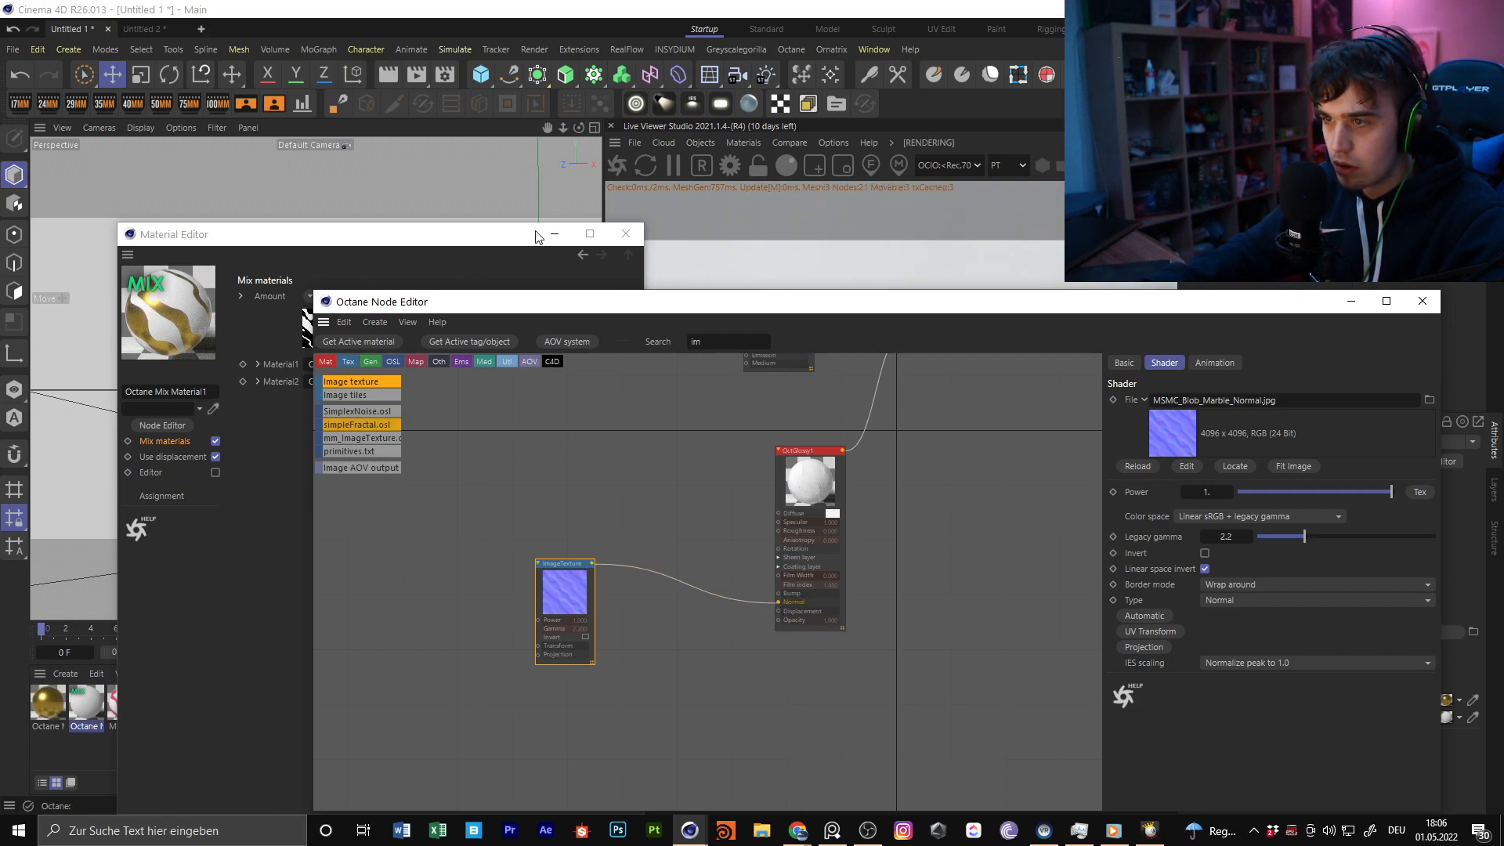
Move the editor windows out of the way to examine the skull's surface up close, and bring up the MSMC Blob Marble node graph
left_click(555, 234)
left_click_drag(561, 304, 1185, 460)
right_click_drag(345, 348, 407, 332, "alt")
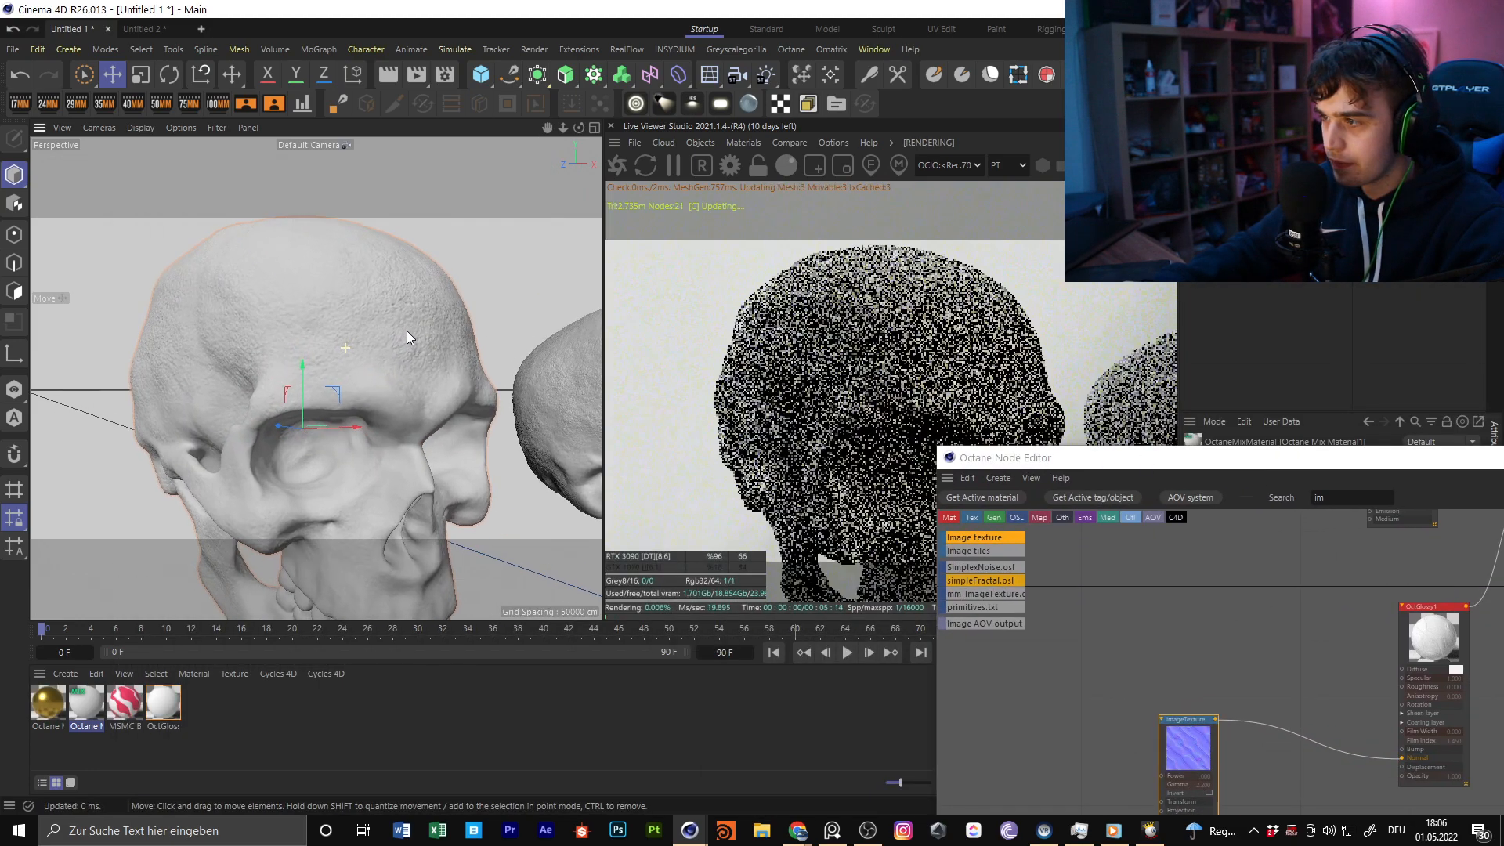
left_click(125, 705)
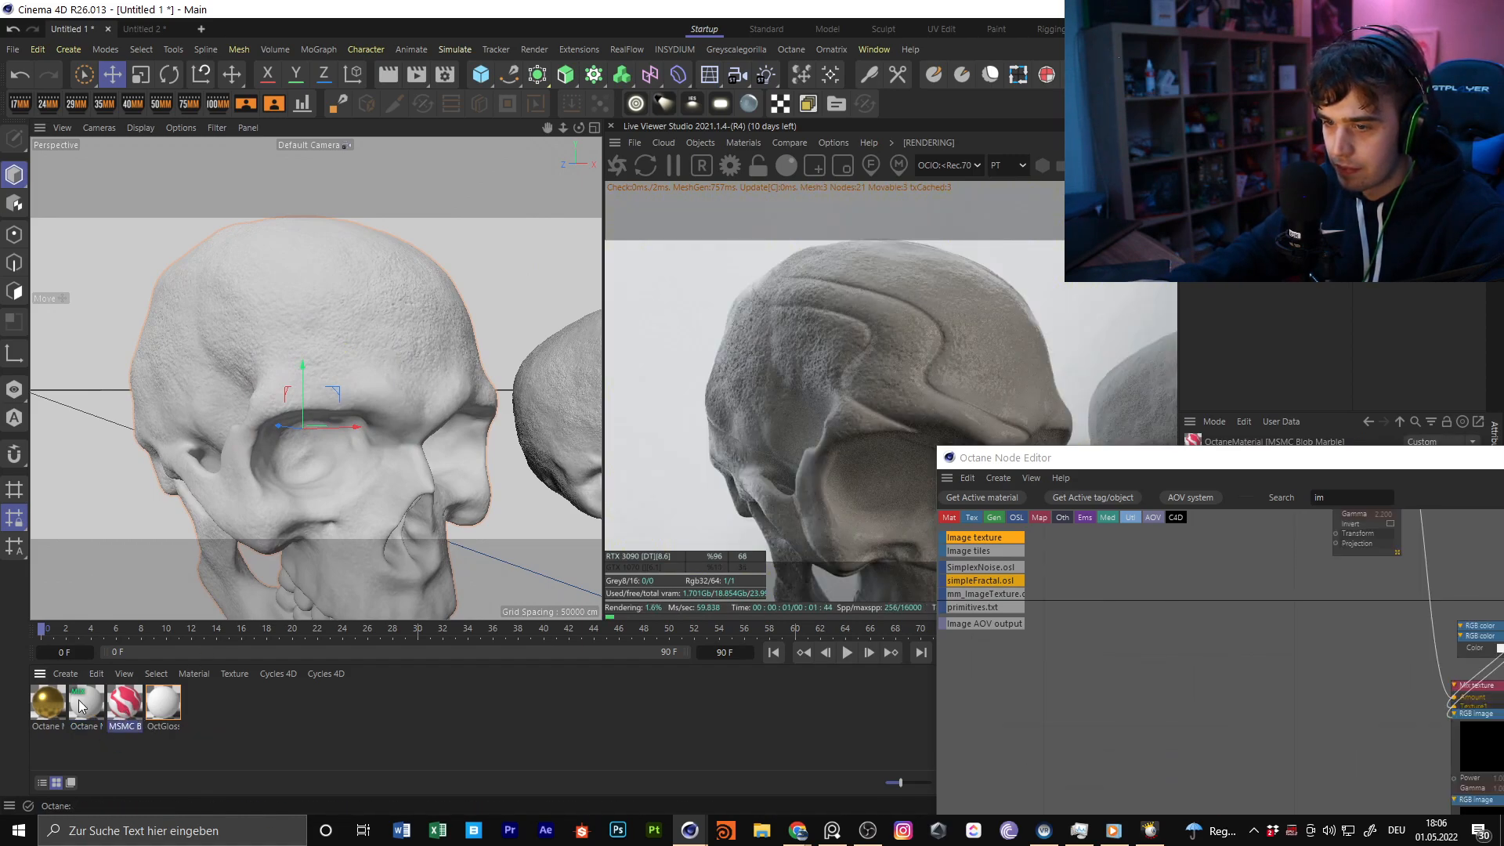
Apply Octane Mix Material1 to the large skull in the viewport
left_click(86, 705)
left_click_drag(80, 728, 355, 307)
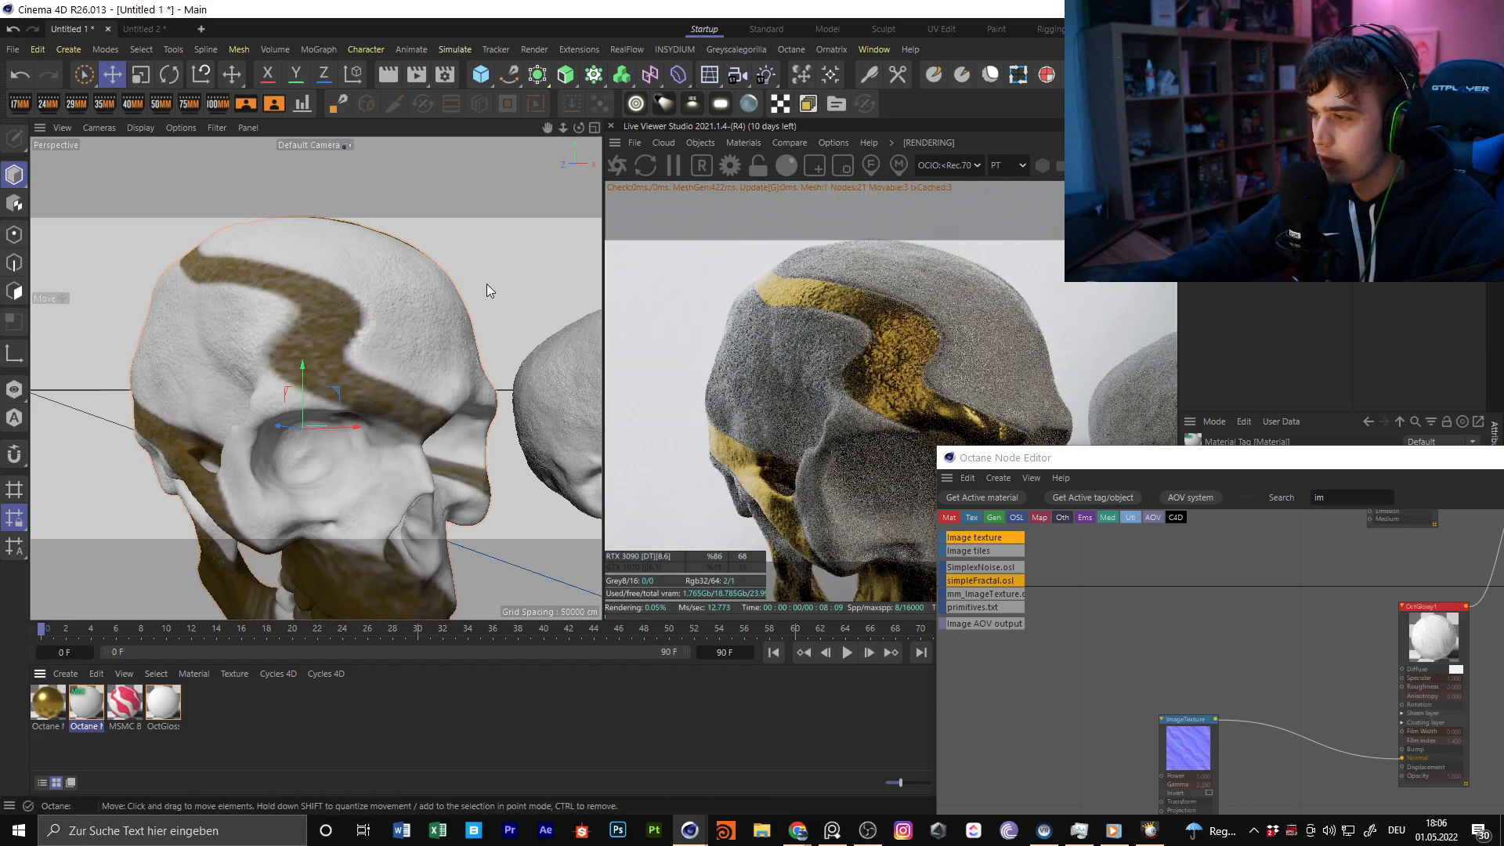
Toggle Invert on the MSMC_Blob_Marble_Normal.jpg ImageTexture node and move the node editor clear of the skull views
left_click_drag(1071, 458, 364, 88)
scroll(629, 369, "up", 1)
middle_click_drag(537, 476, 583, 561)
left_click(566, 537)
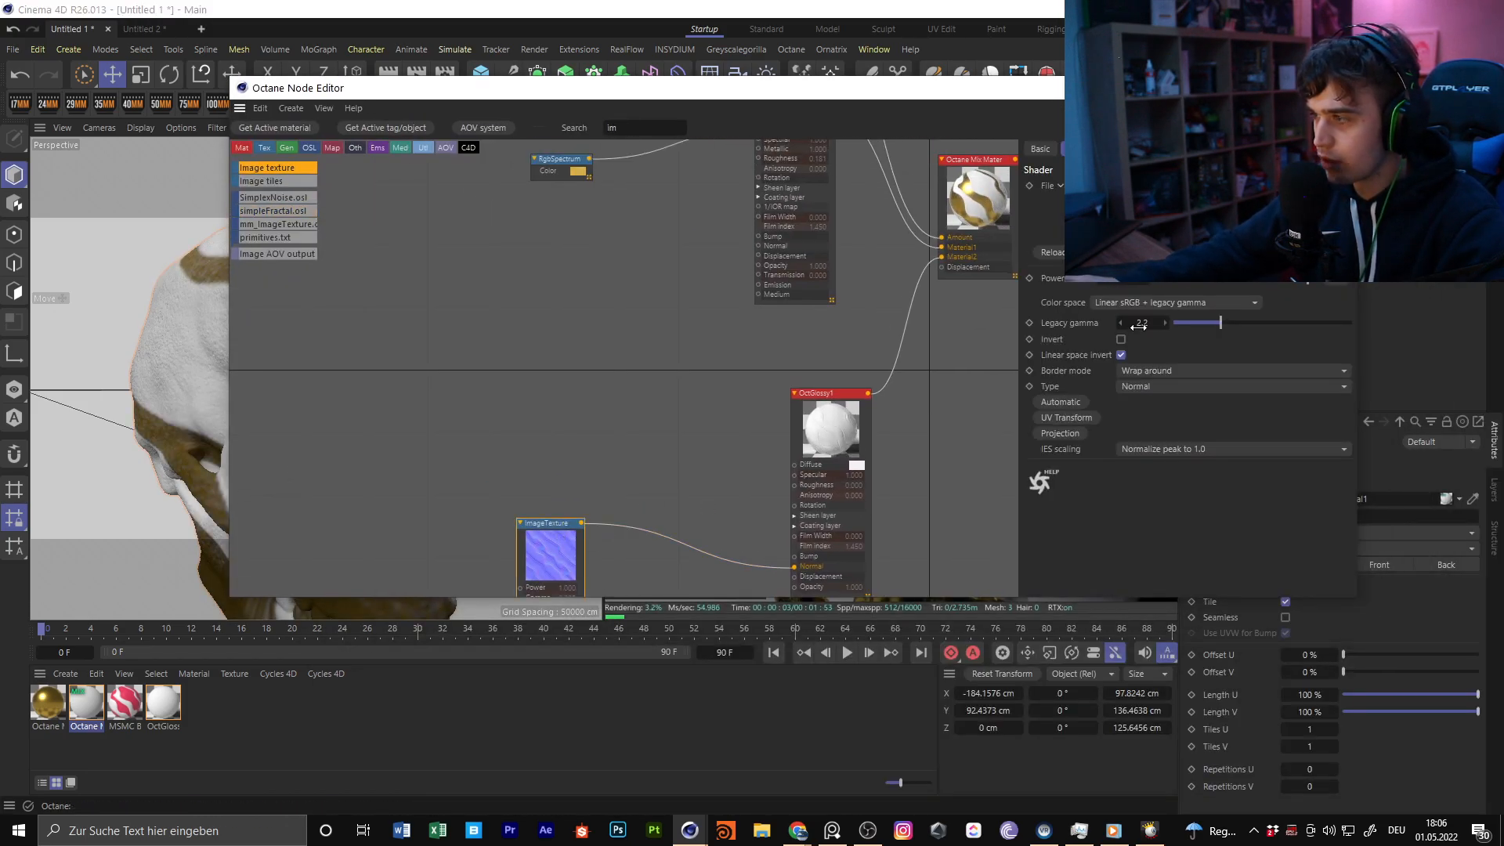
left_click(1127, 342)
left_click_drag(1029, 91, 894, 186)
left_click_drag(427, 654, 629, 349)
left_click_drag(665, 188, 687, 617)
left_click_drag(490, 478, 359, 343, "alt")
scroll(313, 423, "down", 10)
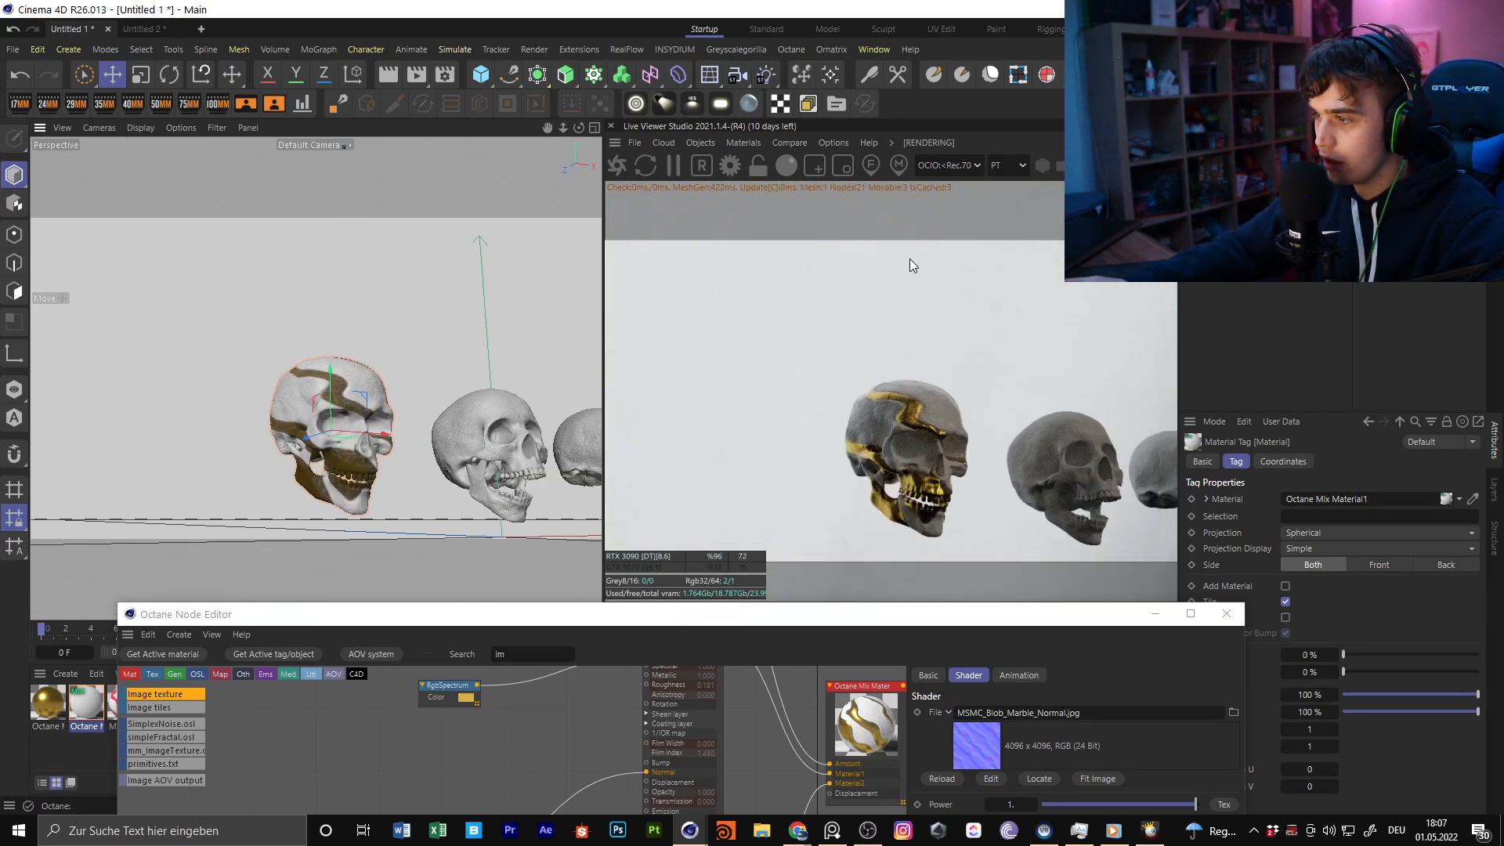
Look through the MSMC - Octane materials in the Plus Library and close the library
left_click(792, 49)
mouse_move(764, 53)
left_click(783, 263)
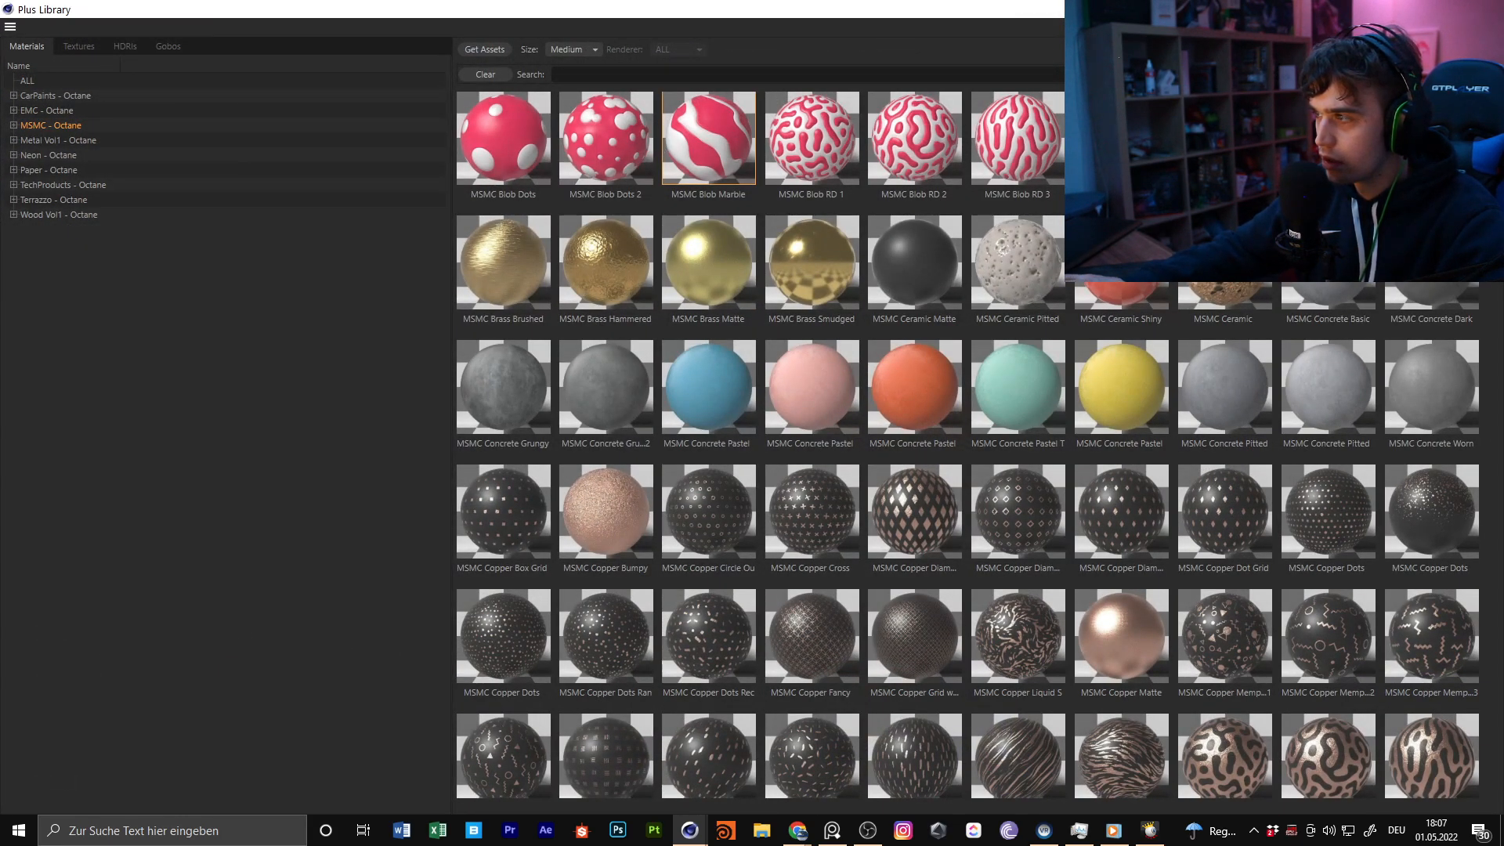
left_click_drag(658, 9, 598, 192)
left_click(951, 194)
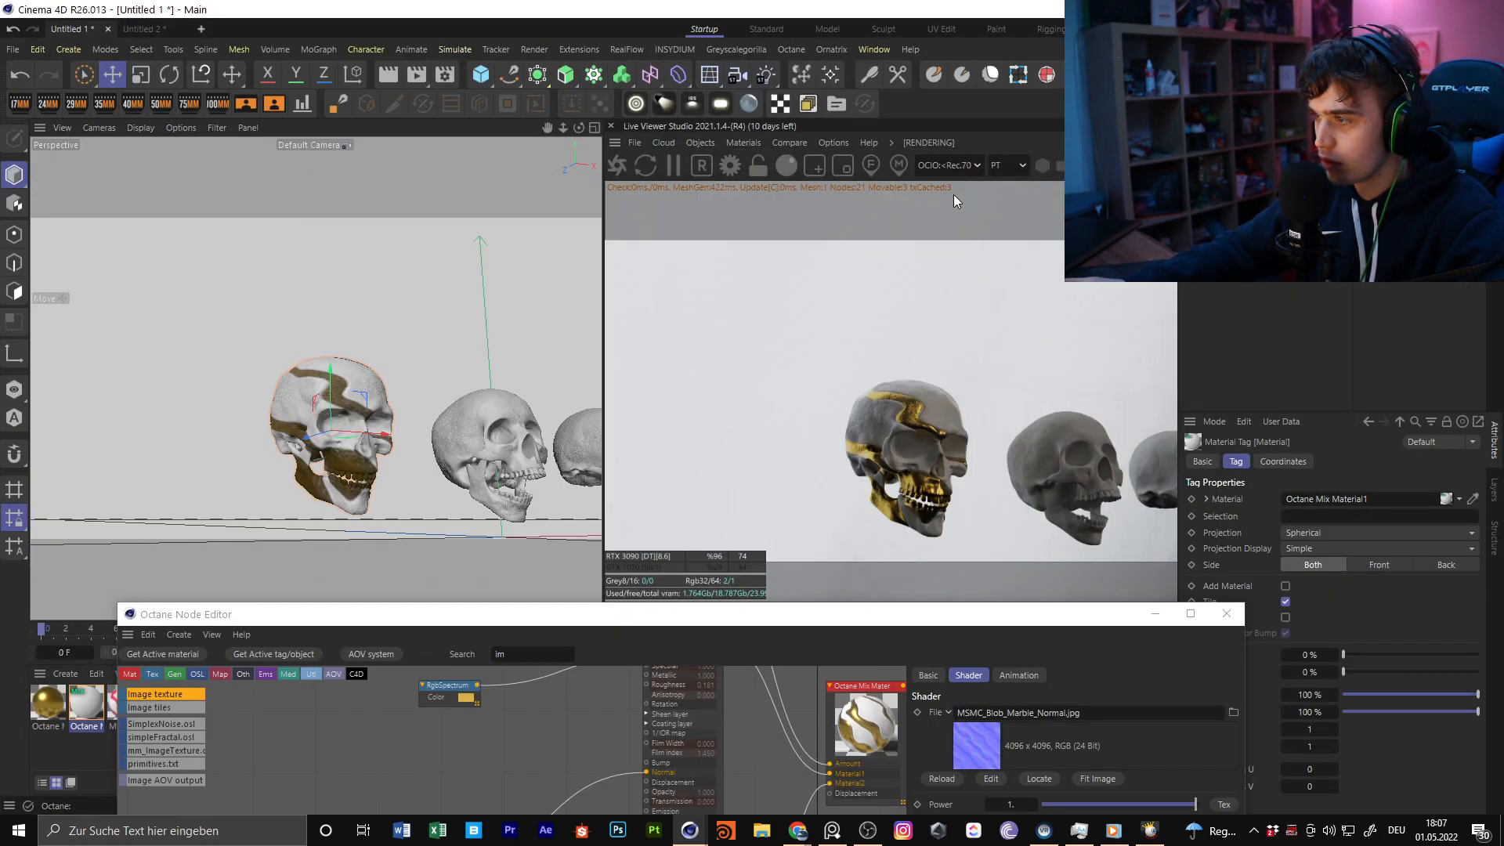
Try Cubic and UVW Mapping as the projection of the skull's Octane Mix Material1 tag
left_click_drag(367, 400, 365, 341, "alt")
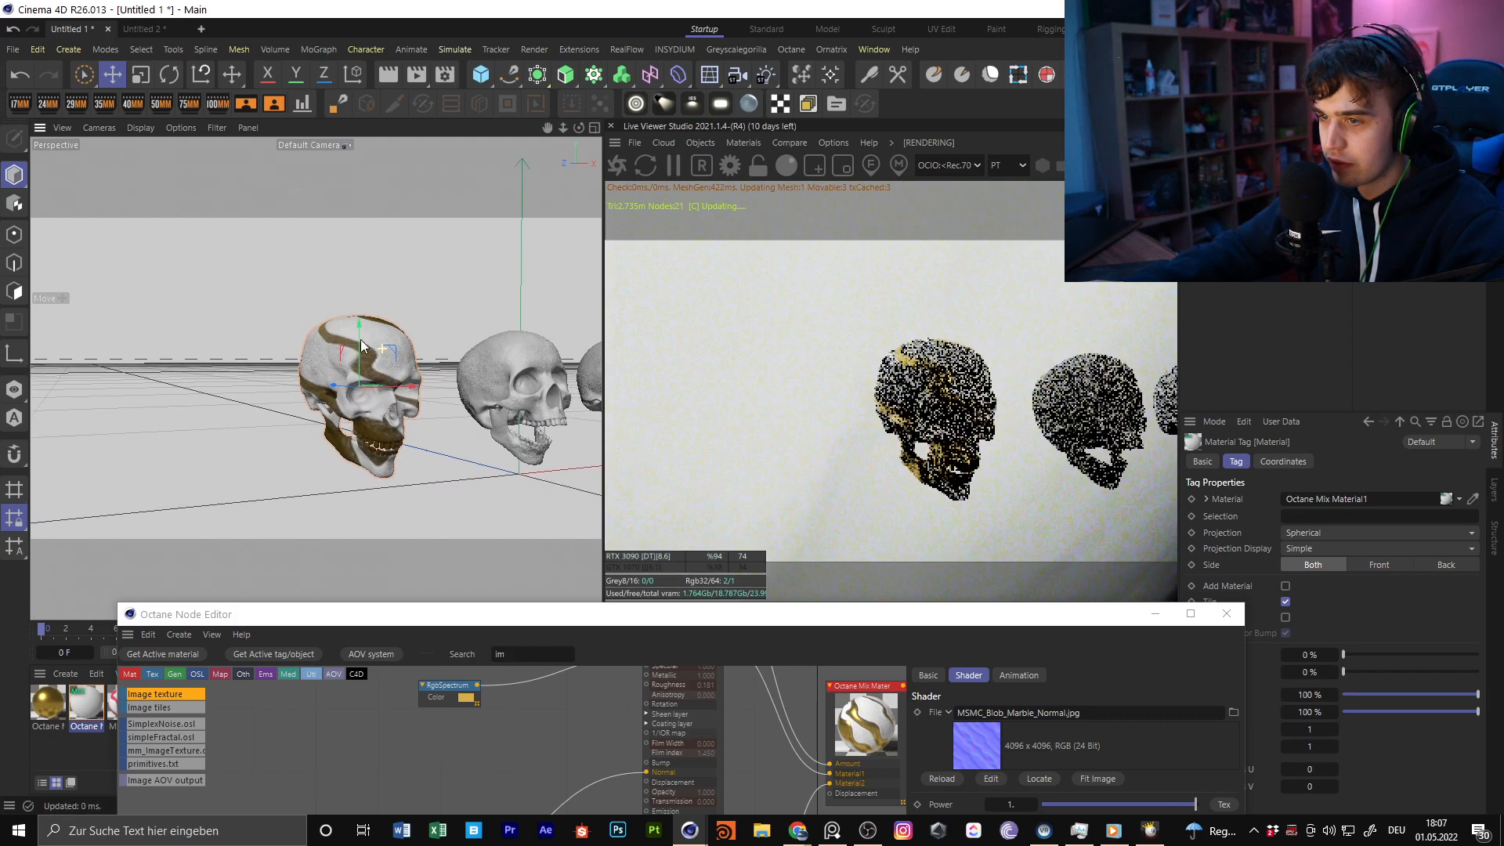
scroll(365, 341, "up", 5)
left_click(1318, 534)
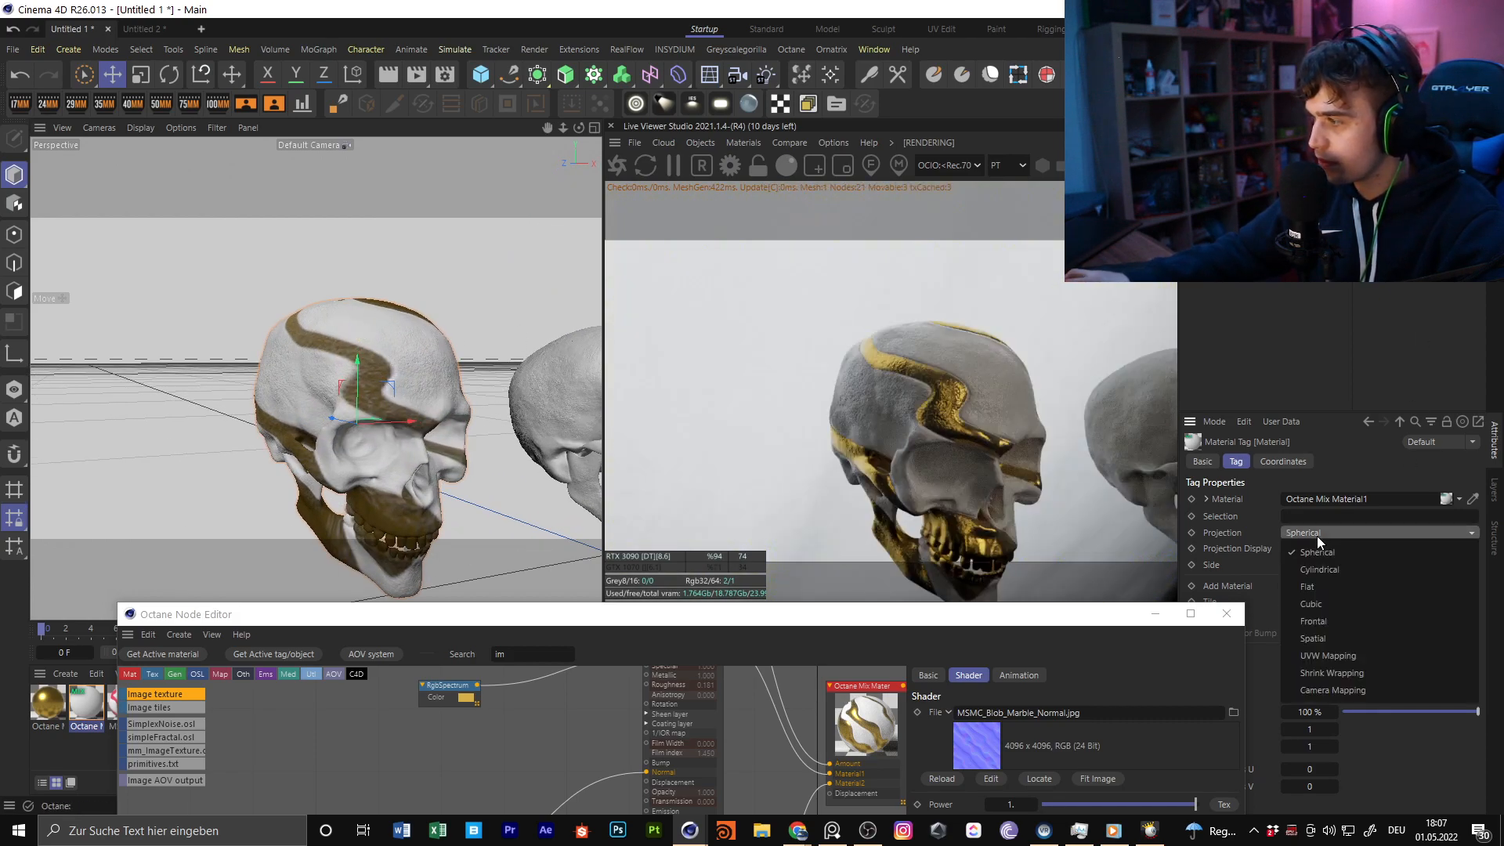
left_click(1335, 603)
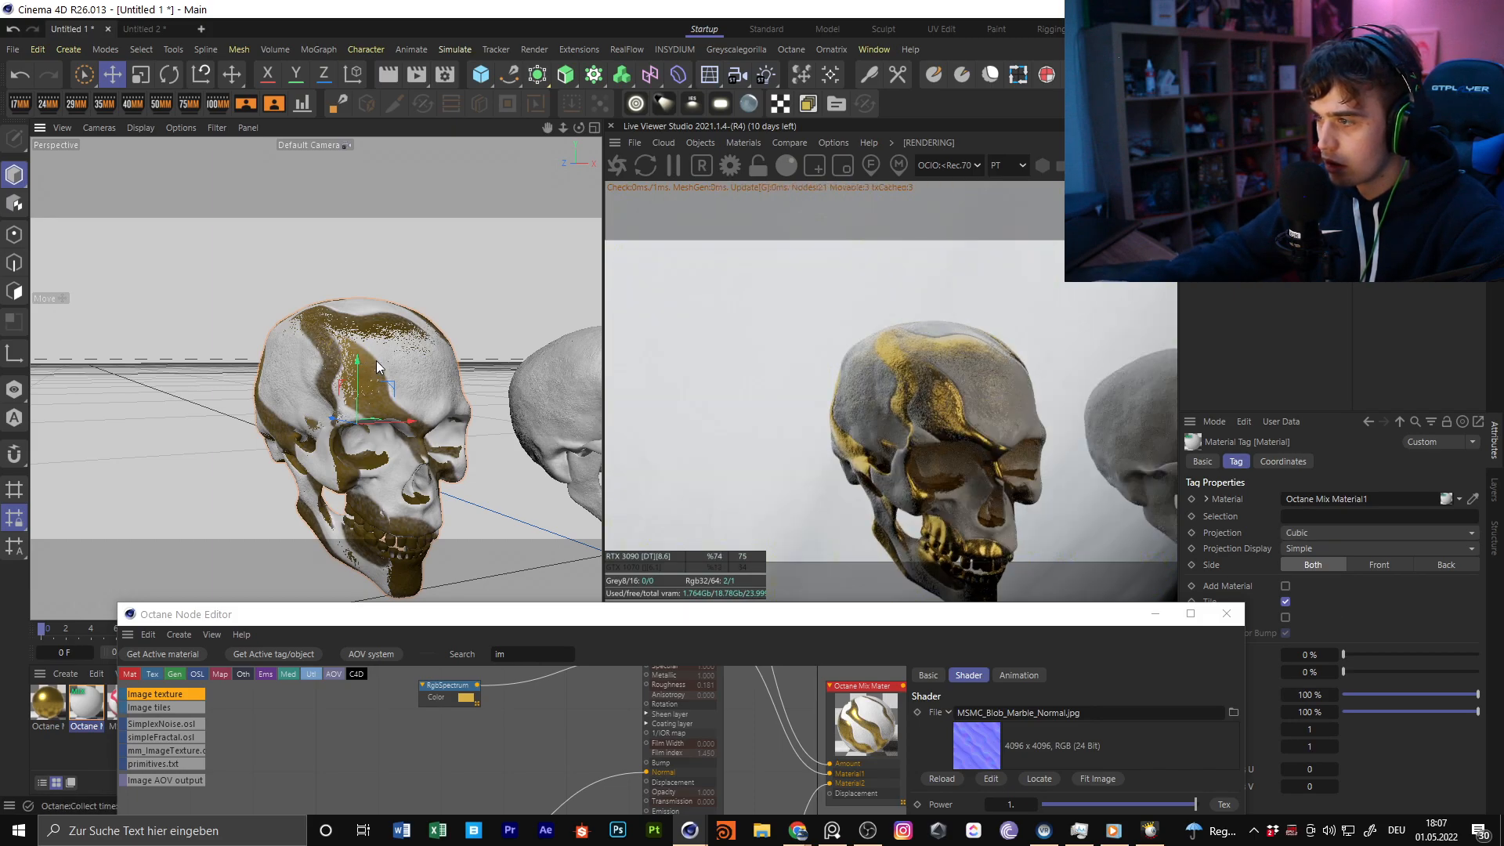
left_click(1323, 533)
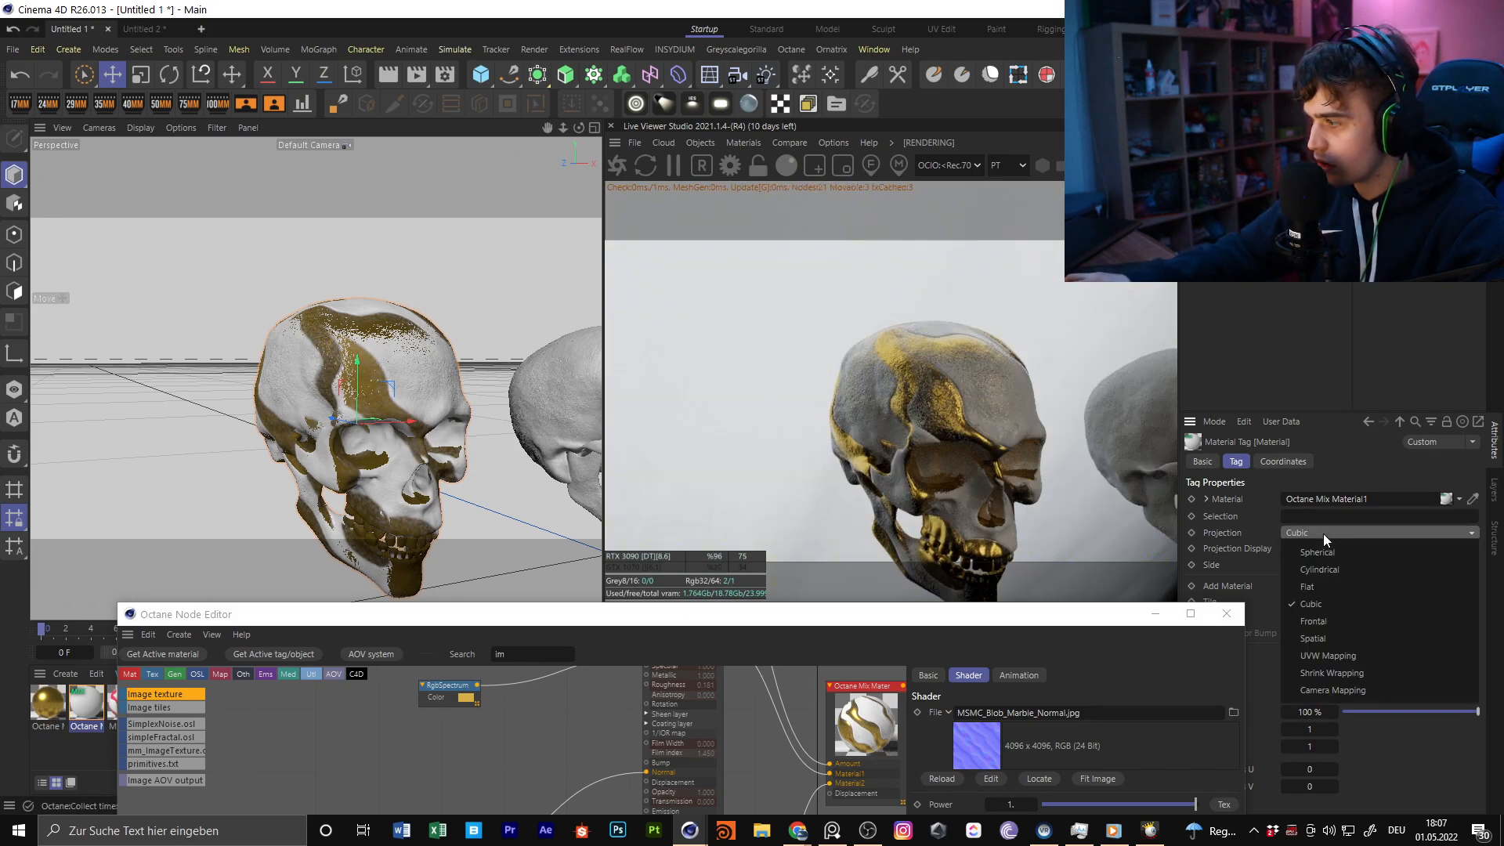
left_click(1371, 656)
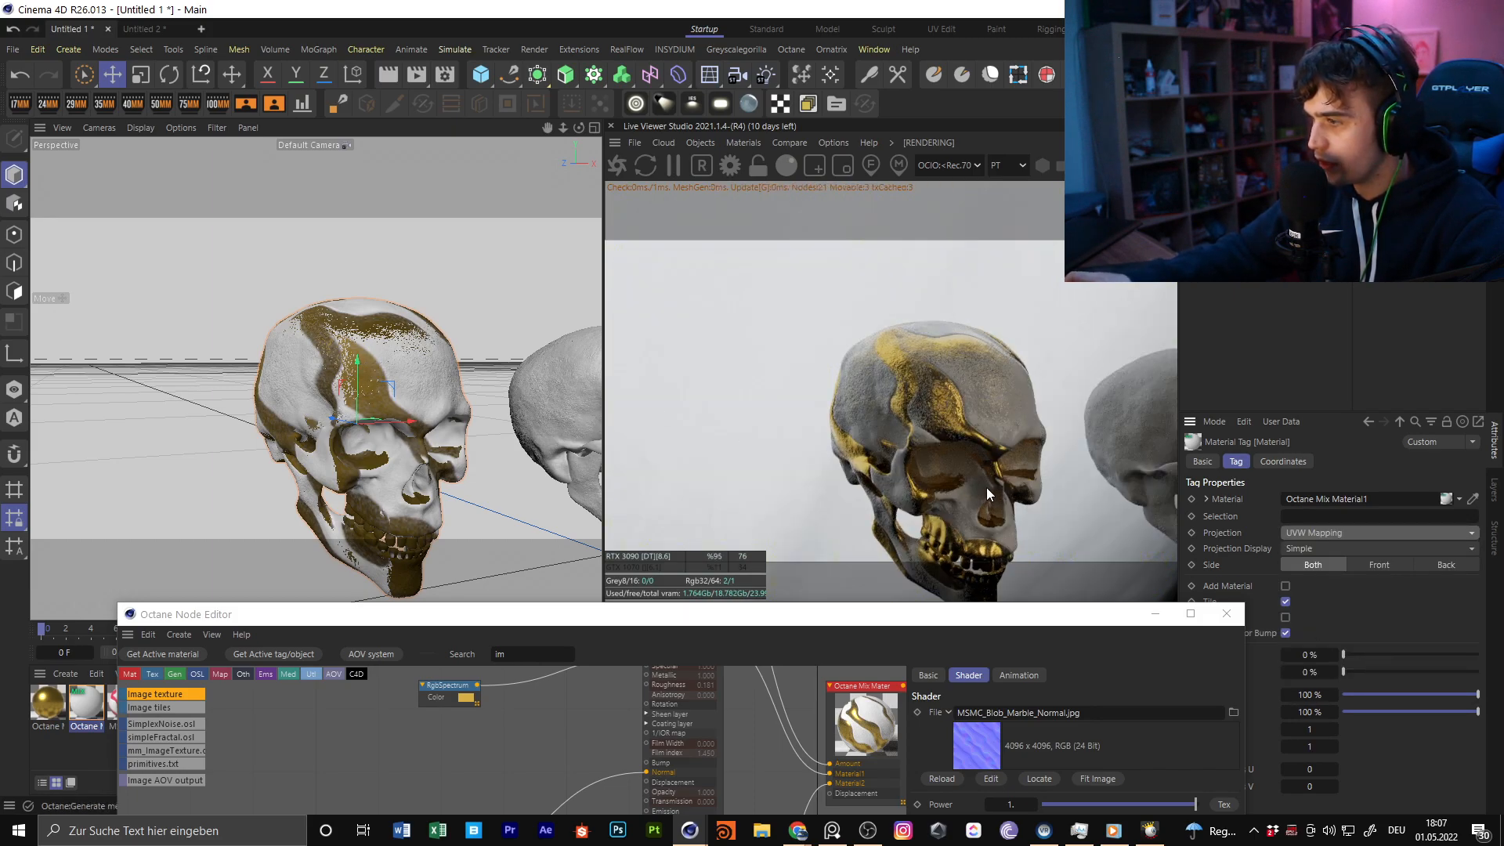
Try tiling values of 5 and 0.1 for both U and V on the skull's material tag
left_click(1312, 729)
type("5")
key("Tab")
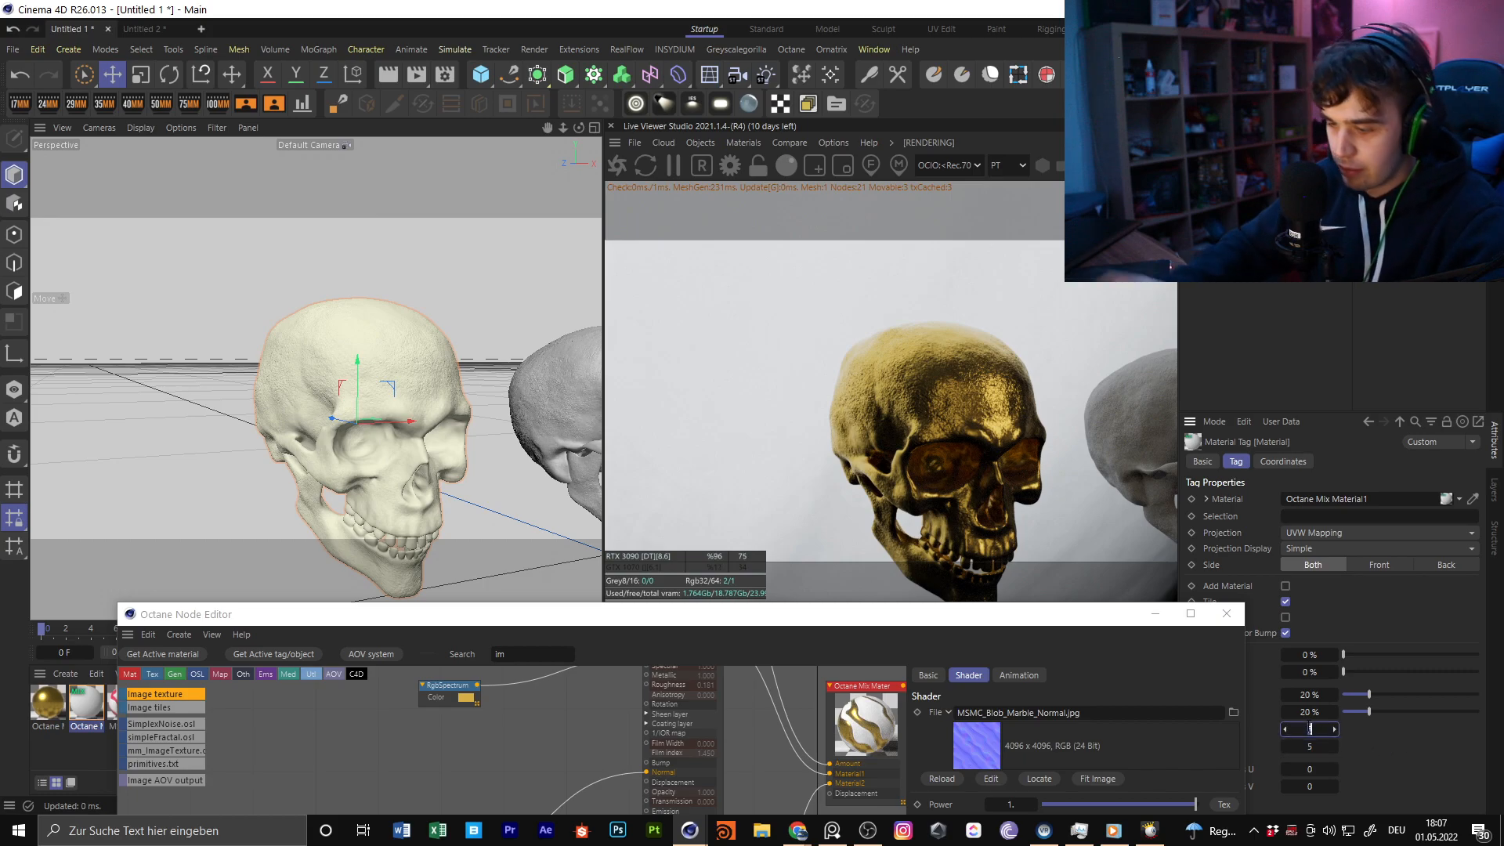
type("0,1")
key("Tab")
type("0,1")
key("Return")
left_click_drag(452, 390, 438, 423, "alt")
Try Cubic projection with Tiles U and Tiles V at 2 on the skull's material tag
left_click(1301, 533)
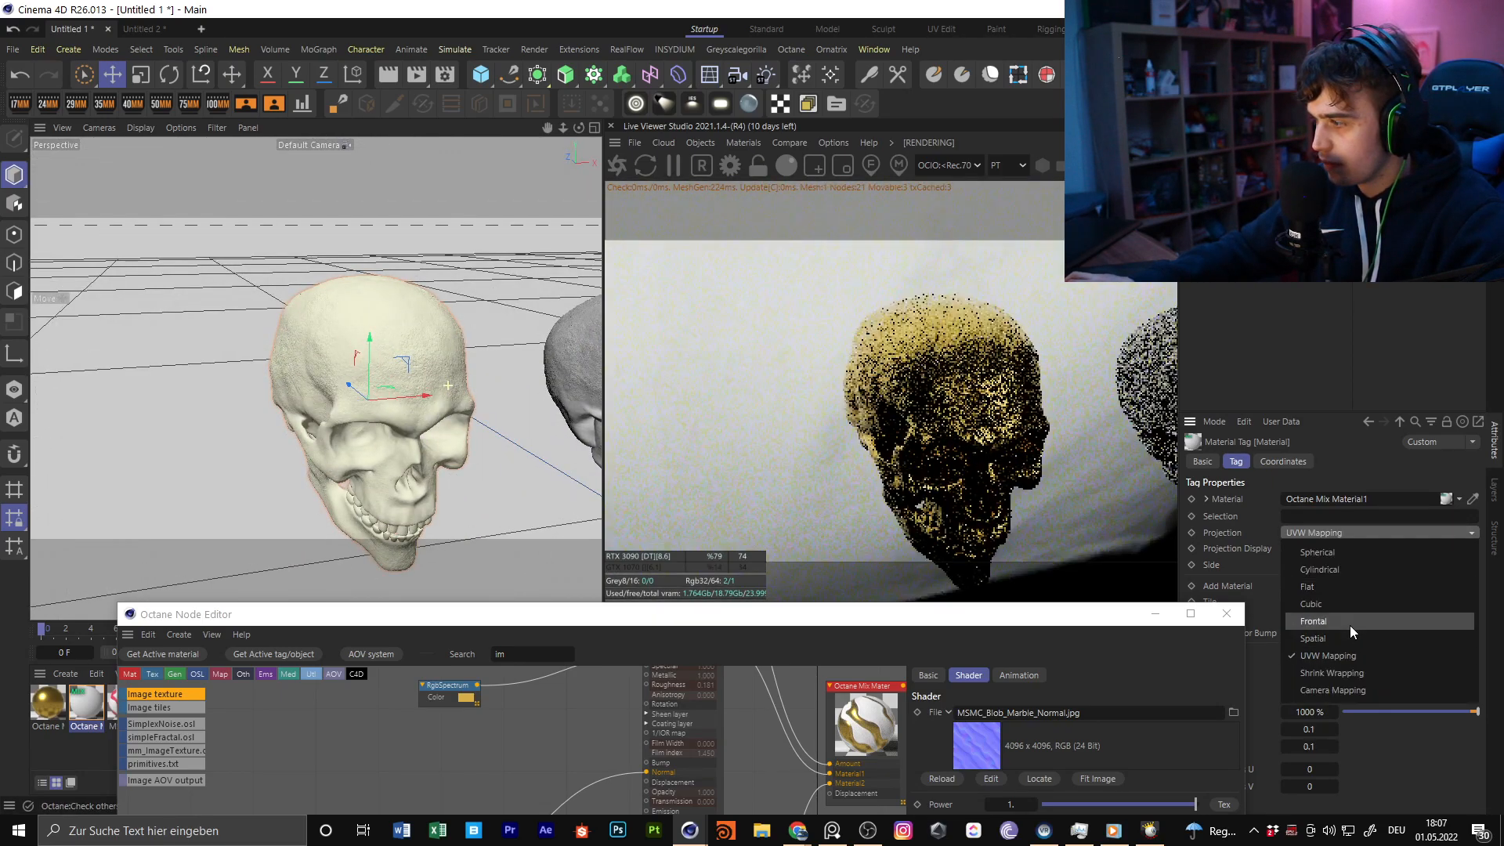
left_click(1346, 605)
double_click(1319, 730)
type("2")
key("Tab")
type("2")
key("Return")
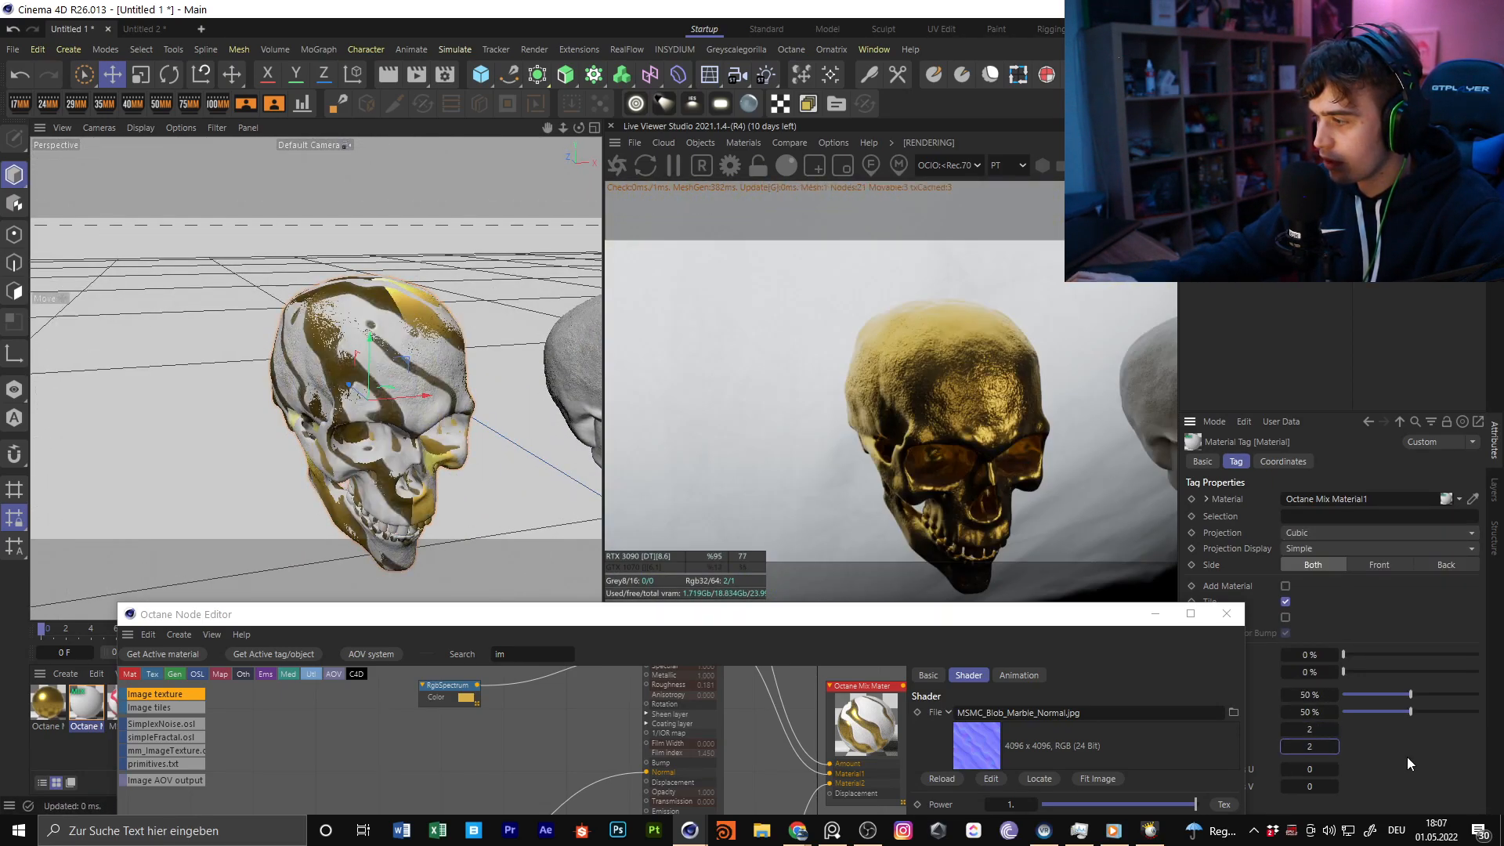
left_click_drag(423, 413, 418, 441, "alt")
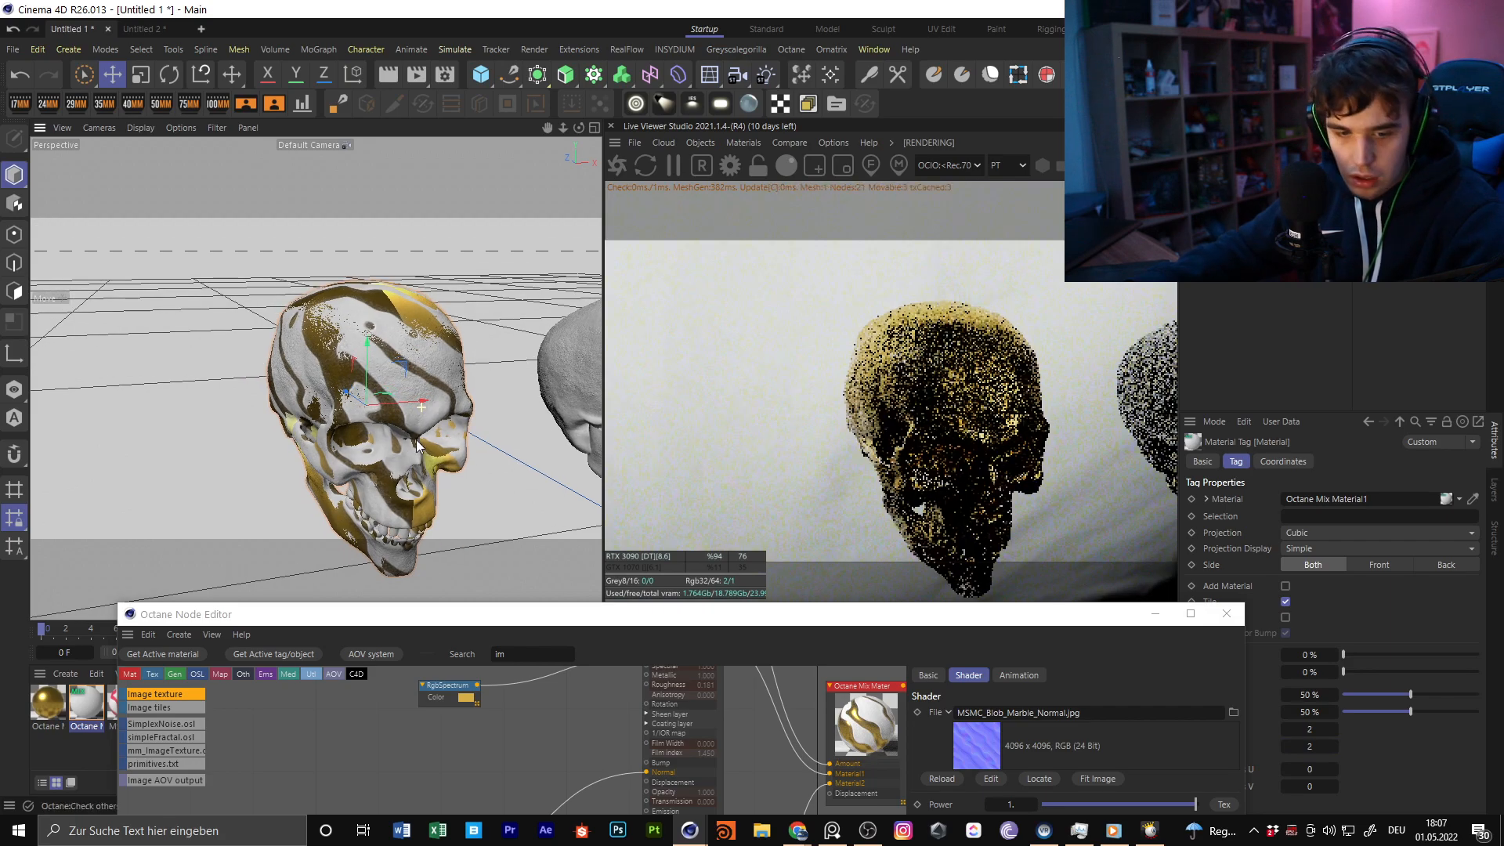
left_click_drag(440, 385, 464, 321, "alt")
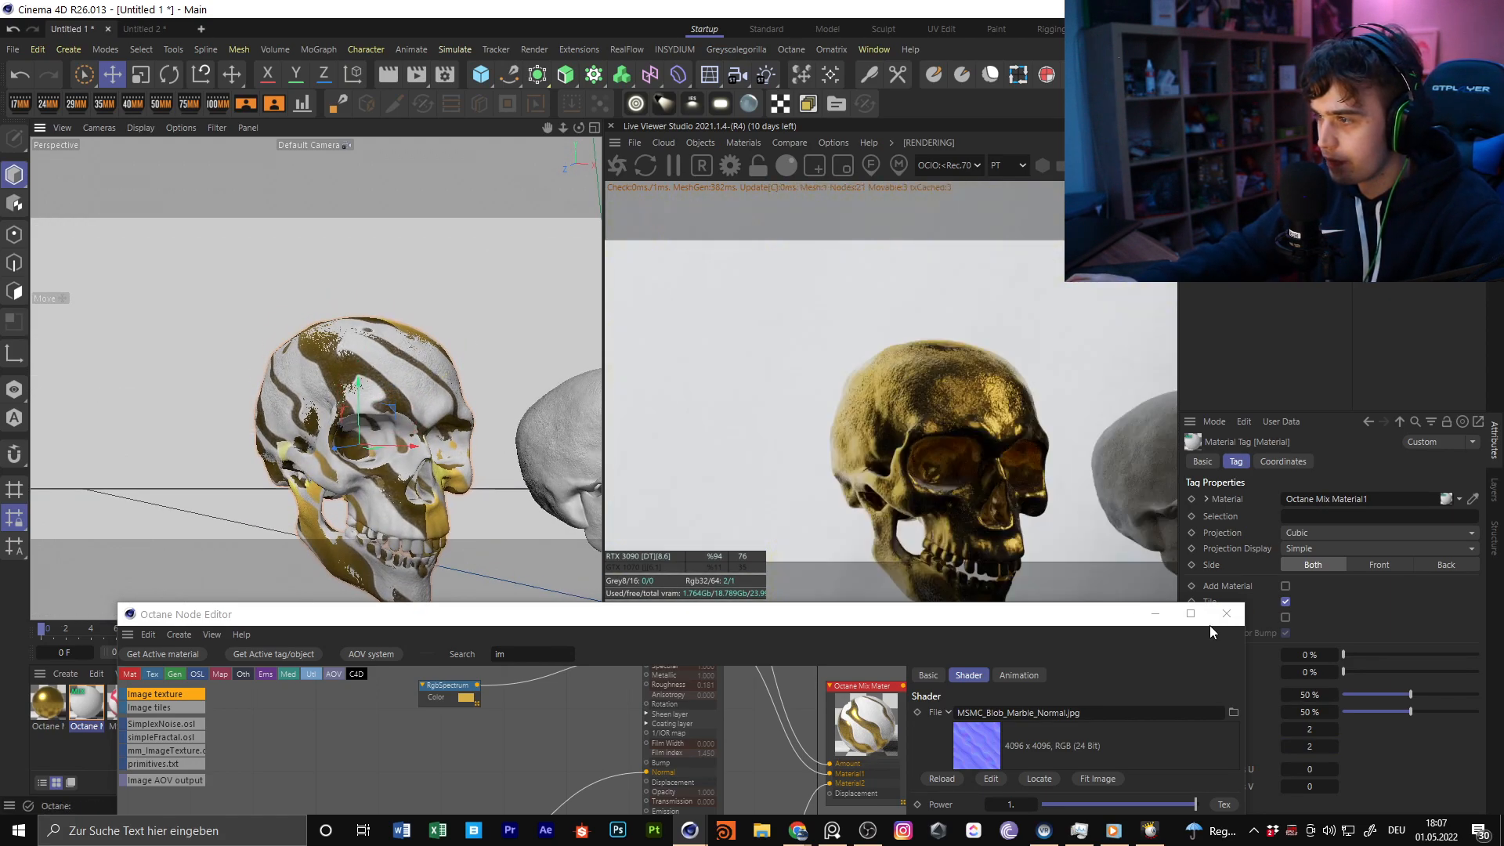
Set the skull's material tag to Spherical projection with Tiles U and Tiles V at 3
left_click(1314, 531)
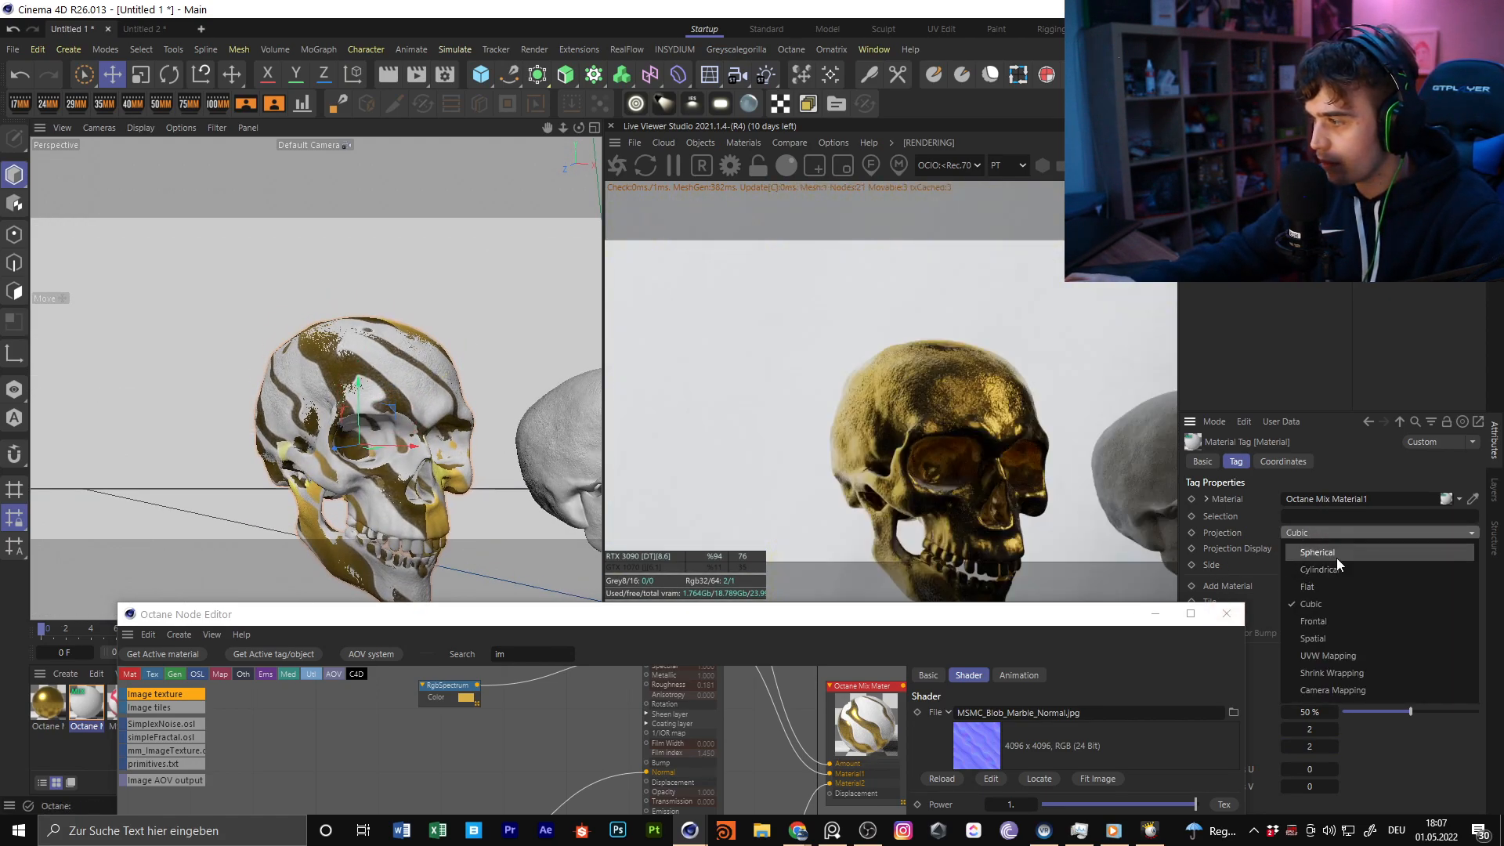
left_click(1336, 558)
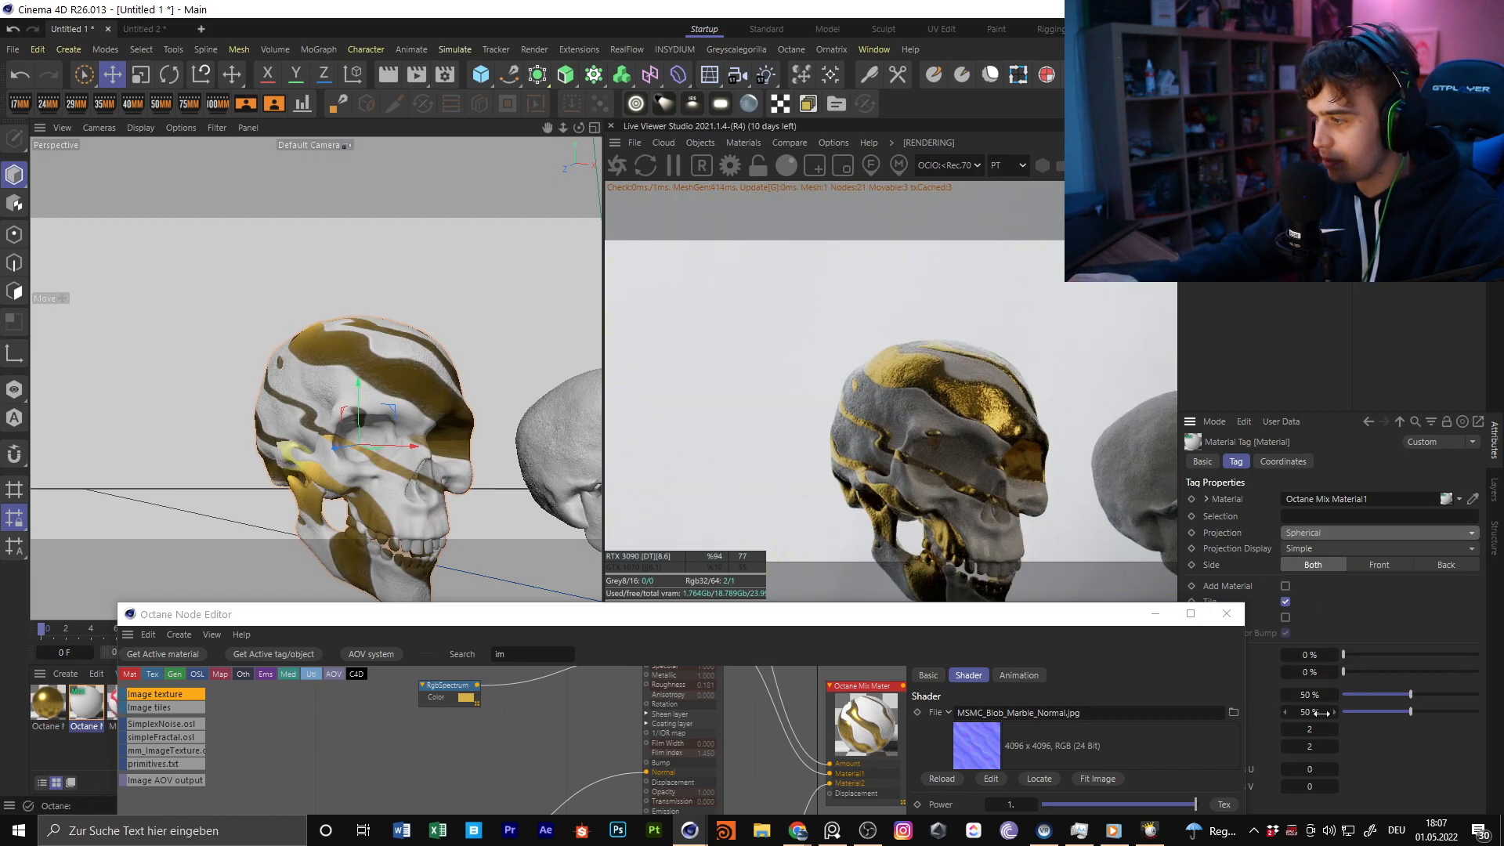
left_click(1233, 616)
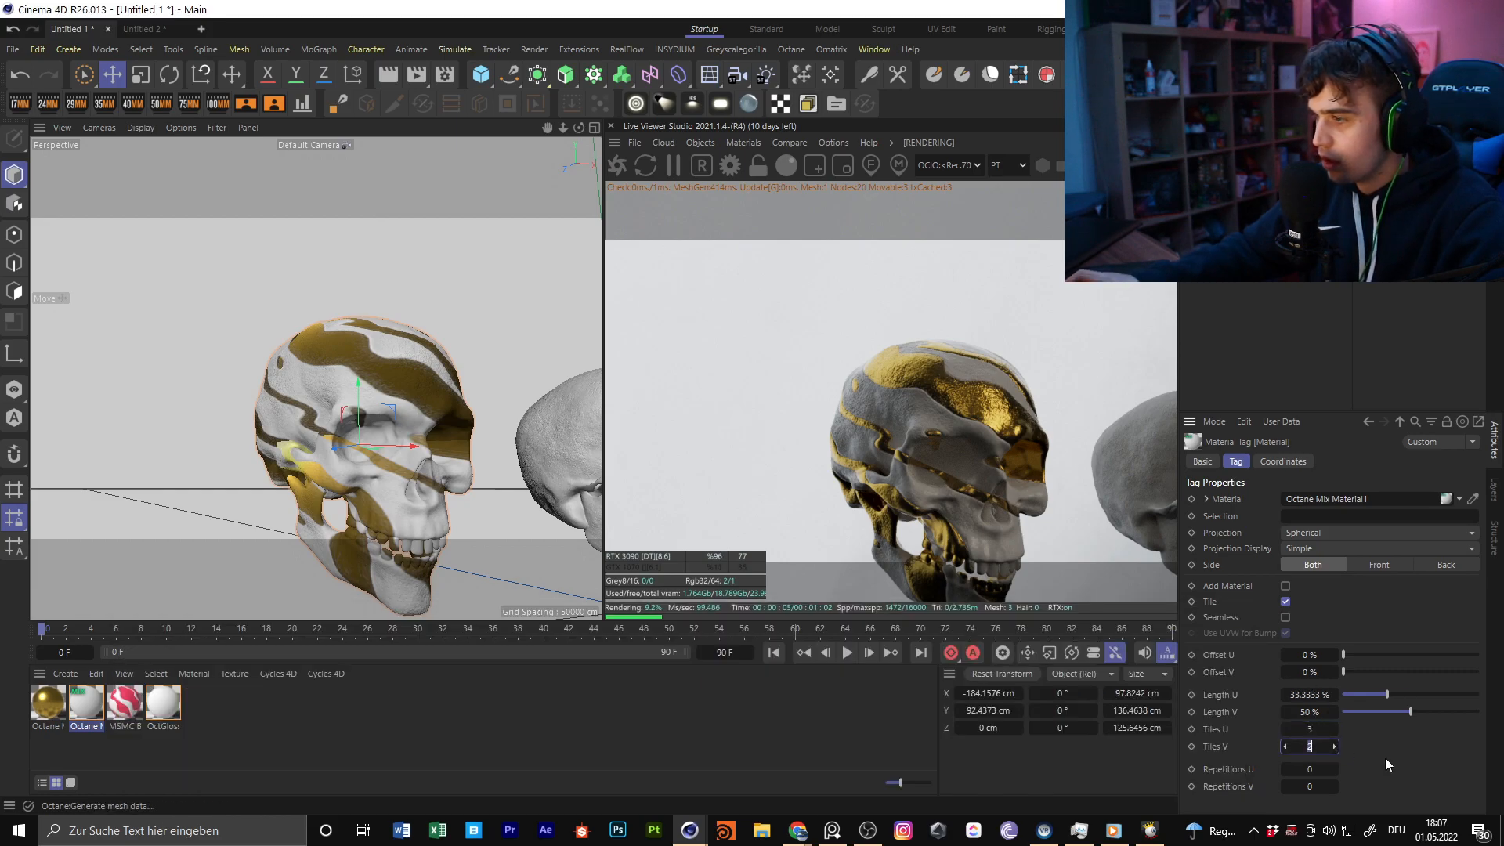
type("3")
key("Return")
left_click_drag(385, 308, 363, 367, "alt")
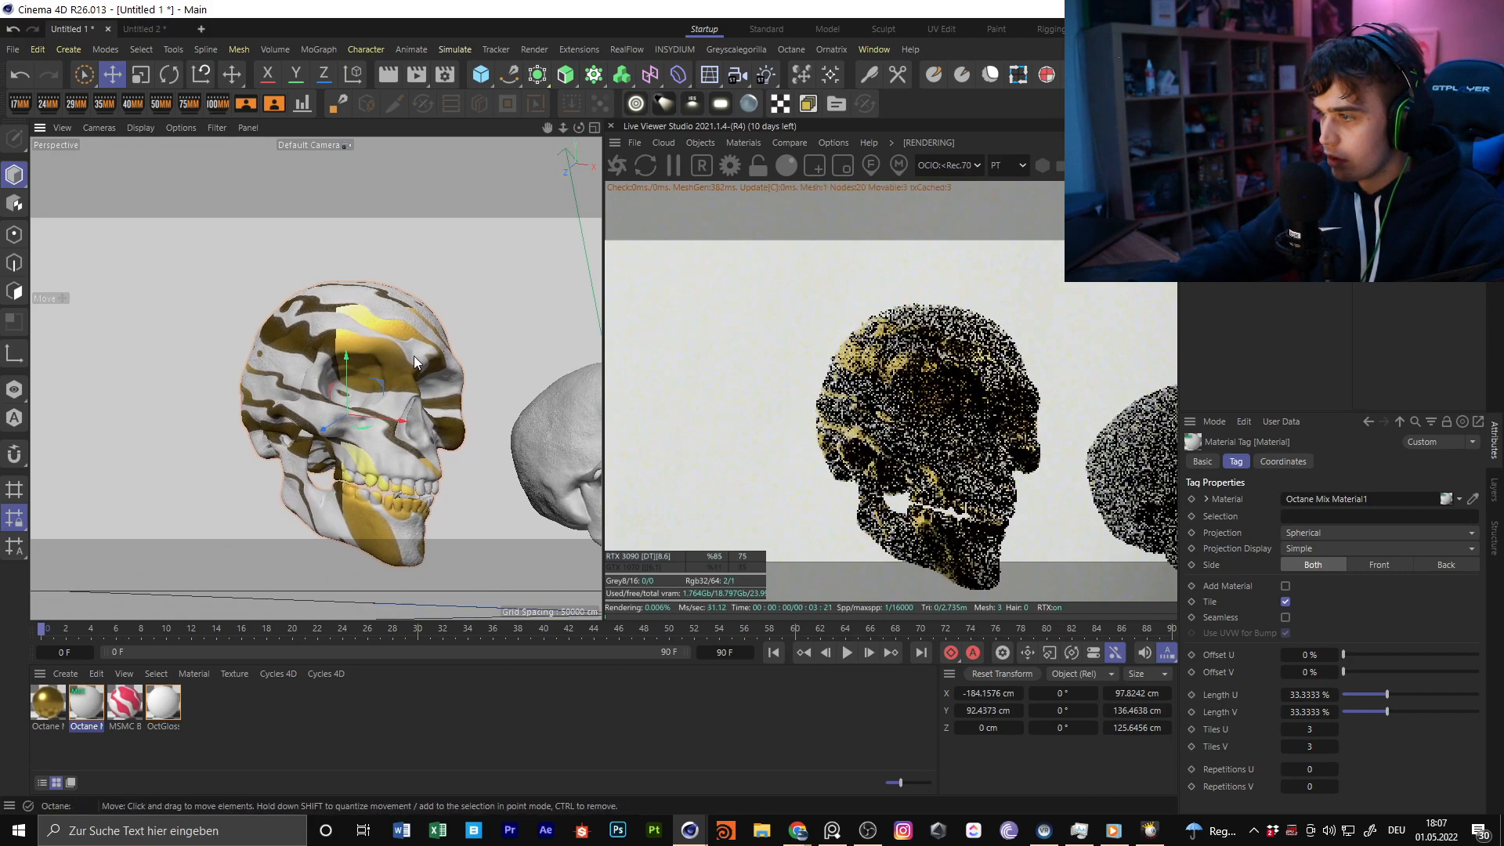
Enlarge the viewport and Live Viewer area by shrinking the timeline and material area
left_click(518, 628)
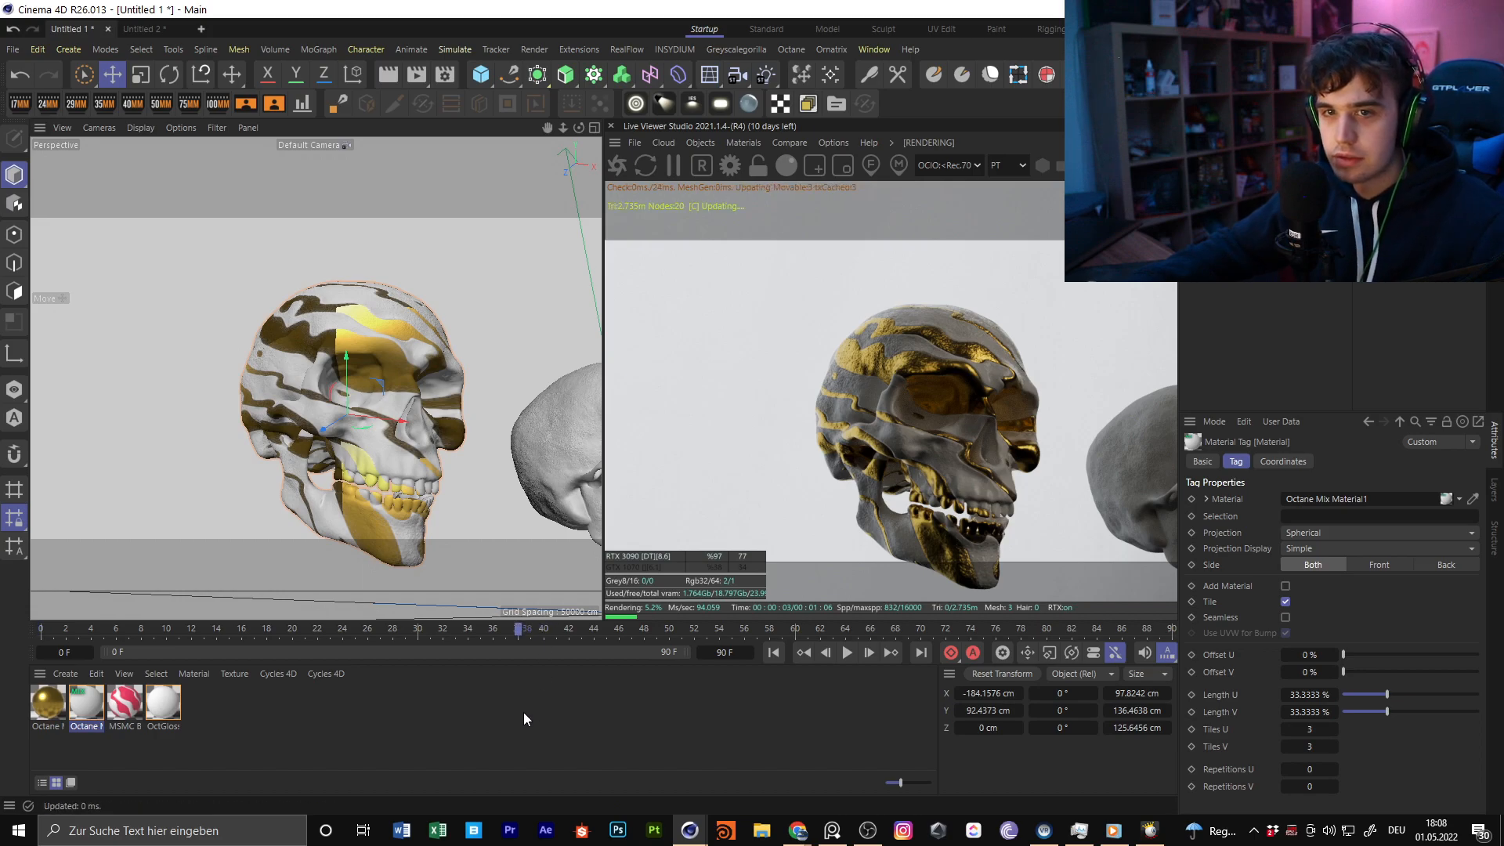
left_click_drag(541, 620, 577, 679)
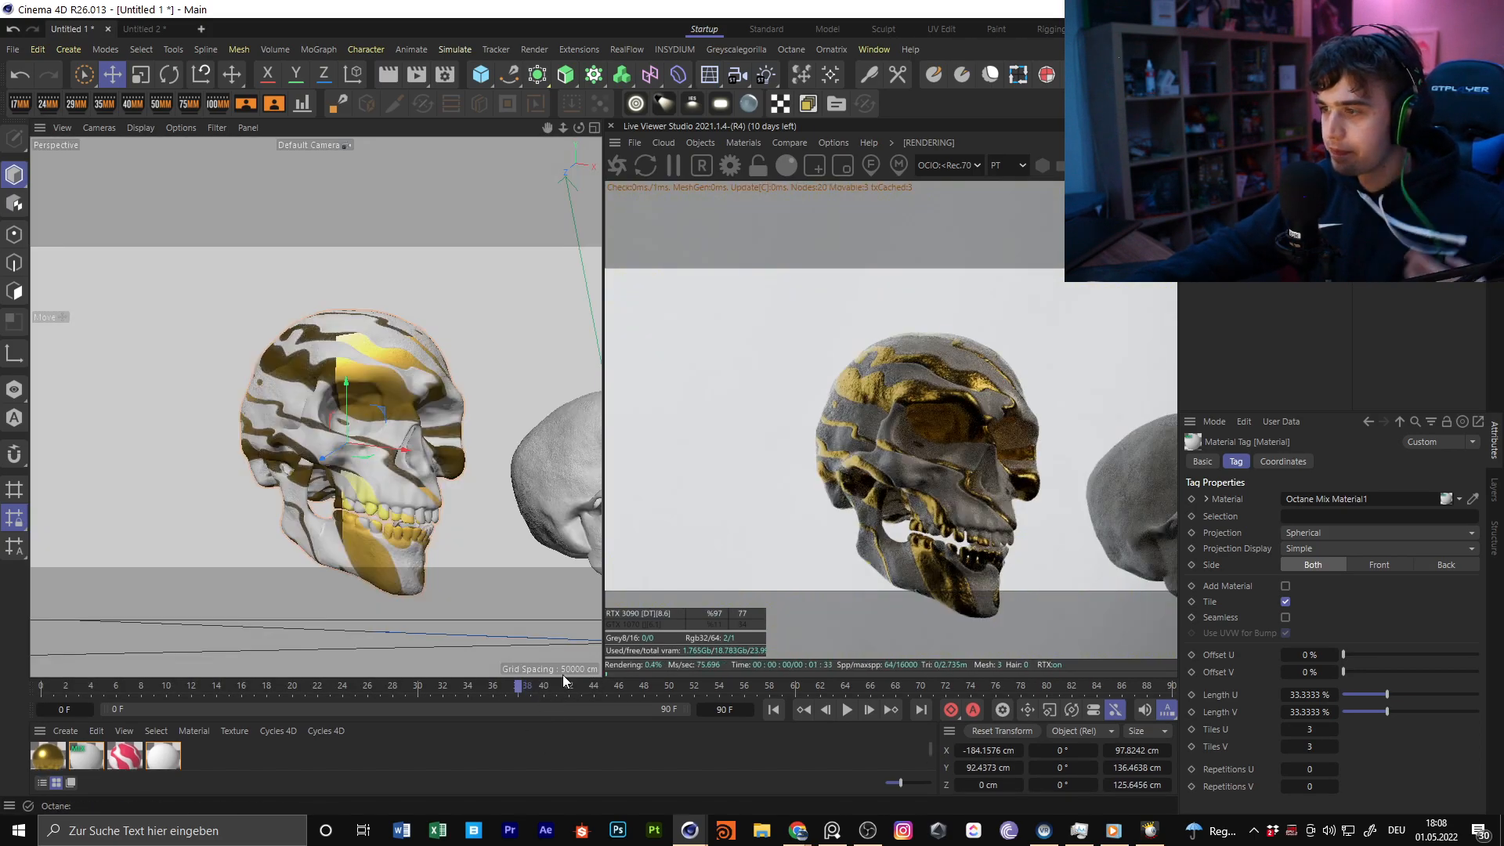
left_click_drag(462, 395, 400, 444, "alt")
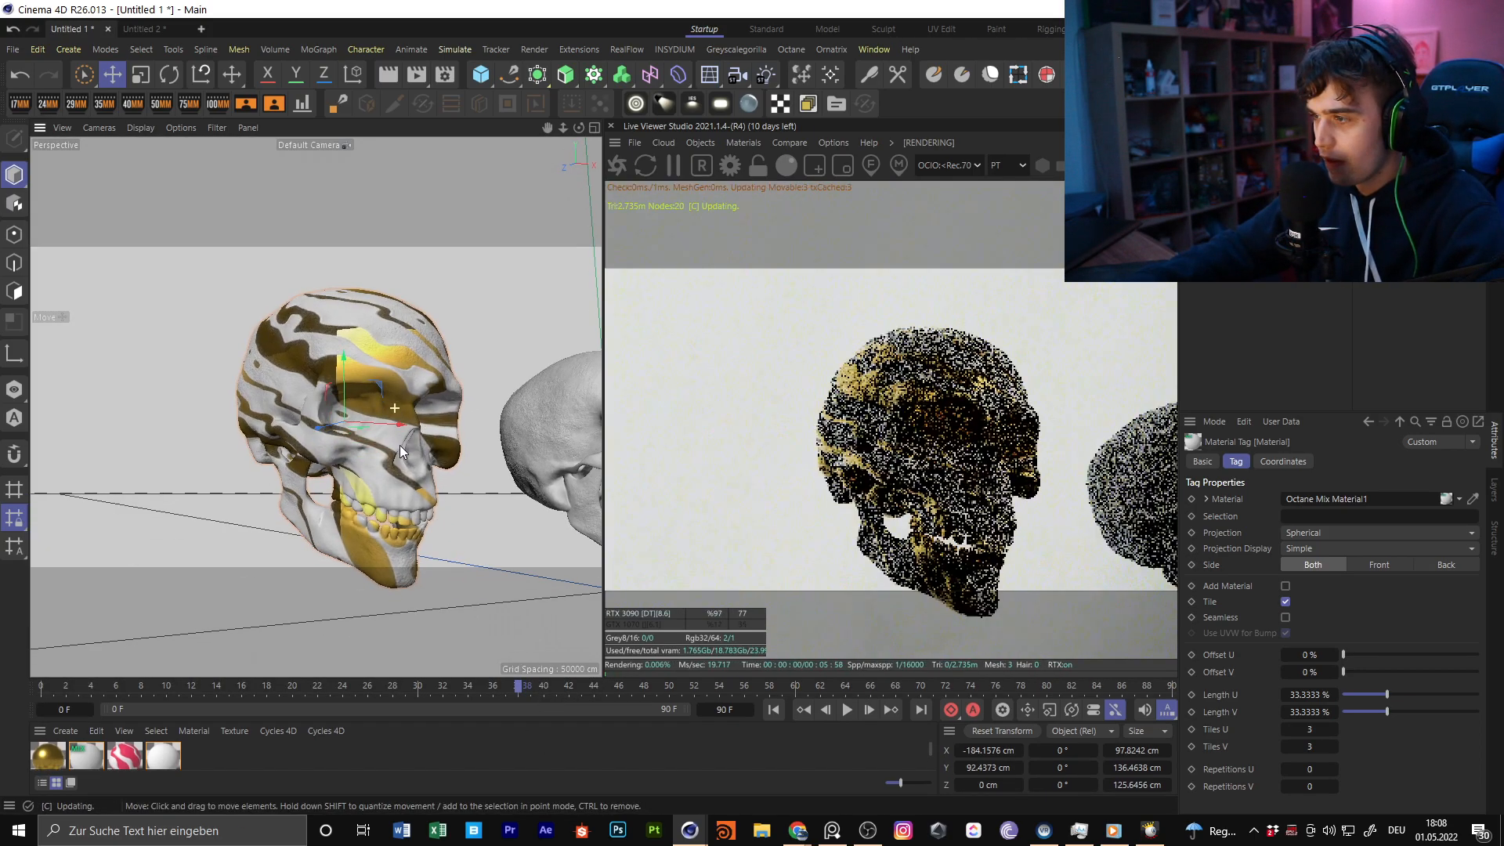
Examine the dark skull artwork with the neon halo on the reference image board, and put the board away
right_click_drag(1503, 416, 408, 448)
scroll(407, 448, "down", 4)
middle_click_drag(711, 399, 459, 424)
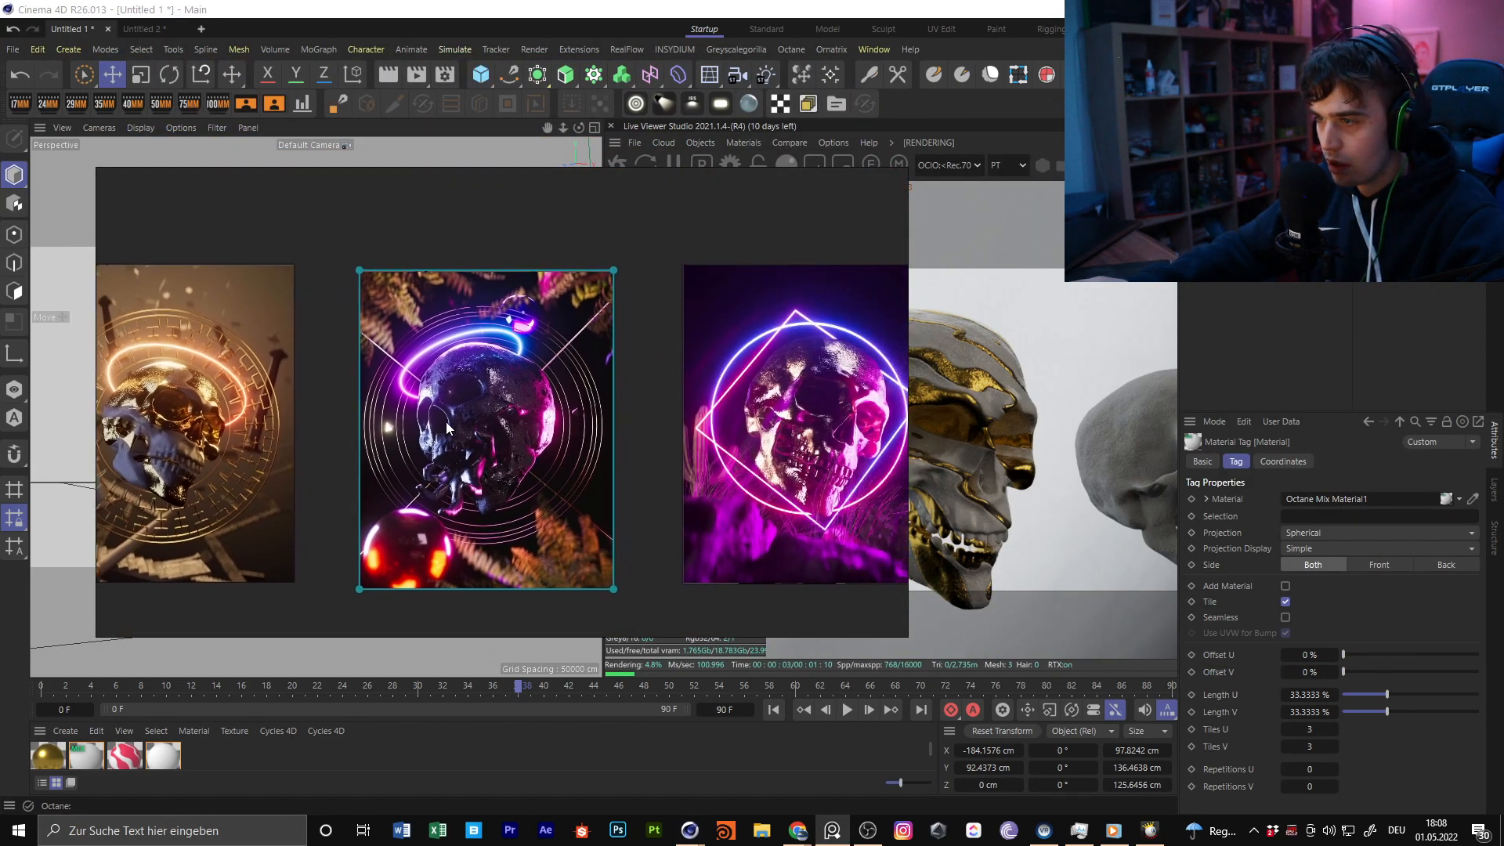
scroll(486, 403, "up", 7)
scroll(453, 364, "down", 2)
middle_click_drag(438, 362, 546, 323)
scroll(546, 328, "down", 2)
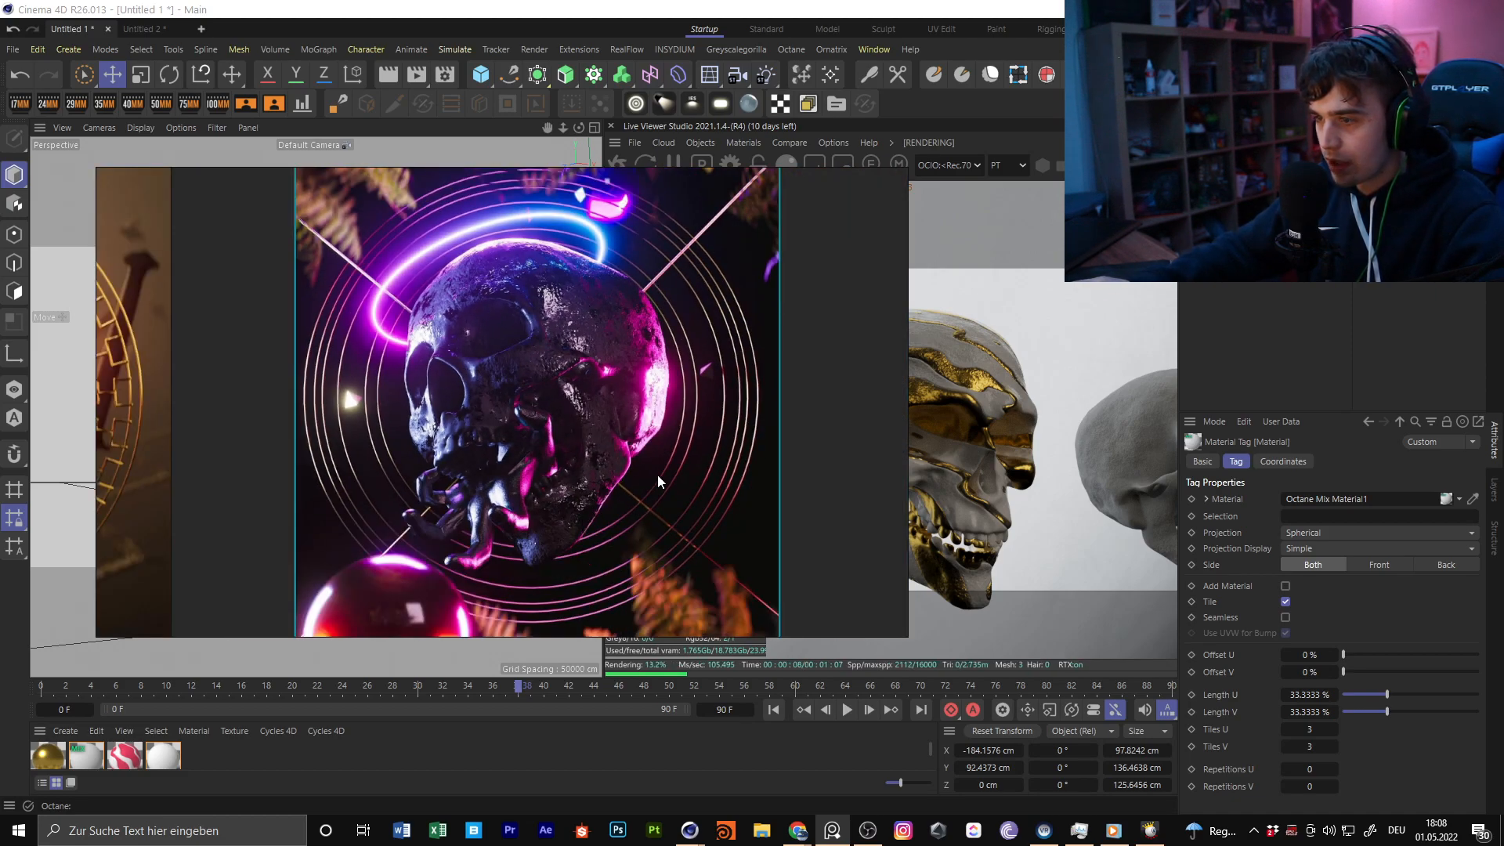
key("ctrl+m")
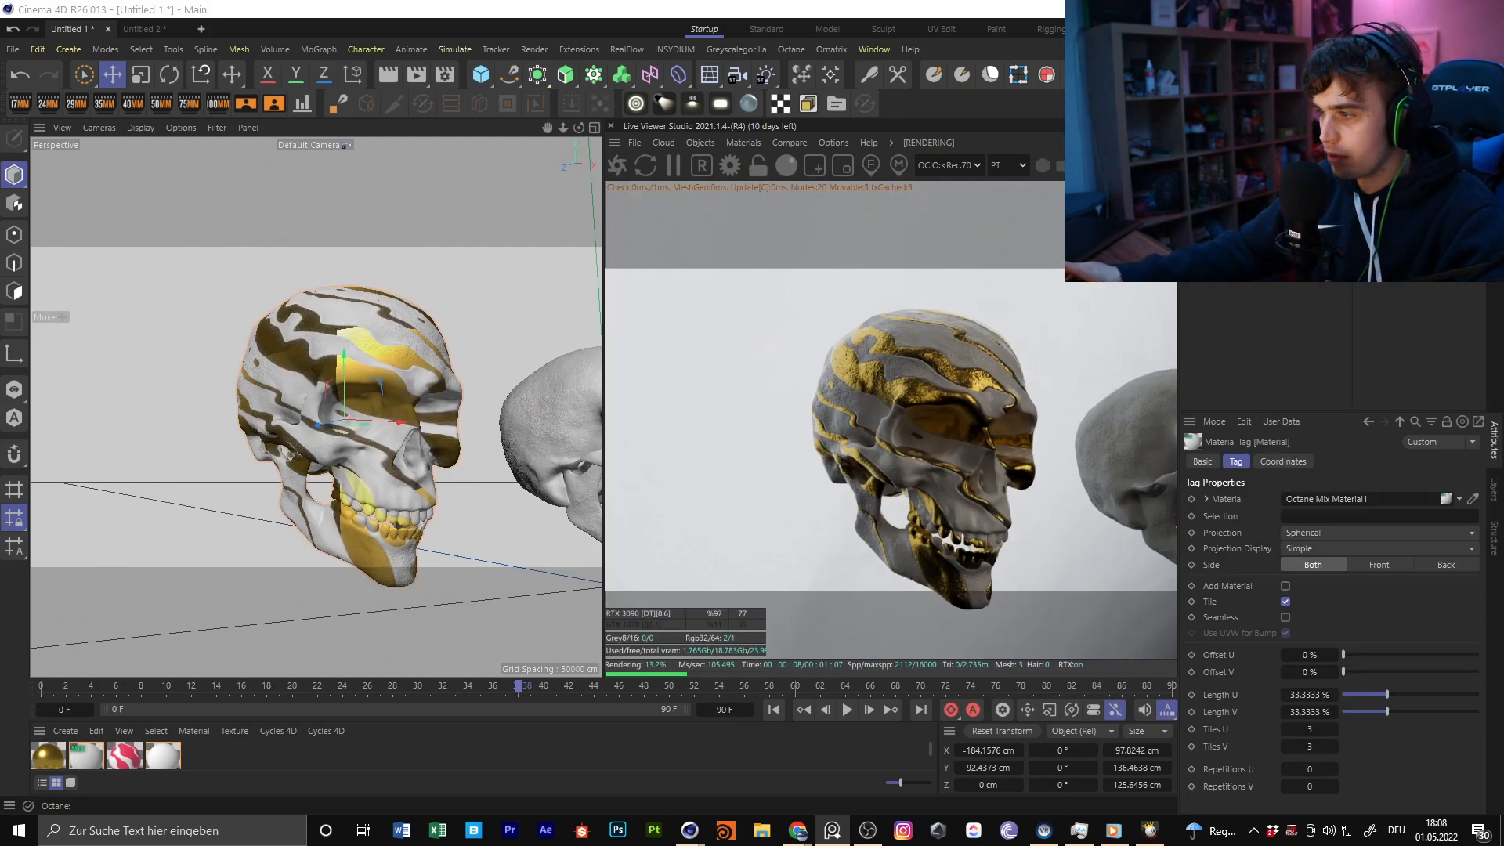
Create a new Octane glossy material and apply it to the open-jawed skull
left_click_drag(475, 384, 300, 397, "alt")
middle_click_drag(469, 392, 235, 403, "alt")
left_click(743, 143)
mouse_move(791, 252)
left_click(917, 242)
scroll(324, 462, "up", 3)
left_click_drag(49, 756, 328, 358)
Open OctGlossy2's node graph and resize the node editor so that the rendered skull stays in view
double_click(52, 757)
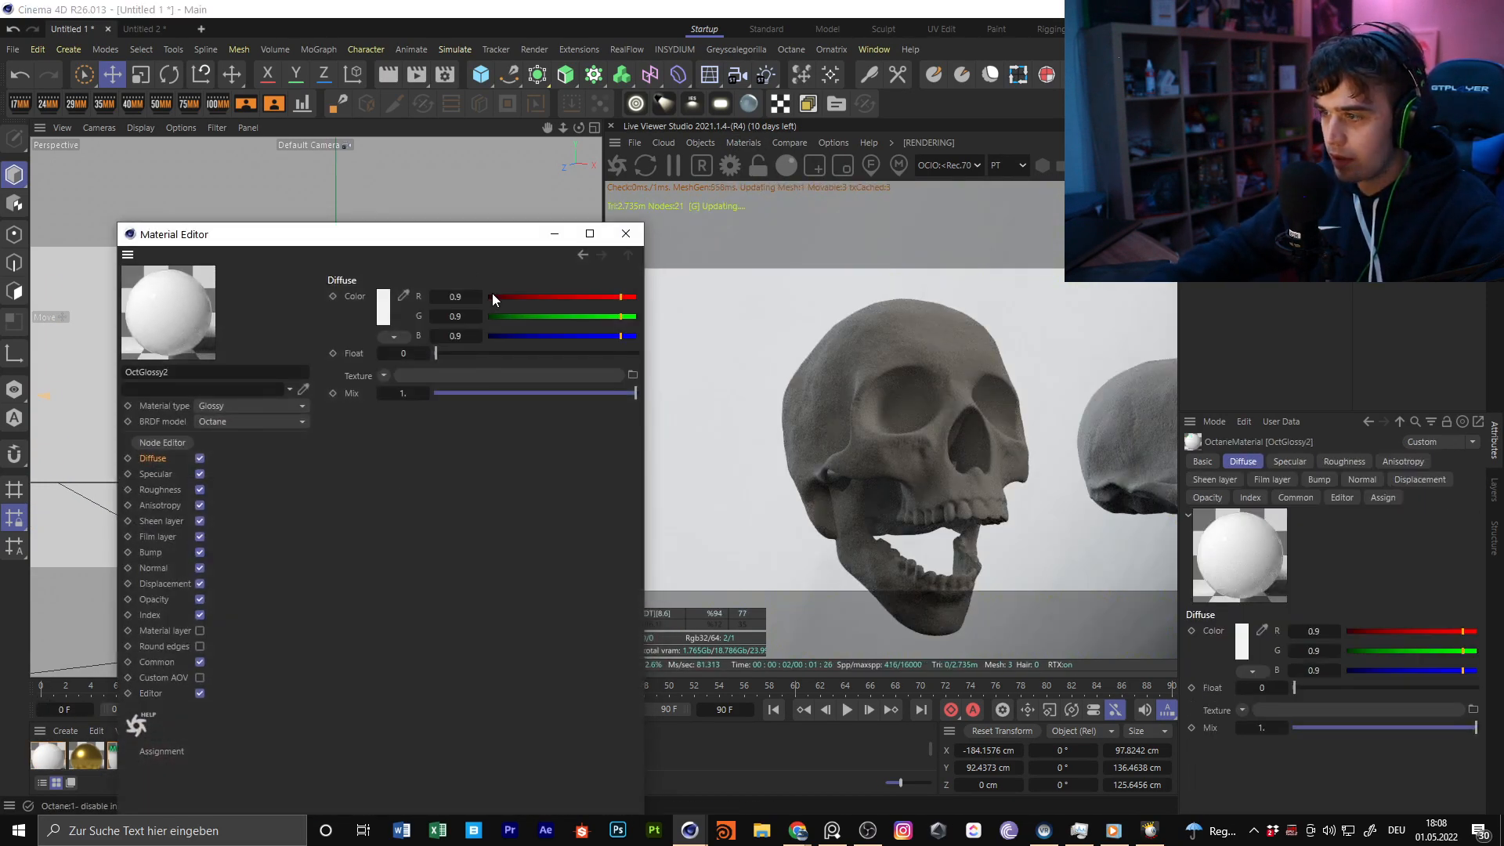
left_click(162, 443)
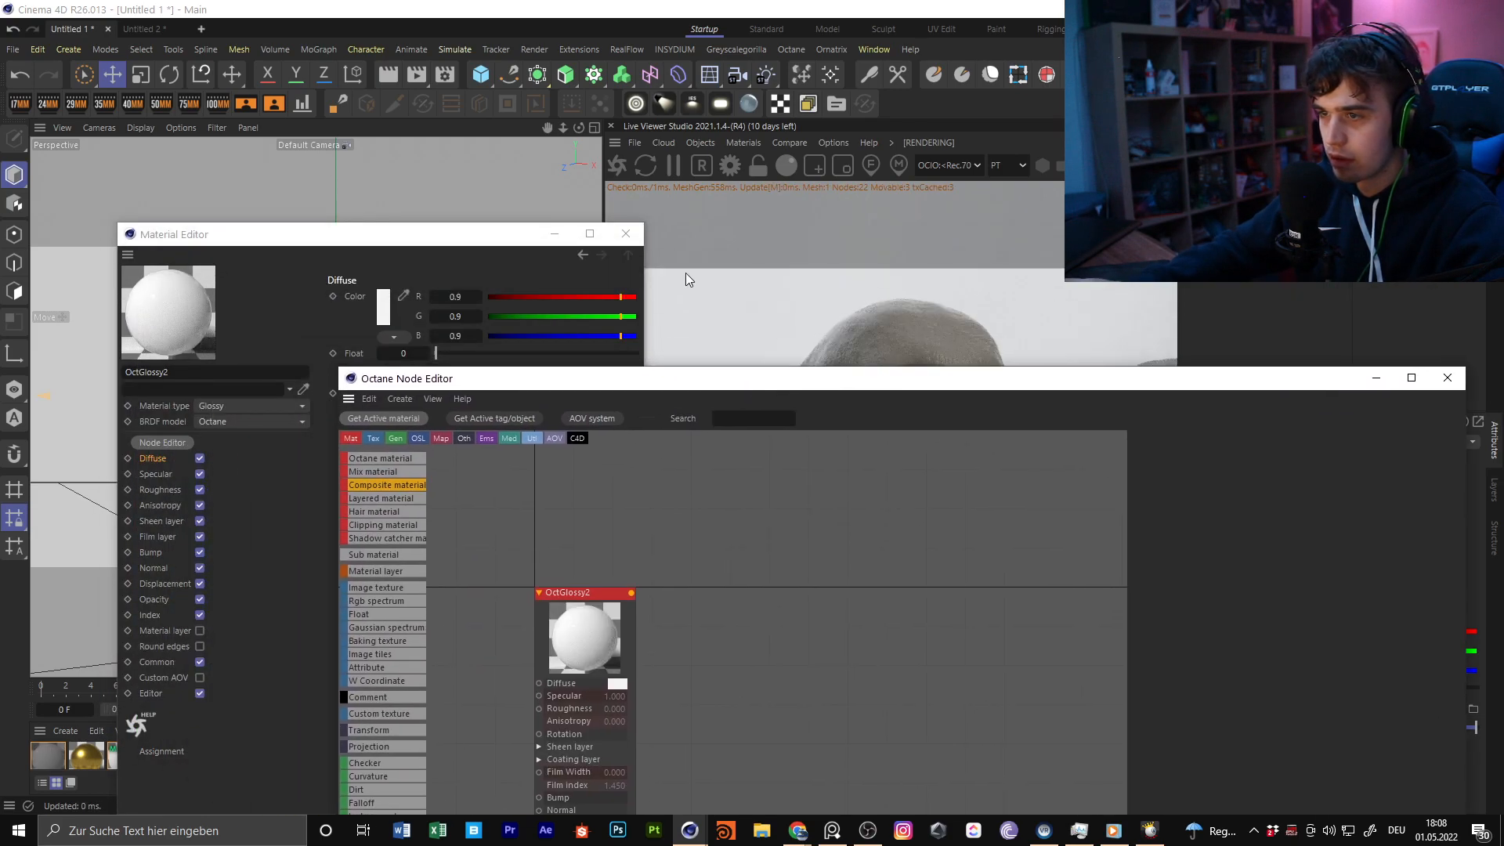
left_click_drag(476, 389, 215, 111)
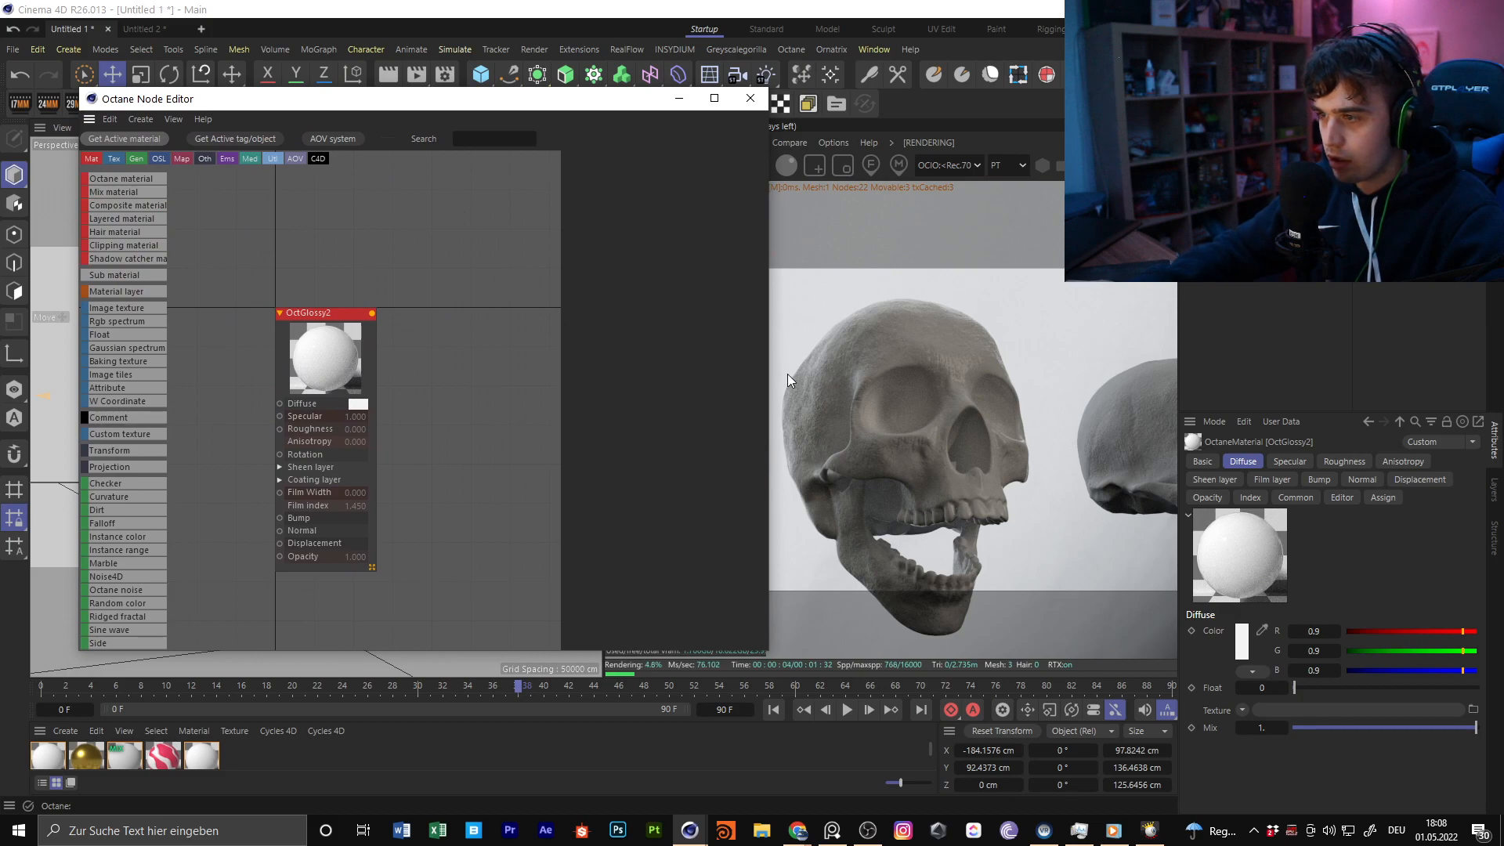
left_click_drag(773, 376, 593, 376)
Add an Rgb spectrum node to OctGlossy2's graph and connect it to the Diffuse input
left_click(496, 137)
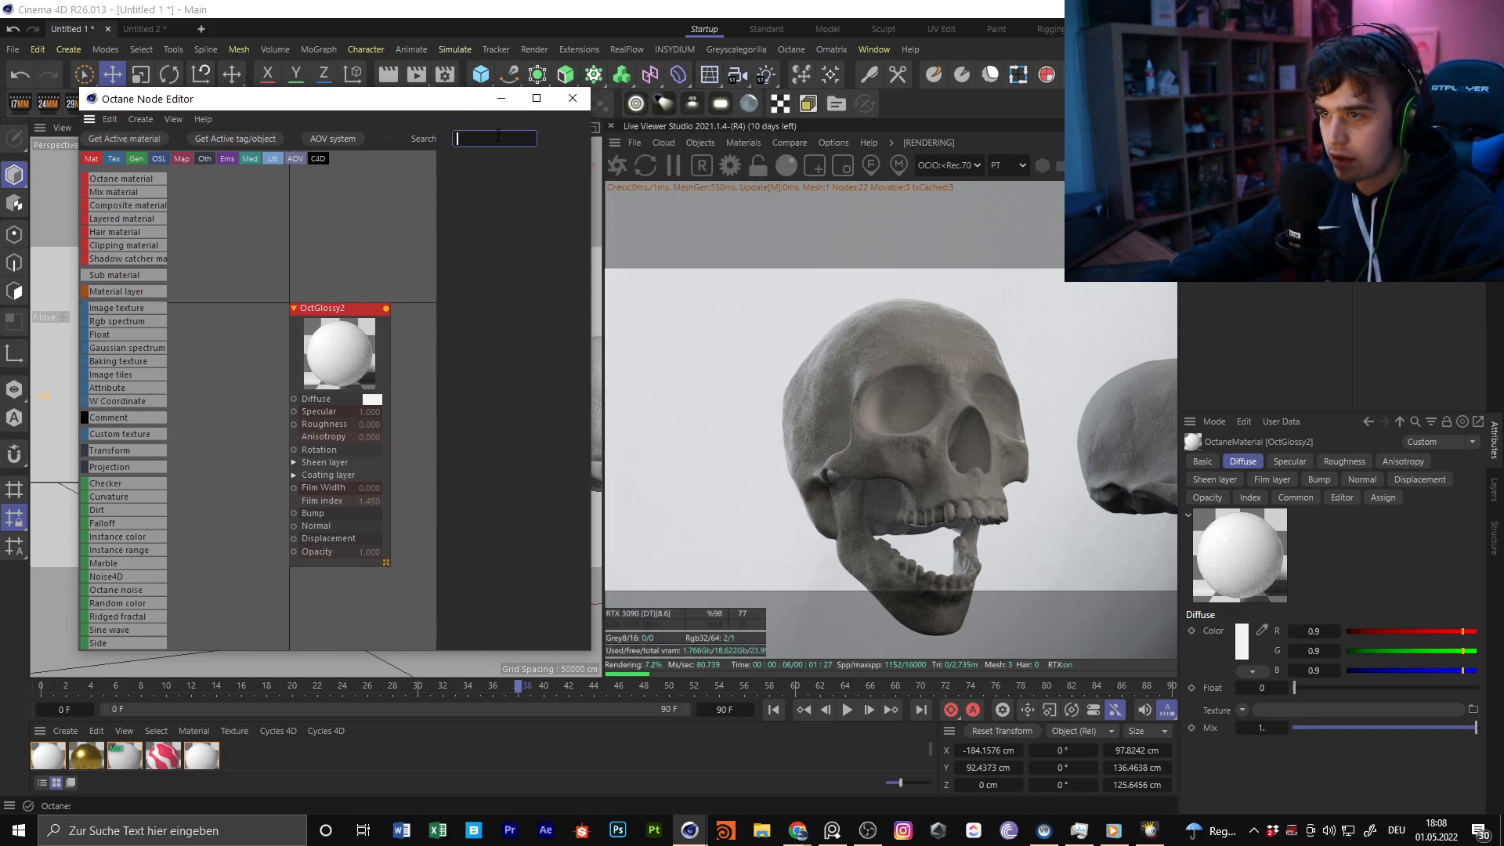
type("rgb")
left_click_drag(117, 179, 237, 317)
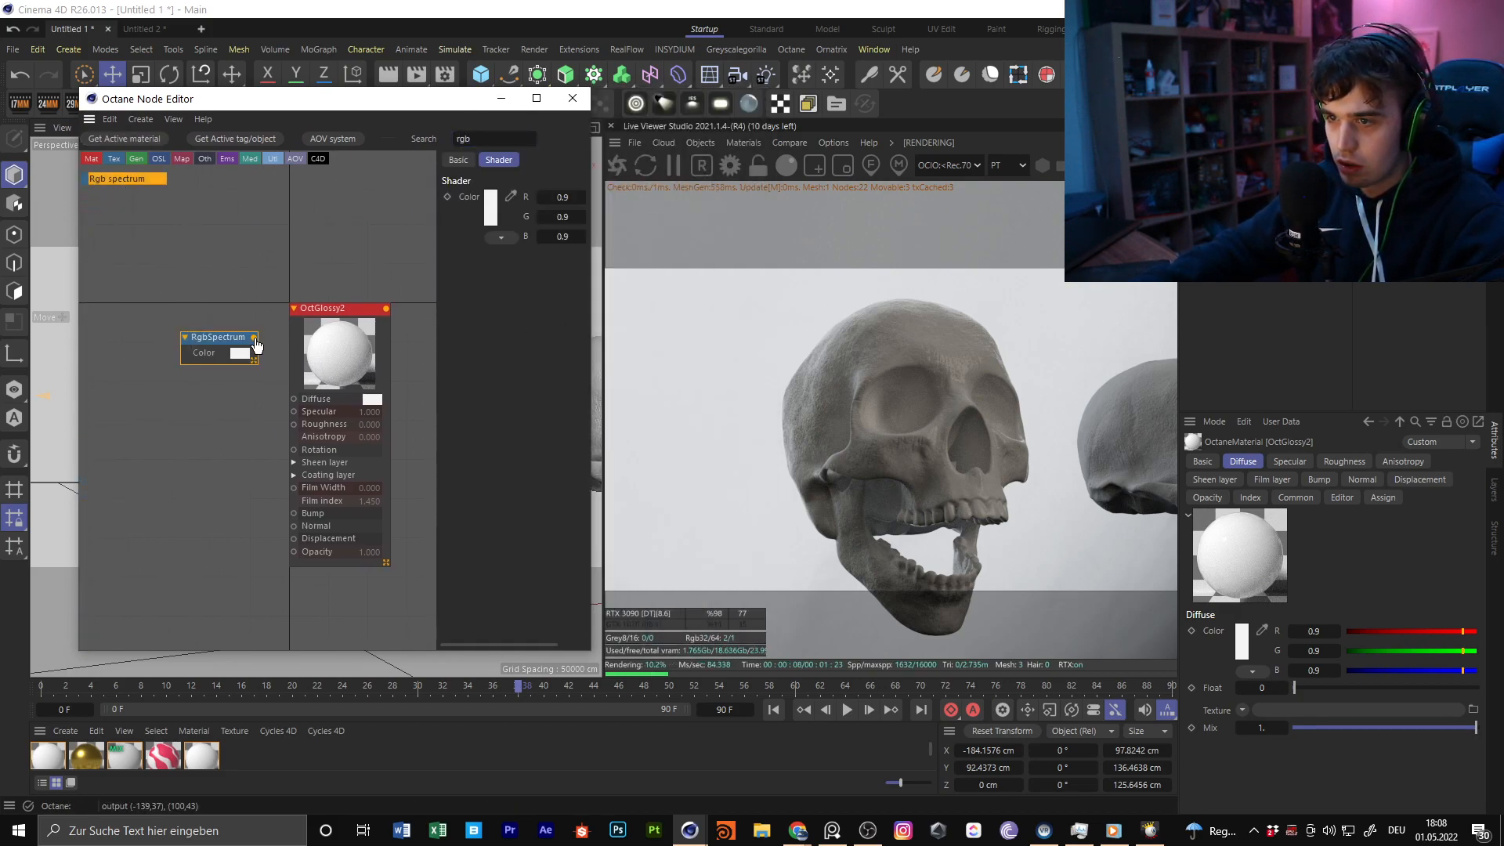
left_click_drag(294, 403, 294, 401)
Set the RgbSpectrum node's color to near black, with R, G and B at 0.048743
left_click(491, 208)
mouse_move(369, 352)
left_mouse_down()
mouse_move(336, 409)
mouse_move(336, 382)
left_mouse_up()
left_click(645, 244)
Bring up OctGlossy2's Roughness settings and widen the node editor to show them fully
left_click(336, 345)
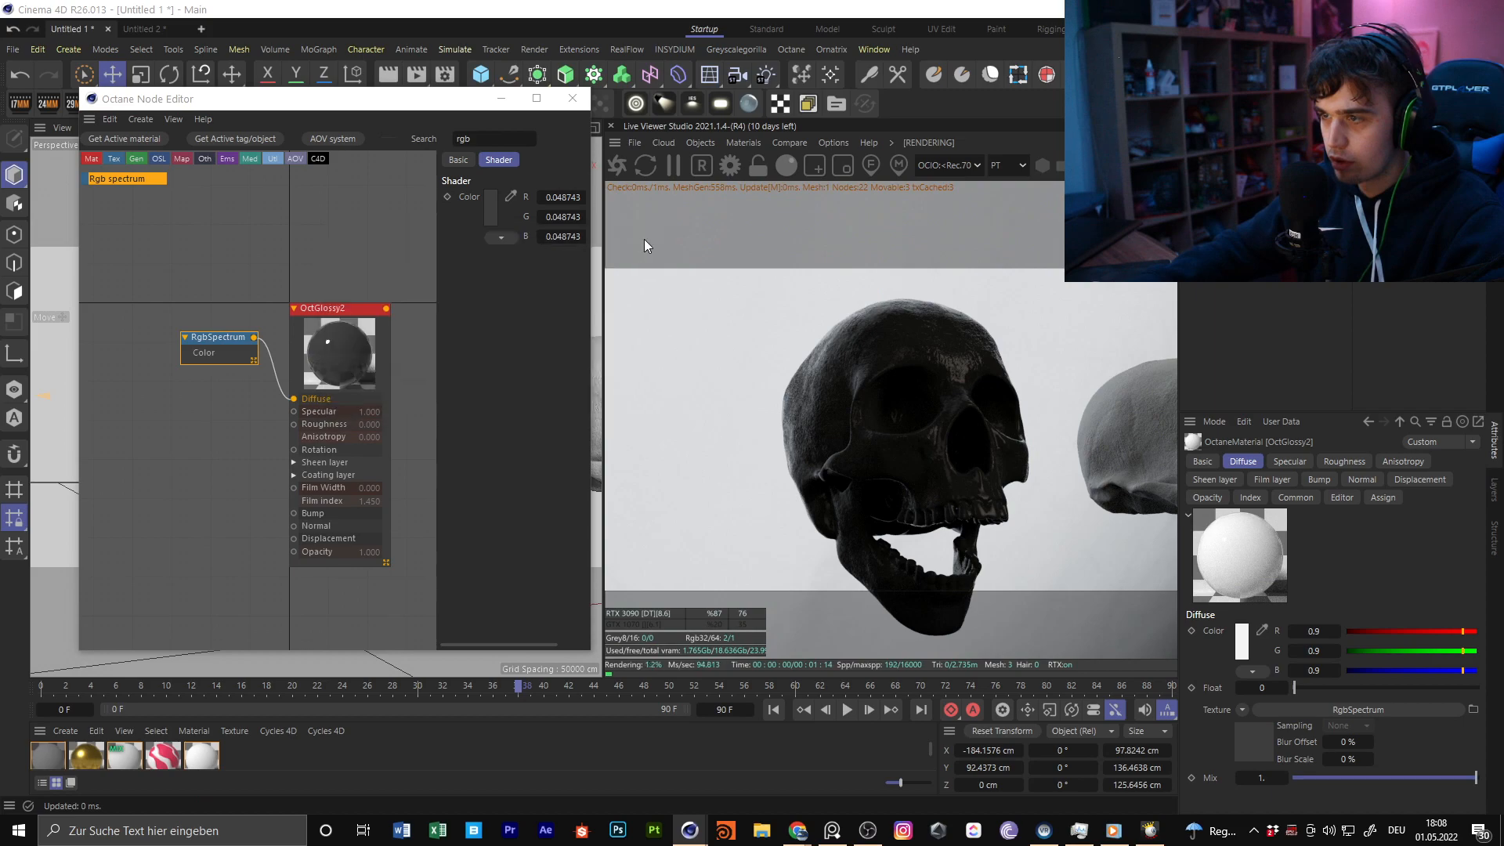
left_click(544, 159)
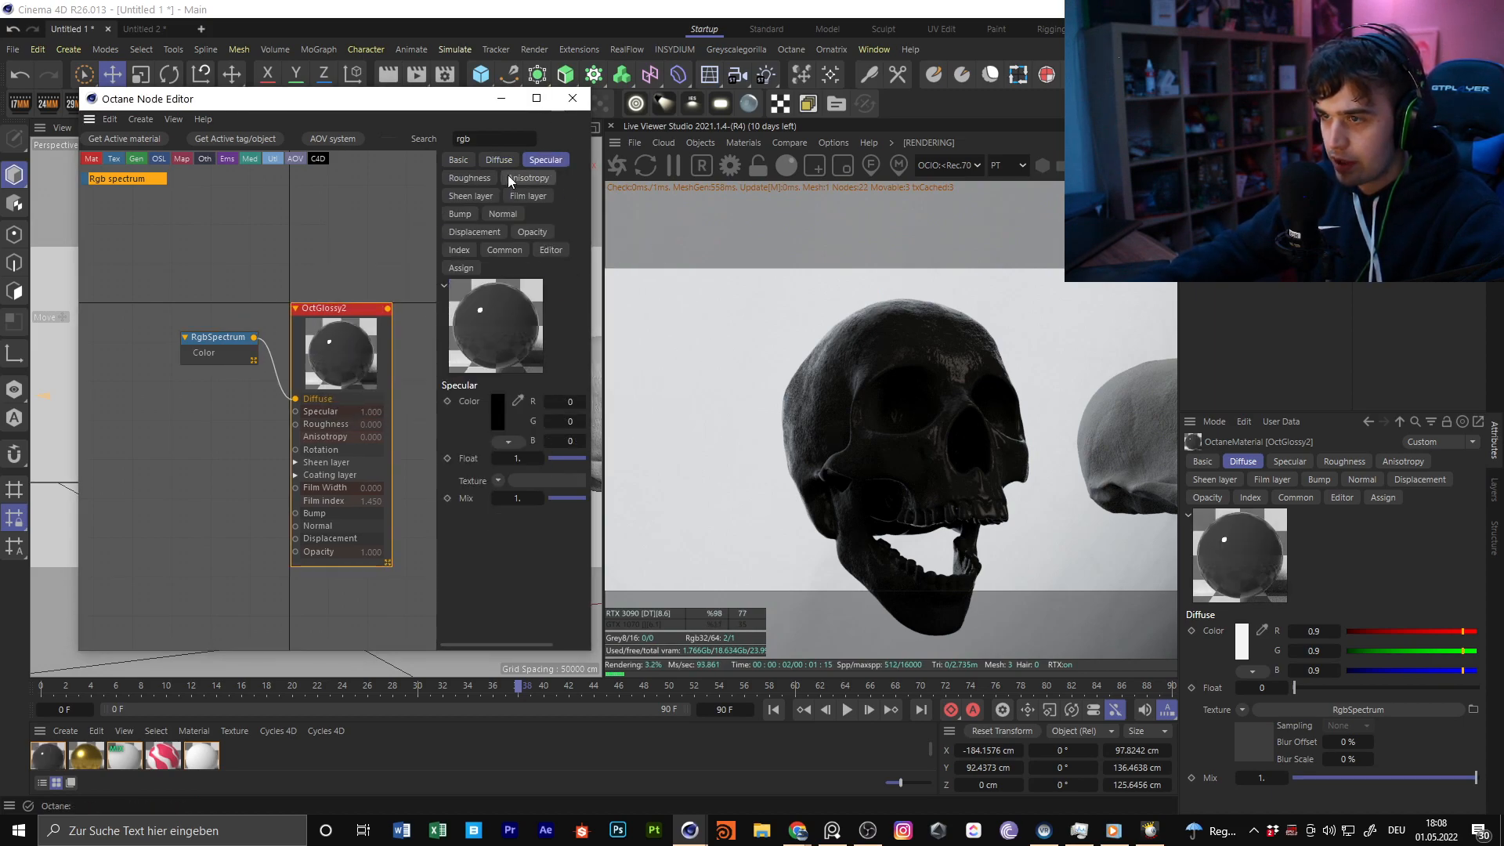
left_click(474, 178)
left_click_drag(593, 496, 720, 497)
middle_click_drag(436, 316, 373, 293)
left_click_drag(544, 109, 499, 101)
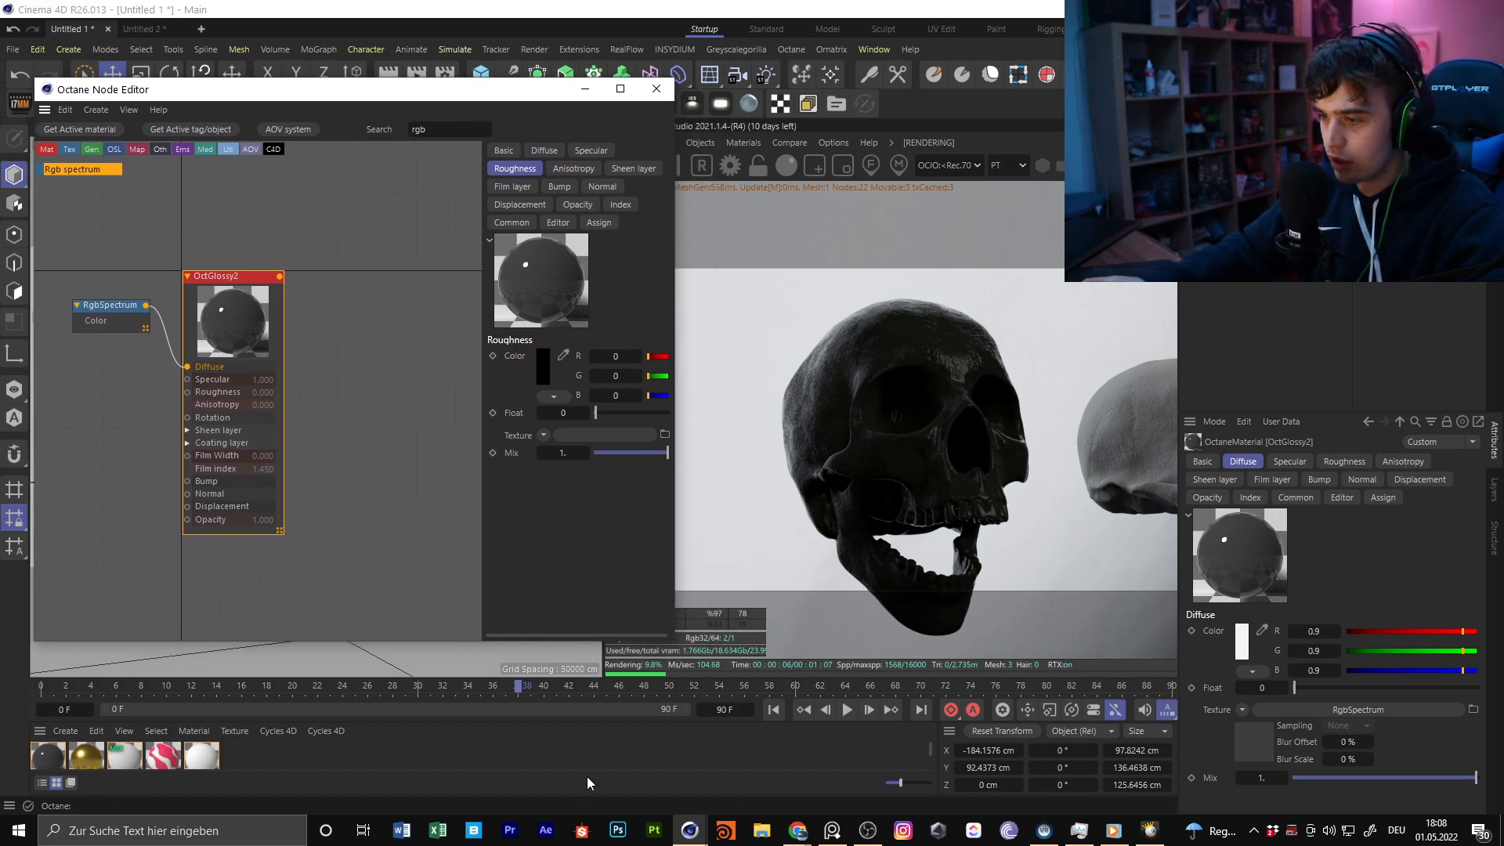
scroll(388, 414, "down", 2)
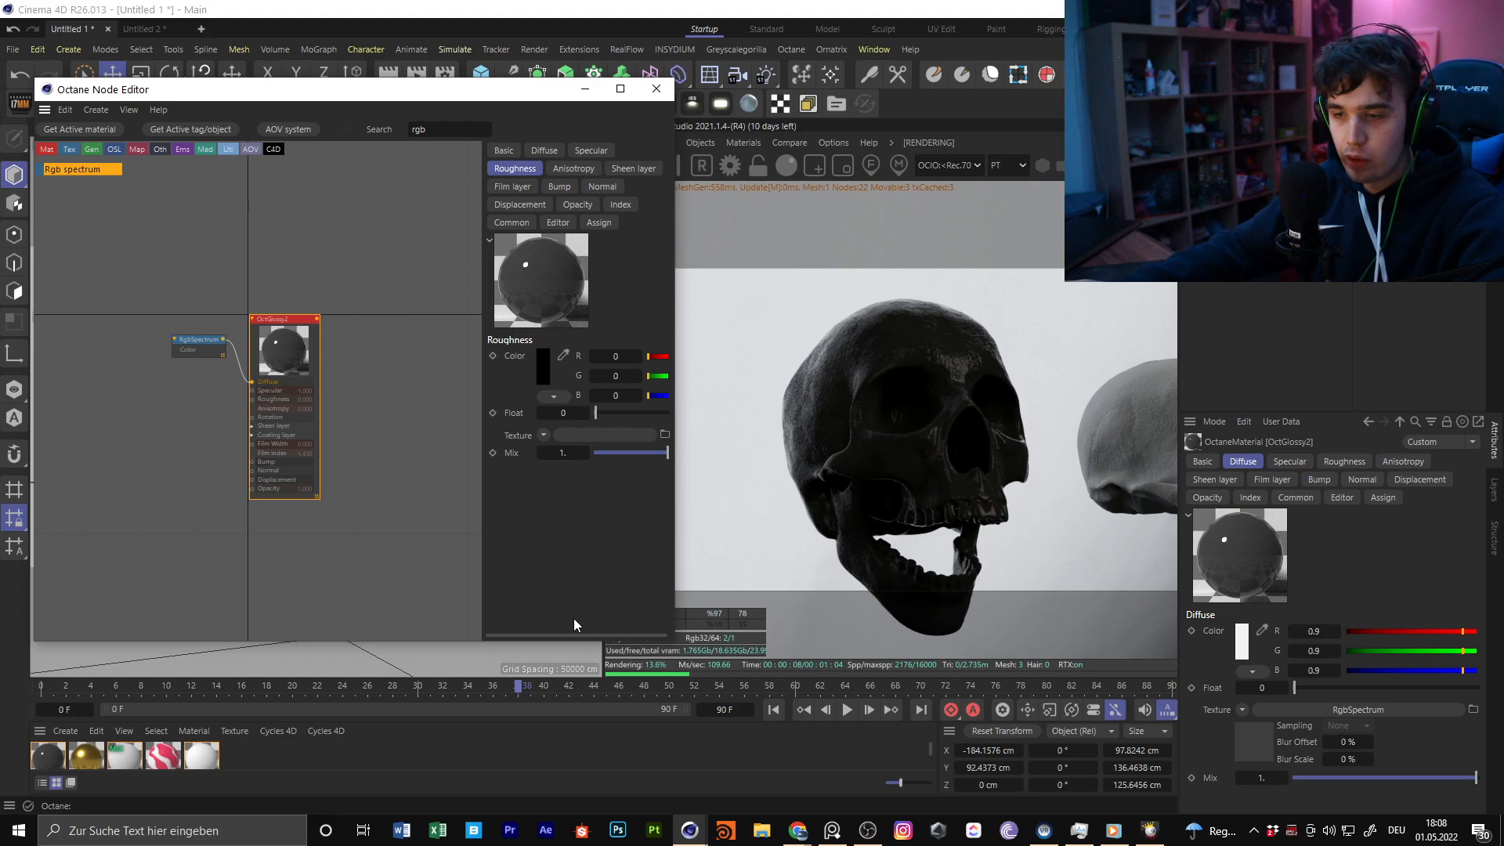
Switch to Quixel Bridge, dismiss its update notice and show the Imperfections category in the full-size window
left_click(473, 832)
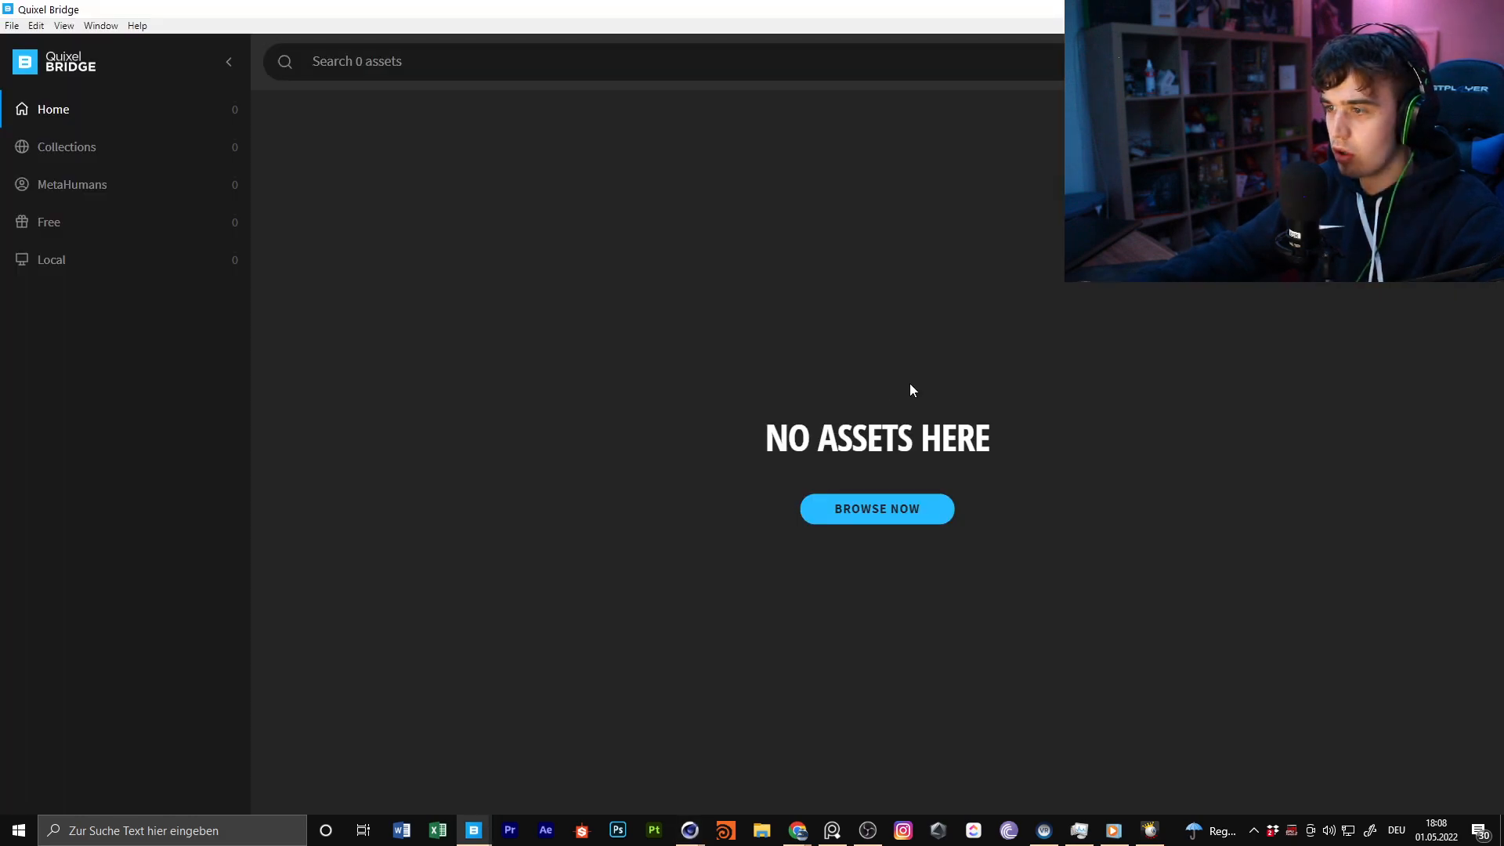
left_click_drag(1058, 10, 872, 536)
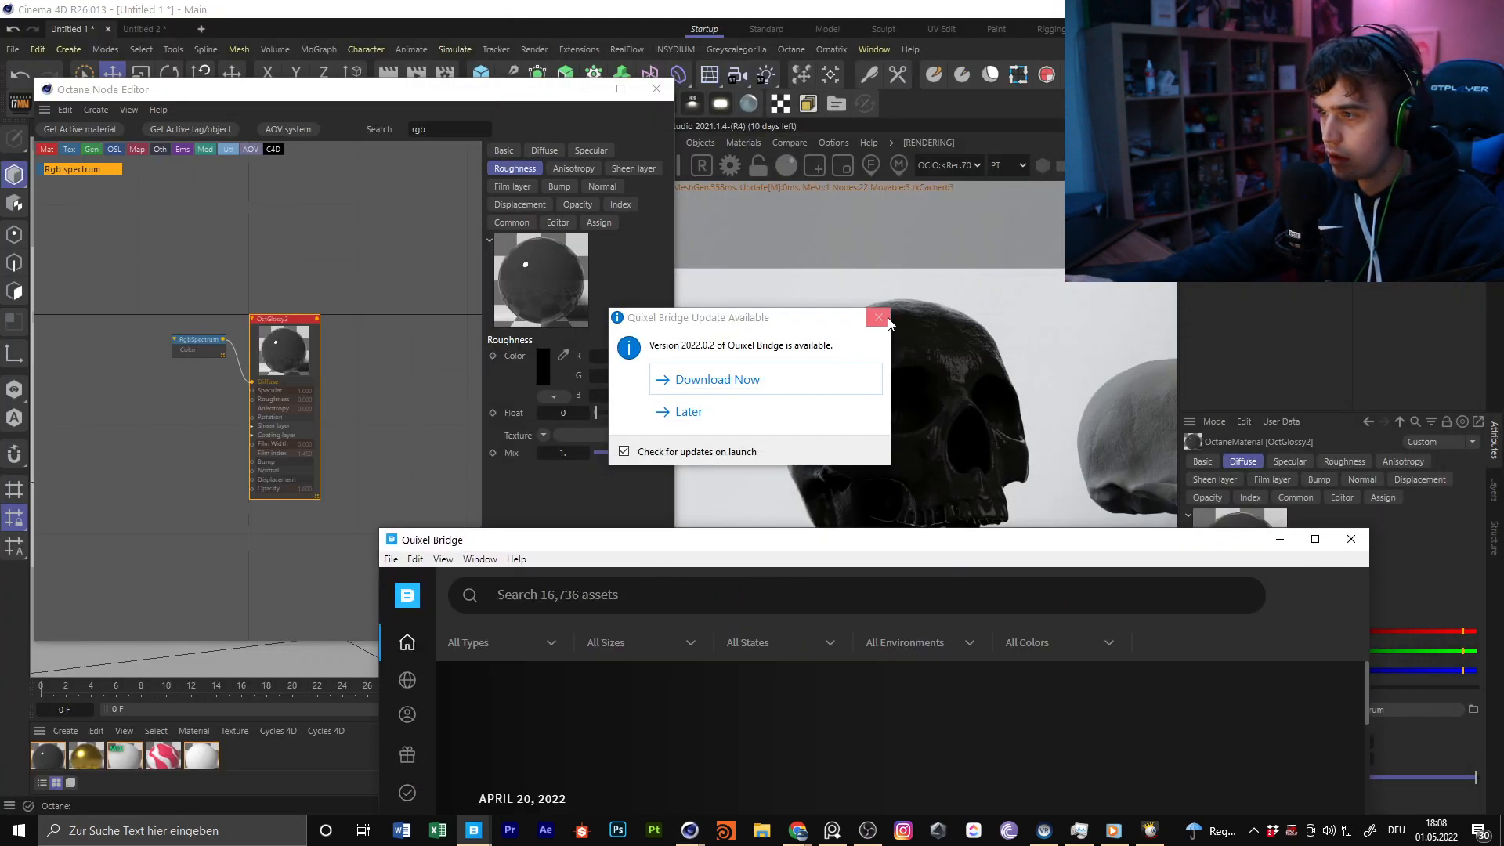
double_click(864, 549)
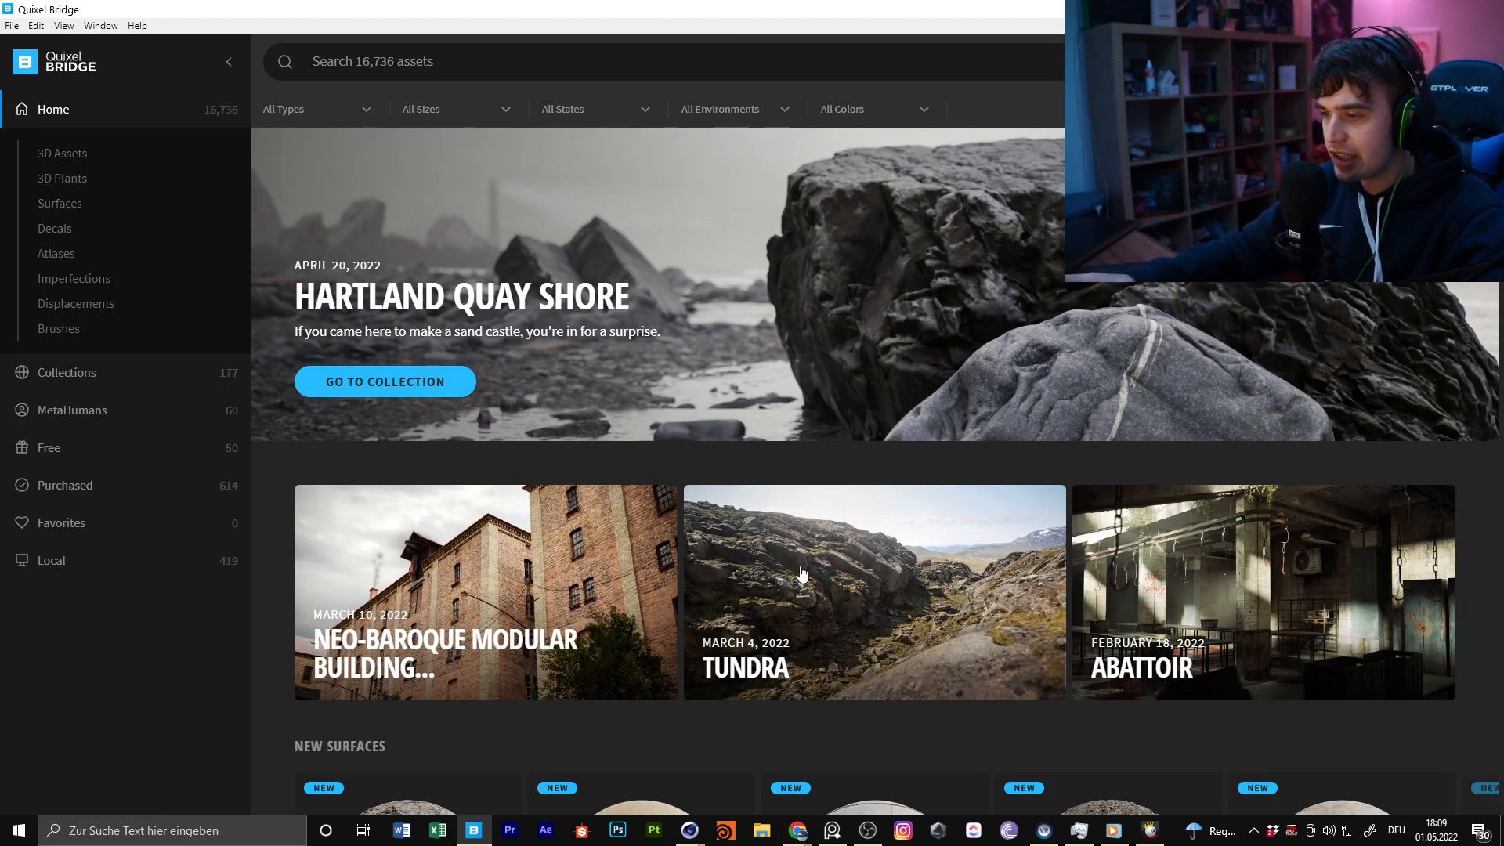
scroll(801, 552, "down", 6)
scroll(666, 524, "up", 3)
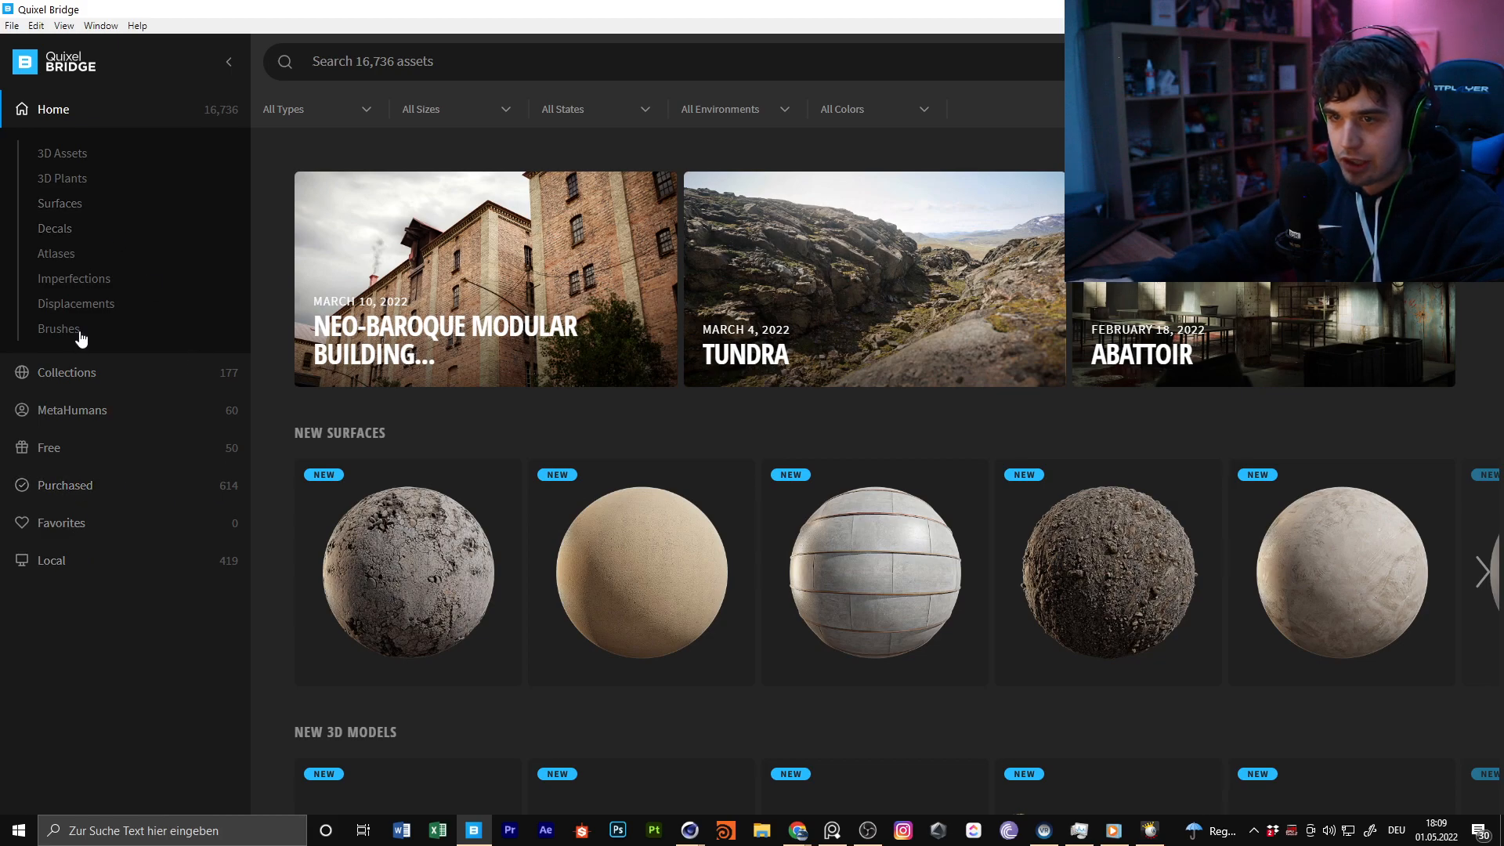
left_click(94, 289)
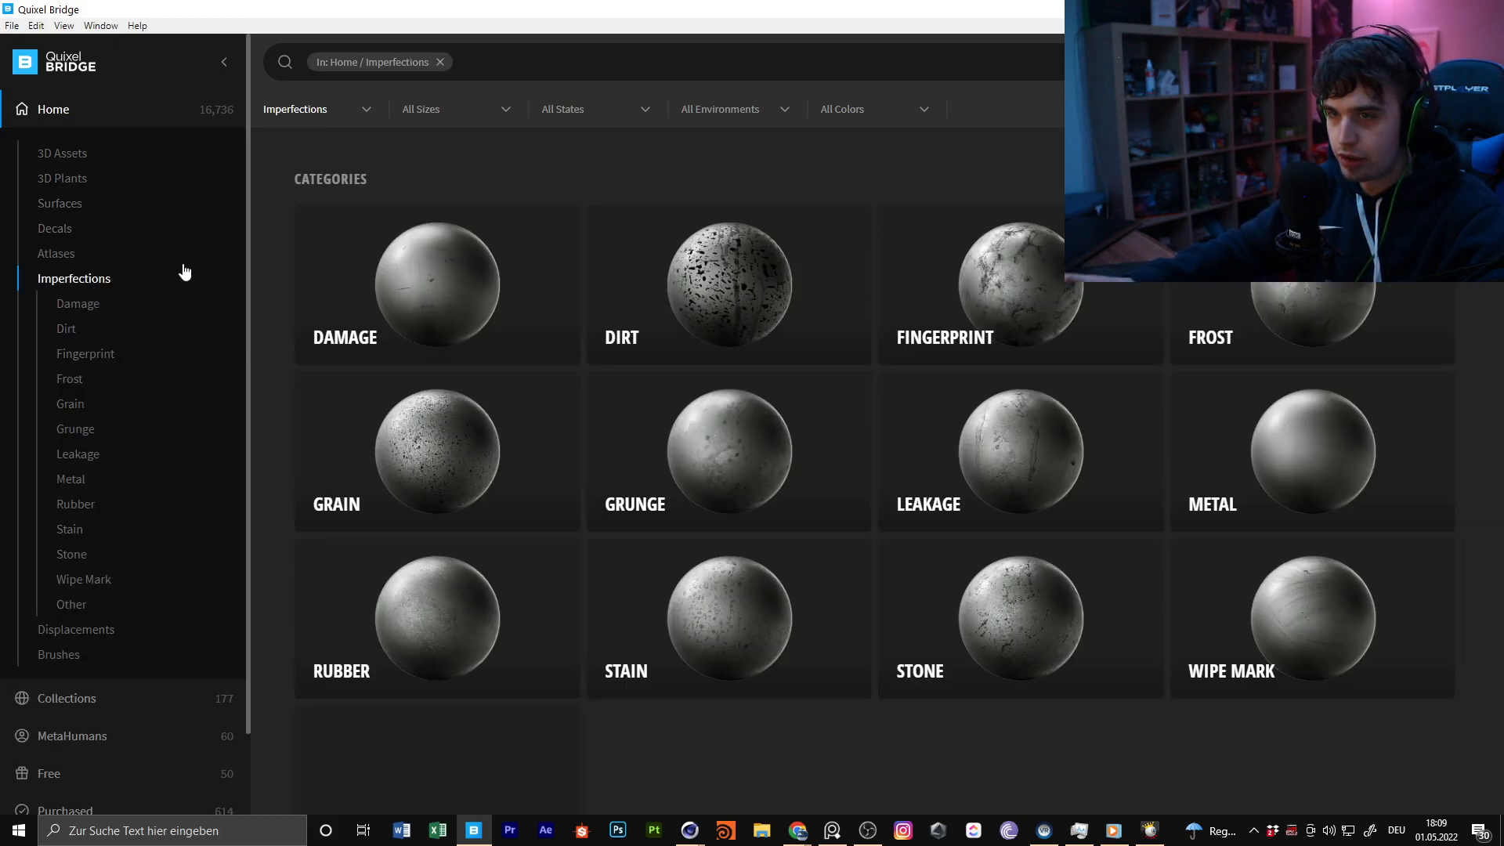
Download the first trending Grunge imperfection and a dark, cracked-looking Stains imperfection from the listing
scroll(1058, 451, "down", 8)
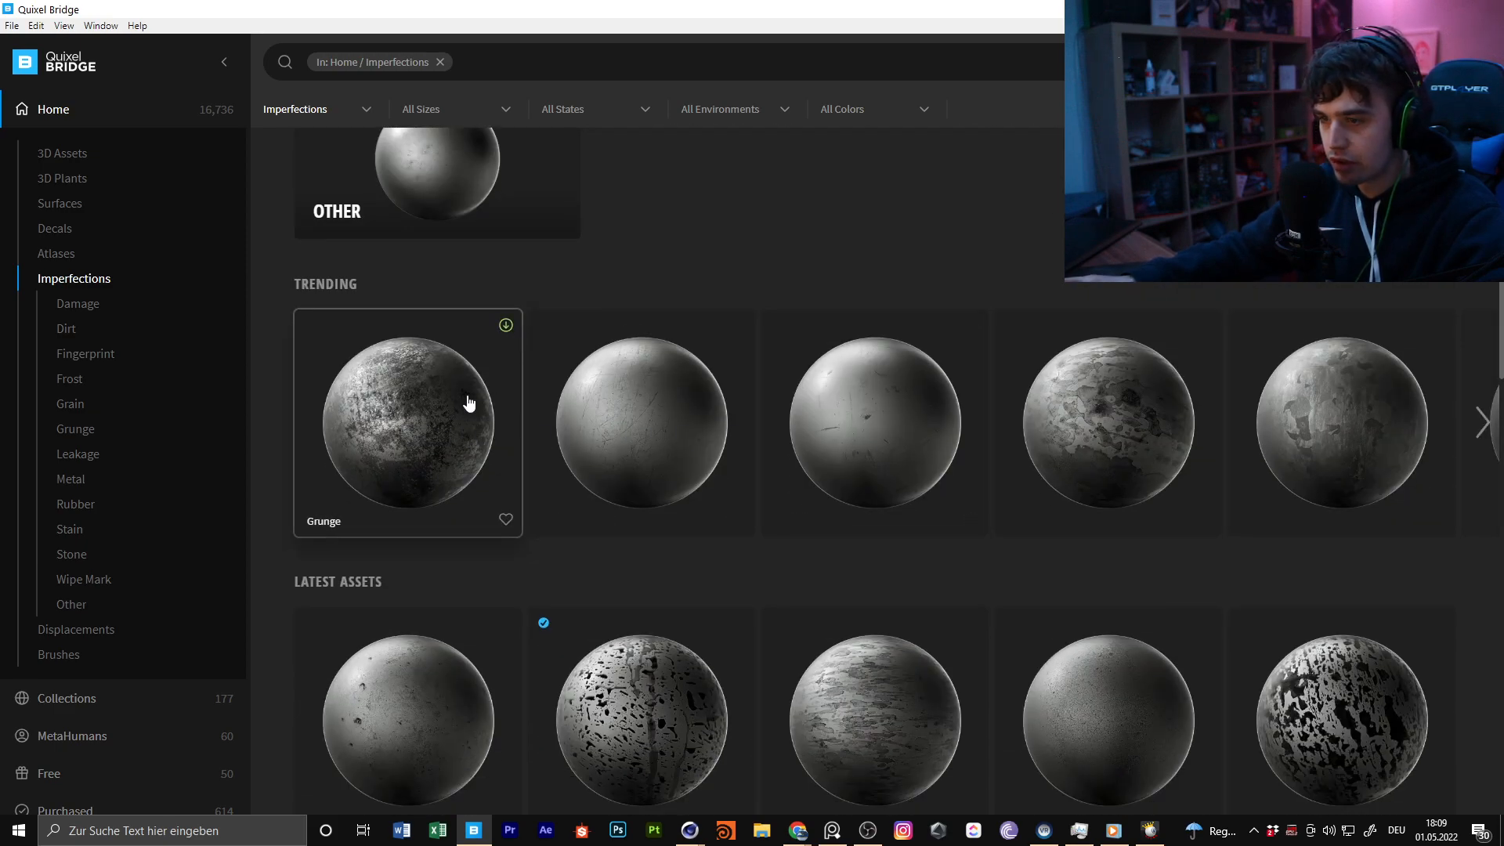
scroll(466, 403, "down", 5)
scroll(901, 511, "down", 5)
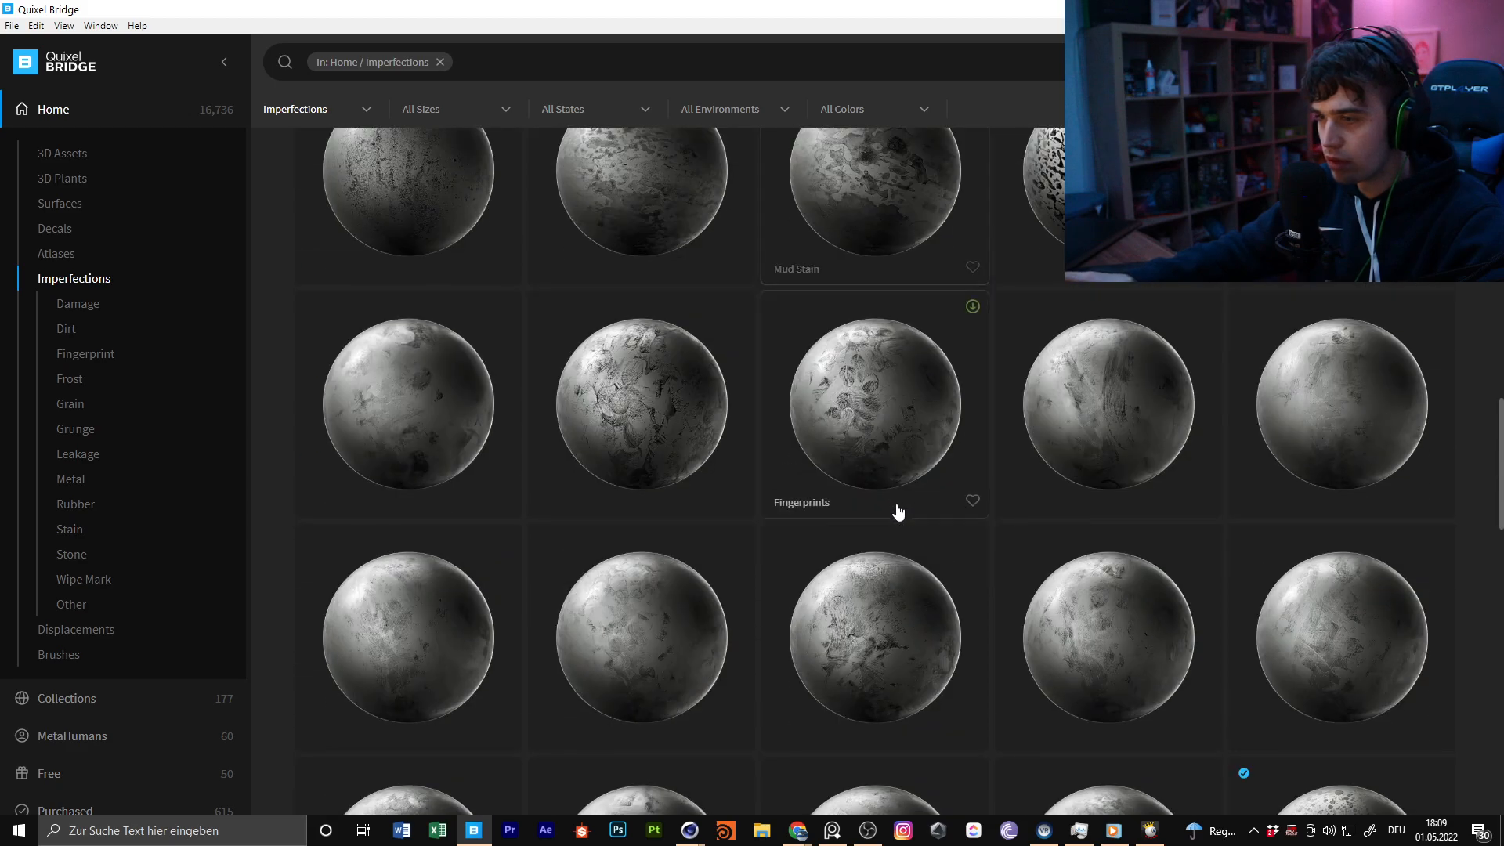
scroll(901, 510, "up", 8)
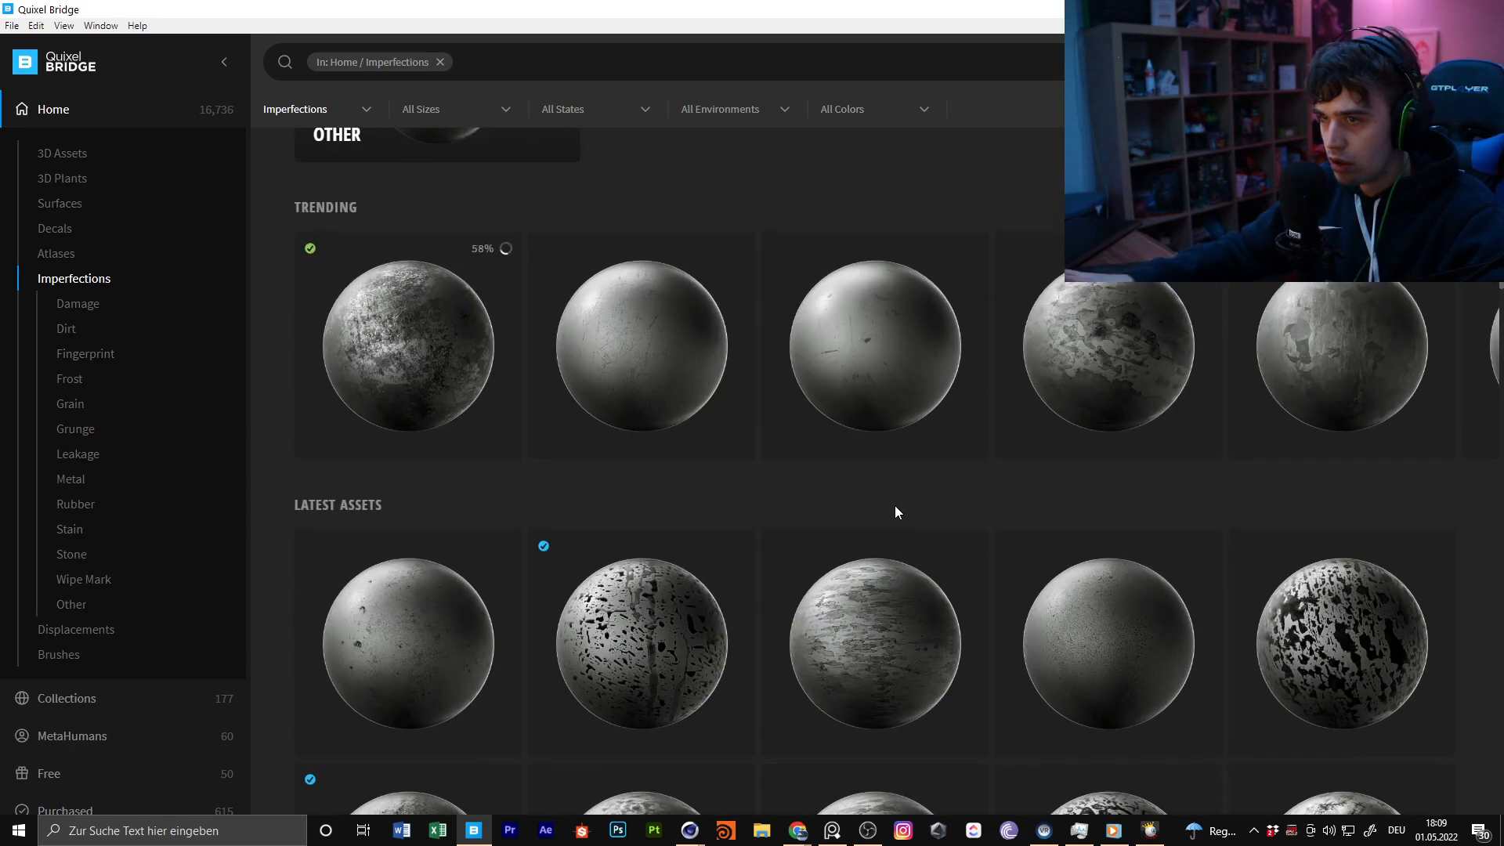
scroll(701, 520, "down", 8)
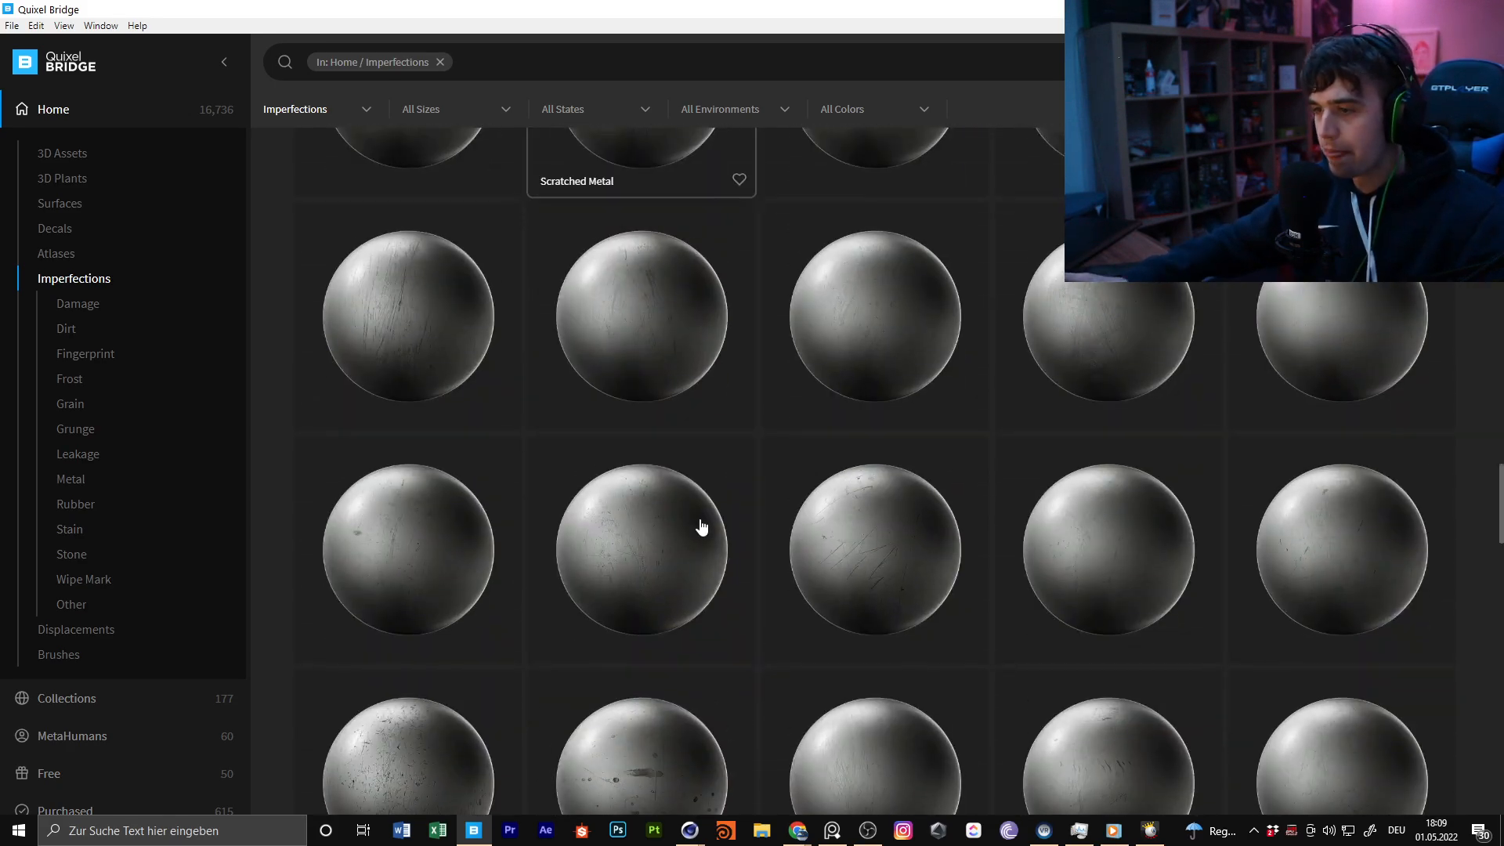
scroll(700, 524, "down", 5)
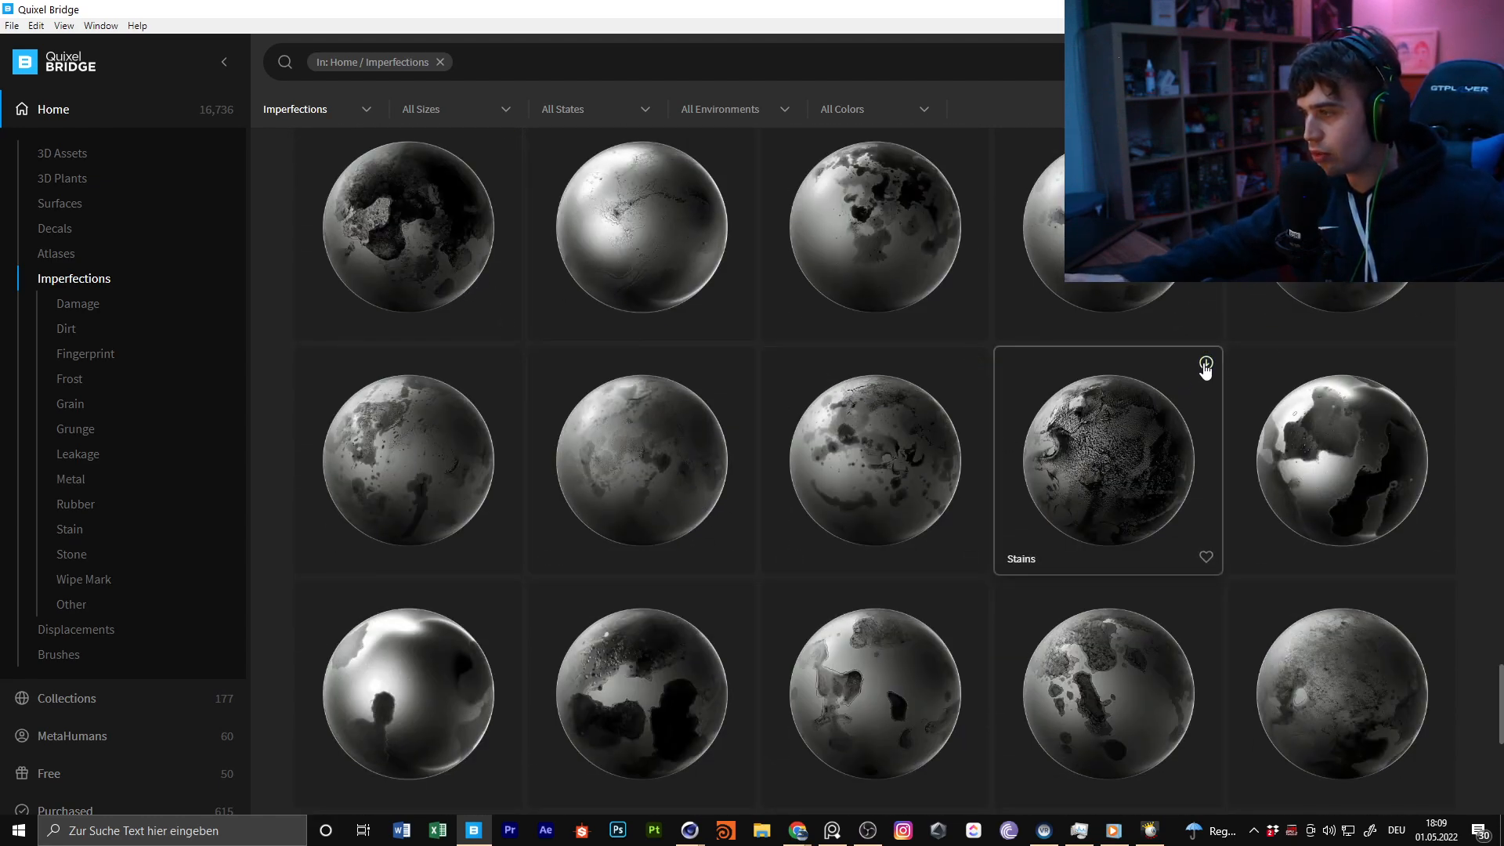
left_click(1205, 364)
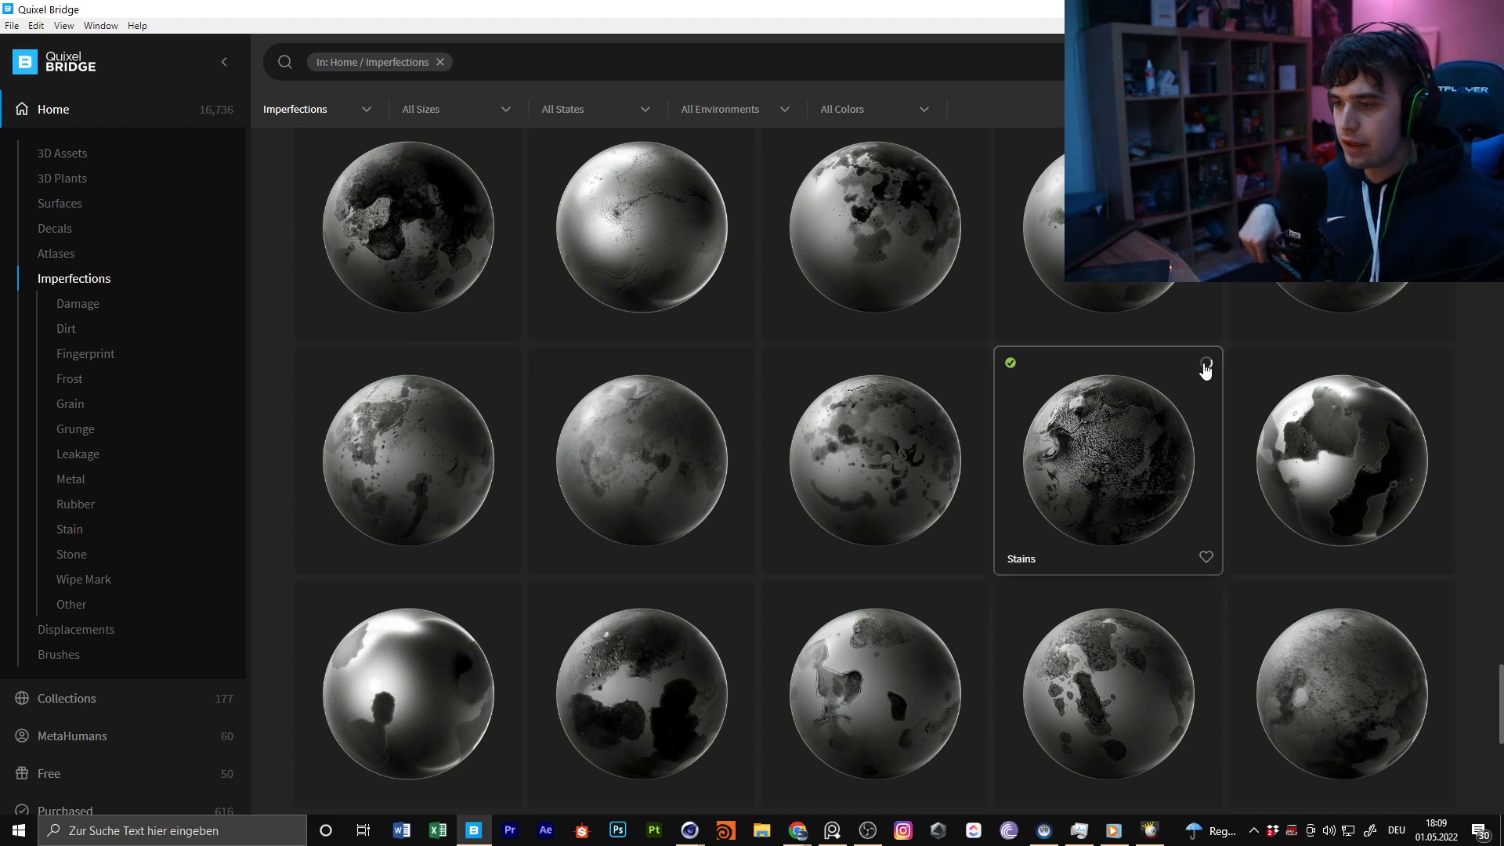
Select the Stains imperfection with large black blotches, download it at 4K resolution and show its files in the file manager
scroll(1191, 420, "down", 5)
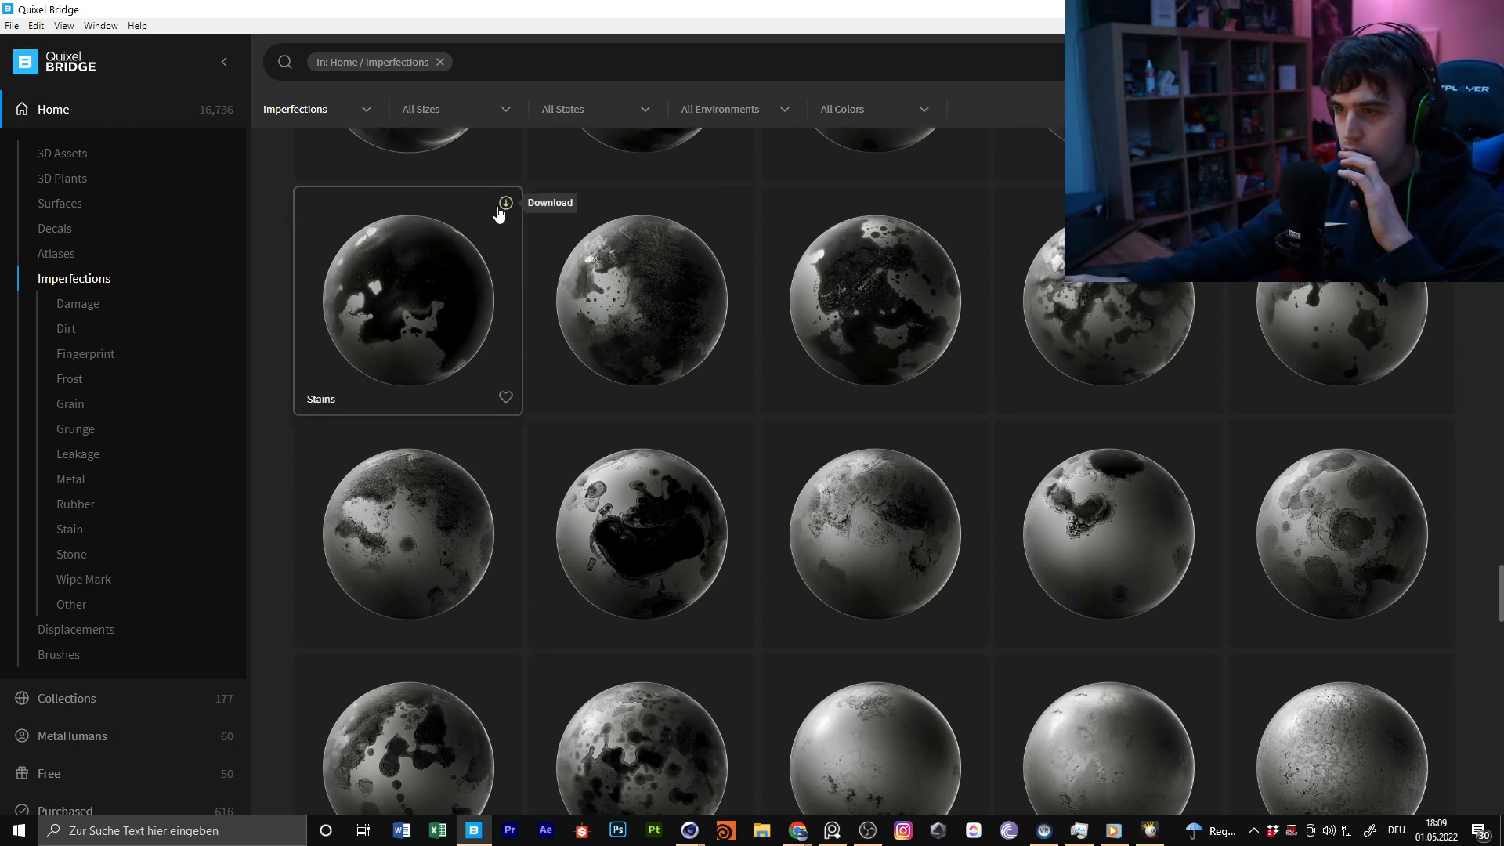
left_click(408, 297)
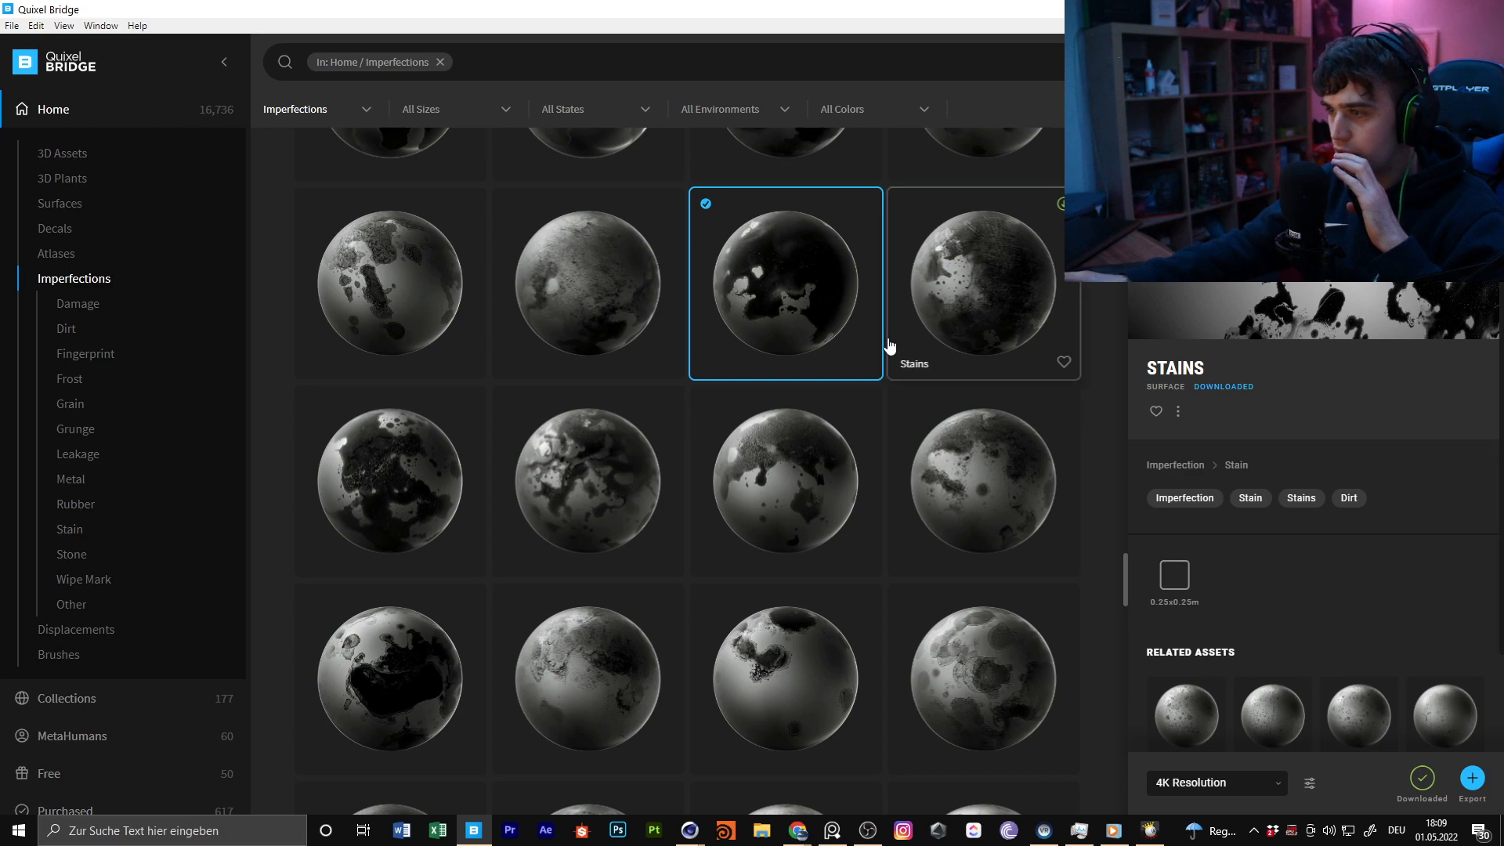
scroll(910, 339, "up", 1)
right_click(794, 372)
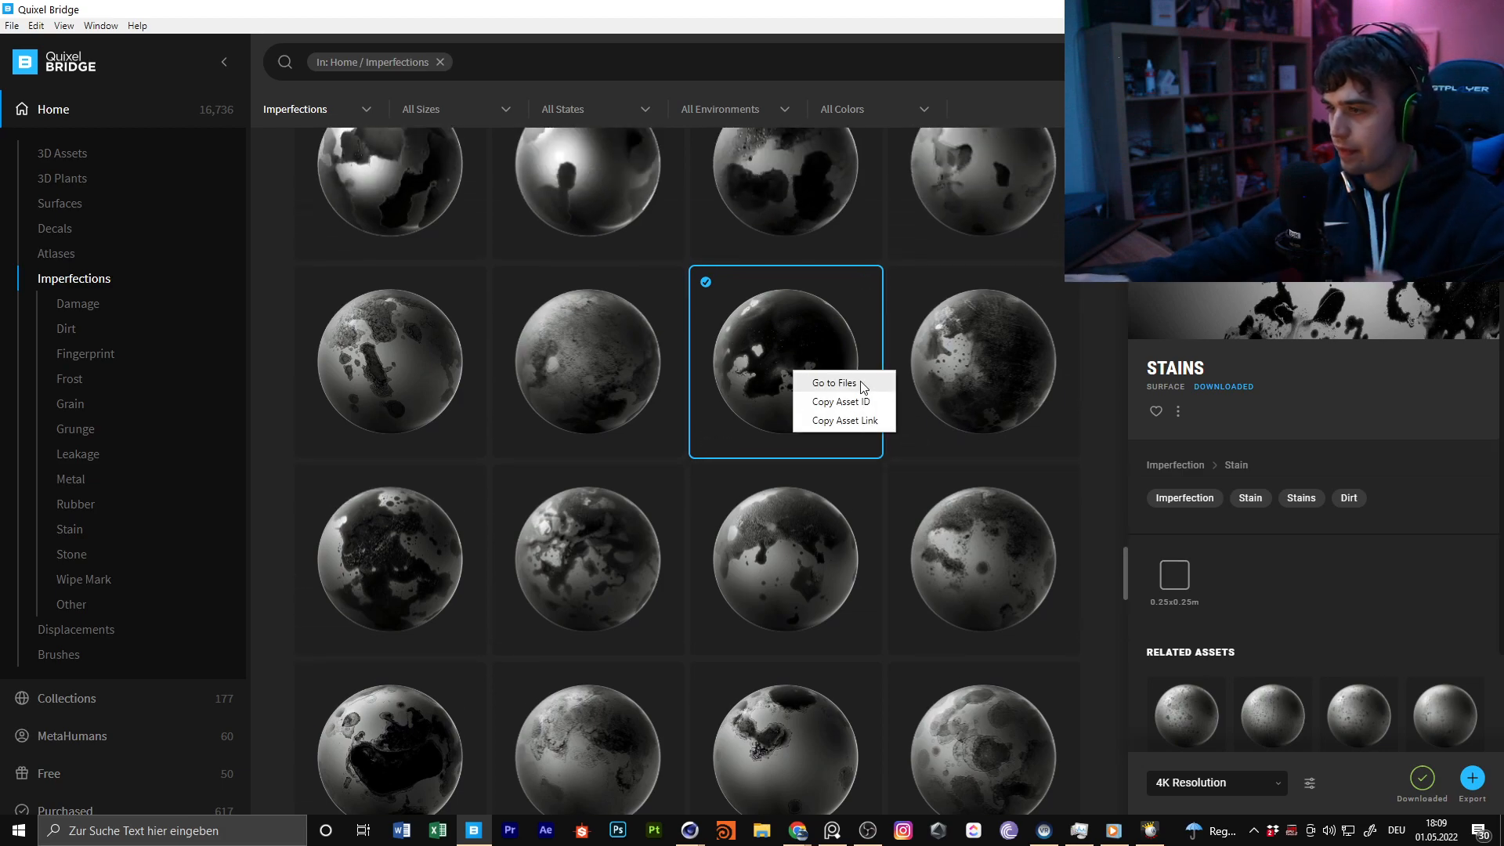
left_click(861, 384)
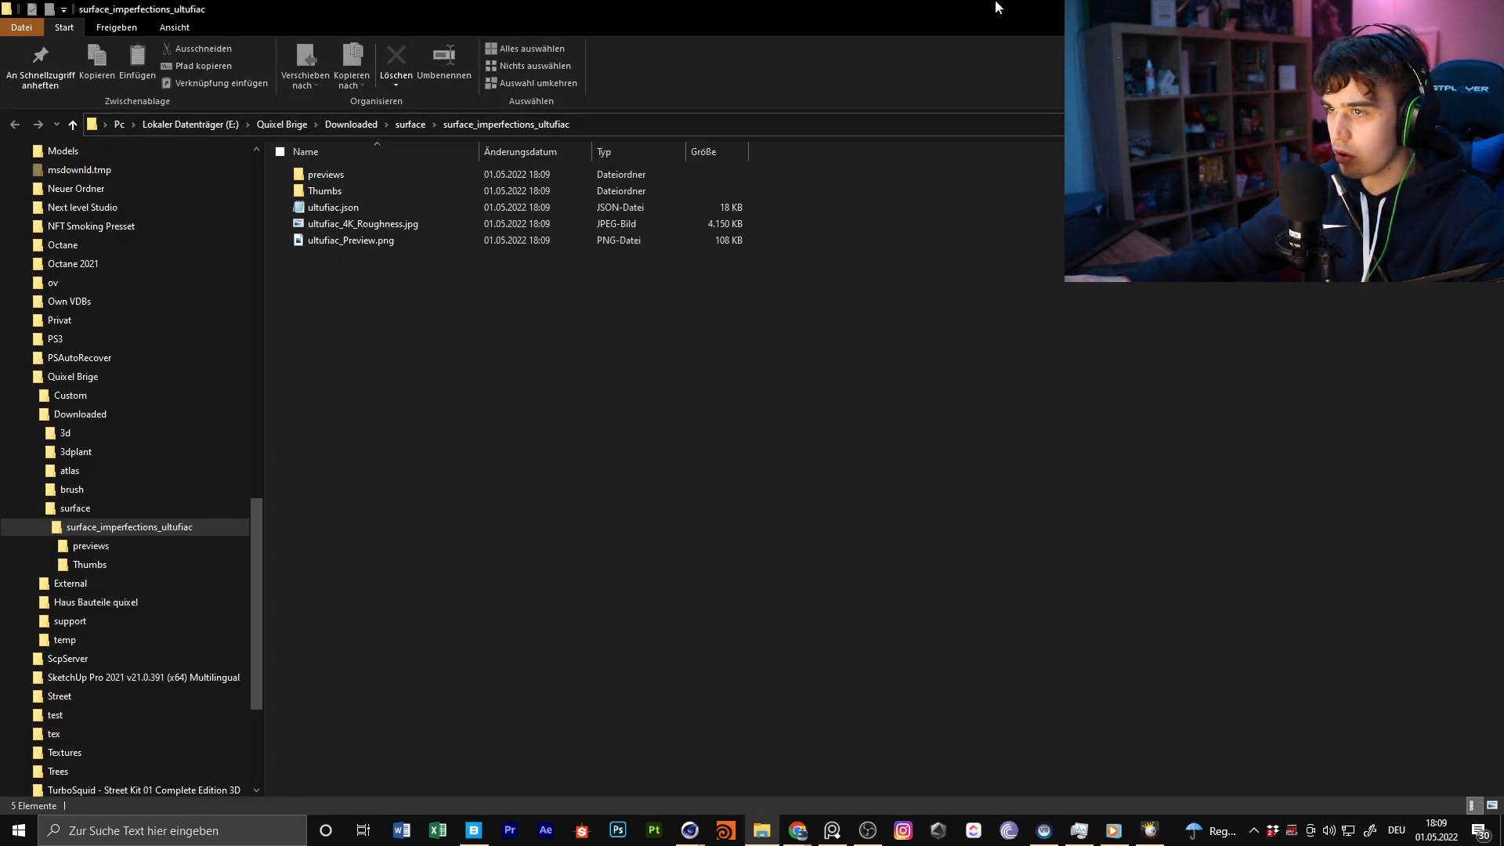
Return to Cinema 4D and place the surface_imperfections_ultufiac folder window beside the node graph
left_click_drag(998, 7, 1503, 15)
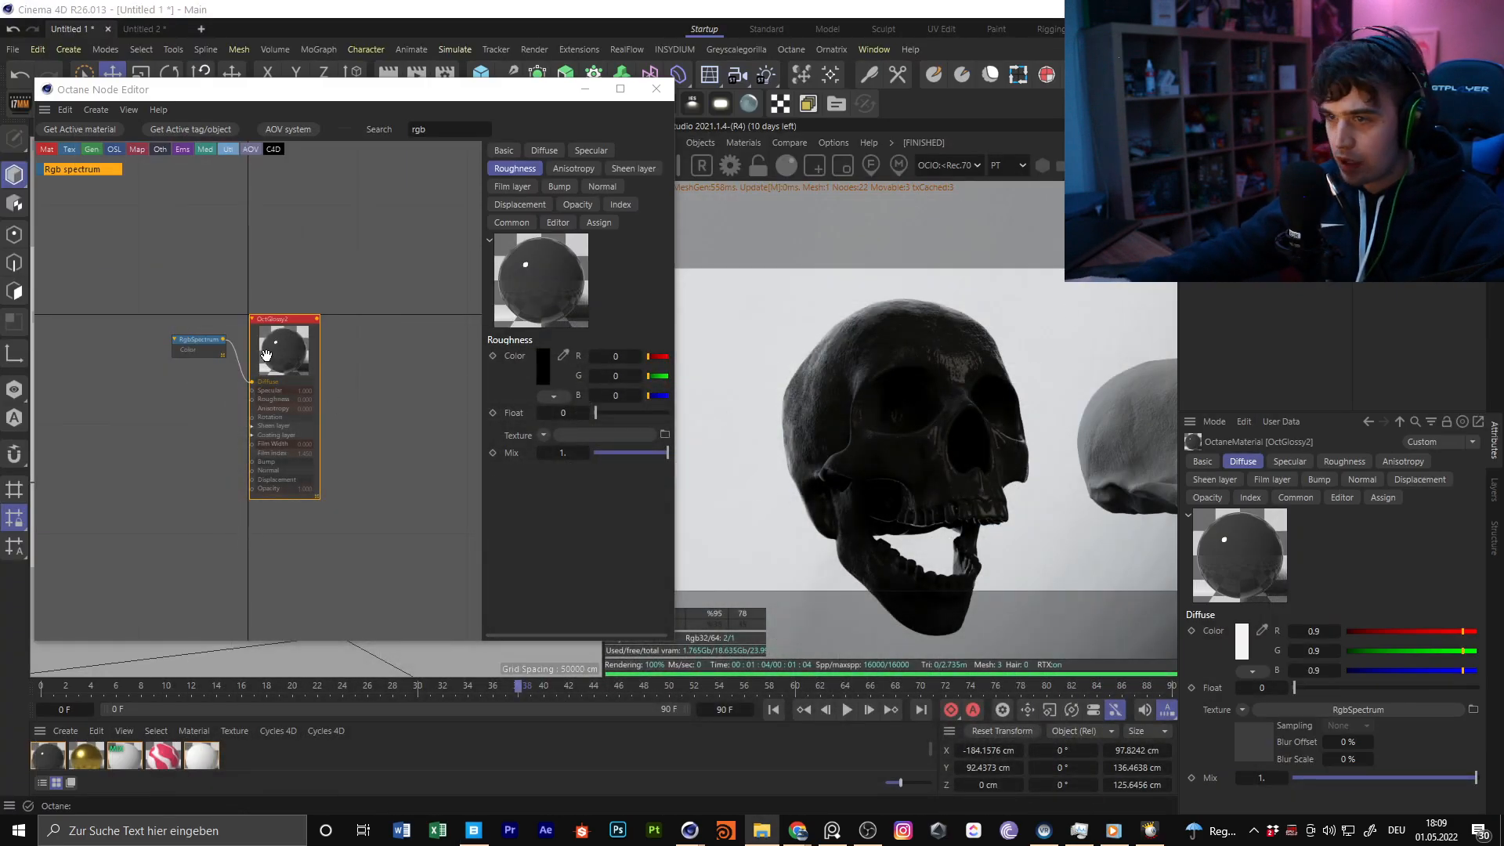
middle_click_drag(190, 308, 261, 308)
left_click(1503, 309)
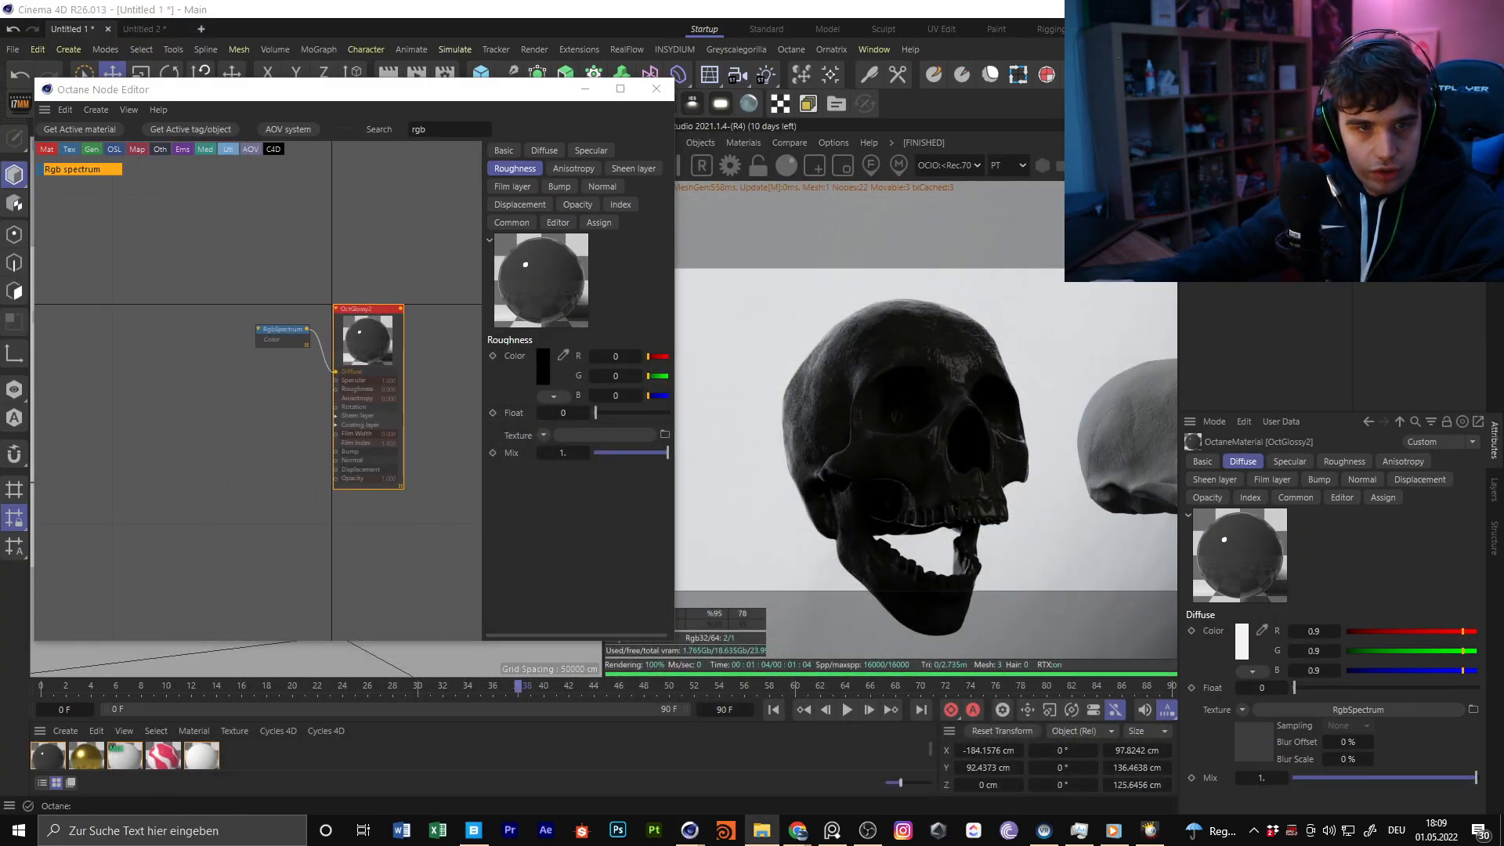
left_click_drag(1503, 204, 843, 115)
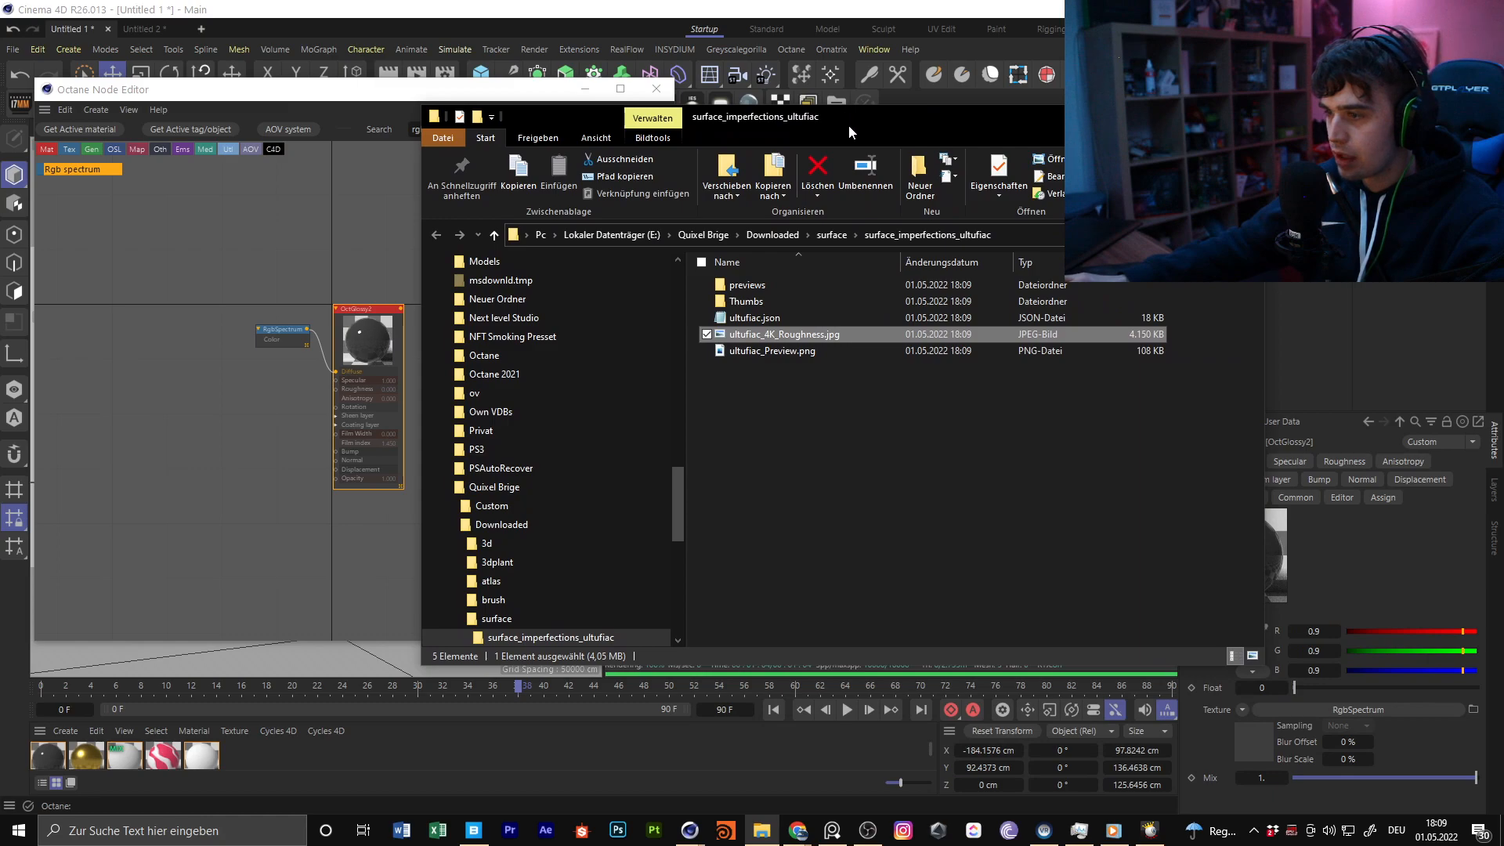
Bring ultufiac_4K_Roughness.jpg into OctGlossy2's graph as an image texture and connect it to the Roughness input
left_click(468, 829)
right_click(792, 332)
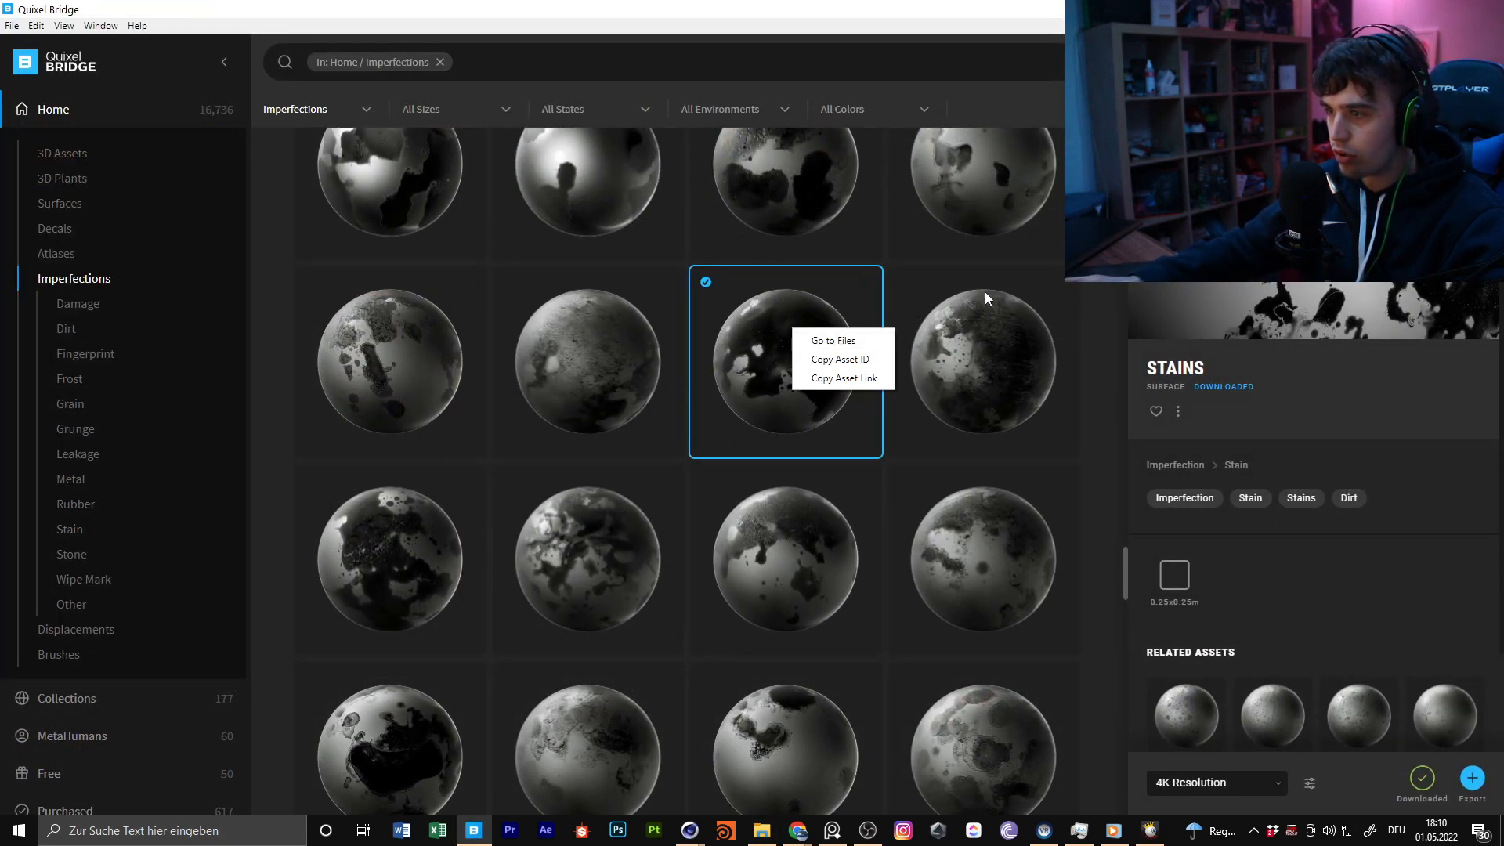
left_click(926, 307)
left_click(1413, 10)
left_click(758, 468)
left_click(804, 338)
left_click_drag(804, 336, 201, 447)
left_click(318, 450)
scroll(269, 444, "up", 2)
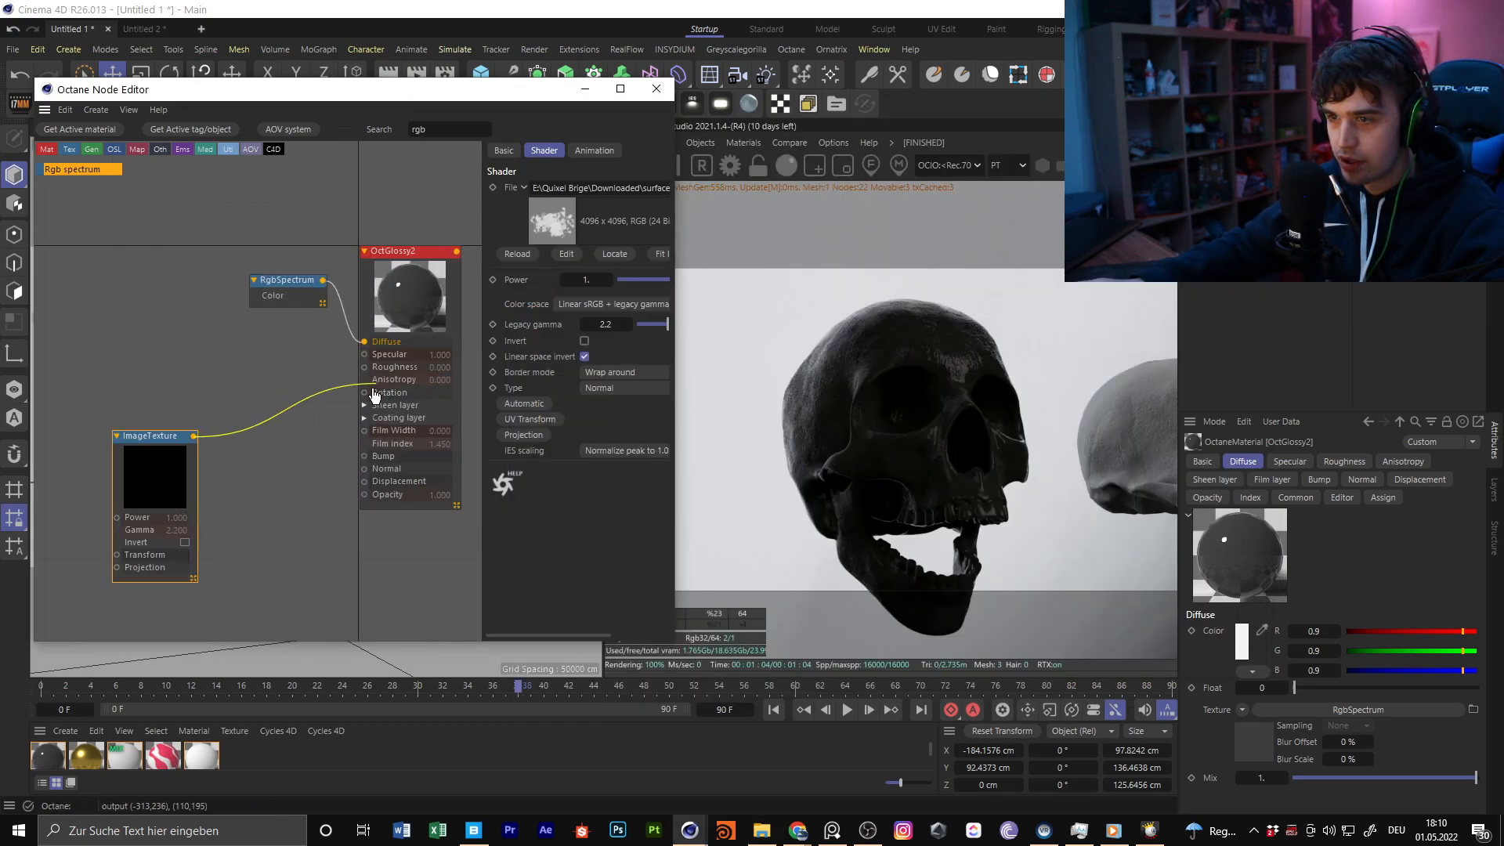
left_click_drag(369, 373, 365, 368)
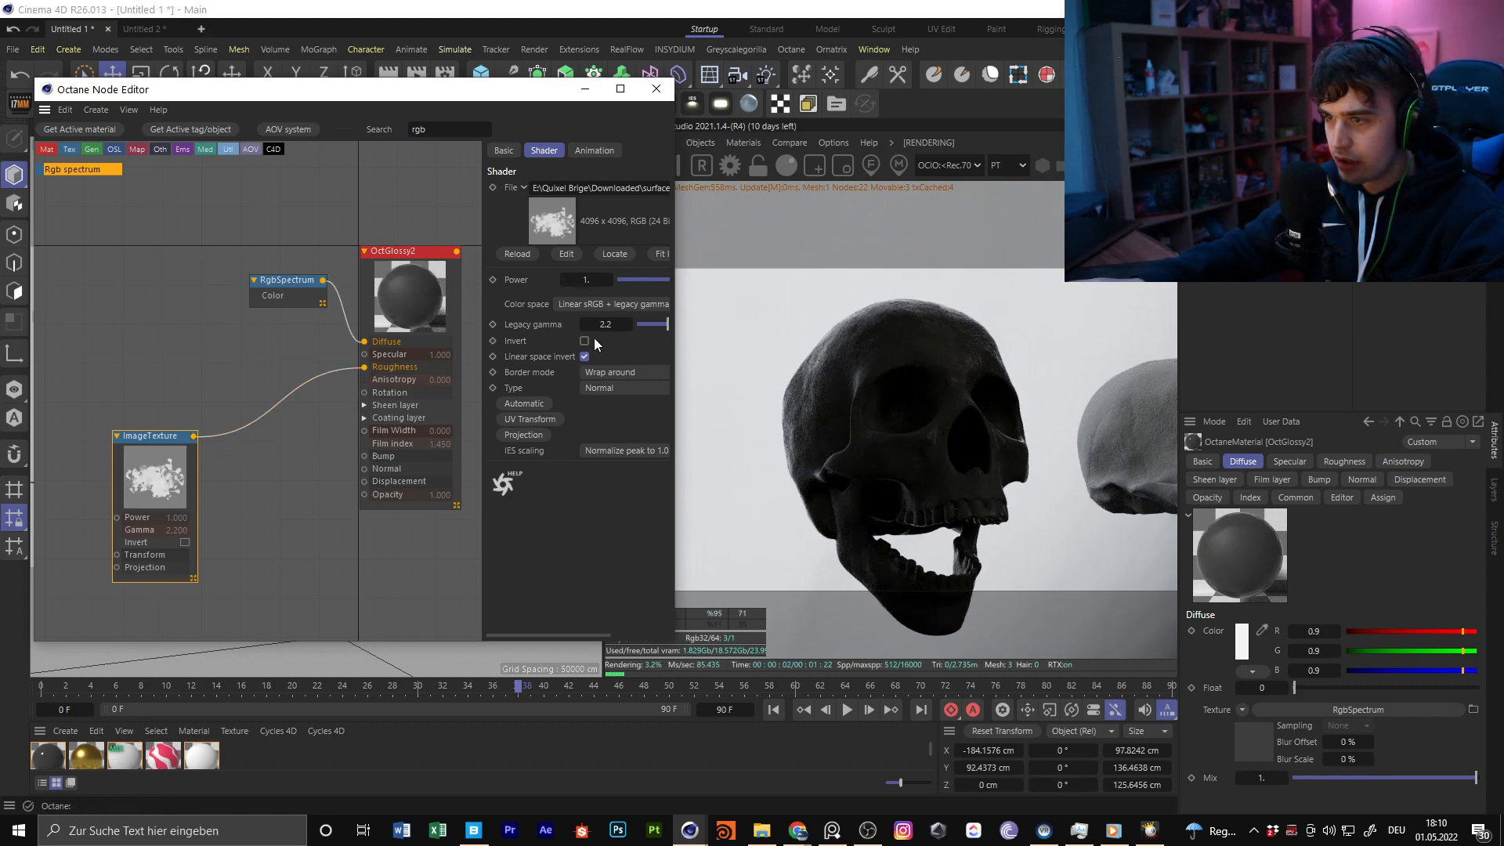
Widen the node editor and set the ImageTexture's power to 12 and its legacy gamma to 1.108511
left_click(588, 280)
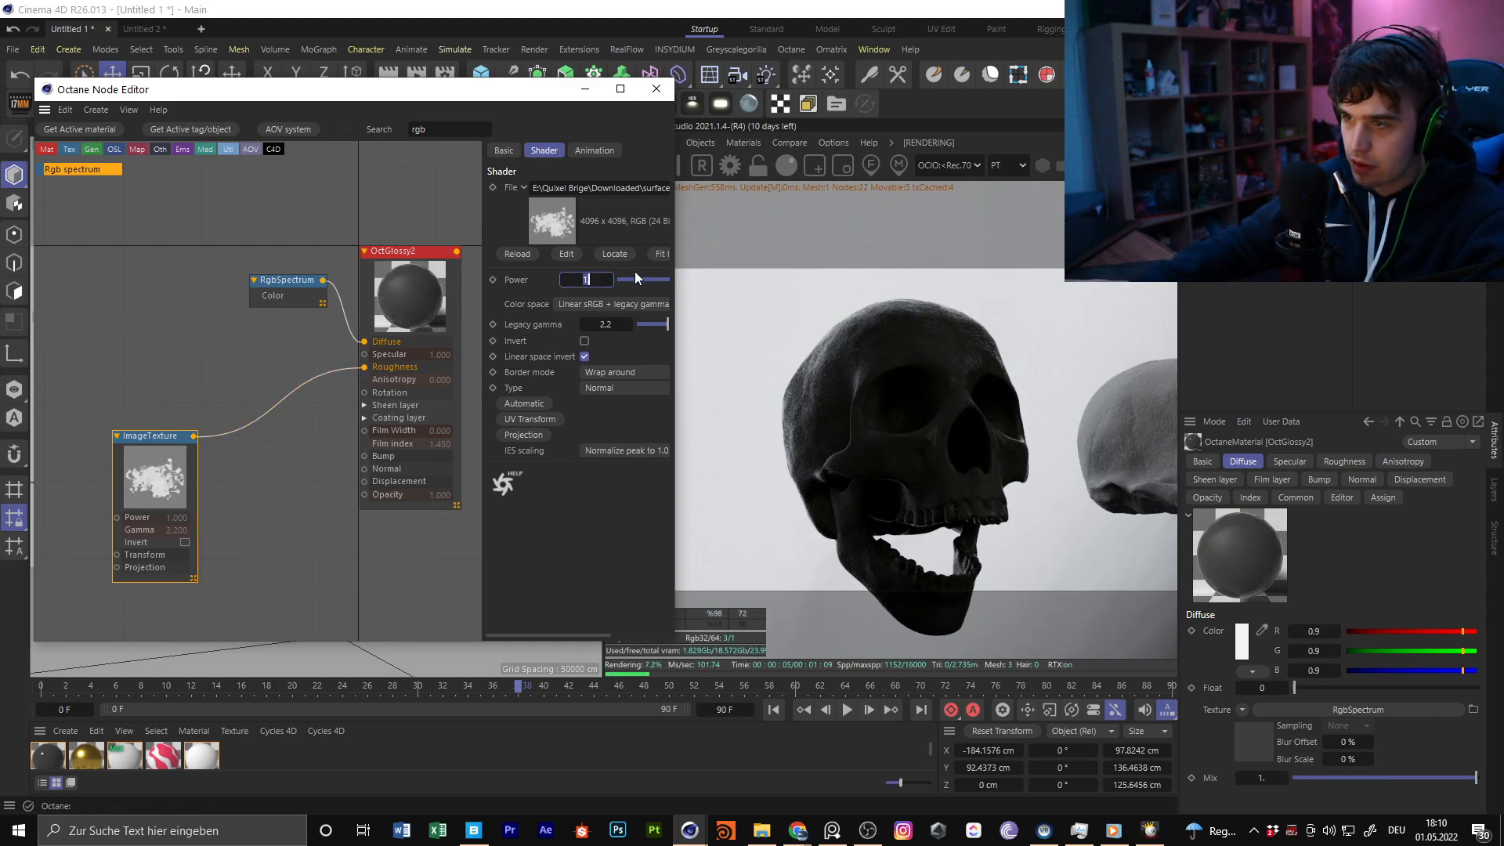
left_click_drag(678, 311, 741, 324)
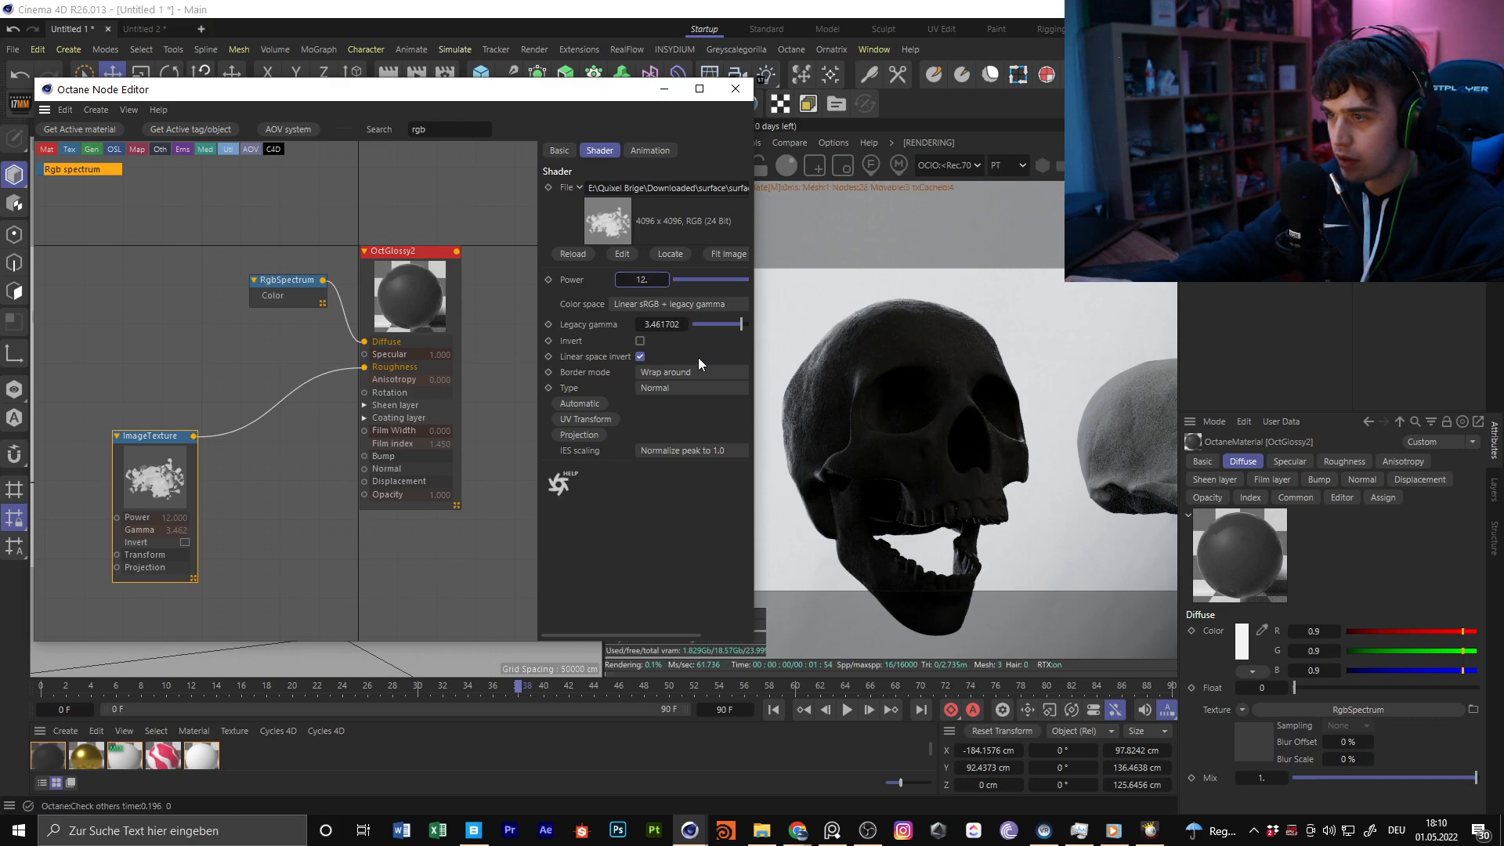
key("Return")
left_click(709, 323)
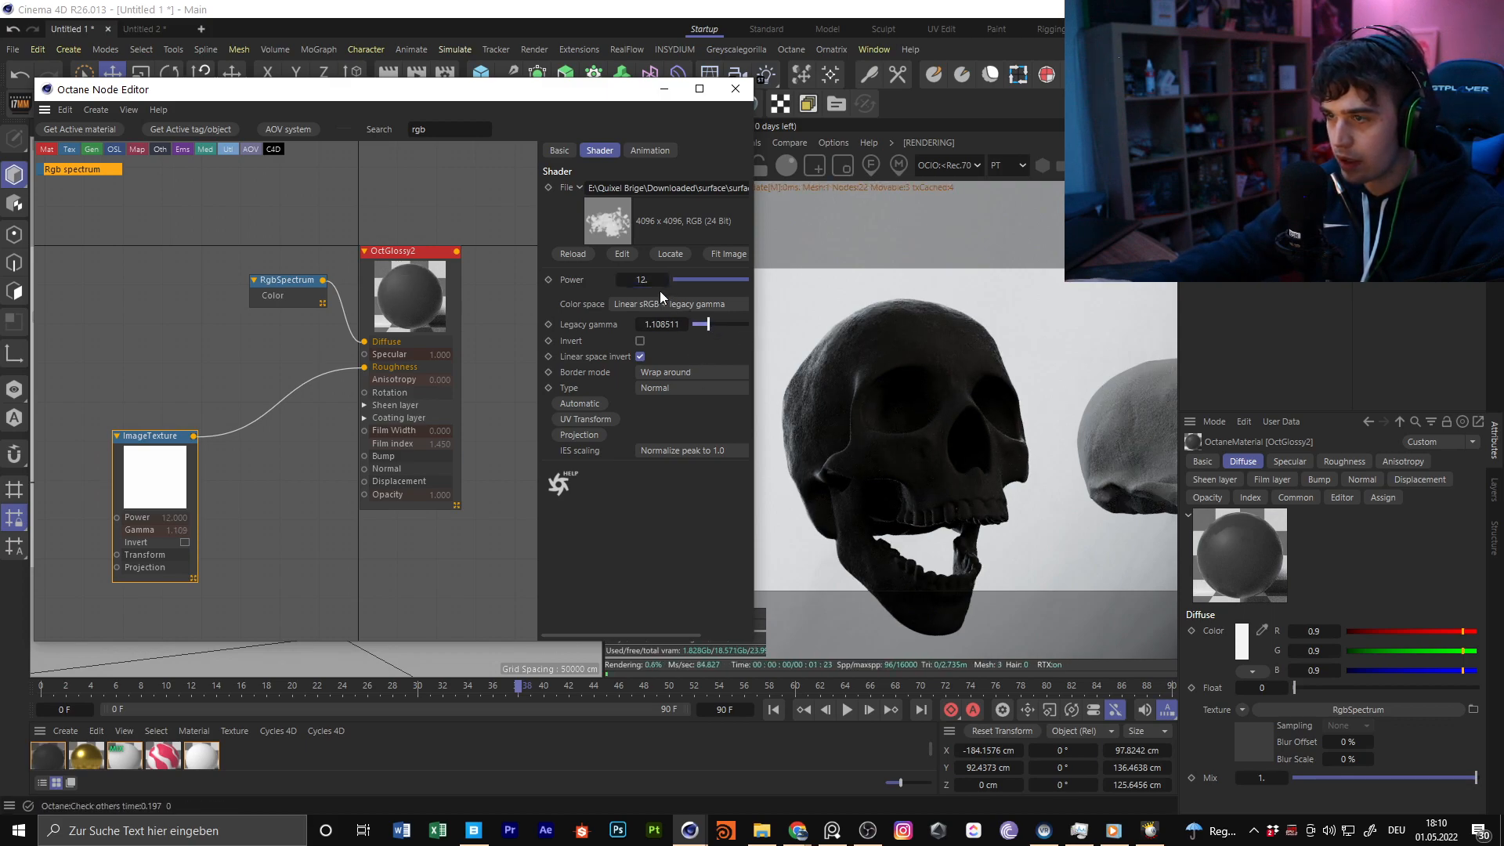
Set the ImageTexture's power to 1
double_click(642, 279)
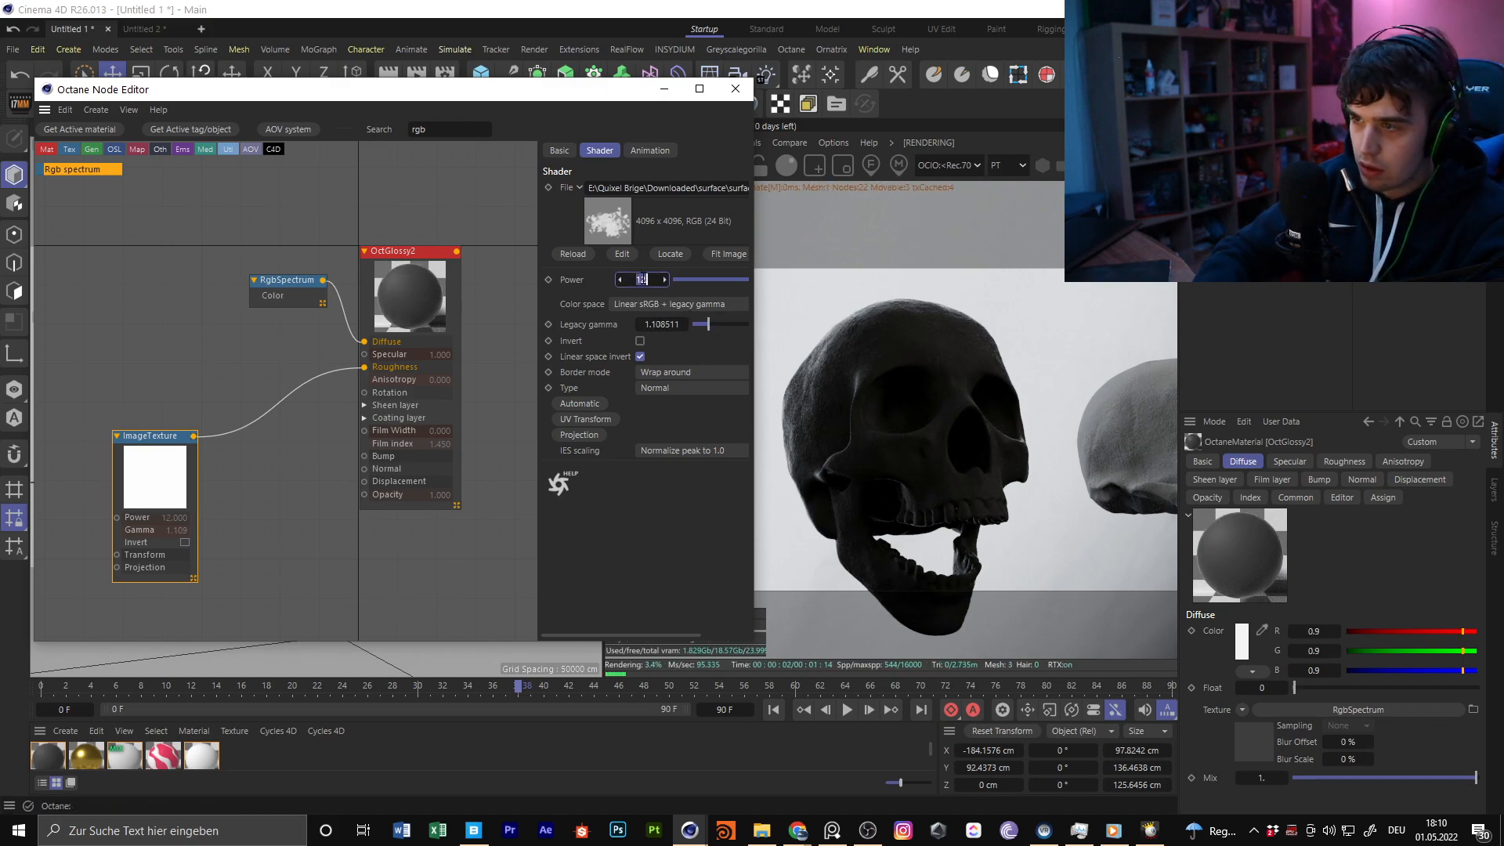
type("2")
key("Return")
key("BackSpace")
type("1")
key("Return")
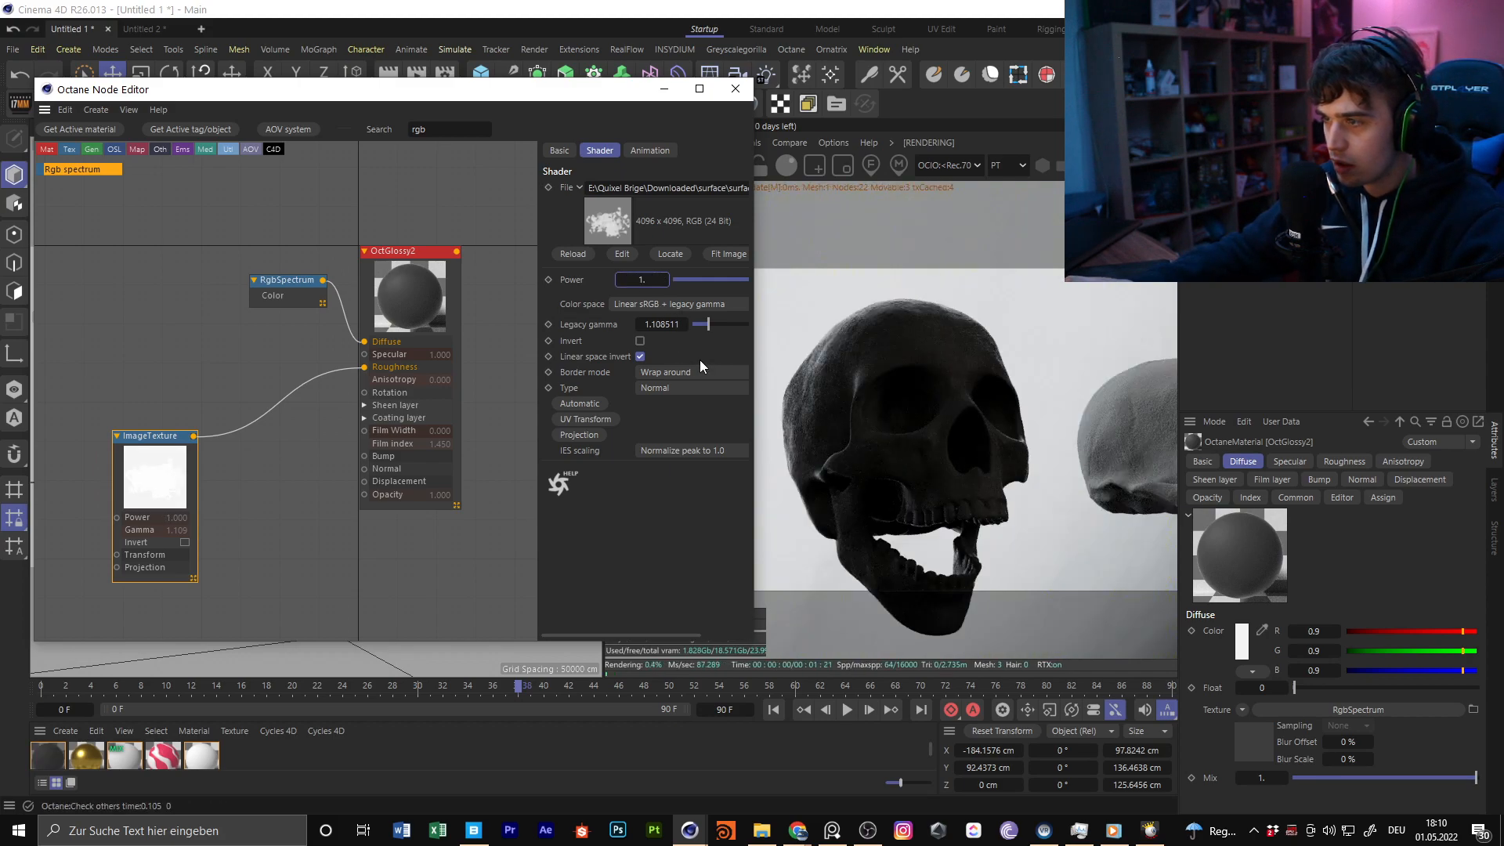
Solo the ImageTexture node to preview the stain pattern up close on the open-jawed skull
middle_click_drag(248, 483, 392, 442)
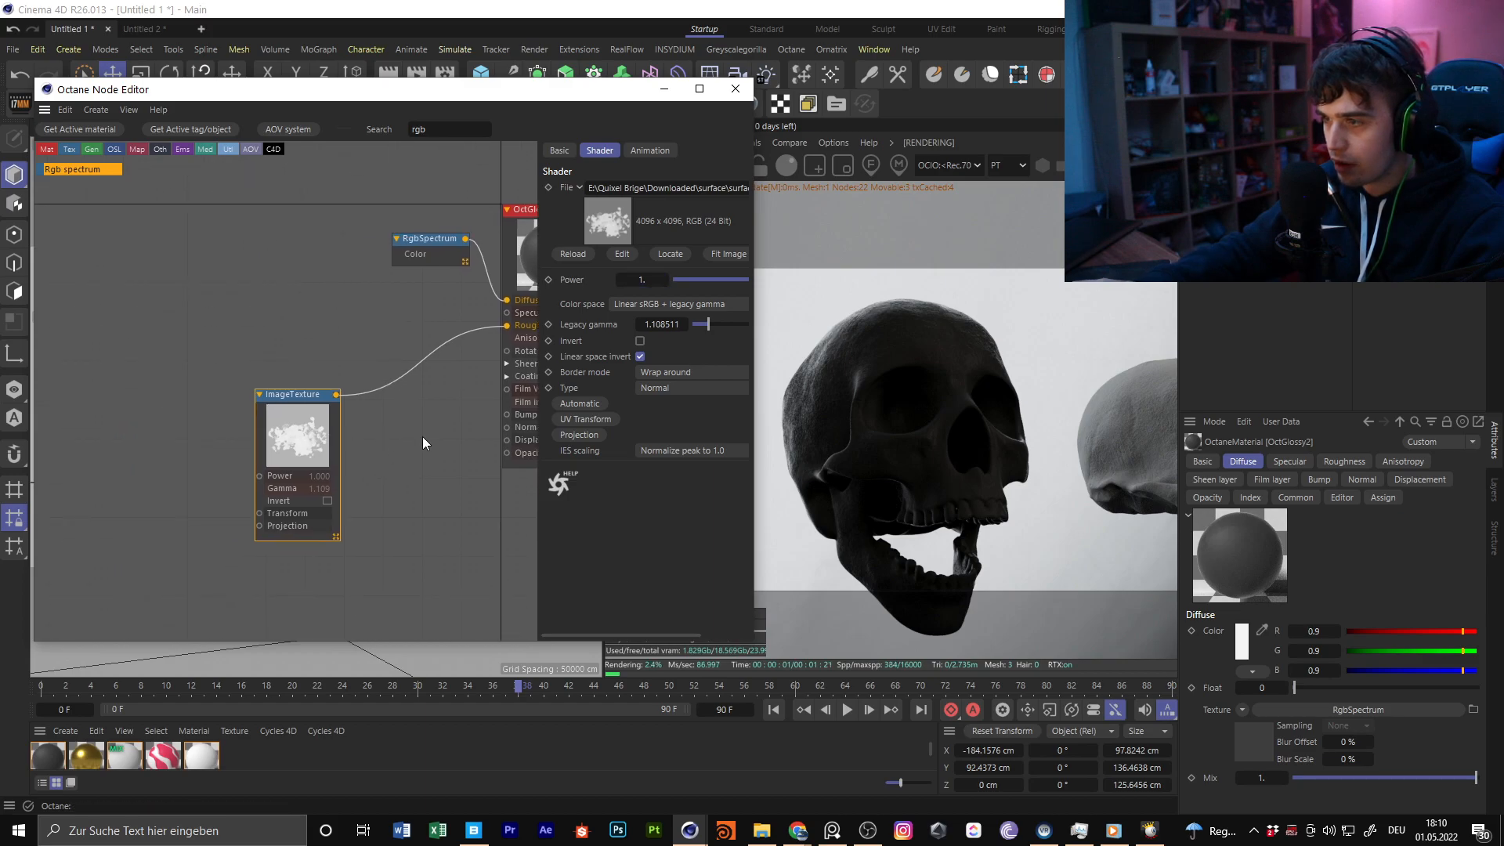
left_click_drag(597, 119, 1160, 457)
left_click_drag(342, 399, 290, 298, "alt")
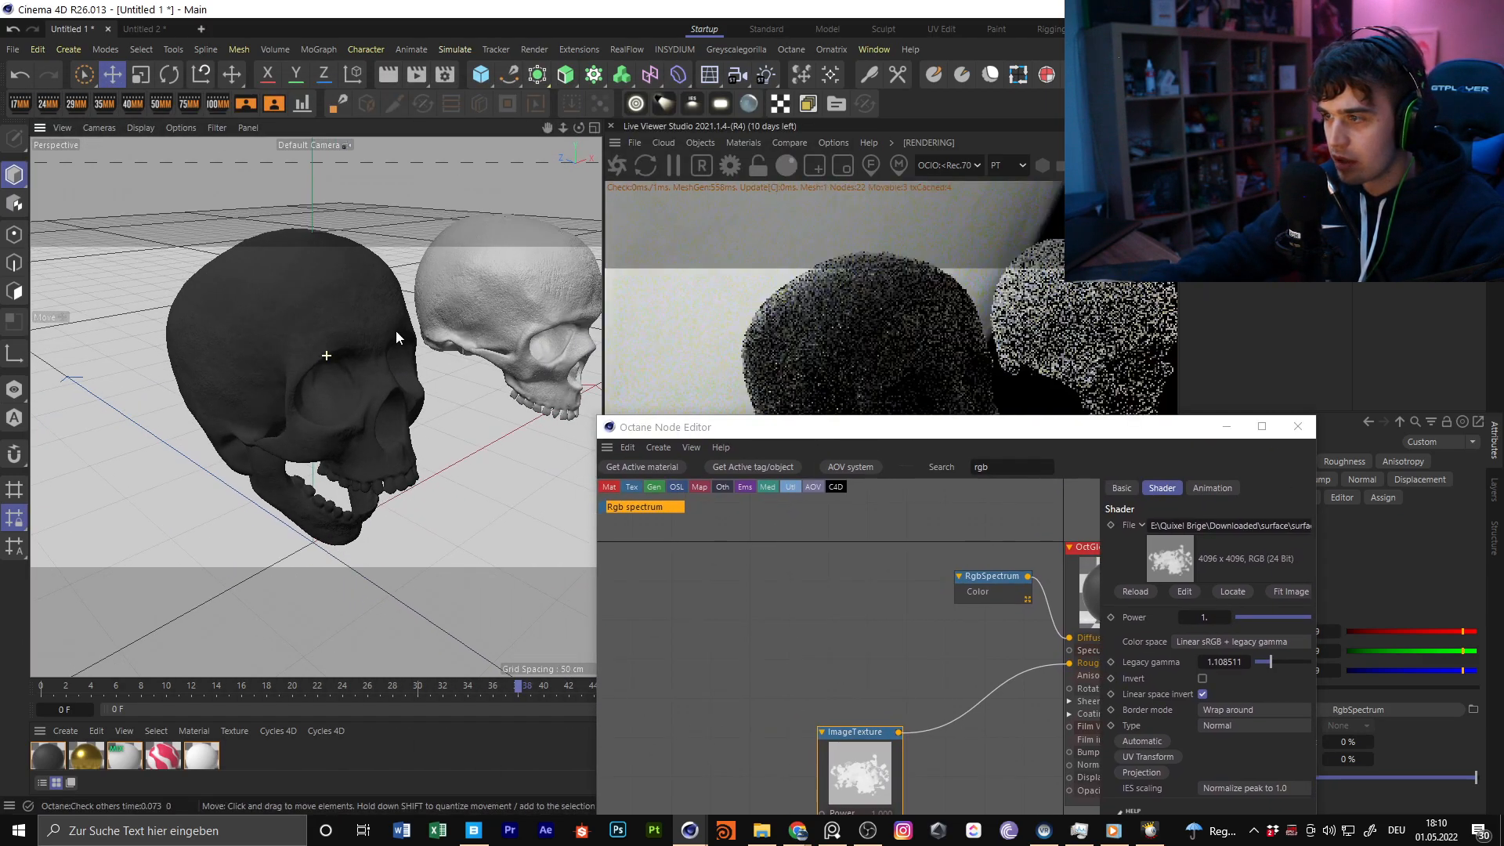
right_click_drag(283, 293, 670, 406, "alt")
left_click_drag(870, 431, 267, 91)
right_click(271, 428)
left_click(338, 464)
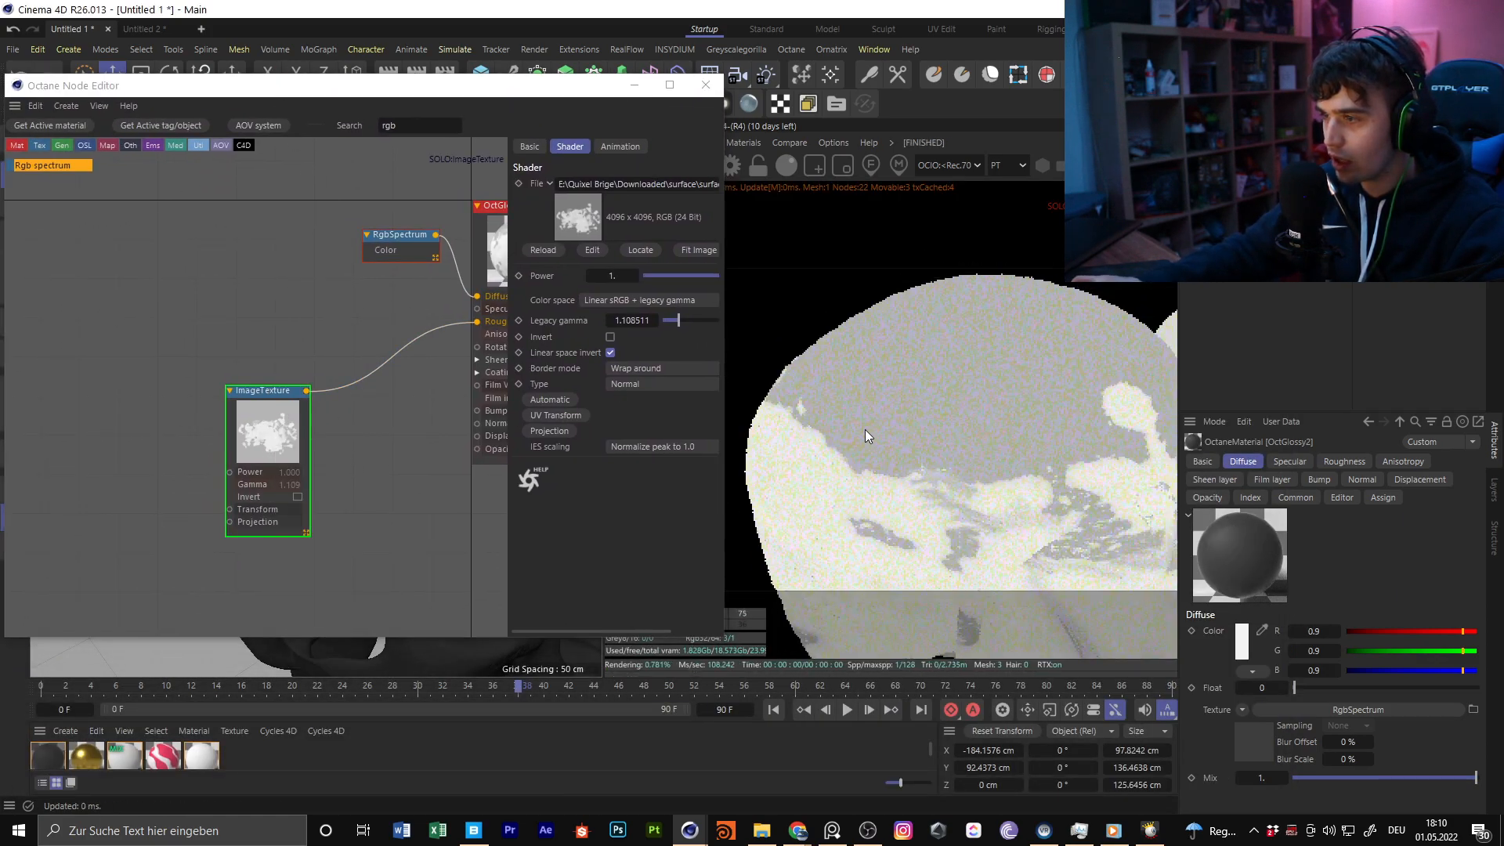
left_click_drag(868, 432, 937, 364, "alt")
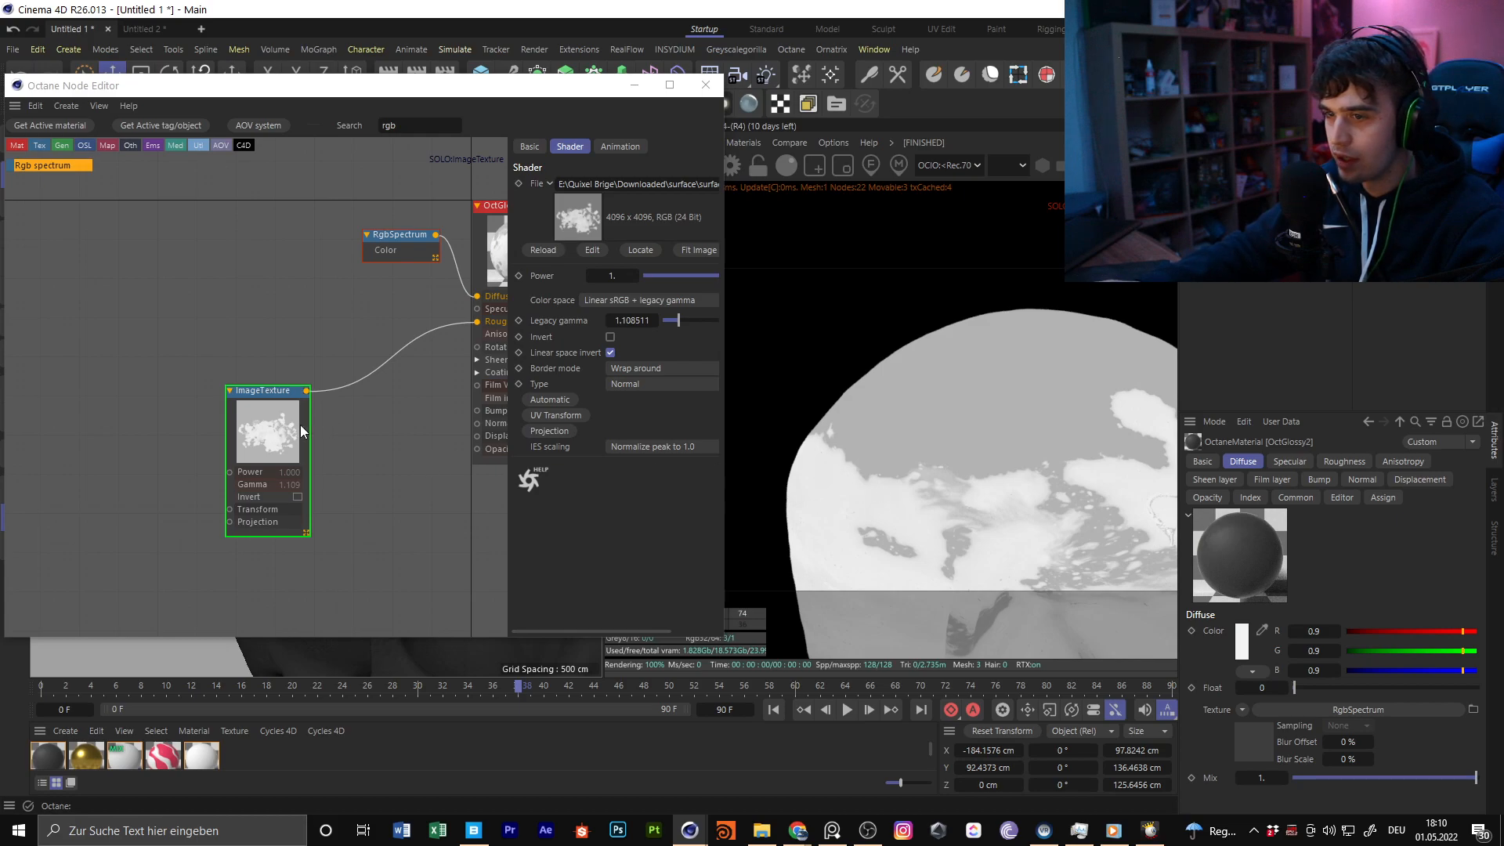
Insert a Clamp texture node between the ImageTexture and OctGlossy2's Roughness input
left_click_drag(308, 432, 264, 398)
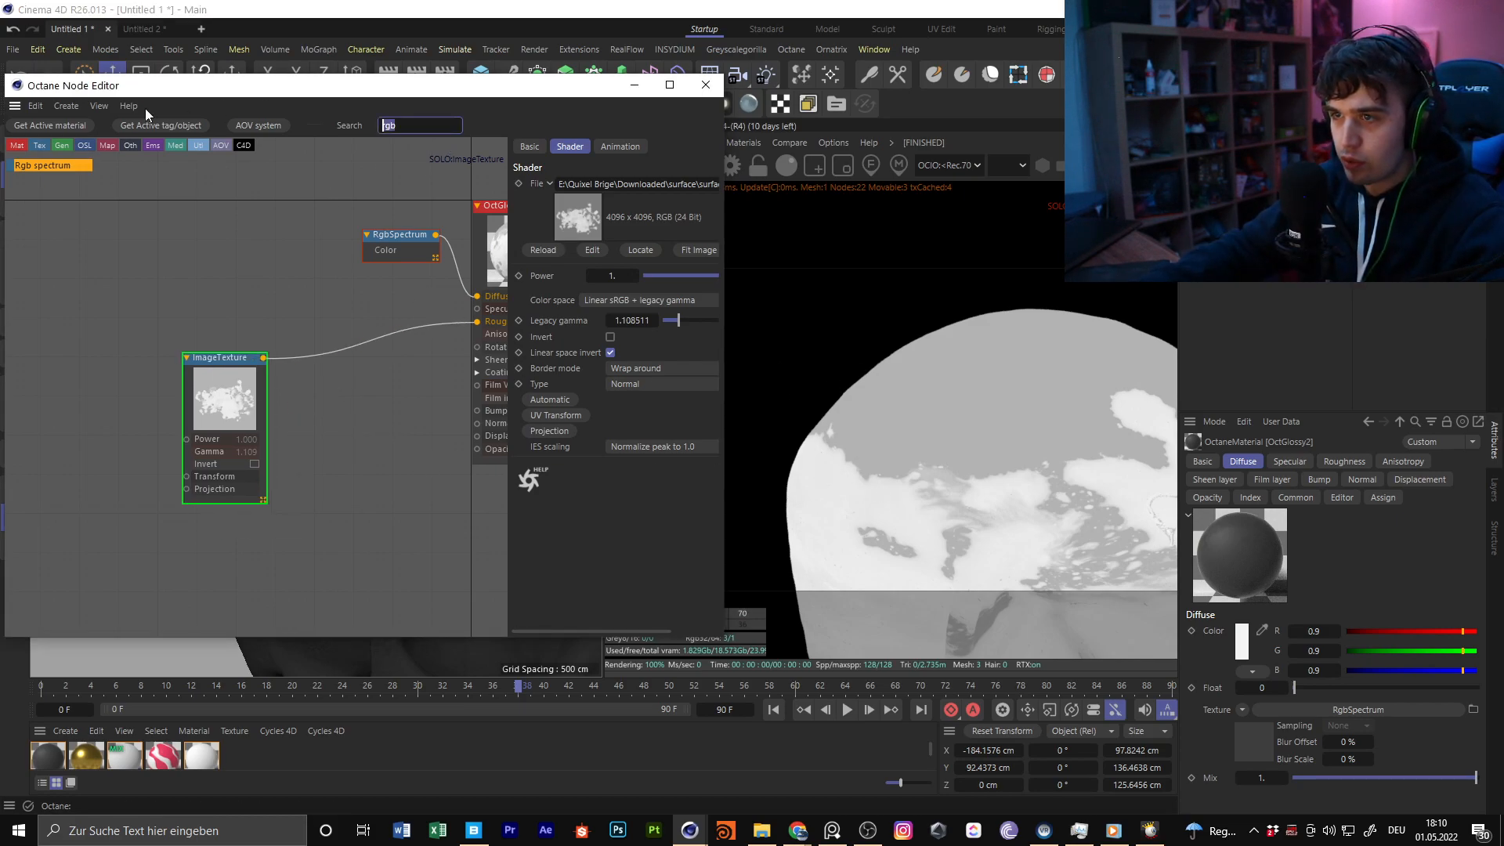
type("cla")
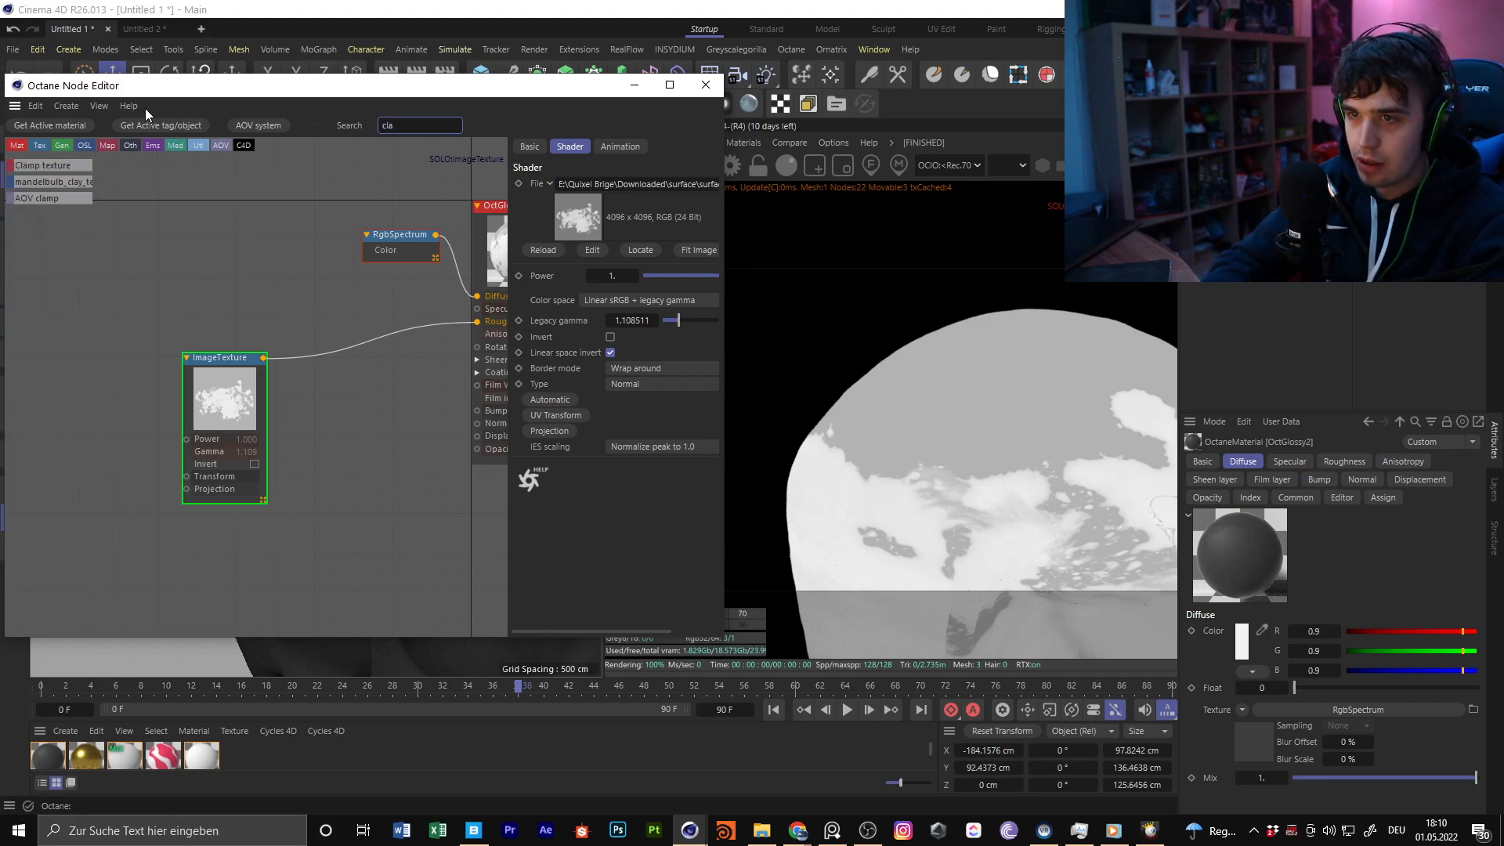
left_click_drag(53, 165, 322, 417)
left_click_drag(264, 359, 310, 476)
middle_click_drag(410, 362, 319, 426)
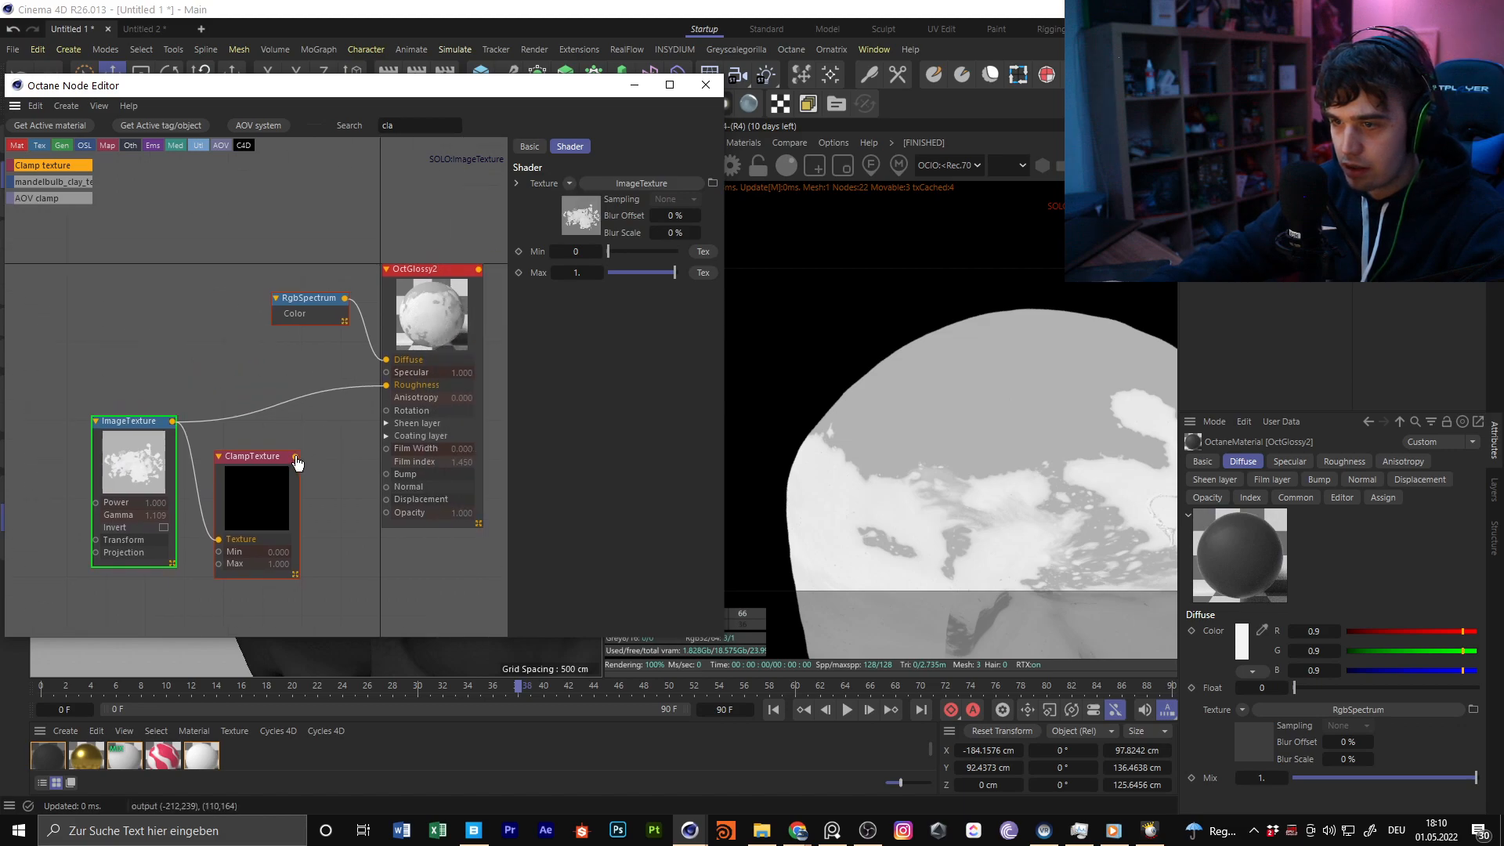
left_click_drag(385, 387, 387, 386)
Solo the ClampTexture node and place it between the ImageTexture and OctGlossy2 nodes
right_click(270, 492)
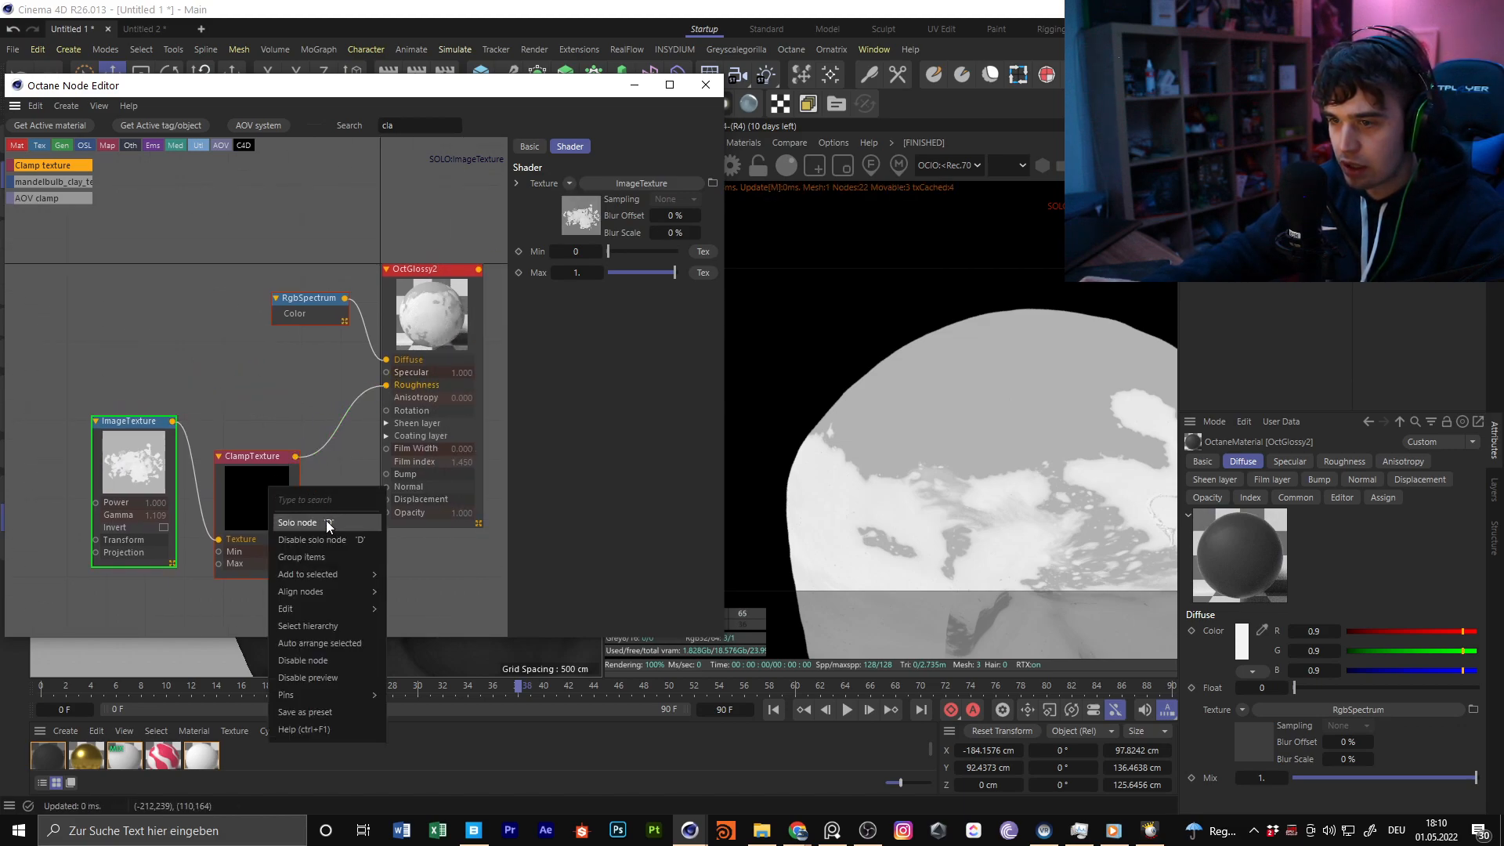
left_click(326, 520)
left_click_drag(267, 489, 280, 426)
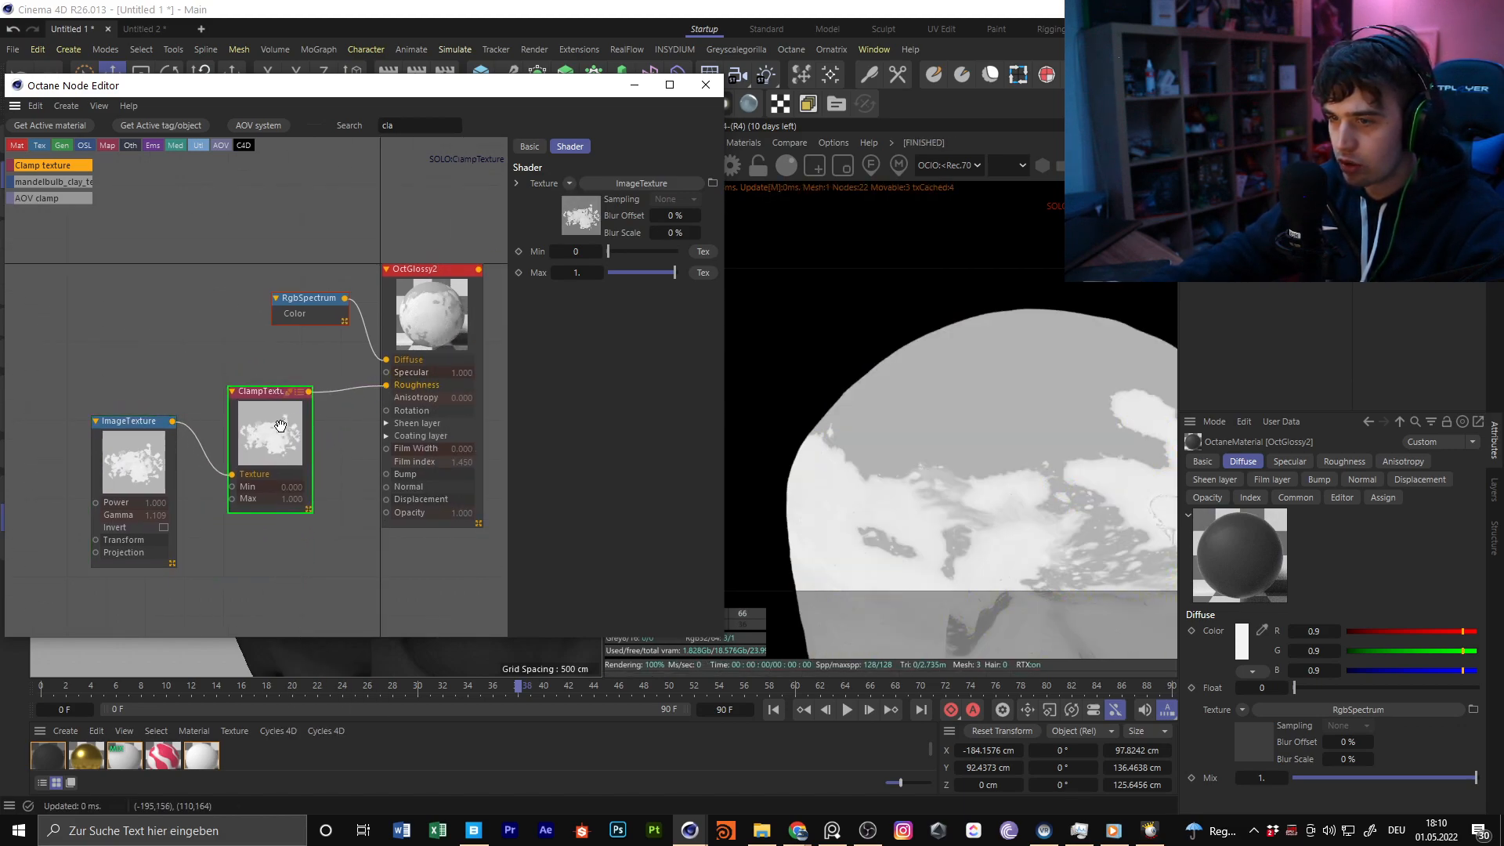
Raise the ImageTexture node's legacy gamma to 8
mouse_move(609, 252)
left_mouse_down()
mouse_move(650, 254)
mouse_move(607, 254)
mouse_move(627, 272)
mouse_move(684, 271)
mouse_move(661, 252)
mouse_move(590, 257)
left_mouse_up()
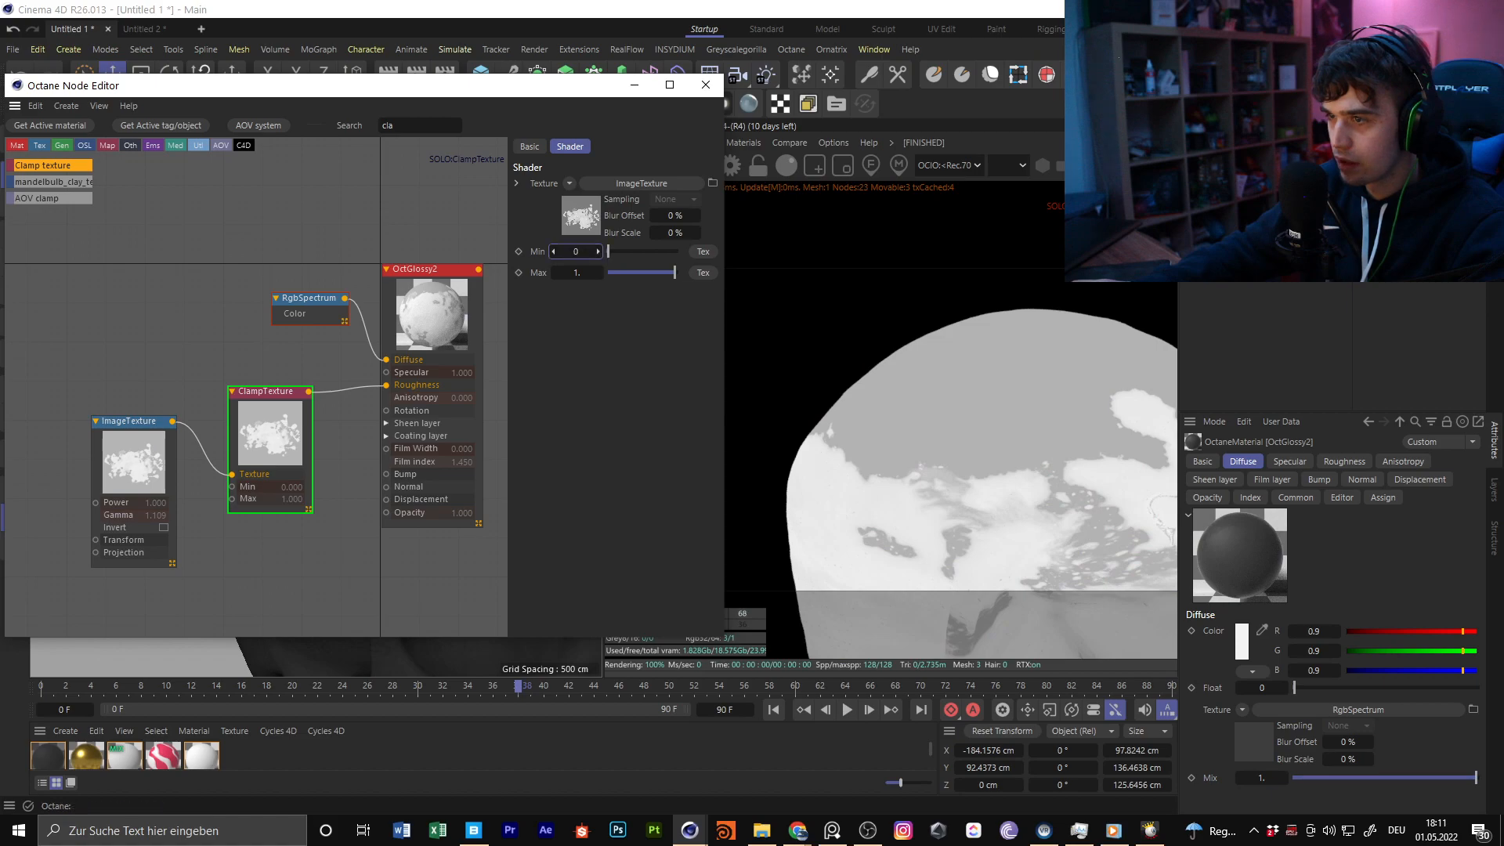
left_click(146, 454)
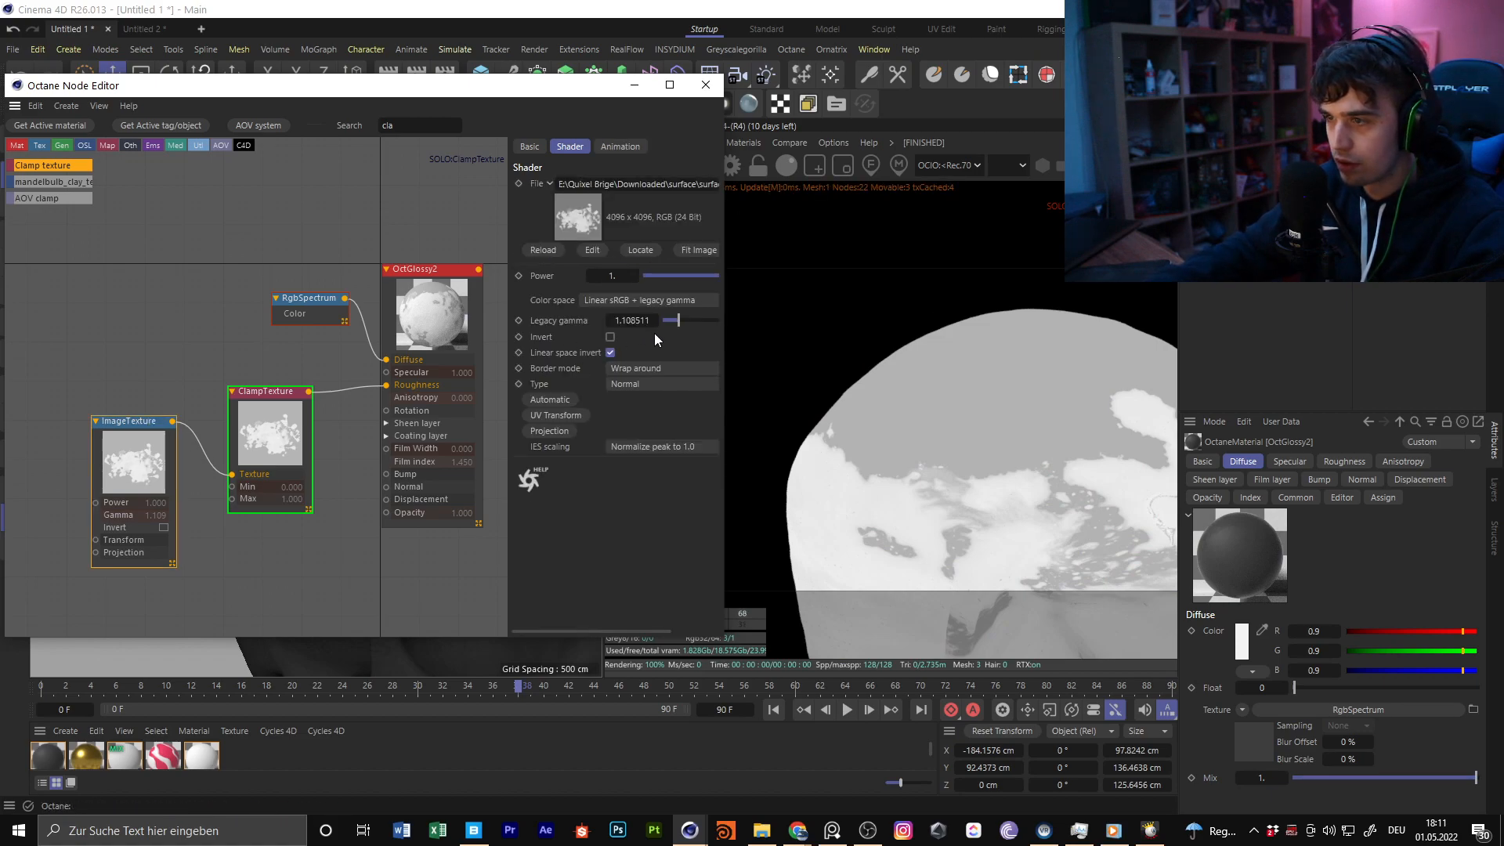
left_click_drag(677, 321, 805, 321)
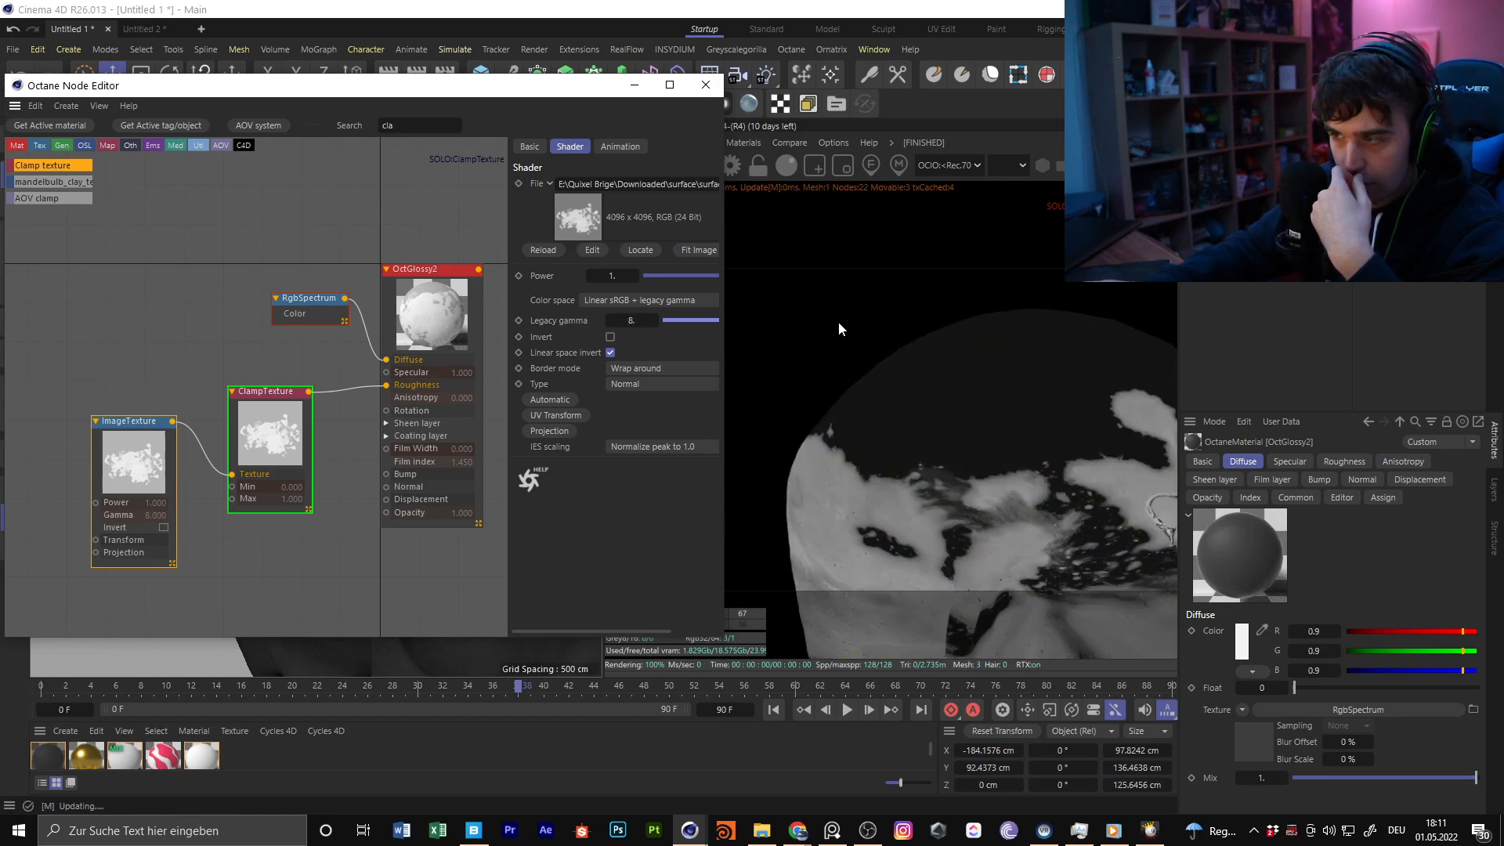
Try adjusting the ClampTexture's limits and re-entering the ImageTexture's legacy gamma to strengthen the stain contrast
left_click(271, 431)
left_click_drag(636, 252, 594, 252)
left_click(135, 460)
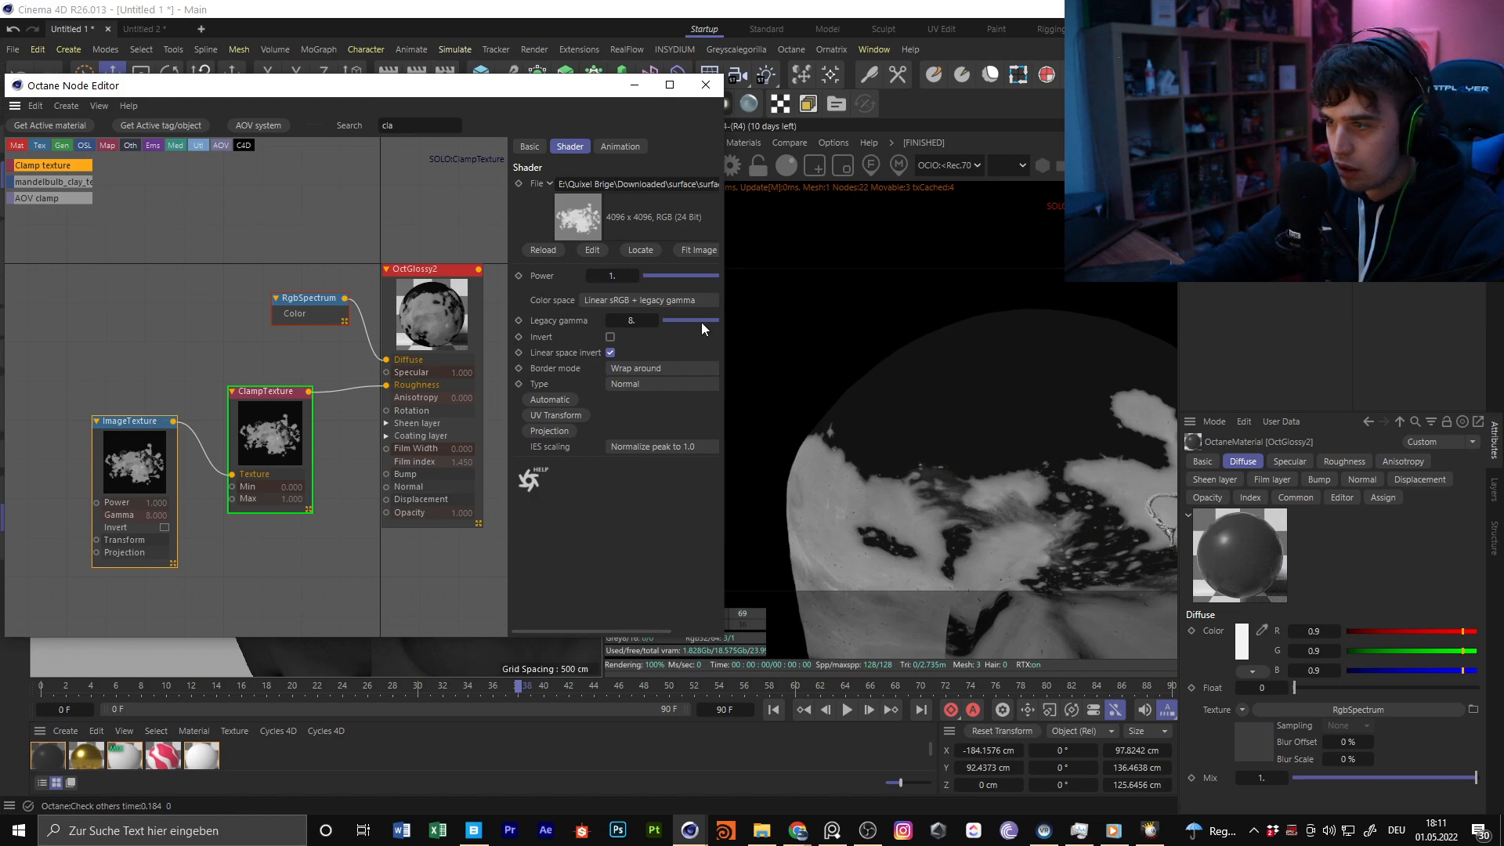
type(".")
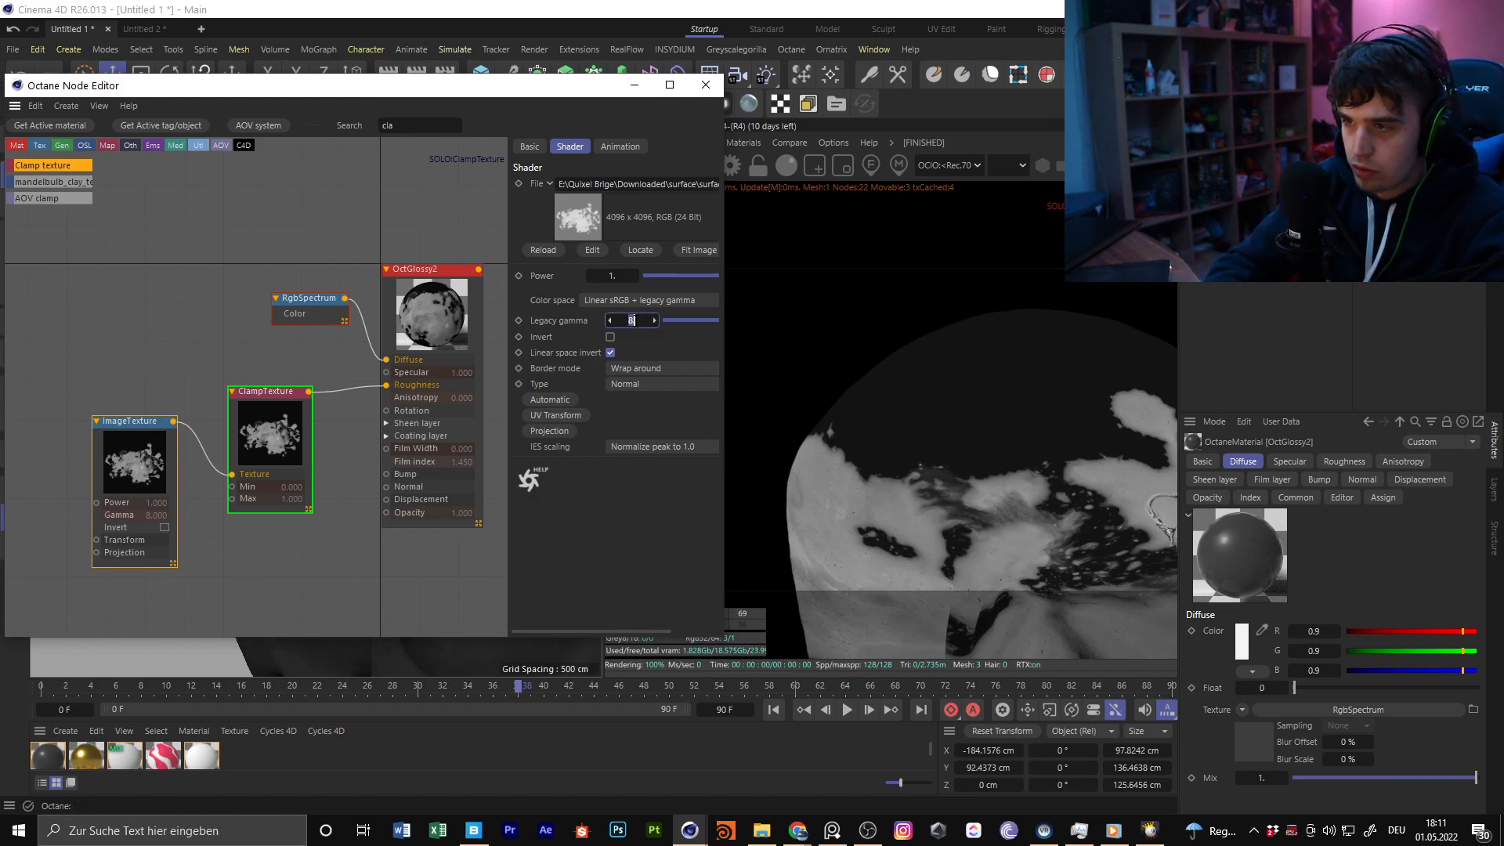
key("Return")
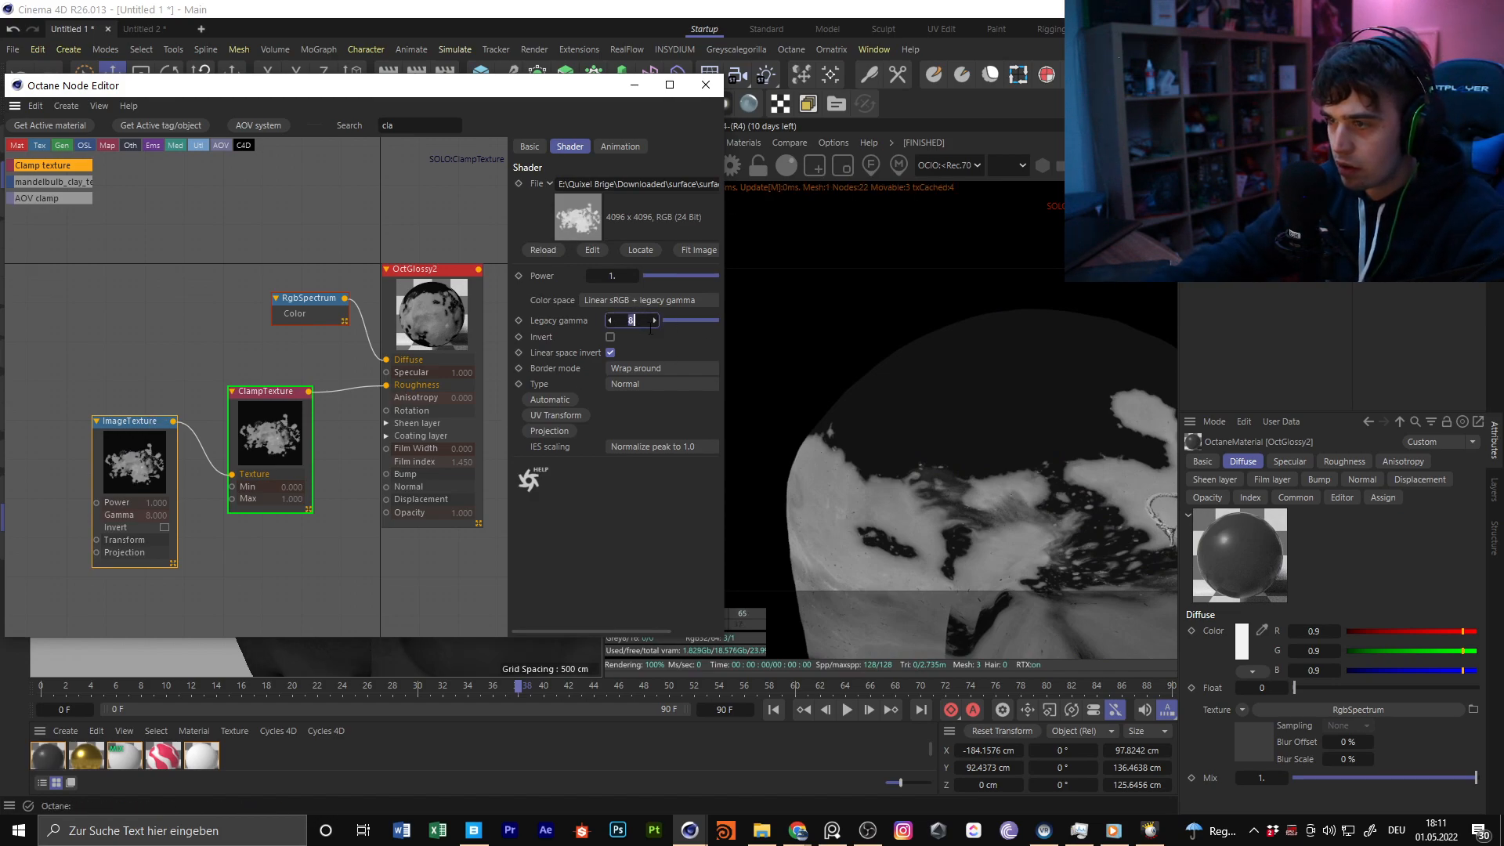
left_click(274, 424)
left_click_drag(614, 248, 688, 275)
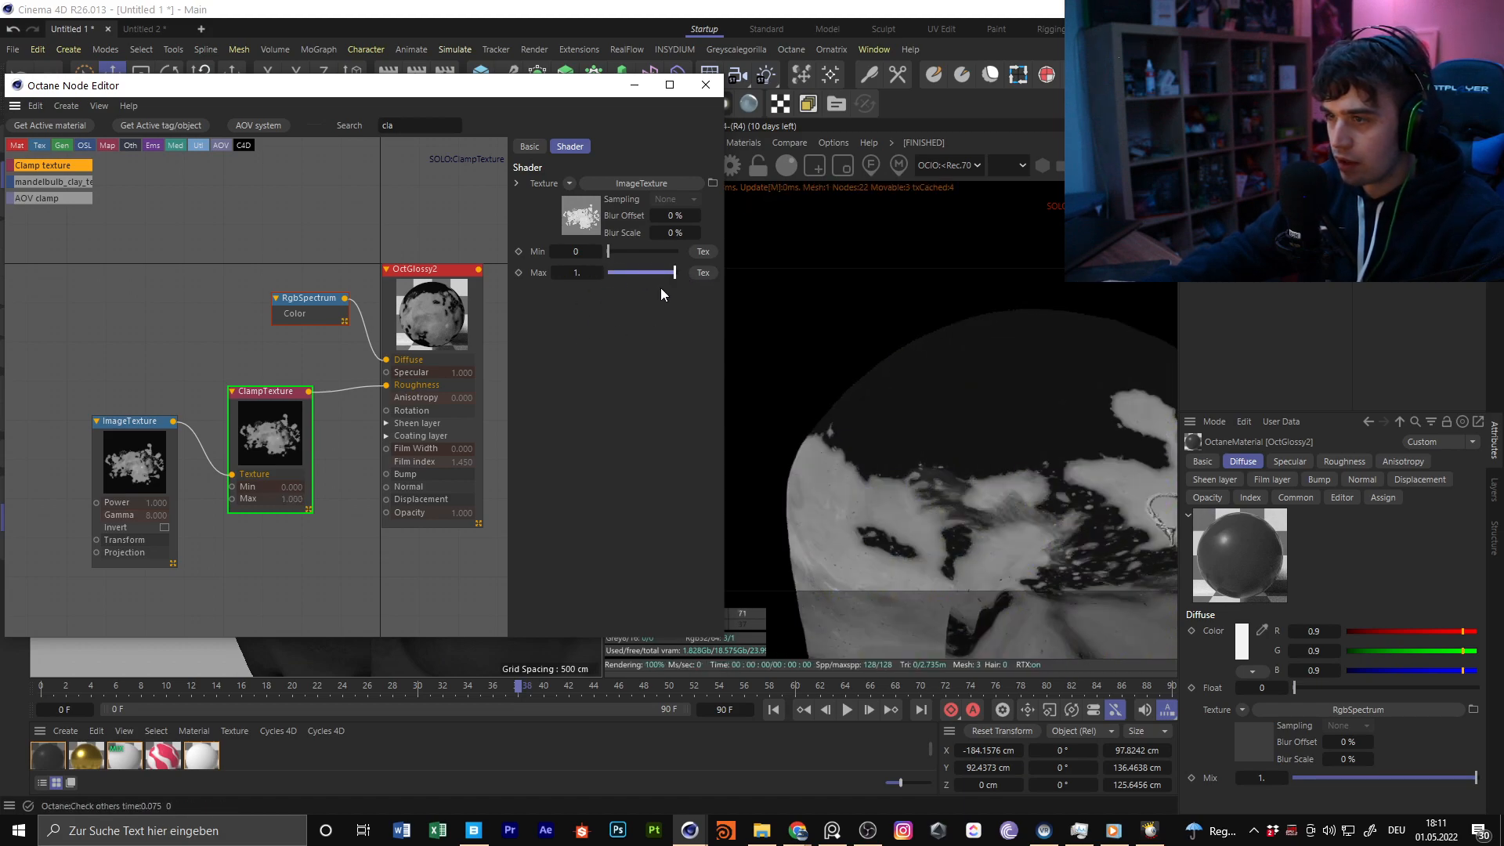
middle_click_drag(436, 419, 444, 344)
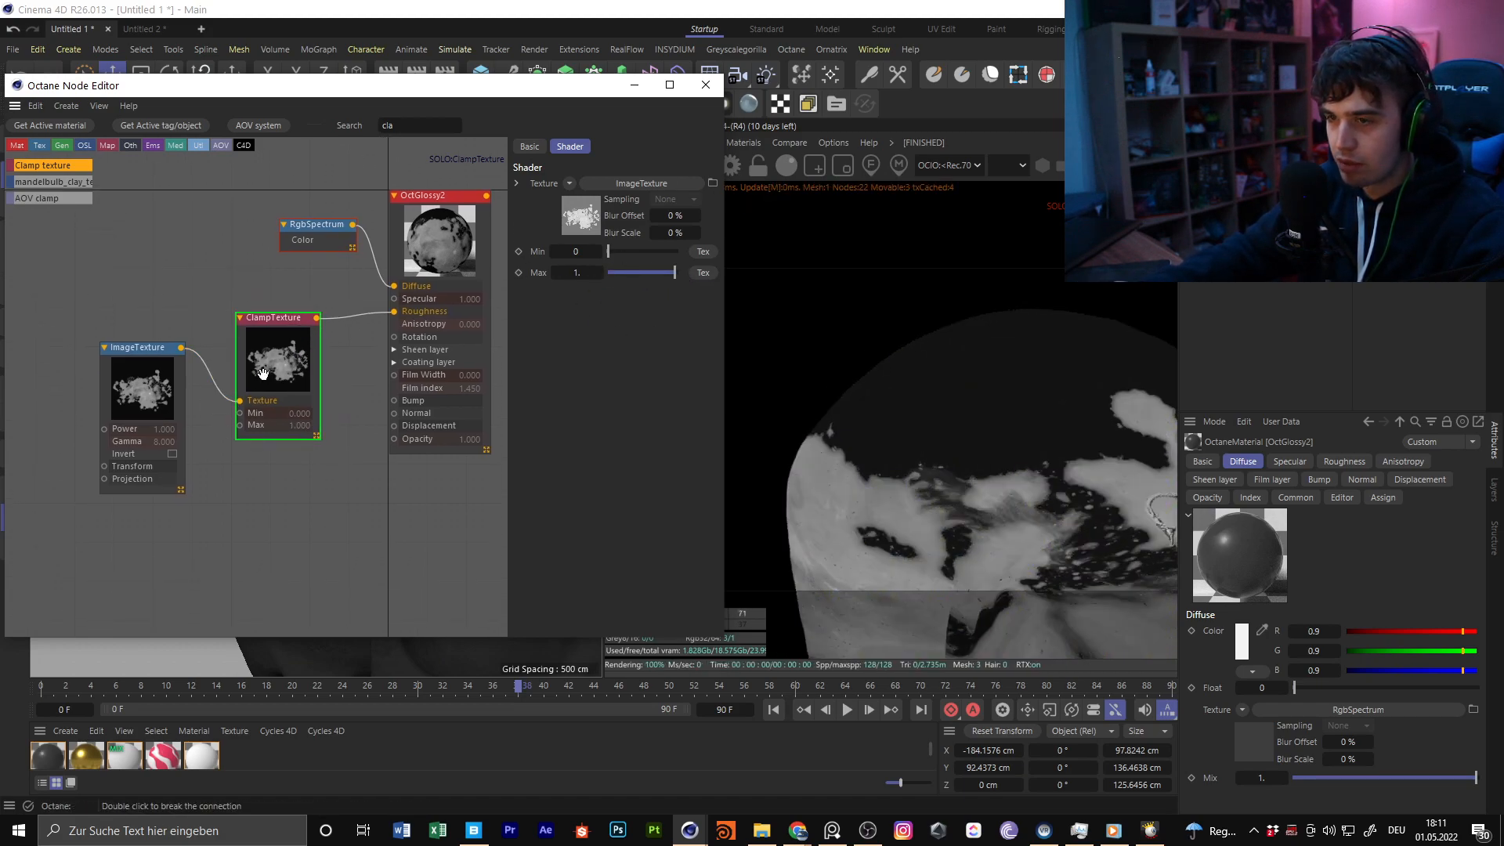
Widen the node editor and set the ImageTexture's type to Float
left_click(151, 404)
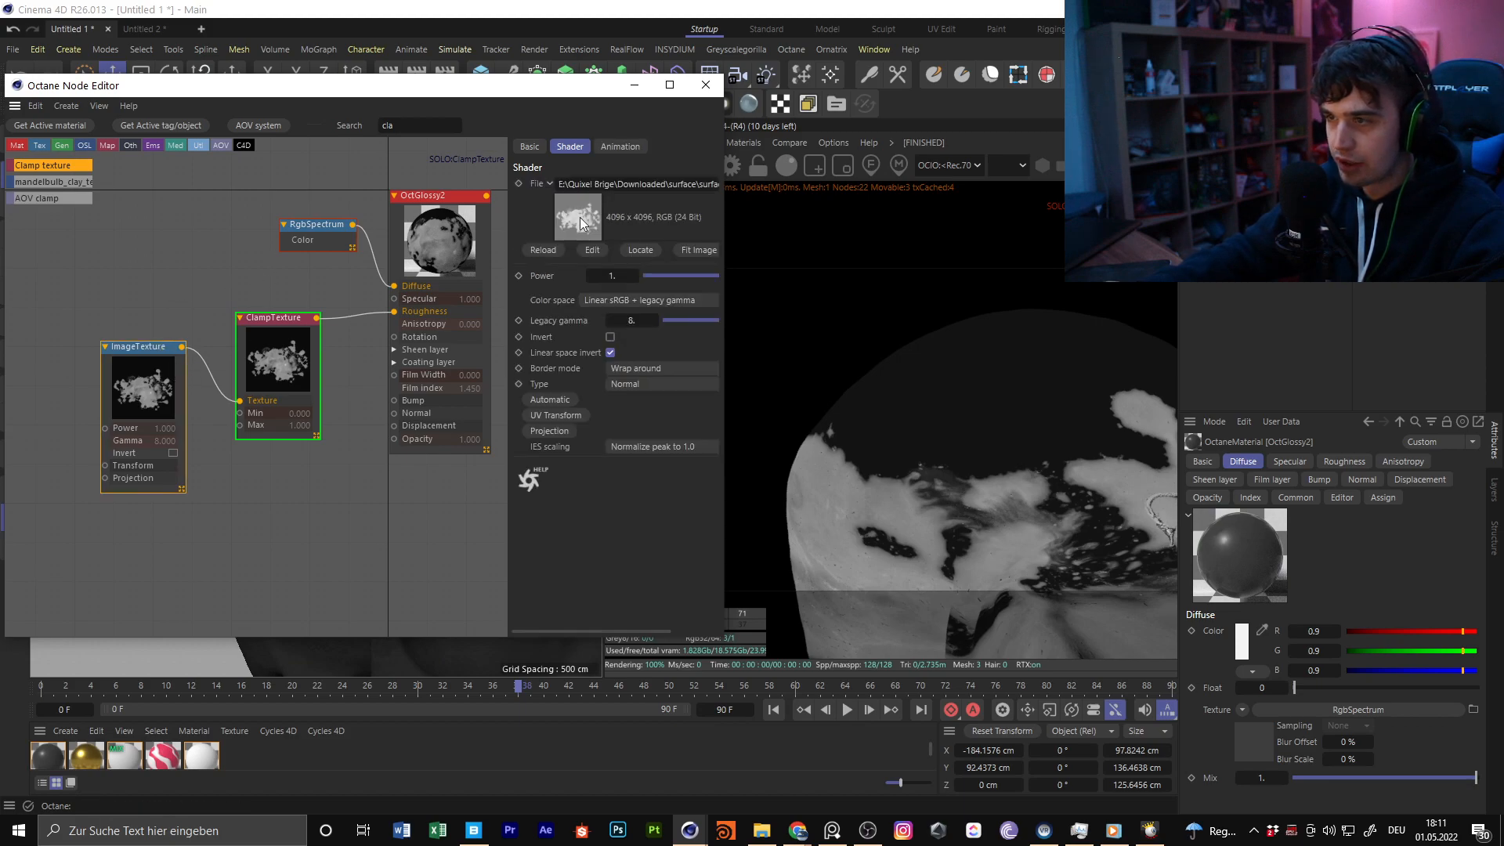
left_click_drag(727, 223, 854, 223)
left_click(752, 384)
left_click(750, 421)
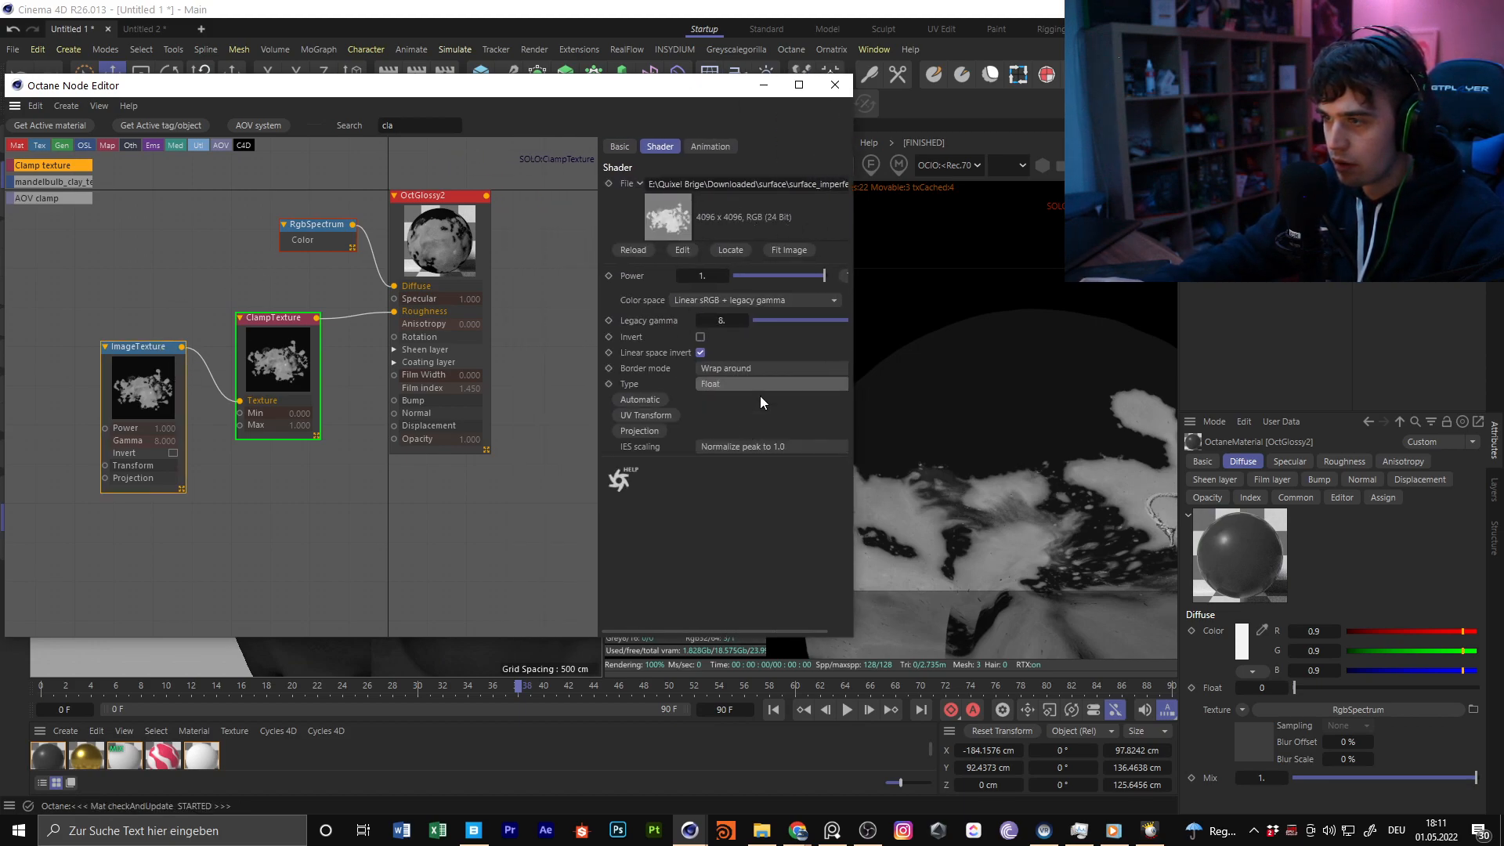
Try the ClampTexture's Min and Max values again with the Float image
left_click(303, 323)
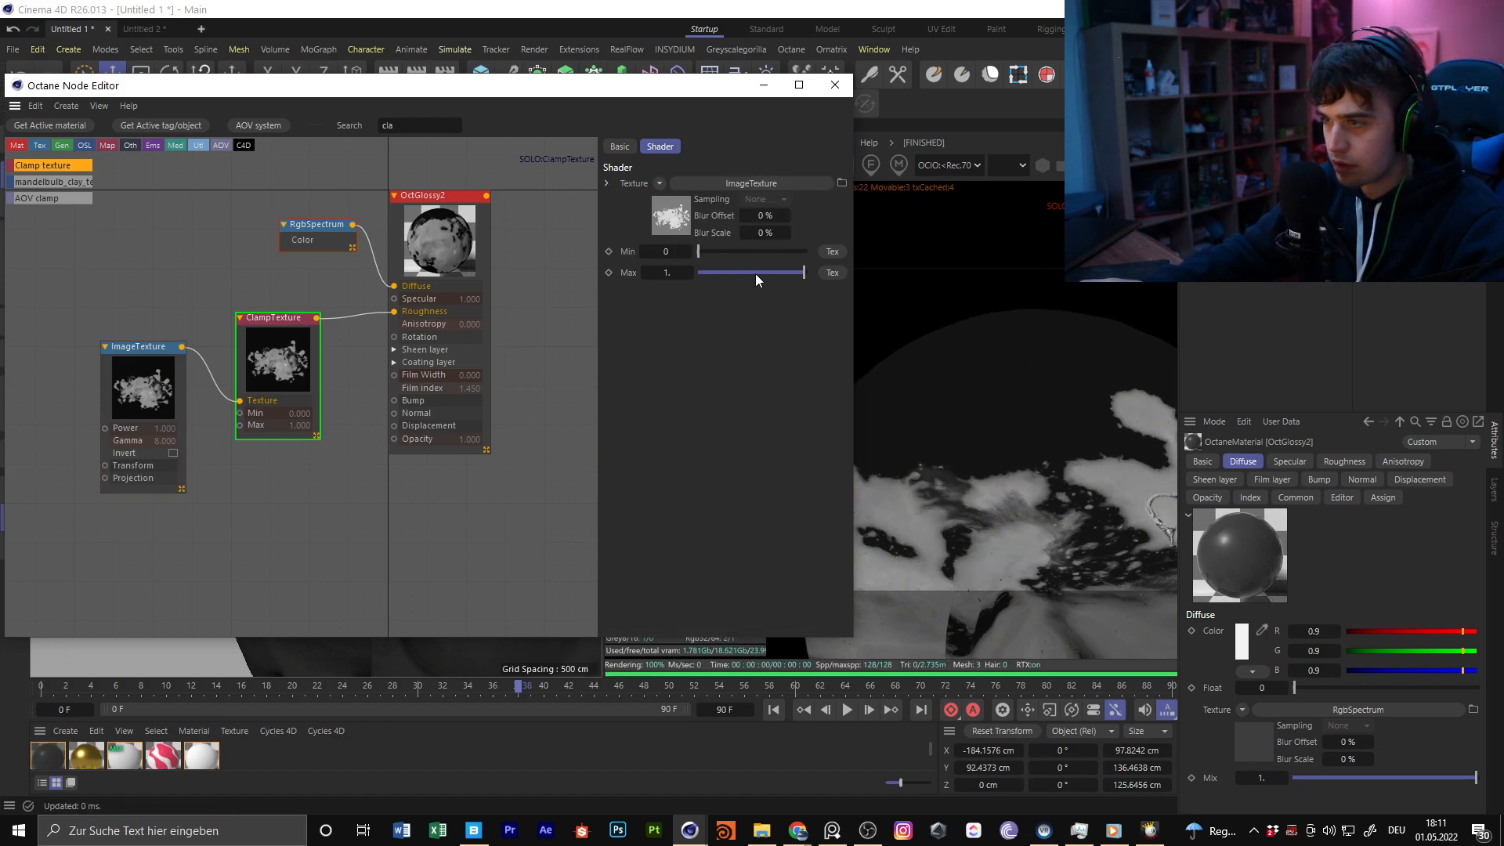
left_click_drag(686, 89, 672, 86)
mouse_move(686, 248)
left_mouse_down()
mouse_move(727, 247)
mouse_move(681, 247)
left_mouse_up()
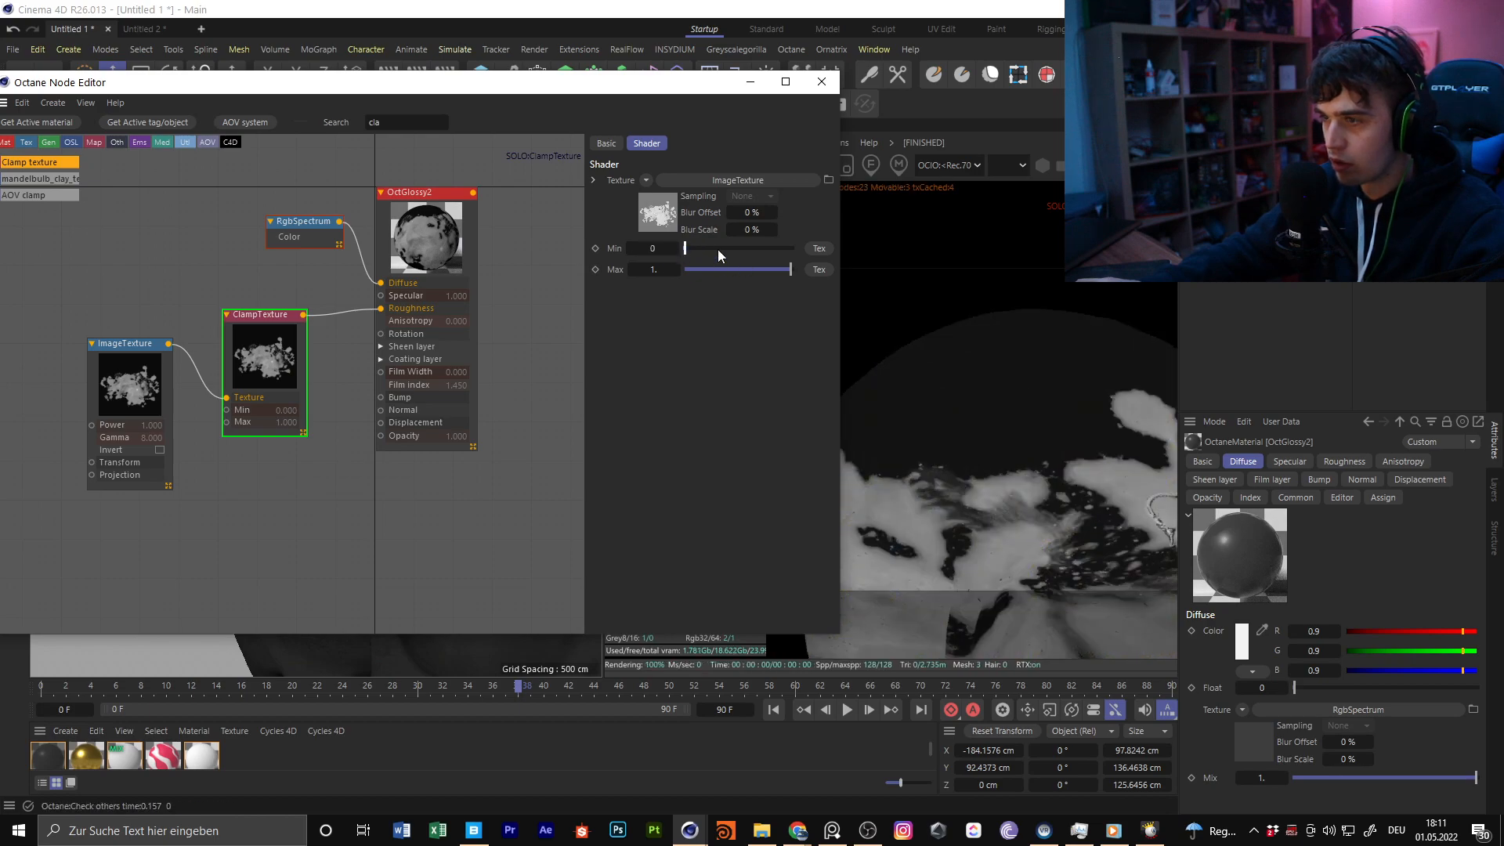
mouse_move(792, 271)
left_mouse_down()
mouse_move(774, 271)
mouse_move(810, 278)
mouse_move(685, 282)
mouse_move(799, 267)
left_mouse_up()
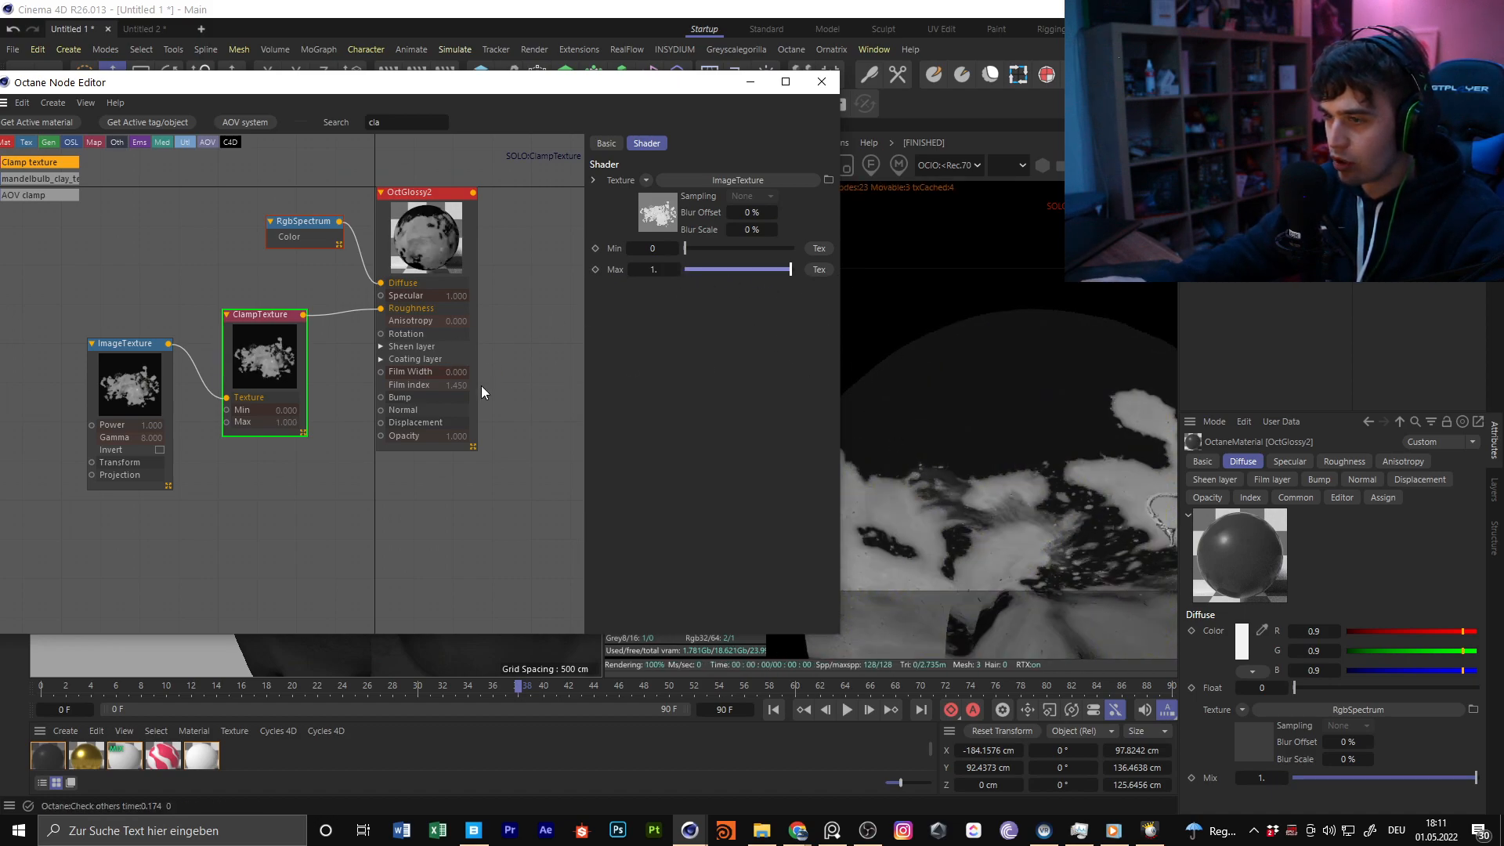
Rearrange the node graph so there is more room between the ImageTexture and ClampTexture nodes
left_click_drag(126, 380, 78, 294)
middle_click_drag(175, 294, 397, 305)
left_click_drag(509, 342, 513, 320)
middle_click_drag(458, 264, 376, 264)
left_click_drag(232, 305, 219, 349)
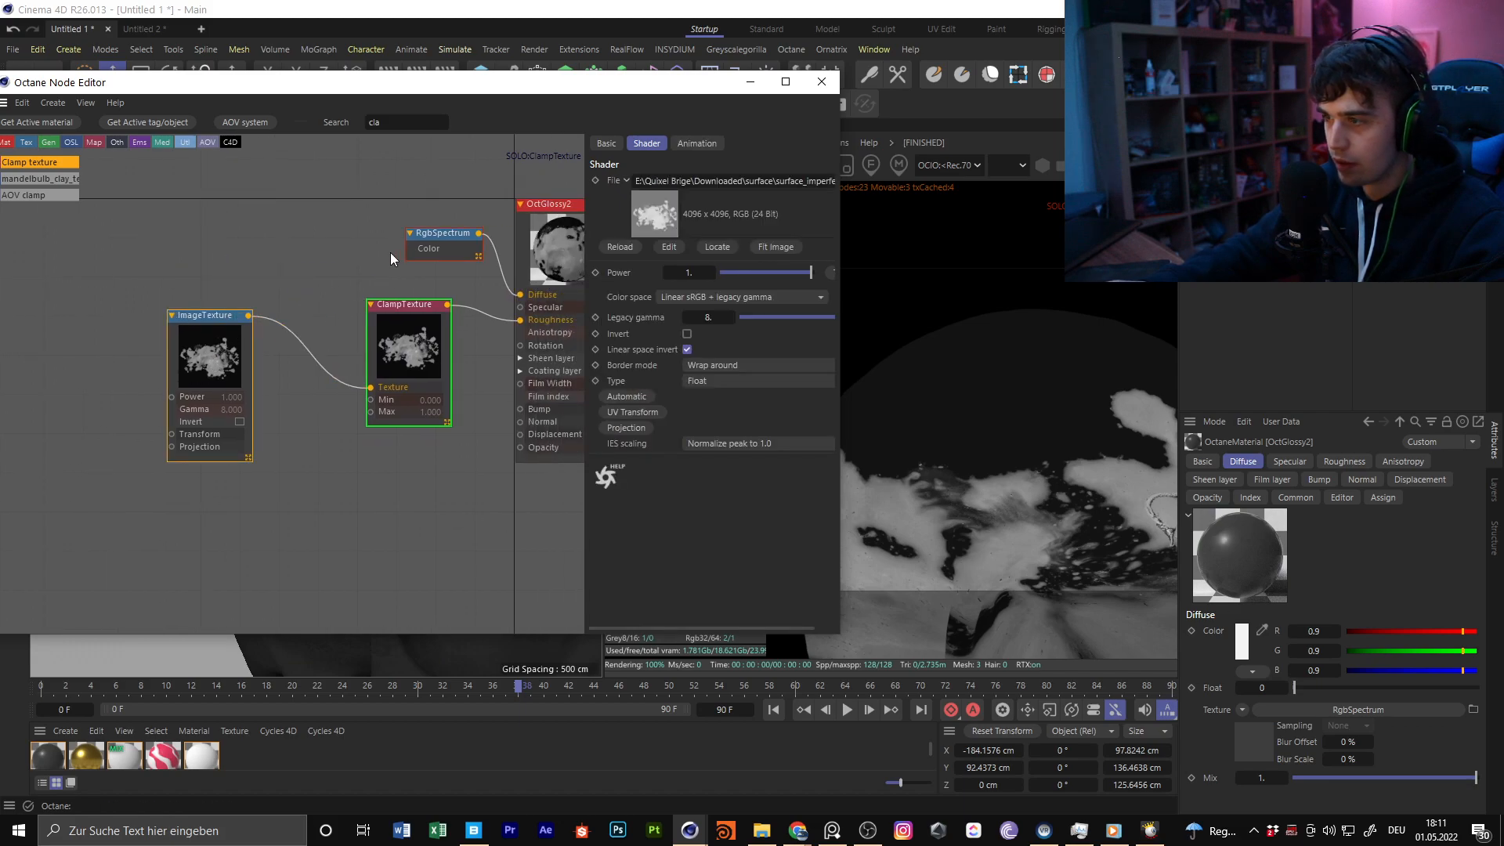
middle_click_drag(382, 367, 371, 321)
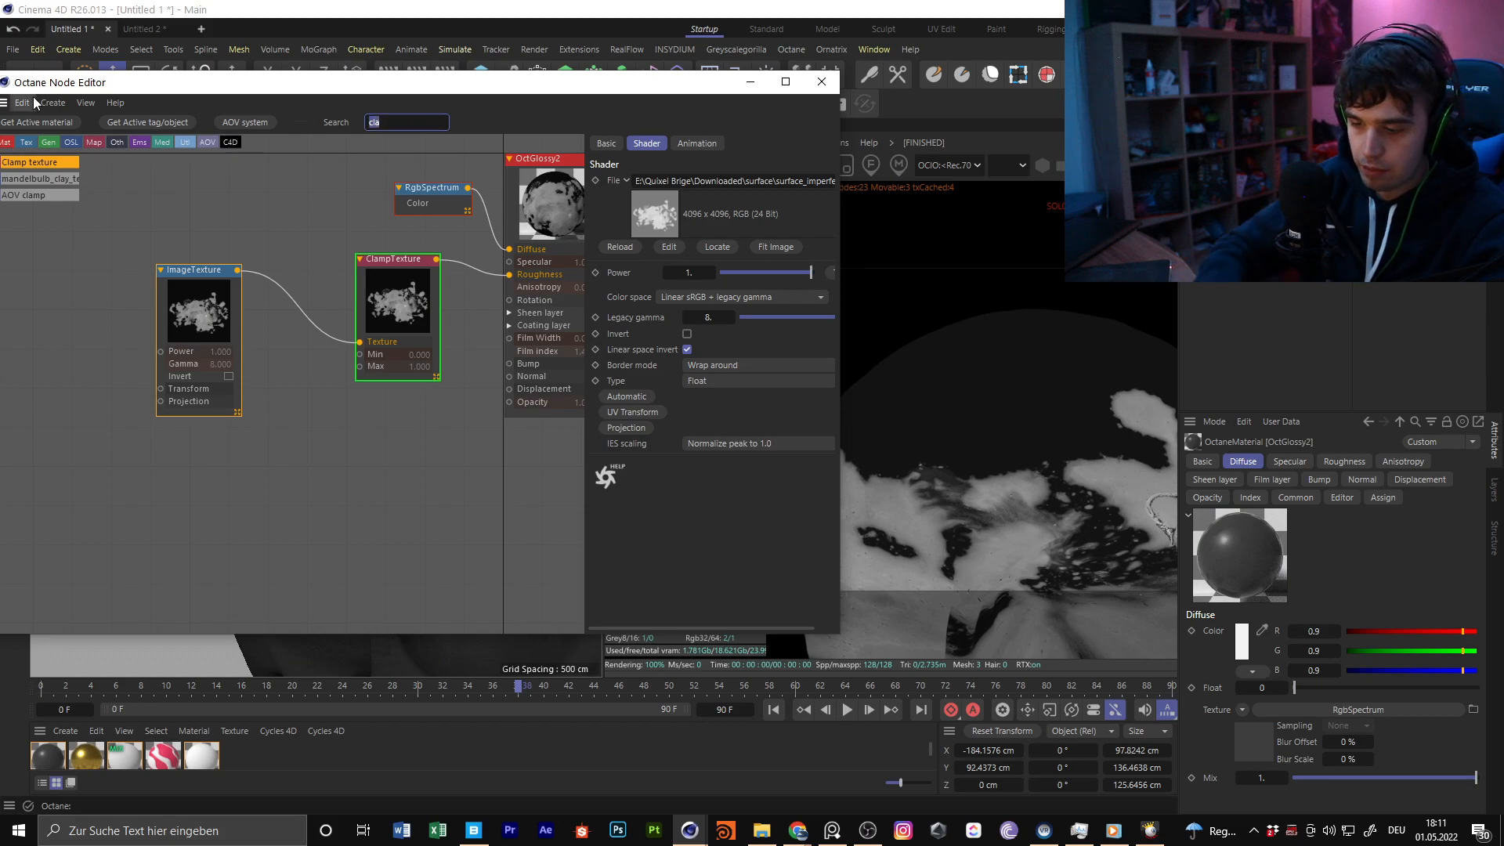
Insert a Color correction node between ImageTexture and ClampTexture, with gamma about 1.7 and contrast about 0.049
key("BackSpace")
key("BackSpace")
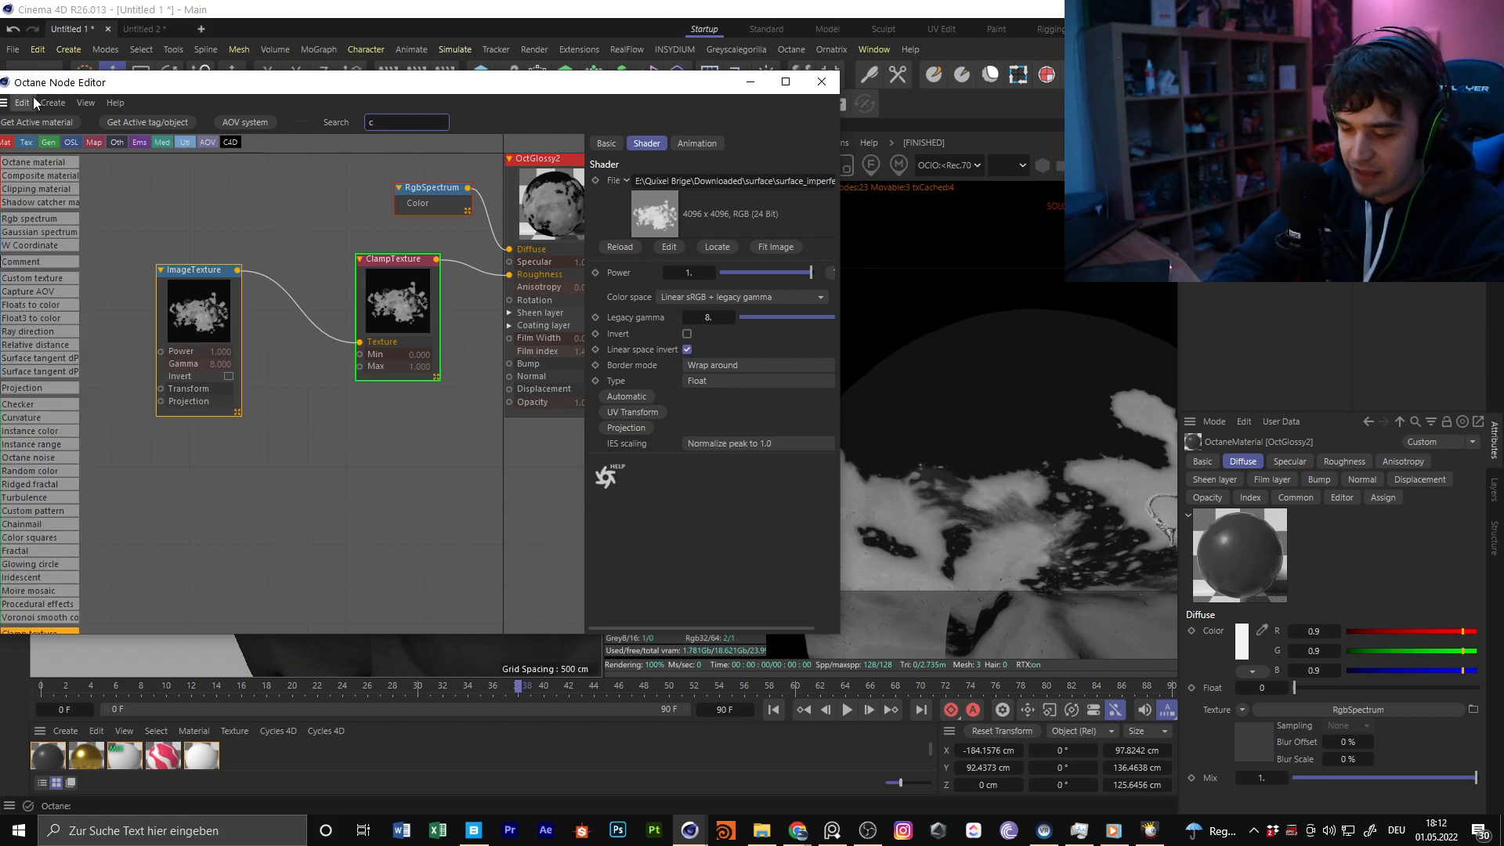
type("l")
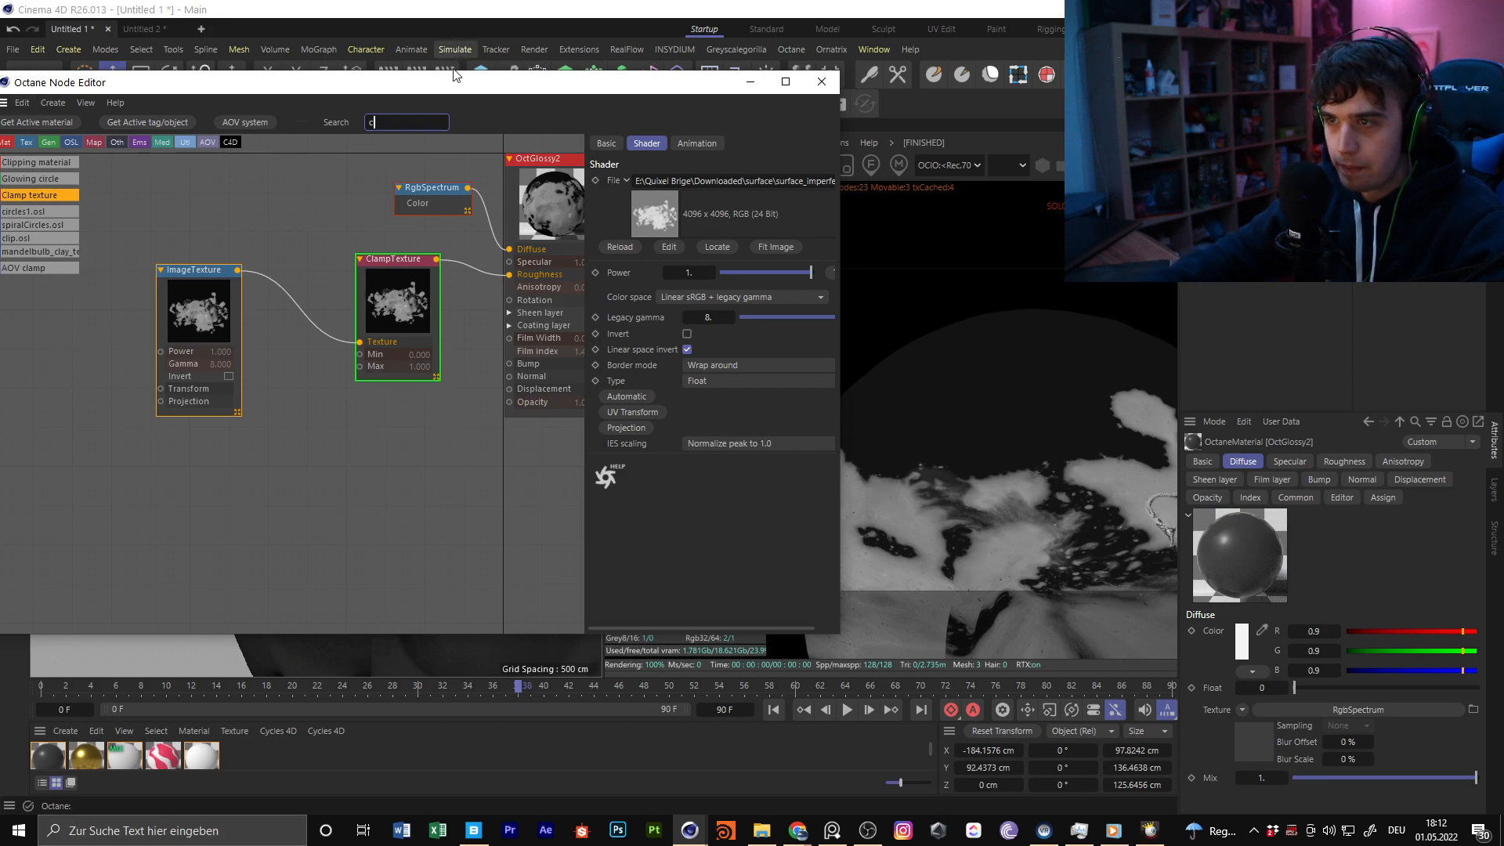
type("olor")
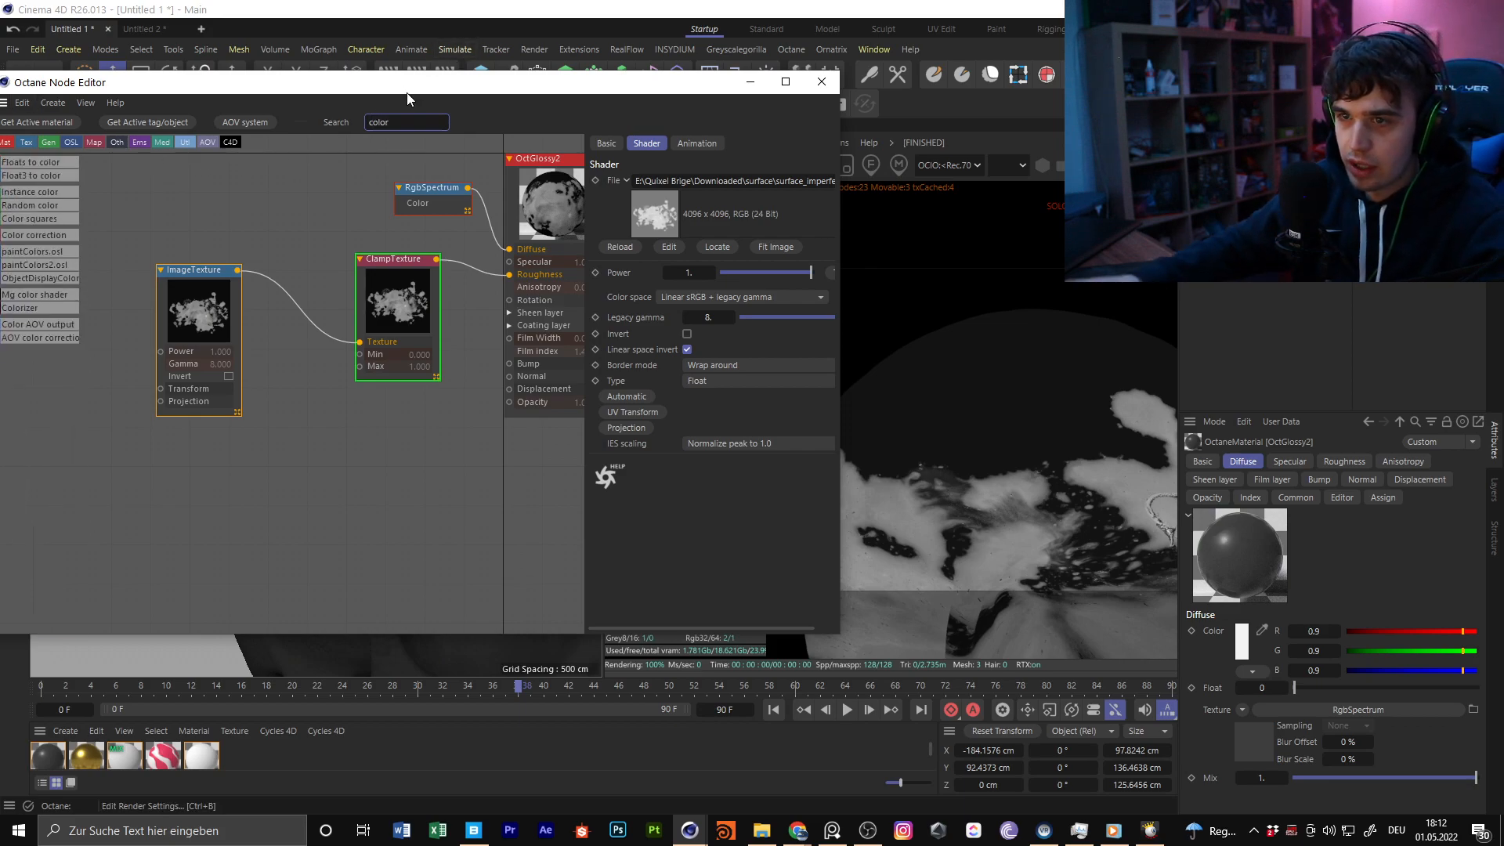
left_click_drag(423, 92, 506, 83)
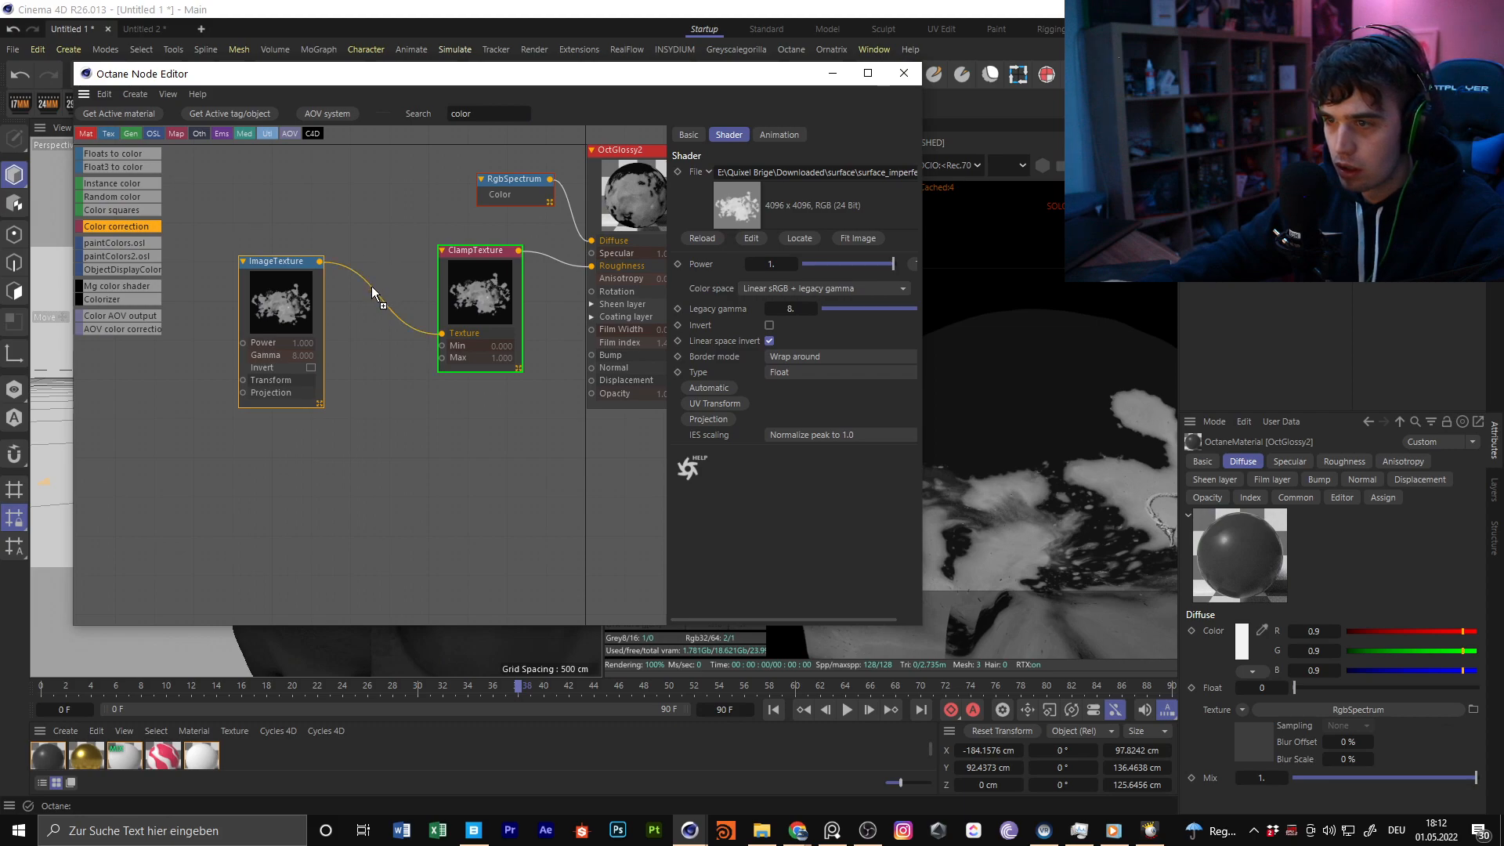
left_click_drag(372, 293, 373, 294)
left_click_drag(899, 314, 863, 319)
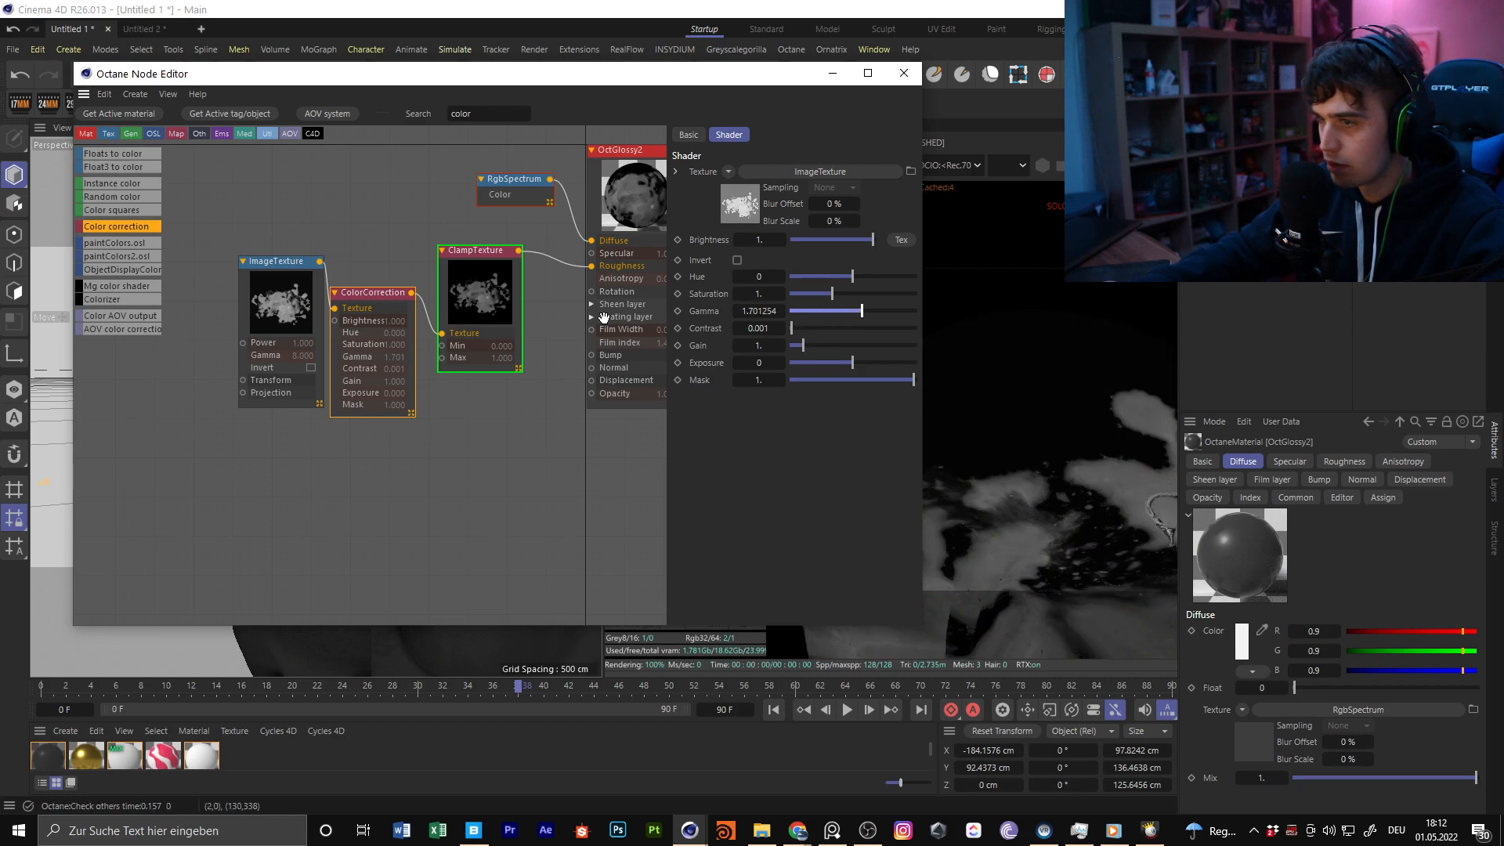
left_click_drag(818, 327, 828, 326)
Turn off the ClampTexture solo preview and close the node editor
right_click(478, 282)
left_click(528, 316)
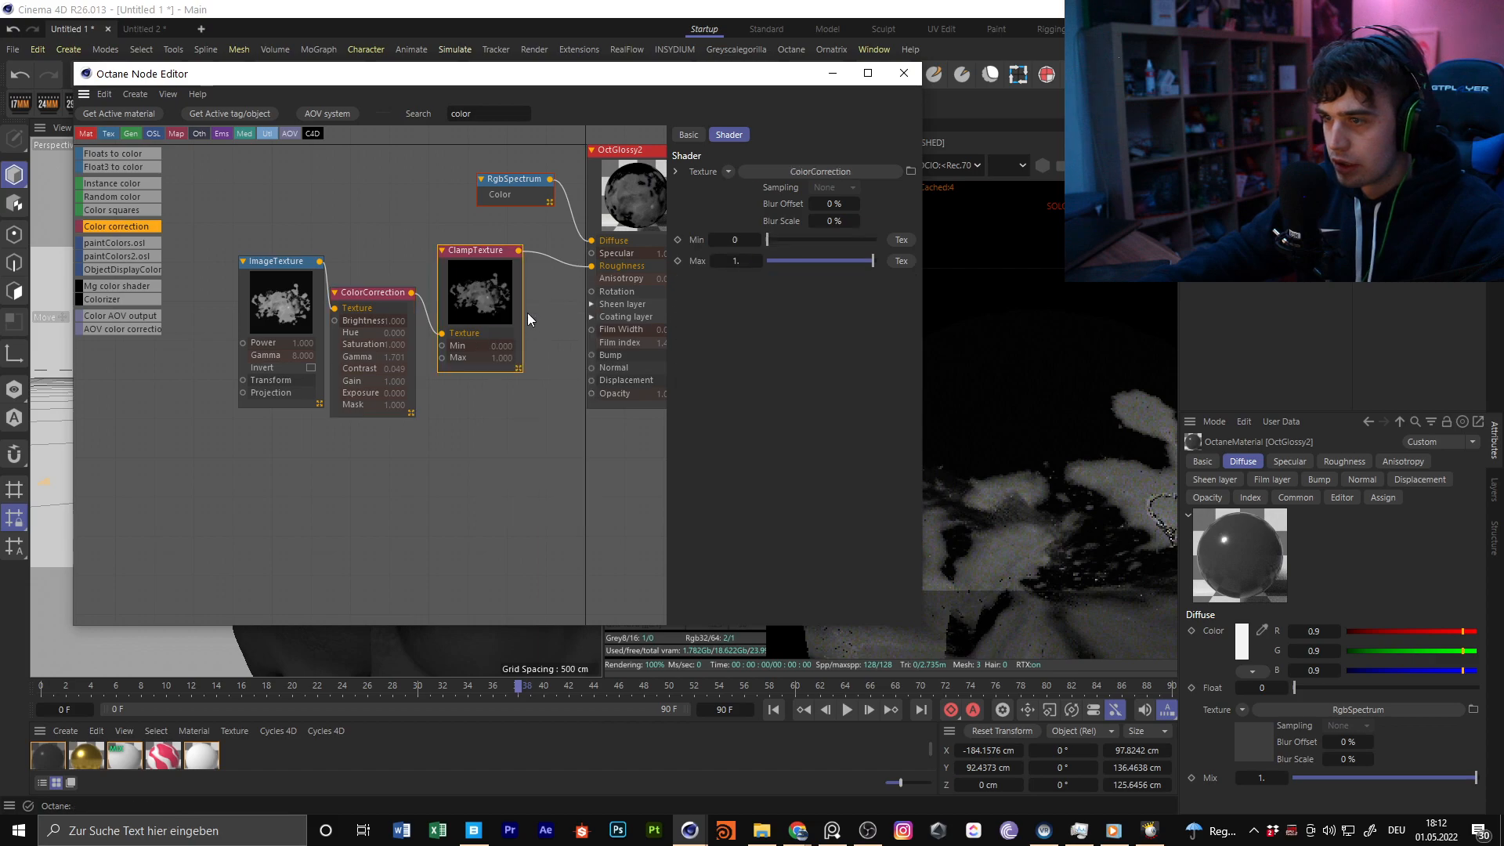
middle_click_drag(400, 228, 299, 223)
right_click(378, 279)
left_click(438, 317)
left_click_drag(765, 74, 703, 548)
left_click(843, 548)
Examine the roughness highlights on the dark open-jawed skull and the look of the marble skull from several angles
left_click_drag(476, 426, 417, 394, "alt")
middle_click_drag(419, 396, 328, 347, "alt")
right_click_drag(328, 348, 291, 400, "alt")
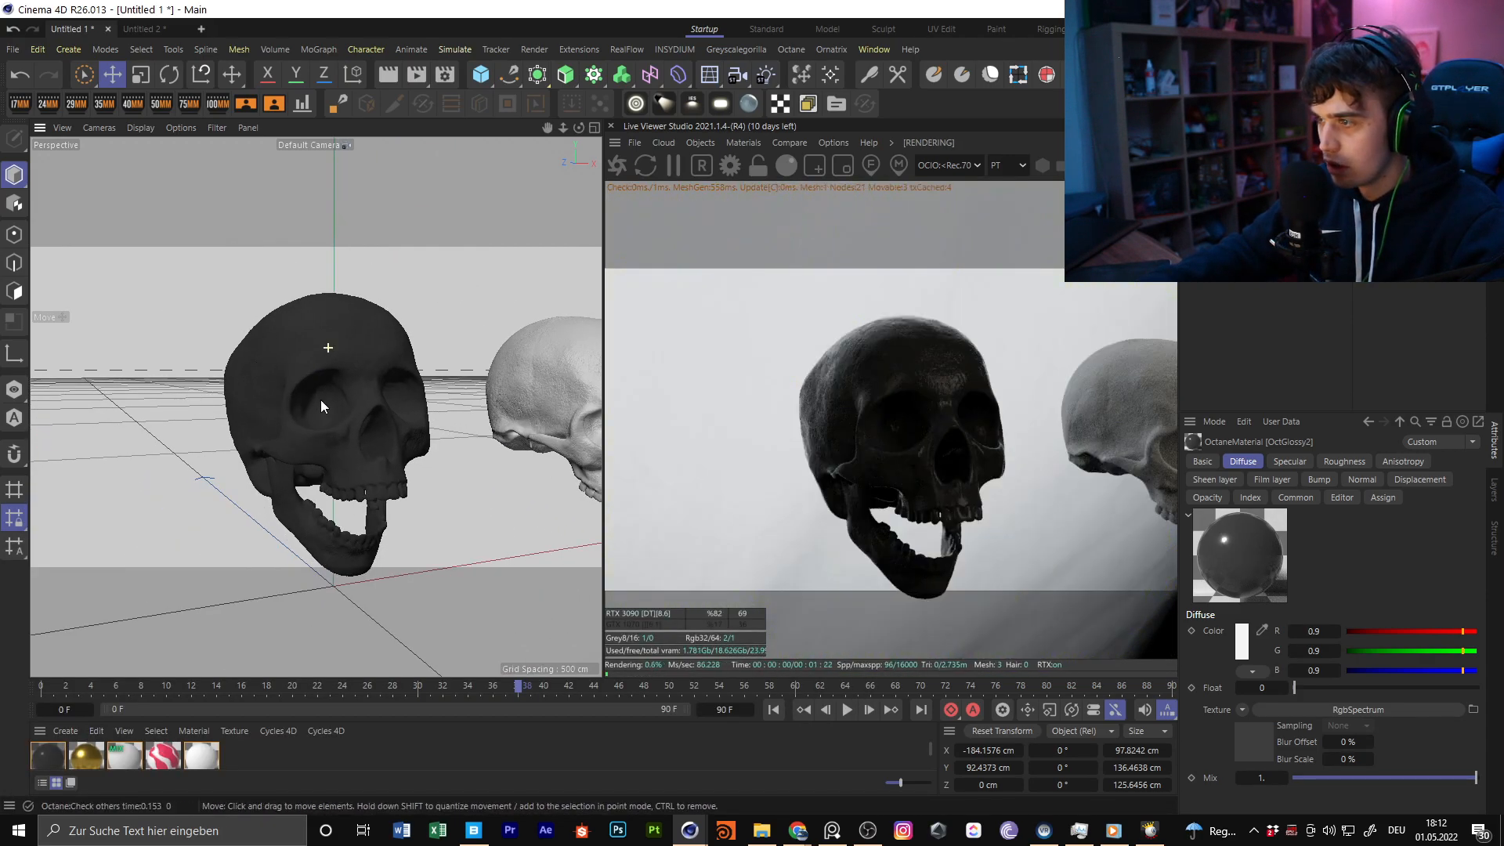
left_click_drag(321, 400, 290, 396, "alt")
right_click_drag(290, 396, 334, 392, "alt")
left_click_drag(276, 384, 496, 364, "alt")
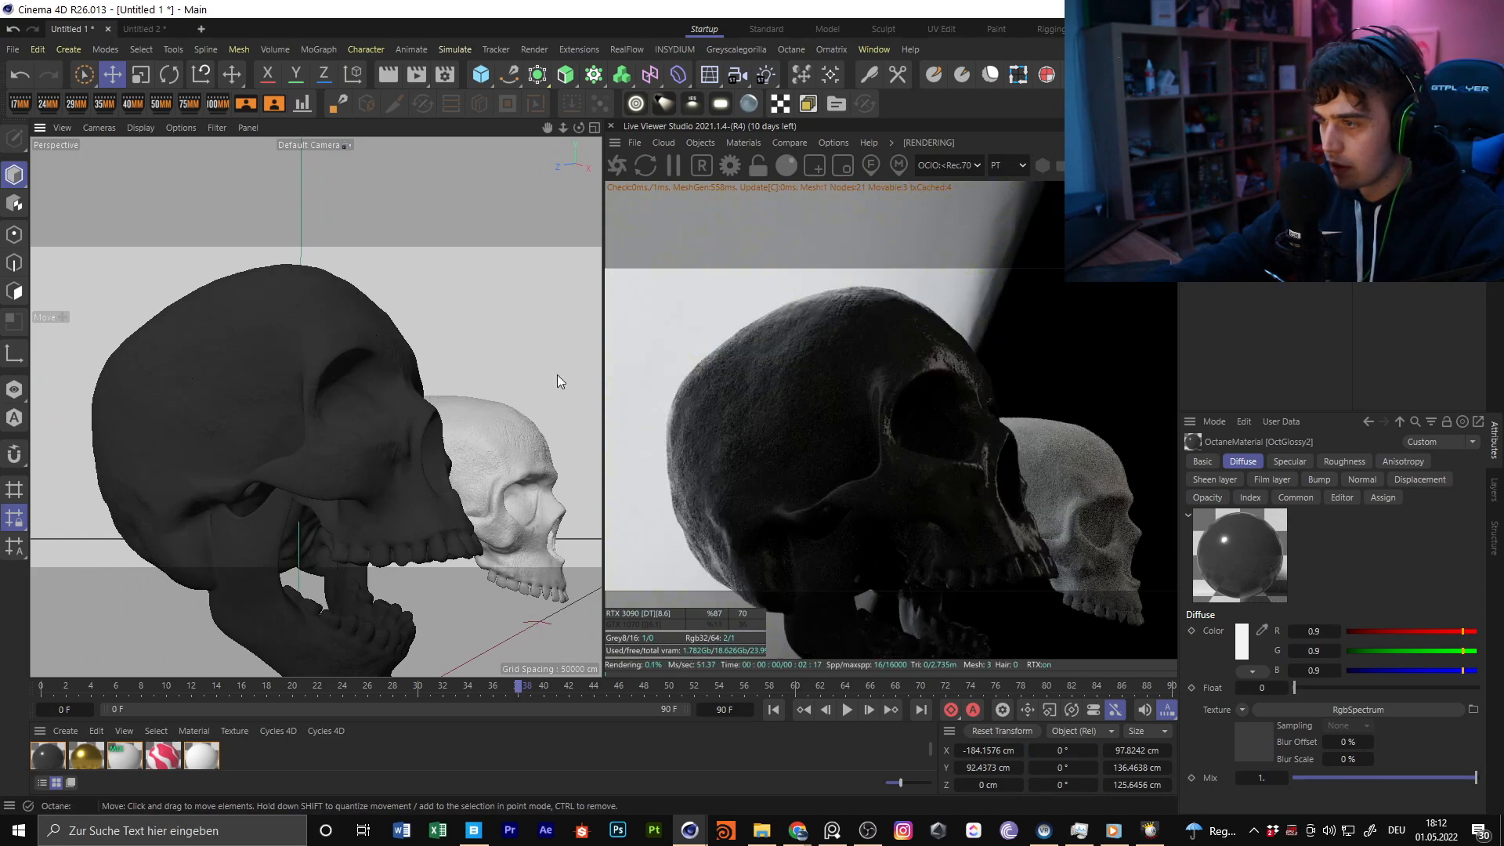
left_click_drag(1038, 343, 779, 342, "alt")
right_click_drag(779, 342, 866, 398, "alt")
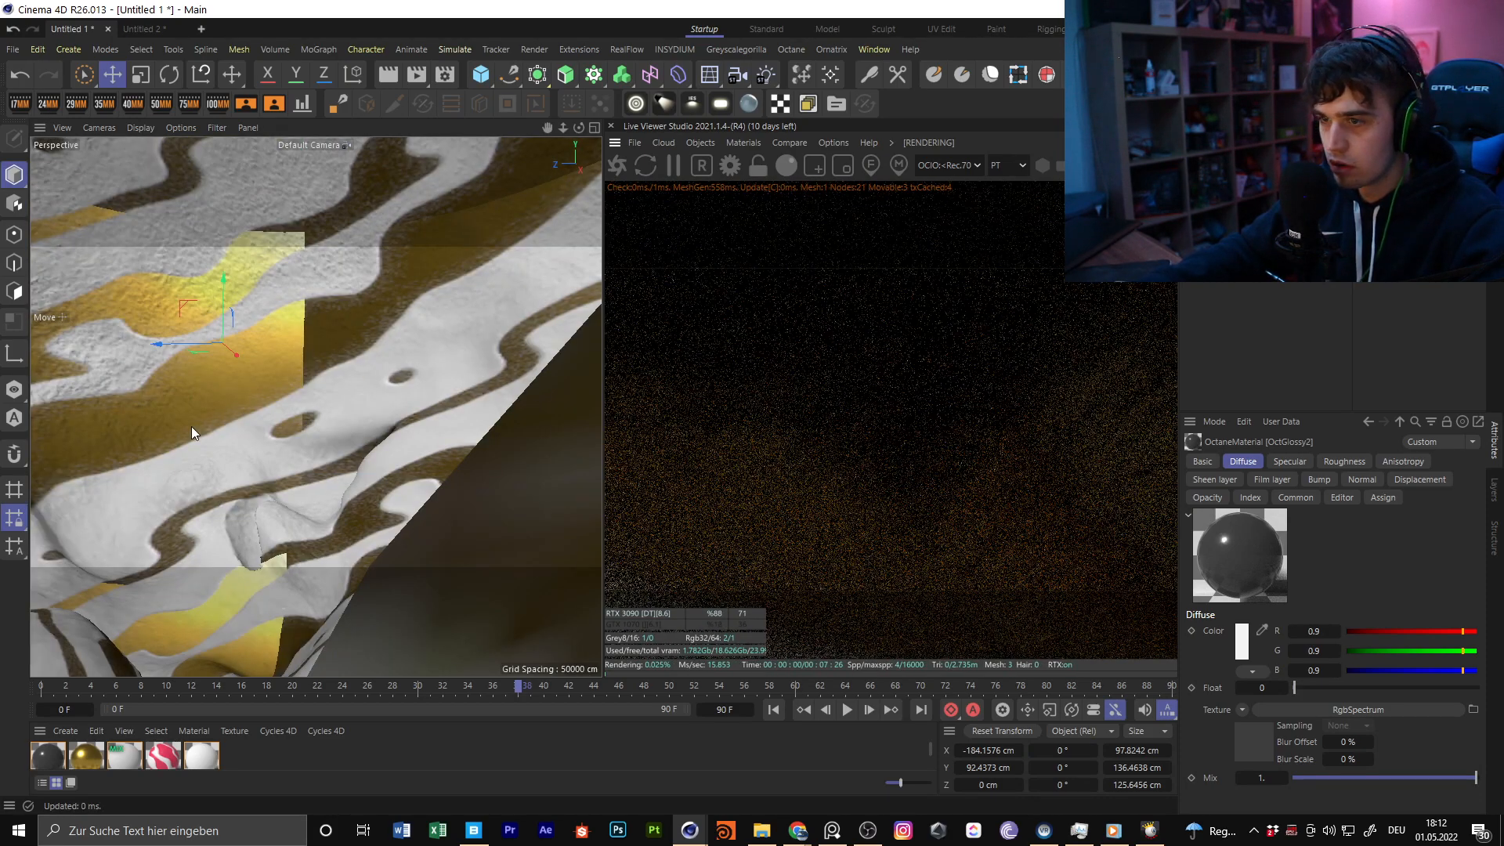
right_click_drag(436, 377, 427, 378, "alt")
middle_click_drag(427, 377, 362, 468, "alt")
mouse_move(362, 468)
right_mouse_down("alt")
mouse_move(379, 478)
mouse_move(374, 452)
right_mouse_up("alt")
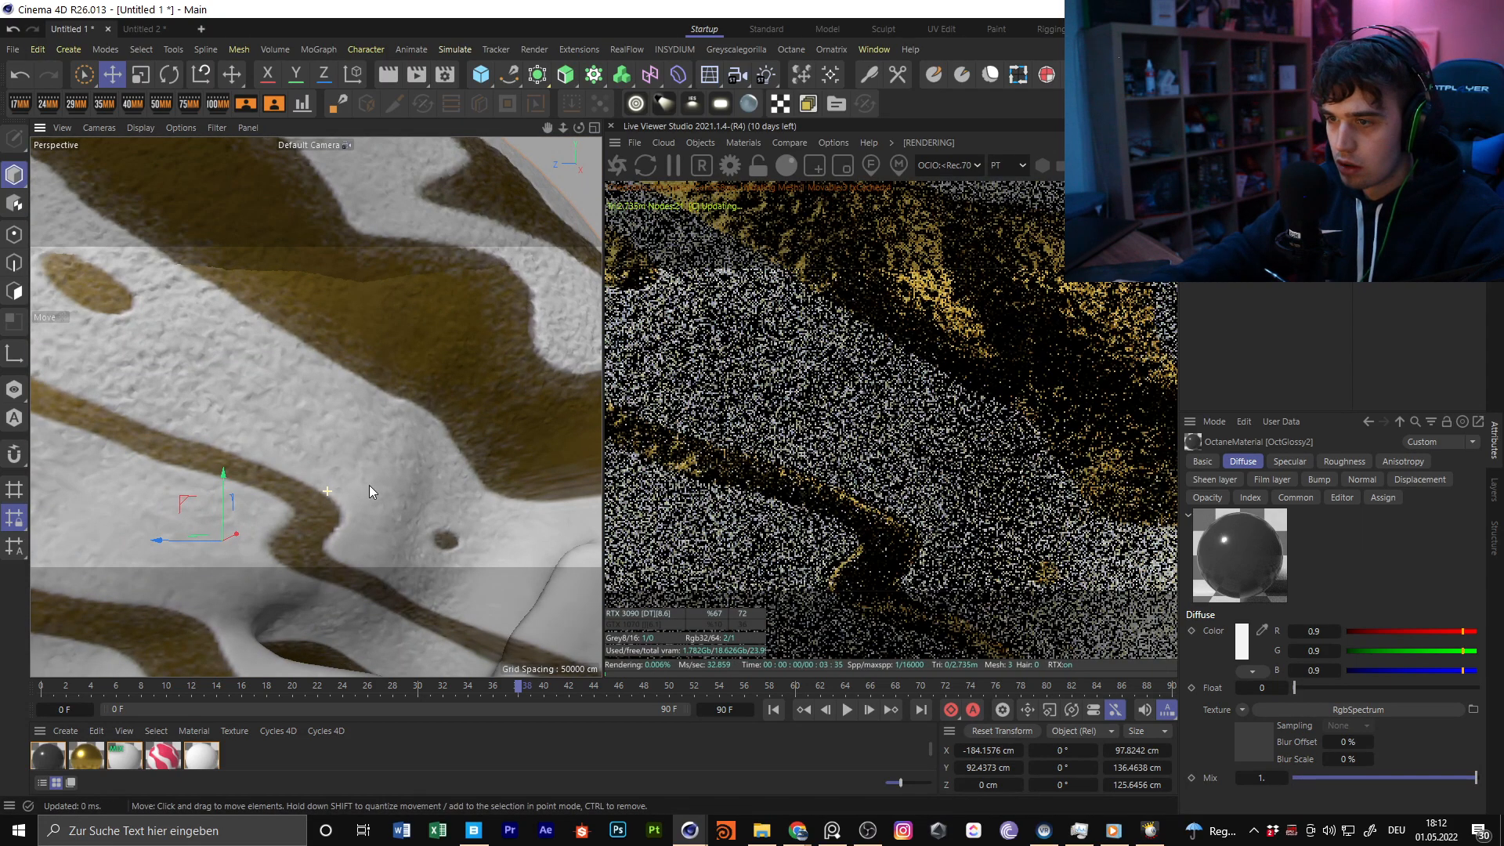
right_click_drag(472, 466, 375, 439, "alt")
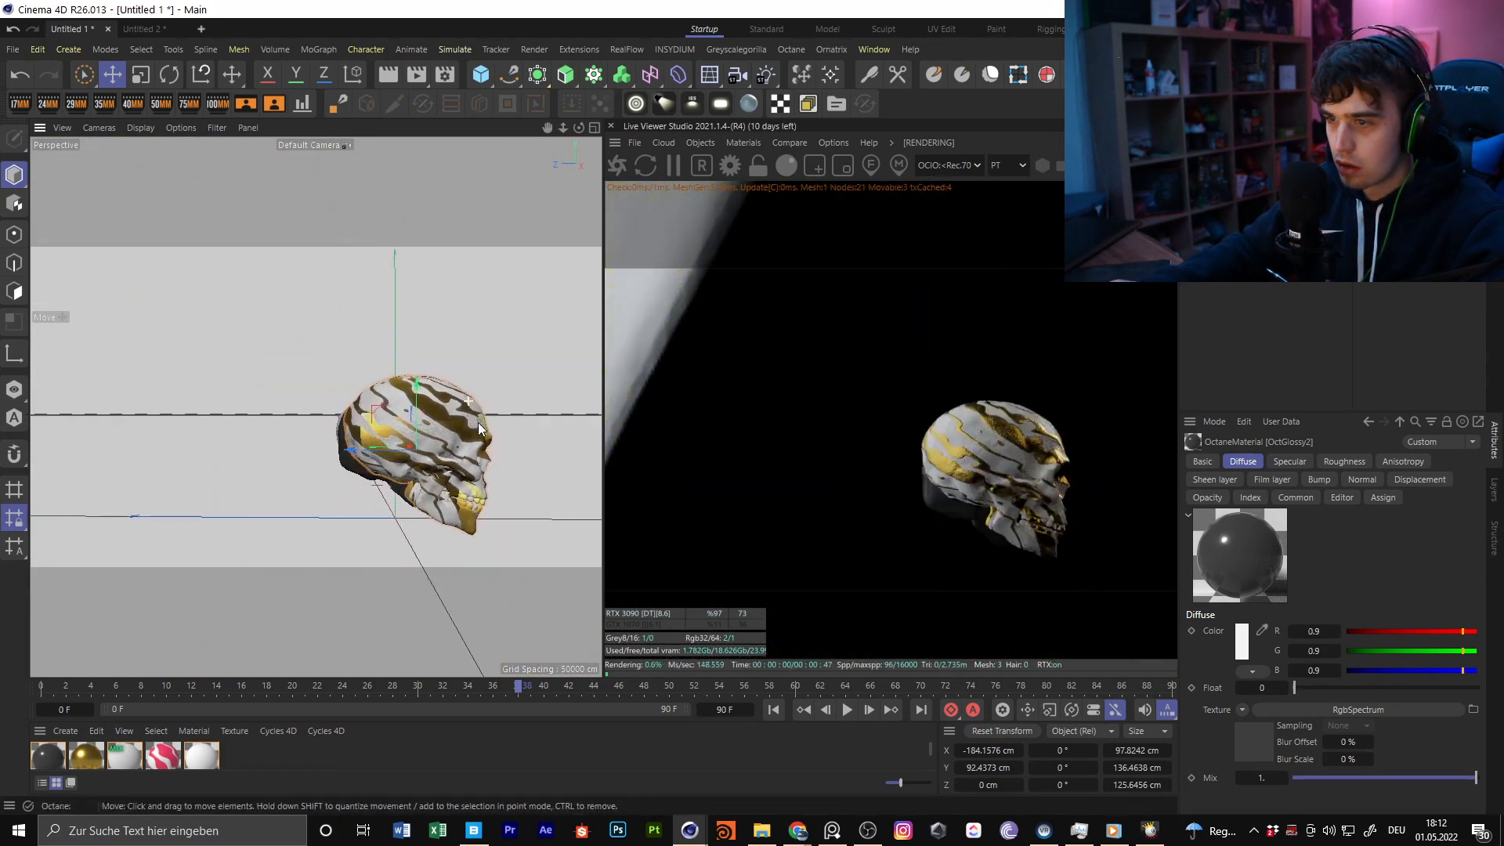
left_click_drag(423, 384, 495, 407, "alt")
middle_click_drag(399, 409, 282, 431, "alt")
right_click_drag(282, 436, 482, 355, "alt")
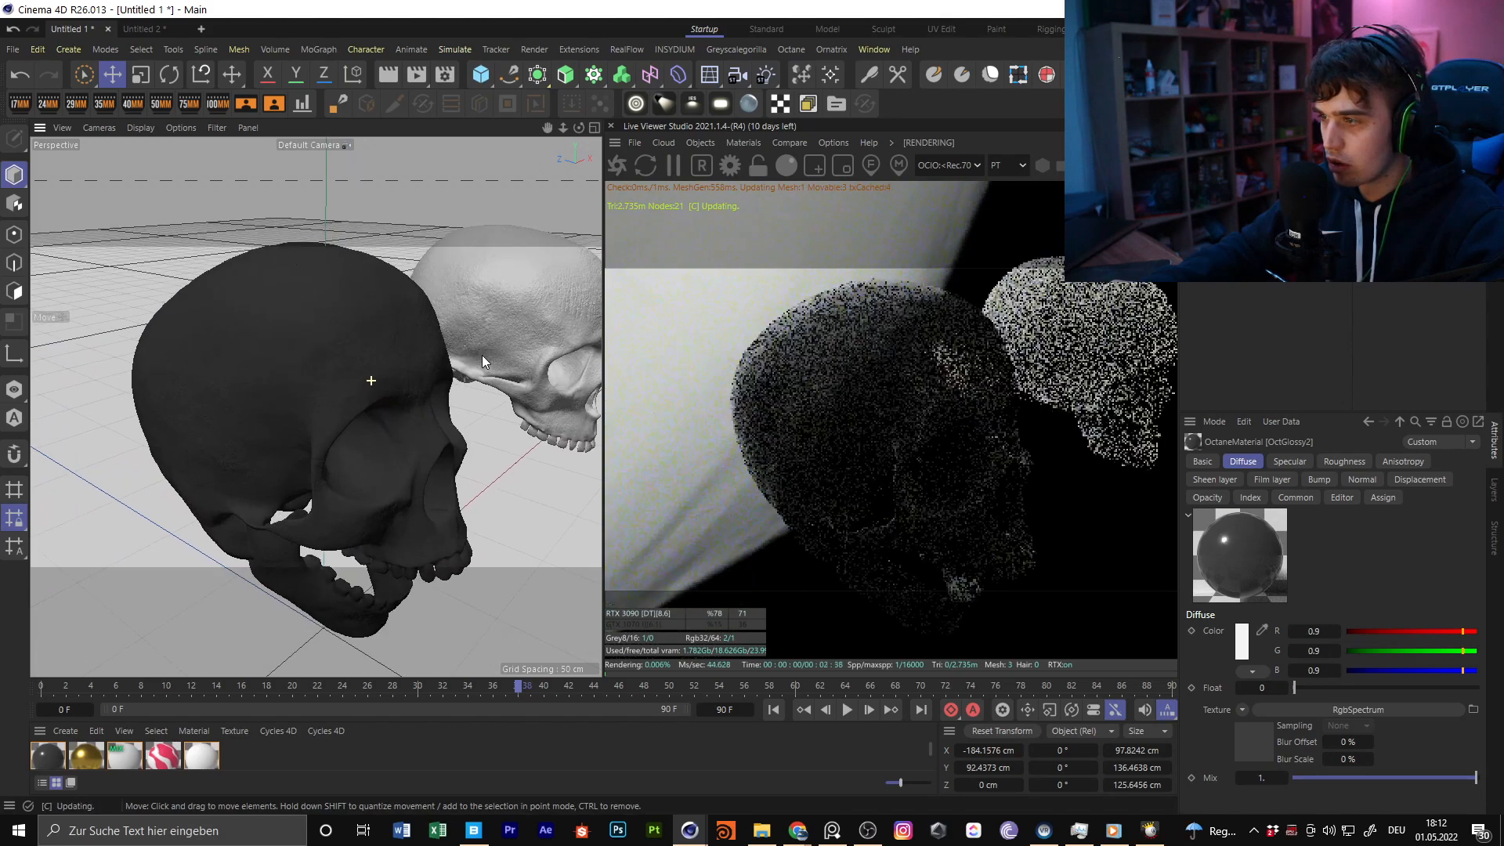
left_click_drag(481, 344, 448, 467, "alt")
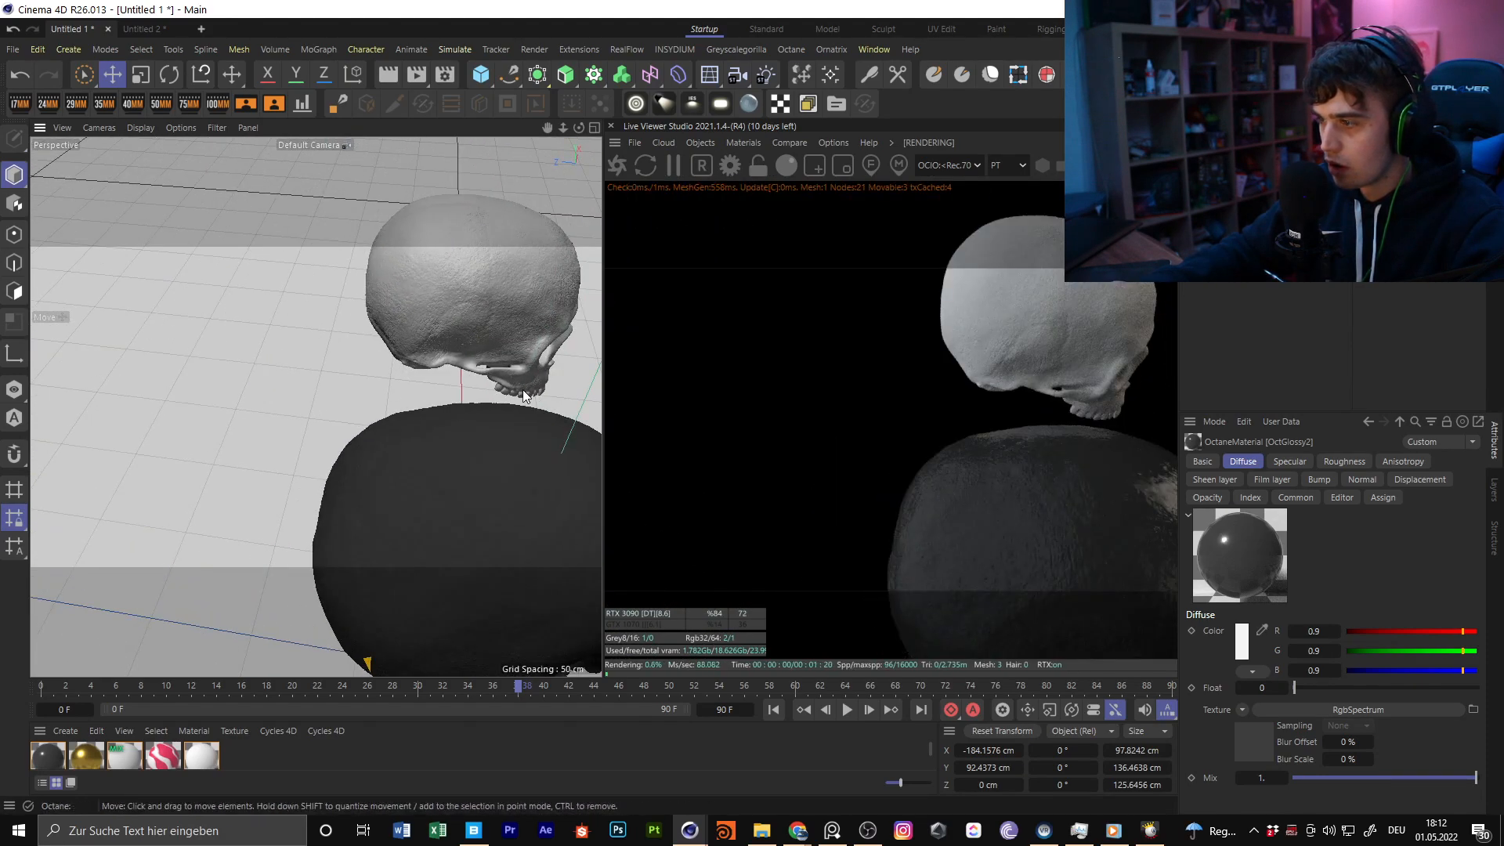
middle_click_drag(448, 467, 267, 293, "alt")
left_click_drag(326, 372, 525, 307, "alt")
left_click_drag(378, 408, 379, 359, "alt")
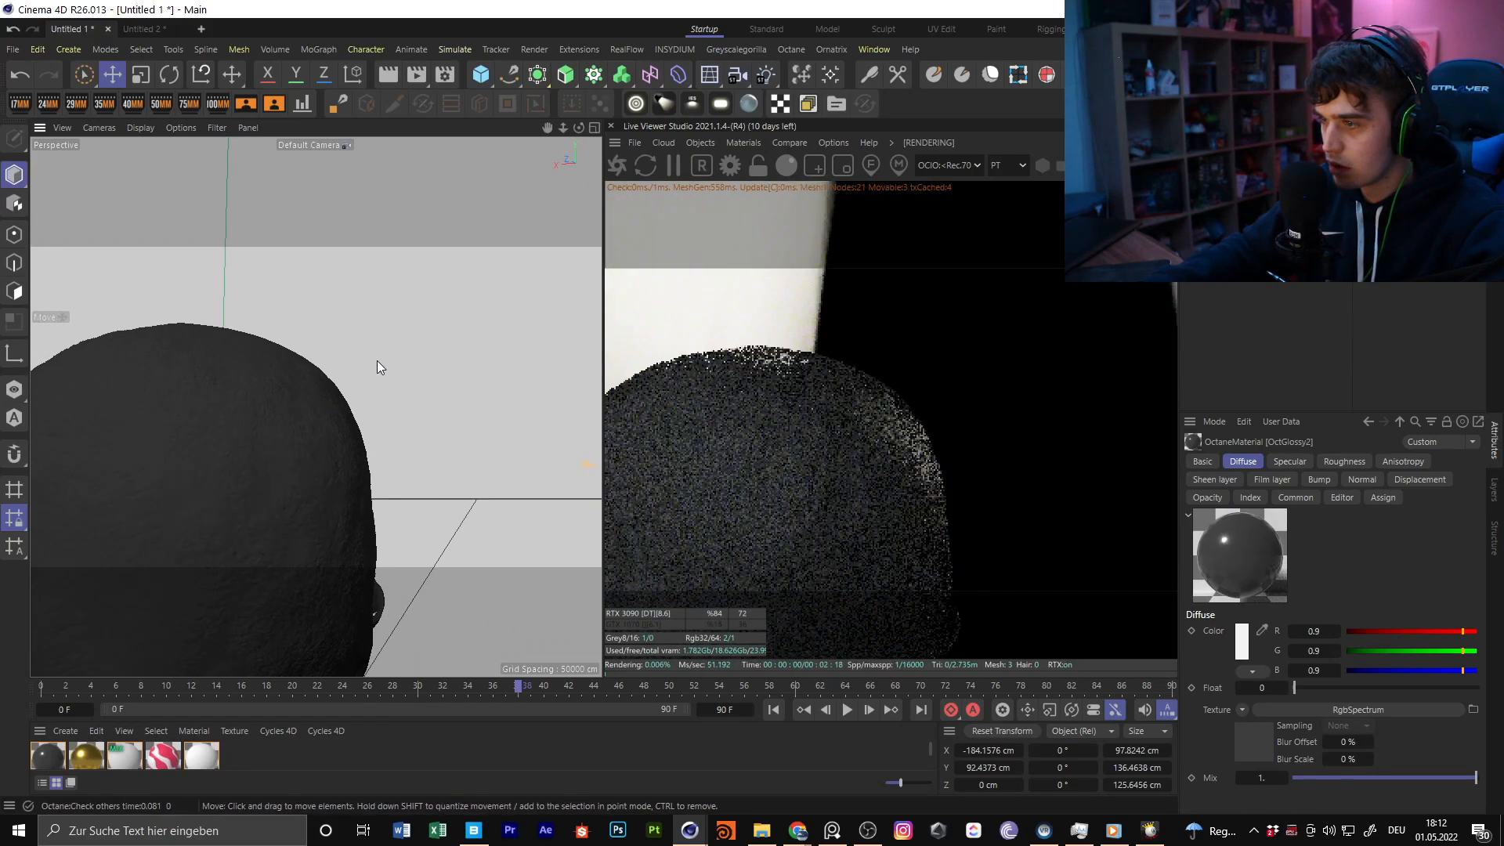
middle_click_drag(324, 396, 395, 321, "alt")
left_click_drag(290, 403, 384, 384, "alt")
right_click_drag(362, 403, 322, 430, "alt")
left_click_drag(343, 426, 538, 496, "alt")
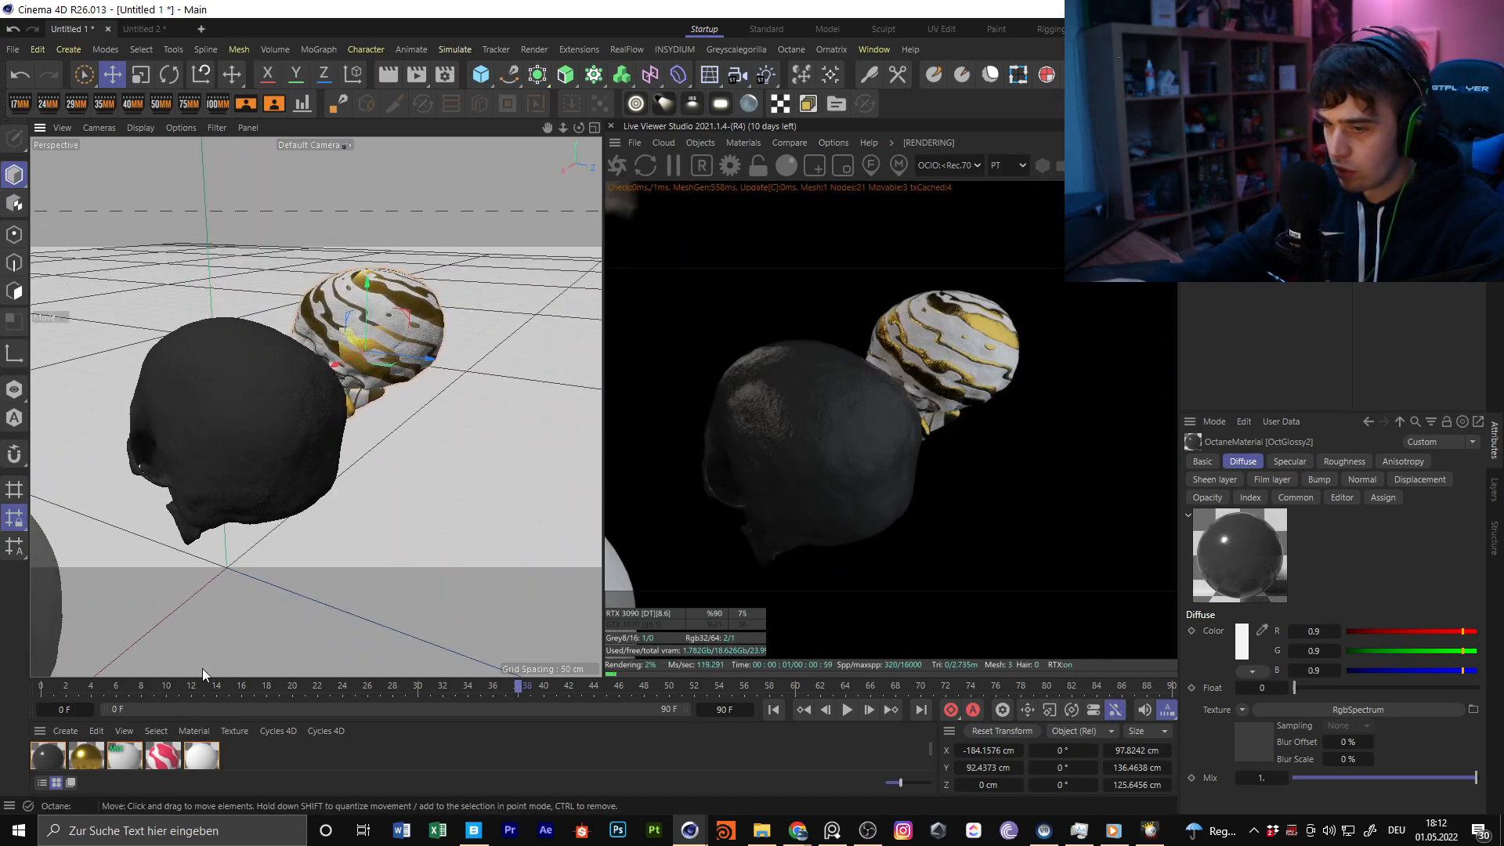
Reopen OctGlossy2's node graph and solo the ClampTexture, keeping the skulls and render in view
double_click(62, 756)
left_click(163, 443)
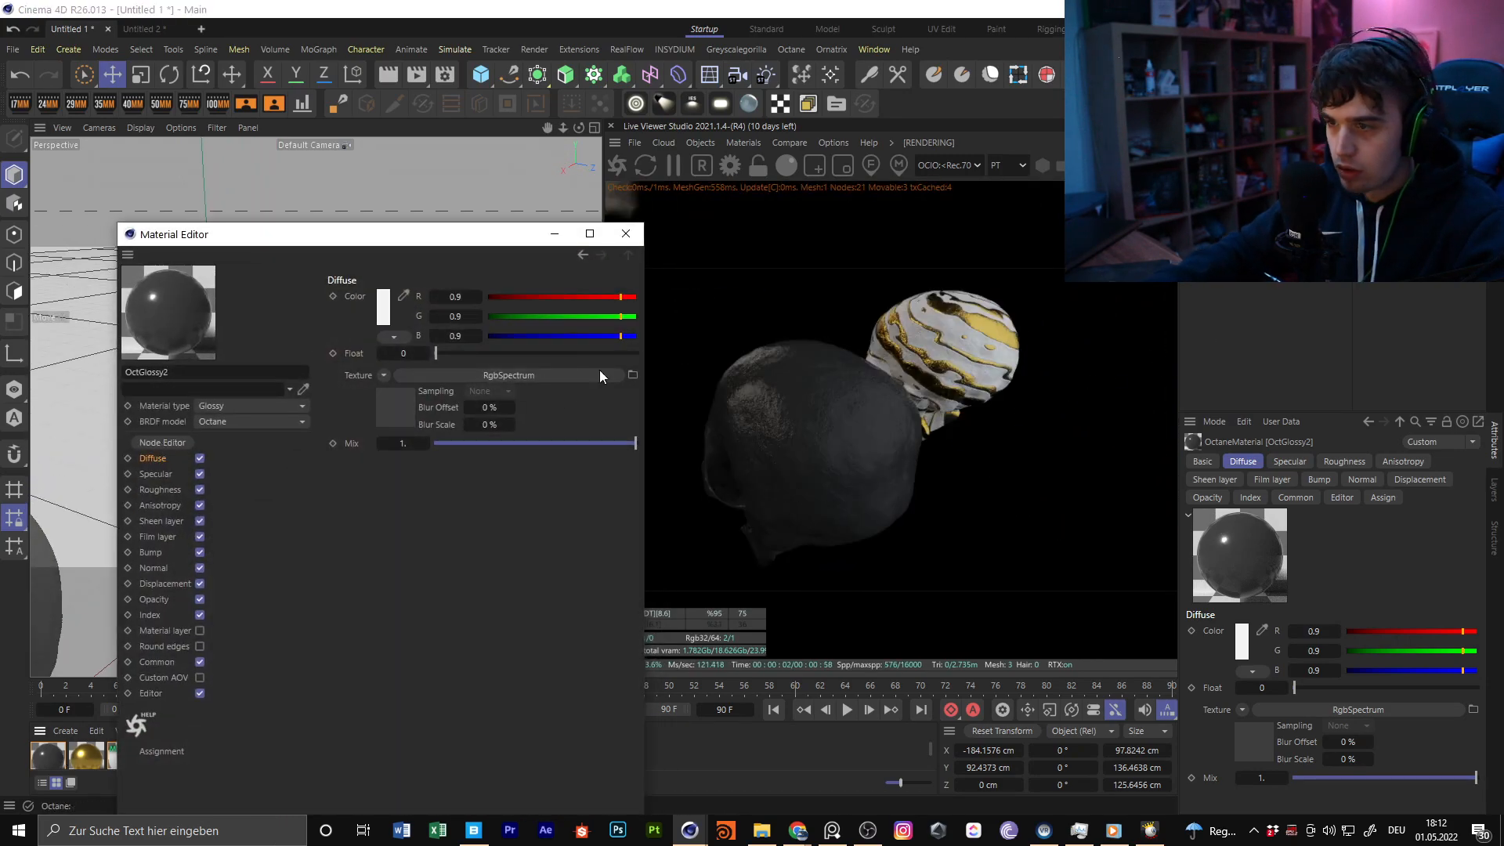
right_click(611, 464)
left_click(659, 494)
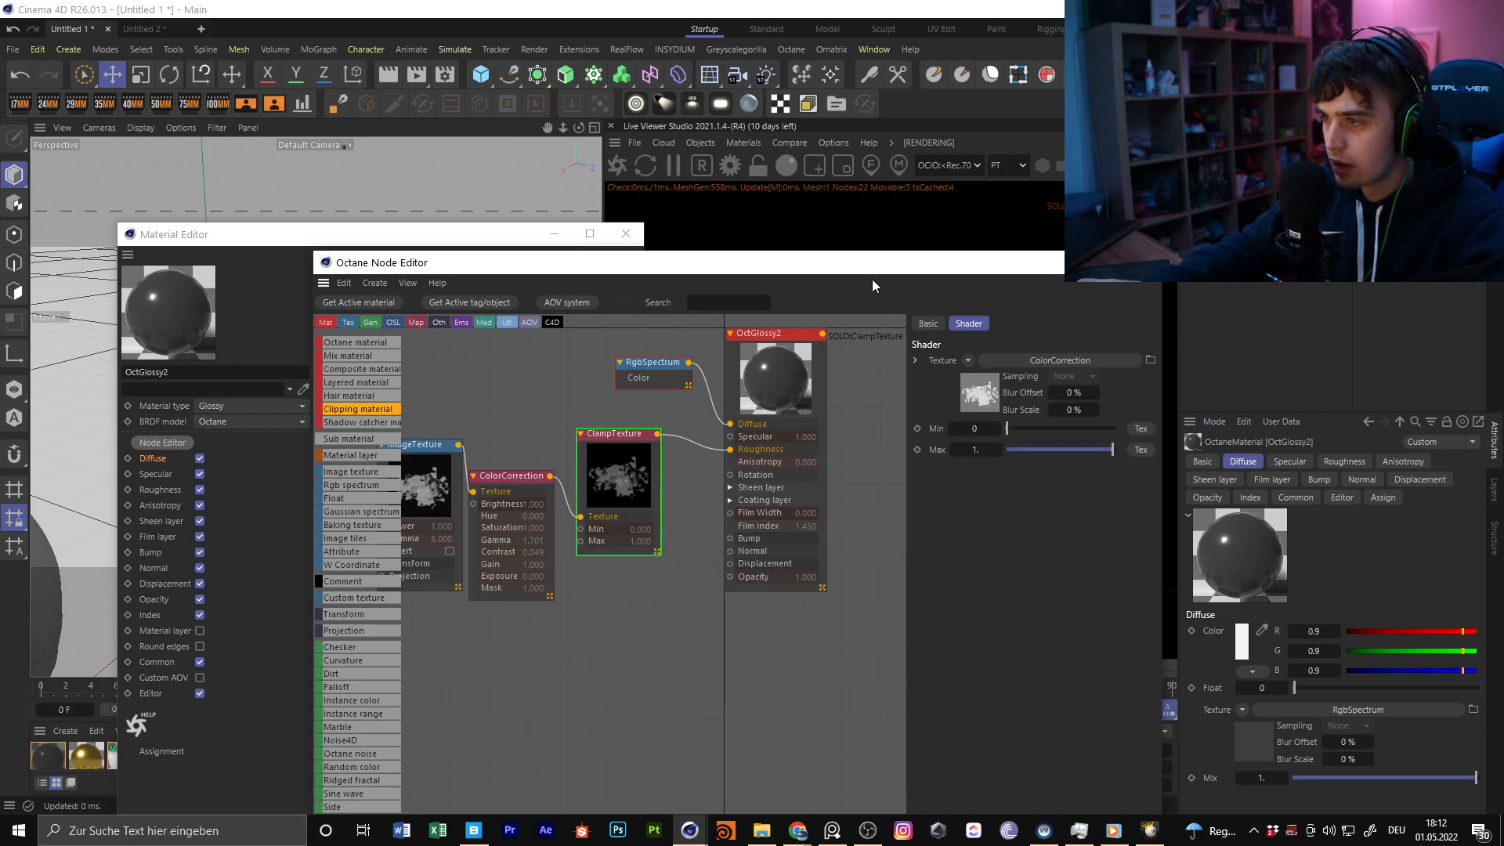
left_click_drag(792, 266, 946, 660)
left_click(554, 234)
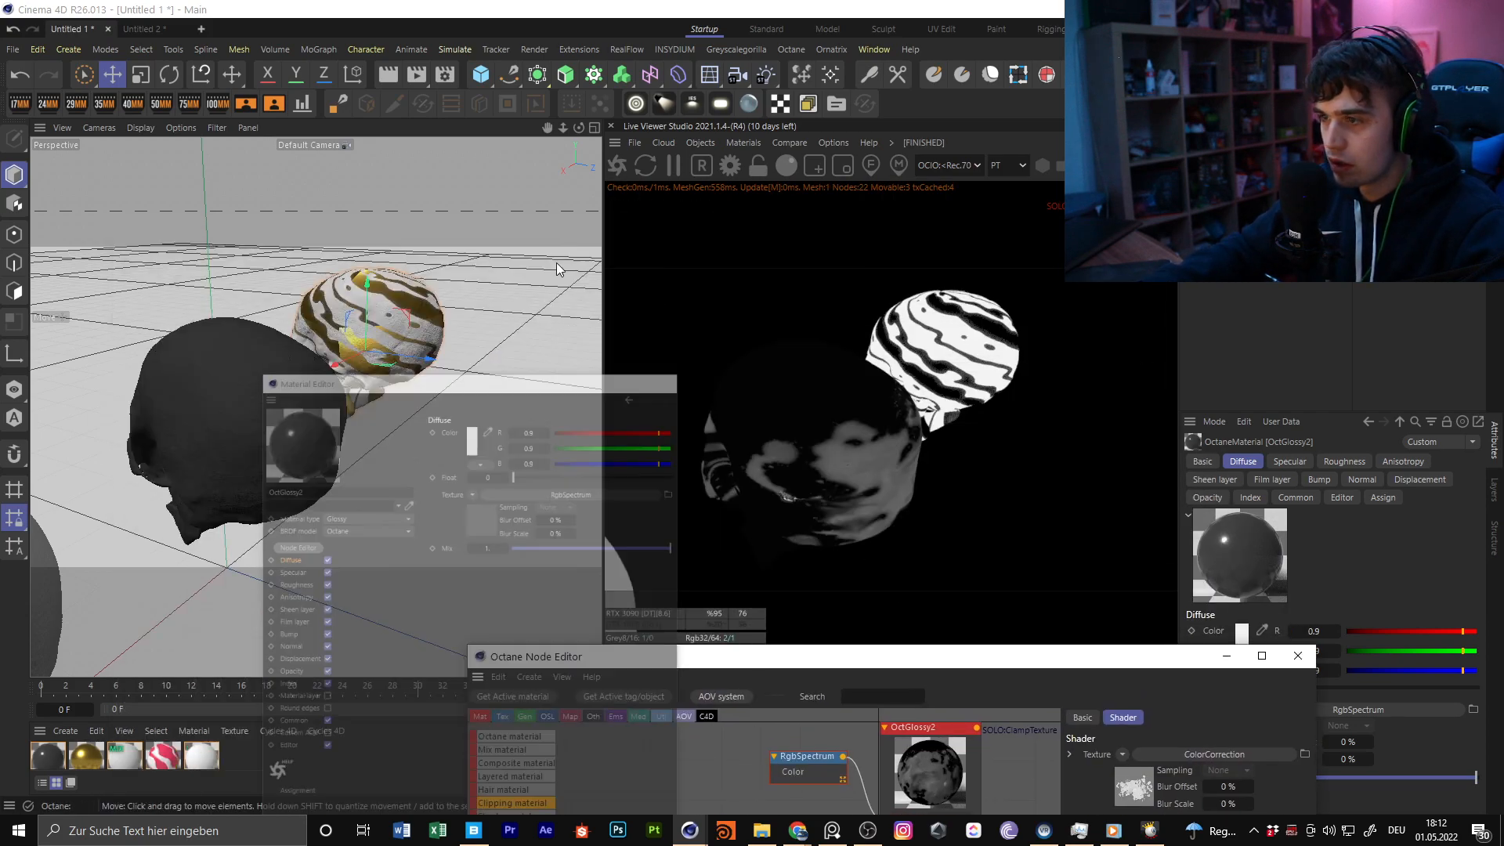
Try Cylindrical projection on the open-jawed skull's OctGlossy2 material tag
left_click_drag(327, 403, 429, 407, "alt")
middle_click_drag(294, 450, 316, 407, "alt")
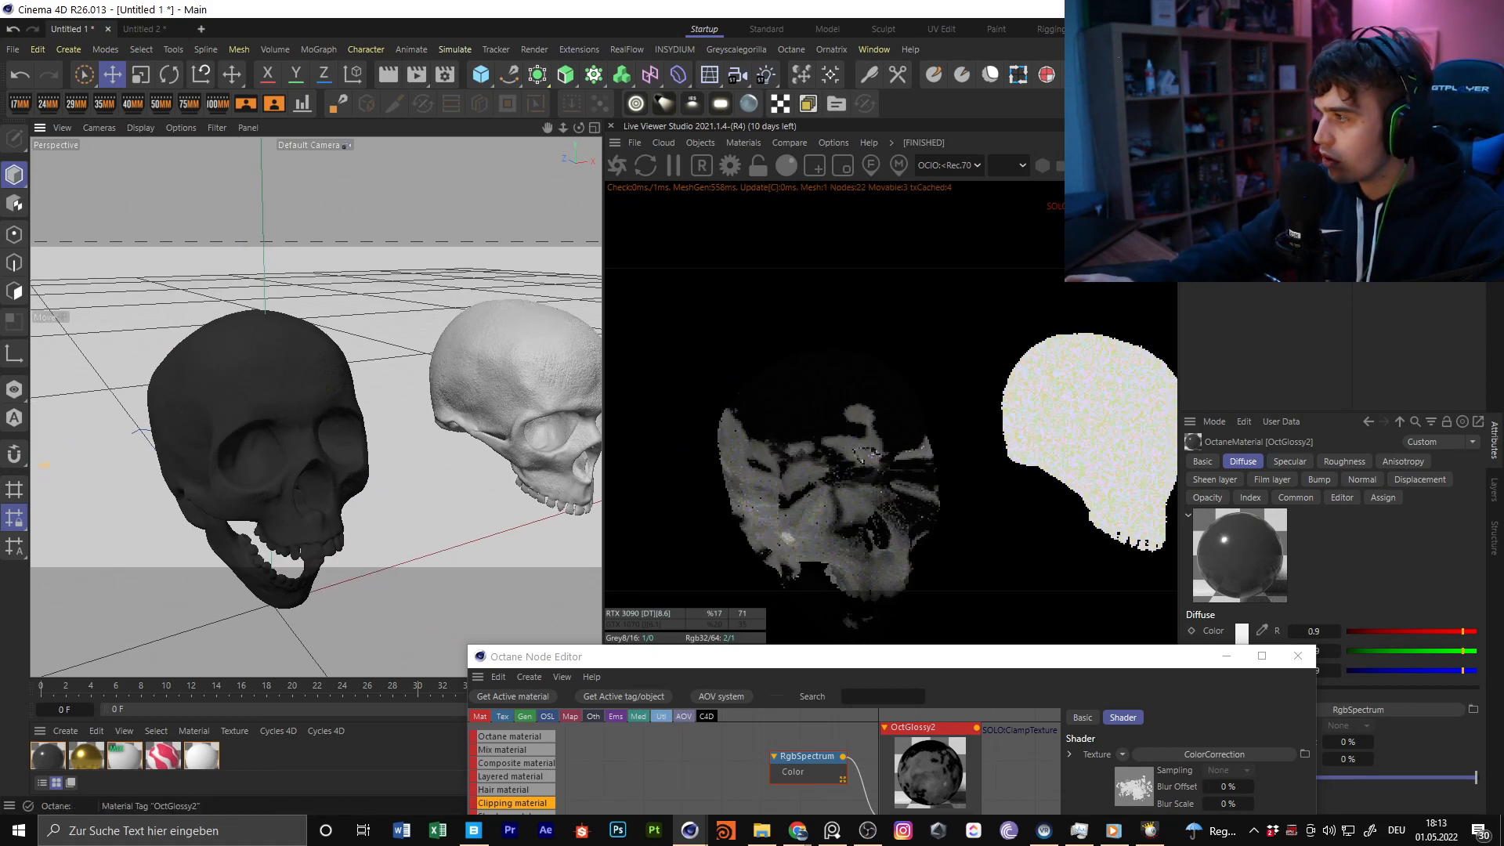
left_click(1407, 154)
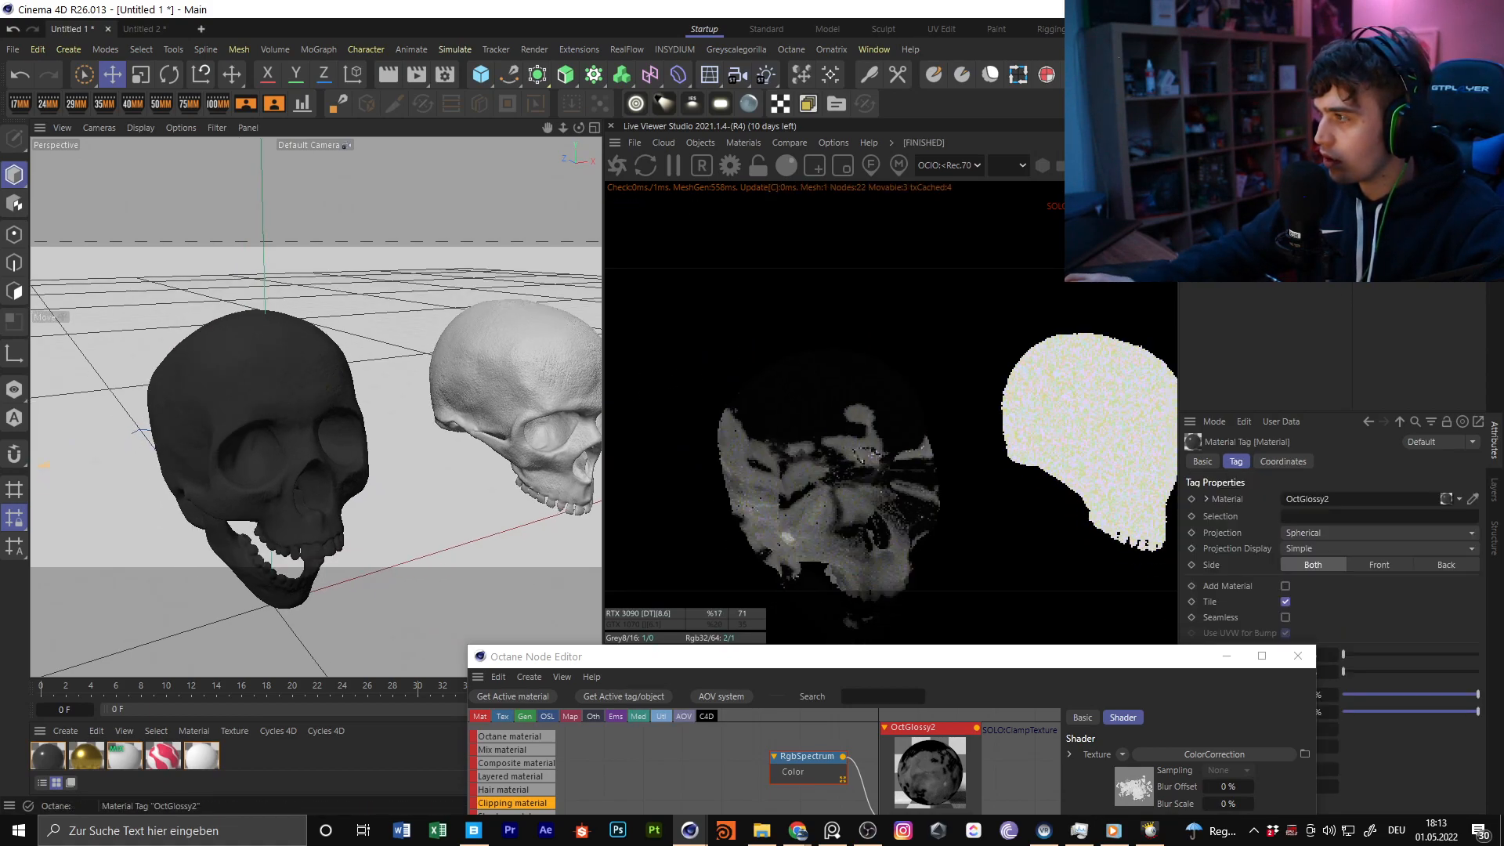
left_click(1349, 536)
left_click(1345, 577)
Set the OctGlossy2 material tag's projection to Cubic with 3 tiles in both U and V
left_click_drag(957, 672, 571, 629)
left_click(1332, 533)
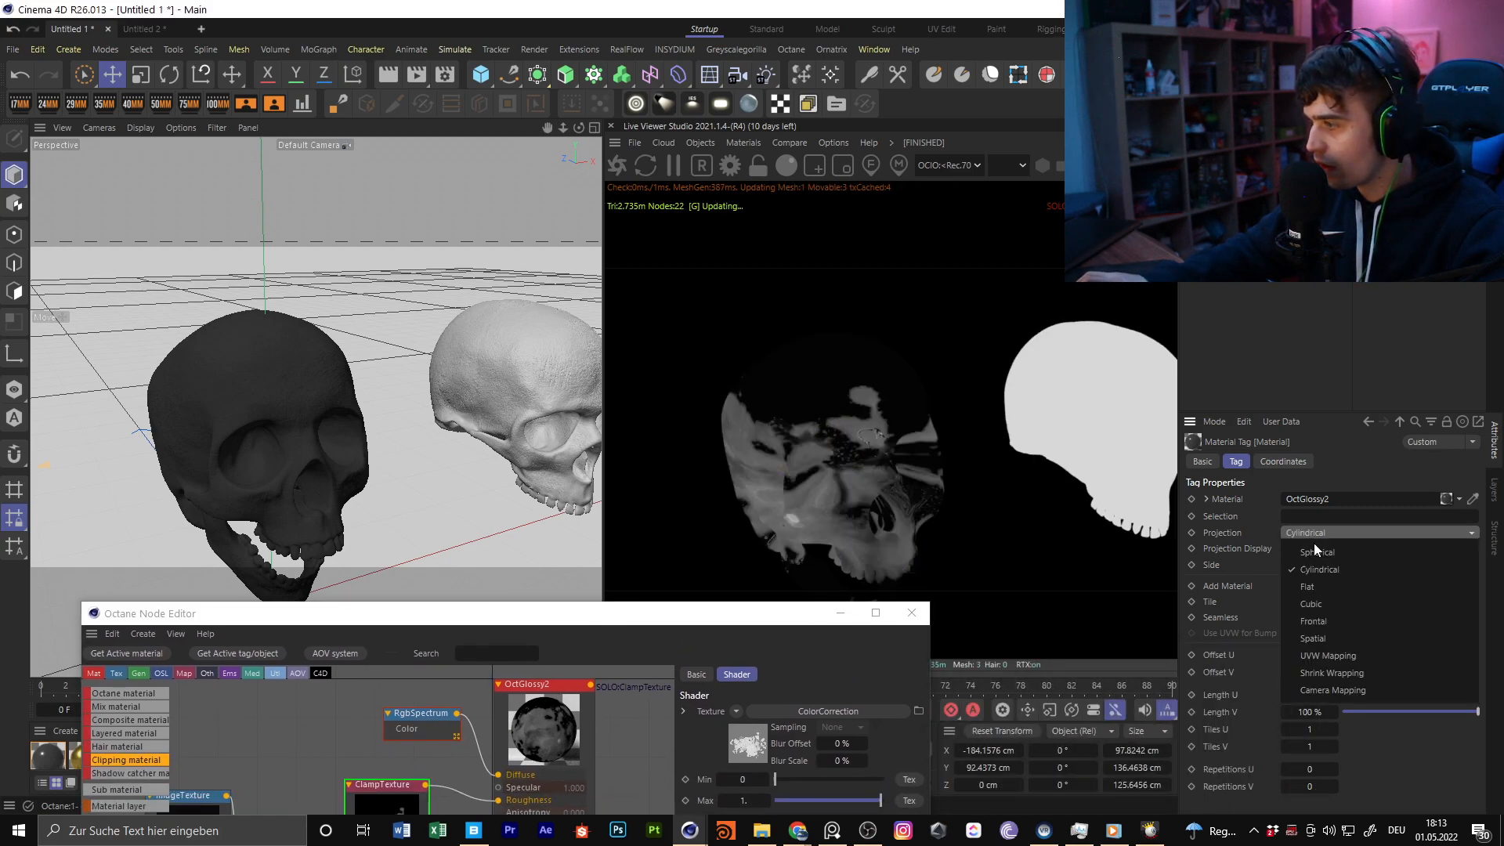
left_click(1329, 606)
type("3")
key("Return")
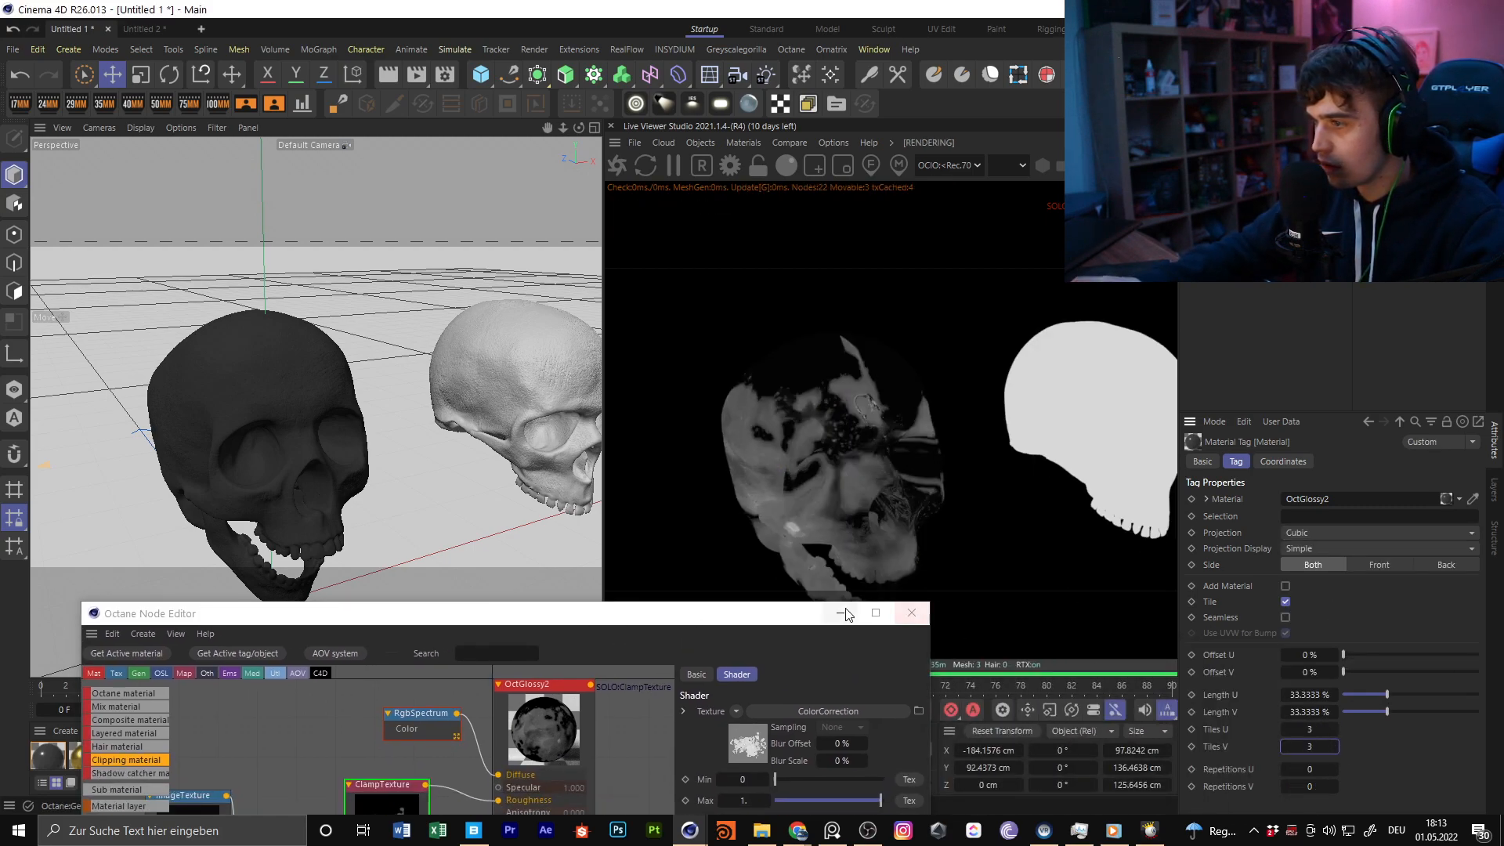
Set the OctGlossy2 material tag's tiling to 1 in both U and V
left_click_drag(517, 407, 449, 317, "alt")
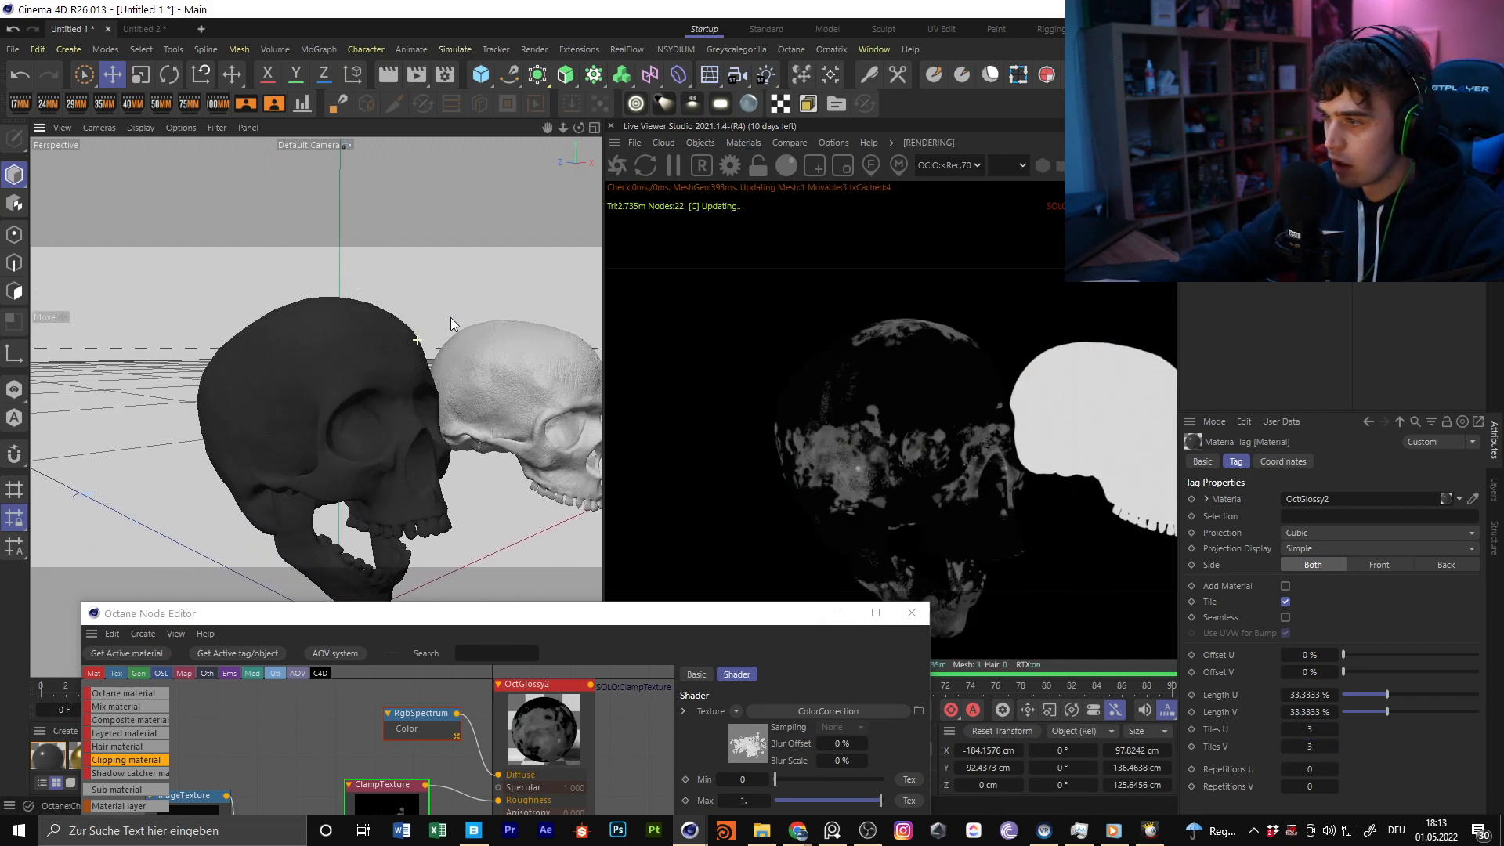
left_click(1317, 746)
type("2")
key("Return")
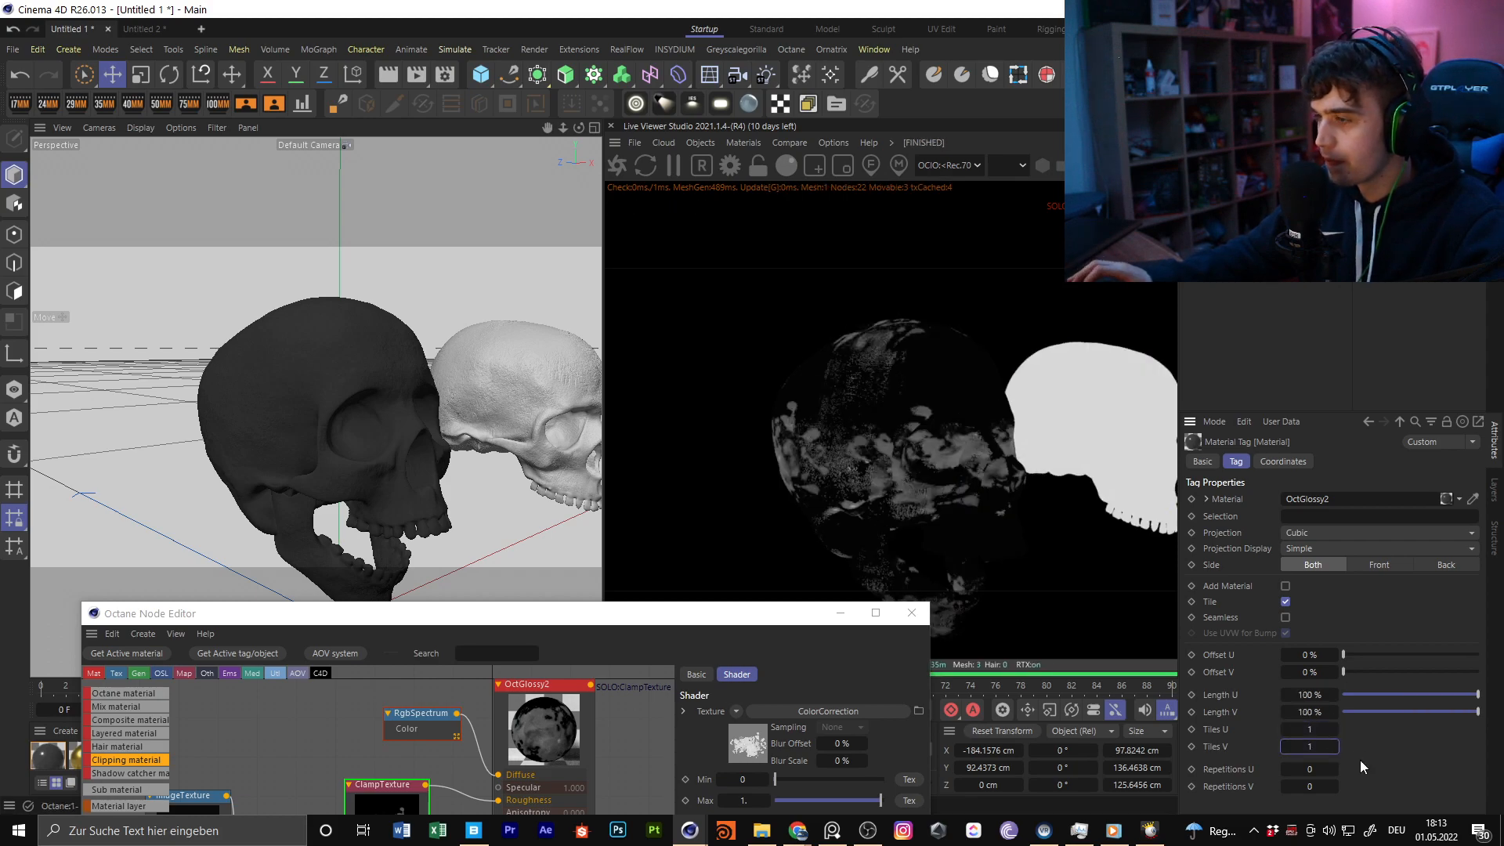
Turn off the ClampTexture solo preview and inspect the dark open-jawed skull's highlights in the full render from several angles
left_click_drag(615, 613, 821, 627)
right_click(430, 615)
left_click(512, 611)
left_click_drag(434, 461, 402, 346, "alt")
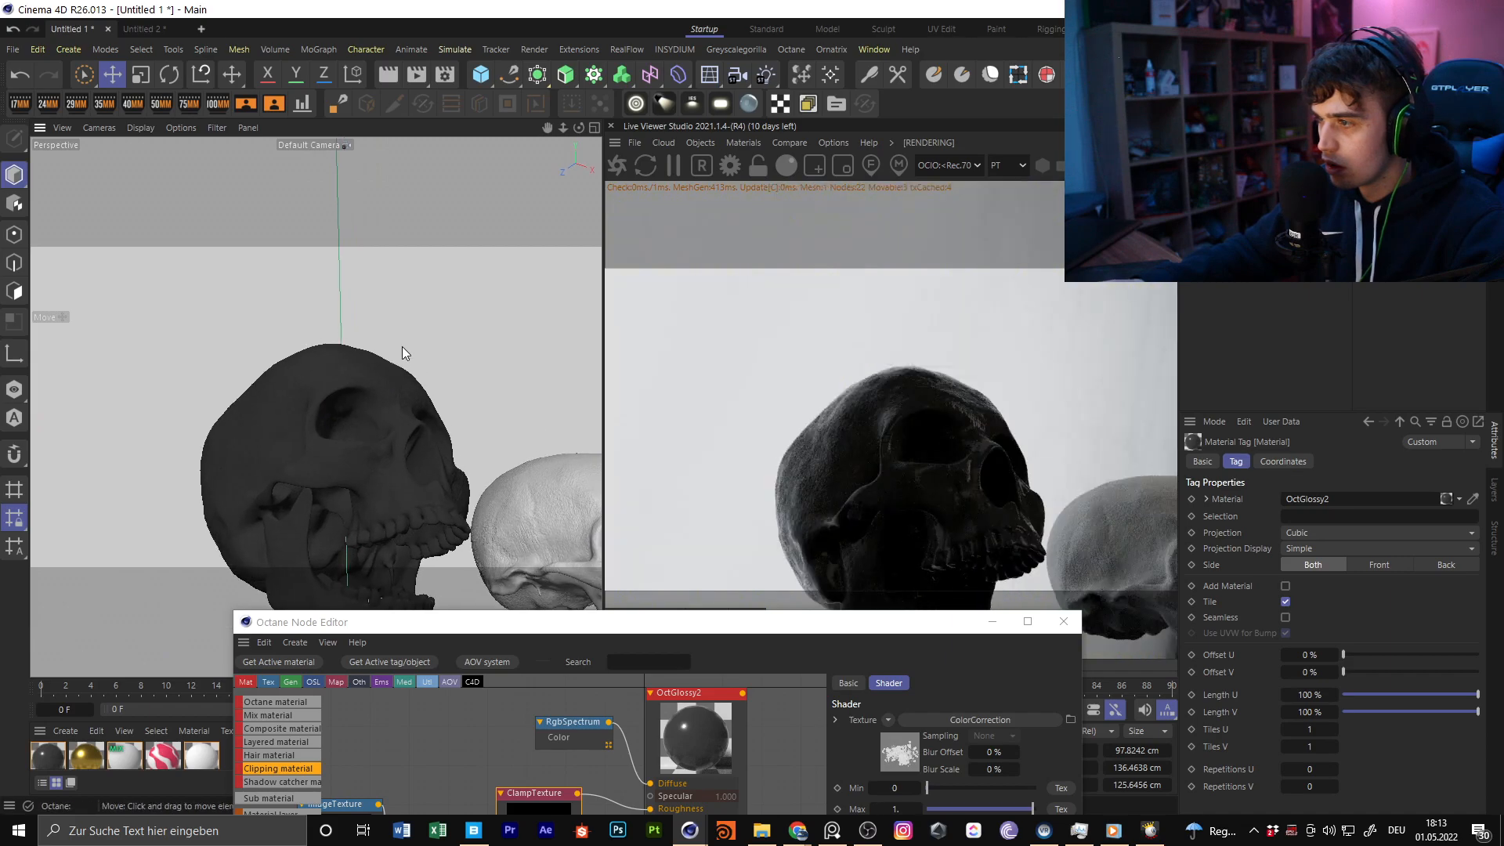
right_click_drag(290, 432, 532, 506, "alt")
right_click_drag(403, 429, 281, 413, "alt")
left_click_drag(300, 383, 566, 494, "alt")
left_click_drag(454, 488, 543, 360, "alt")
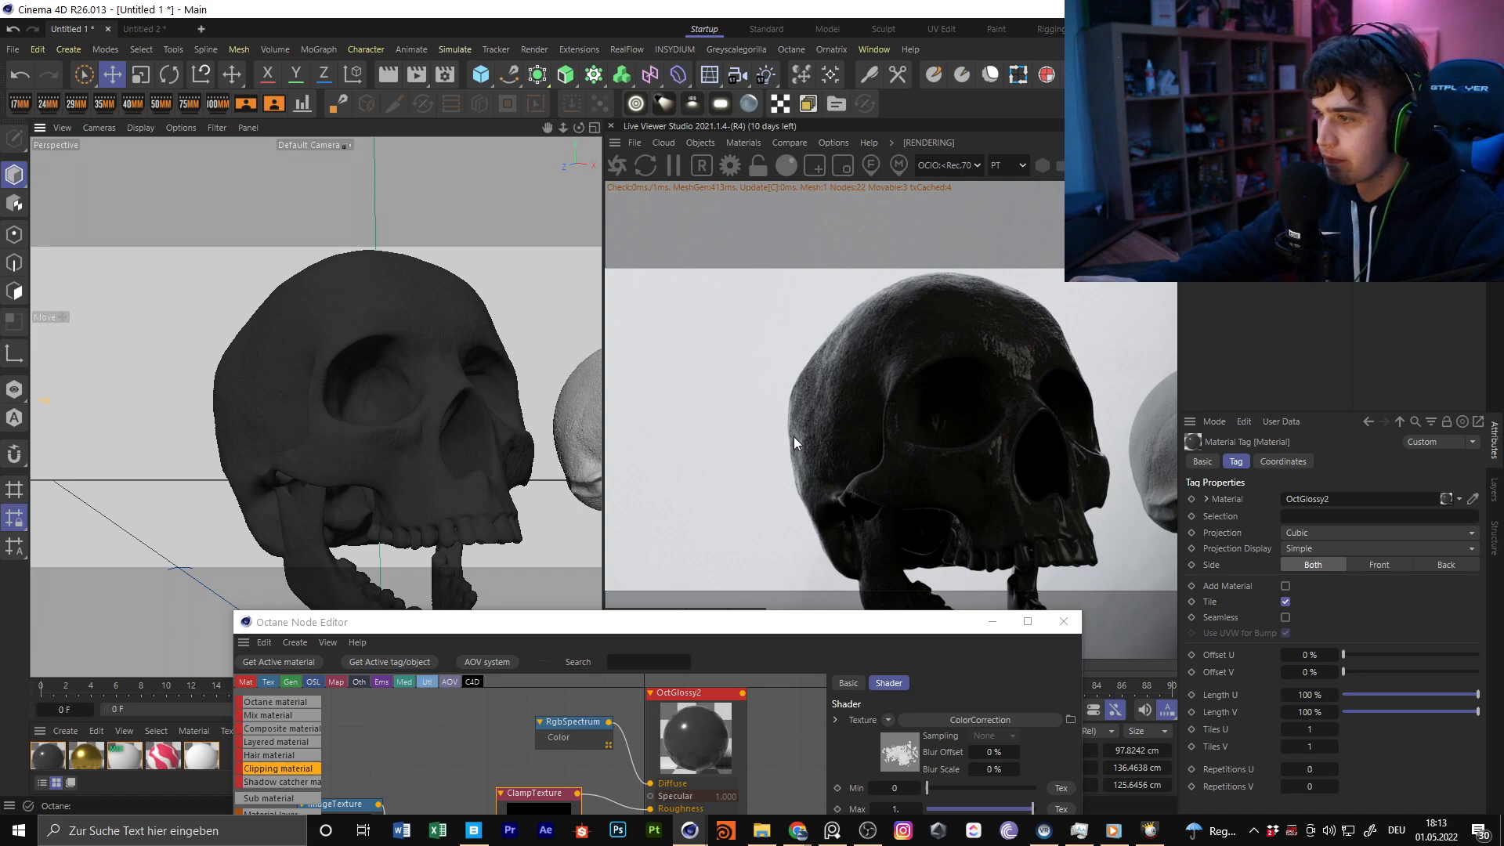
left_click(382, 317)
Bring OctGlossy2's texture nodes into view and browse File Explorer to Designs (H:) > Designs > Textures oc > 3DCollective.es TexturePack 01 > Dirt Masks
left_click_drag(560, 626, 416, 281)
middle_click_drag(327, 413, 527, 373)
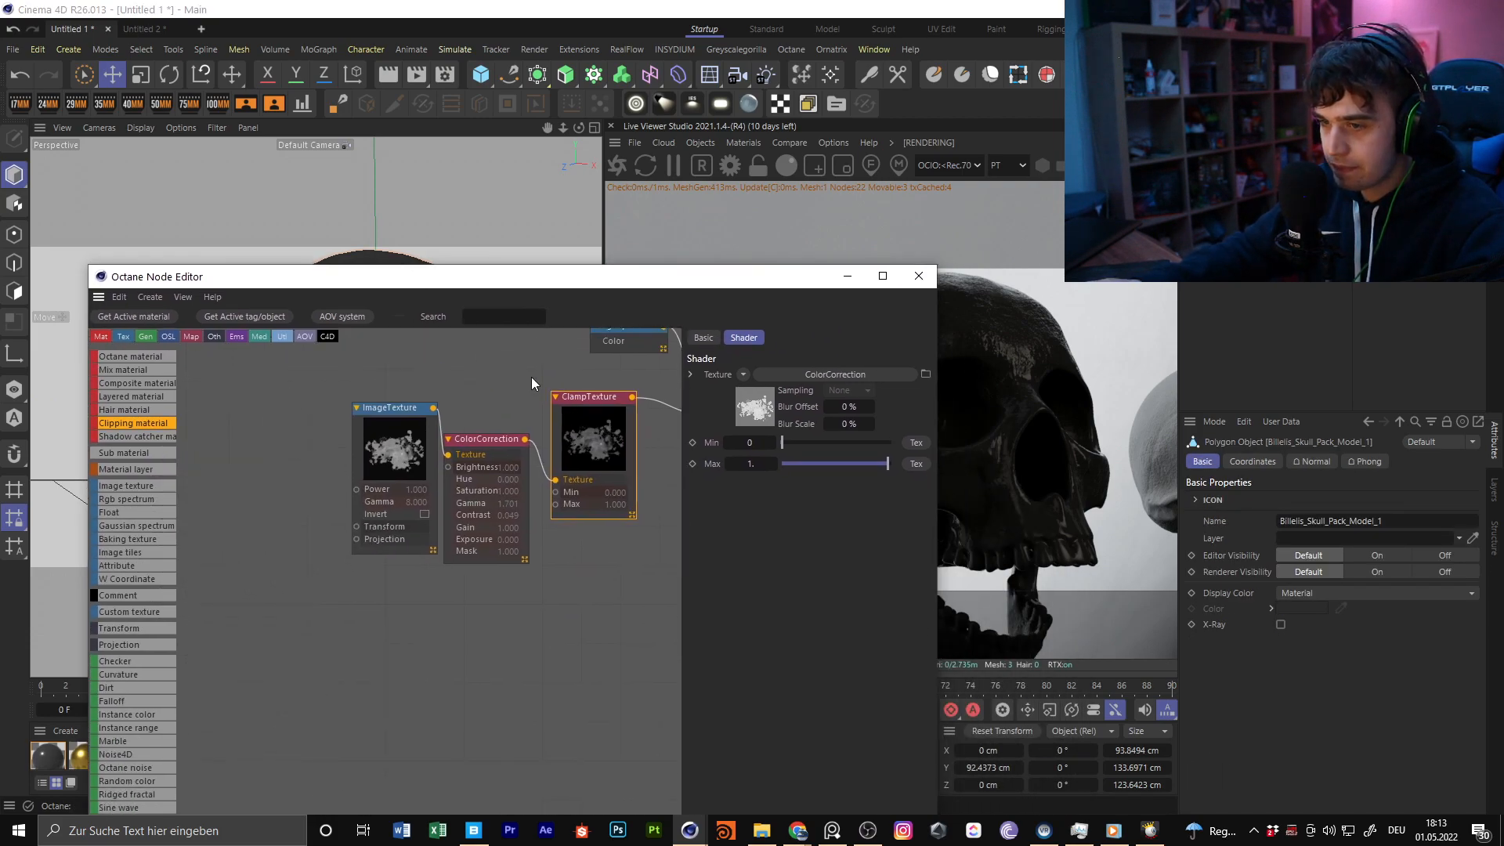
left_click(761, 831)
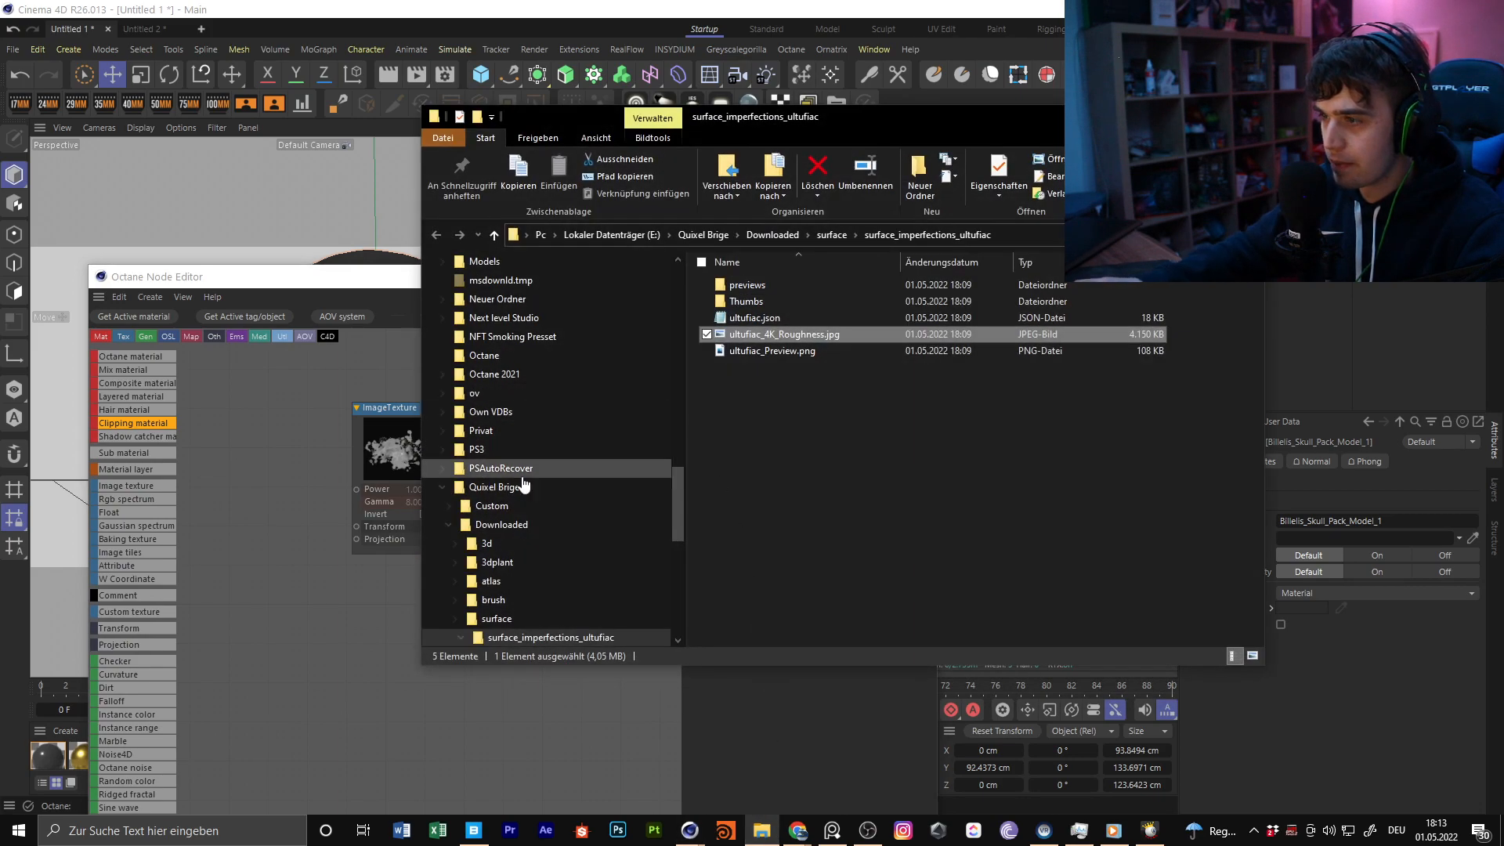
left_click_drag(691, 412, 703, 352)
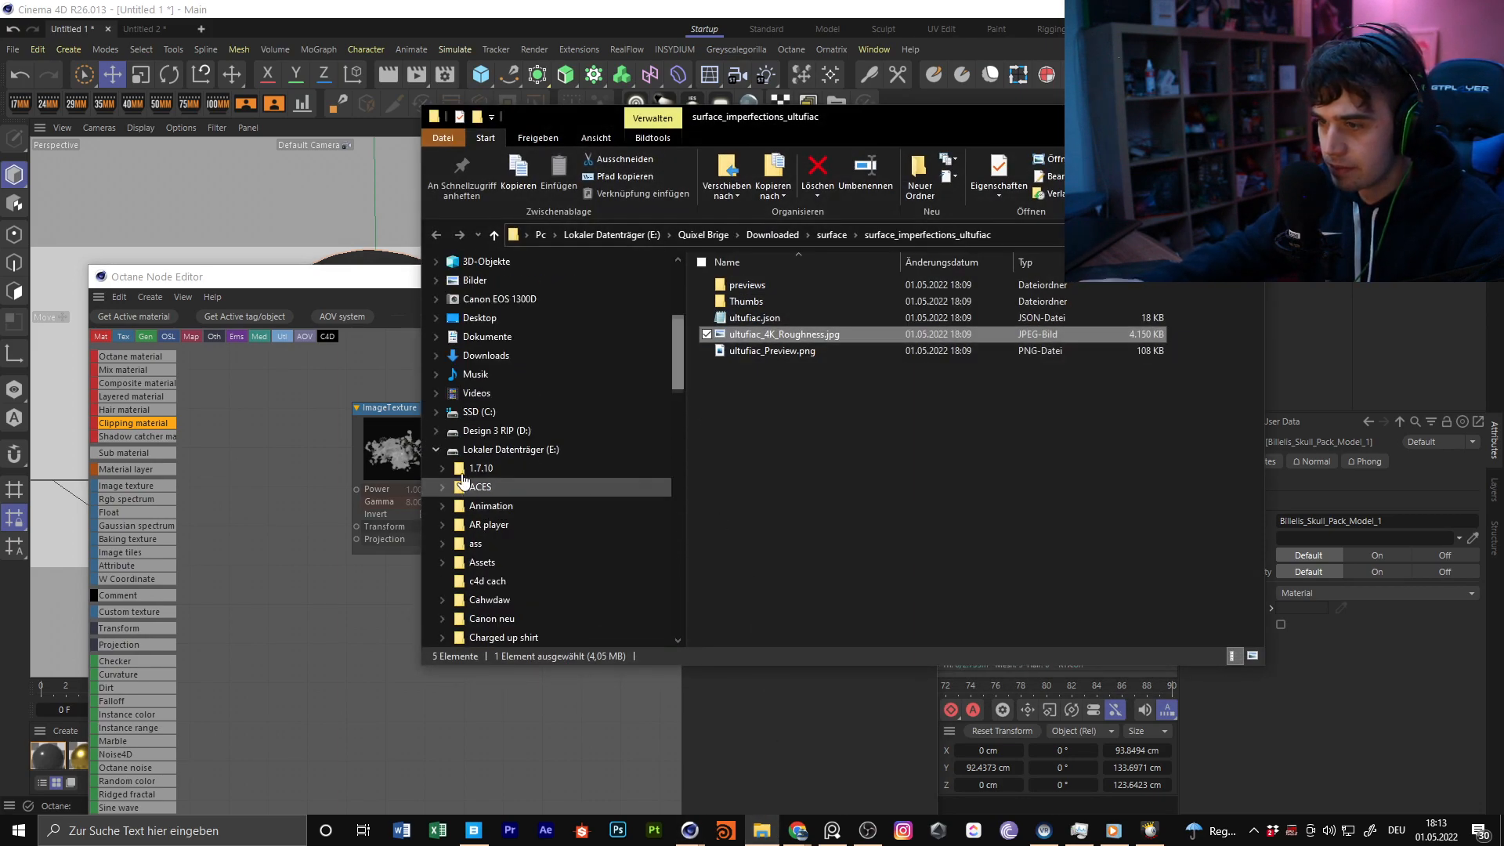
left_click(441, 446)
left_click(528, 581)
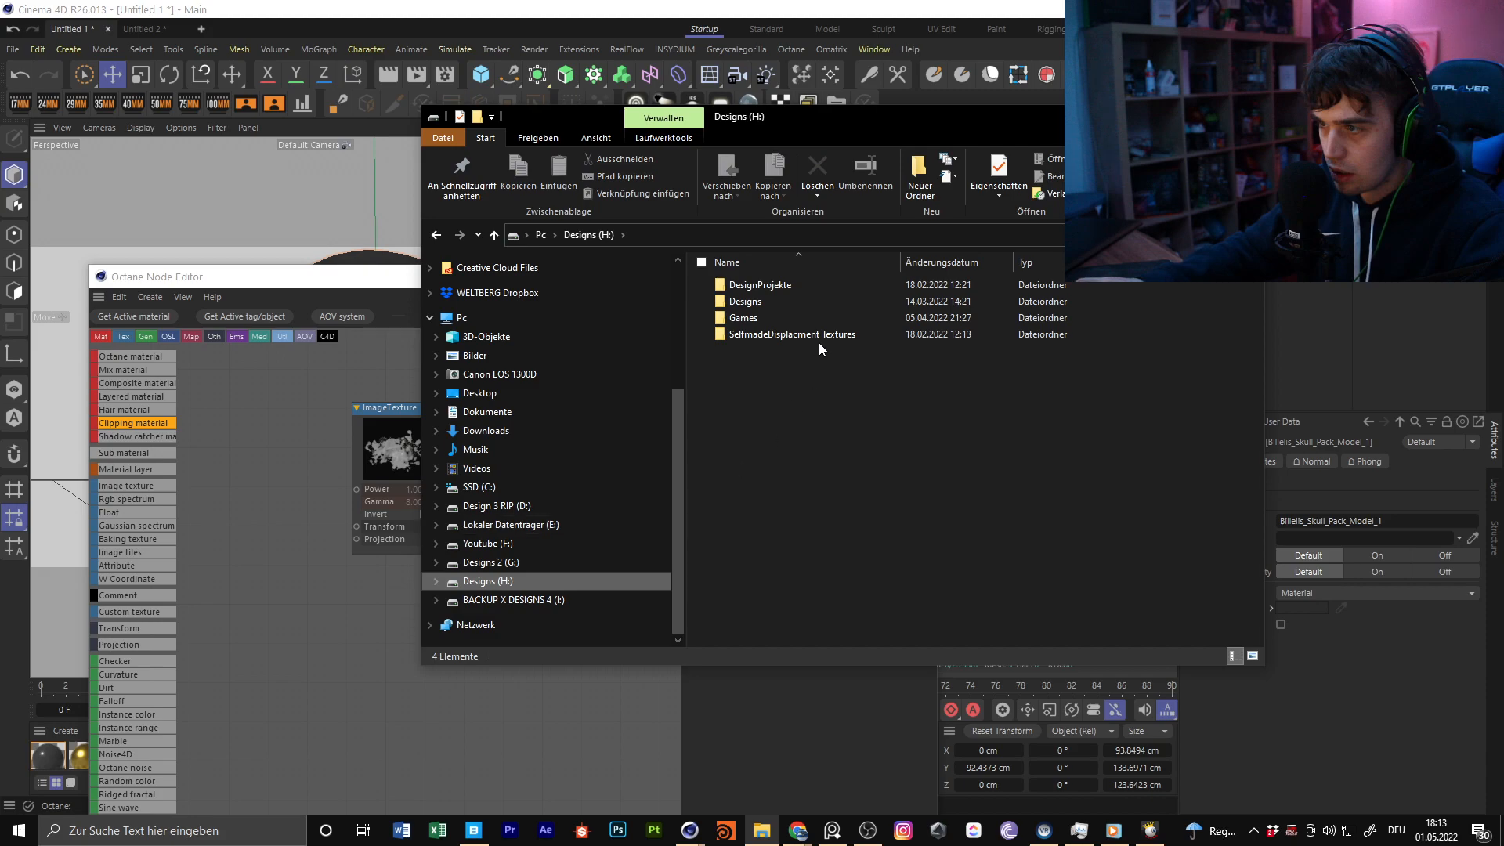
double_click(768, 298)
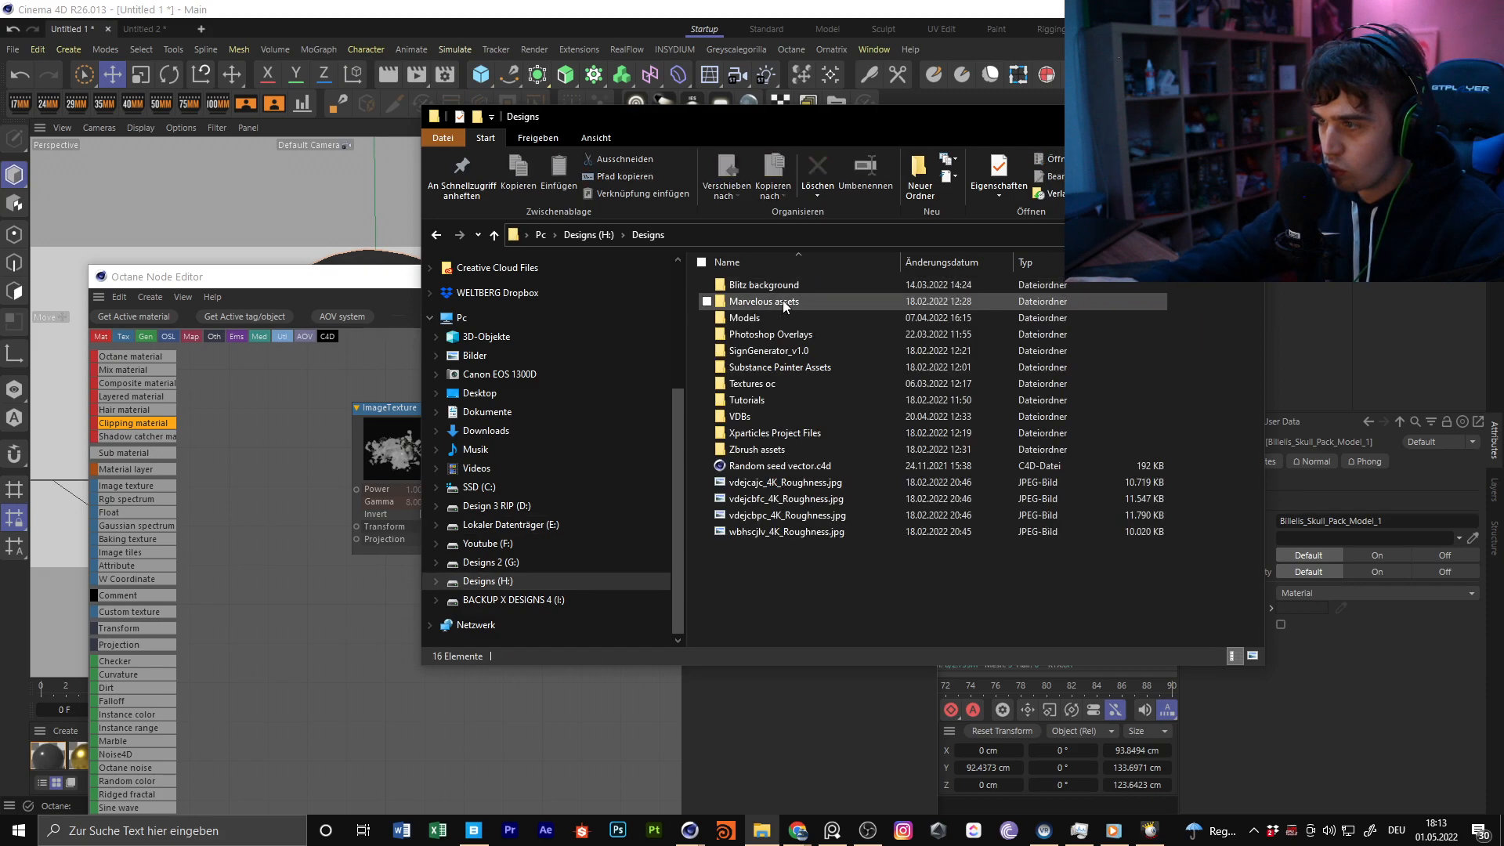
double_click(802, 383)
double_click(822, 285)
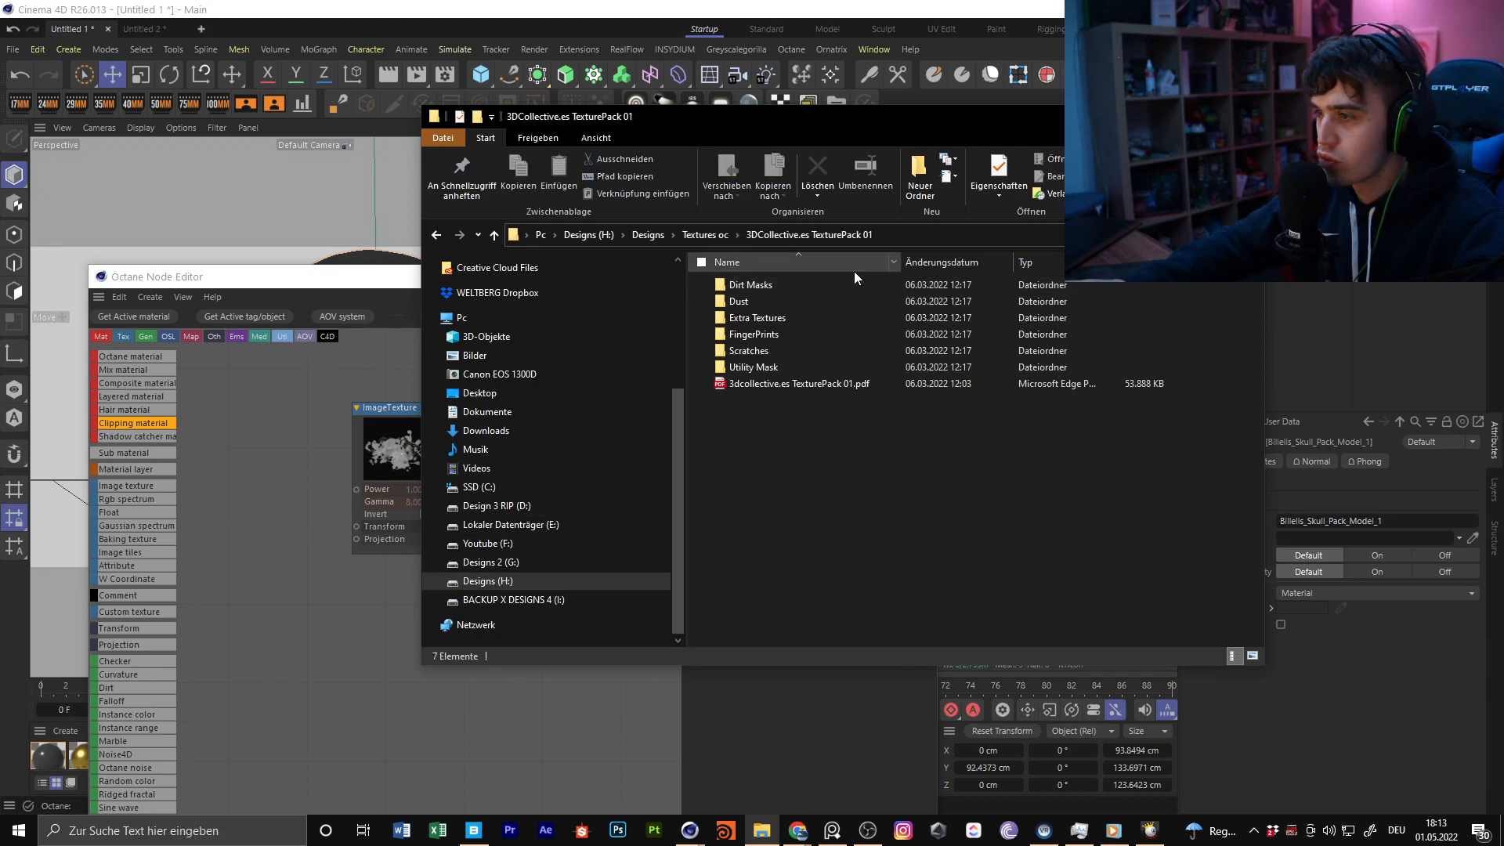
double_click(821, 285)
Add the Mask_0002_8K dirt mask as an ImageTexture node and connect it to OctGlossy2's Roughness
left_click(860, 354)
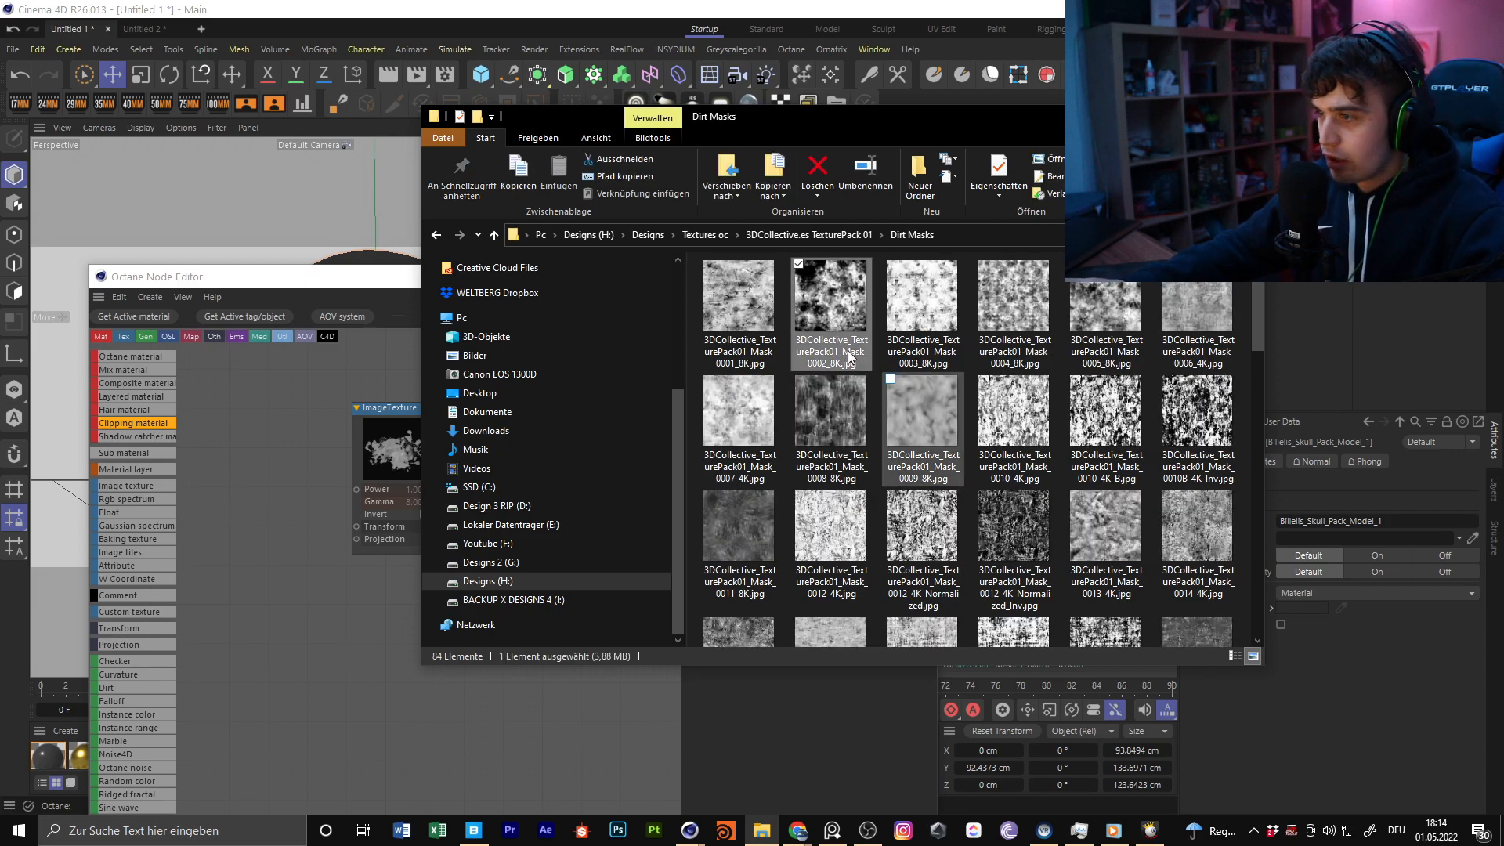
left_click_drag(269, 511, 269, 510)
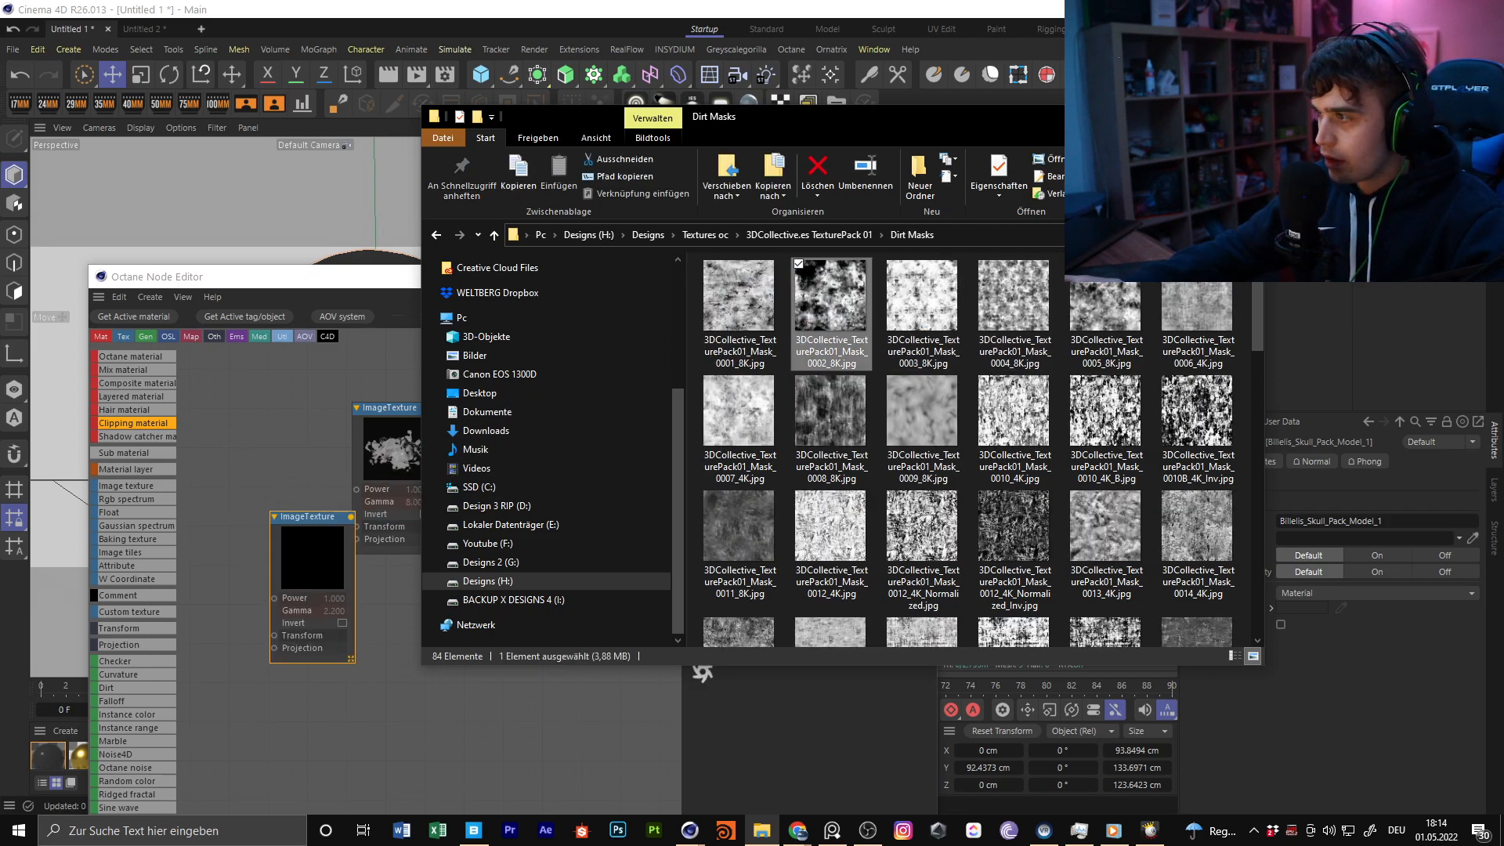
left_click(402, 592)
left_click_drag(337, 551, 446, 574)
middle_click_drag(387, 530, 318, 556)
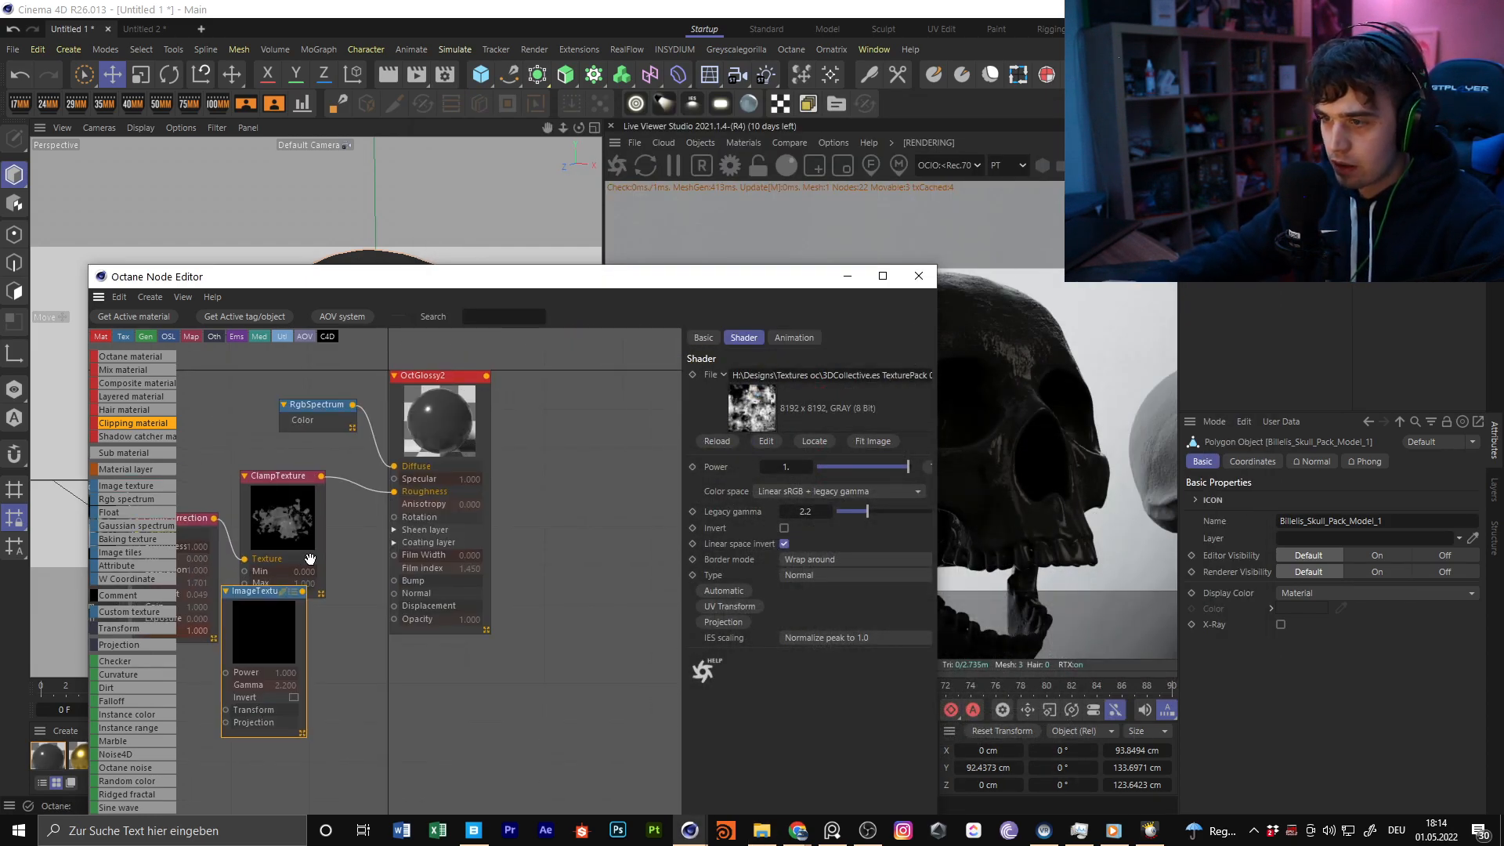
left_click_drag(395, 495, 394, 494)
middle_click_drag(304, 632, 376, 589)
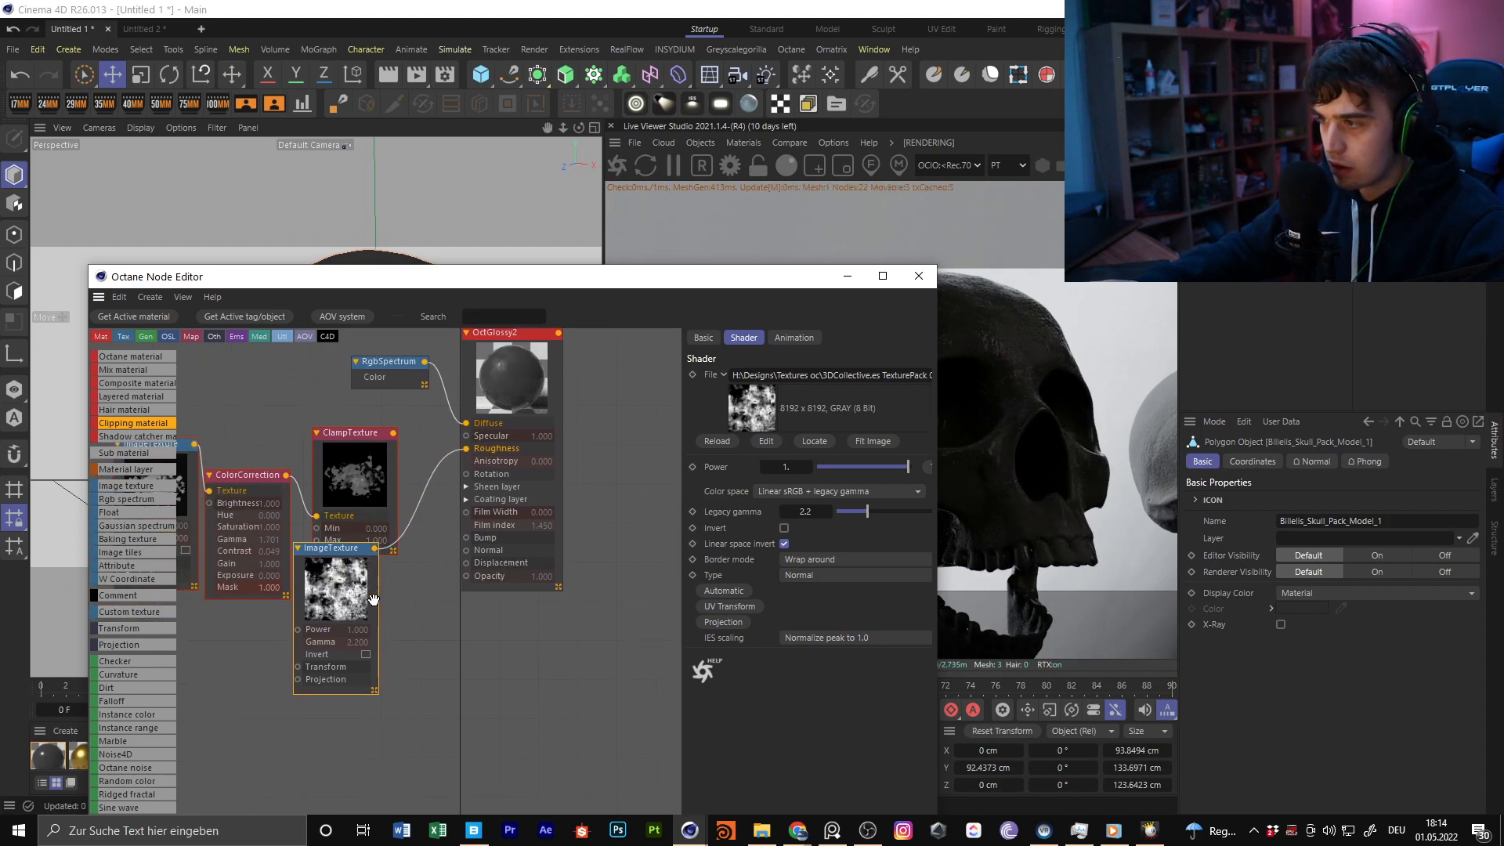
Delete the disconnected ClampTexture node and the ColorCorrection node from OctGlossy2's graph
left_click_drag(553, 283, 634, 425)
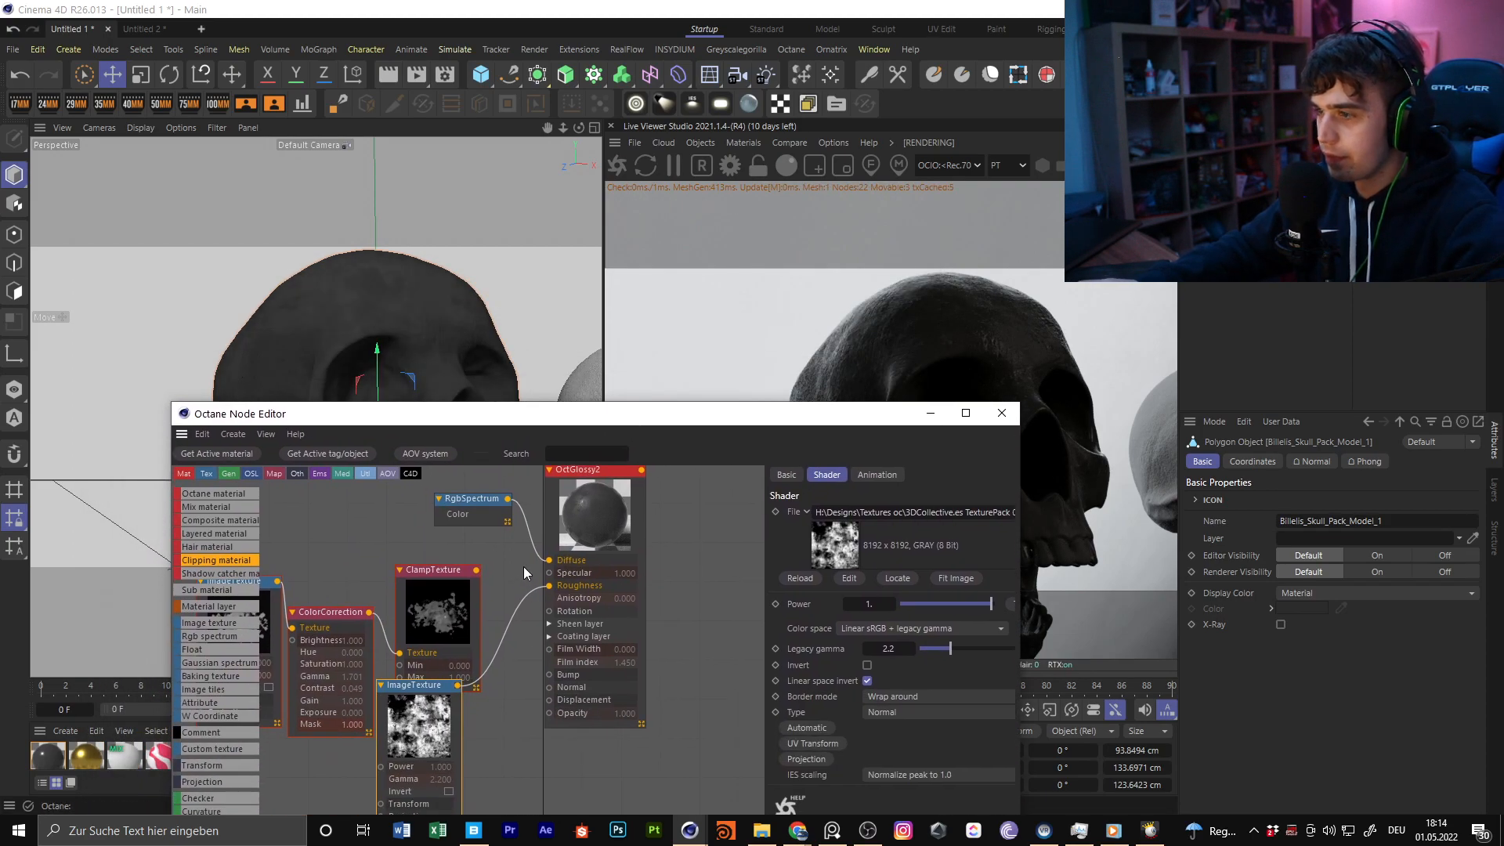
left_click(448, 571)
key("Delete")
middle_click_drag(386, 562, 536, 523)
left_click(476, 579)
key("Delete")
left_click(383, 572)
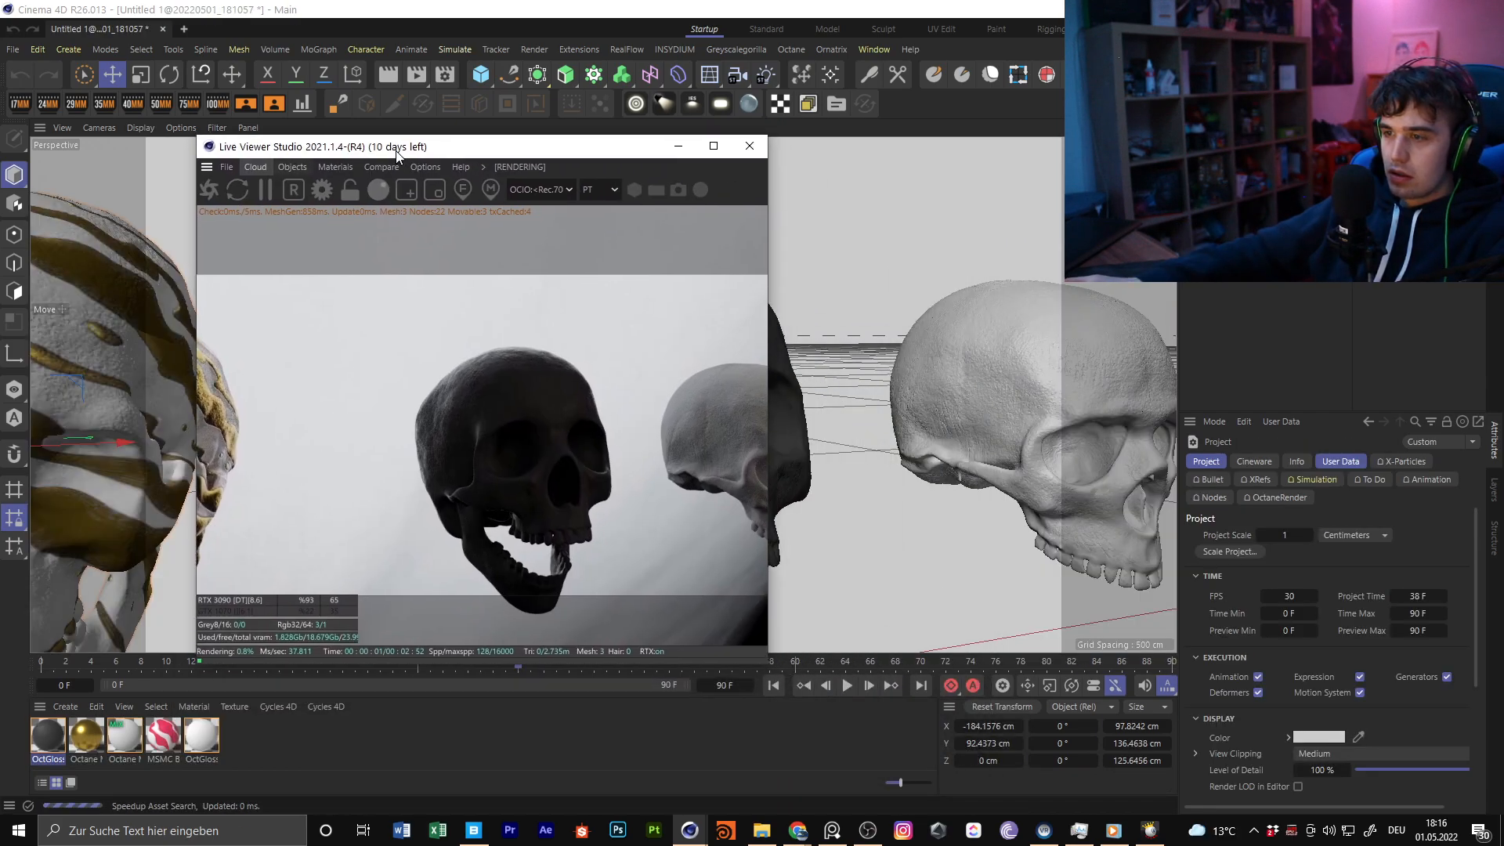
Place the Live Viewer beside the viewport and frame the dark open-jawed skull closely in both
left_click_drag(396, 151, 1150, 217)
middle_click_drag(600, 393, 392, 308, "alt")
left_click_drag(460, 309, 666, 407, "alt")
middle_click_drag(462, 283, 599, 359, "alt")
left_click_drag(604, 393, 552, 378, "alt")
left_click_drag(533, 501, 487, 303, "alt")
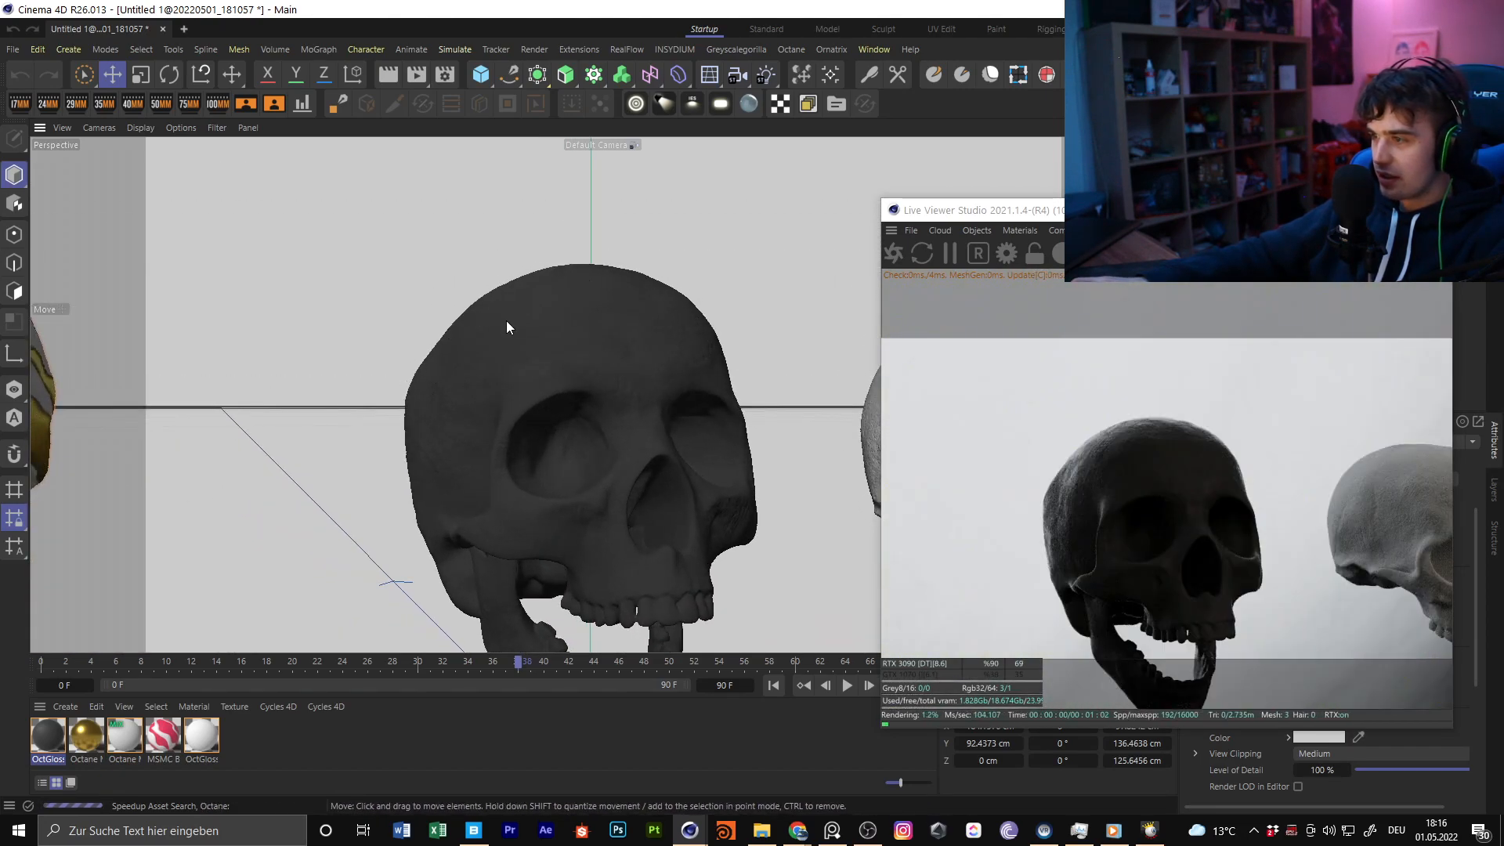
right_click_drag(504, 321, 593, 319, "alt")
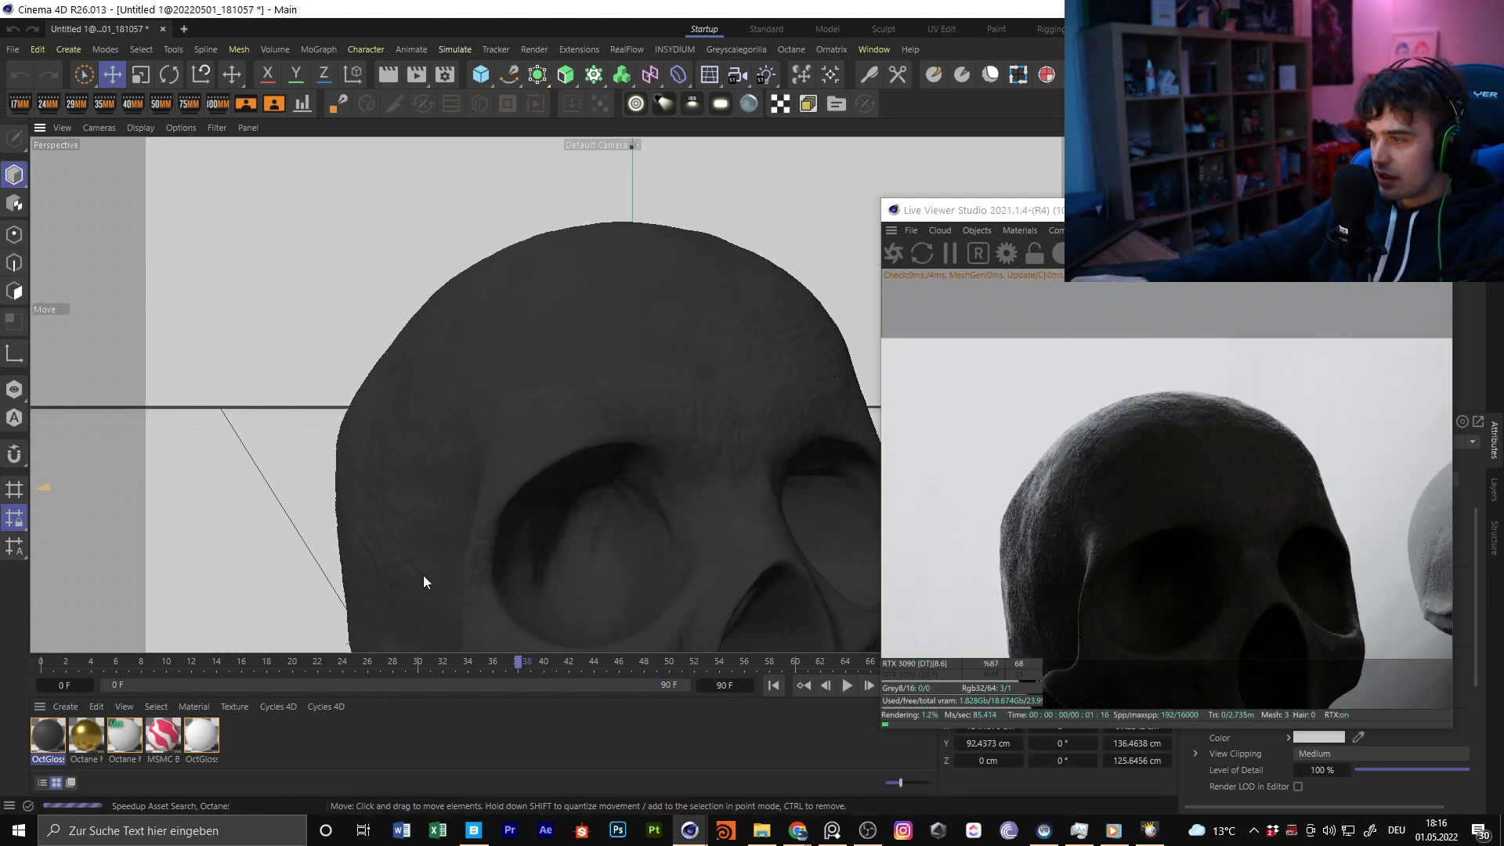
Open OctGlossy2's node graph and delete the ImageTexture and ClampTexture nodes feeding its Roughness
double_click(86, 733)
left_click(109, 449)
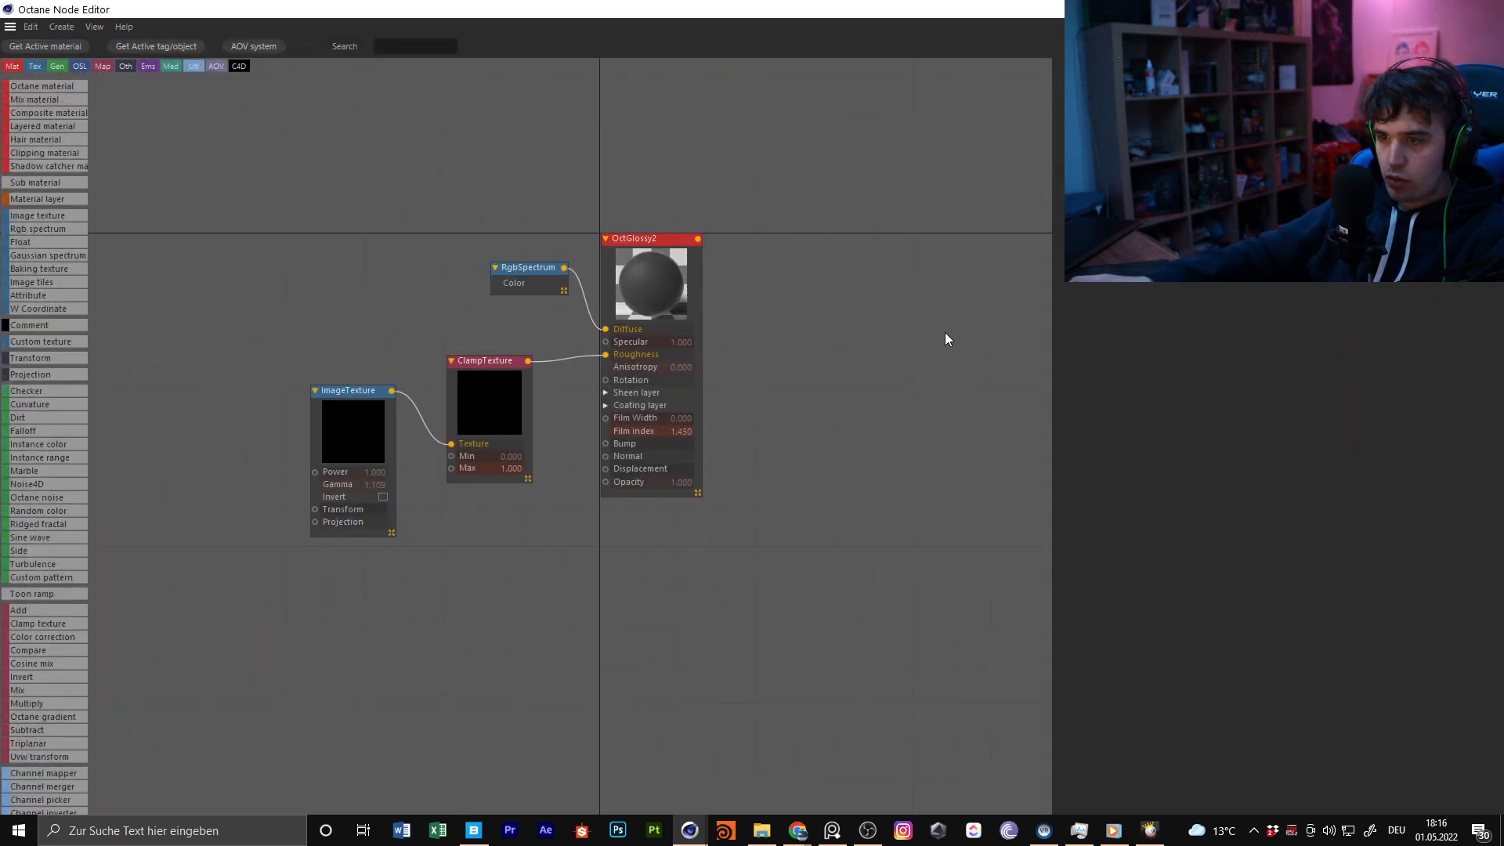
left_click_drag(339, 342, 498, 513)
key("Delete")
Add a mask from the Dirt Masks folder of 3DCollective.es TexturePack 01 in H:\Designs\Textures oc to OctGlossy2's graph as an ImageTexture node
left_click(760, 836)
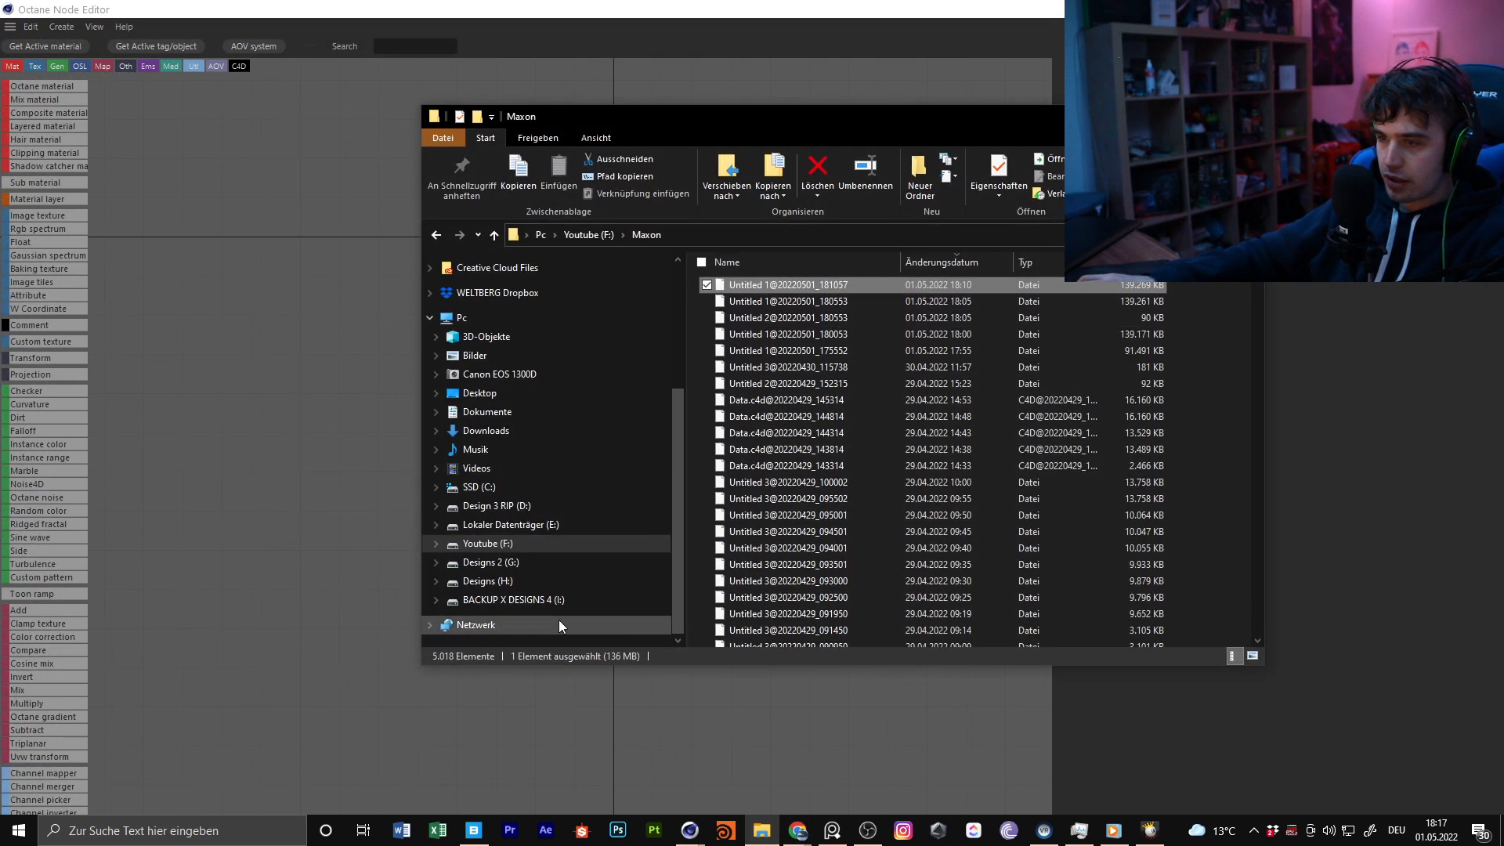
left_click(520, 580)
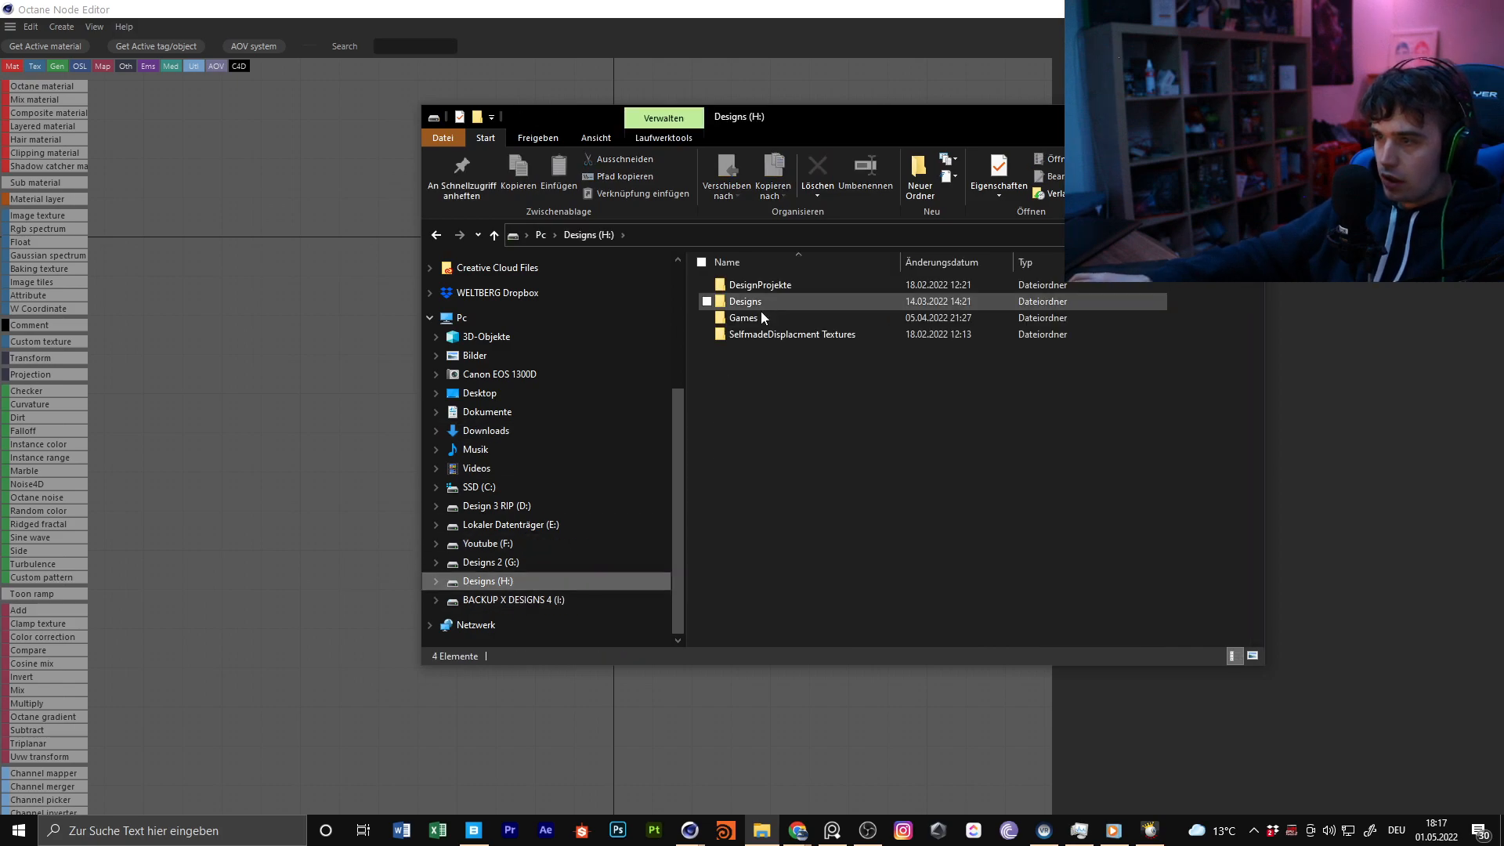
left_click(807, 303)
double_click(807, 304)
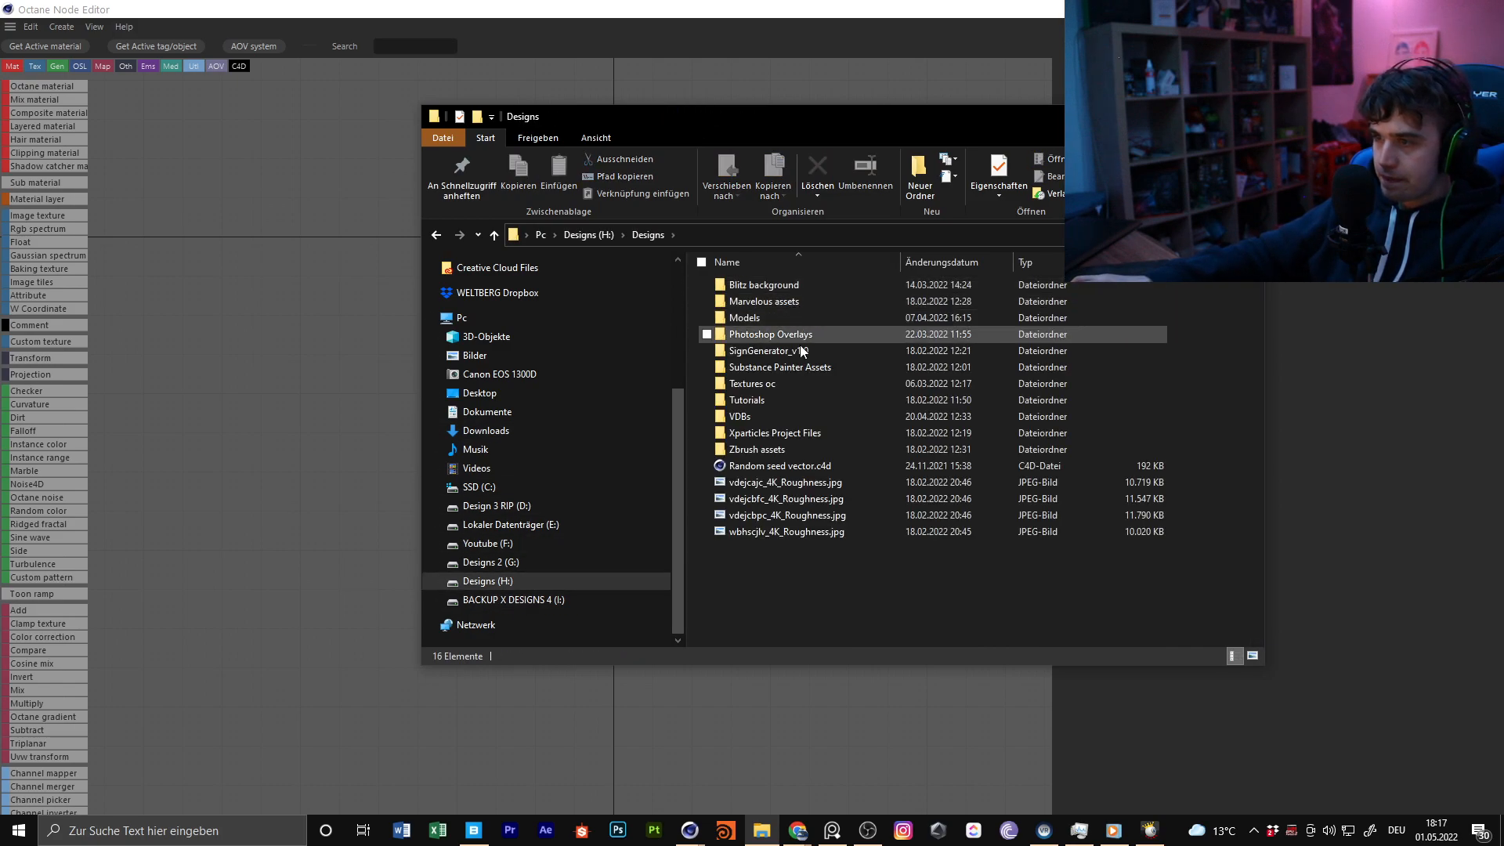
double_click(799, 288)
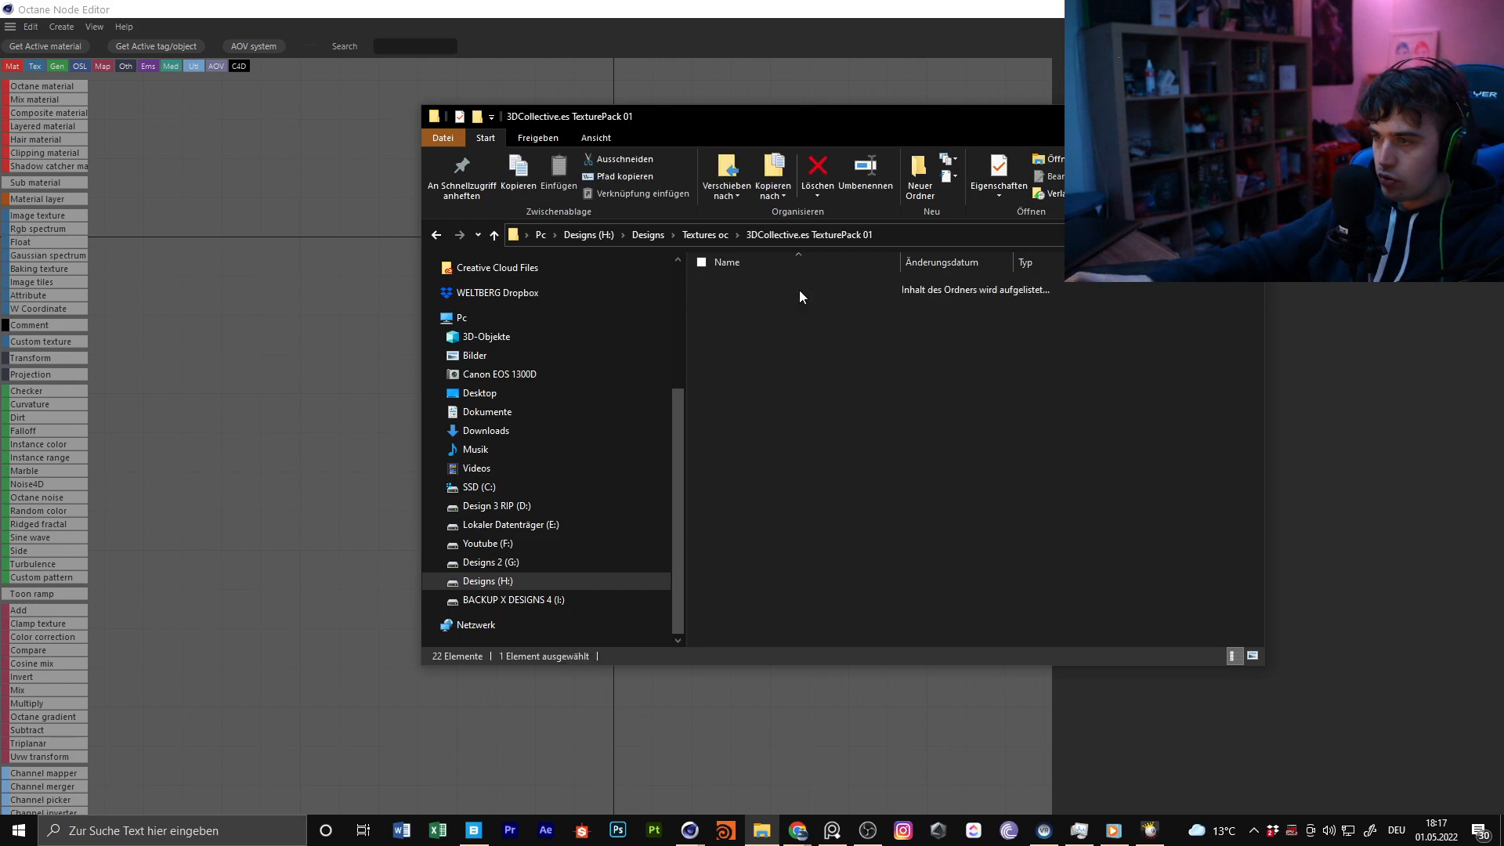
double_click(788, 286)
left_click_drag(858, 360, 621, 364)
left_click(1174, 116)
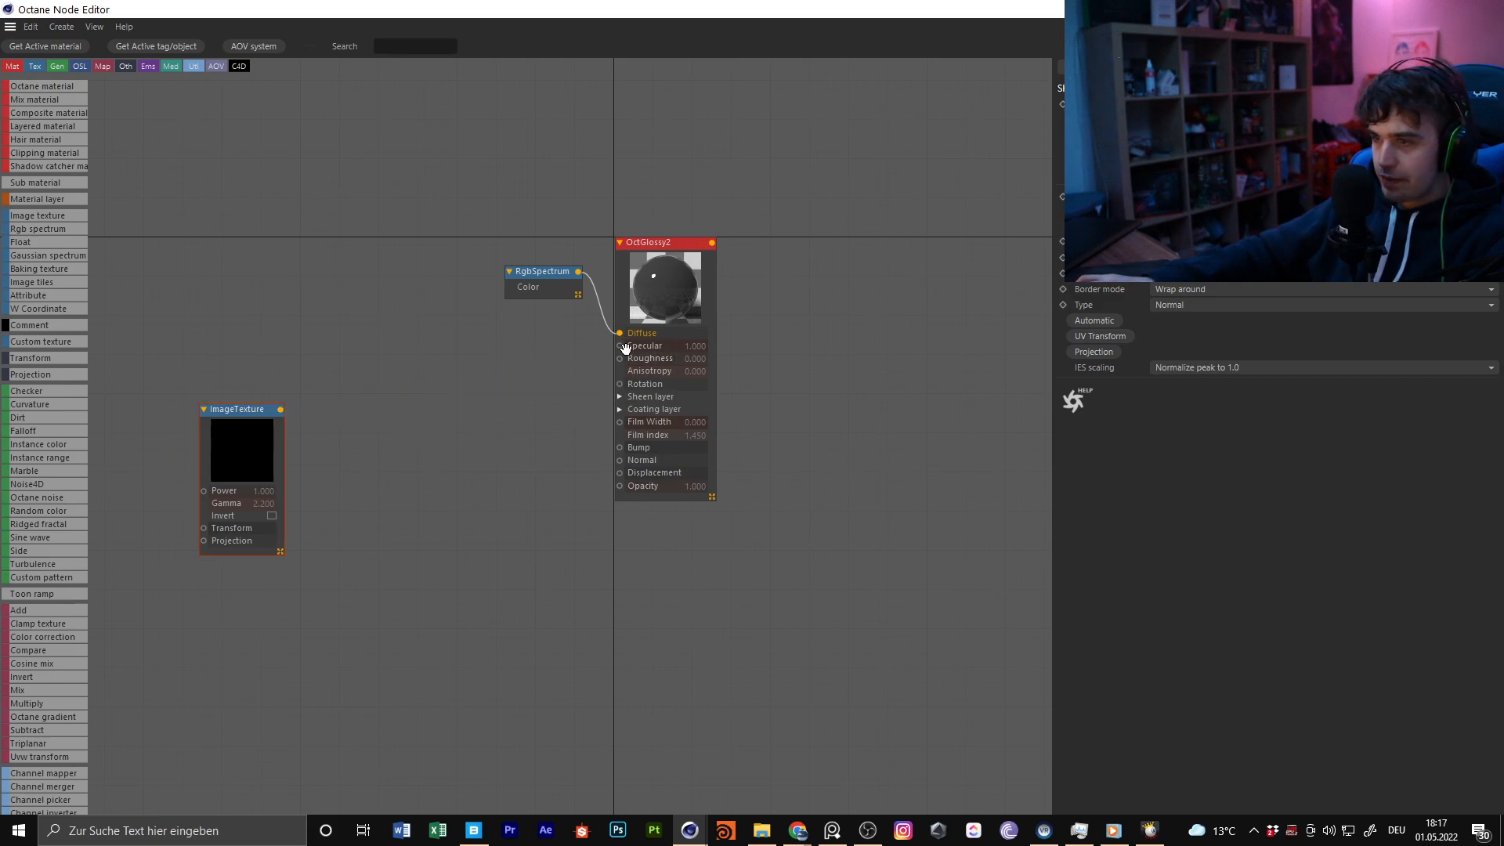
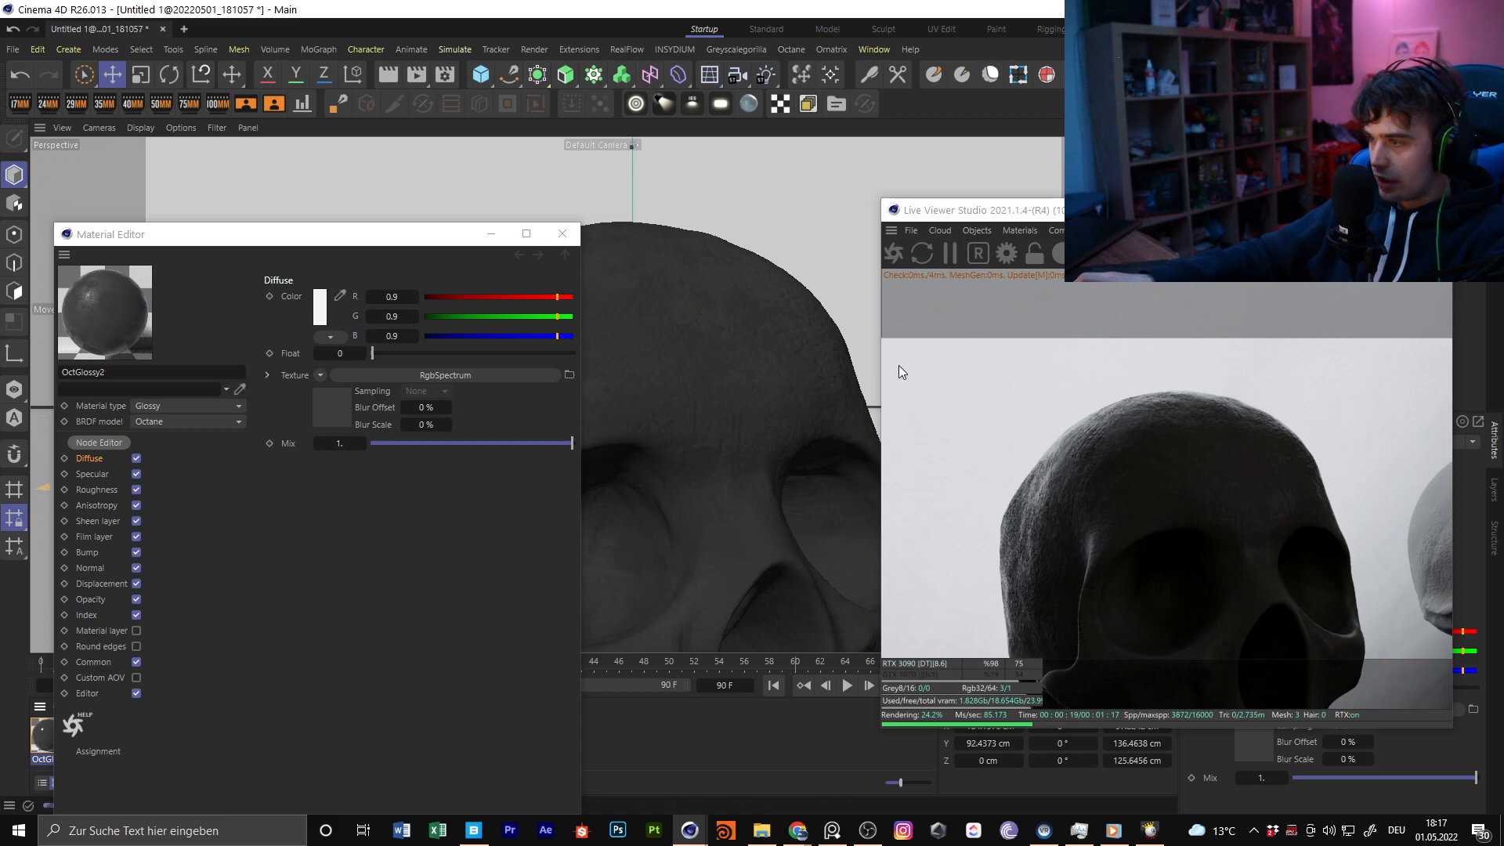
Close OctGlossy2's material editor and create a new Octane glossy material for the closed-jaw skull
left_click(563, 234)
left_click_drag(633, 351, 783, 351, "alt")
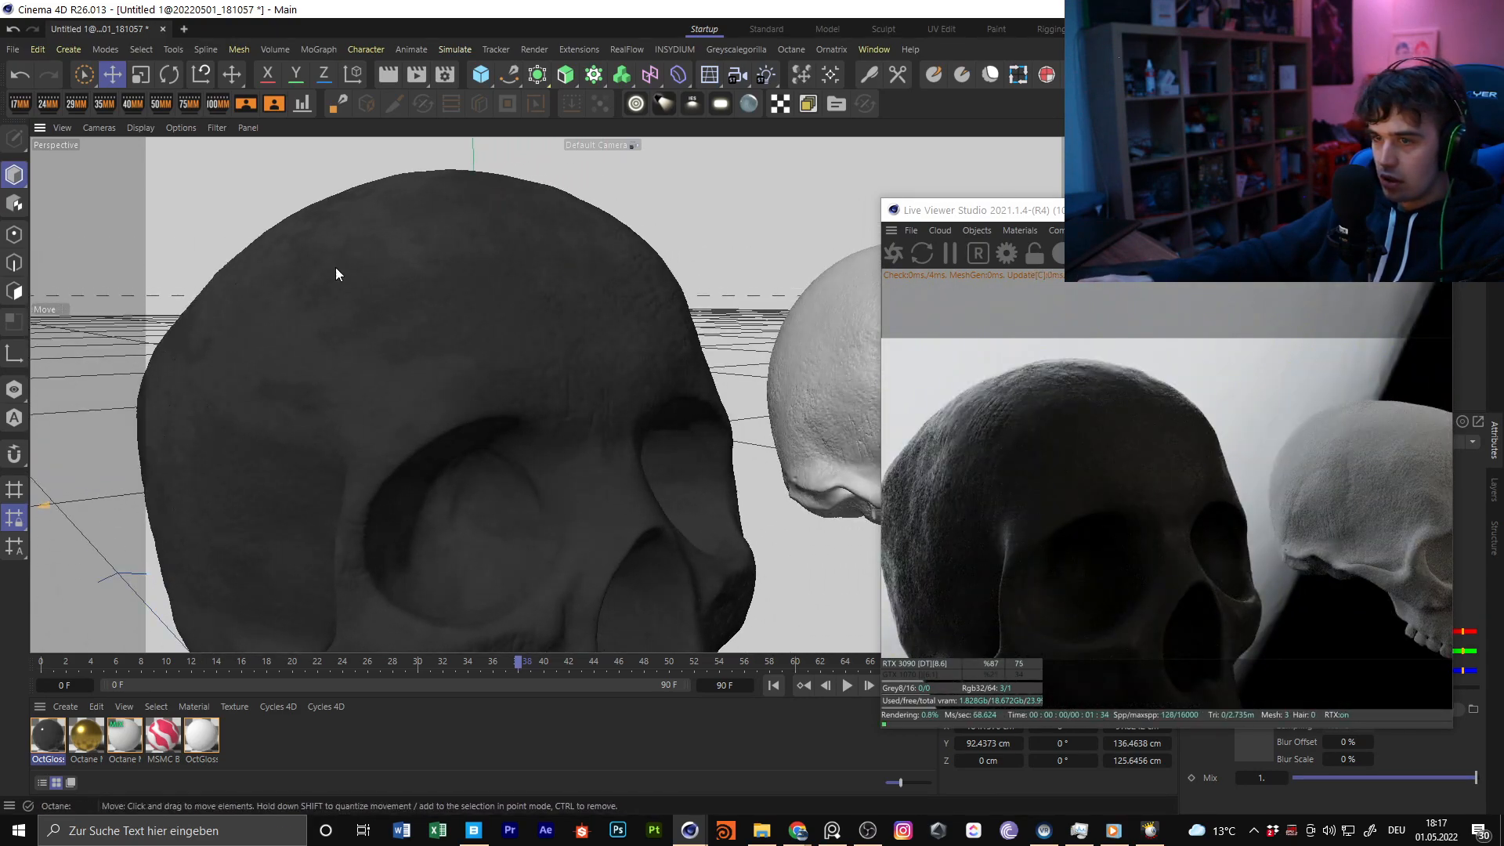
left_click_drag(588, 410, 465, 404, "alt")
right_click_drag(618, 386, 586, 439, "alt")
left_click_drag(561, 388, 508, 336, "alt")
right_click_drag(507, 332, 563, 311, "alt")
mouse_move(563, 311)
left_mouse_down("alt")
mouse_move(503, 304)
mouse_move(564, 310)
left_mouse_up("alt")
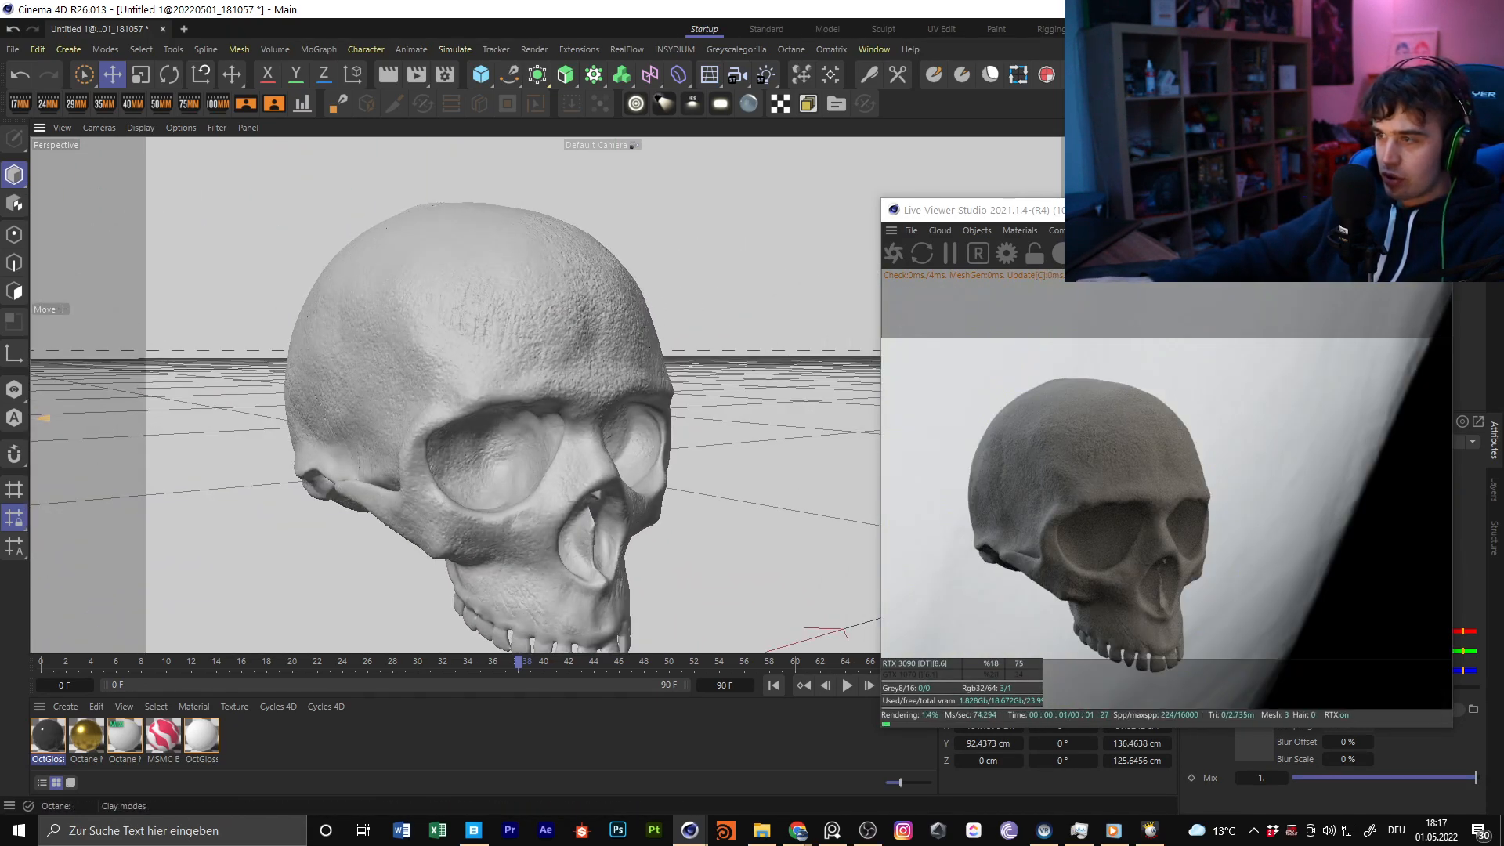
left_click(1021, 232)
mouse_move(1064, 314)
left_click(1191, 329)
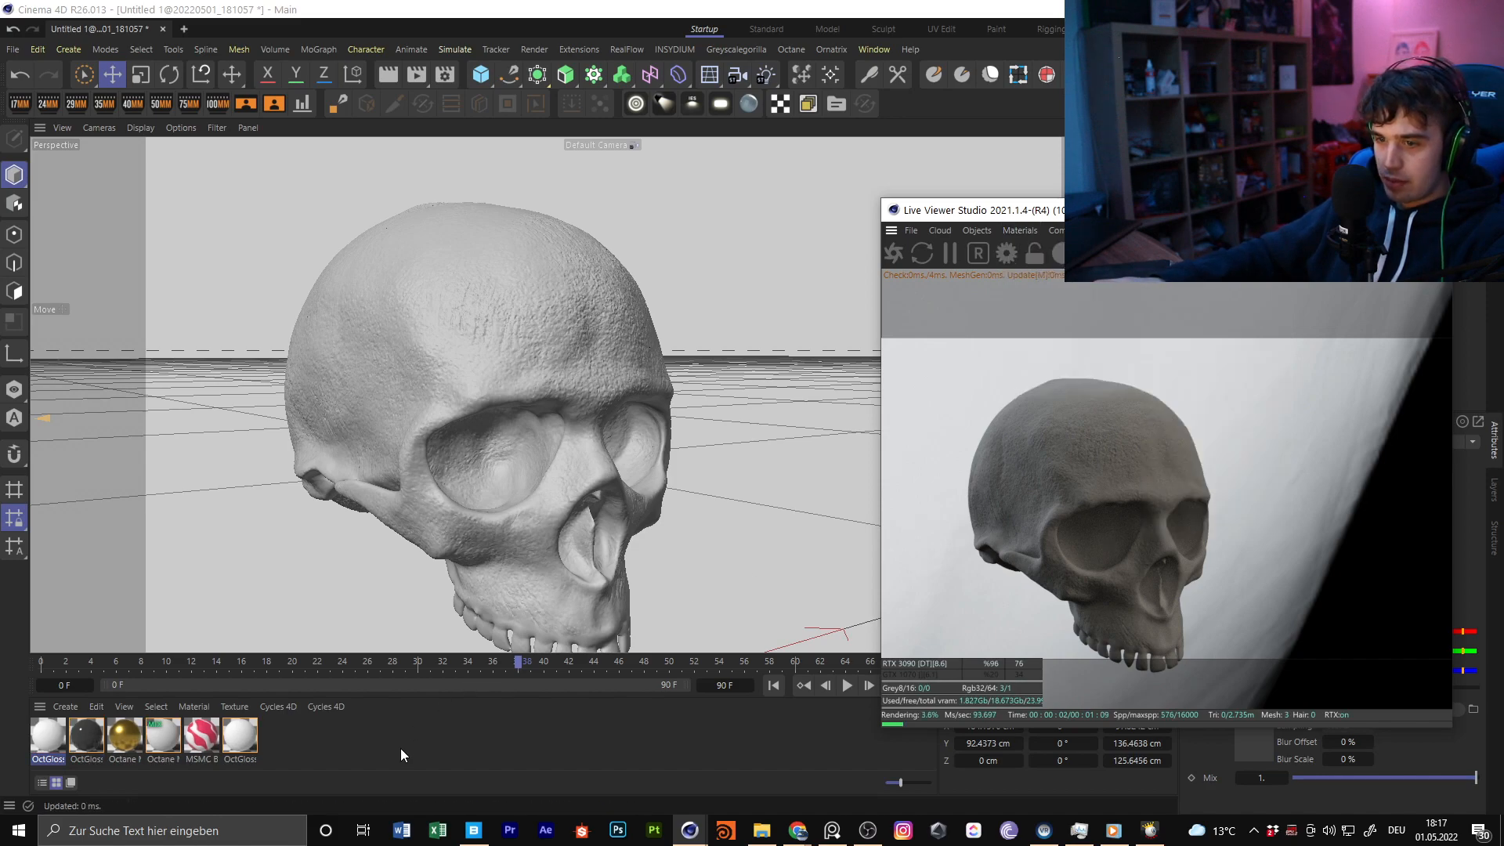
Delete all materials except the new glossy one and load the gold OctUniversal material from the asset library
left_click(230, 746)
left_click(83, 734, "shift")
key("Delete")
left_click_drag(484, 312, 476, 361)
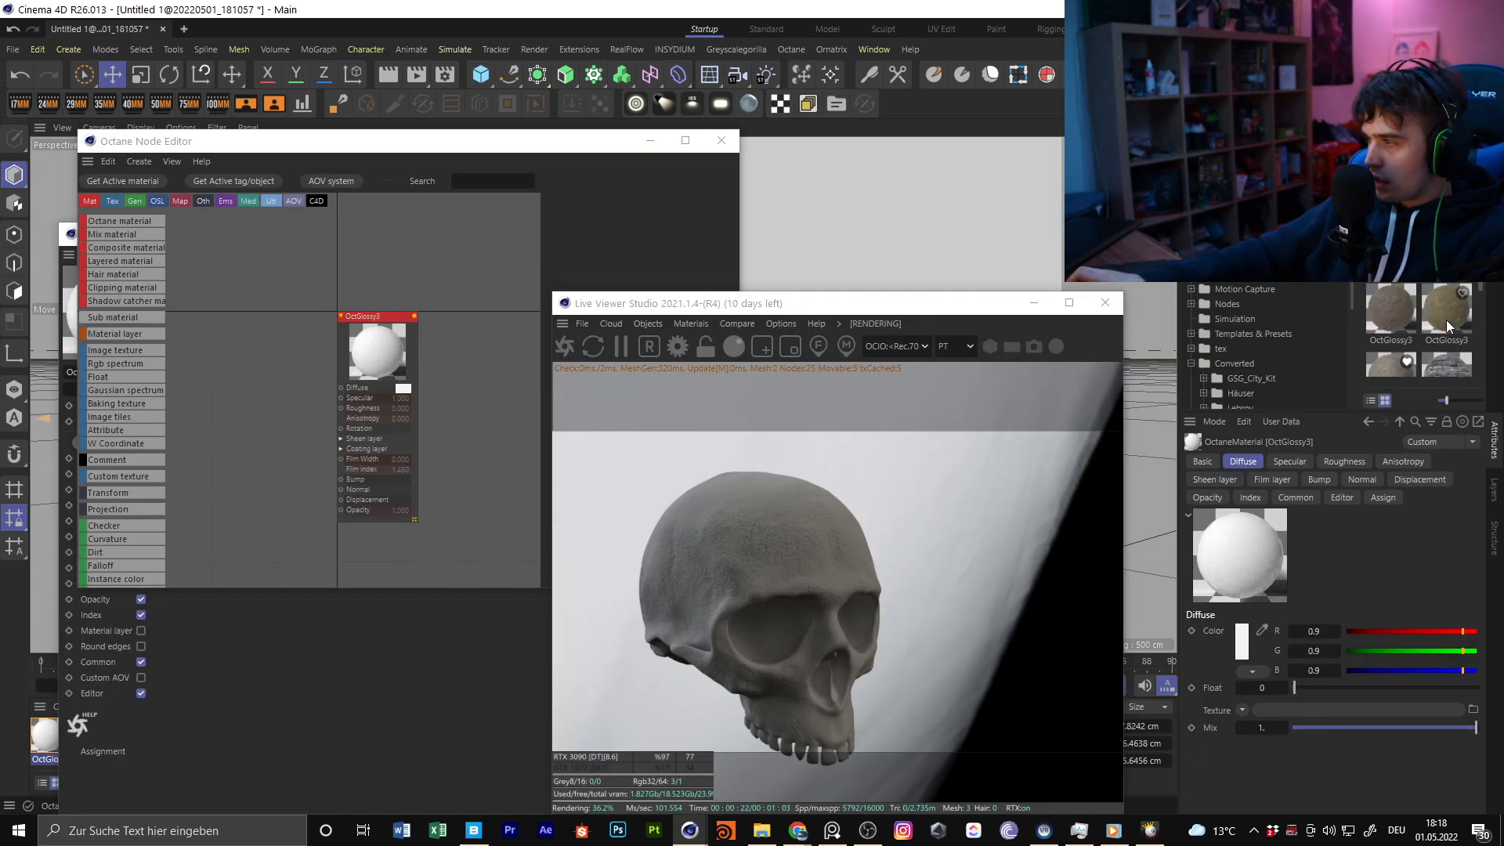
scroll(1448, 327, "down", 8)
double_click(1391, 301)
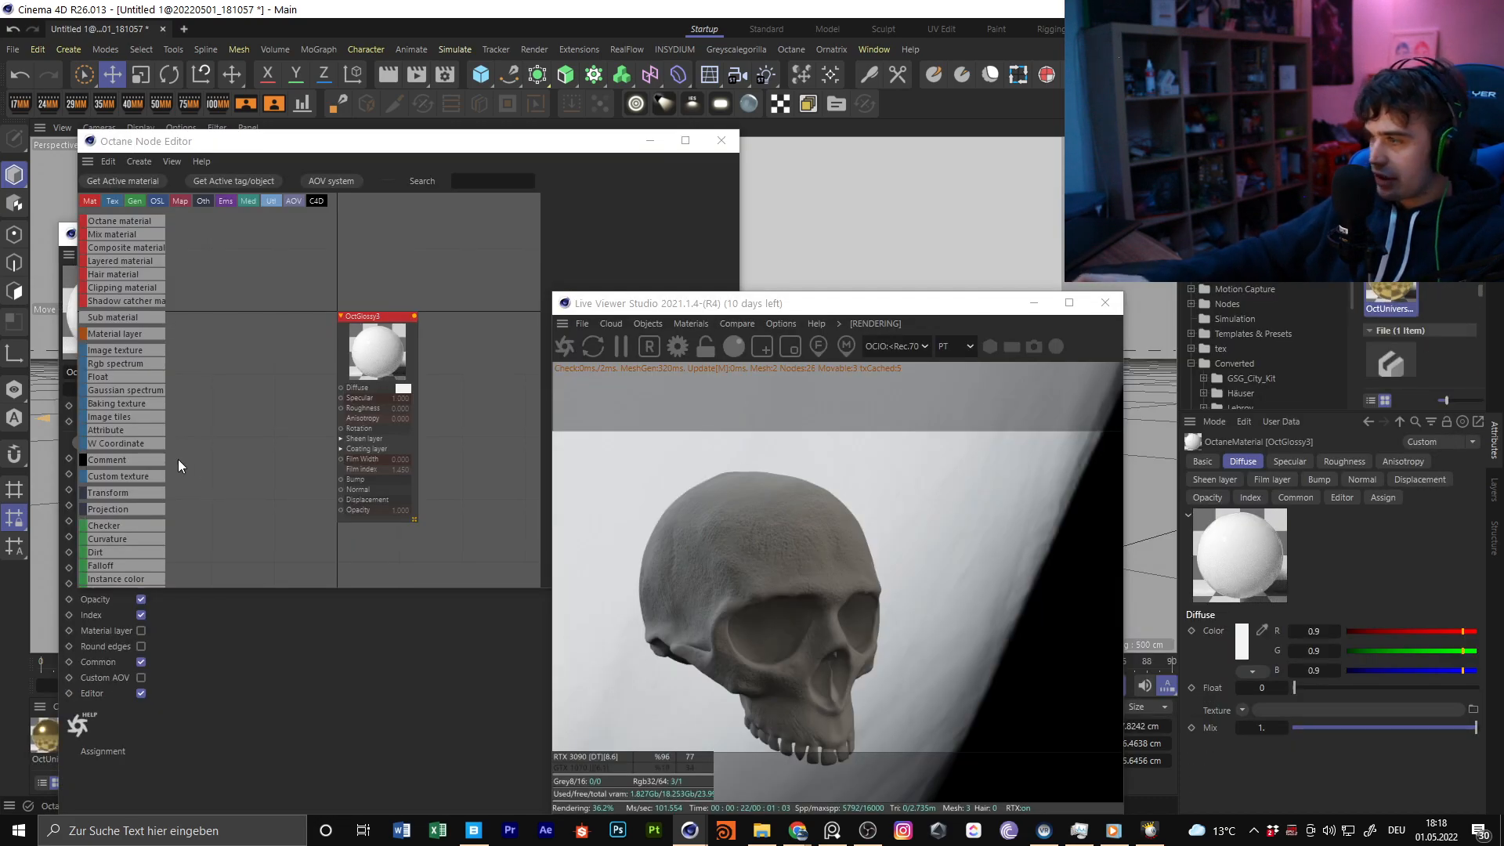
Show OctUniversal1 in the Node Editor and widen the window so its parameters are fully readable
left_click_drag(334, 145, 504, 134)
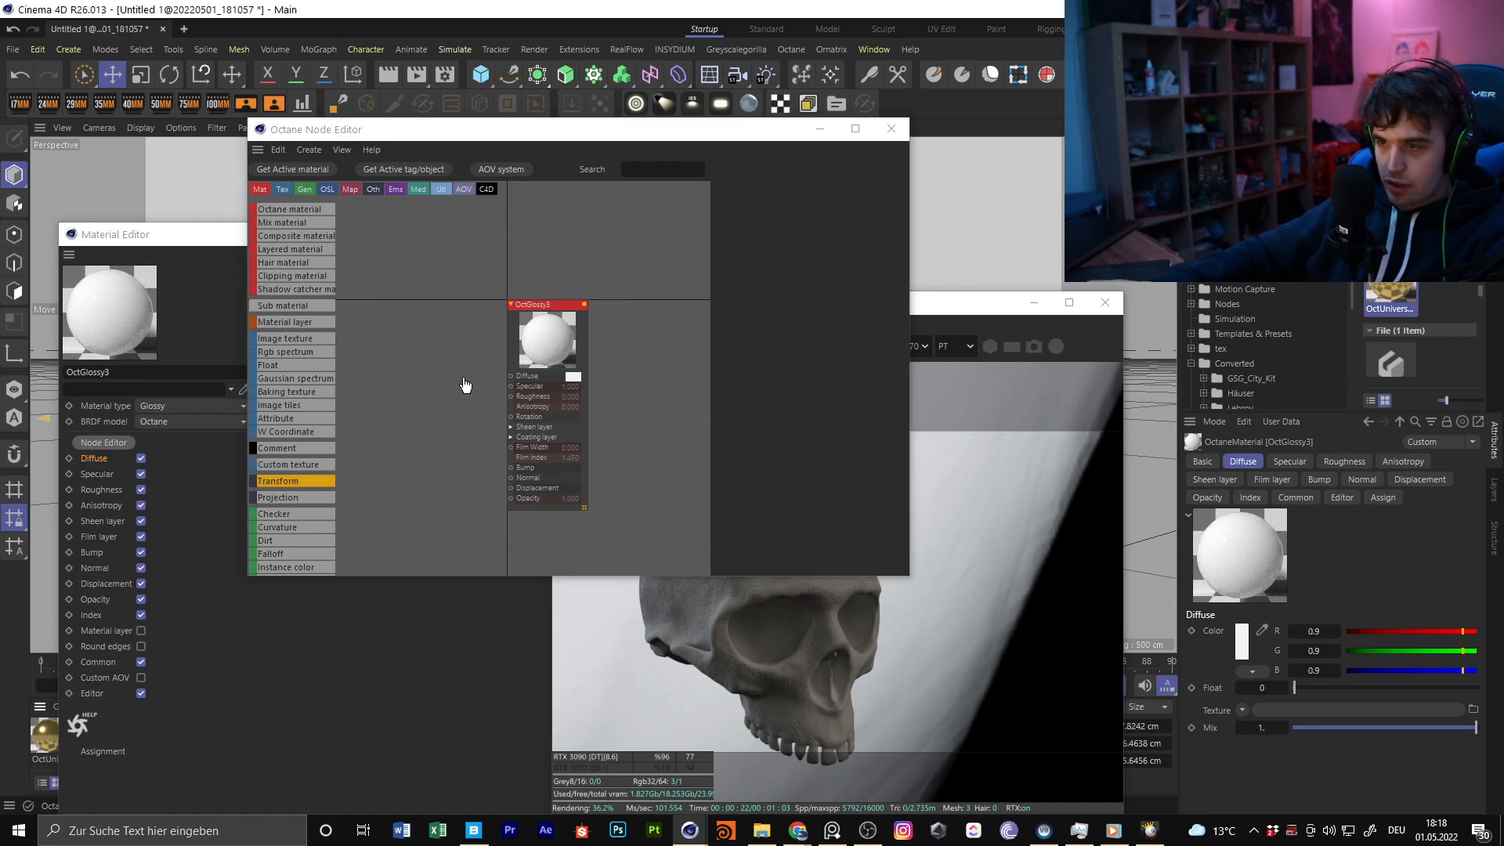
left_click(43, 741)
middle_click_drag(514, 427, 615, 390)
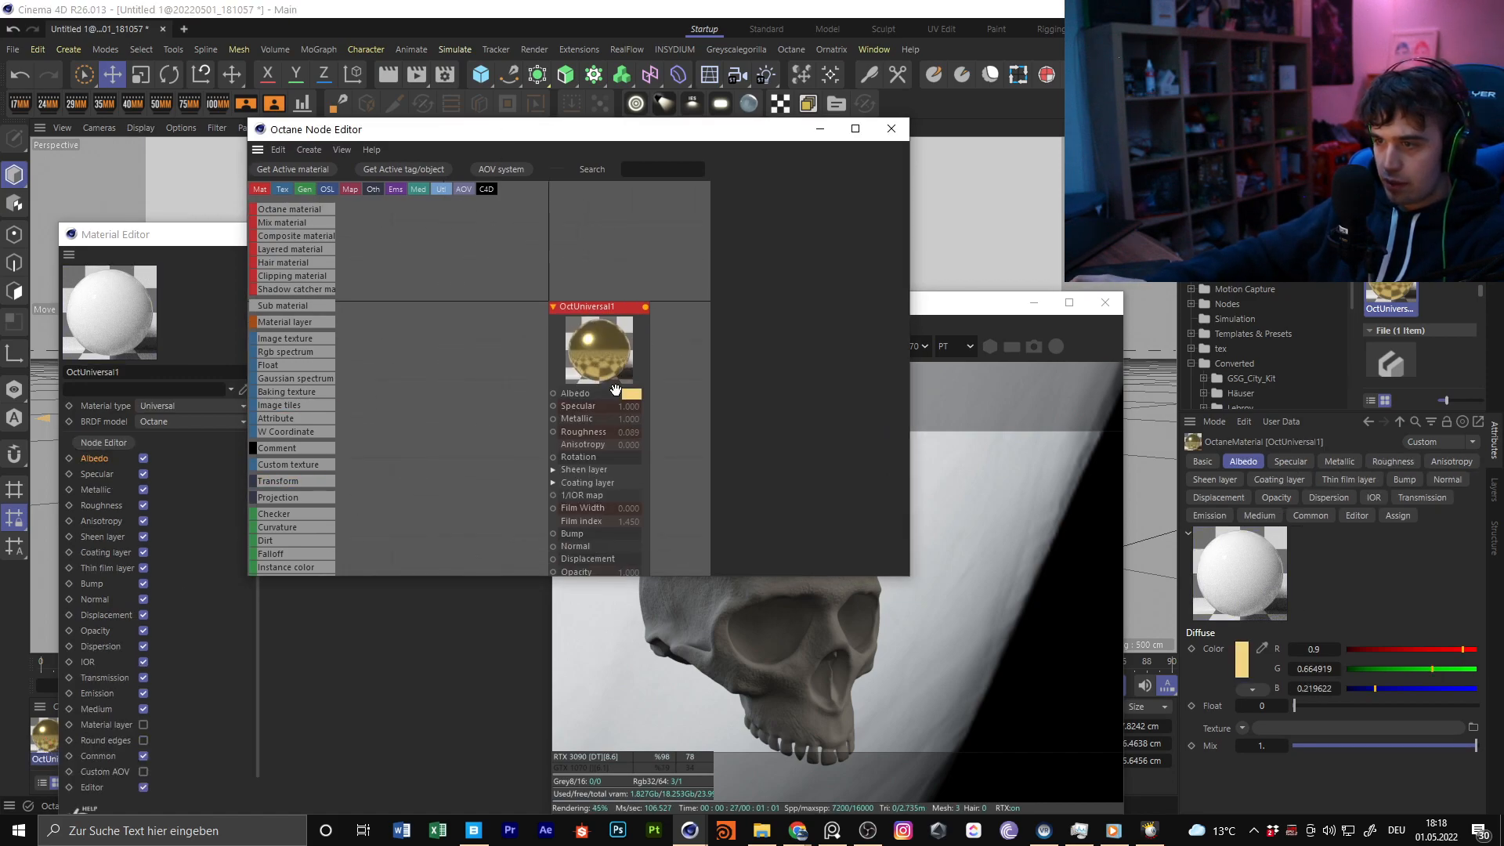
left_click_drag(589, 333, 521, 294)
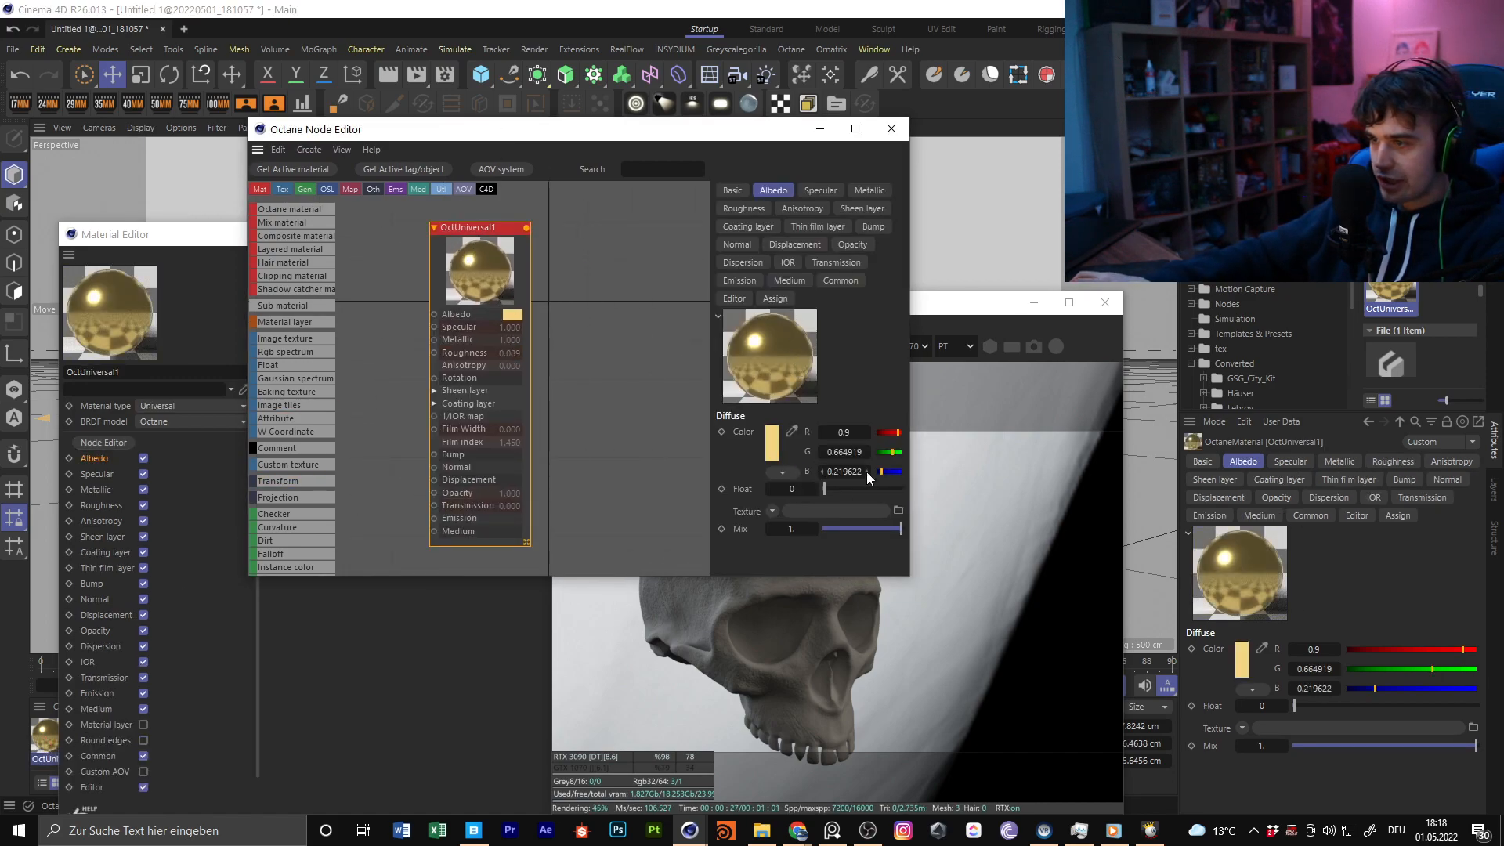
left_click_drag(908, 429, 1149, 417)
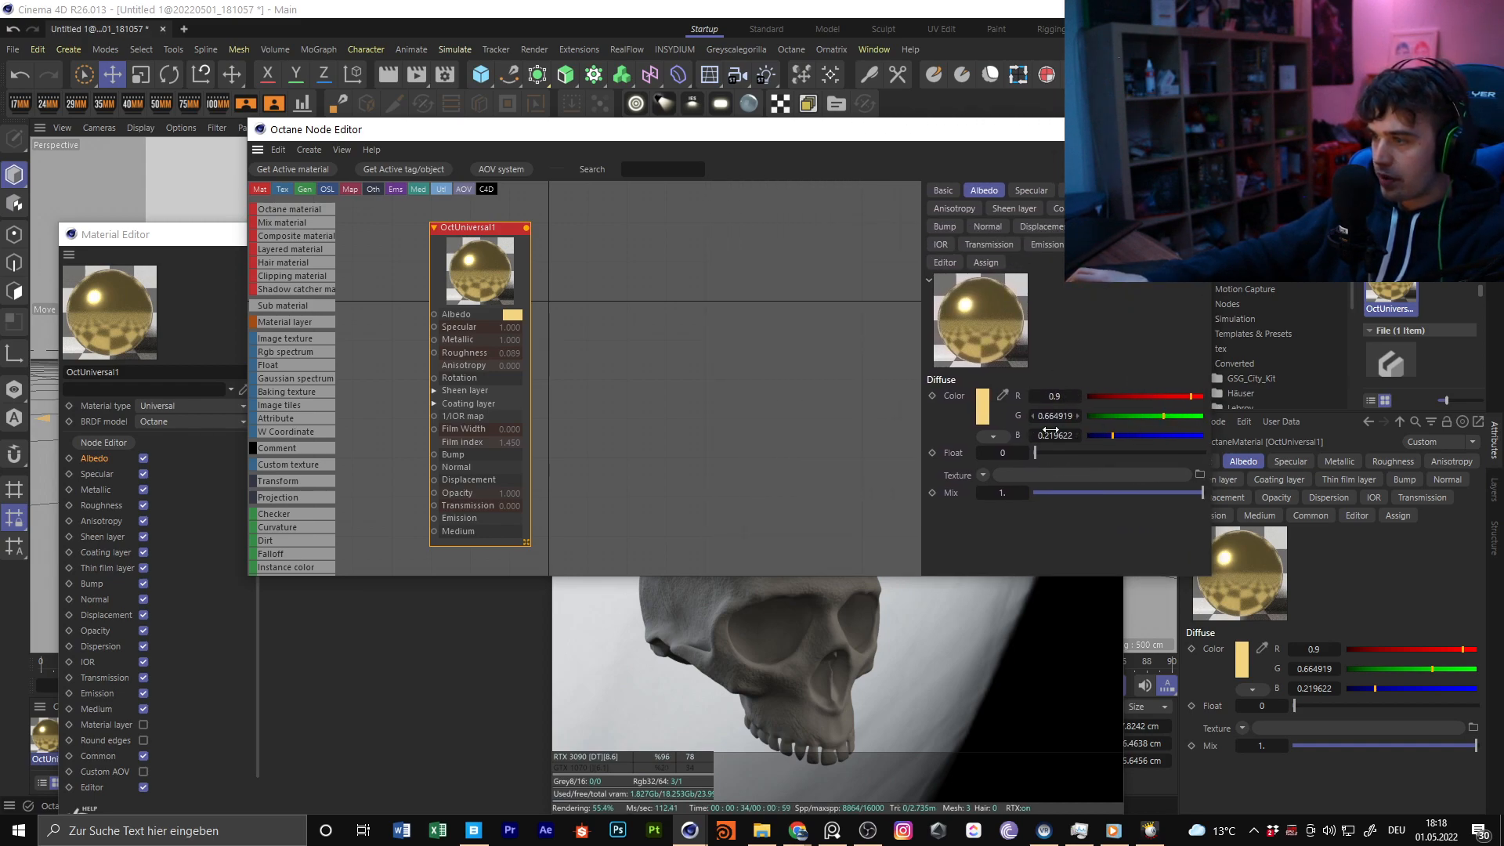
left_click_drag(909, 130, 751, 123)
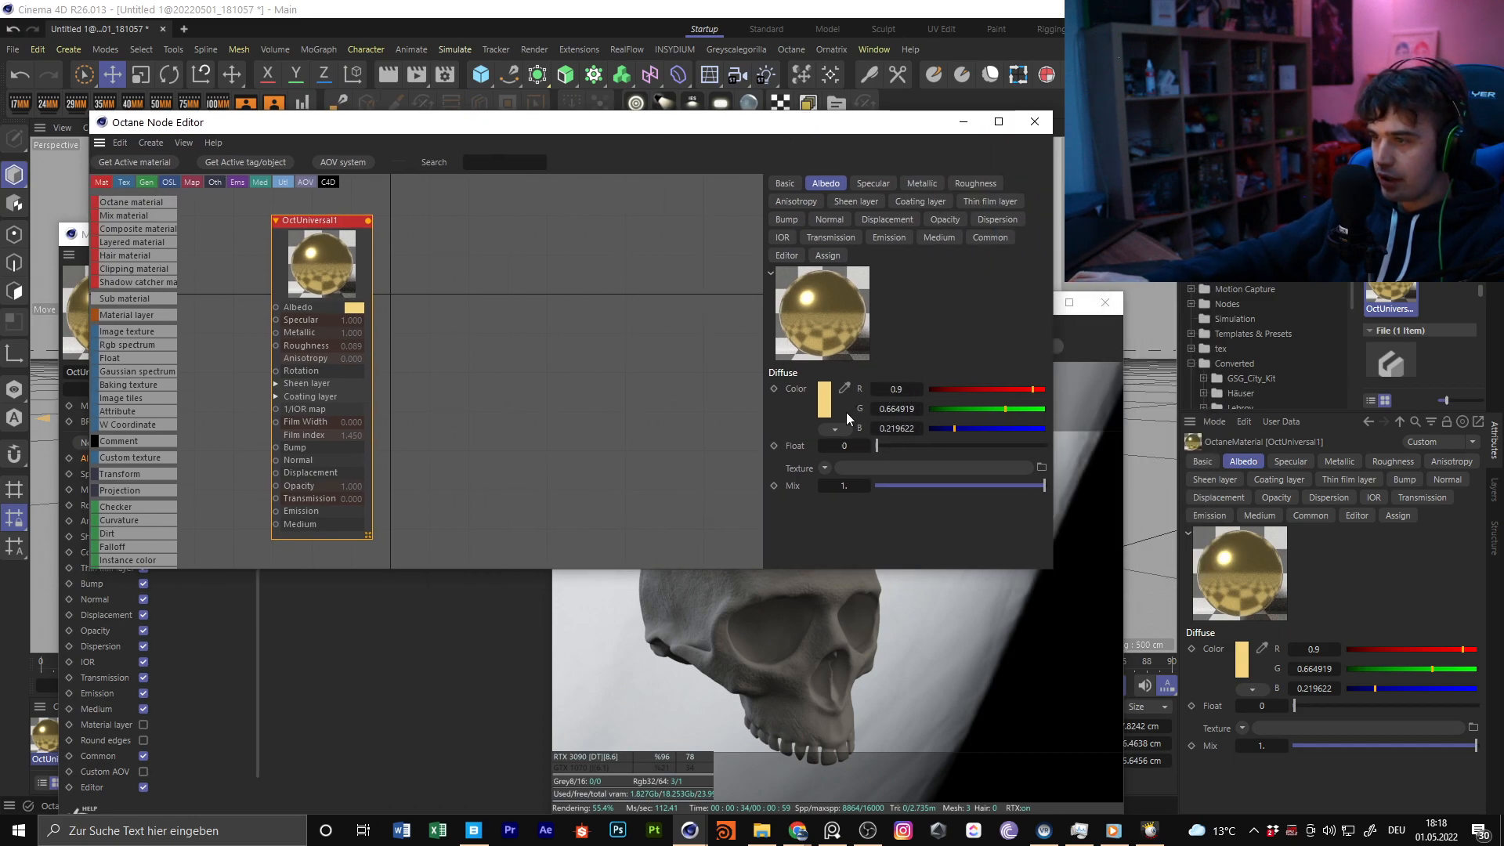
Review OctUniversal1's Metallic, Roughness, Specular, Albedo and IOR settings, undo the Dielectric IOR change, and close both editors
left_click(906, 185)
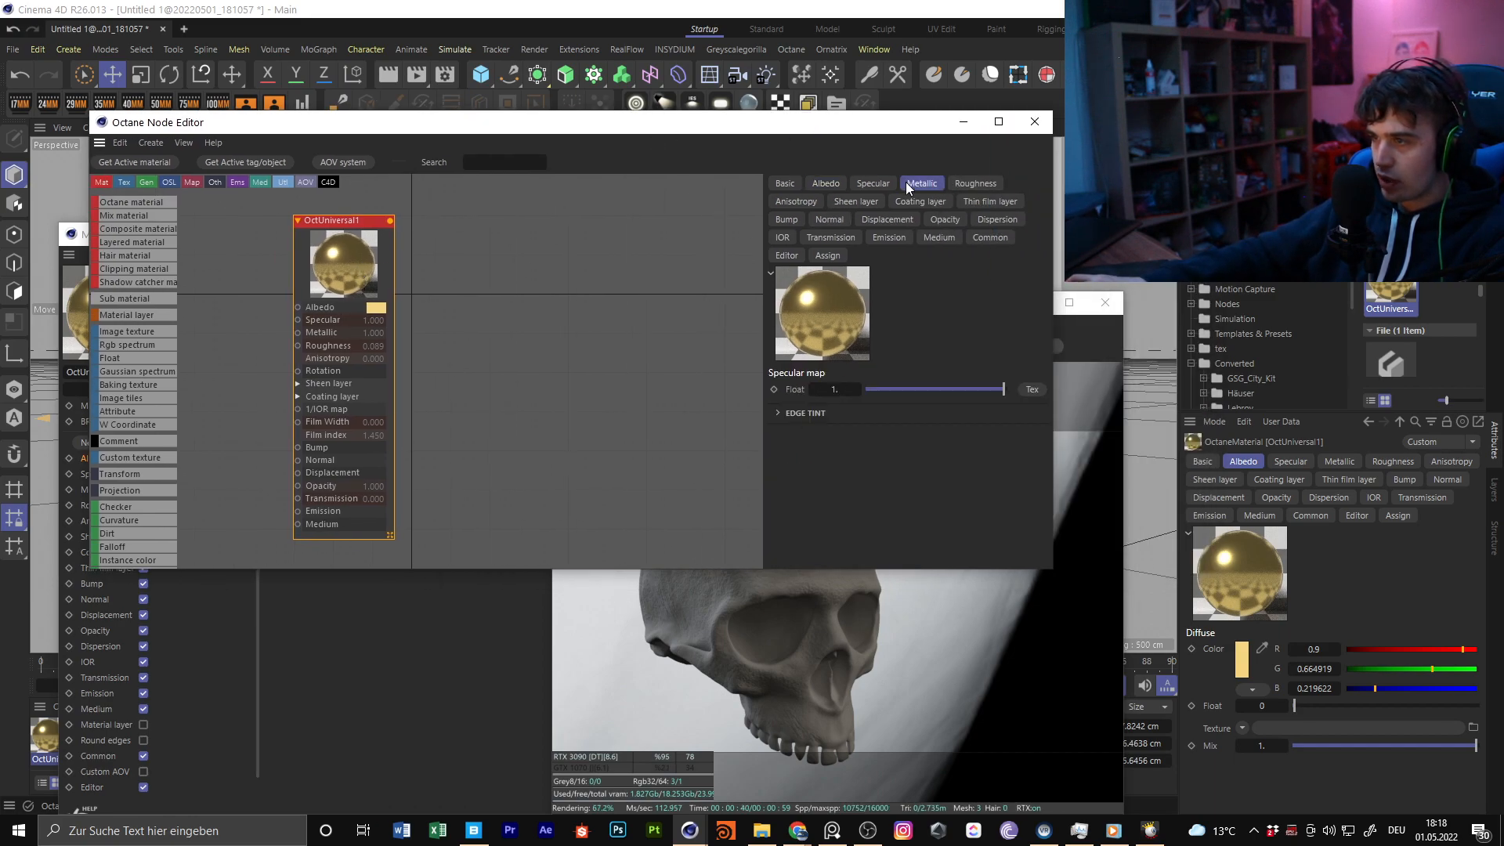
left_click(972, 186)
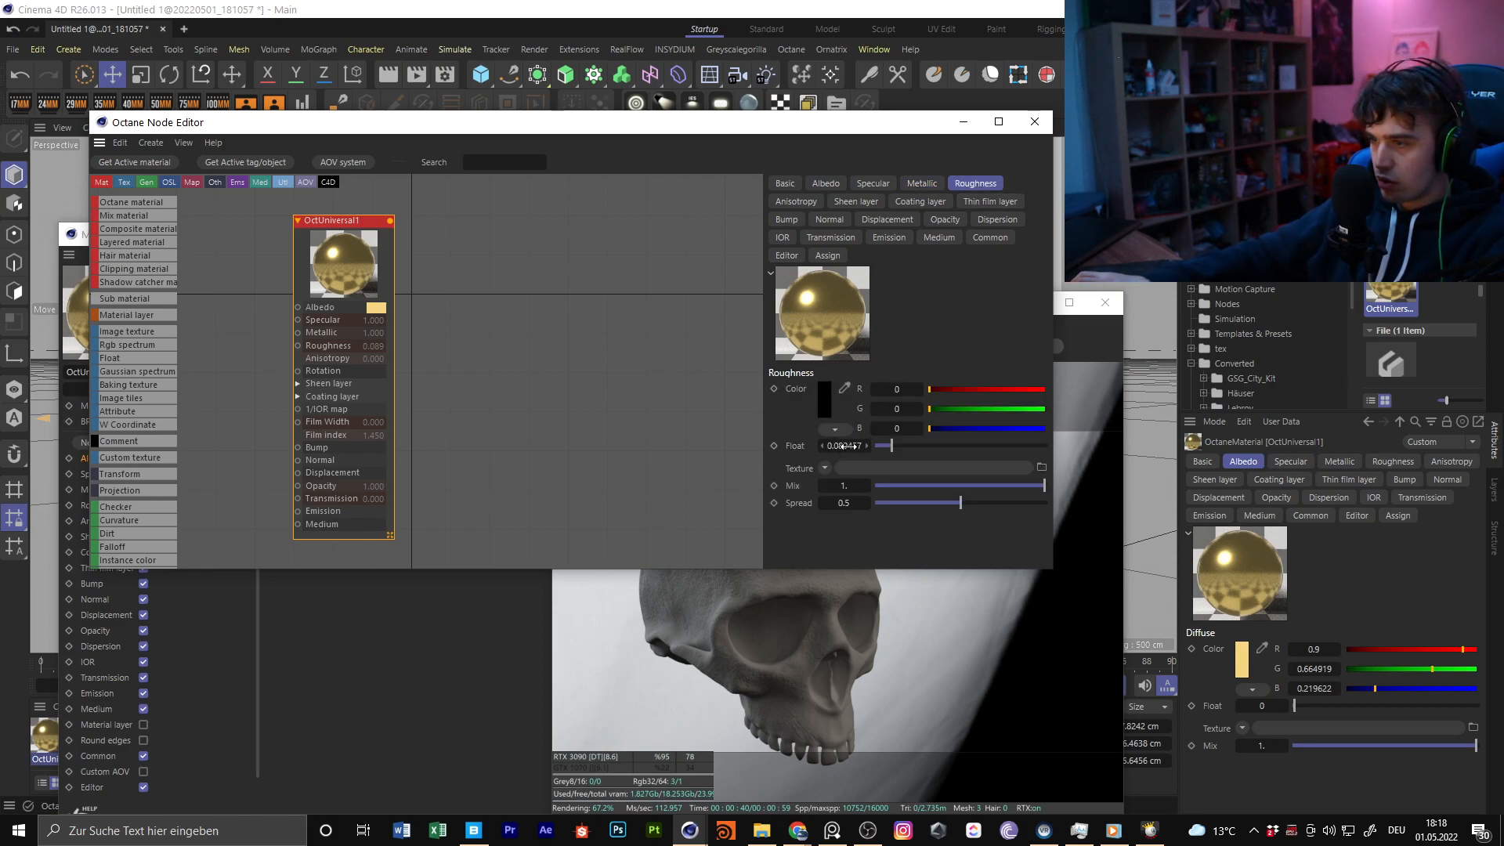
left_click(925, 185)
left_click(862, 182)
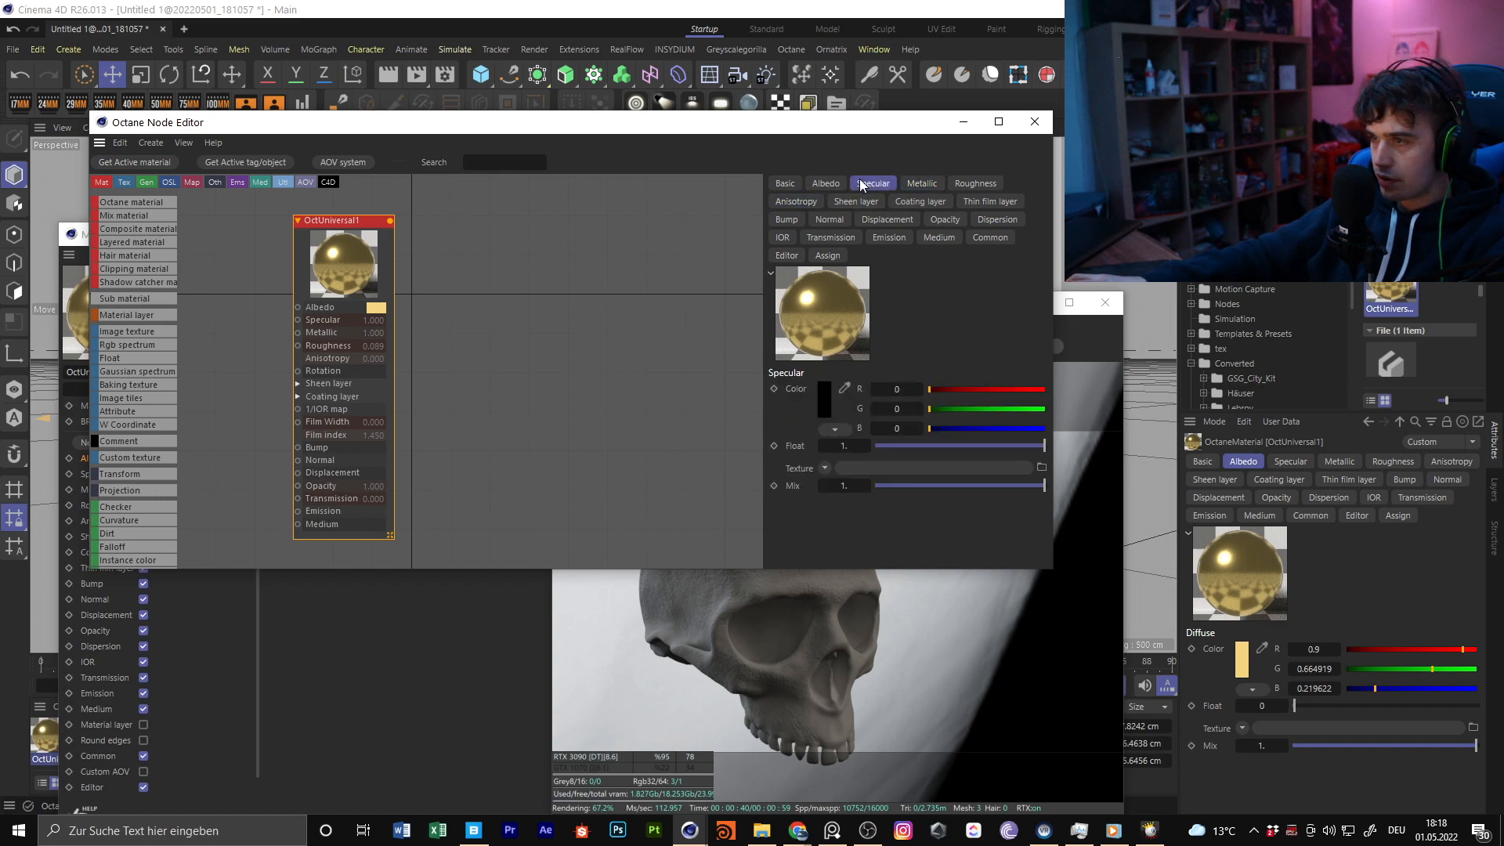
left_click(829, 182)
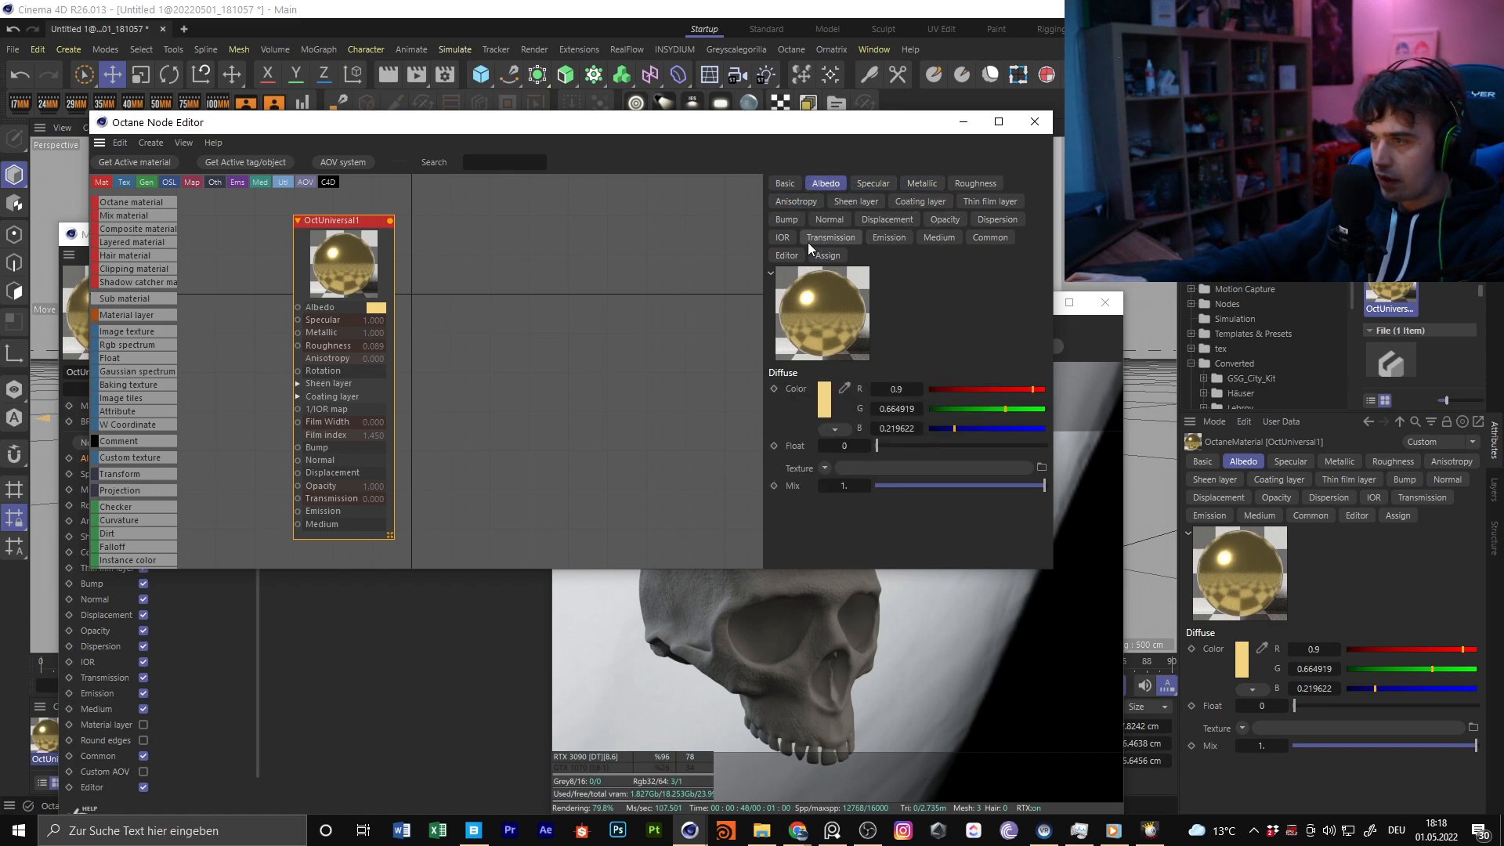
left_click(783, 237)
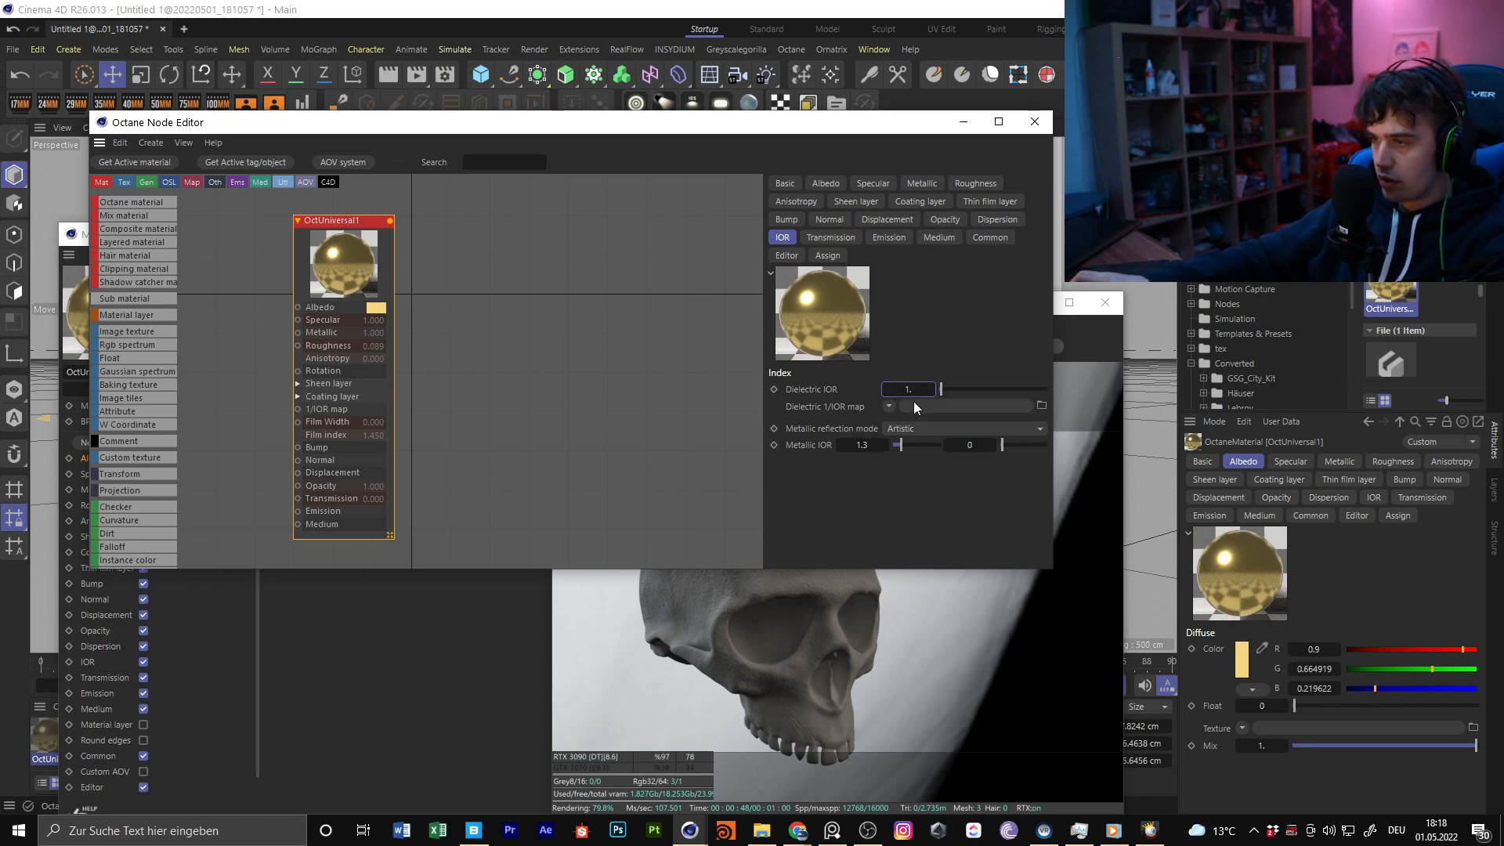
key("ctrl+z")
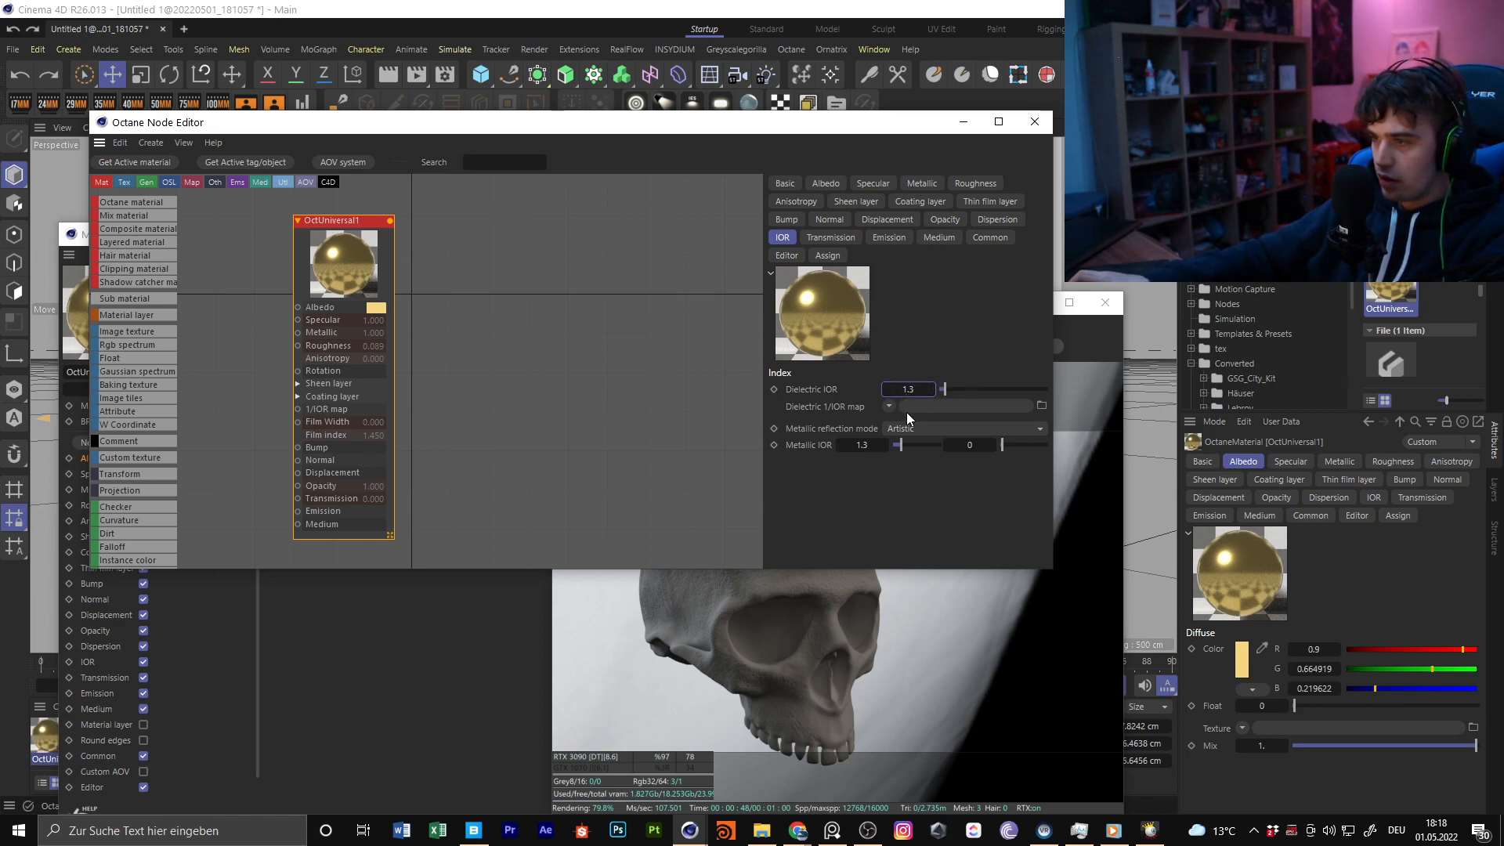
middle_click_drag(351, 271, 449, 250)
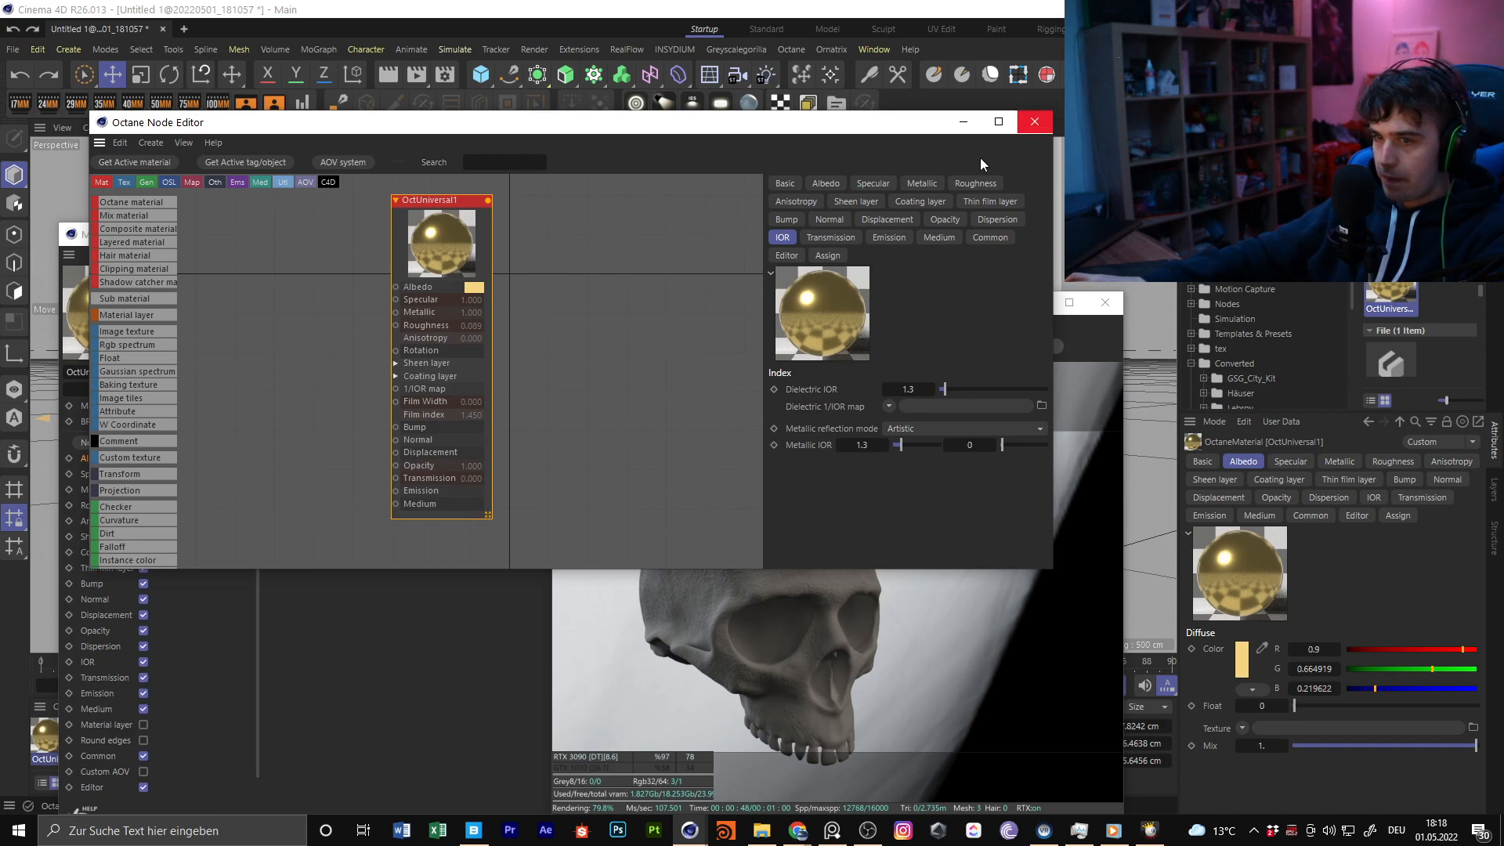
left_click(1032, 122)
left_click(567, 234)
Open OctGlossy3's node graph and add the gold OctUniversal1 material to it
double_click(86, 735)
left_click(141, 443)
left_click_drag(35, 740, 802, 524)
middle_click_drag(828, 520, 760, 658)
left_click_drag(516, 504, 578, 342)
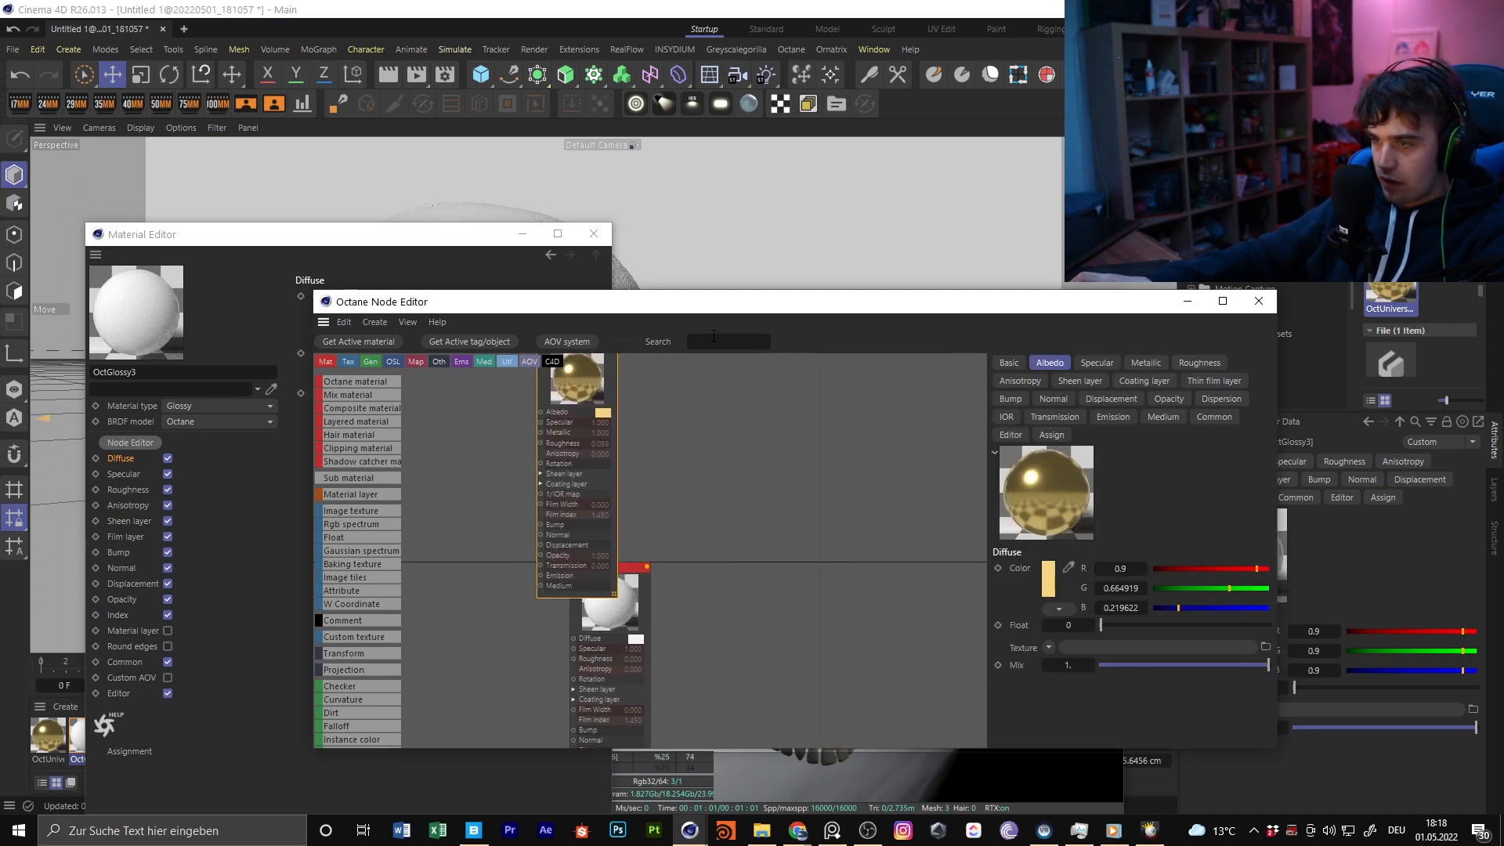
Add a Mix material node with OctUniversal1 connected to Material1 and OctGlossy3 connected to Material2
type("mix")
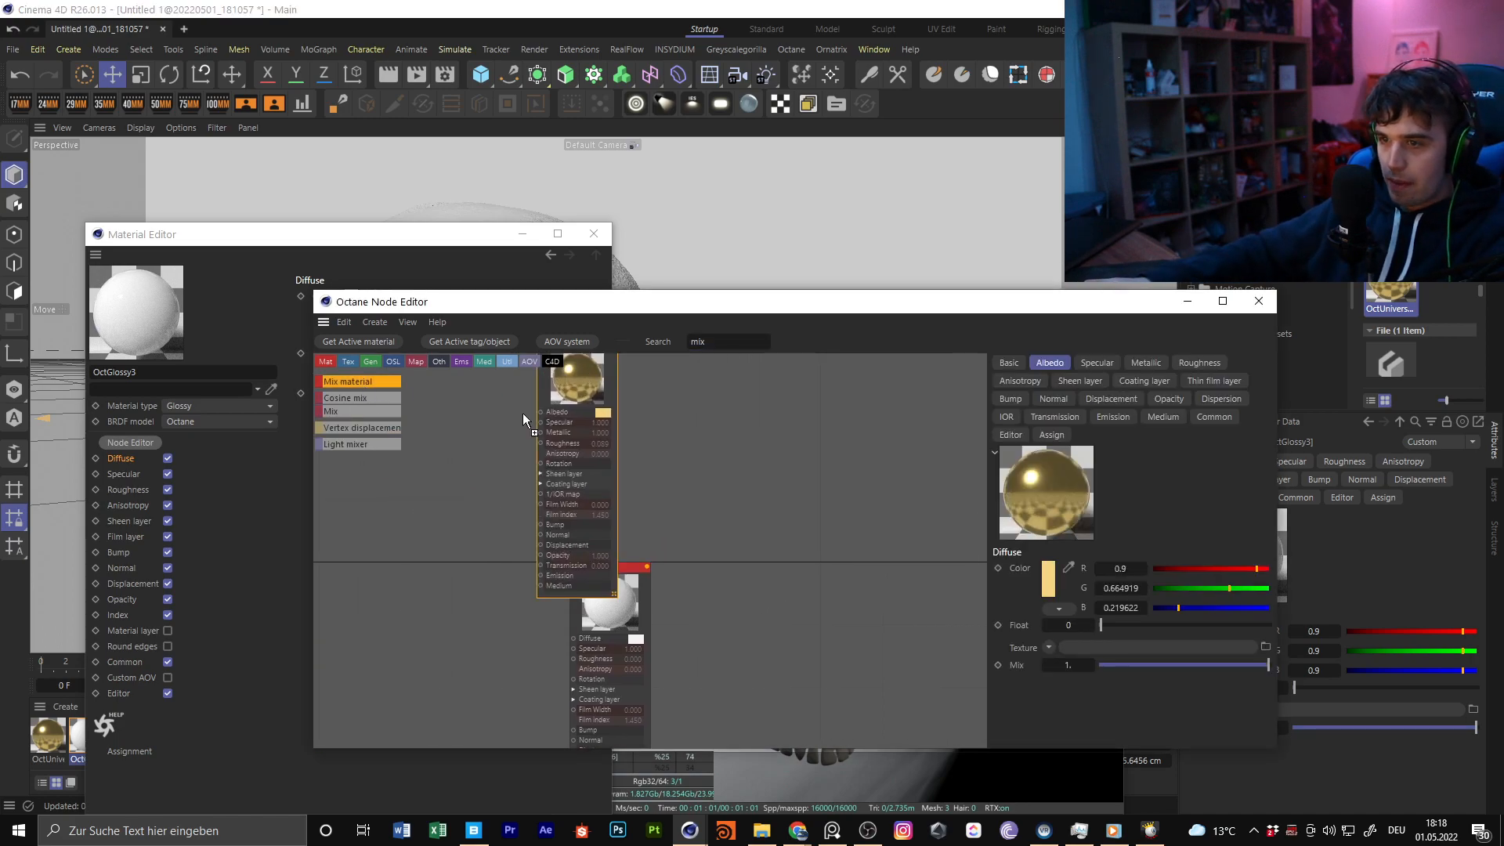
left_click(360, 382)
left_click_drag(647, 566, 758, 561)
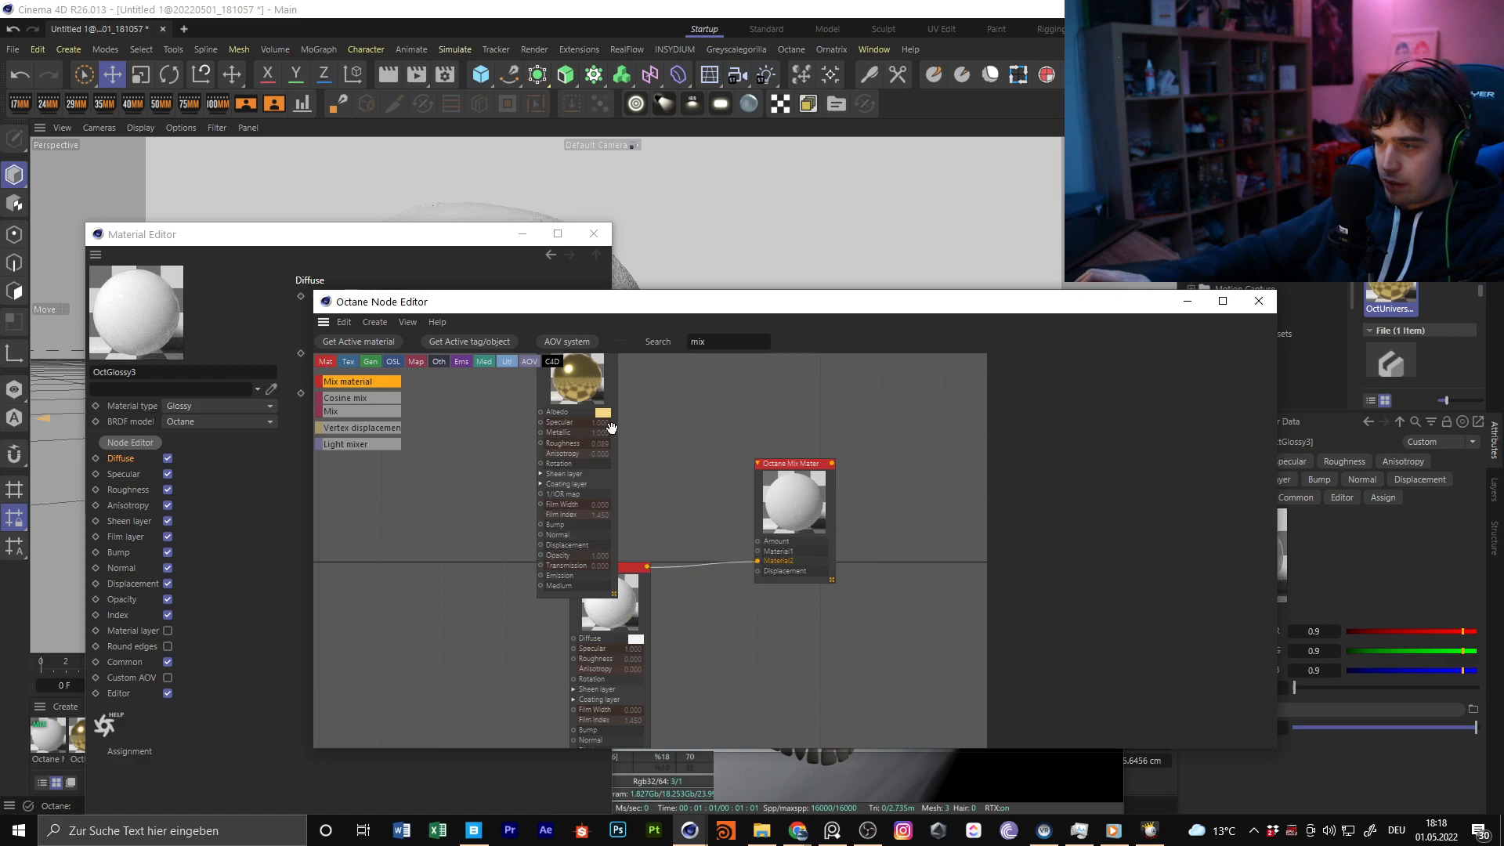
middle_click_drag(606, 352, 592, 421)
left_click_drag(710, 491, 745, 629)
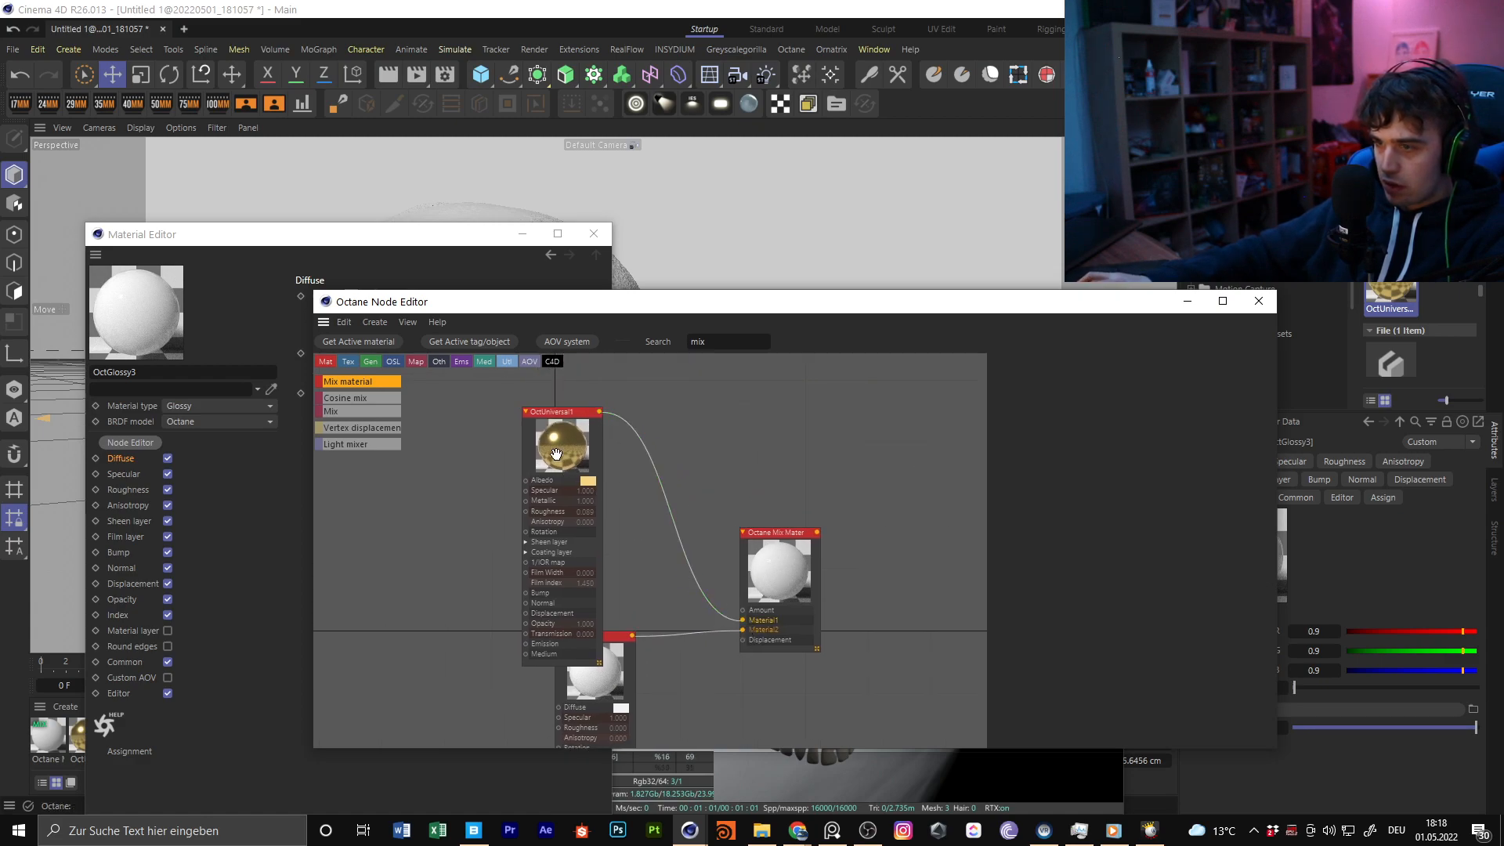
Add a Dirt node to the graph and connect it to the mix material's Amount input
left_click_drag(559, 460, 567, 347)
middle_click_drag(829, 473, 803, 599)
type("Dirt")
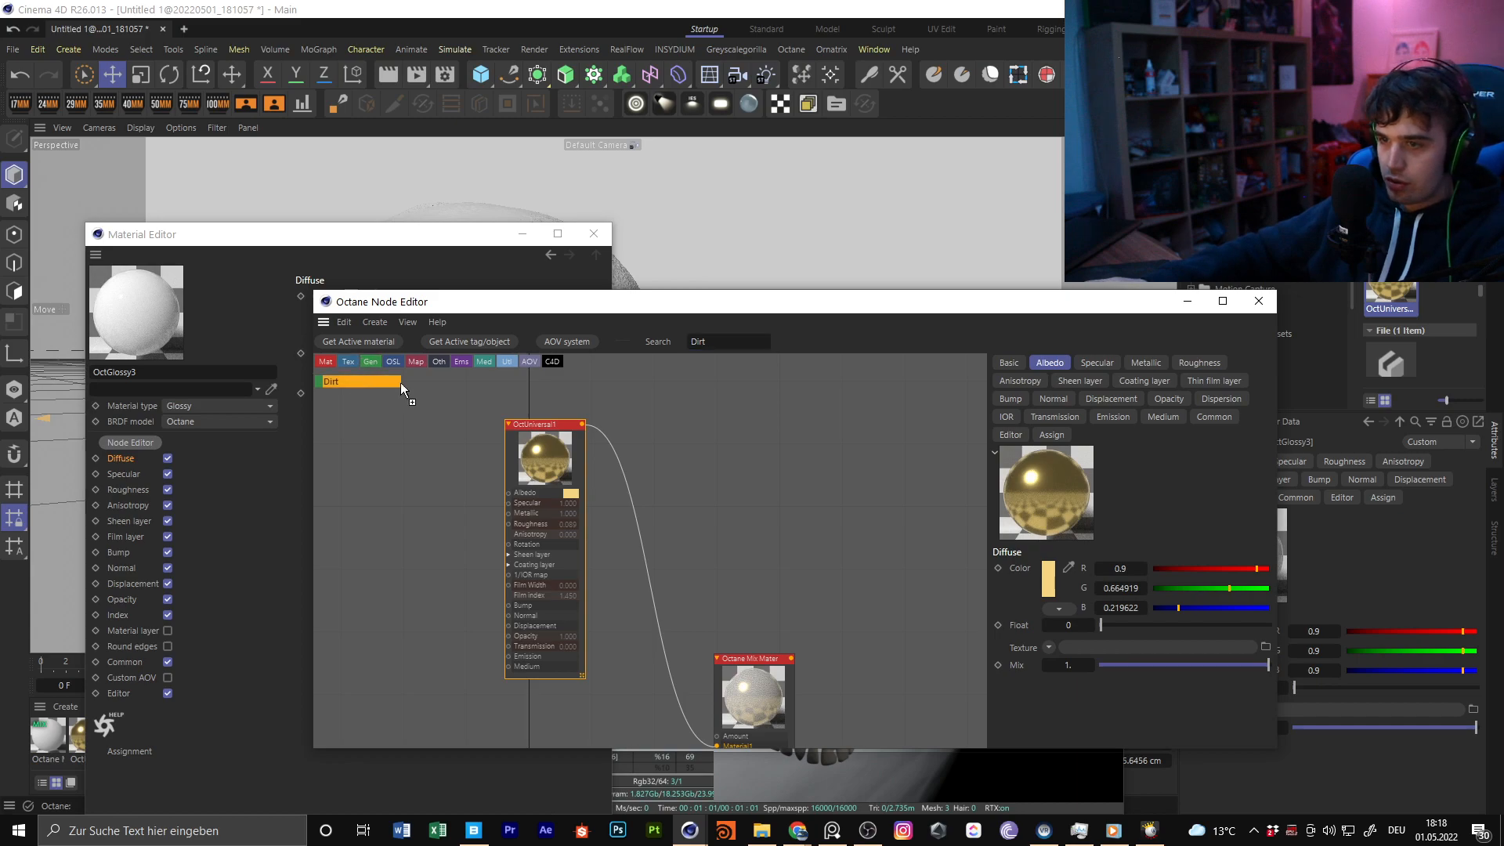
left_click_drag(401, 384, 763, 423)
left_click_drag(763, 596, 716, 737)
Apply Octane Mix Material1 to the skull and arrange the Node Editor and Live Viewer side by side
left_click_drag(760, 304, 902, 350)
left_click(524, 234)
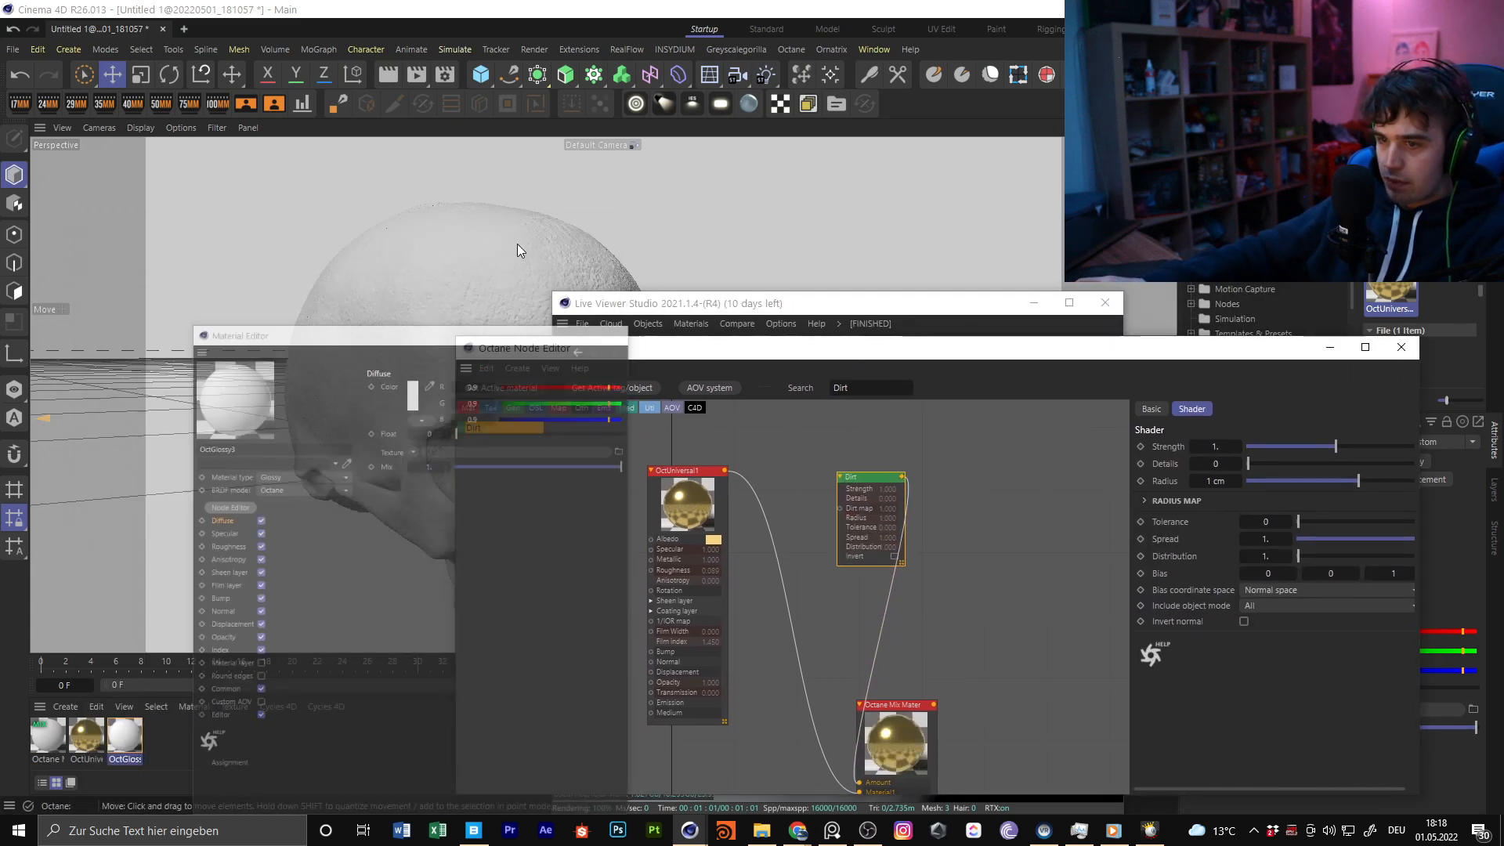
left_click_drag(651, 359, 325, 261)
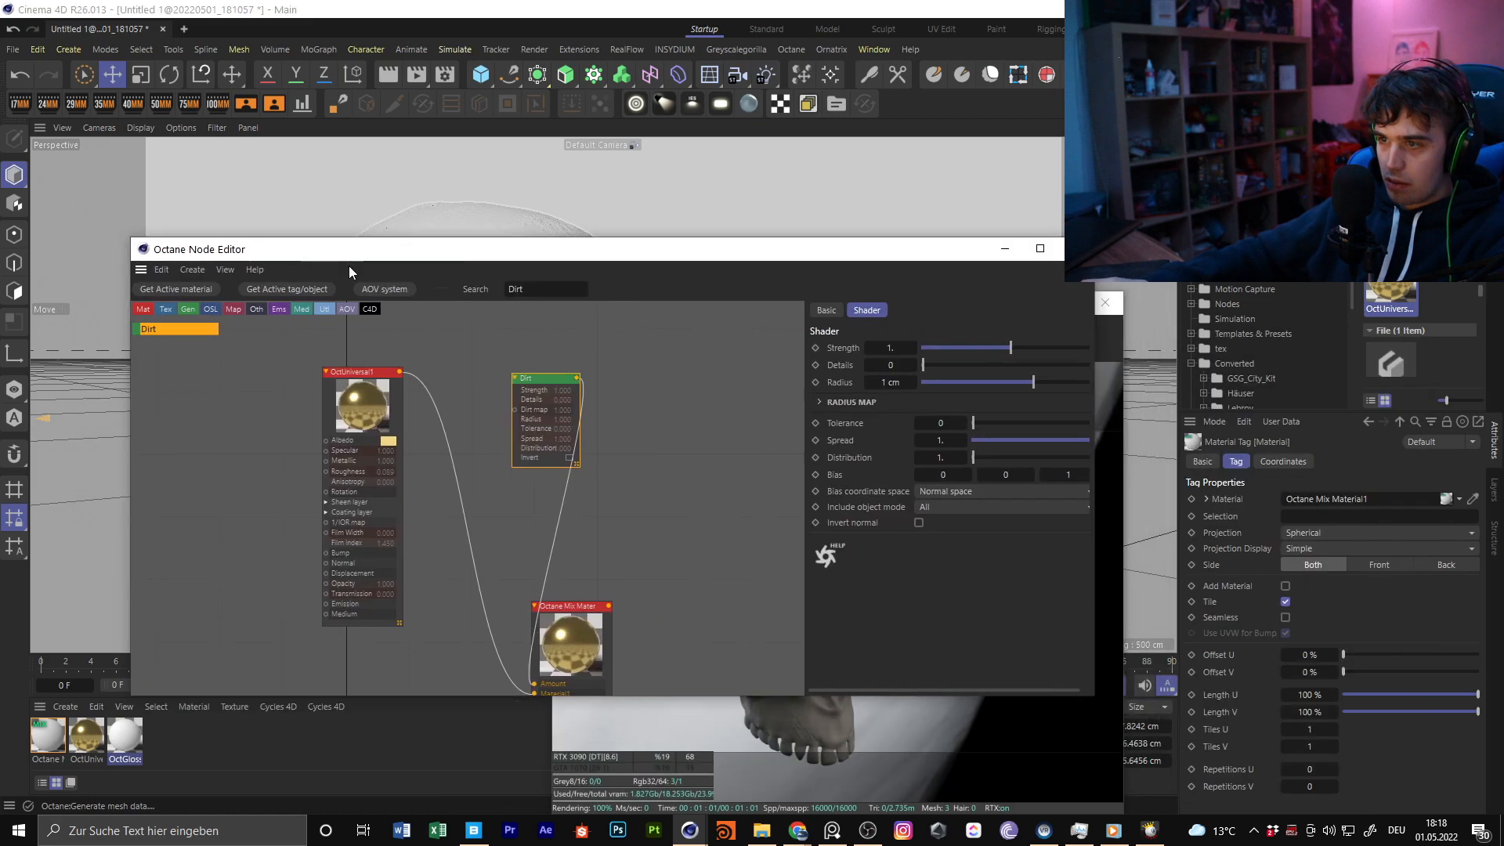
left_click_drag(876, 253, 716, 224)
left_click_drag(999, 307, 1274, 150)
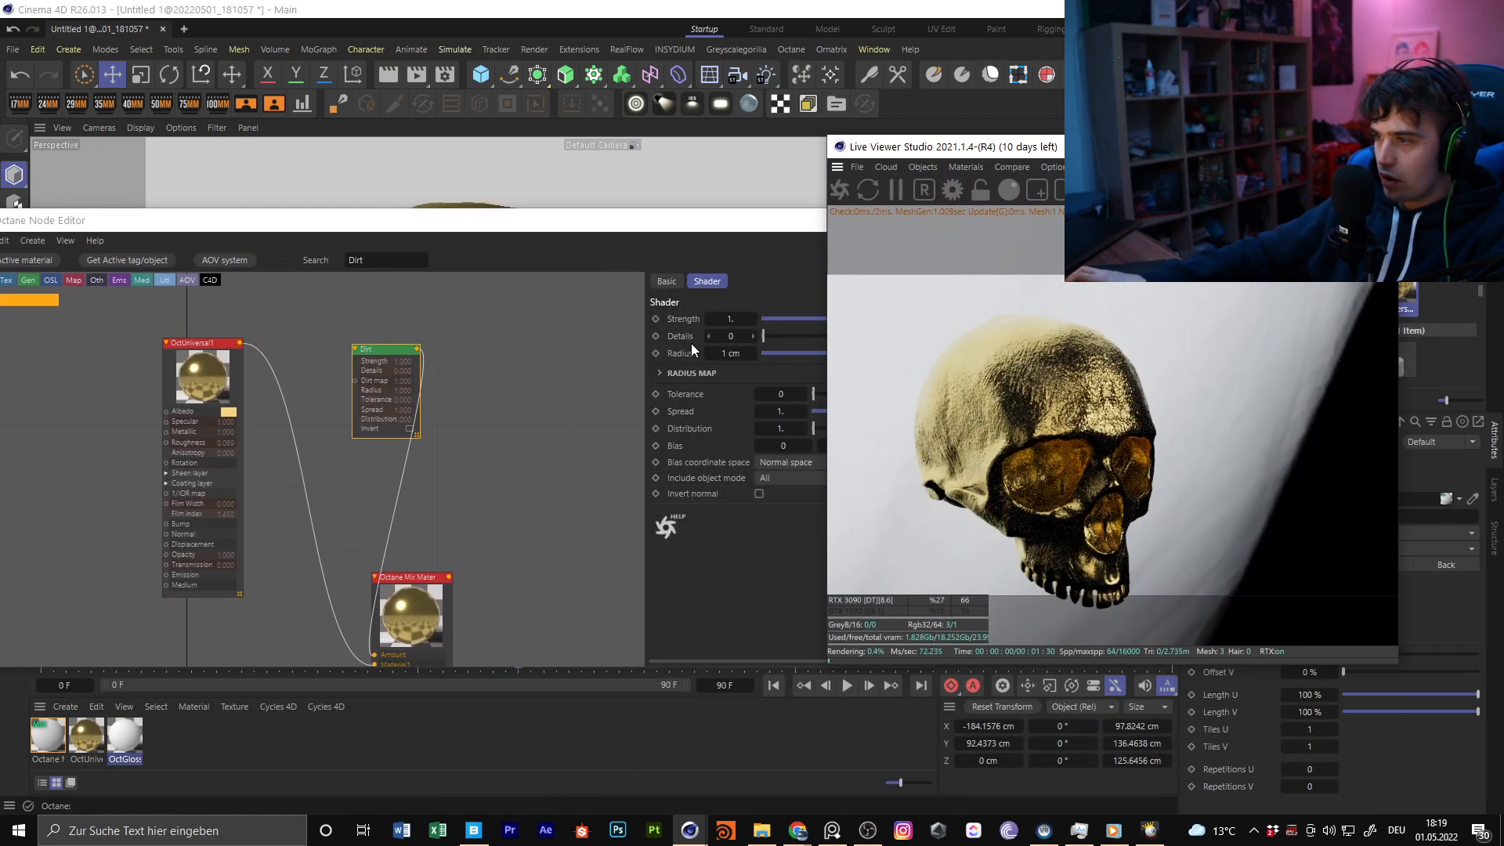
Move the OctUniversal1 node below the Dirt node and display the Dirt node's shader settings
left_click_drag(208, 345, 162, 508)
middle_click_drag(335, 410, 379, 432)
scroll(421, 337, "down", 3)
scroll(438, 293, "up", 5)
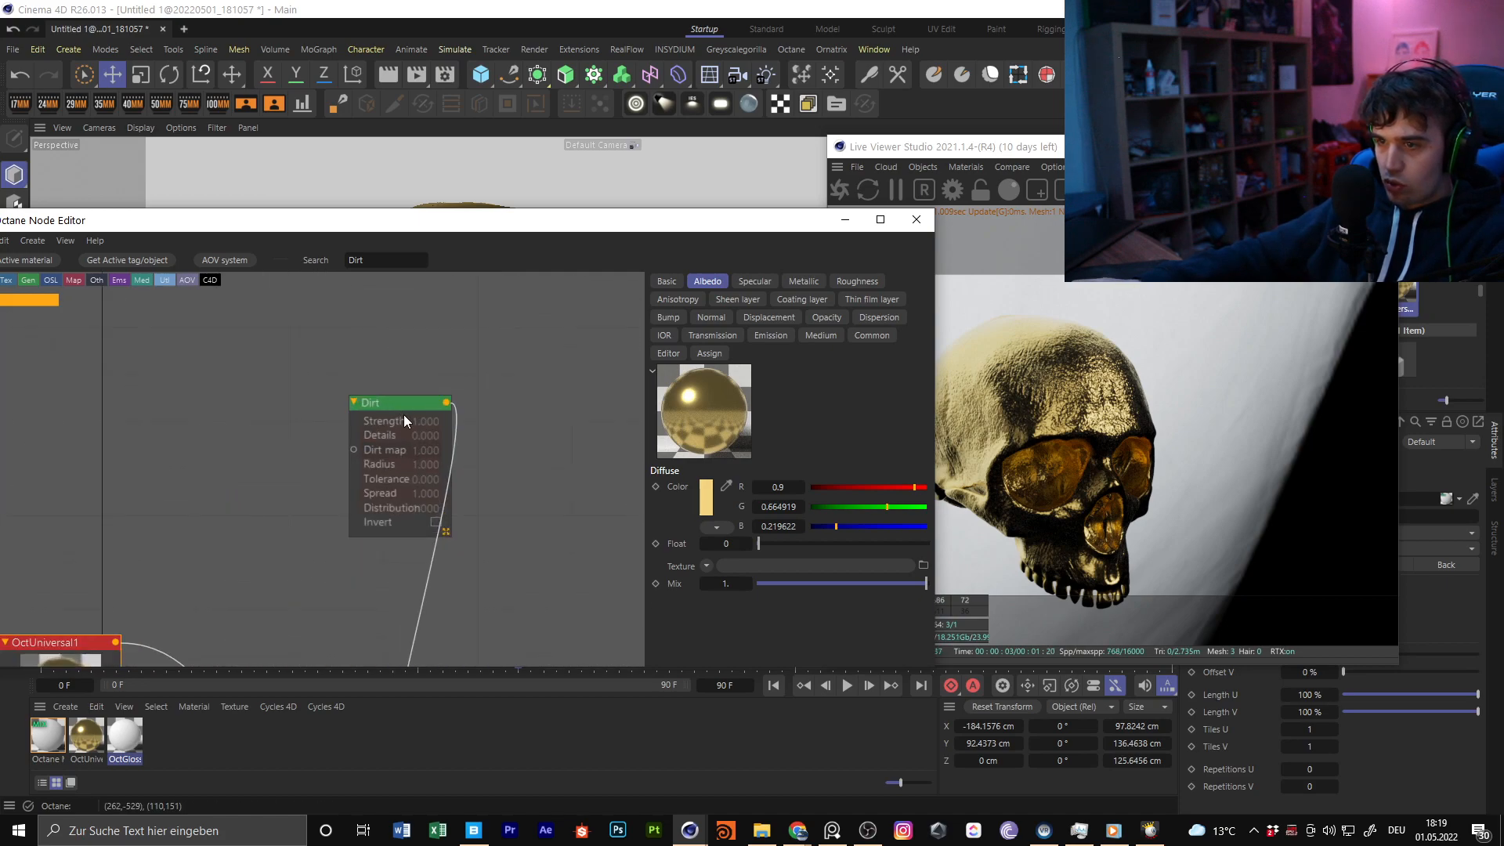
right_click(403, 415)
left_click(449, 449)
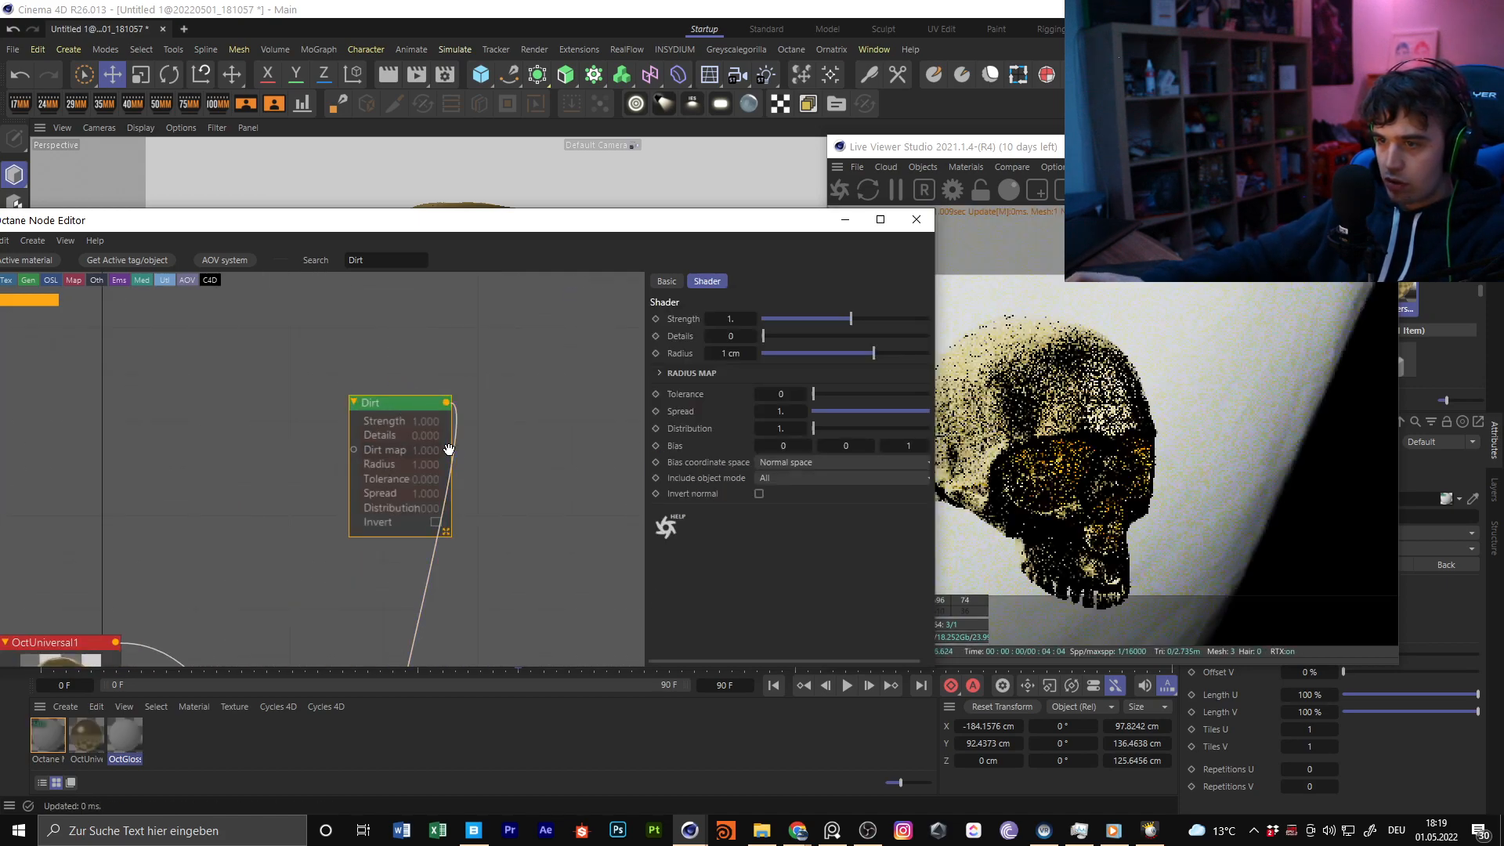
left_click_drag(655, 220, 702, 176)
right_click(424, 360)
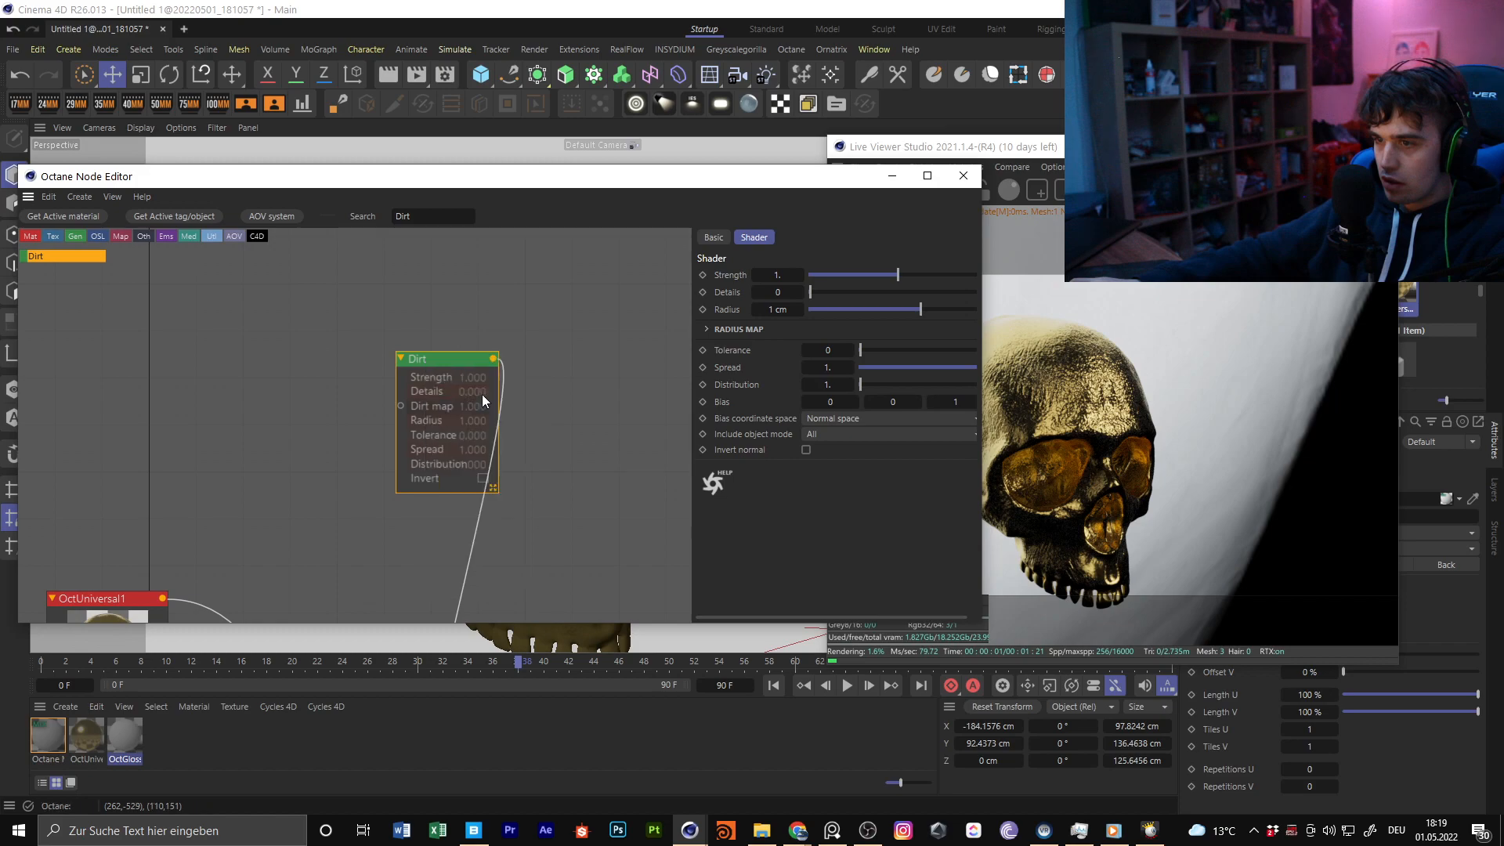
left_click(482, 393)
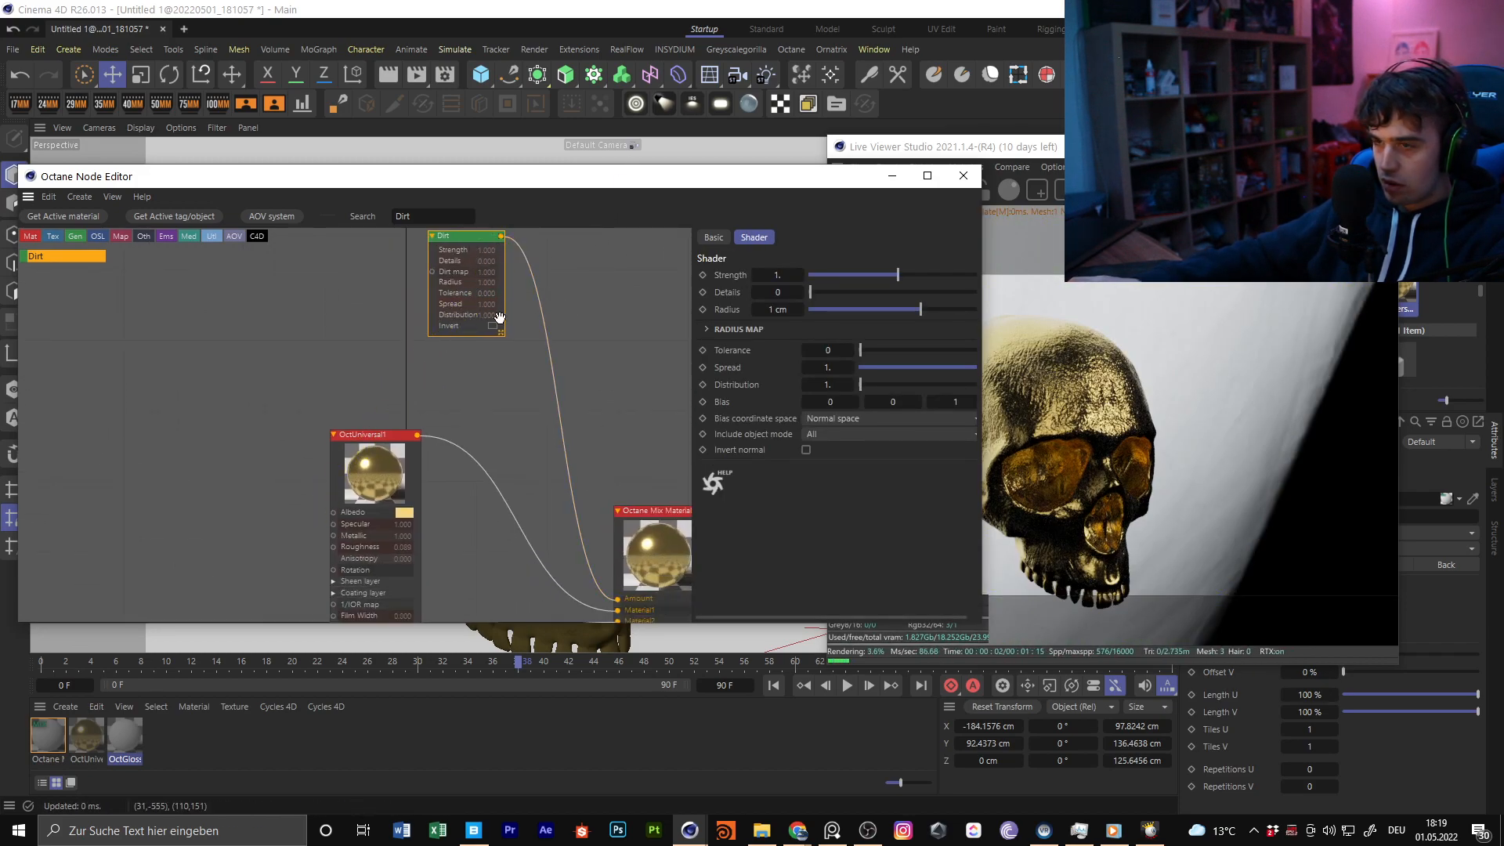
left_click(374, 470)
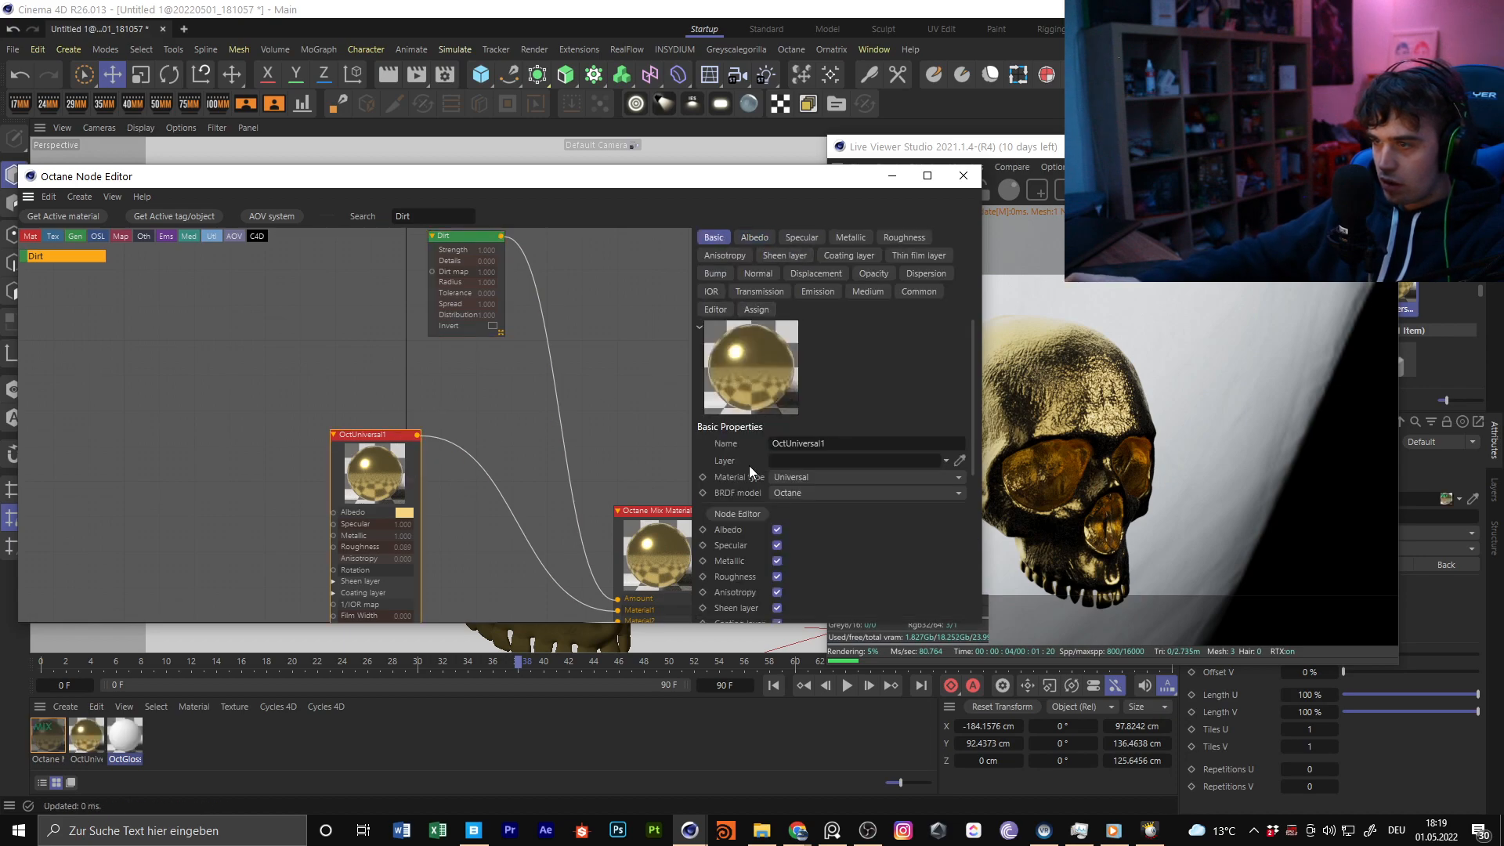
left_click(754, 237)
left_click(753, 452)
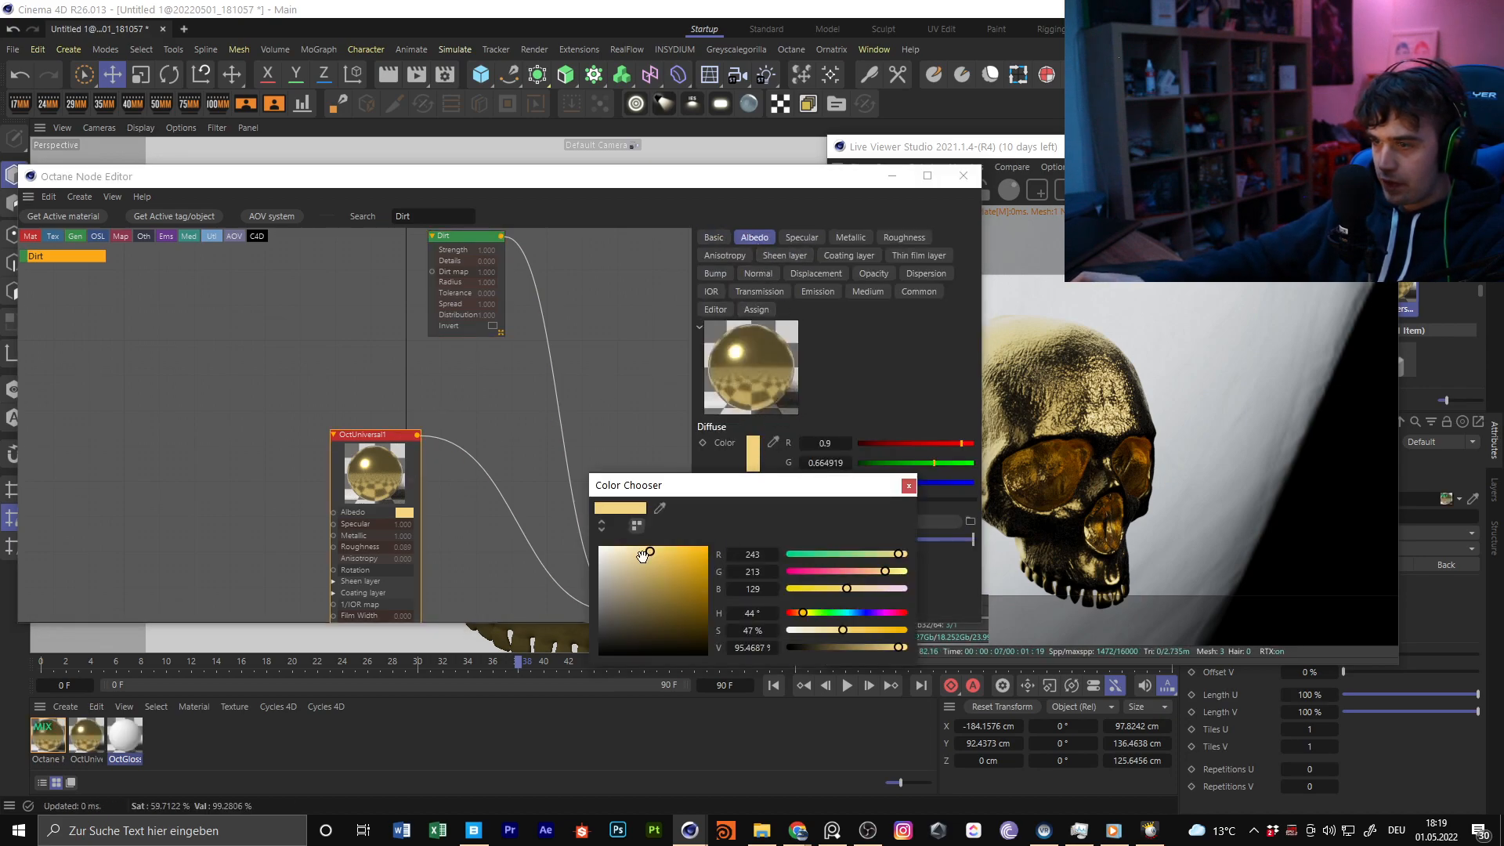
left_click(909, 489)
Add a new Octane material node to the graph and set its Diffuse color to pure red (R 1, G 0, B 0)
middle_click_drag(447, 381, 581, 330)
left_click_drag(395, 217, 467, 243)
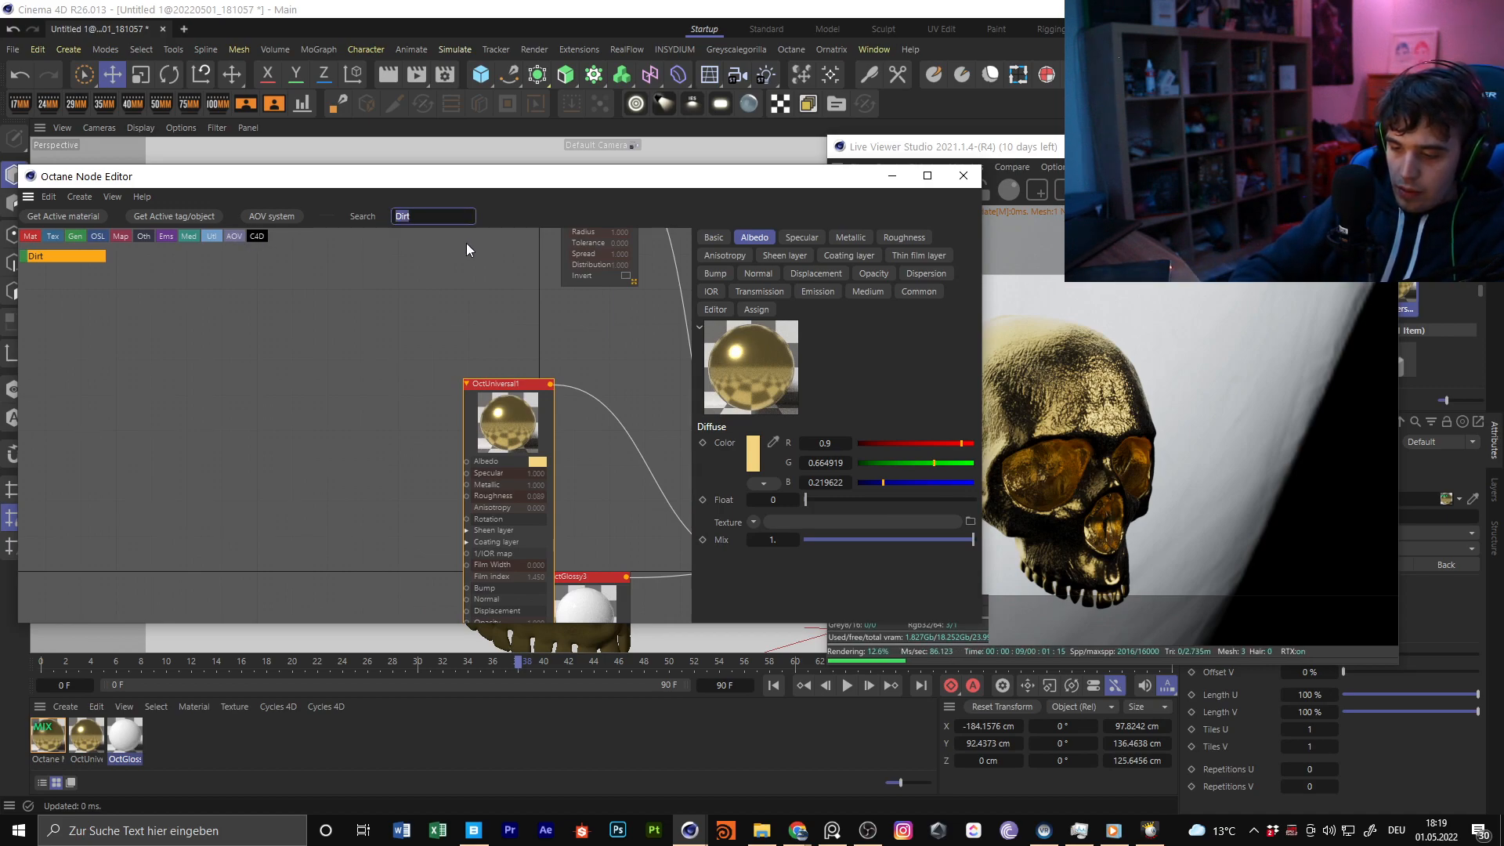
type("octane")
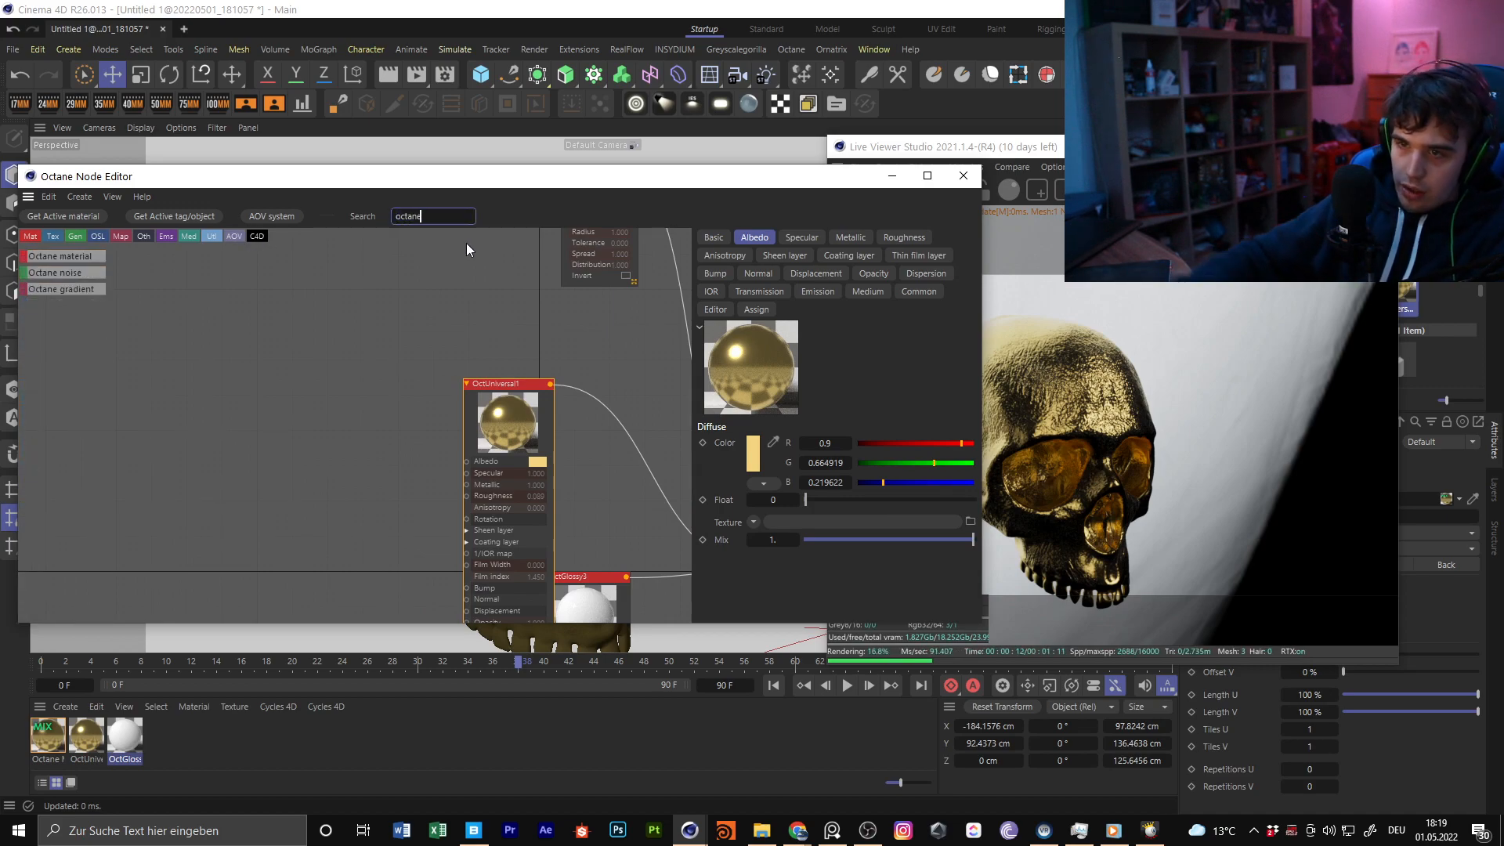
left_click_drag(279, 364, 280, 366)
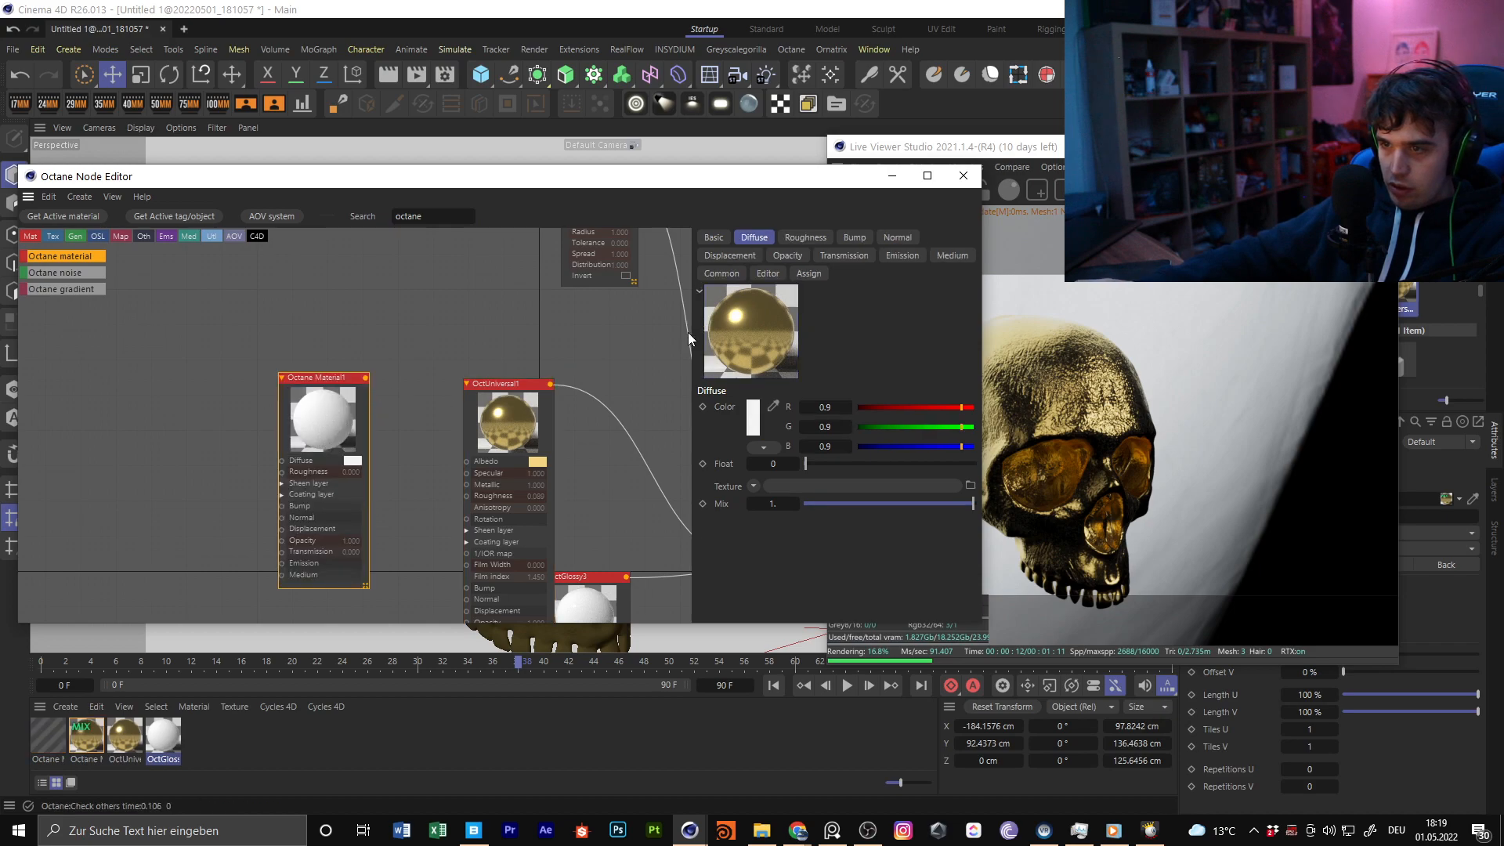
left_click(757, 428)
left_click_drag(673, 537, 785, 501)
left_click(909, 449)
Connect the red Octane Material1 node to the mix material's Material1 input and move the OctUniversal1 node below it
middle_click_drag(460, 408, 230, 404)
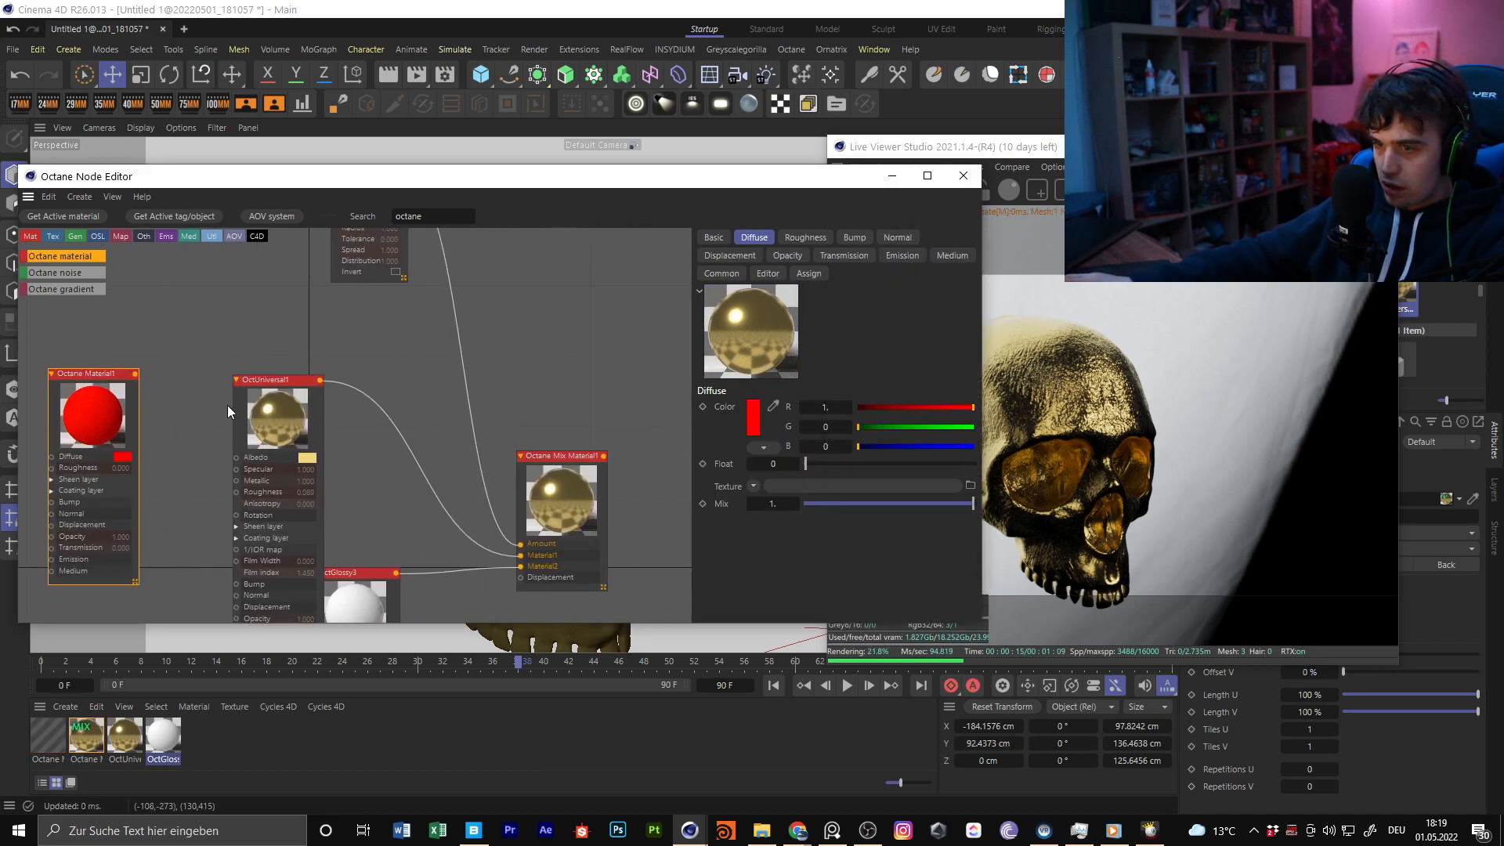
scroll(230, 403, "down", 3)
left_click_drag(430, 524, 423, 505)
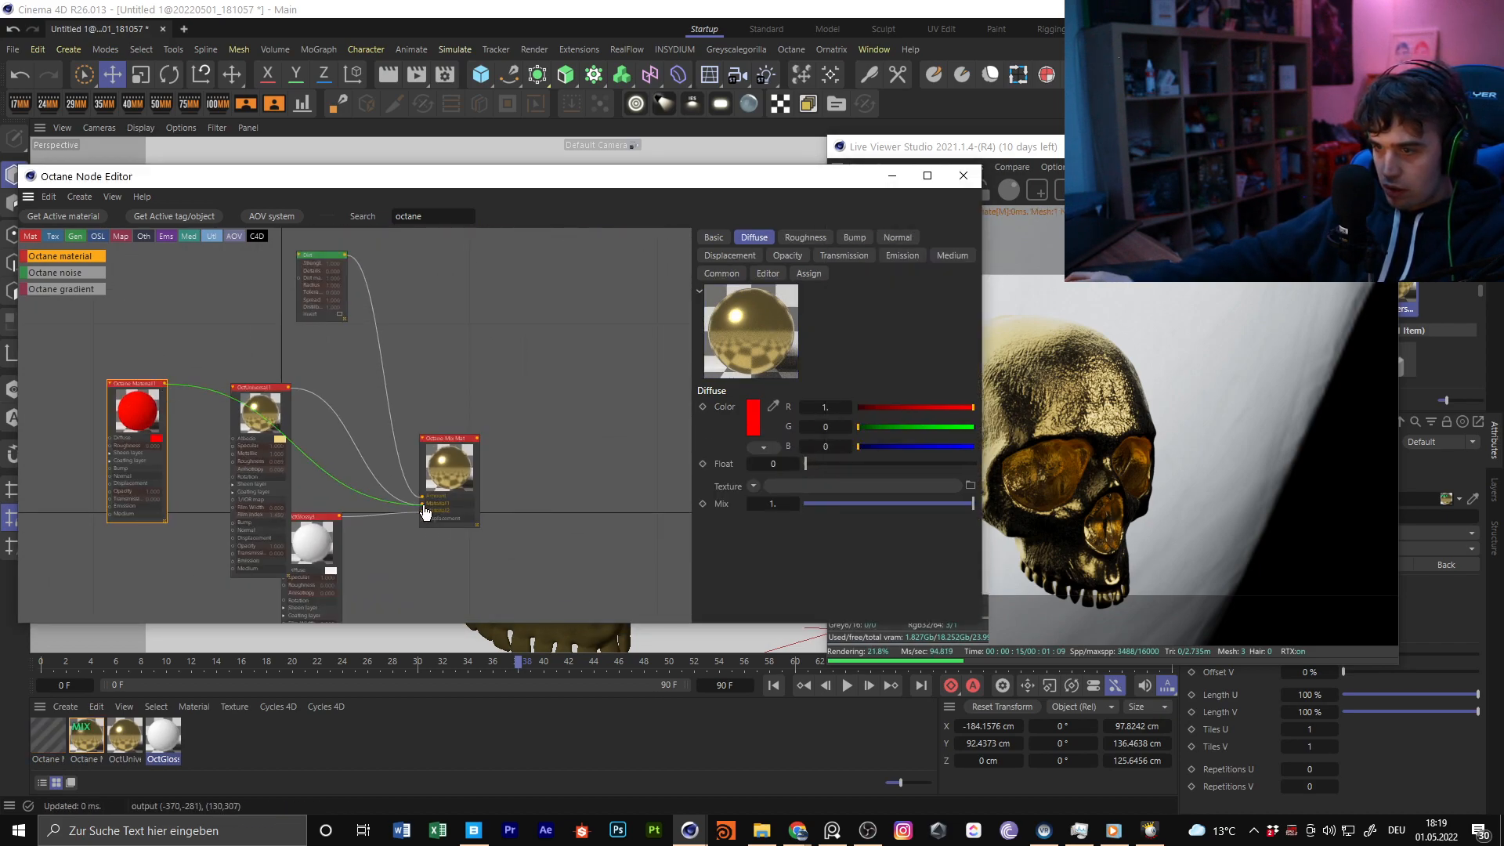
left_click_drag(259, 409, 145, 531)
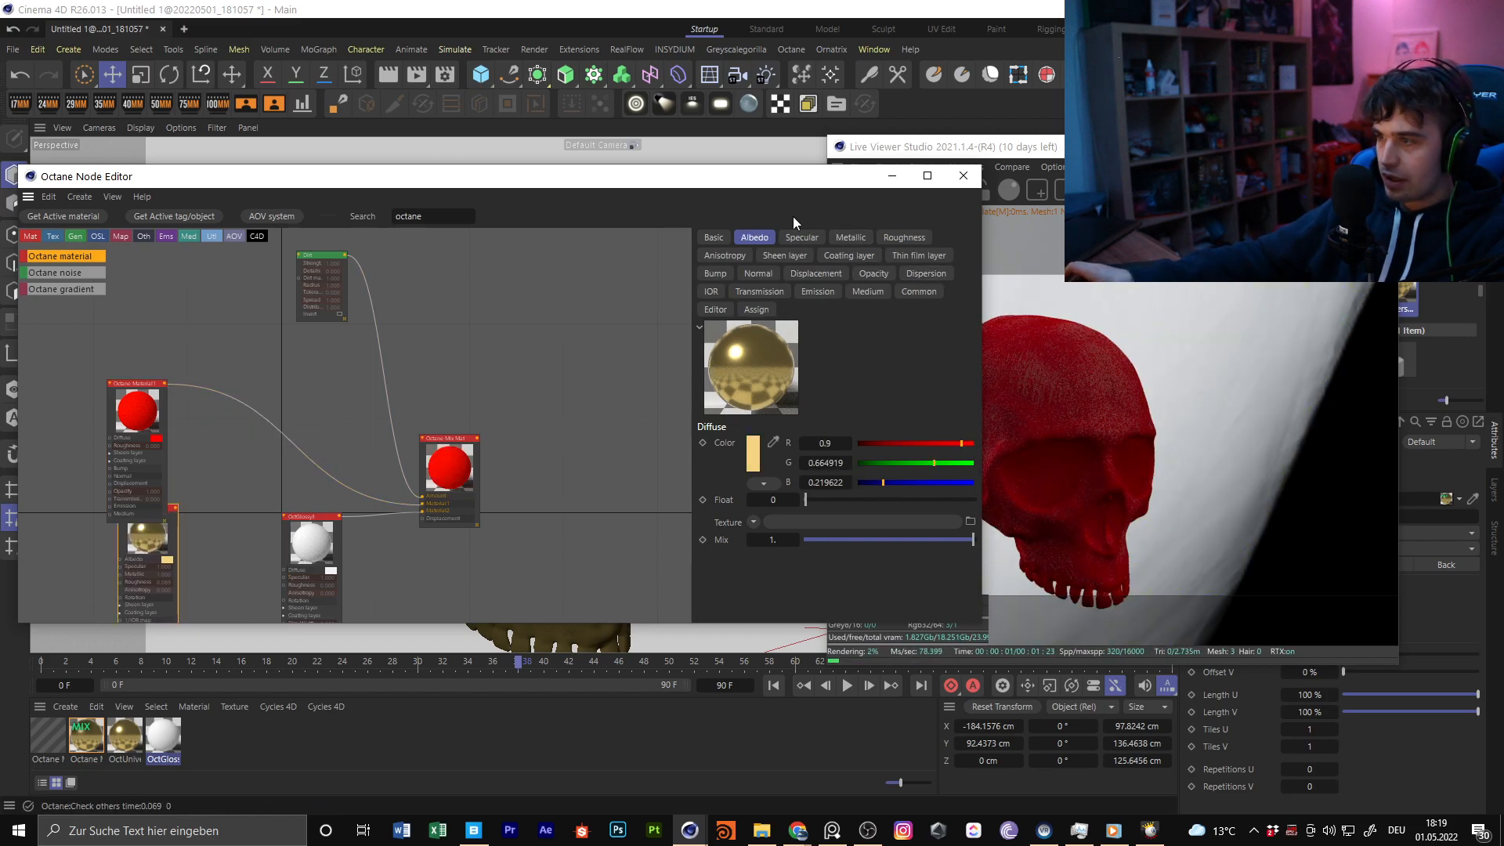
Examine the red Dirt mix on the skull's forehead and eye sockets up close in the Live Viewer
left_click_drag(811, 176, 701, 177)
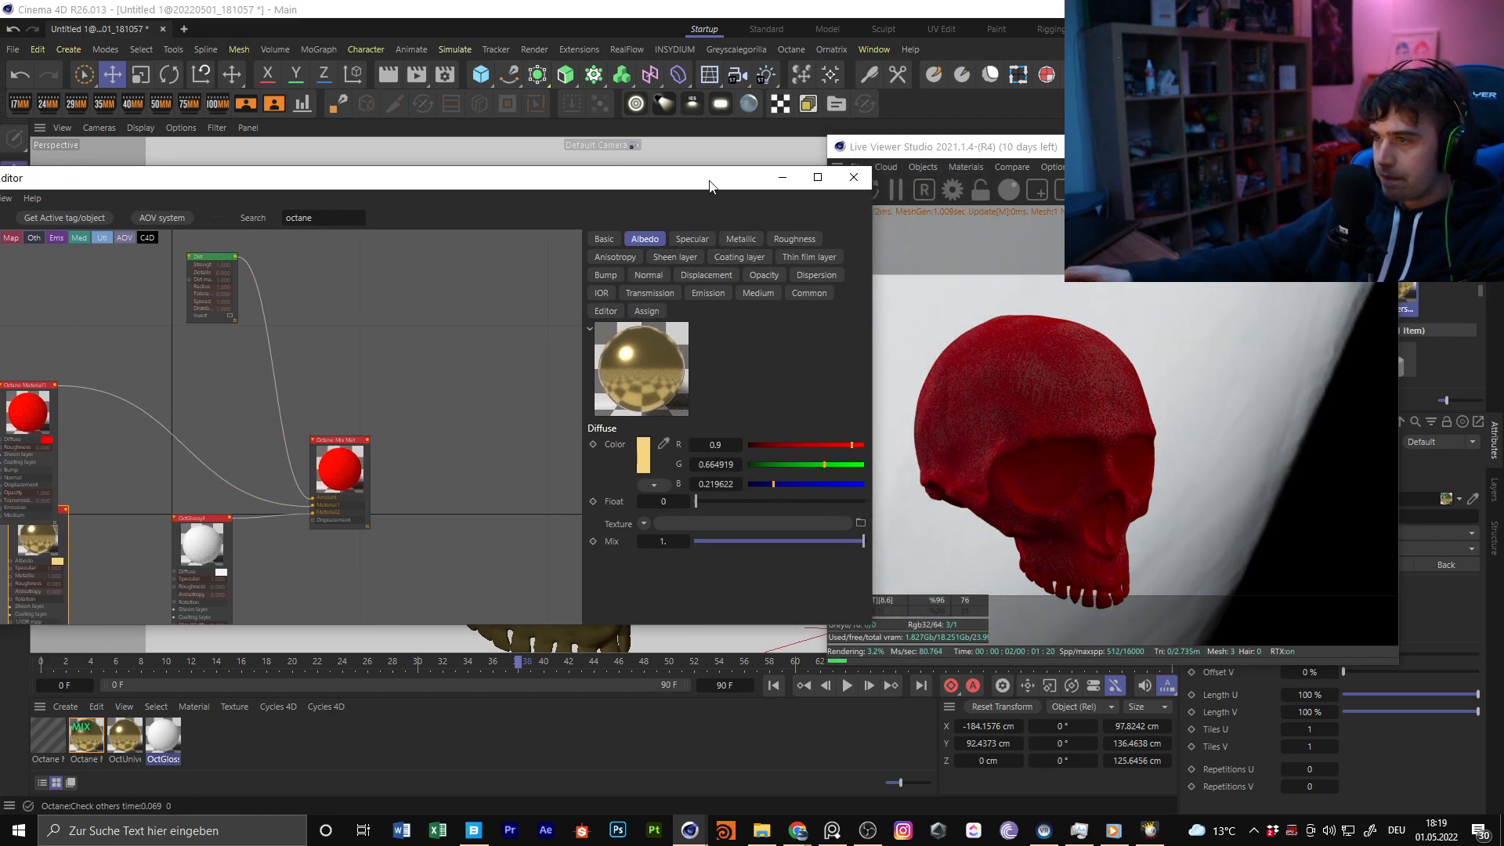
left_click_drag(482, 177, 509, 425)
scroll(549, 274, "up", 5)
scroll(579, 282, "up", 3)
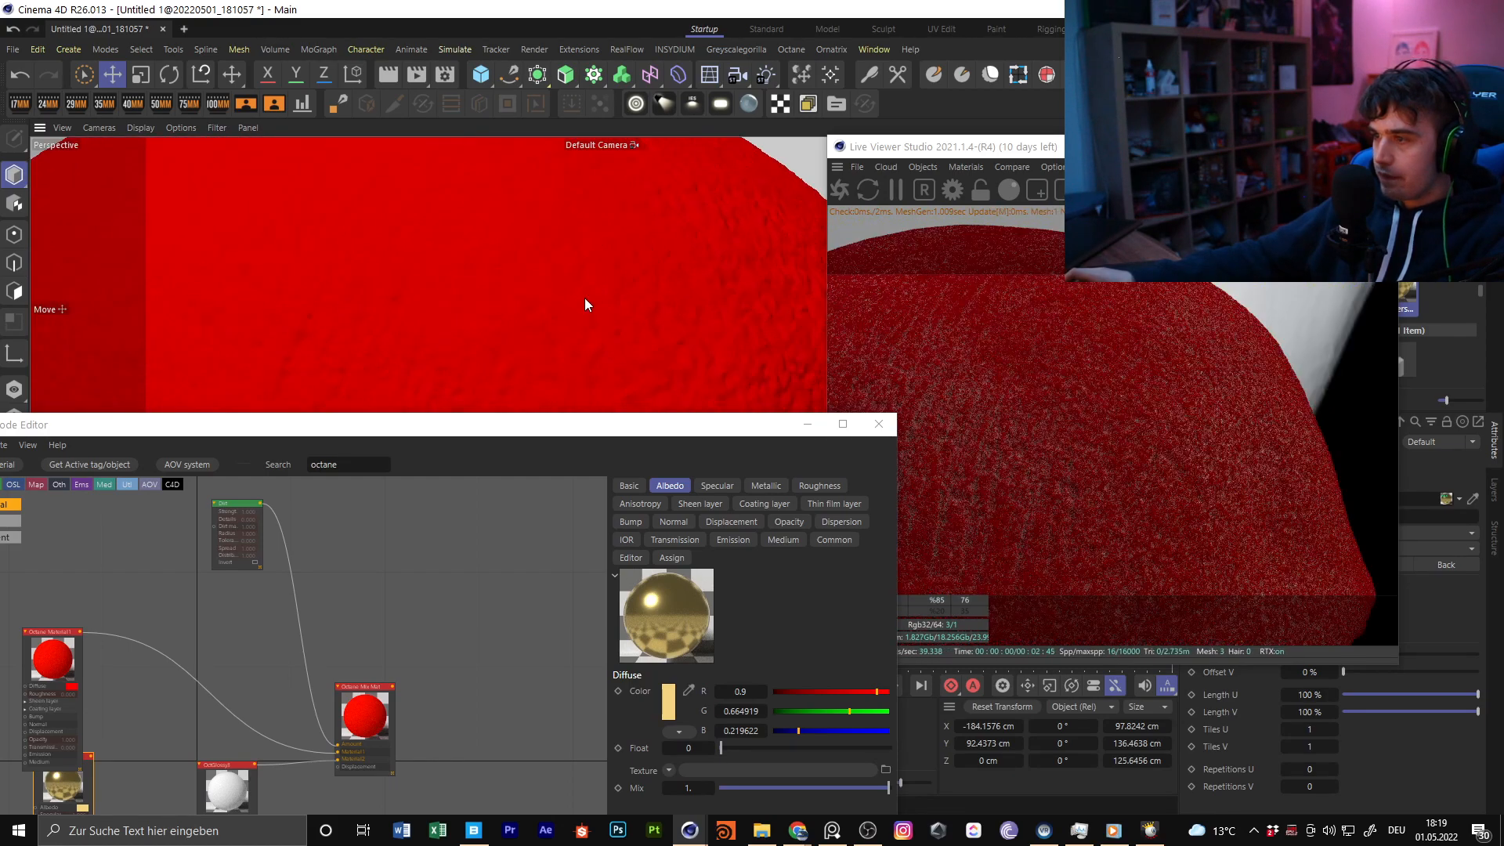
scroll(572, 241, "down", 3)
left_click_drag(545, 425, 496, 199)
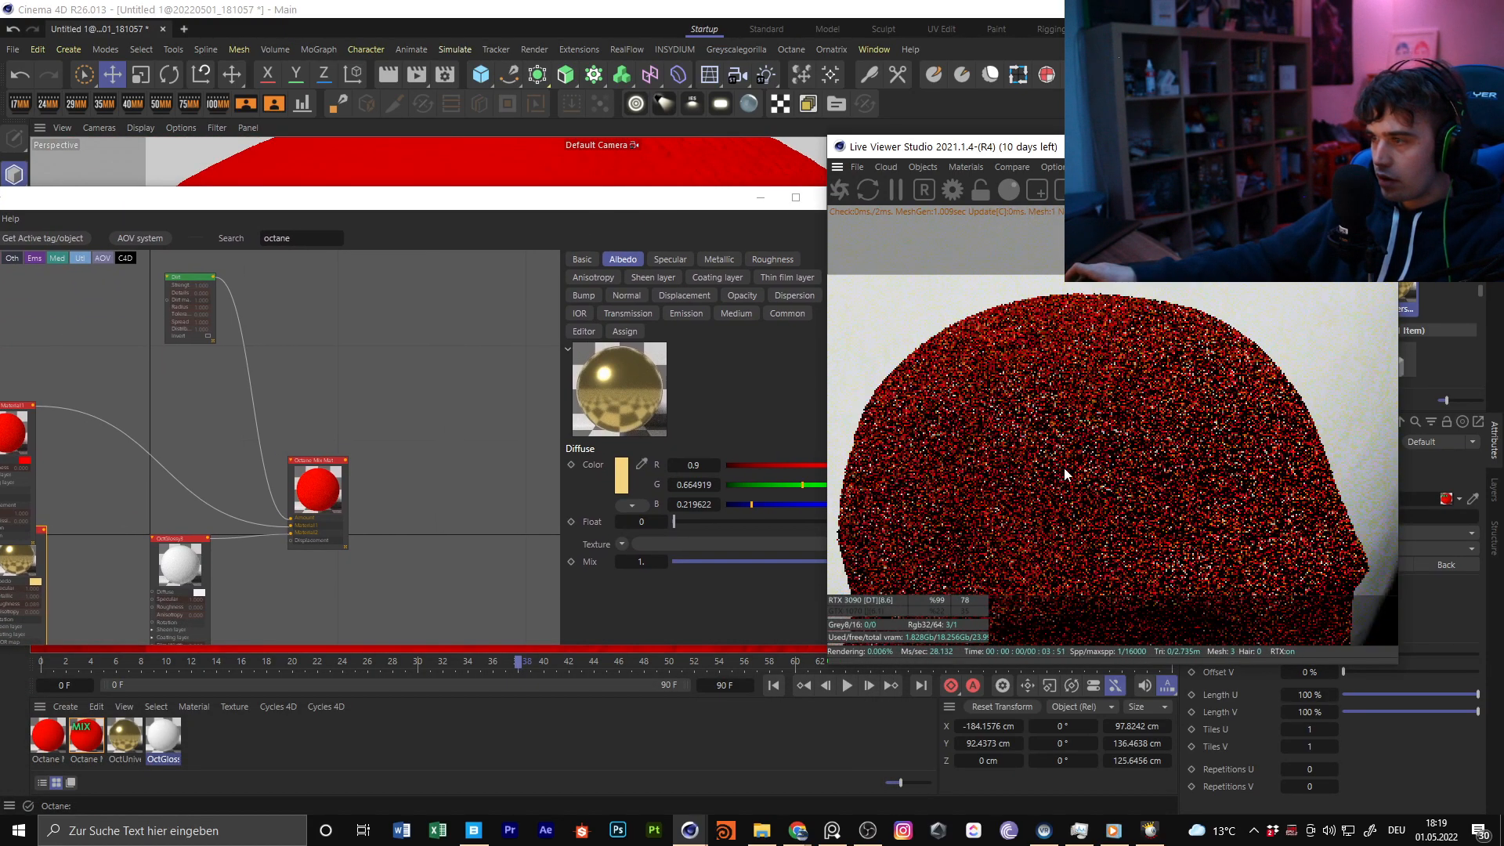
scroll(1166, 483, "down", 1)
left_click_drag(1146, 492, 1223, 428)
left_click_drag(1075, 487, 1151, 439)
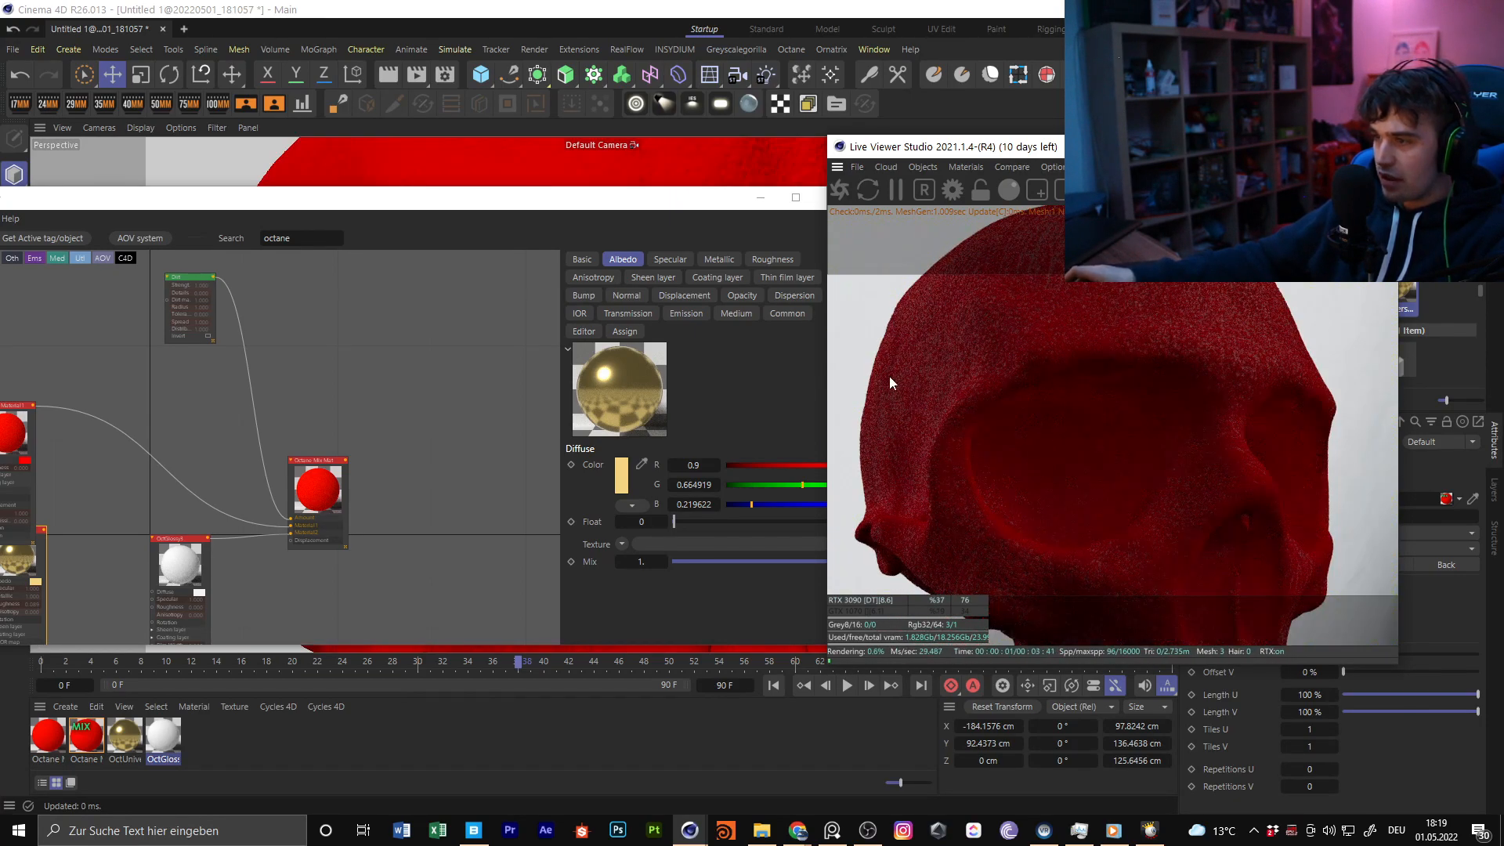
left_click_drag(984, 346, 1051, 430)
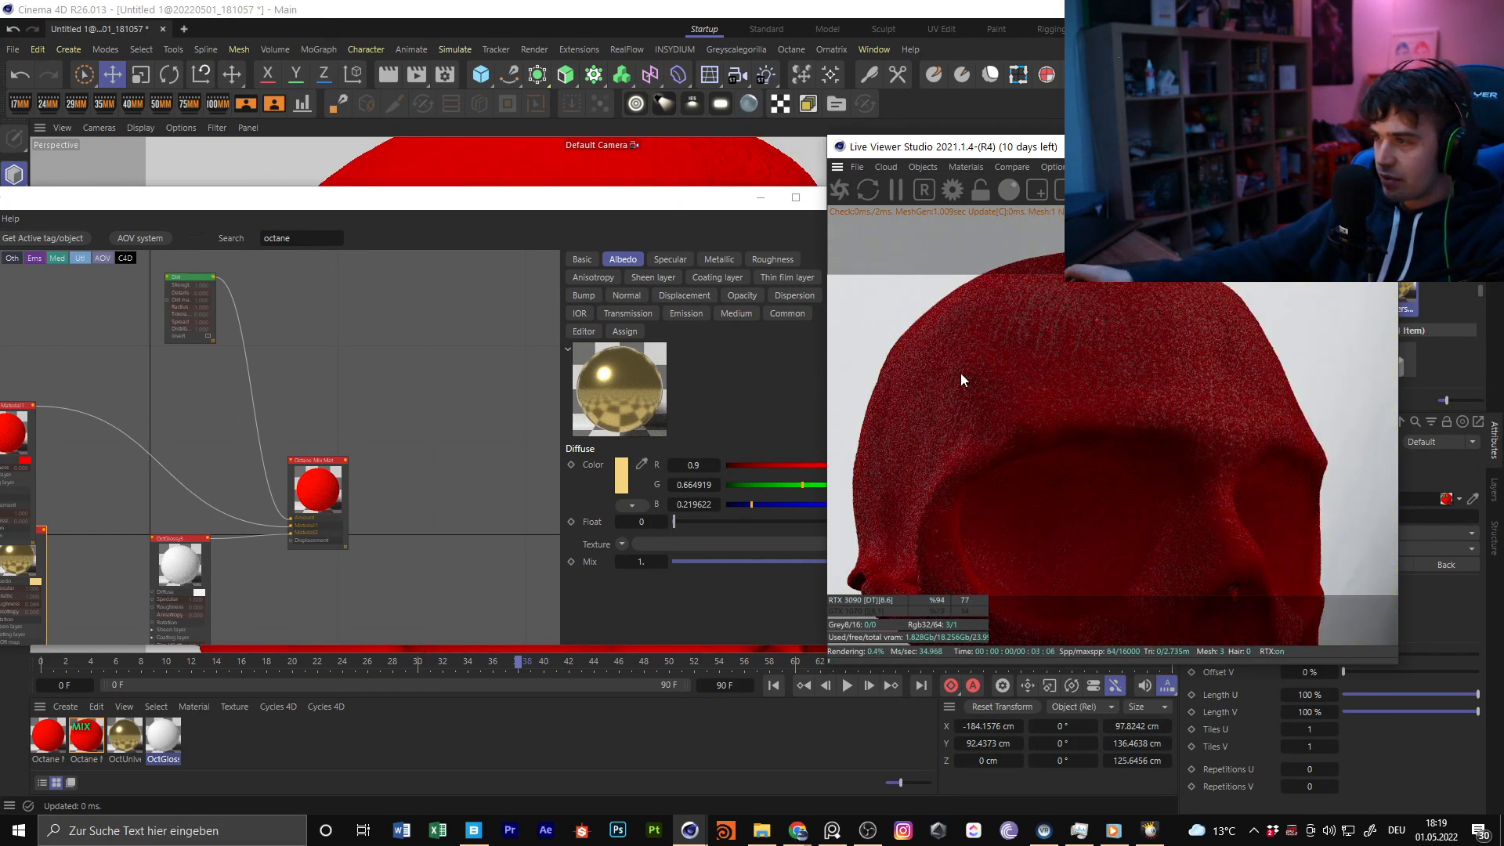
Set the Dirt node's Strength to about 7.6, Details to about 0.99 and Radius to about 24.7 cm, and raise its Tolerance and Distribution
middle_click_drag(381, 427, 466, 511)
scroll(279, 382, "up", 4)
left_click(261, 339)
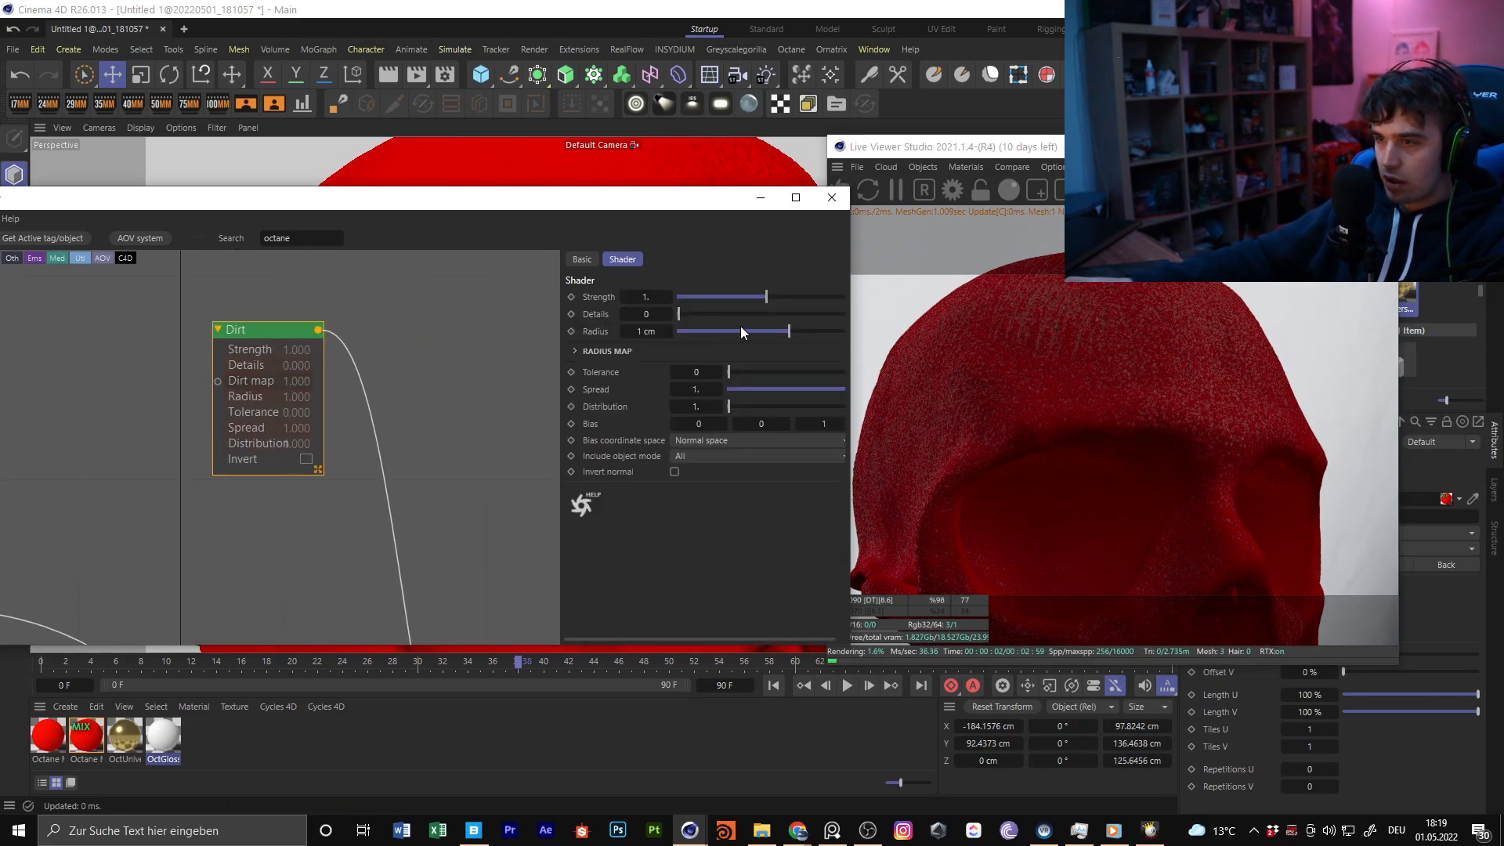
left_click_drag(783, 299, 840, 288)
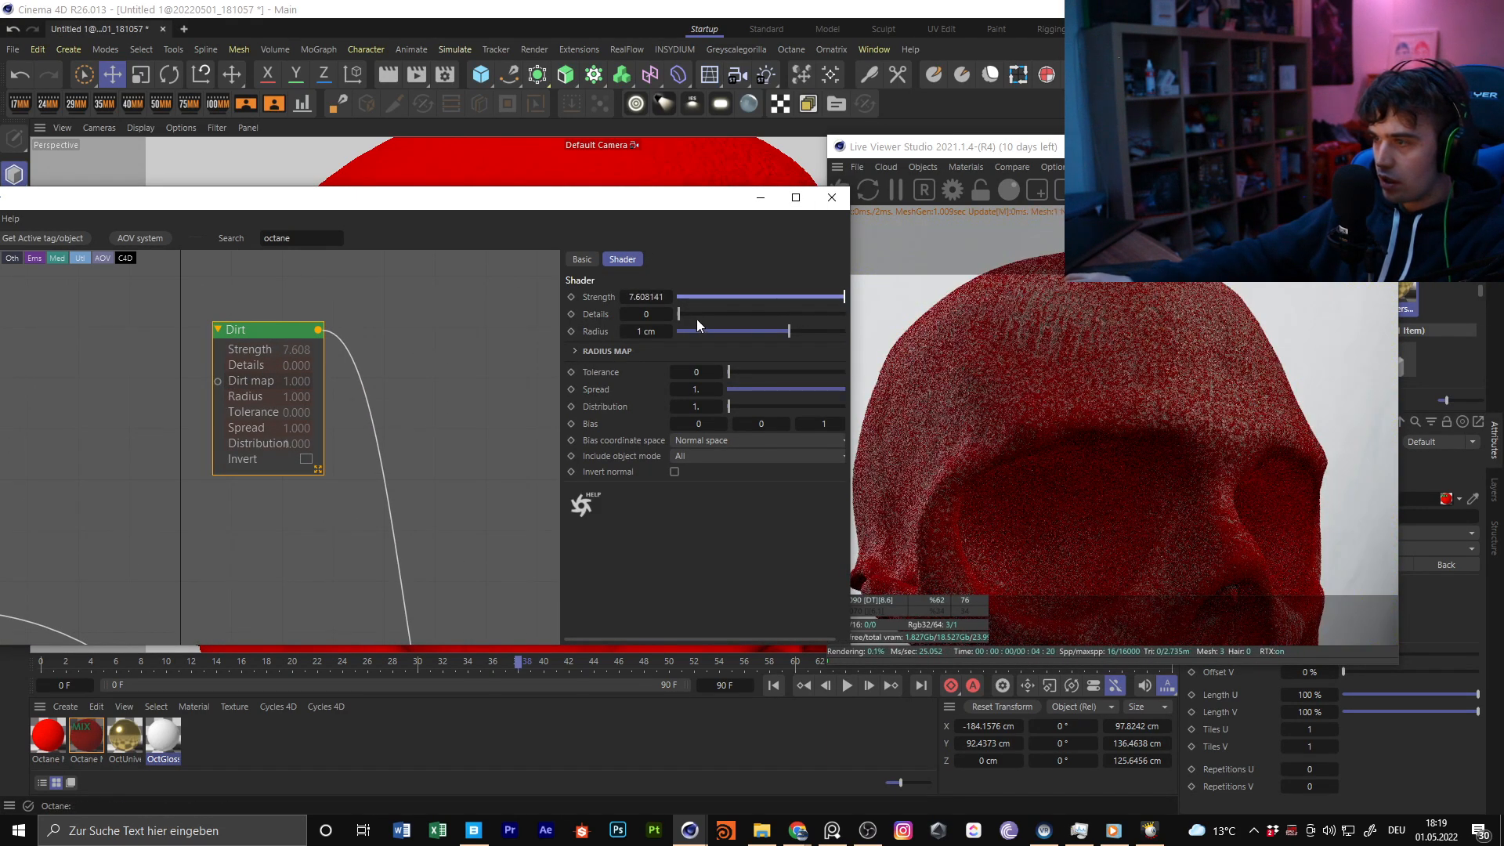
left_click_drag(680, 317, 819, 332)
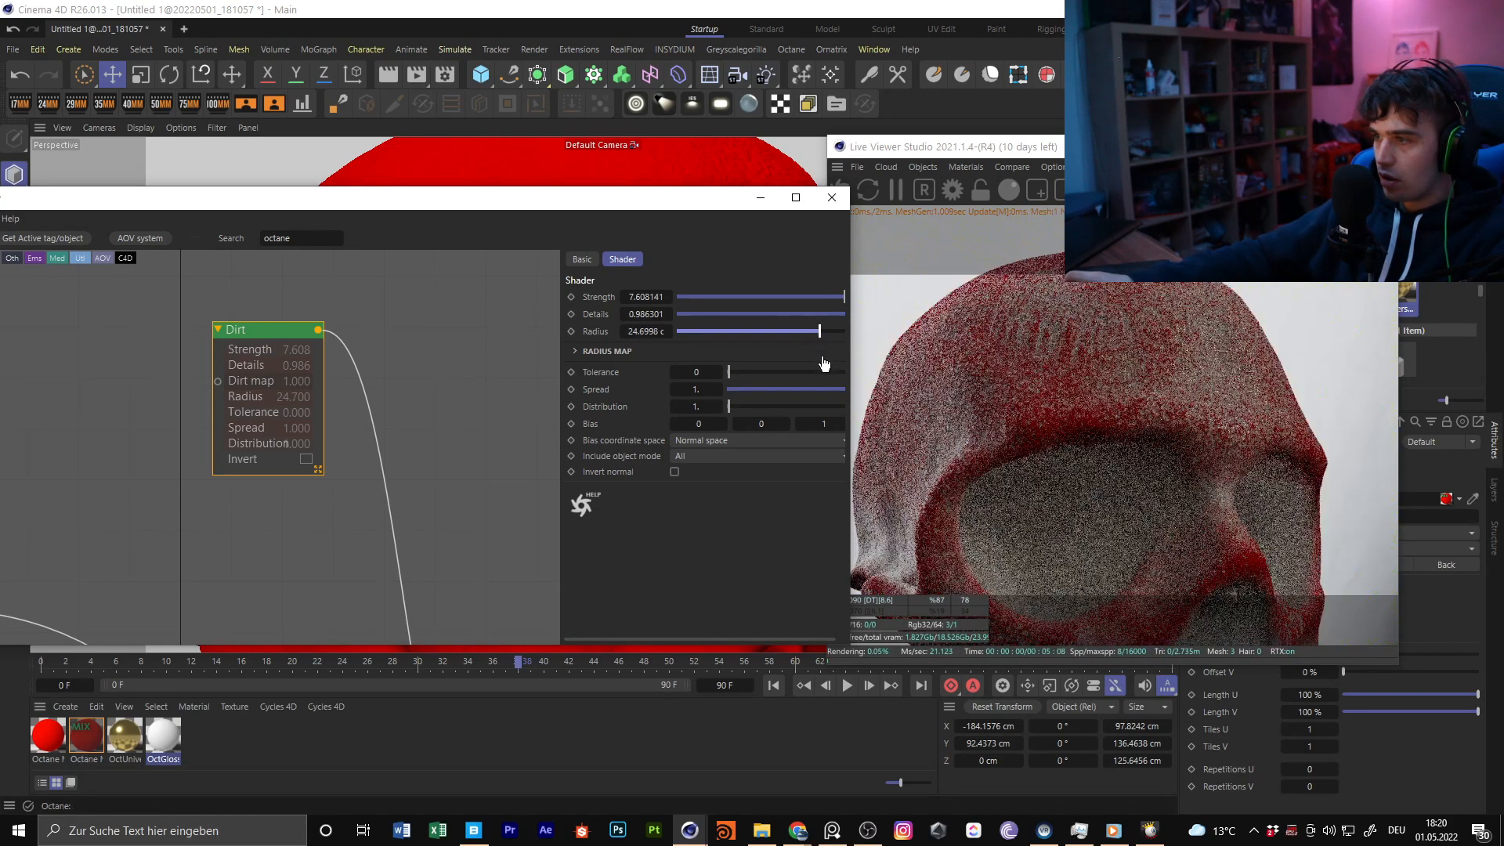
left_click_drag(743, 371, 770, 411)
Connect the gold OctUniversal1 node to the mix material's Material1 input in place of the red material
middle_click_drag(209, 449, 517, 283)
scroll(319, 423, "down", 5)
left_click_drag(256, 630, 374, 491)
middle_click_drag(472, 415, 282, 434)
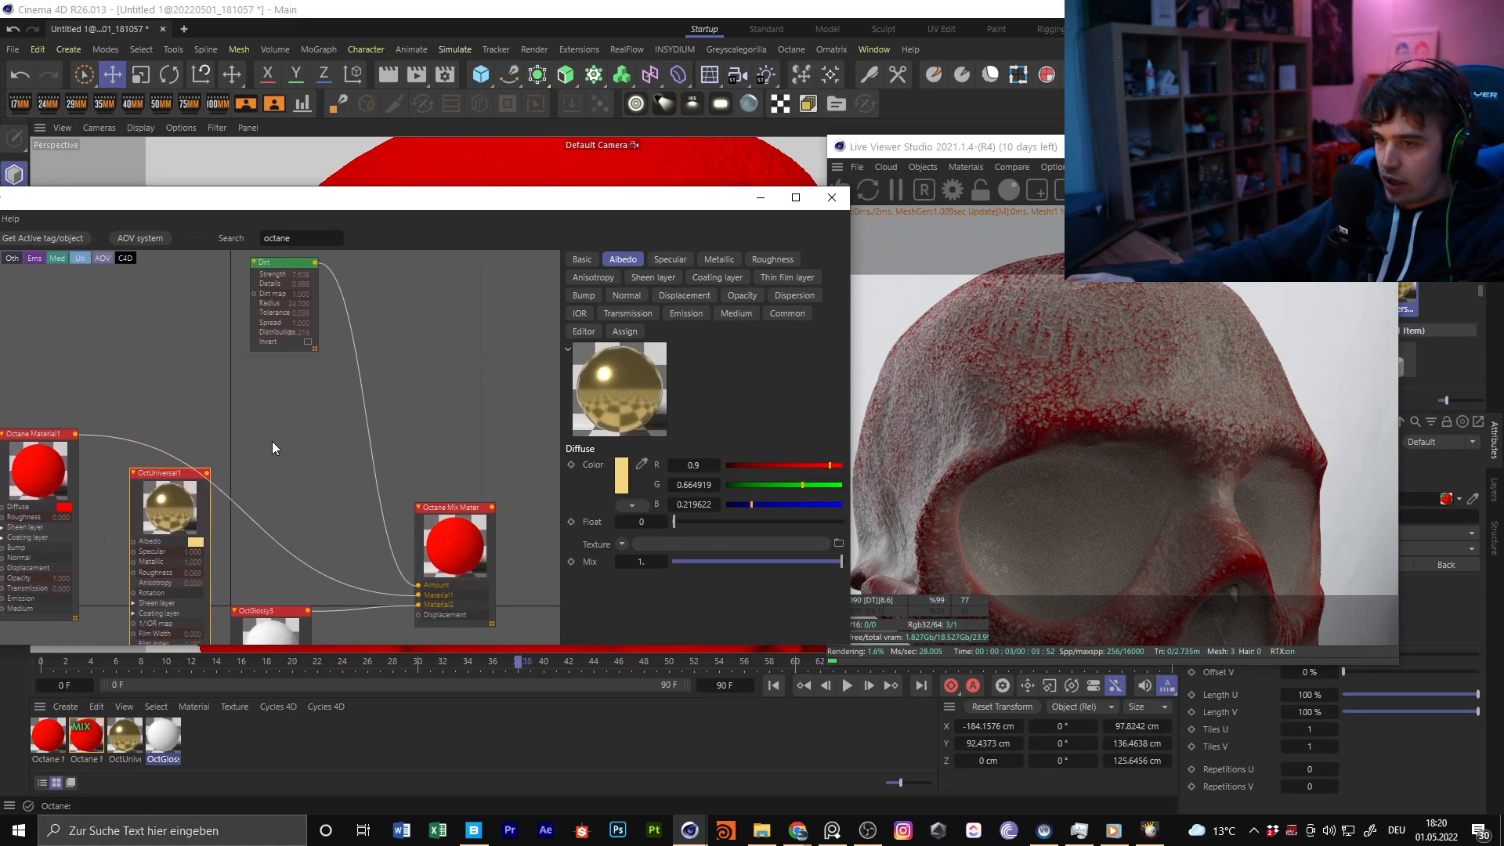
left_click_drag(207, 473, 419, 597)
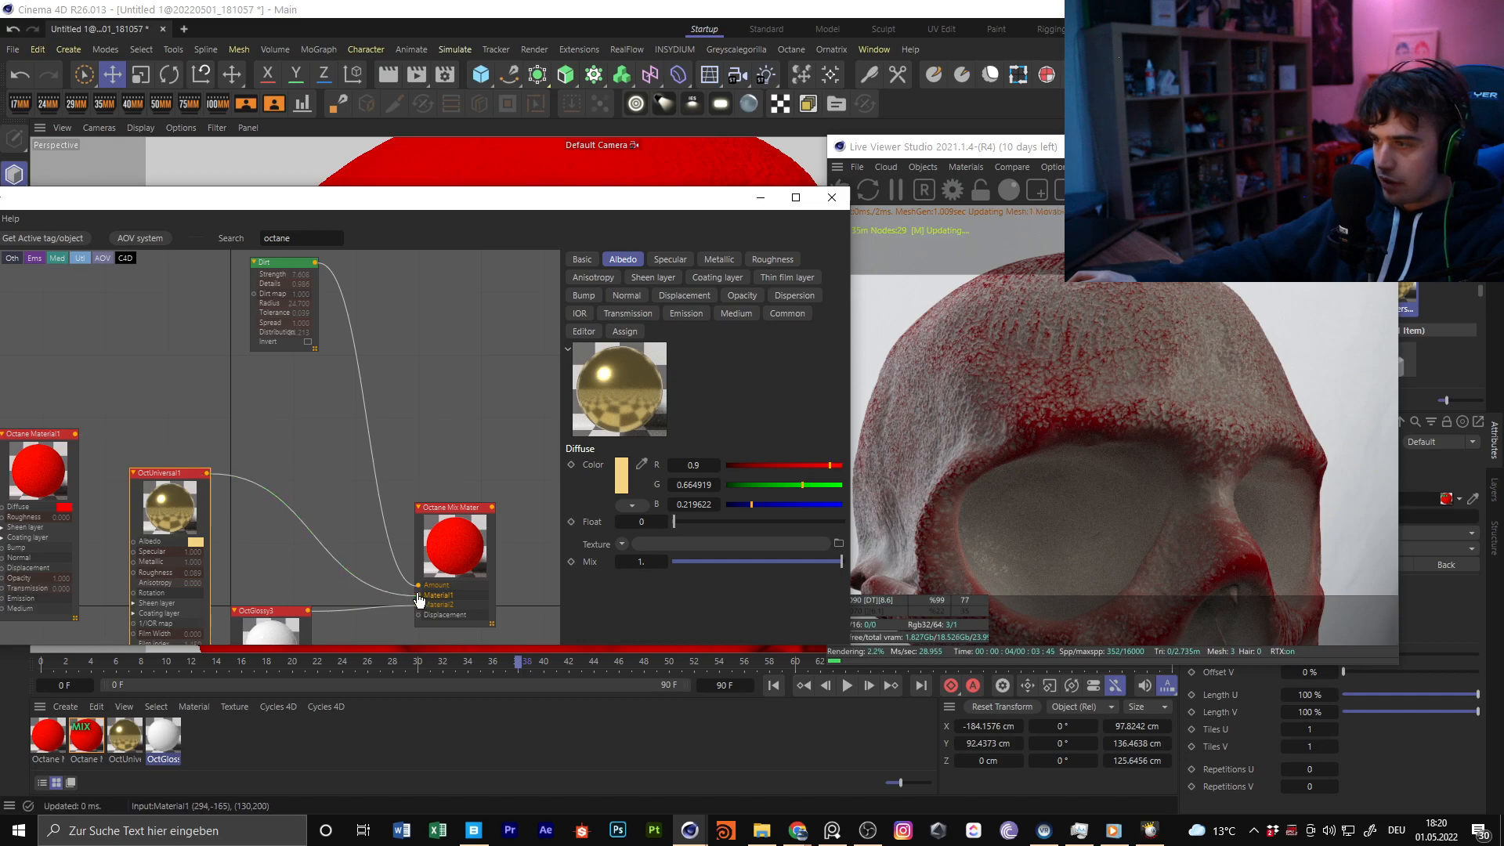
Examine the gold and white Dirt mix on the skull from several angles and distances in the Live Viewer
left_click_drag(689, 198, 704, 470)
scroll(553, 354, "down", 3)
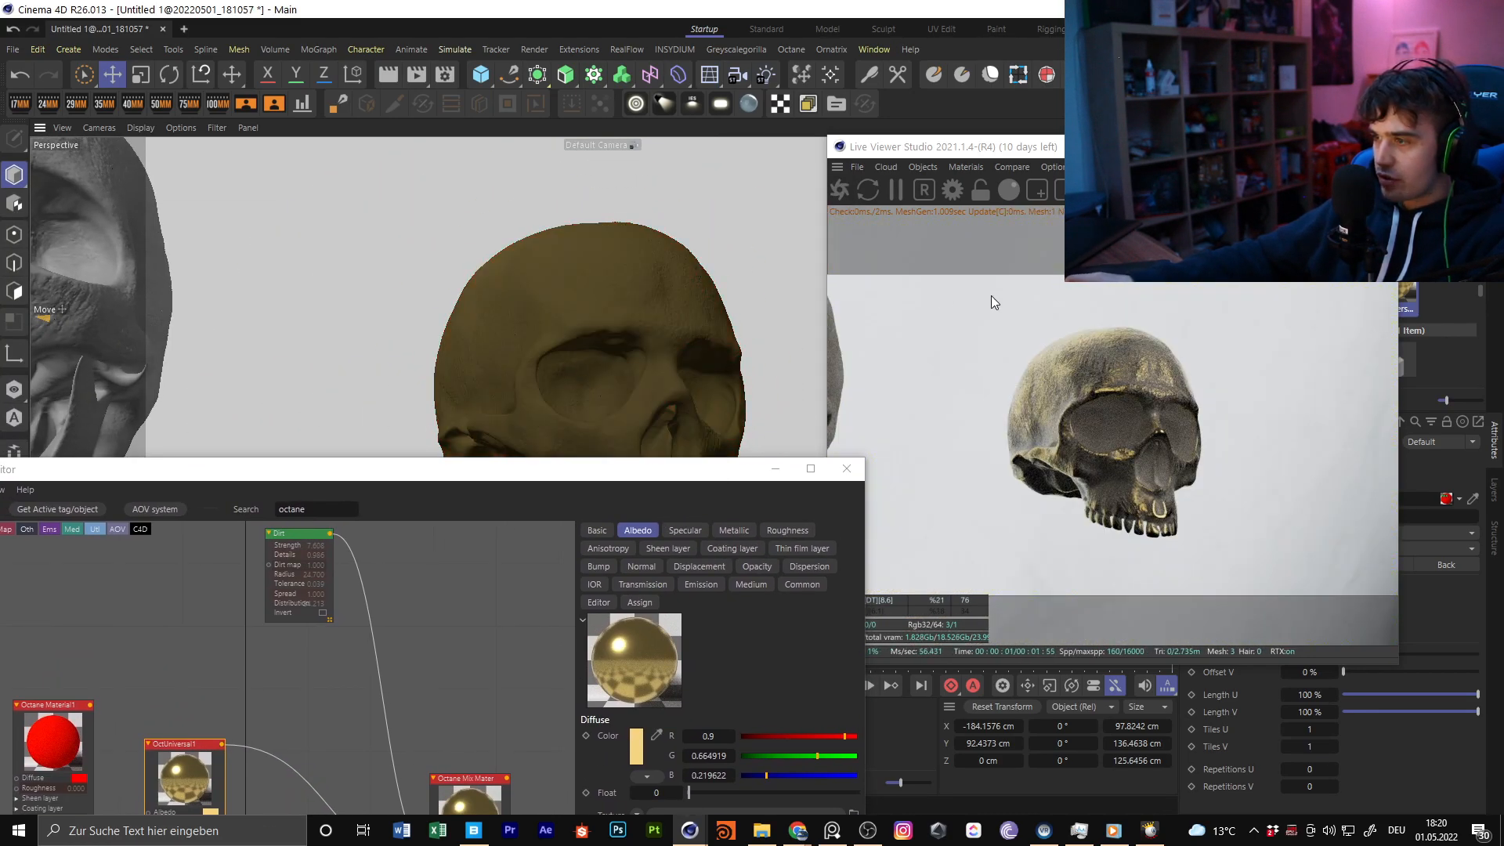
left_click_drag(698, 332, 526, 402, "alt")
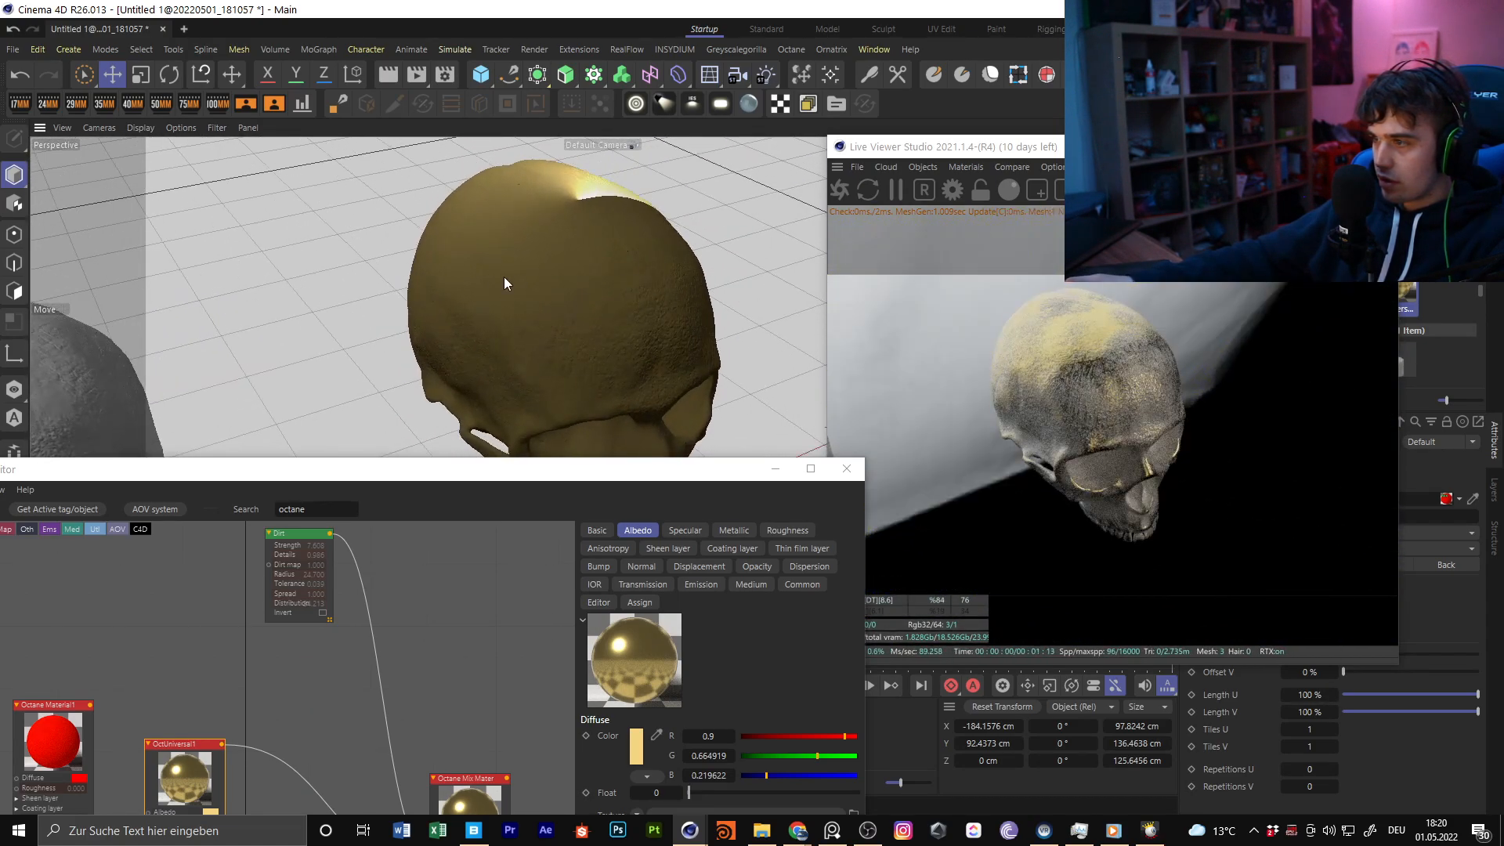
scroll(514, 275, "up", 4)
left_click_drag(559, 287, 1029, 370, "alt")
middle_click_drag(585, 326, 576, 289, "alt")
right_click_drag(550, 309, 505, 331, "alt")
left_click_drag(540, 317, 458, 311, "alt")
left_click_drag(548, 303, 406, 225, "alt")
left_click_drag(409, 339, 553, 358, "alt")
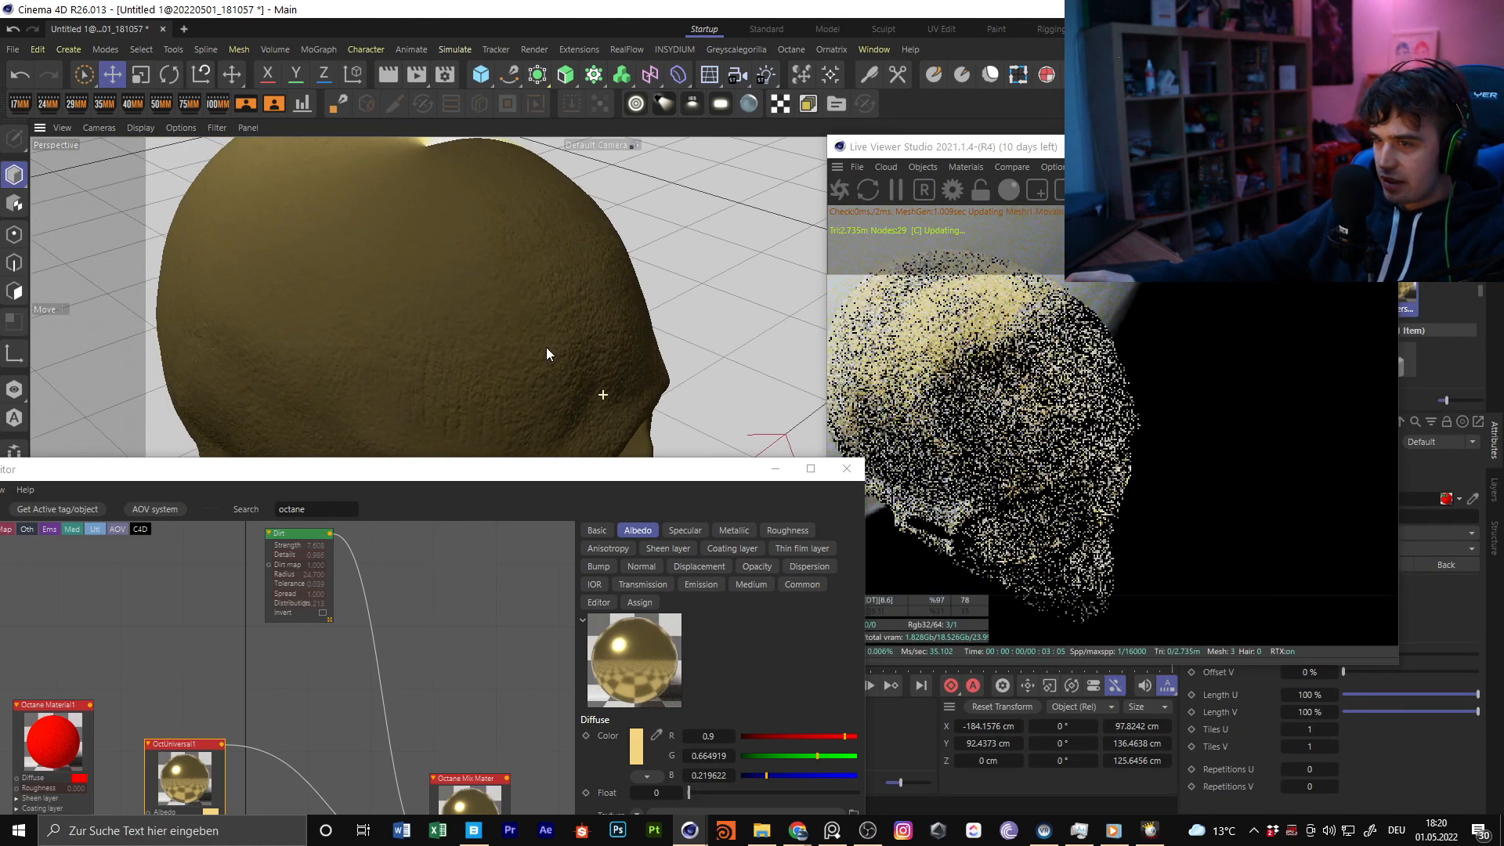
left_click_drag(475, 304, 437, 282, "alt")
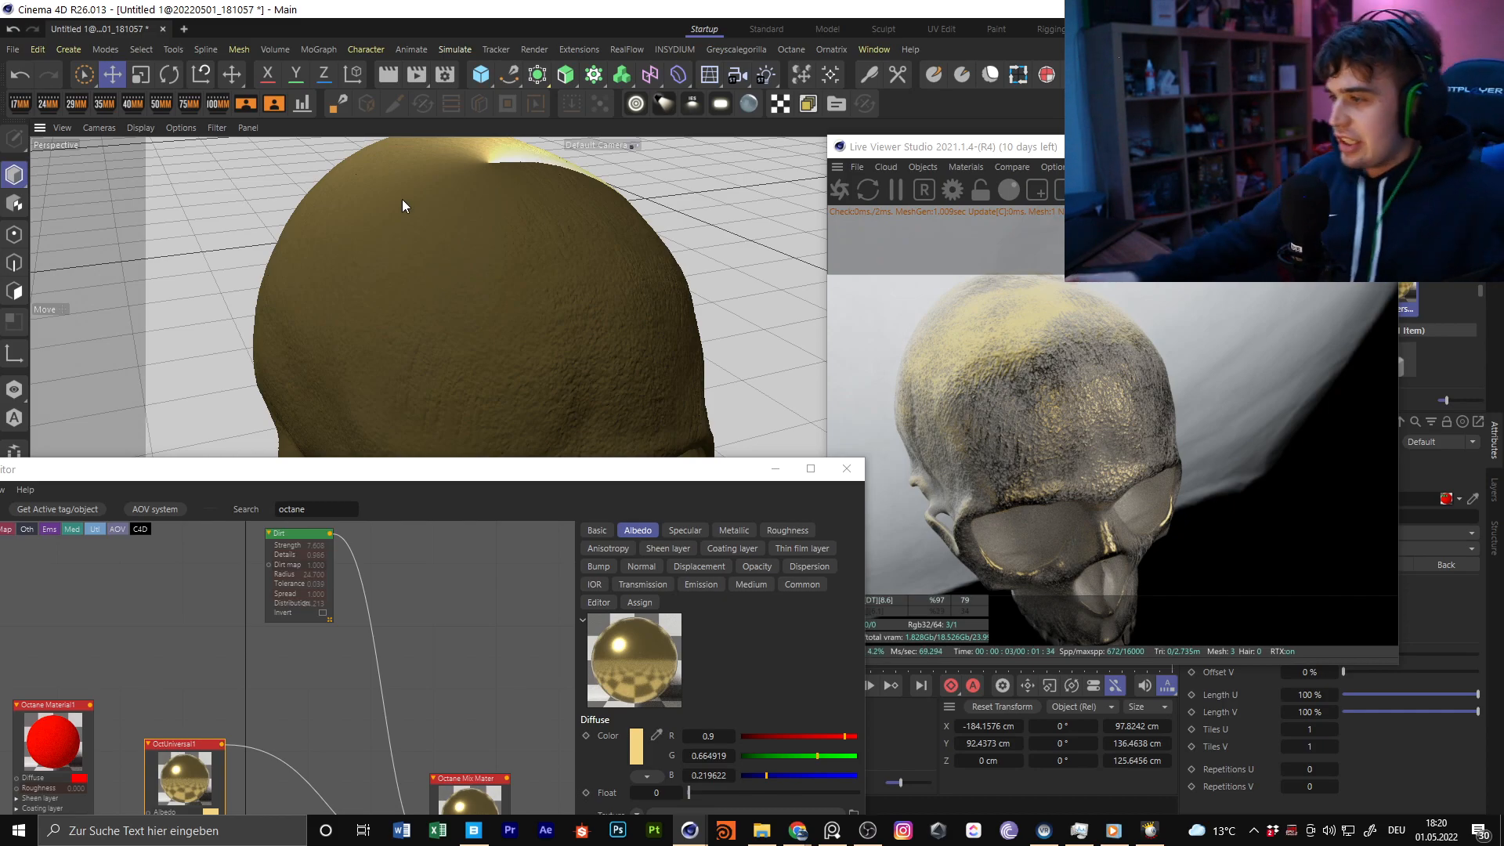
left_click_drag(504, 299, 634, 329, "alt")
left_click_drag(619, 216, 554, 433, "alt")
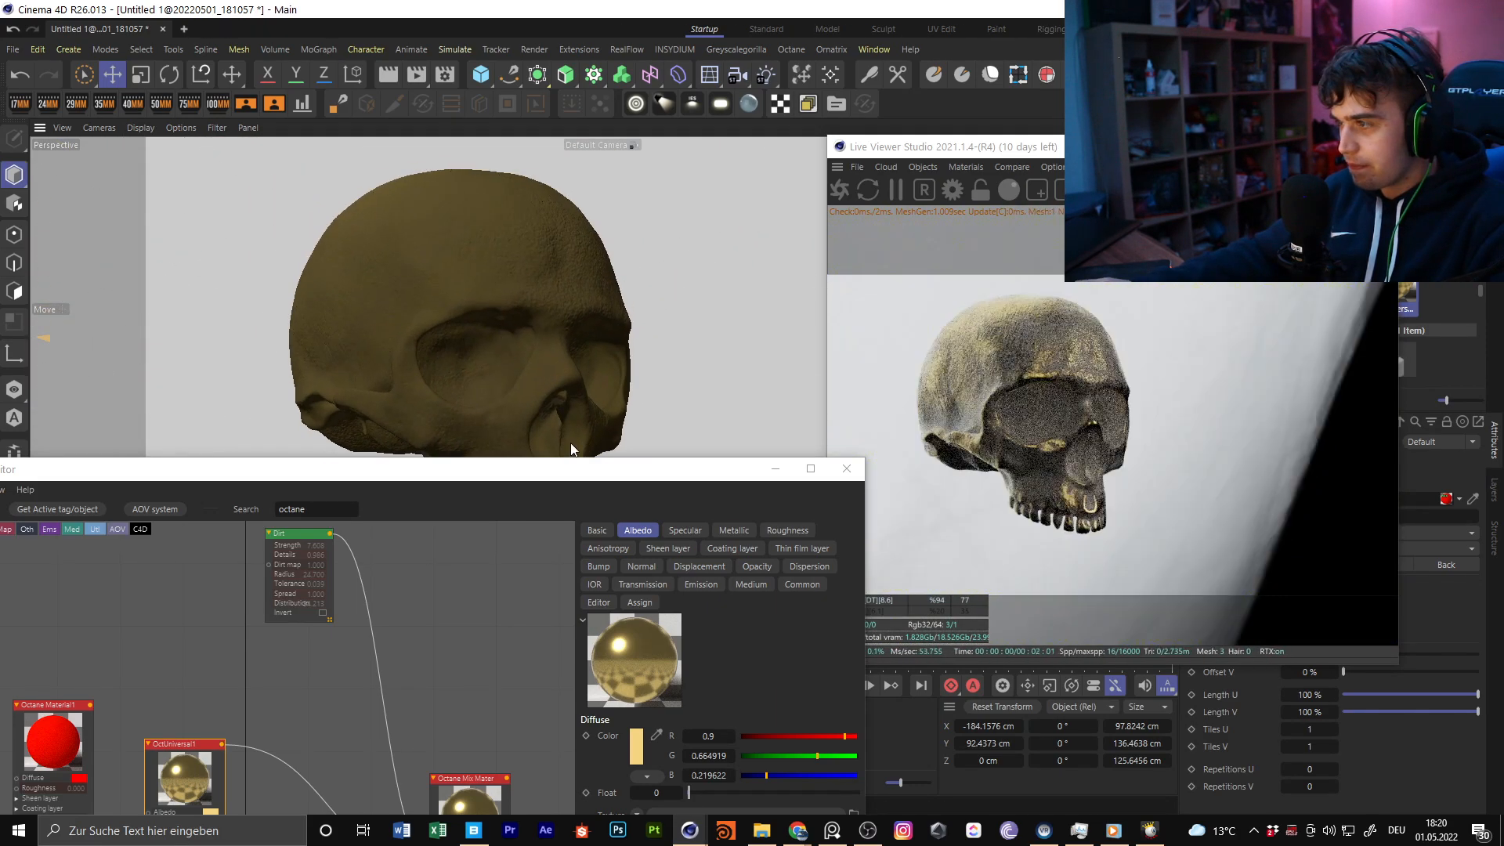
Move the white OctGlossy3 node into free space below the OctUniversal1 node in the graph
left_click_drag(625, 466, 665, 141)
scroll(476, 381, "down", 3)
scroll(341, 456, "up", 3)
middle_click_drag(341, 455, 370, 284)
scroll(441, 328, "up", 2)
left_click_drag(971, 329, 1022, 326, "alt")
scroll(1017, 320, "up", 3)
scroll(1023, 322, "down", 3)
left_click_drag(635, 149, 549, 137)
scroll(537, 335, "down", 3)
scroll(517, 314, "up", 5)
middle_click_drag(502, 398, 539, 366)
left_click_drag(389, 352, 436, 511)
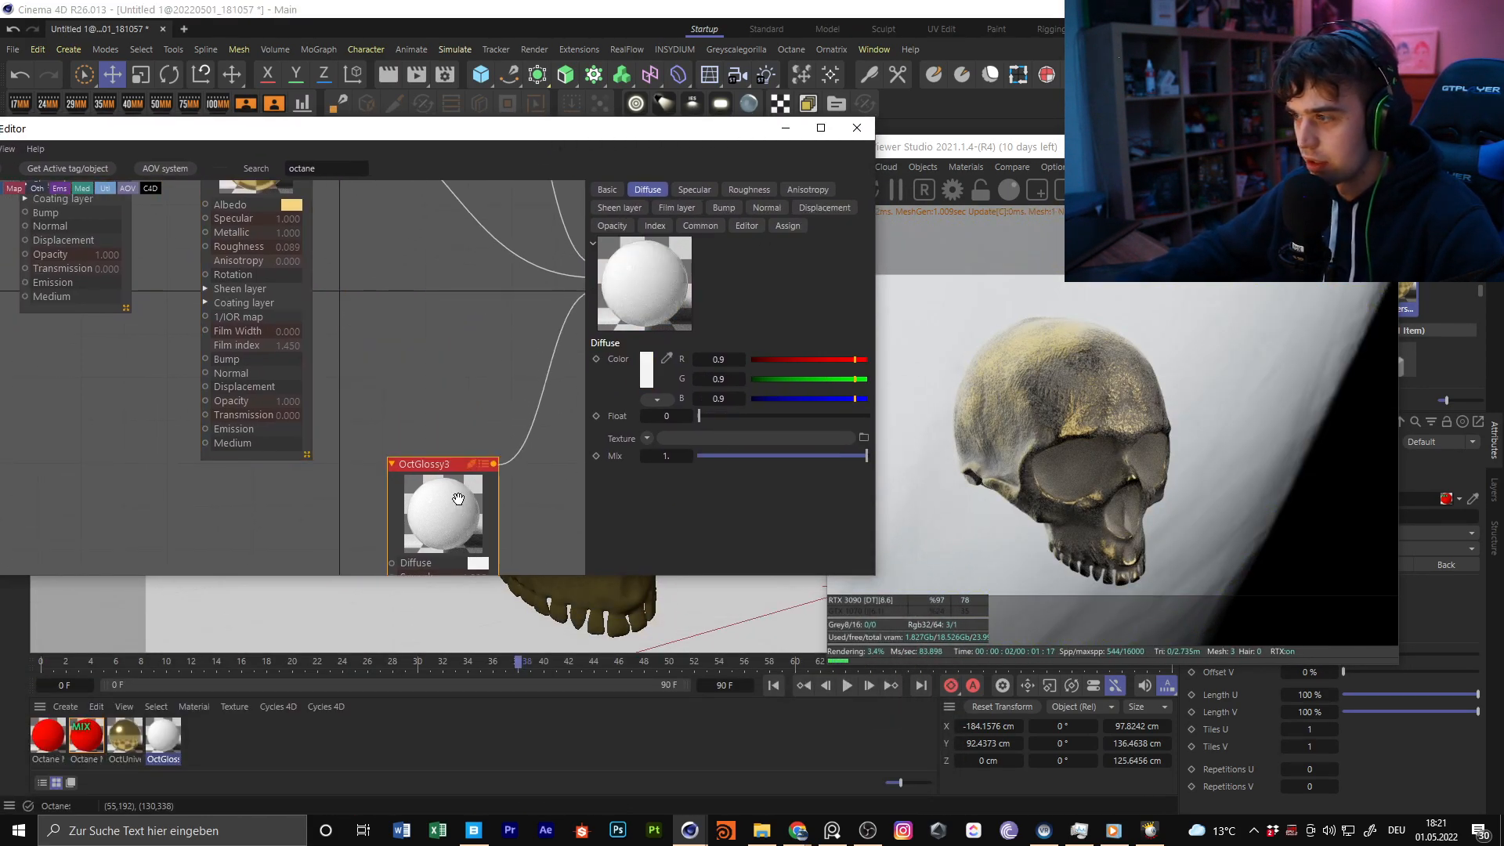
middle_click_drag(409, 399, 453, 296)
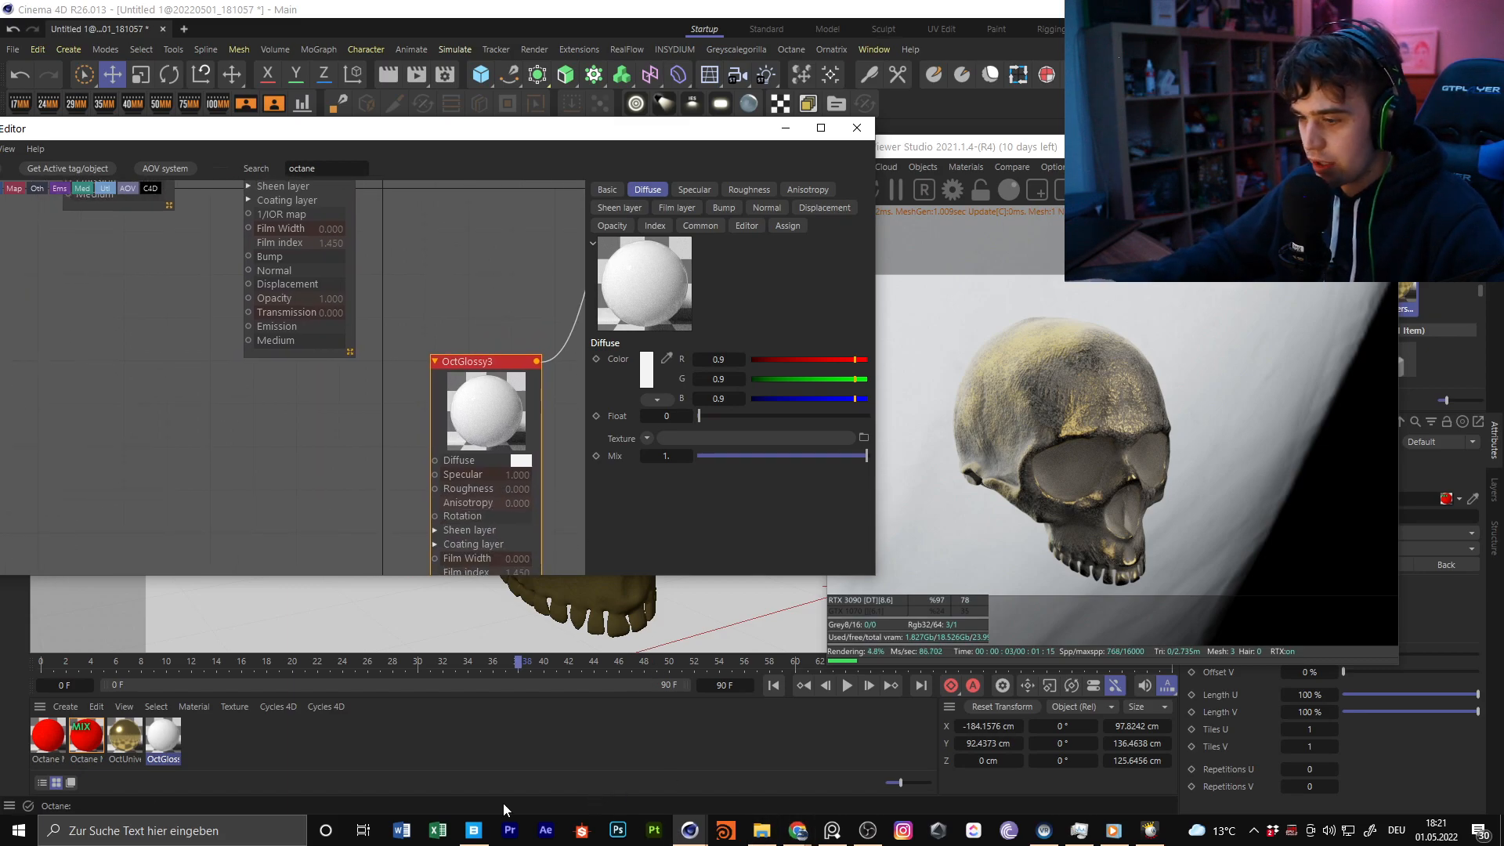
Bring uh4lbfnc_4K_Roughness.jpg from the surface_imperfections_uh4lbfnc folder in File Explorer into the Octane node graph as an image texture
left_click(473, 830)
scroll(793, 453, "down", 2)
scroll(794, 453, "down", 8)
key("alt+Tab")
scroll(298, 379, "down", 3)
middle_click_drag(326, 416, 381, 307)
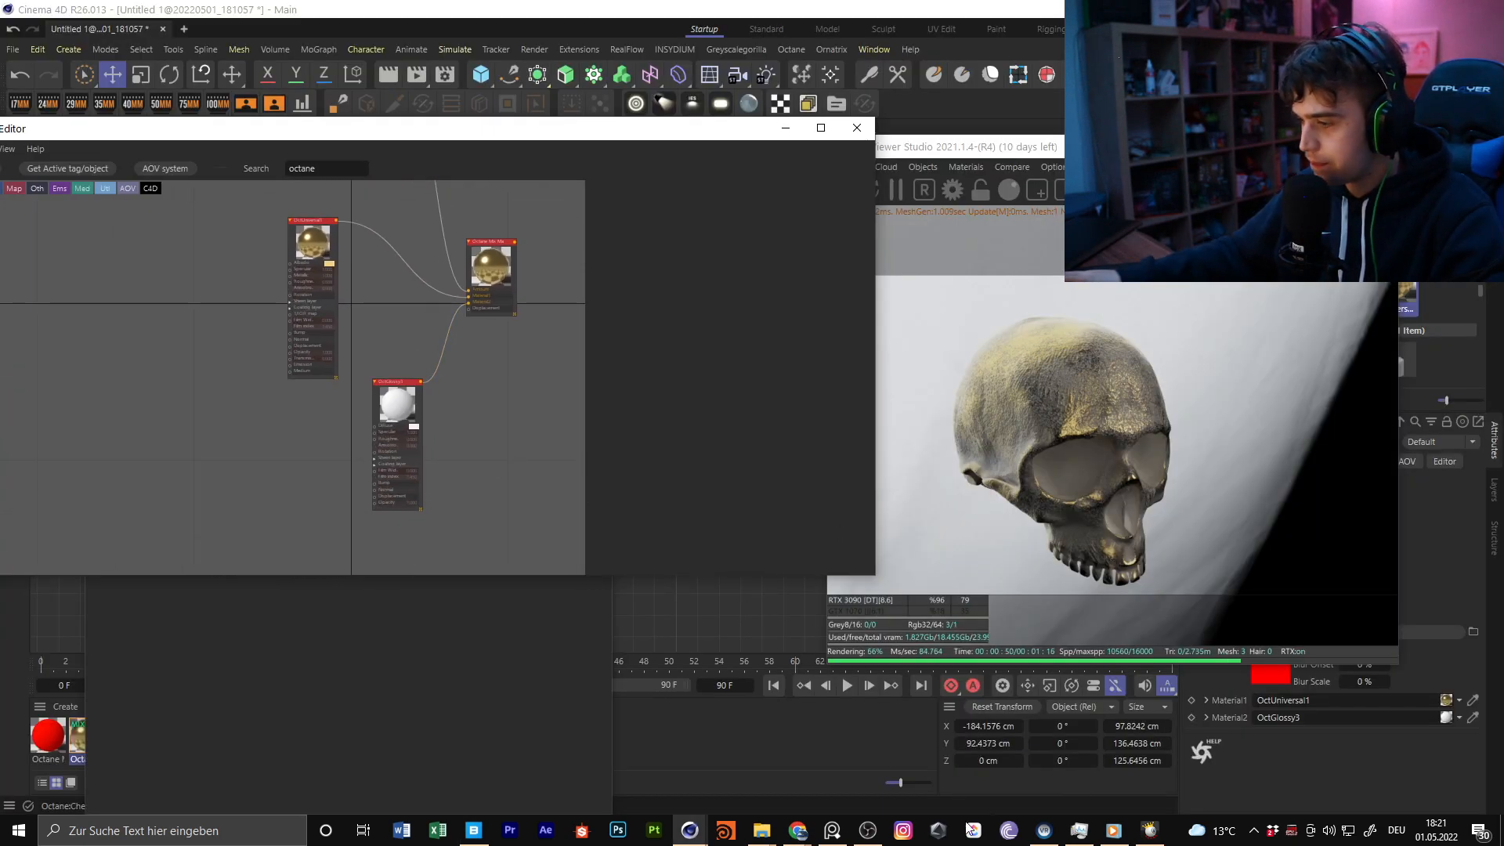
mouse_move(764, 835)
left_click(761, 802)
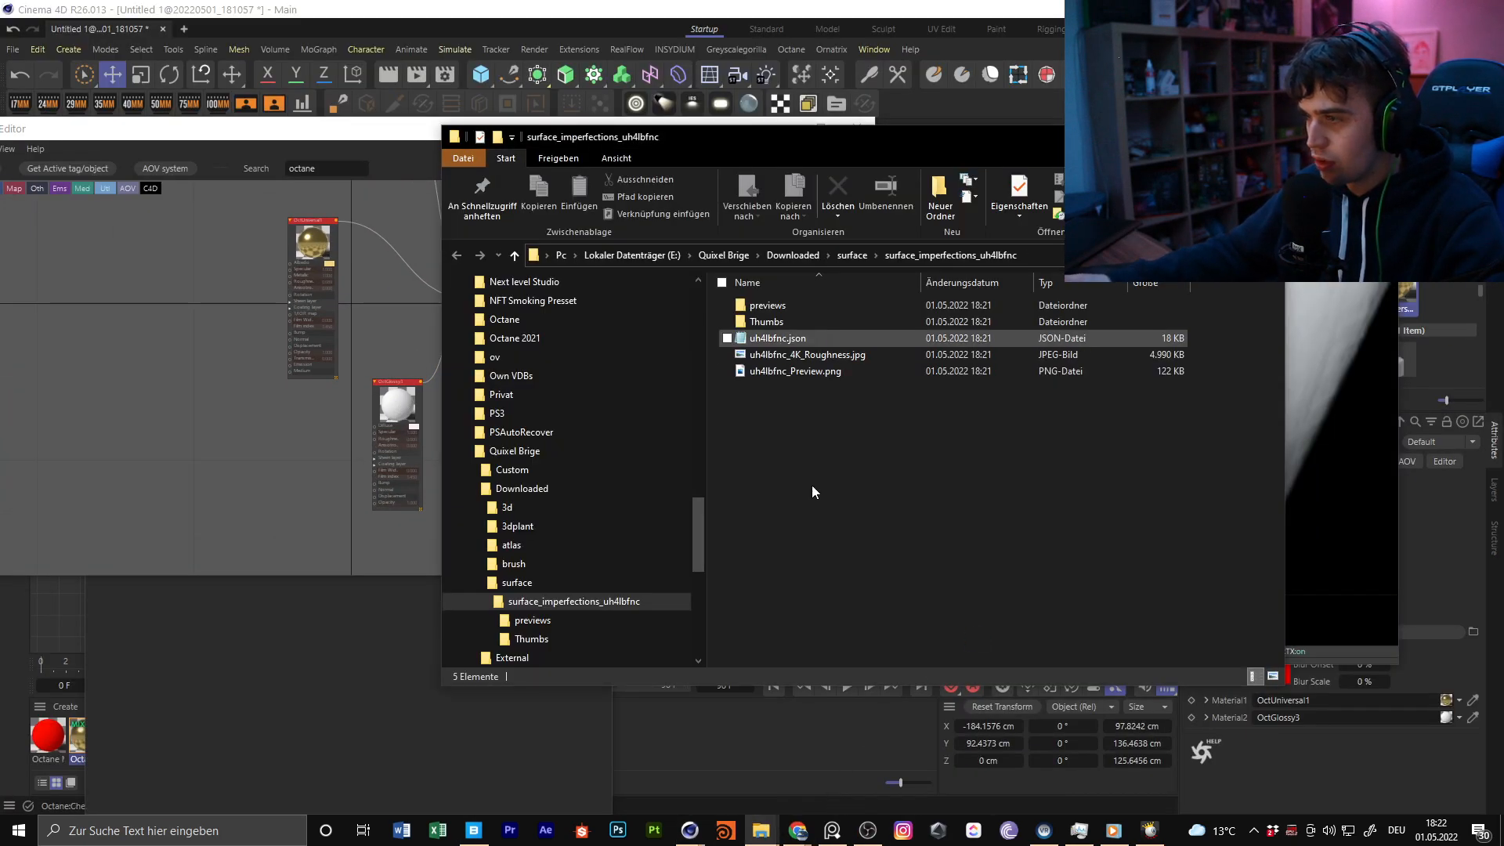
left_click(848, 355)
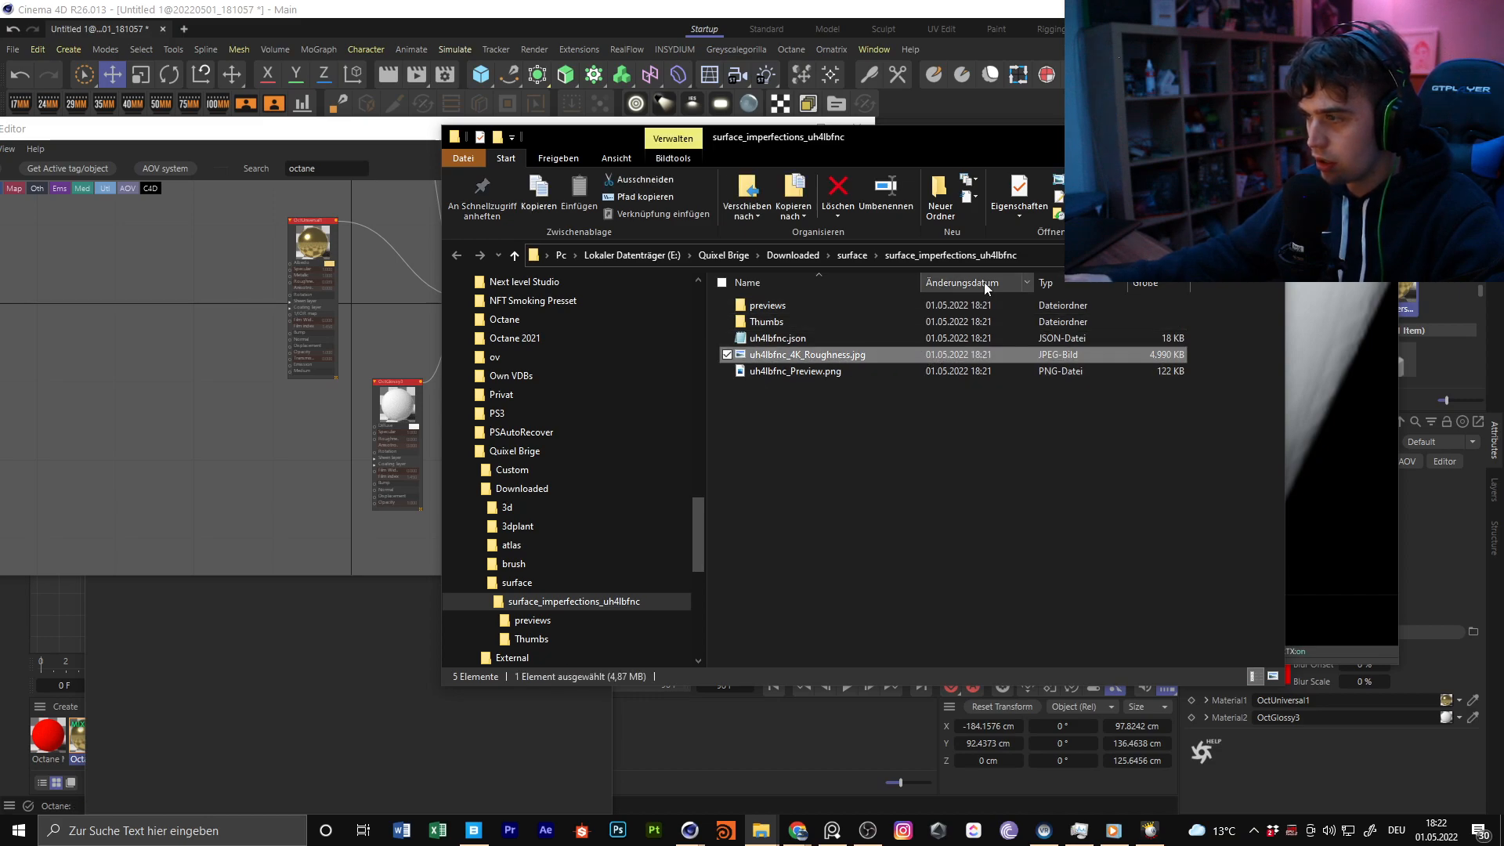
left_click_drag(831, 358, 242, 484)
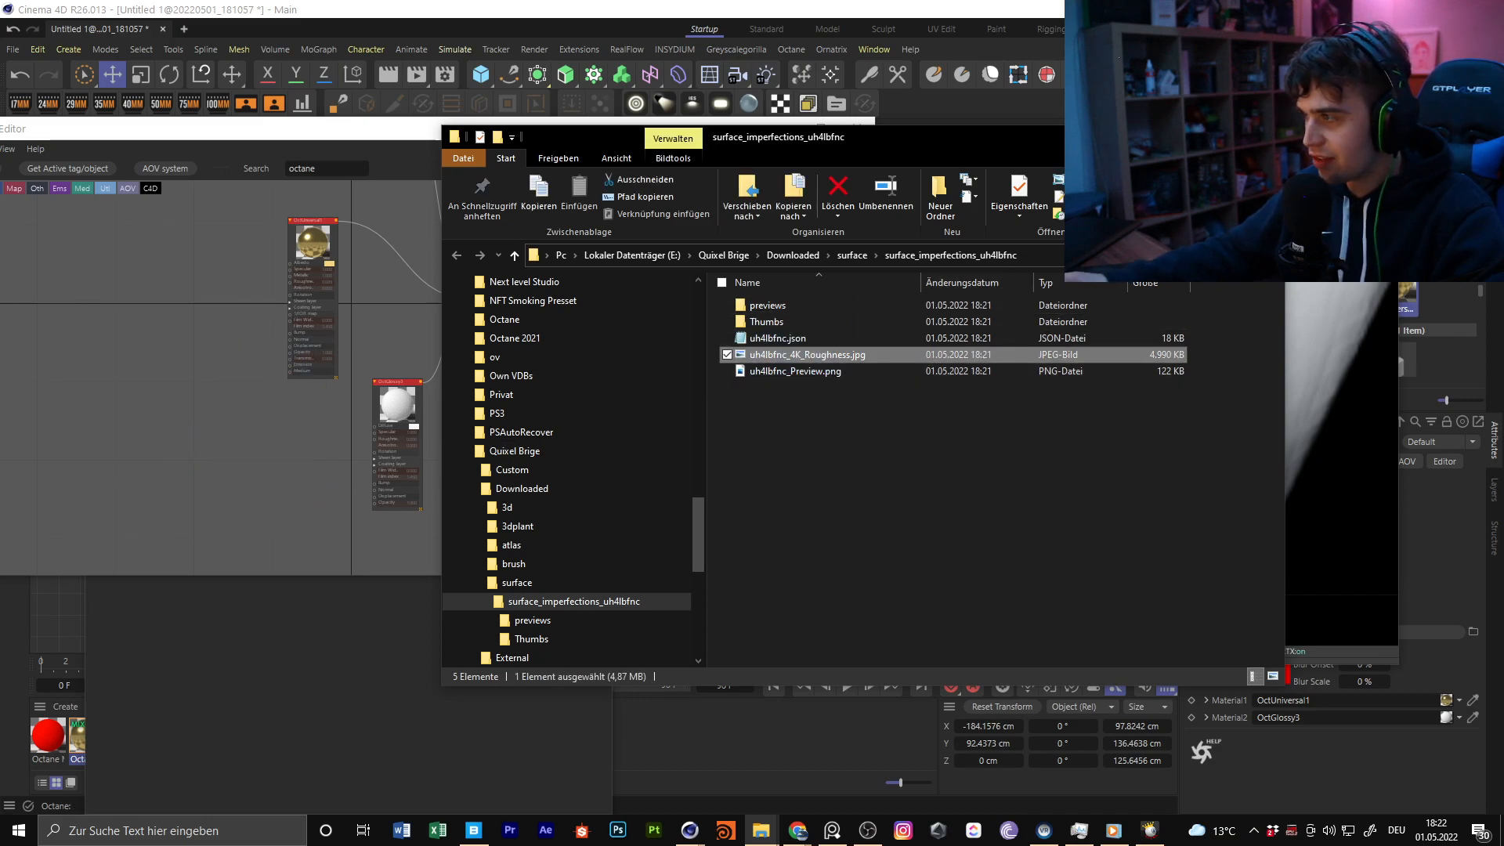
Place the ImageTexture node beside OctGlossy3 and connect it to that material's Bump input
scroll(417, 428, "up", 5)
middle_click_drag(295, 476, 313, 394)
scroll(313, 396, "up", 5)
left_click_drag(252, 371, 196, 346)
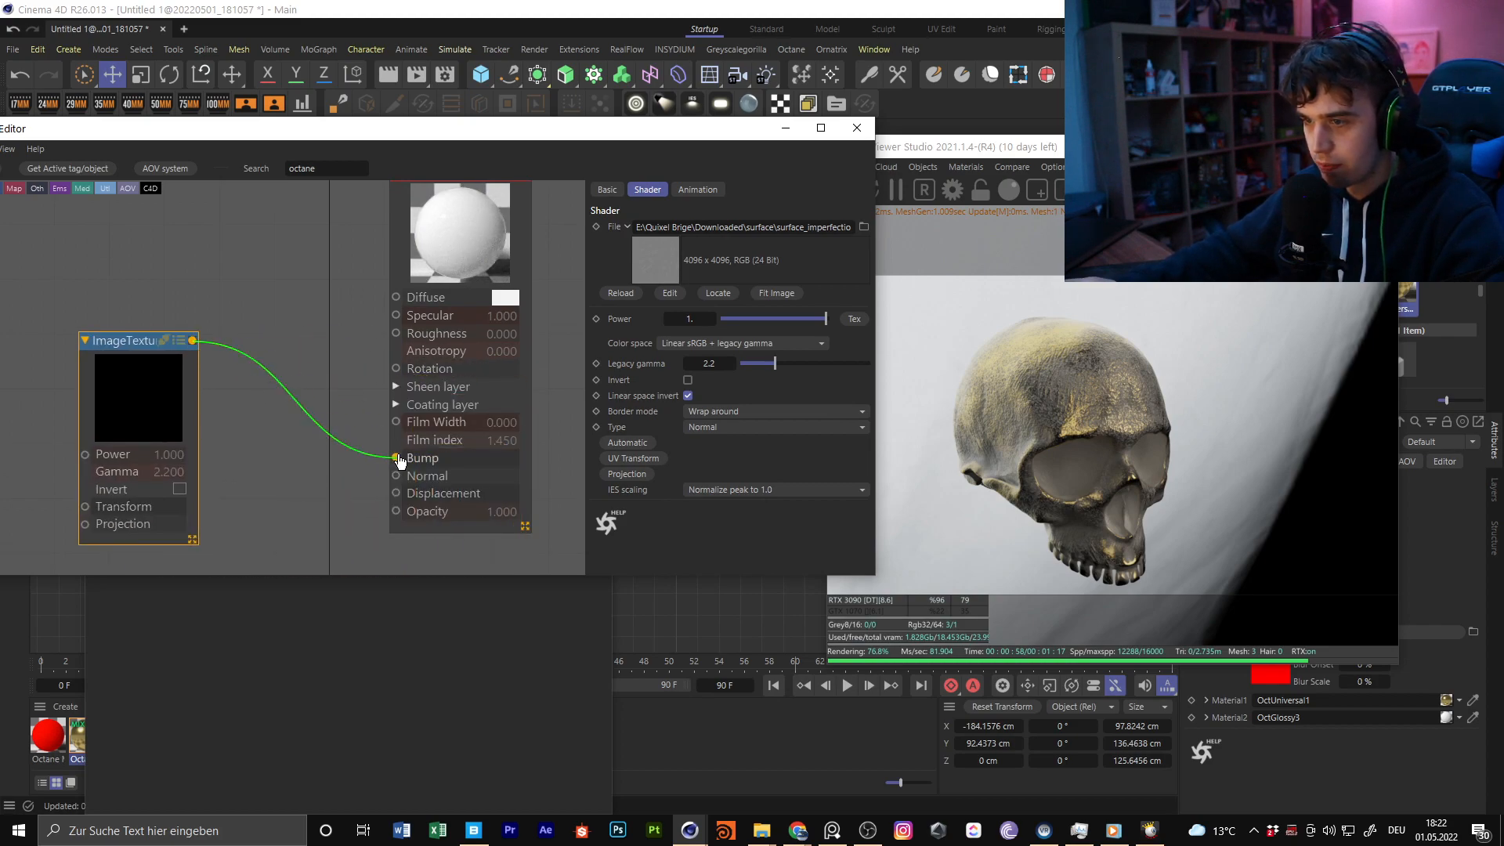
left_click_drag(399, 461, 400, 461)
Close the Material Editor and inspect the bump texture on the skull up close in the Live Viewer
left_click_drag(738, 130, 821, 471)
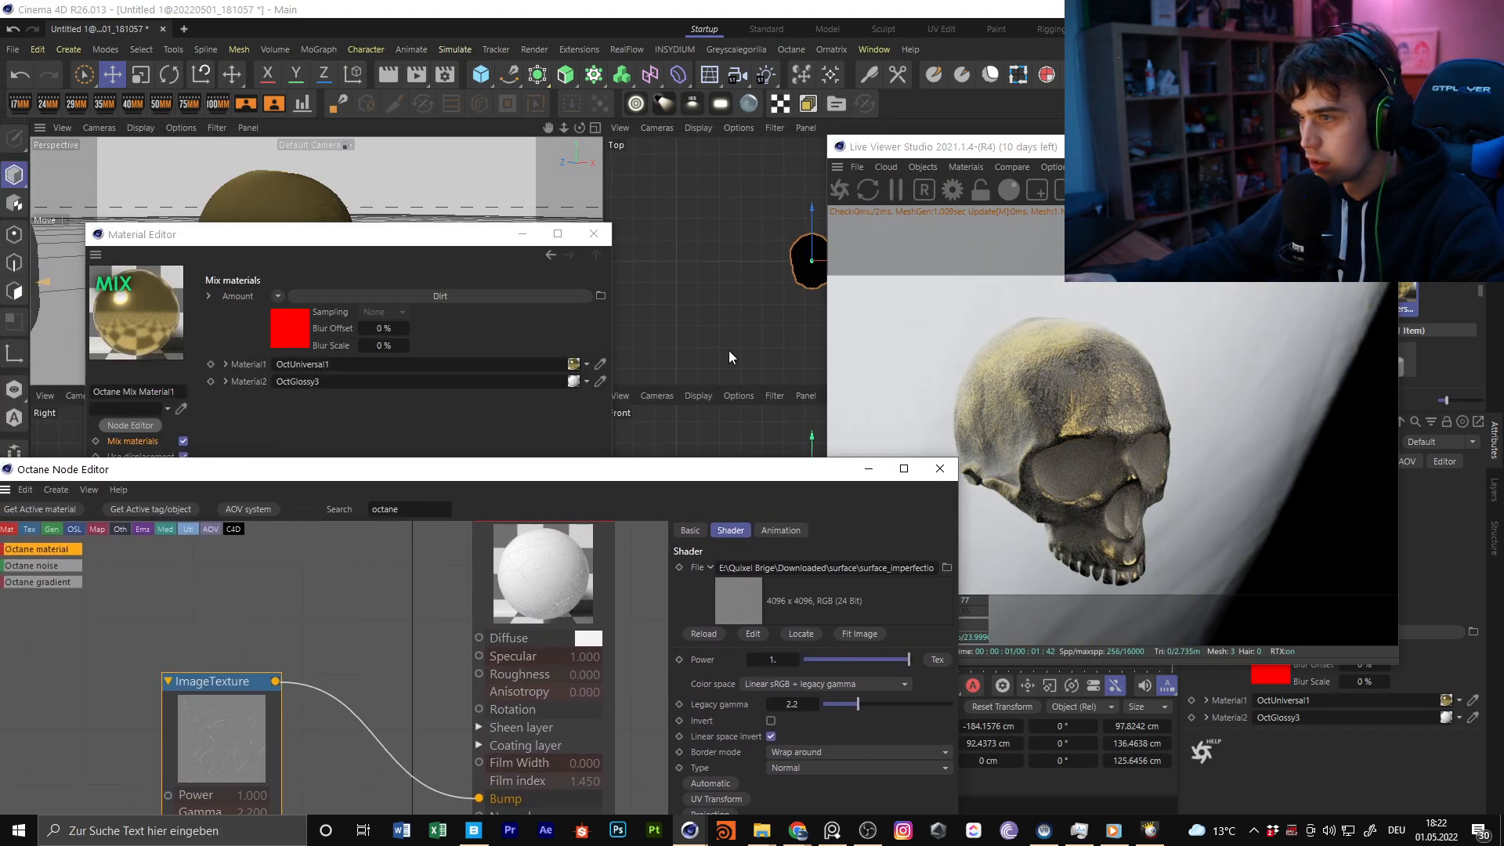
left_click(594, 234)
right_click_drag(235, 245, 373, 268, "alt")
mouse_move(319, 260)
left_mouse_down("alt")
mouse_move(295, 204)
mouse_move(323, 230)
left_mouse_up("alt")
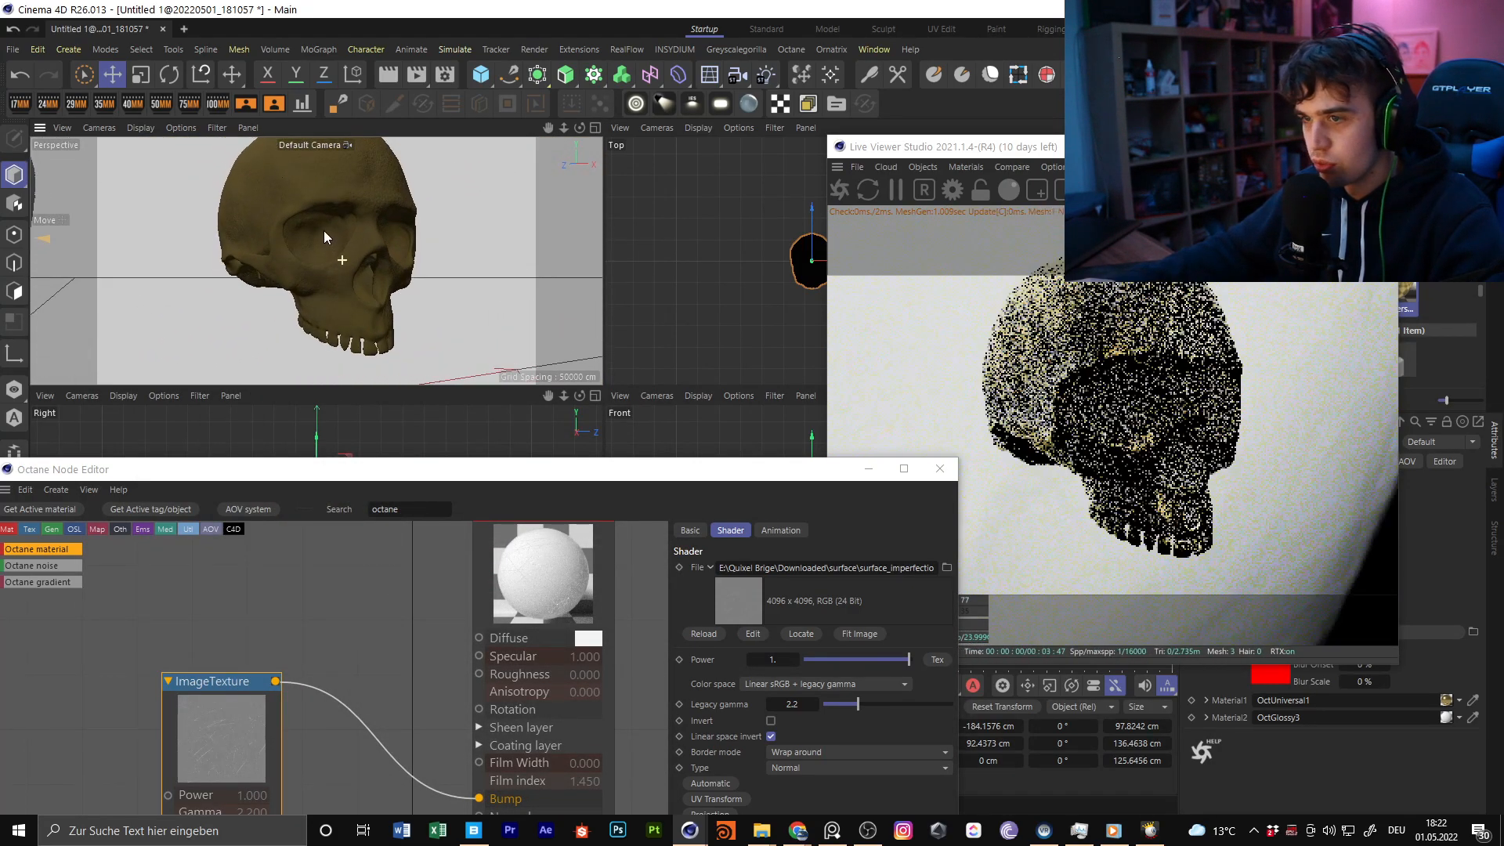
right_click_drag(311, 238, 364, 227, "alt")
left_click_drag(586, 469, 444, 143)
Try soloing the ImageTexture node that feeds OctGlossy3's Bump input
right_click(142, 400)
left_click(247, 413)
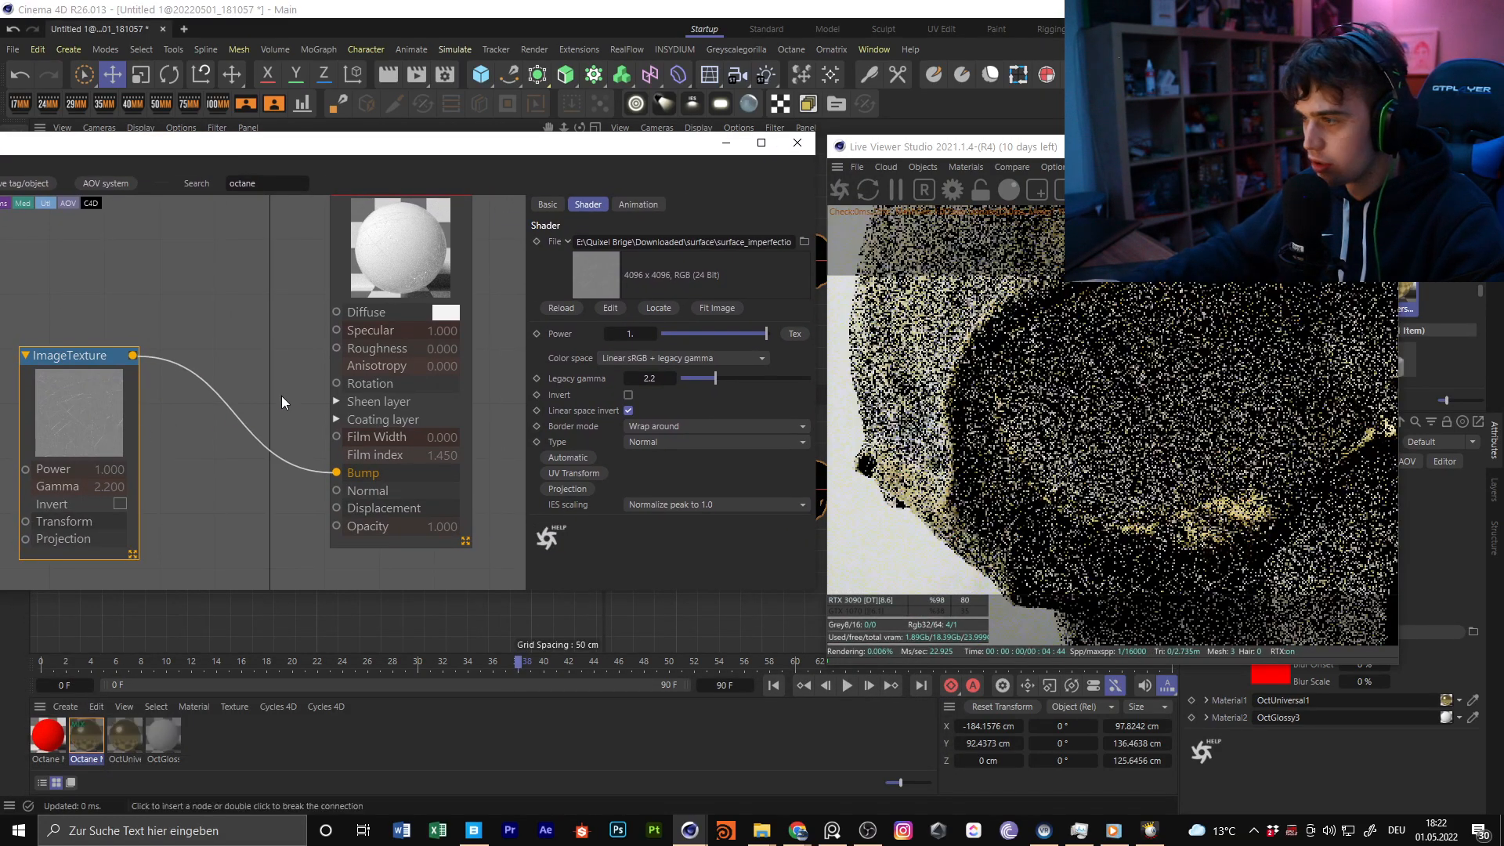
right_click(113, 409)
left_click(172, 444)
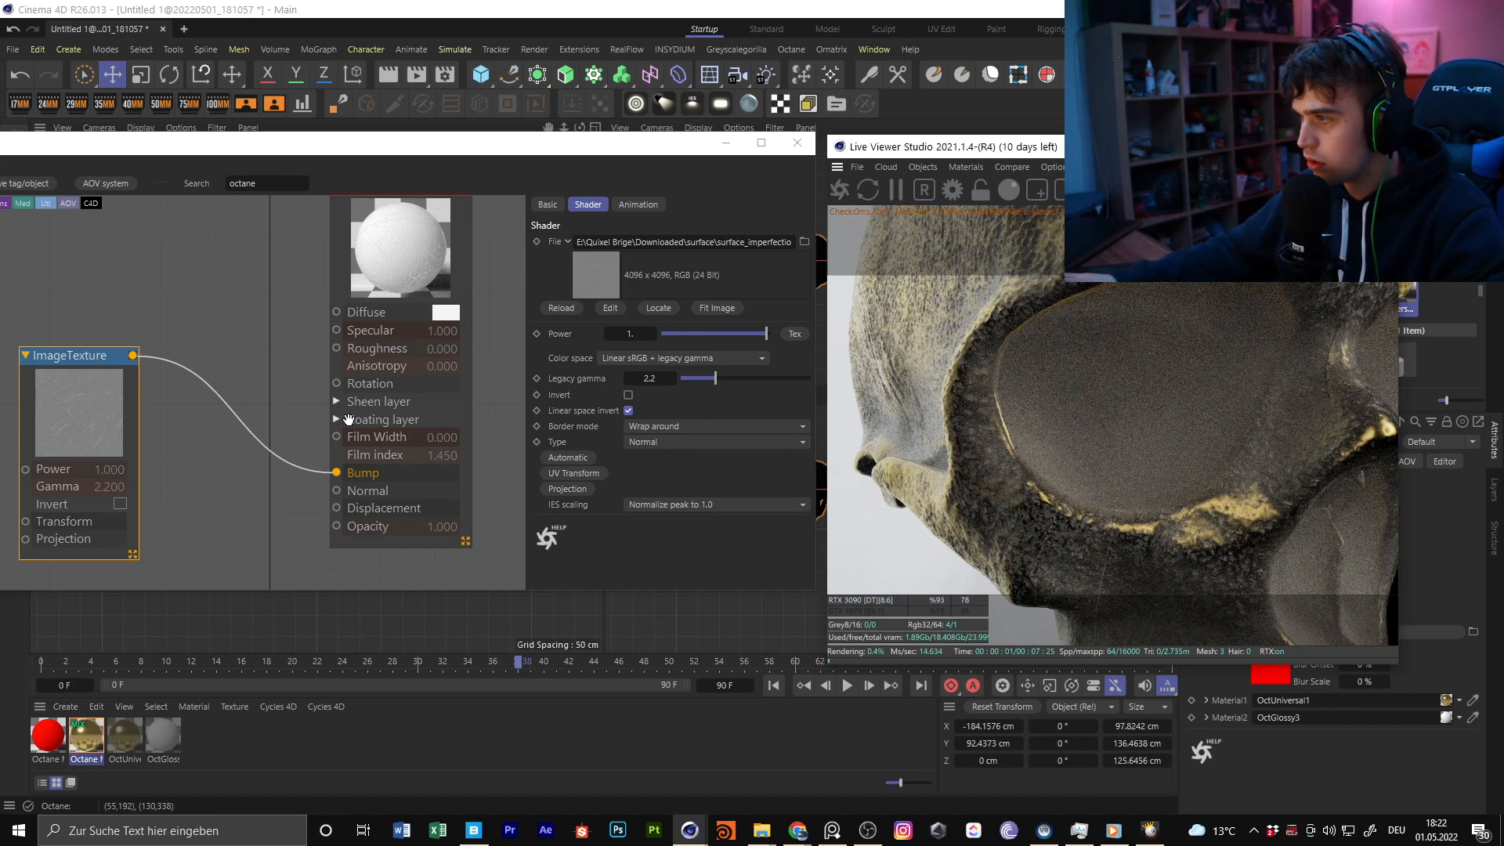
right_click(114, 415)
left_click(150, 446)
right_click(100, 427)
left_click(156, 457)
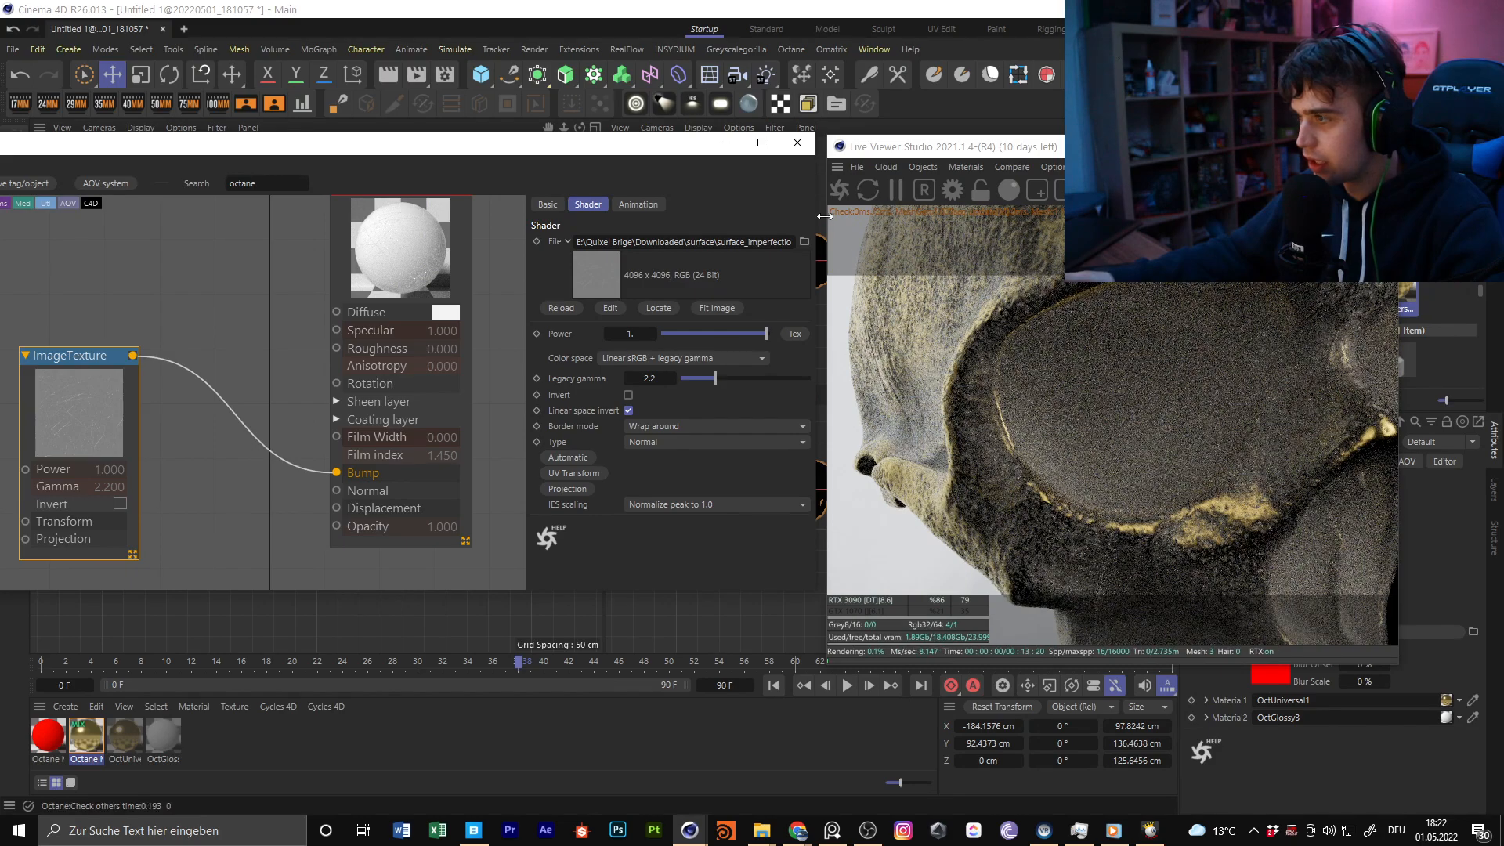
Try a different render kernel in the Live Viewer while soloing the ImageTexture node, and return to the previous kernel
left_click(1175, 190)
left_click(1246, 190)
left_click(1246, 213)
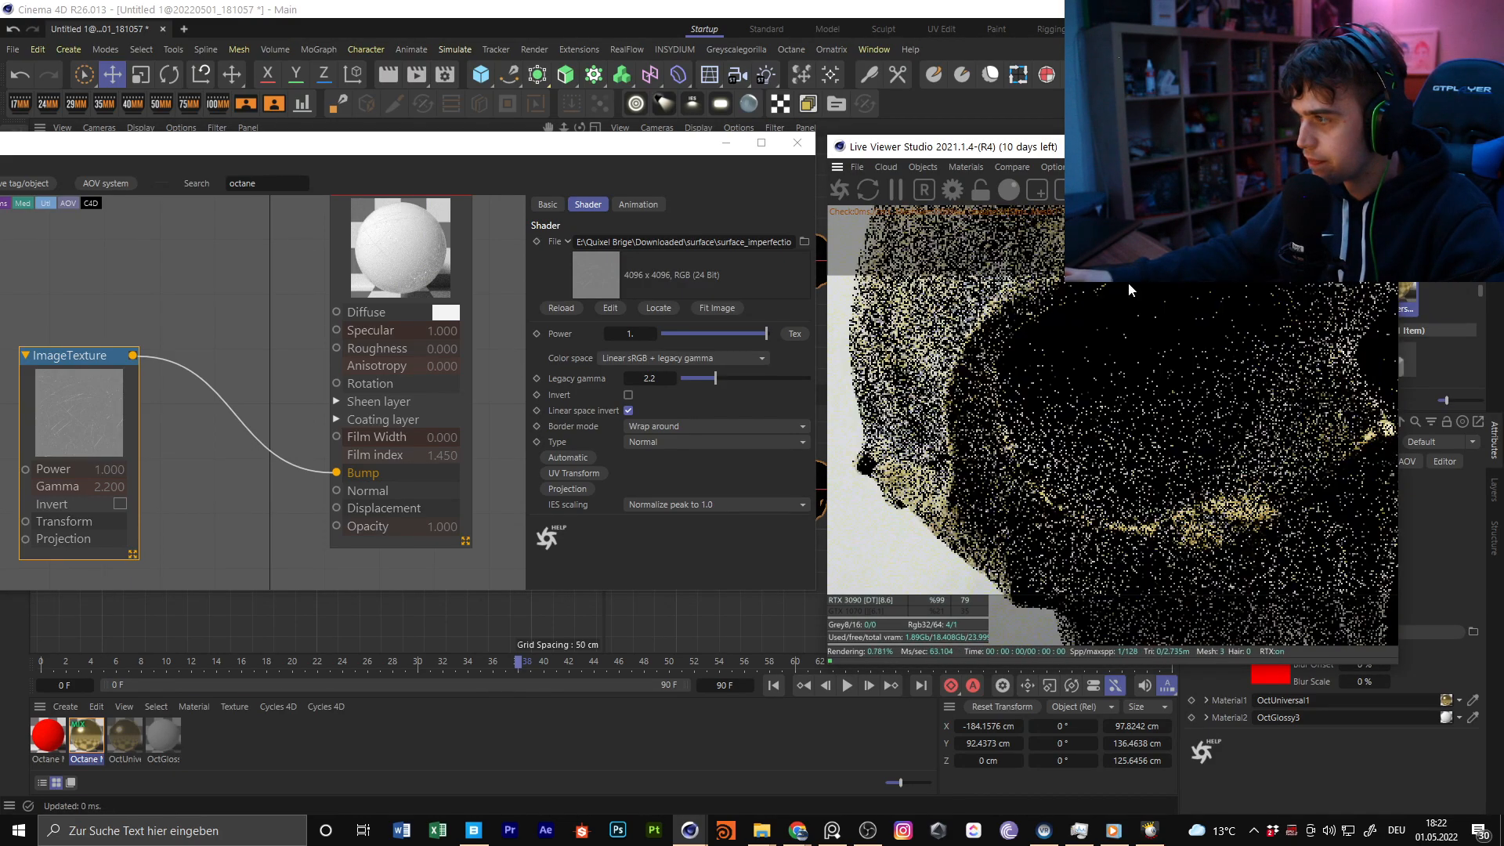
right_click(122, 452)
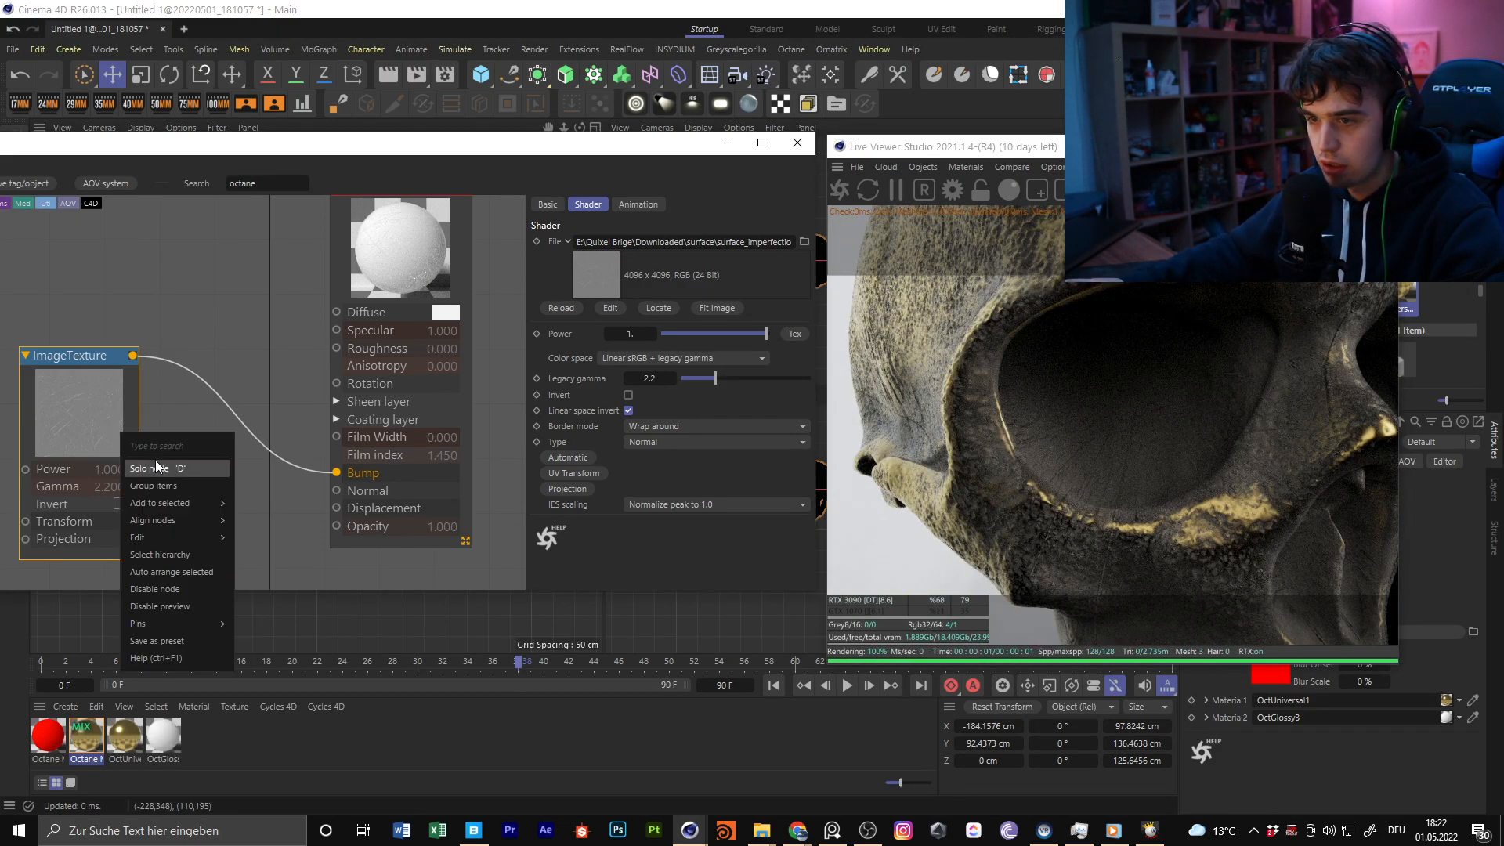
left_click(155, 463)
left_click(1246, 190)
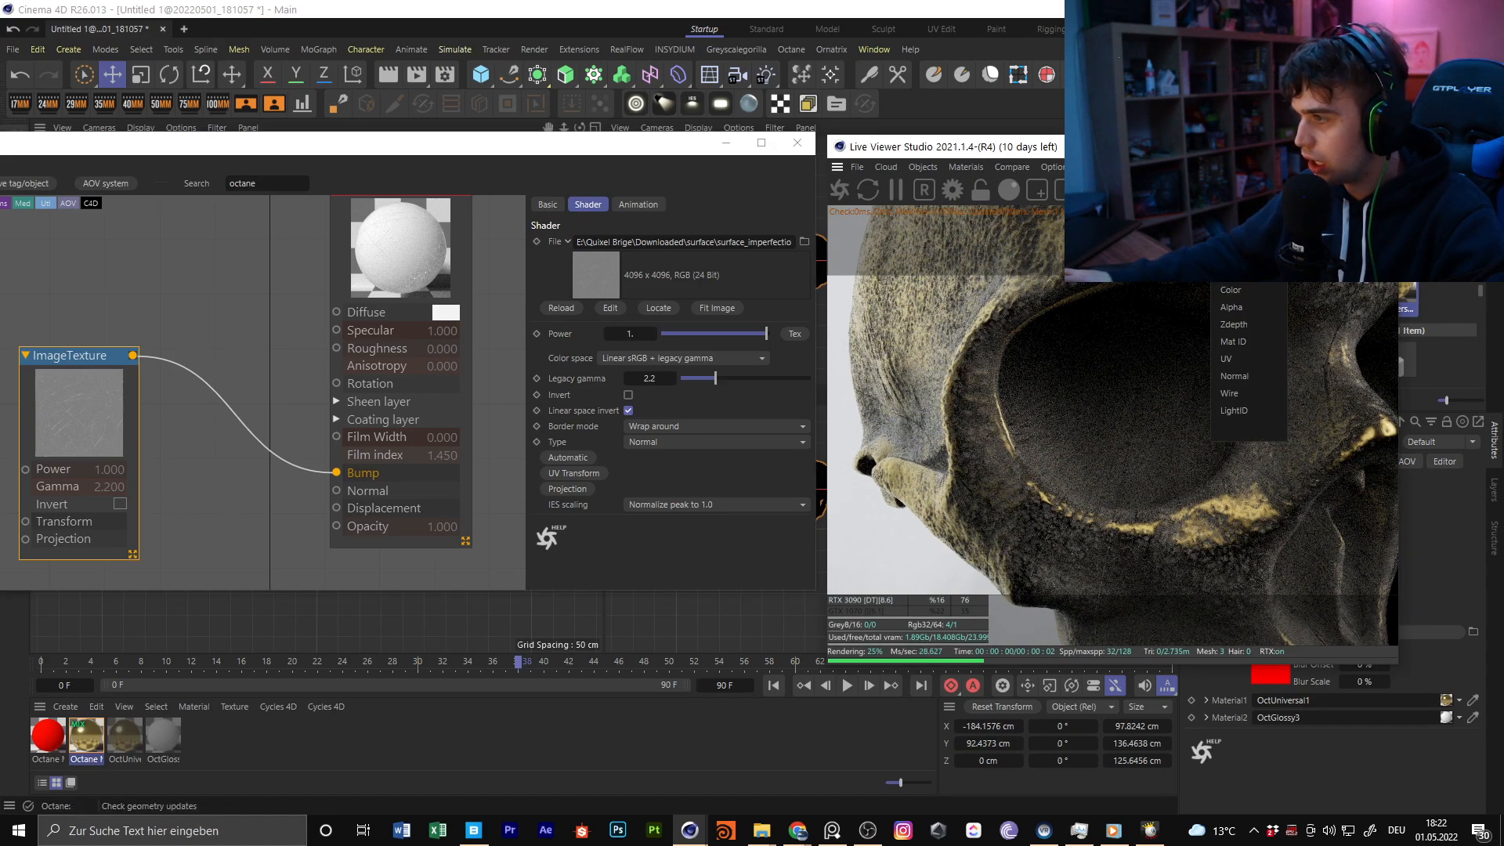
left_click(1245, 230)
Move the Node Editor out of the way, frame the whole skull and try soloing the ImageTexture node again
left_click_drag(652, 147, 762, 378)
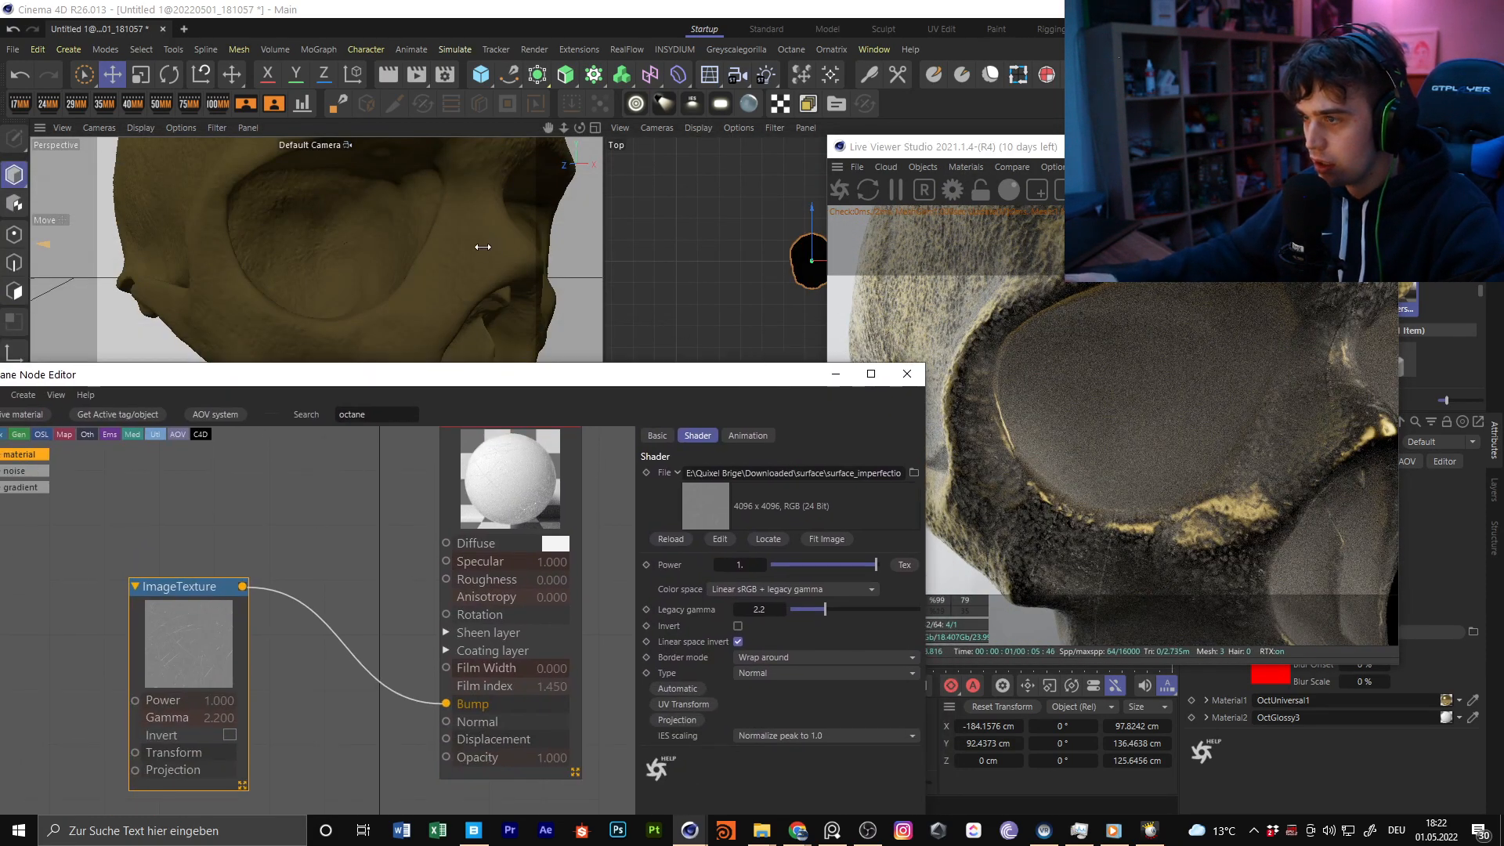
middle_click(491, 247)
scroll(408, 286, "down", 5)
left_click_drag(502, 271, 476, 248, "alt")
right_click_drag(476, 248, 580, 205, "alt")
left_click_drag(580, 204, 535, 256, "alt")
right_click(168, 579)
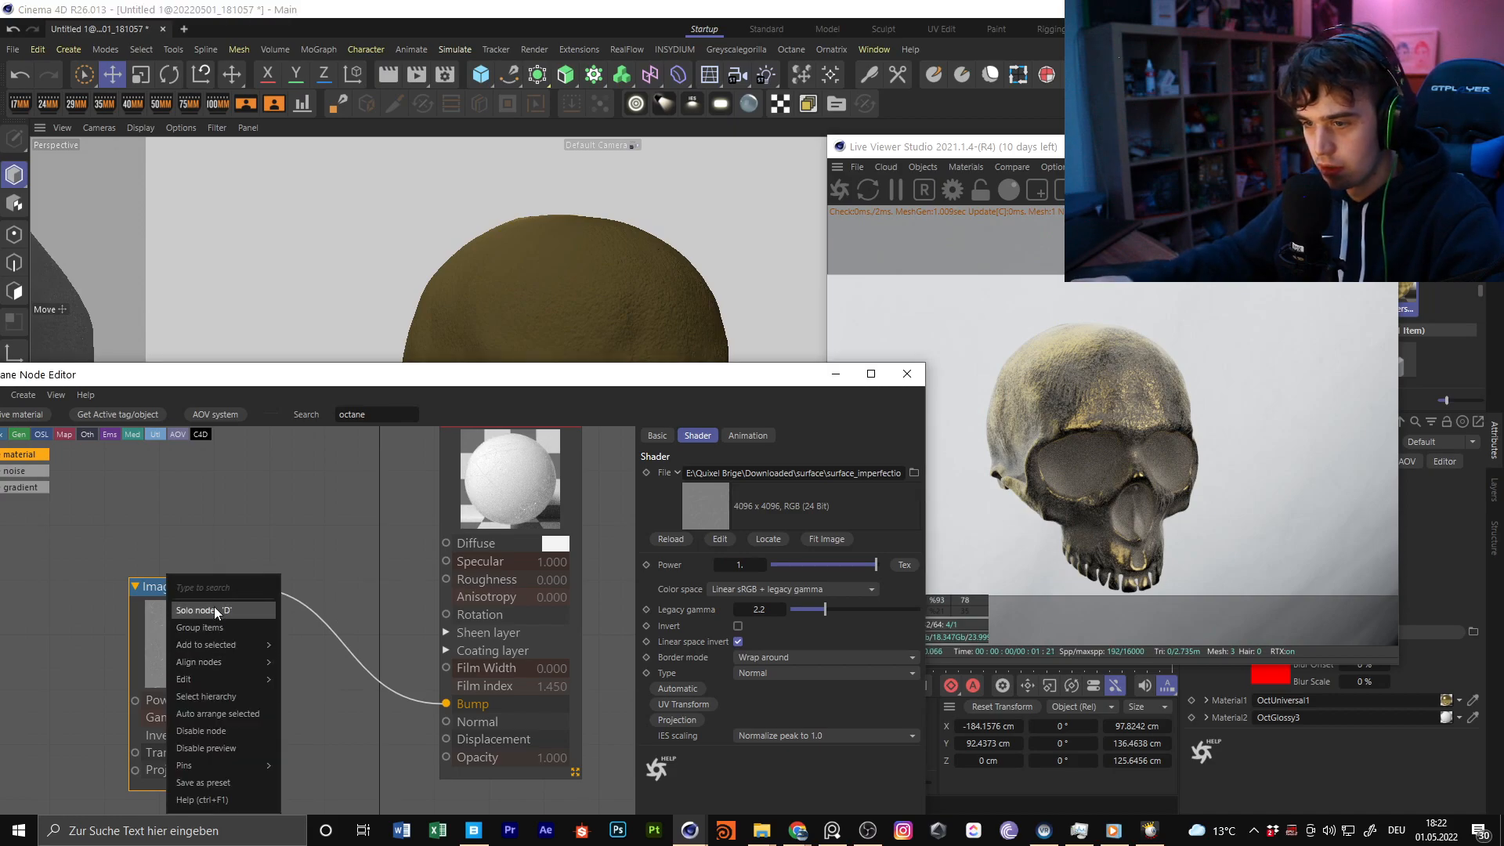
left_click(214, 610)
Set the bump ImageTexture's power to 2, raise its legacy gamma to about 6.21 and inspect the skull's surface up close
type("00")
key("Return")
type("2")
key("Return")
type(".")
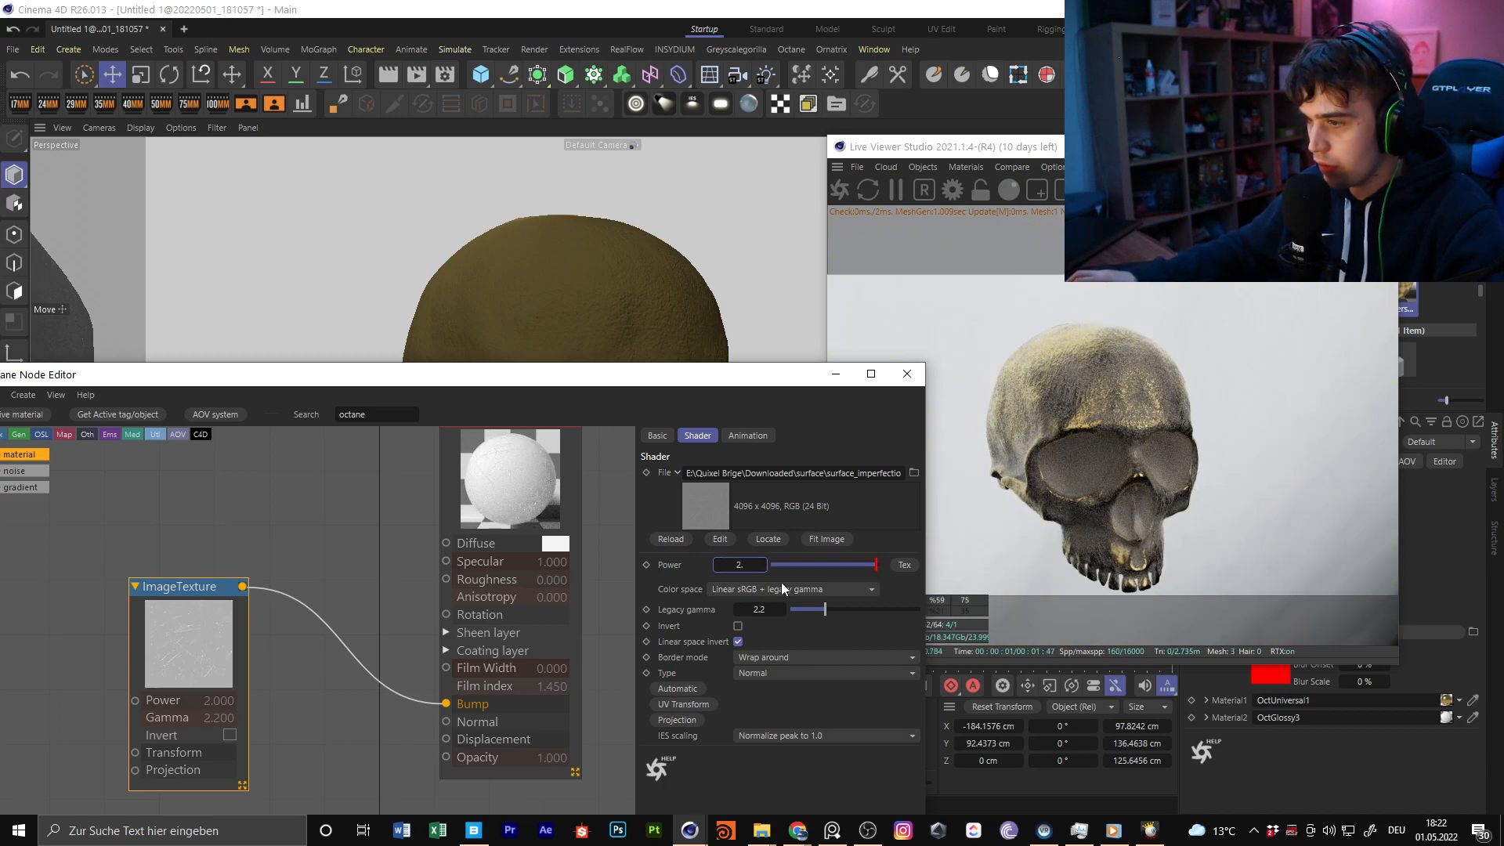
left_click_drag(824, 608, 889, 610)
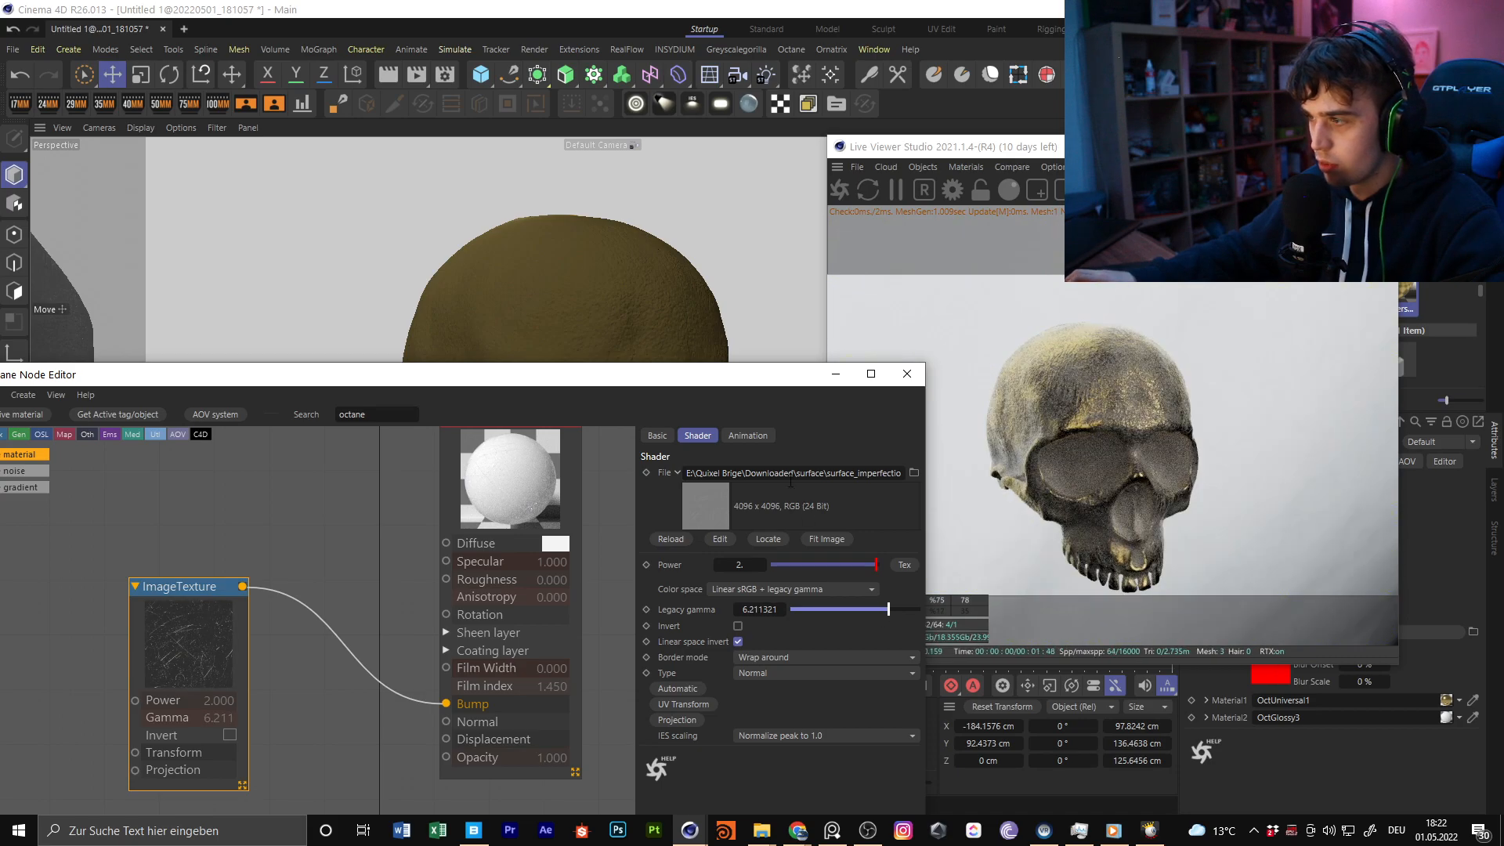
left_click_drag(712, 377, 846, 532)
scroll(650, 331, "up", 5)
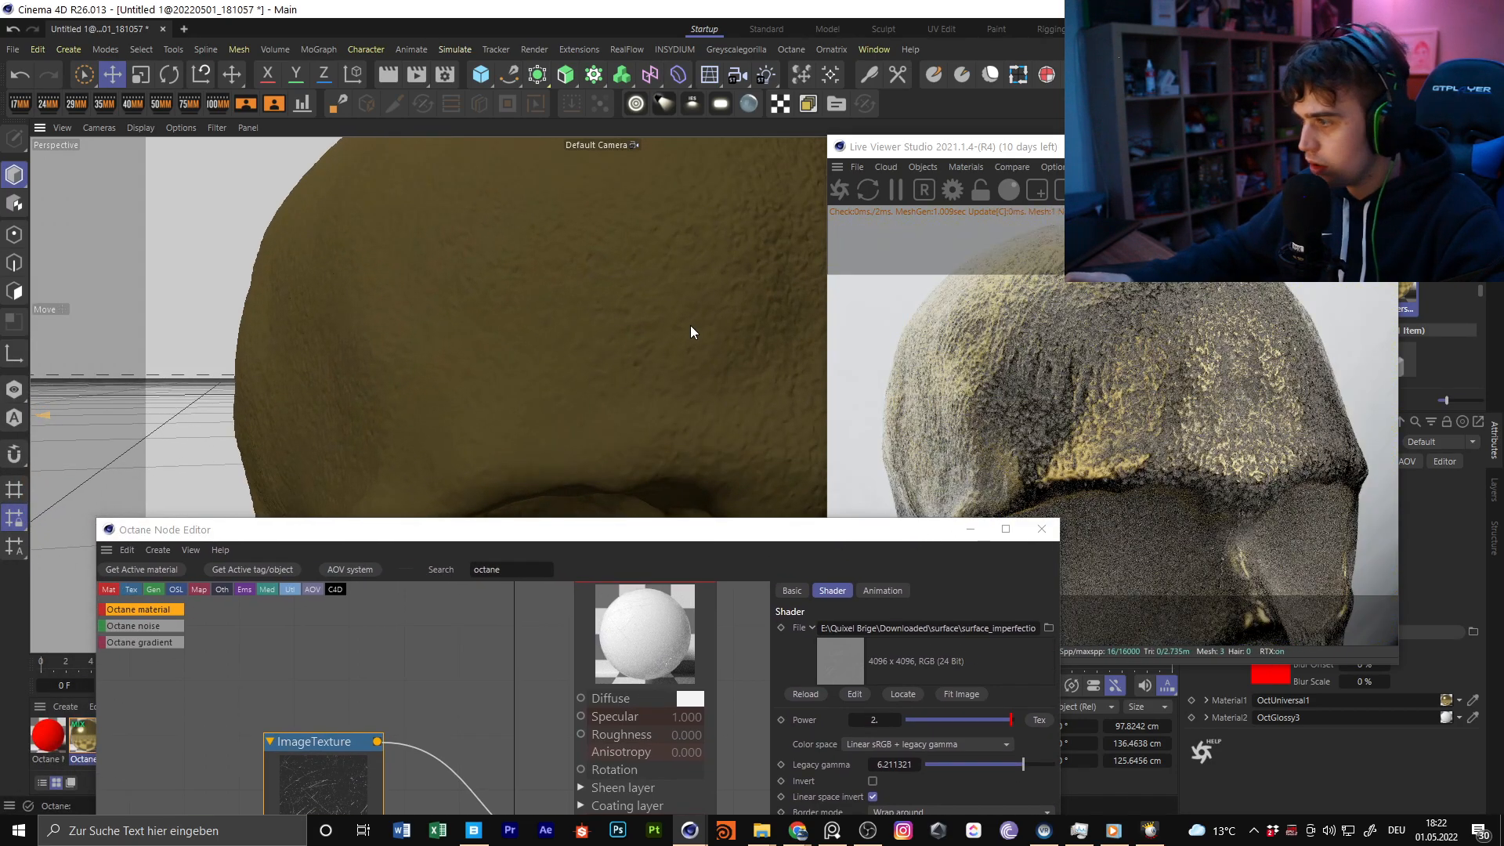
scroll(668, 321, "down", 2)
left_click_drag(668, 321, 599, 210, "alt")
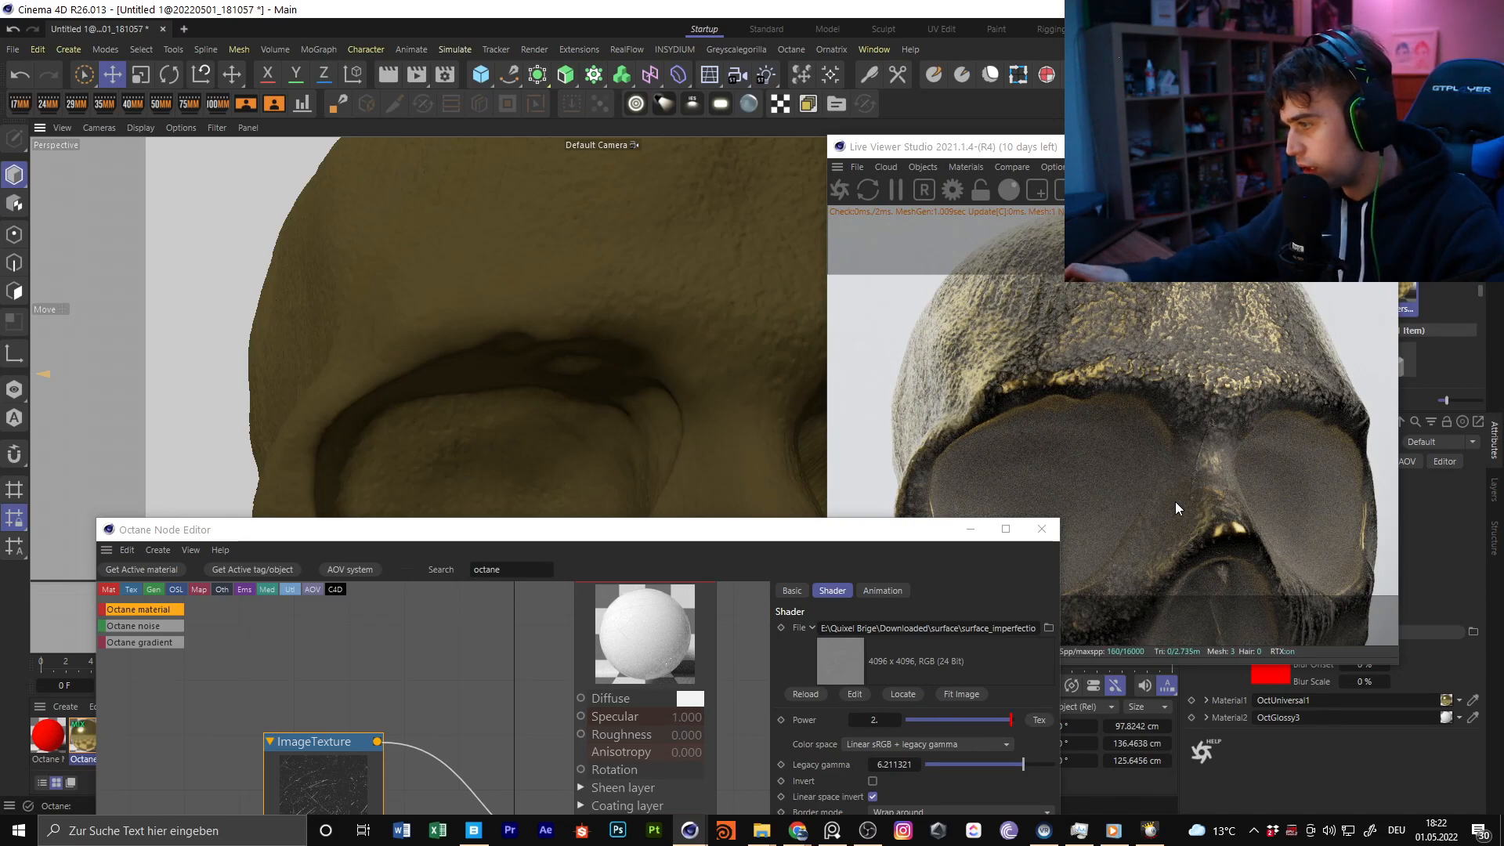
Add a Texture Projection node to the ImageTexture's Projection input and set its texture projection to Box
left_click_drag(807, 530, 812, 216)
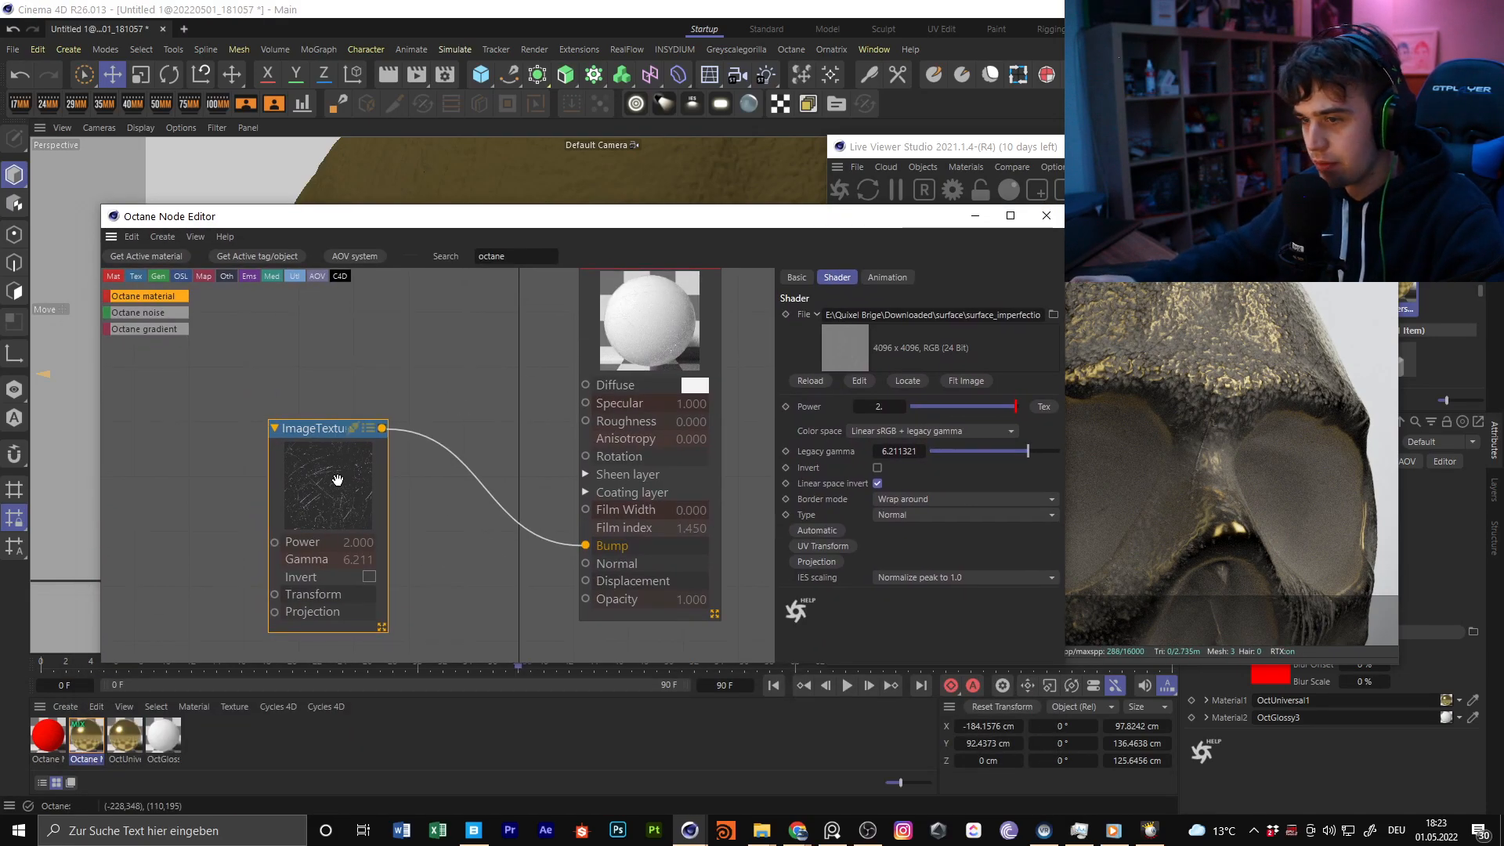
left_click(827, 560)
middle_click_drag(243, 368, 403, 381)
left_click(362, 621)
left_click(932, 312)
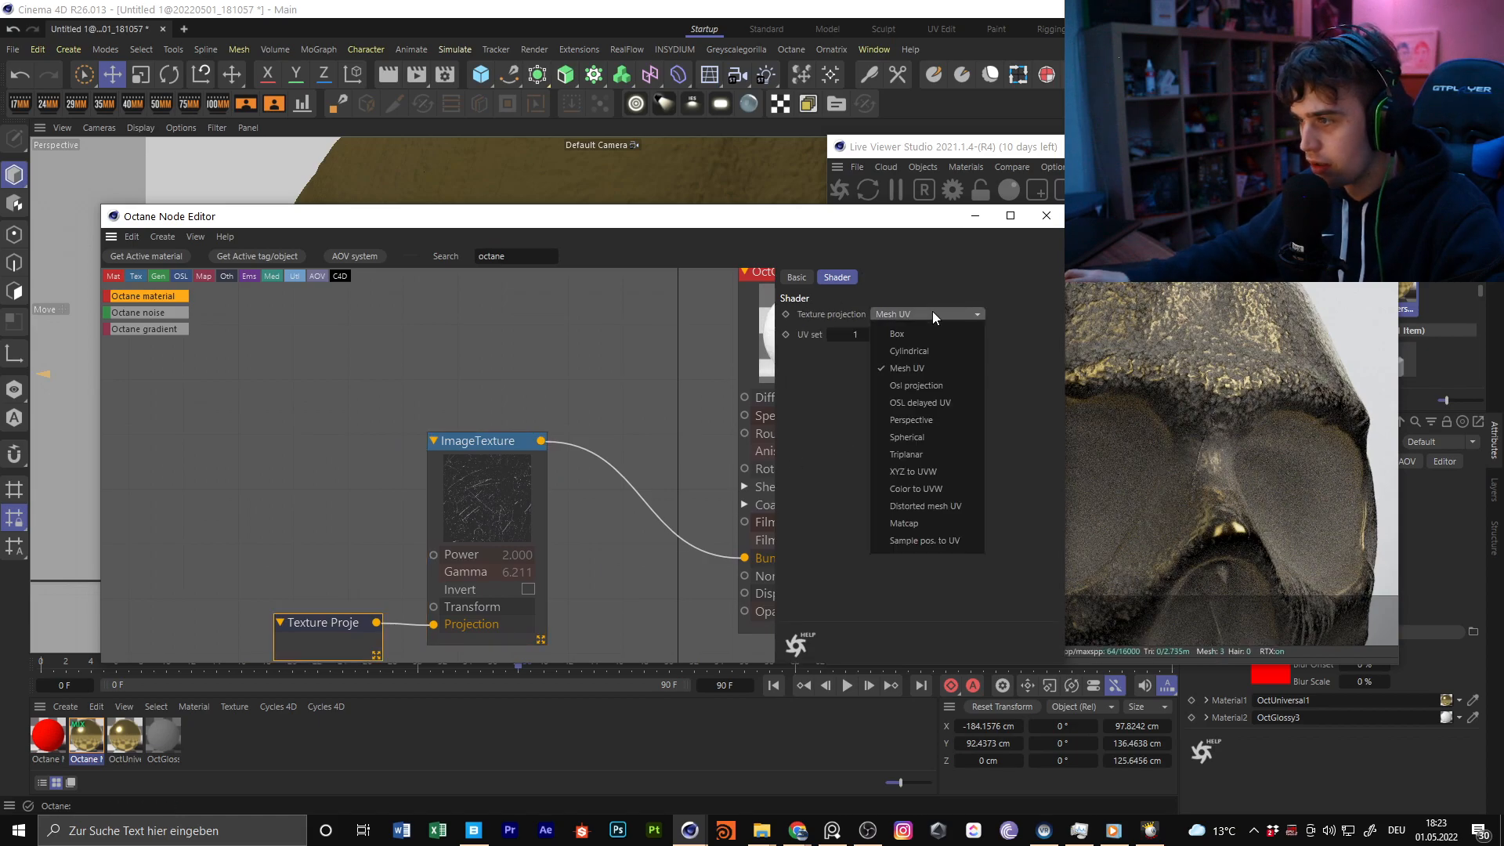
left_click(904, 334)
middle_click_drag(423, 462, 430, 347)
Lock the aspect ratio in the Texture Projection node's internal transform and set its S.X scale to 3
left_click(489, 387)
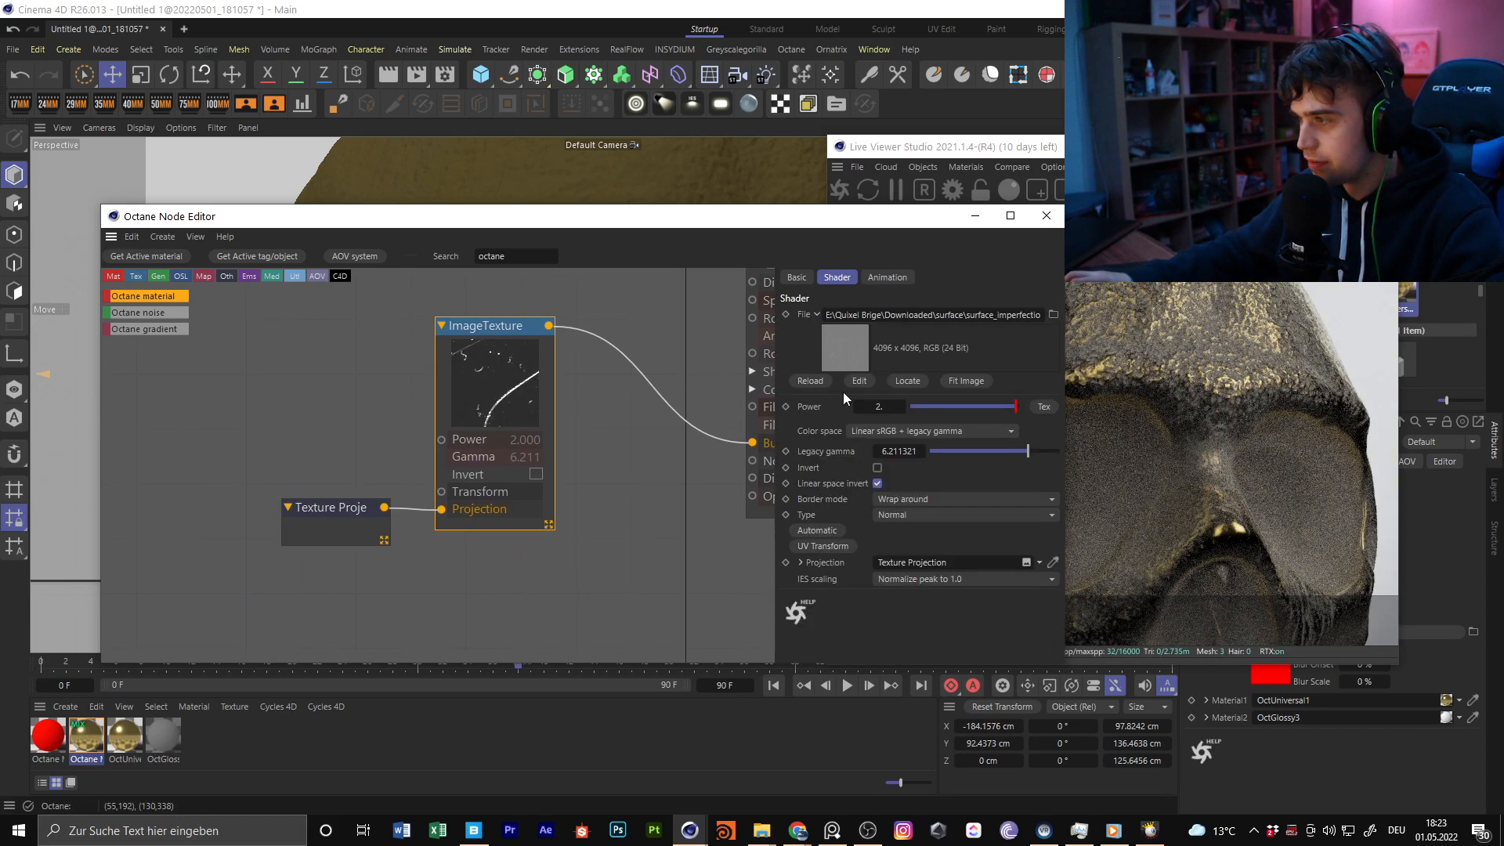
left_click(321, 507)
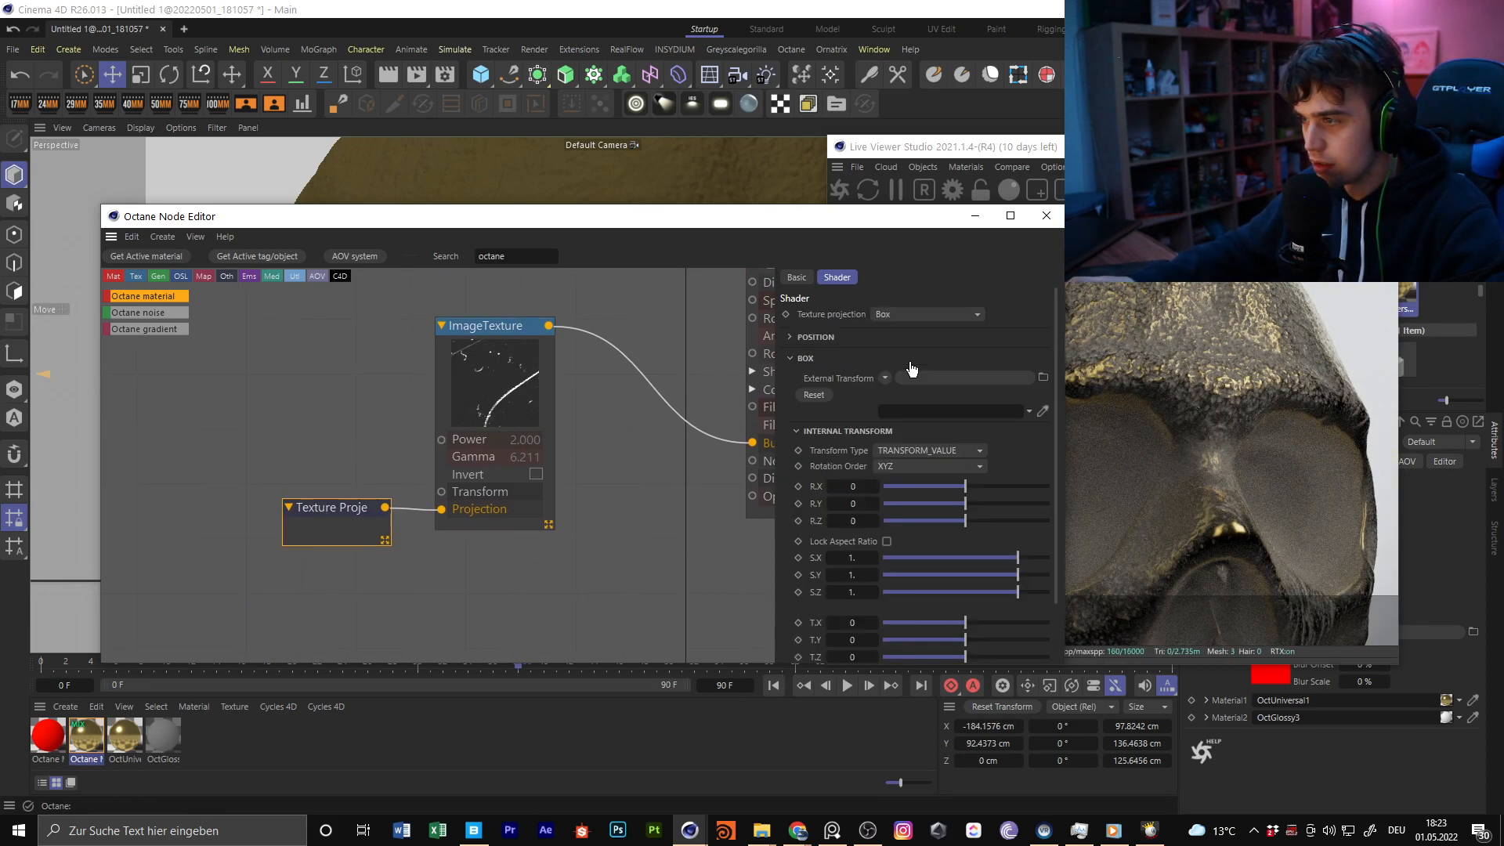
left_click(886, 542)
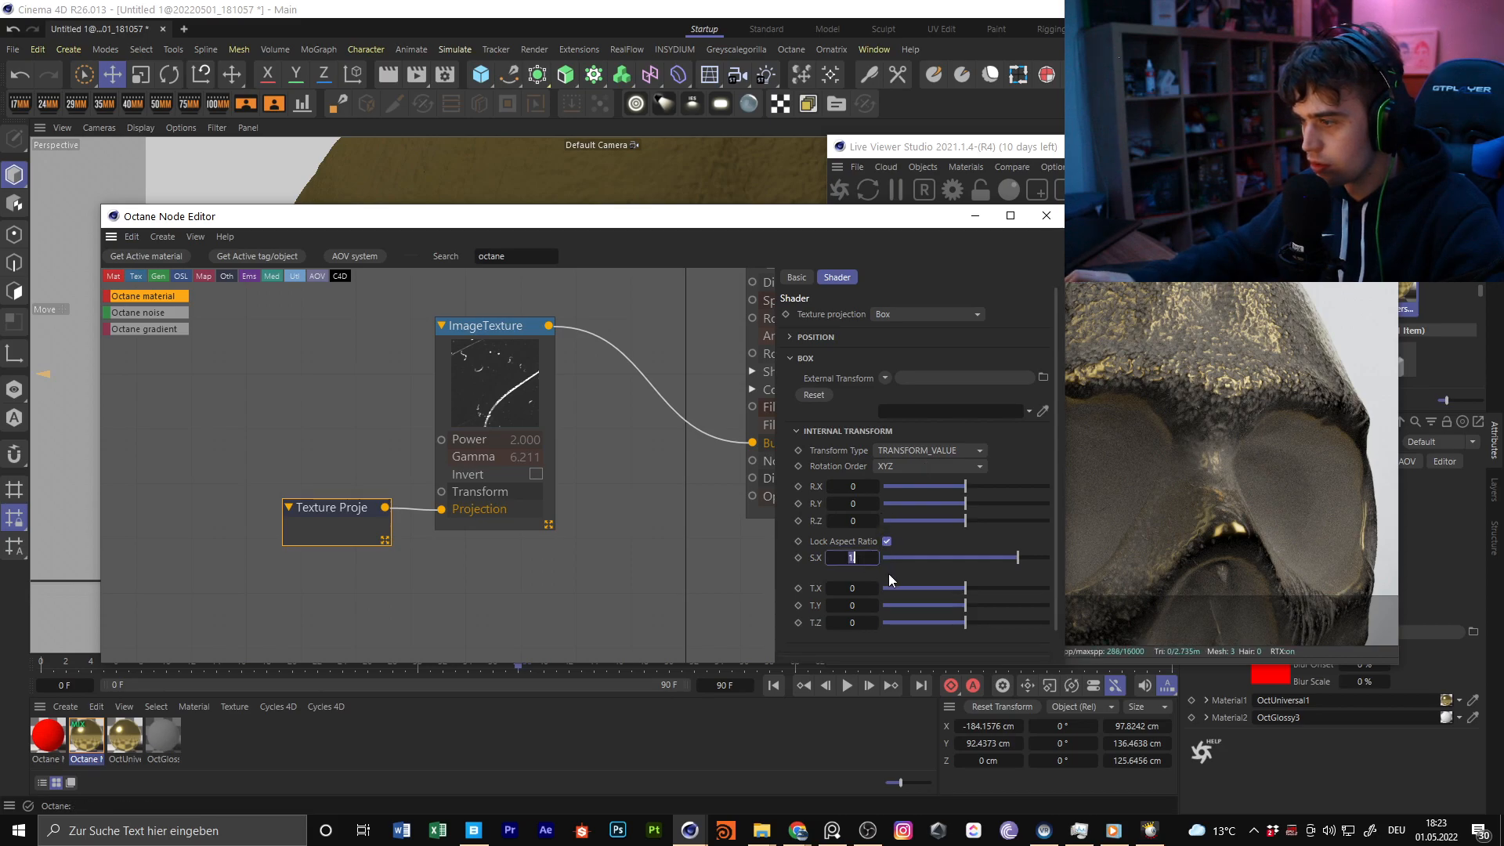
type("3.")
key("Return")
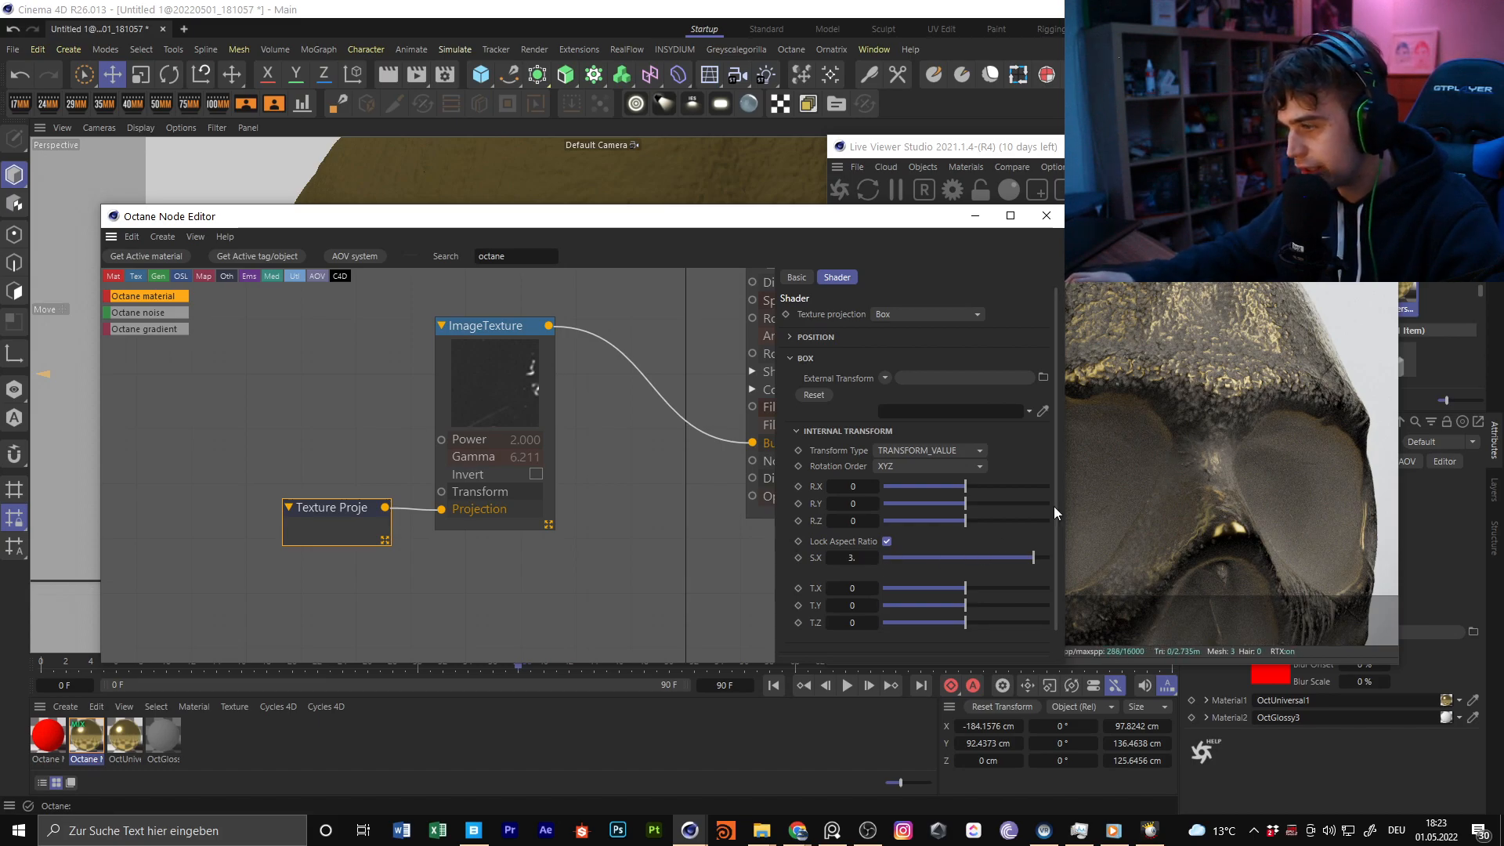
Close the Node Editor and delete the two untextured grey skulls, keeping only the gold-textured one
left_click(1047, 215)
scroll(487, 382, "down", 5)
left_click_drag(473, 393, 402, 386, "alt")
scroll(572, 352, "down", 6)
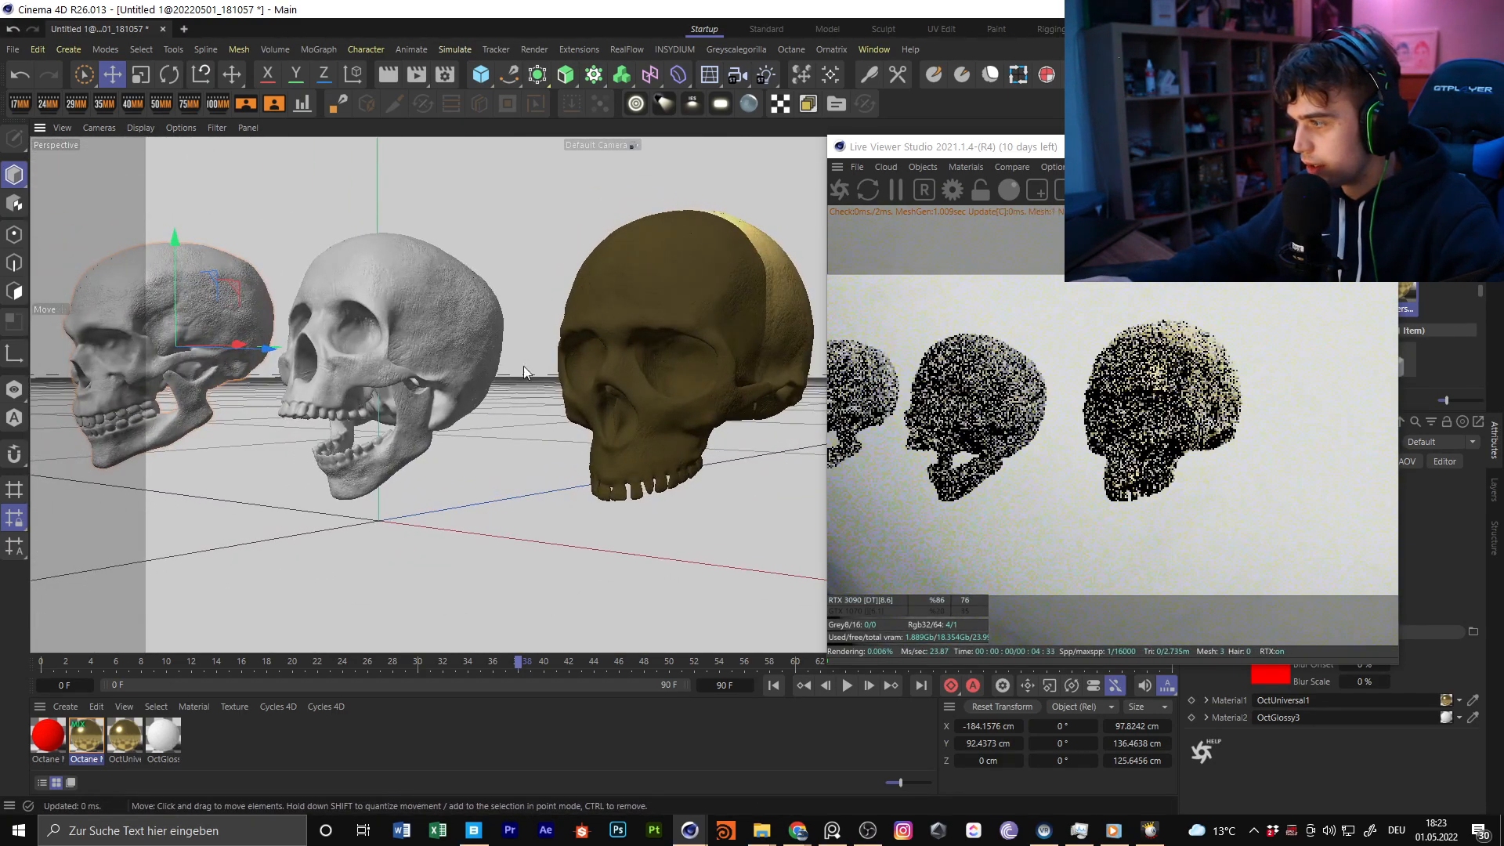
middle_click_drag(550, 348, 674, 365, "alt")
left_click(478, 347)
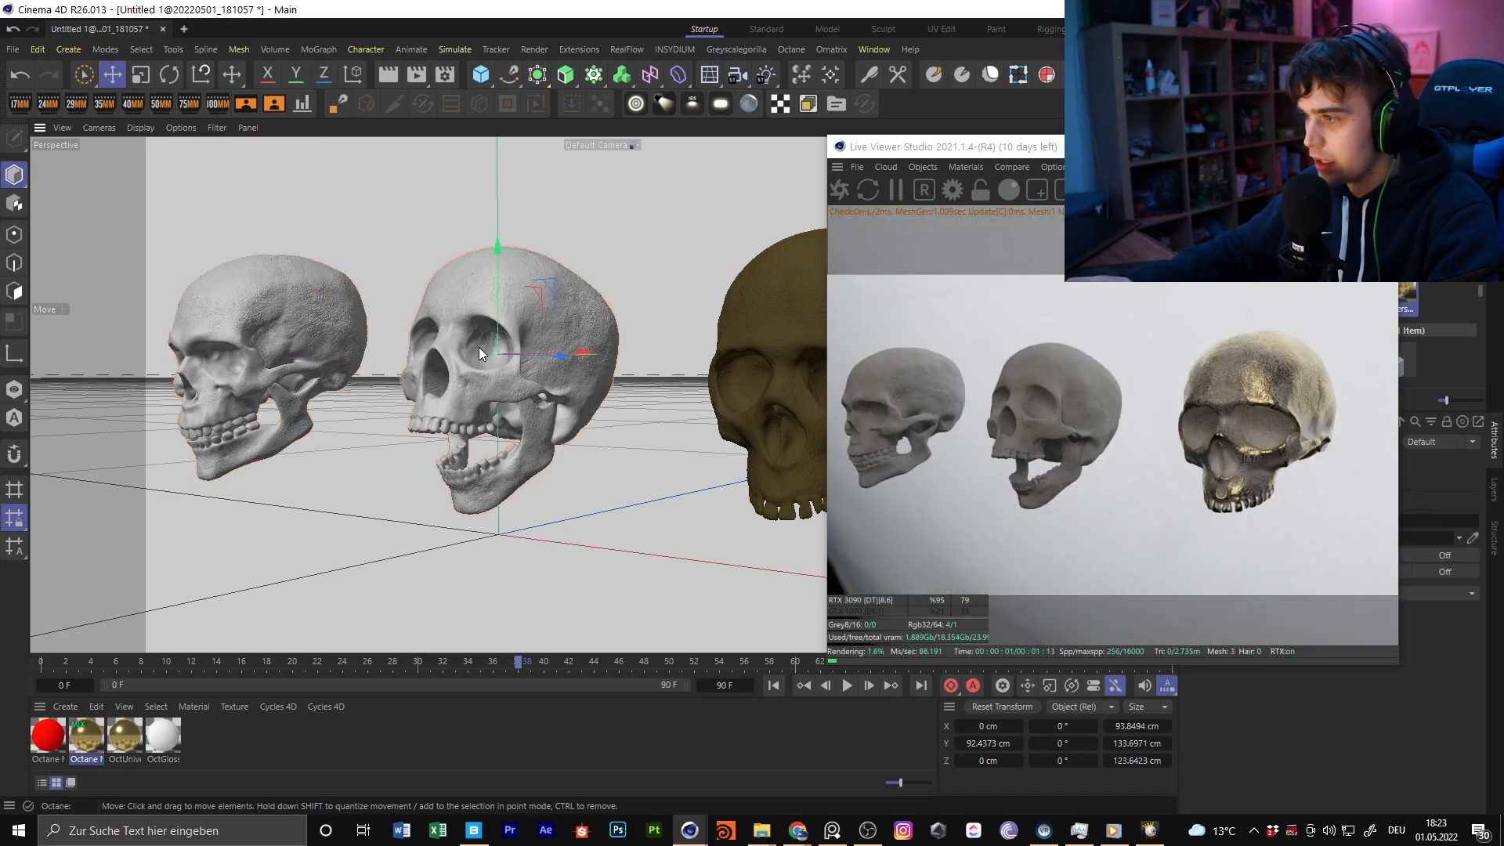
key("Delete")
left_click(340, 321)
key("Delete")
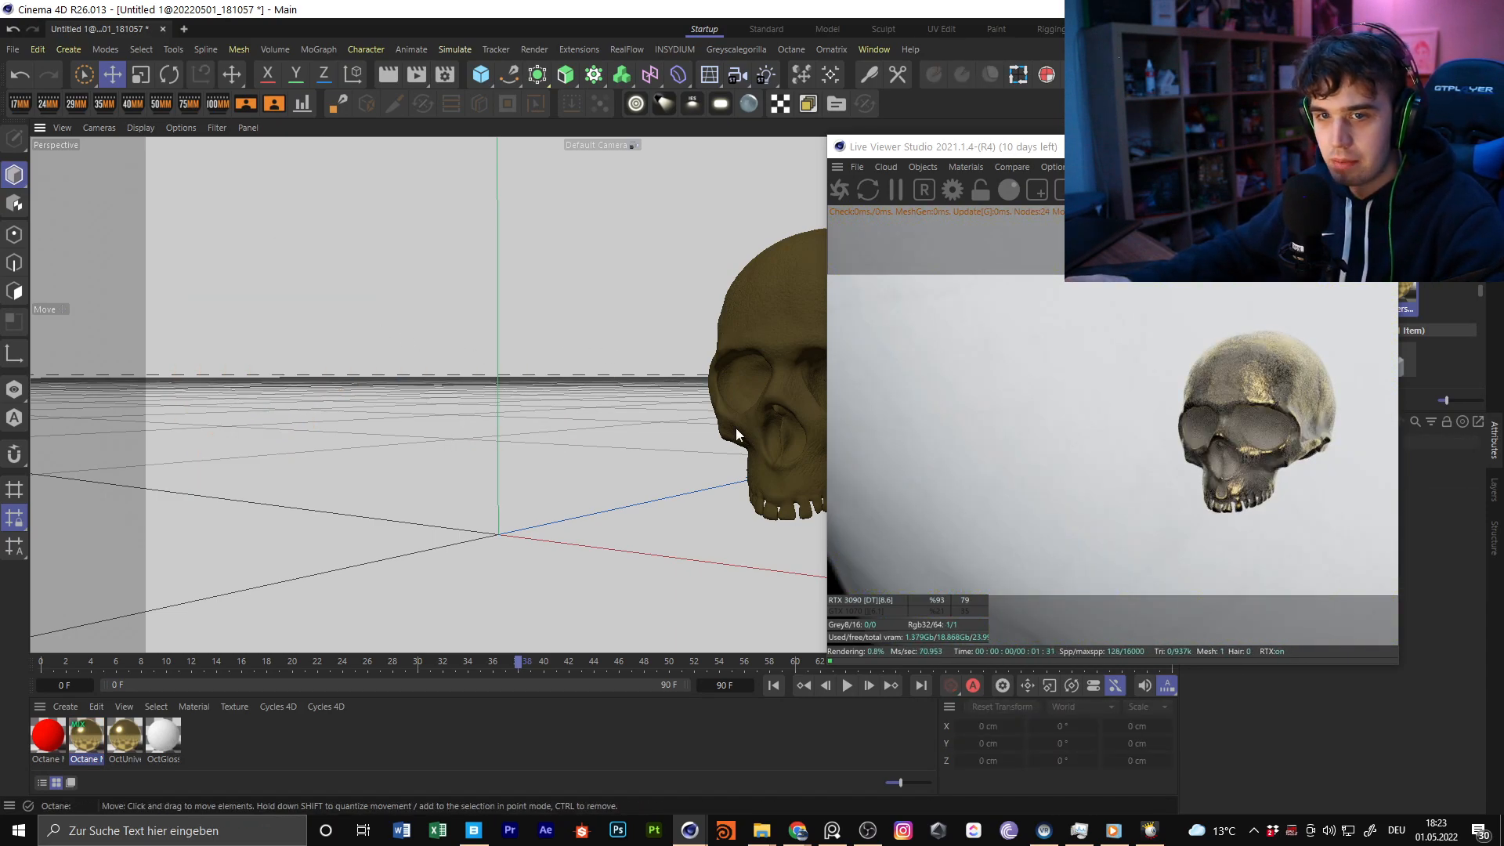
Switch to the reference board, examine the neon skull artworks and move the board away from the Cinema 4D window
left_click(832, 830)
right_click_drag(534, 385, 567, 386)
scroll(567, 385, "down", 8)
middle_click_drag(567, 384, 702, 386)
scroll(544, 391, "up", 6)
scroll(636, 365, "down", 3)
middle_click_drag(776, 347, 505, 342)
scroll(505, 347, "up", 2)
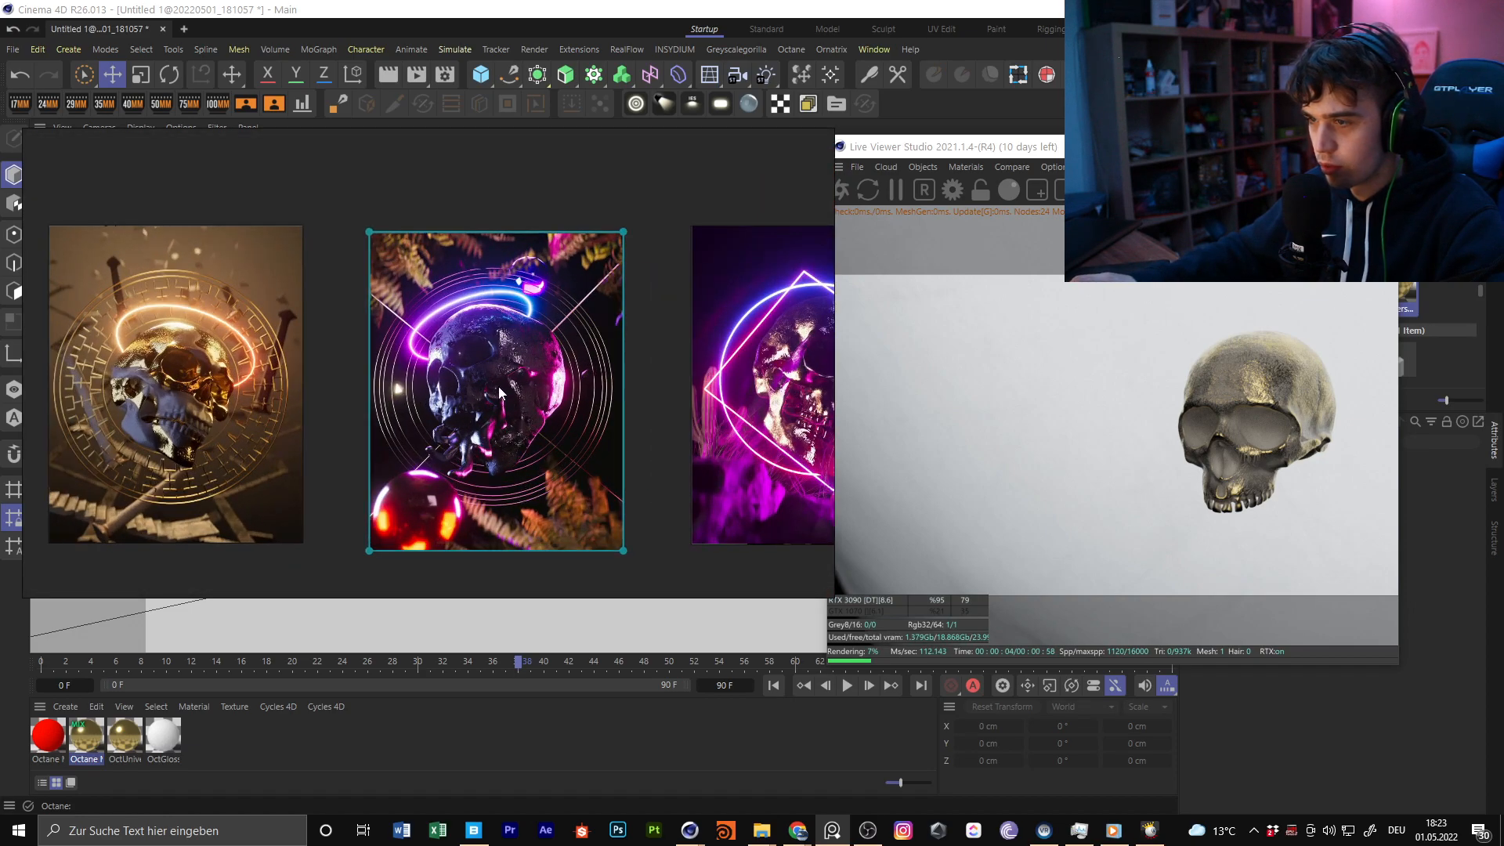
right_click_drag(720, 185, 1503, 229)
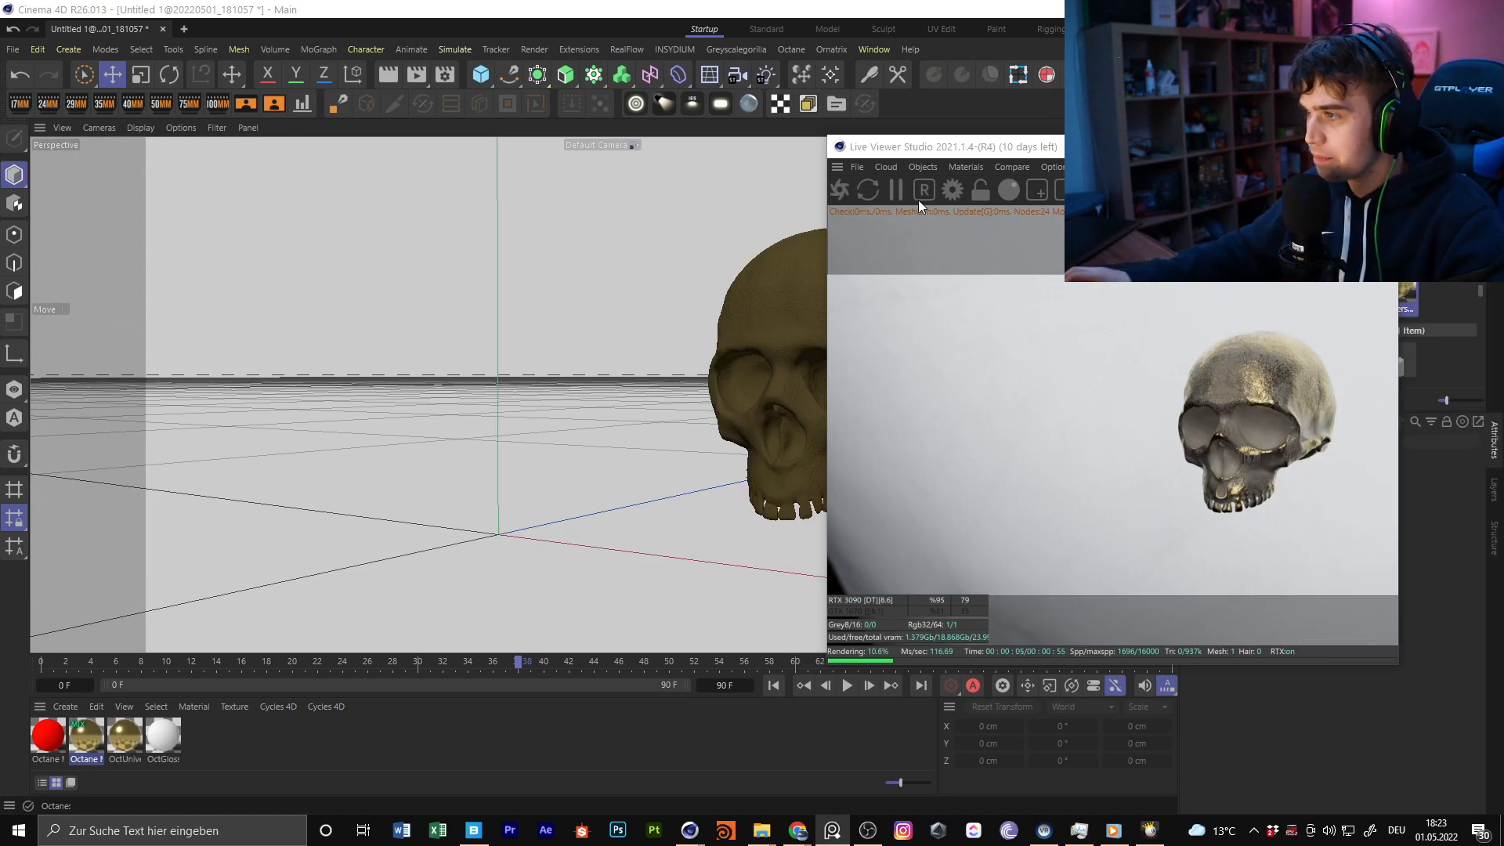
Dock the Live Viewer beside the perspective viewport and delete the existing environment object from the scene
left_click_drag(836, 167, 1086, 298)
left_click_drag(533, 268, 389, 339, "alt")
left_click(1494, 147)
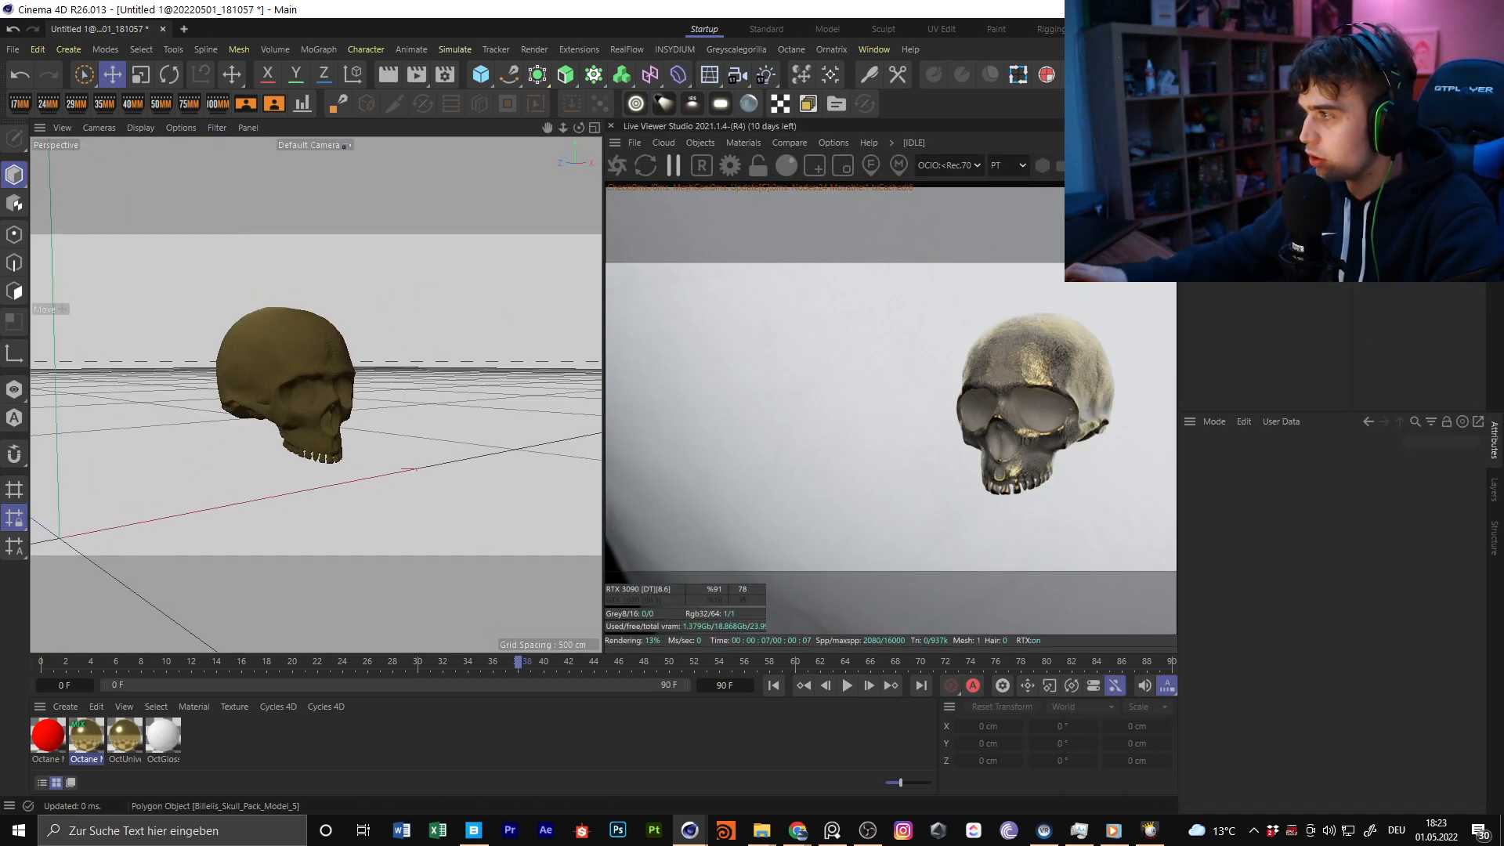
left_click(1229, 149)
key("Delete")
middle_click_drag(357, 359, 457, 423, "alt")
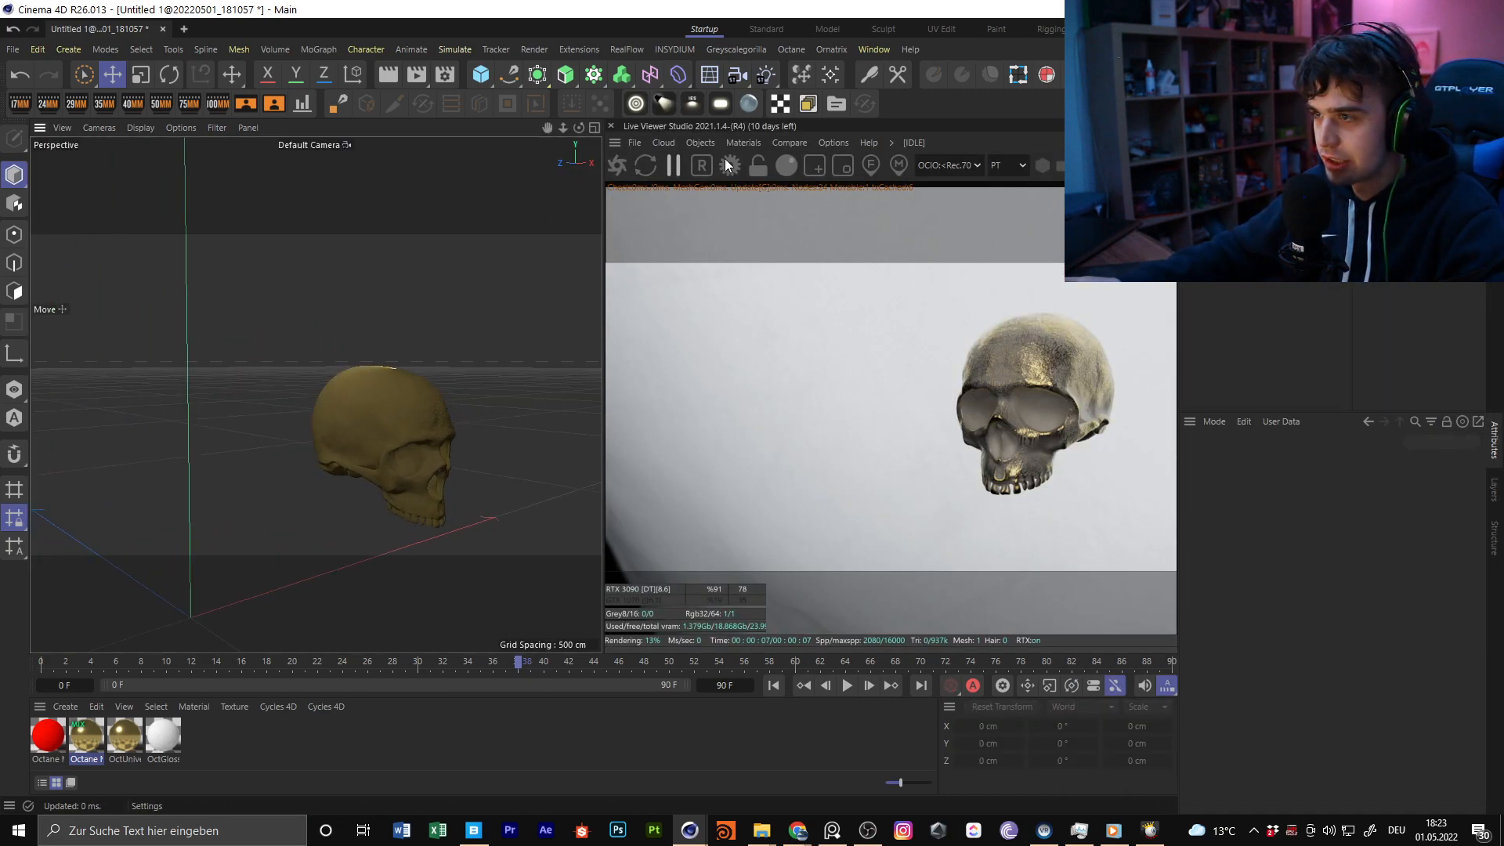
Add an Octane Arealight, raise it to about 161 cm near the skull and rotate its heading to 95°
left_click(702, 144)
mouse_move(741, 217)
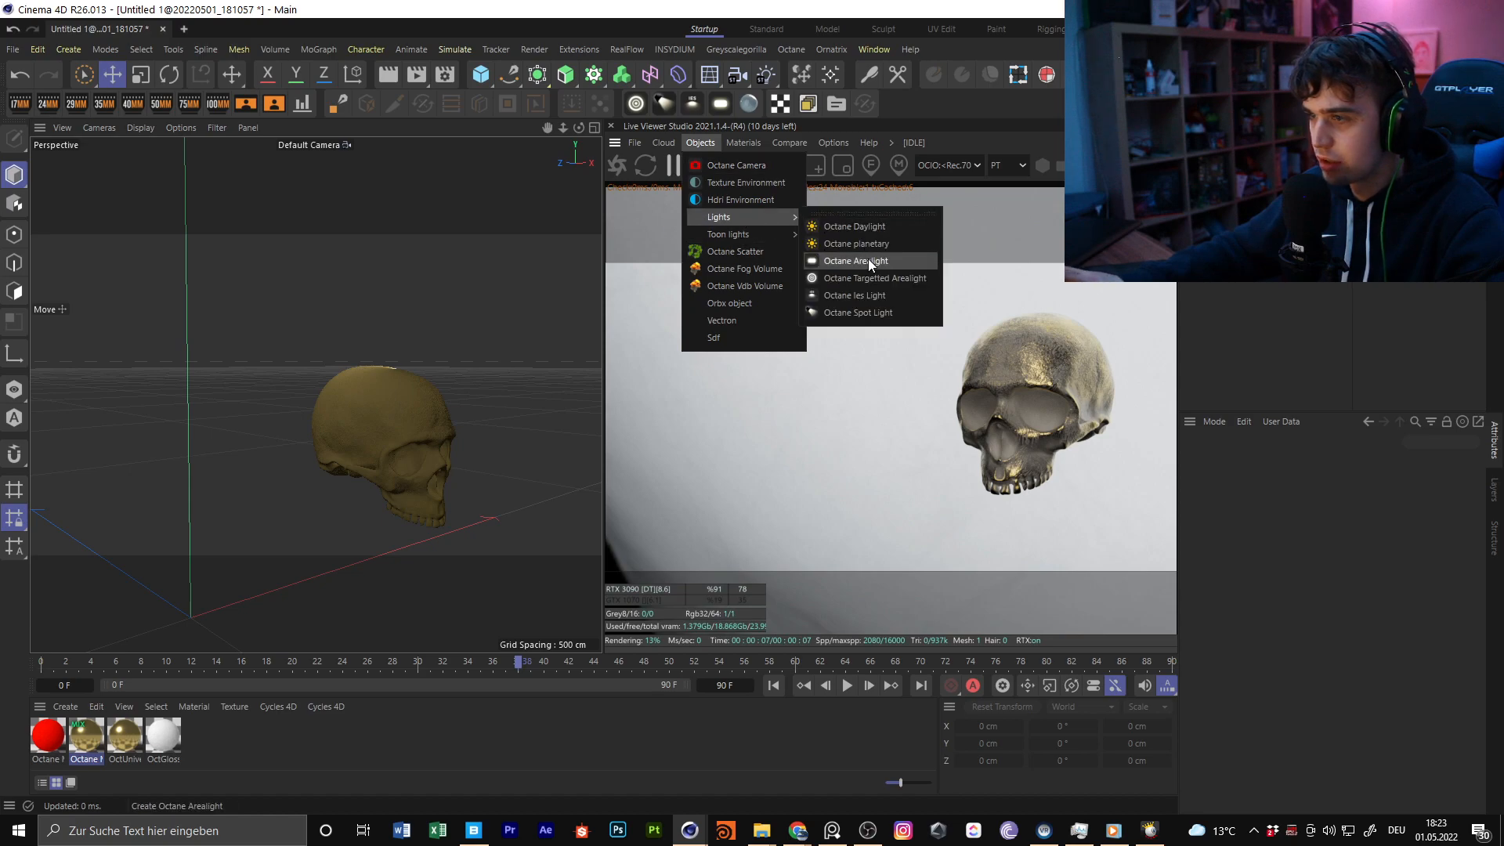
left_click(868, 258)
left_click_drag(324, 412, 513, 311, "alt")
left_click_drag(282, 428, 479, 281)
middle_click_drag(480, 280, 309, 429, "alt")
left_click_drag(309, 429, 244, 454, "alt")
left_click_drag(254, 439, 499, 349)
key("r")
key("e")
left_click_drag(310, 287, 484, 265)
left_click_drag(267, 377, 342, 319, "alt")
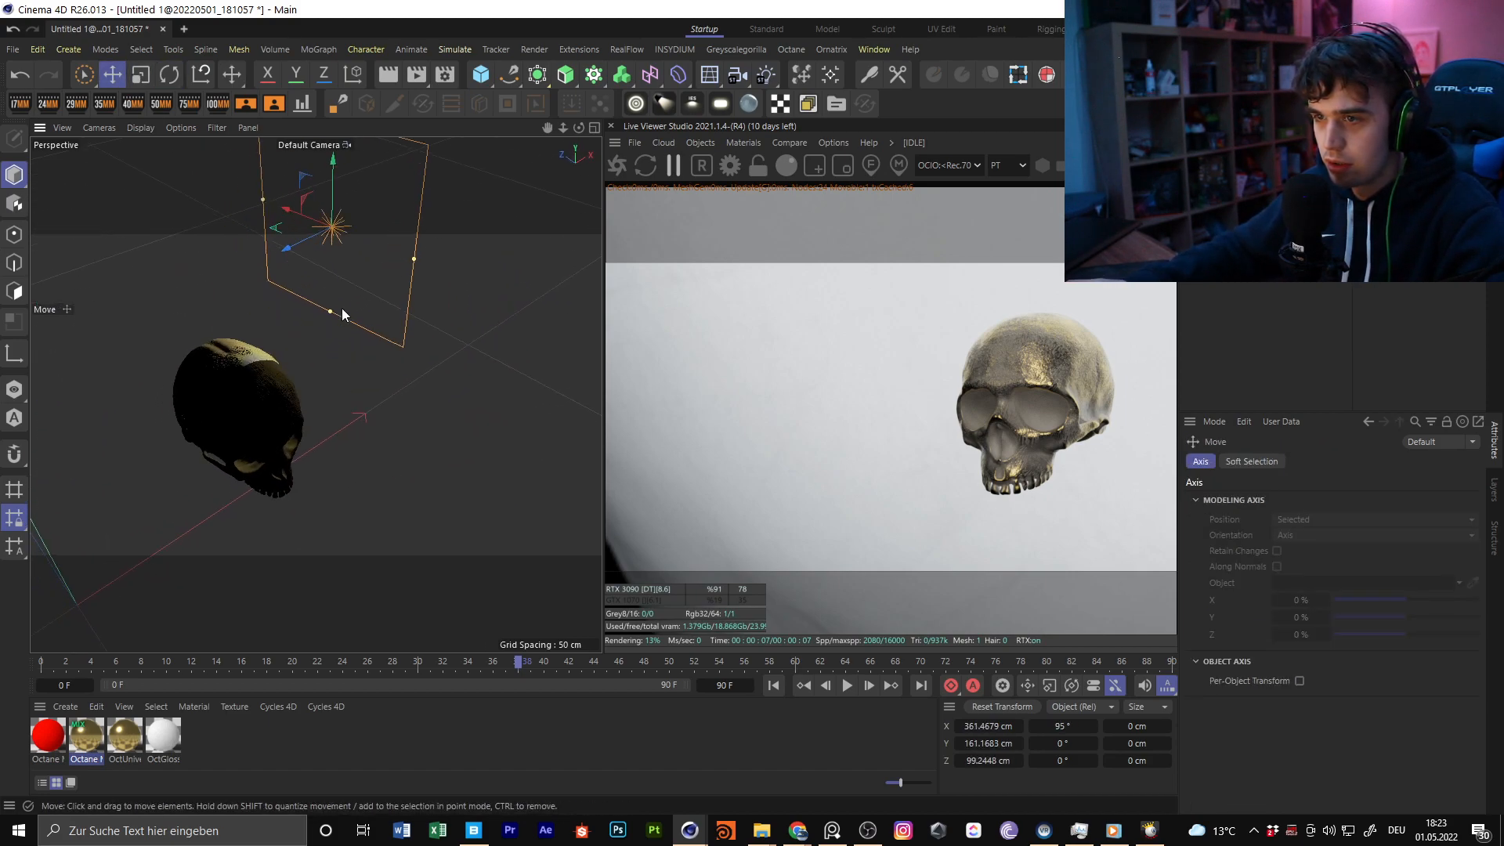
Rotate the area light's heading to 125° and move it out to about X 533 cm, Z 220 cm
key("r")
left_click_drag(339, 245, 378, 249, "shift")
left_click_drag(438, 315, 356, 429, "alt")
scroll(356, 429, "down", 3)
key("e")
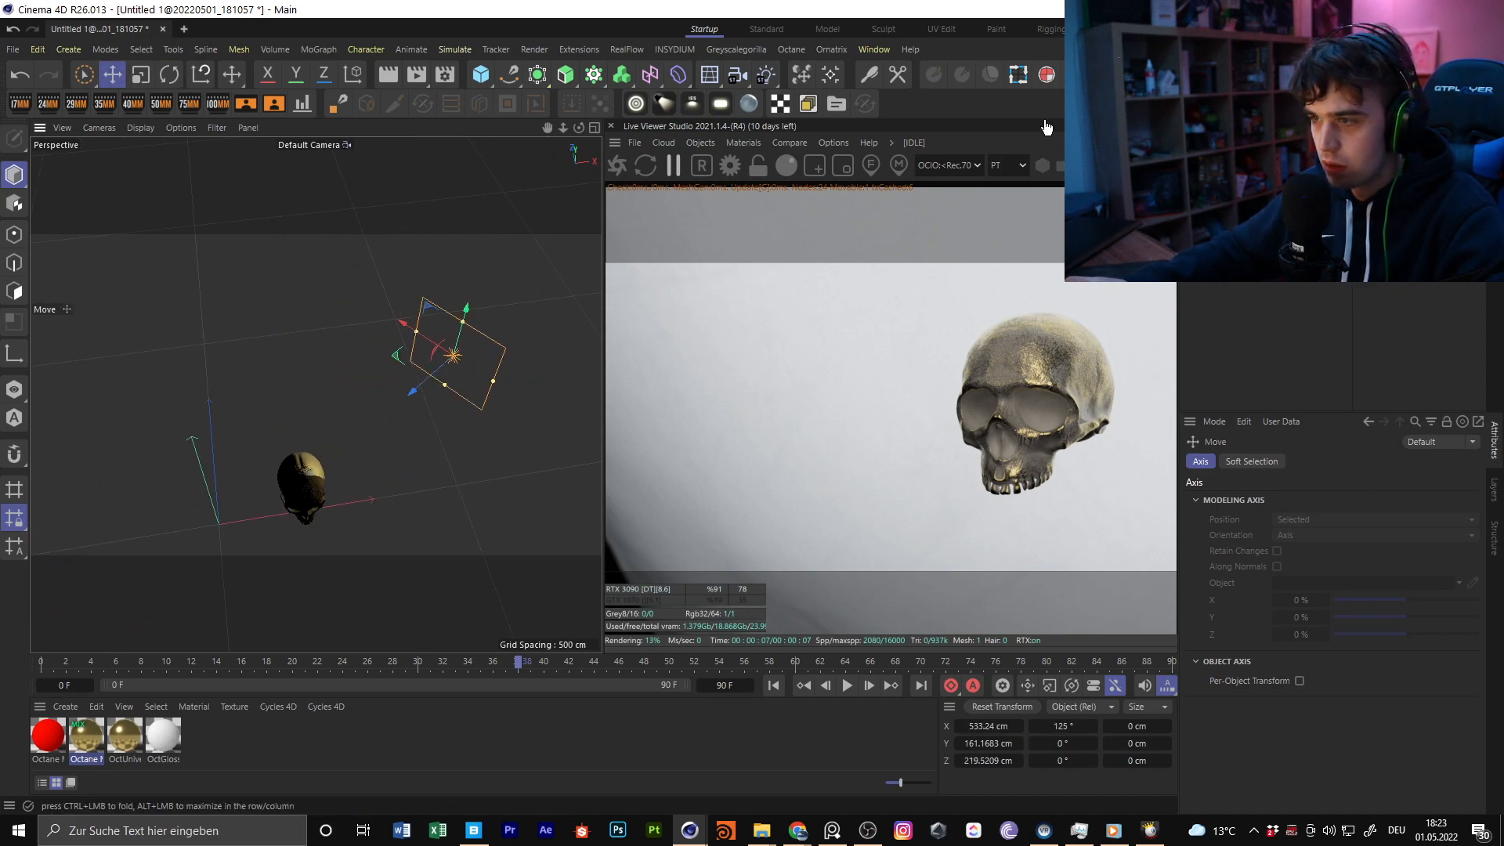
Open the area light tag's visibility settings and move the light farther out to about X 682 cm, Z 324 cm
left_click(1226, 147)
left_click(1394, 149)
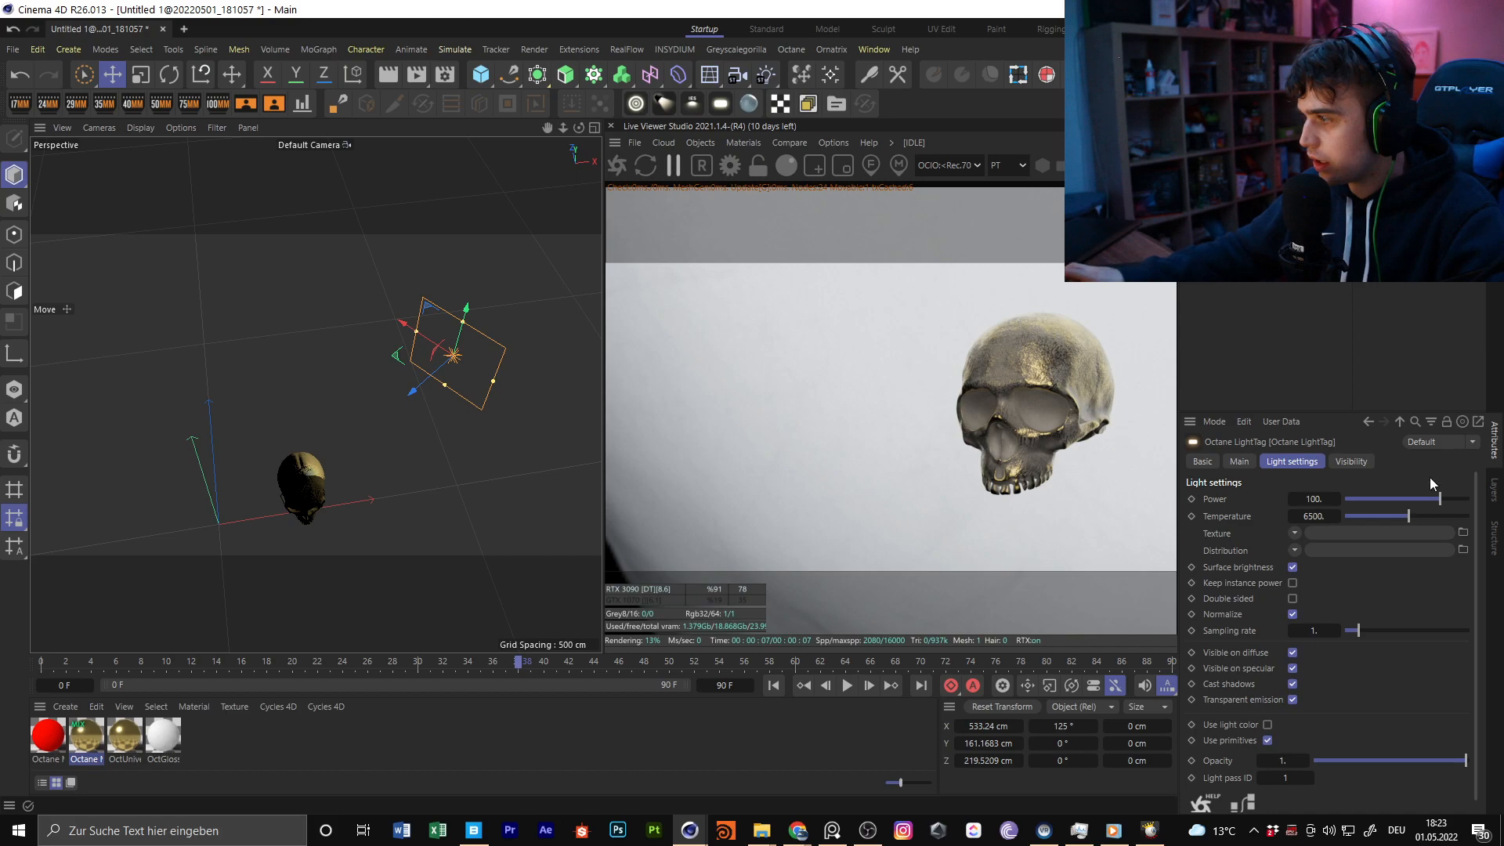
left_click(1351, 462)
left_click_drag(550, 343, 415, 380, "alt")
left_click_drag(419, 376, 547, 271, "alt")
Duplicate the area light to the skull's other side at about X -134 cm, Z -248 cm and rotate its heading to 295°
left_click(383, 371)
left_click_drag(383, 371, 489, 379, "ctrl")
key("r")
left_click_drag(579, 265, 308, 408, "alt")
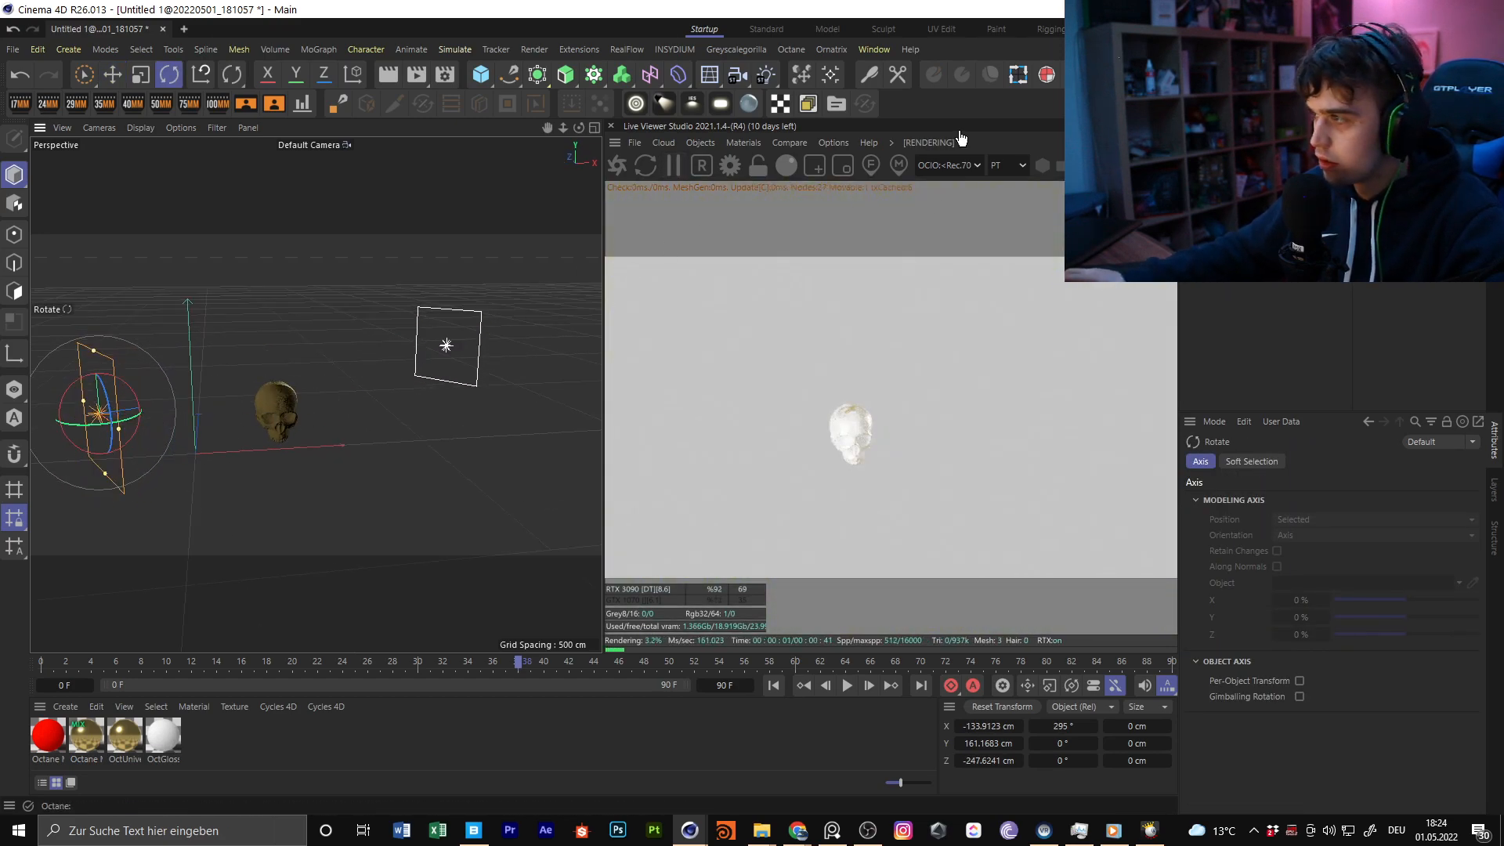
Add an Octane Hdri Environment to the scene and switch off the duplicated light OctaneLight.1
left_click(702, 145)
left_click(740, 196)
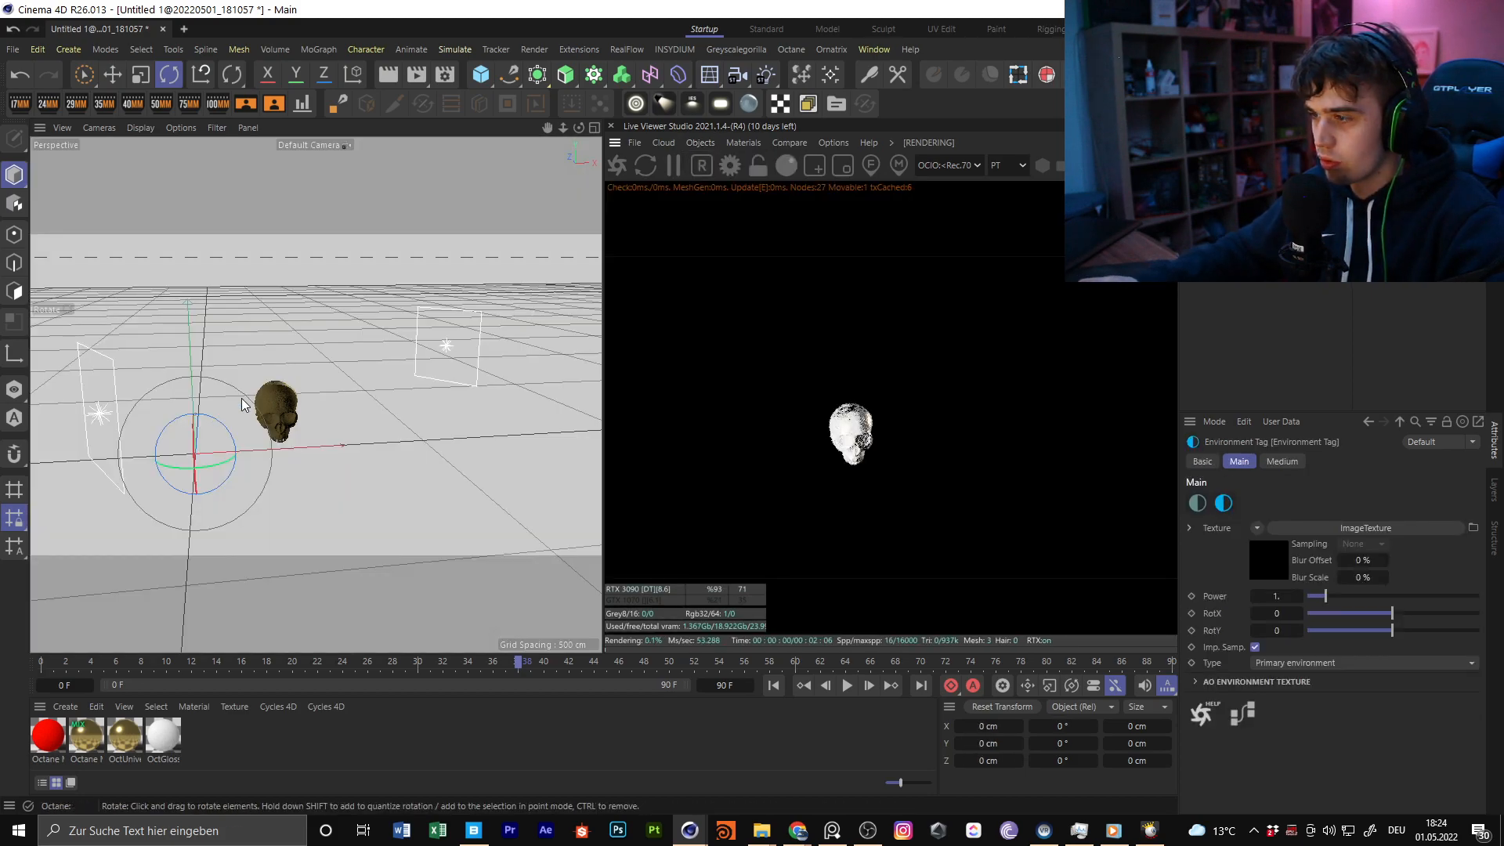
left_click(1241, 147)
left_click(1242, 161)
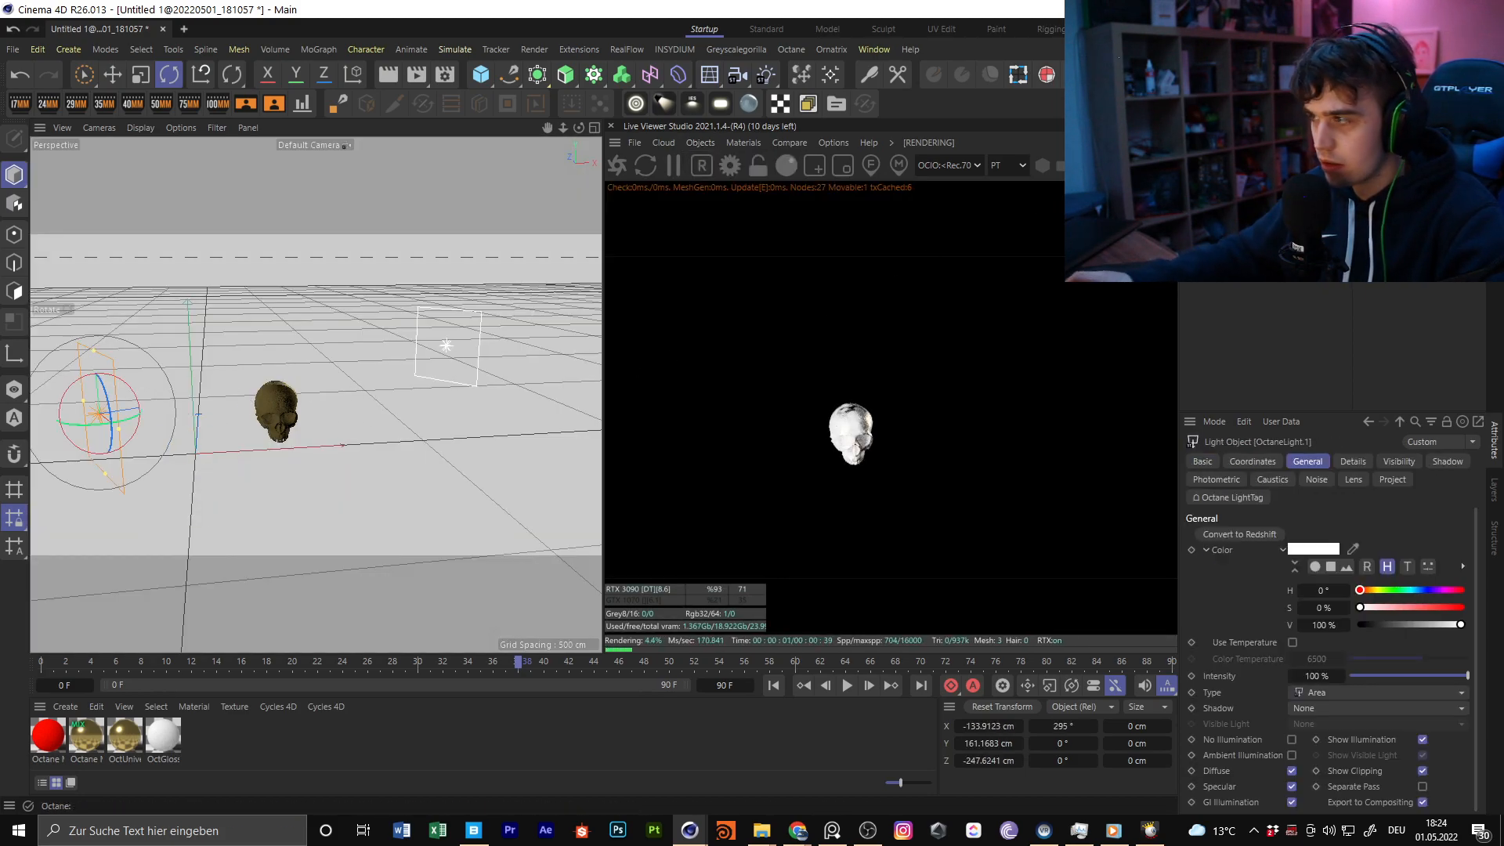
left_click(1377, 161)
left_click(1242, 176)
Undo the trial adjustment of OctaneLight and toggle both area lights, leaving only OctaneLight enabled
left_click_drag(344, 391, 468, 325, "alt")
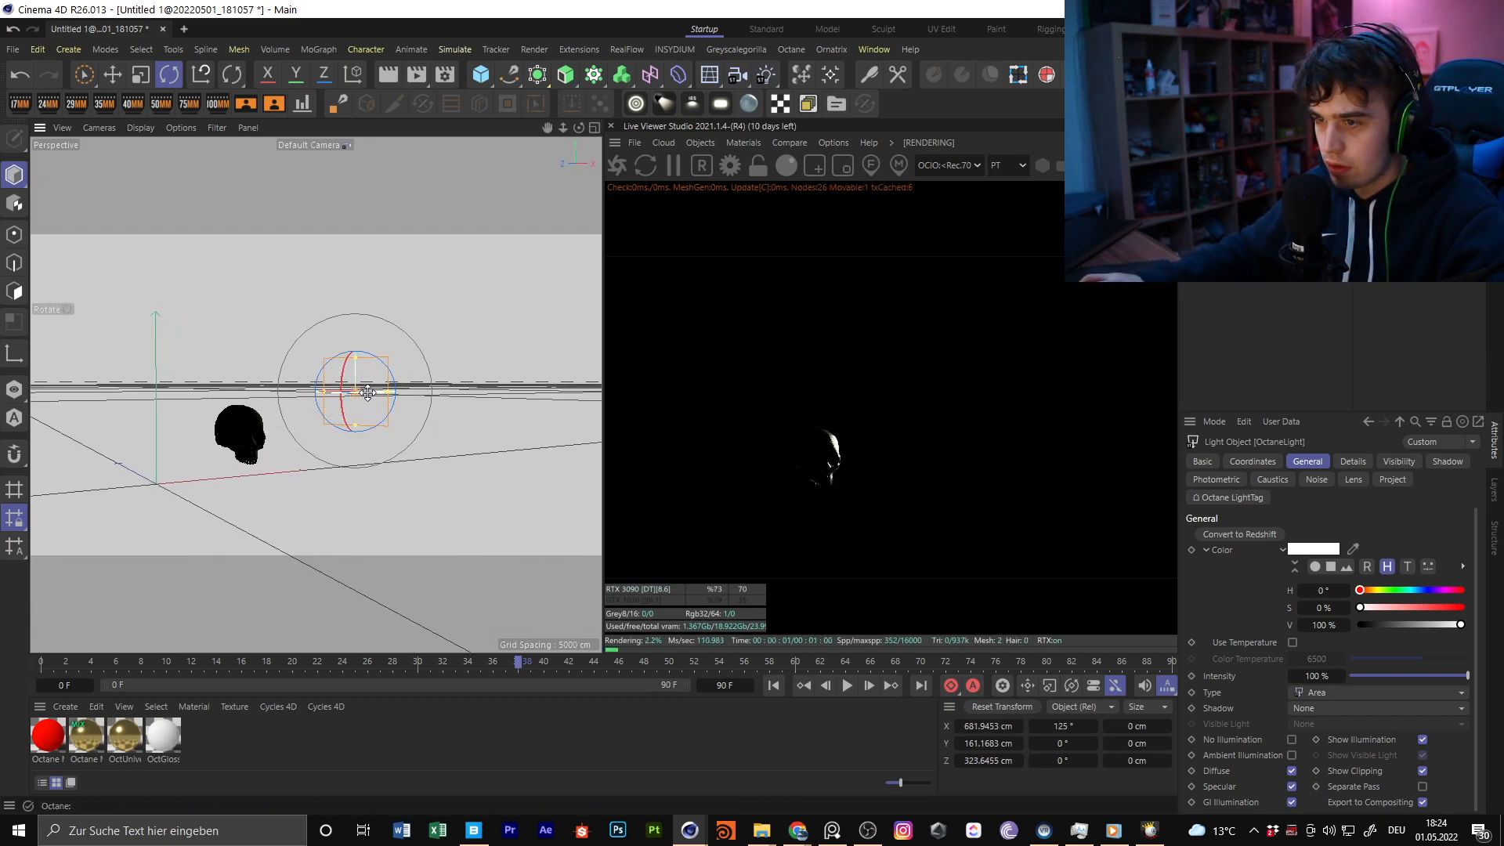
left_click_drag(361, 375, 314, 381)
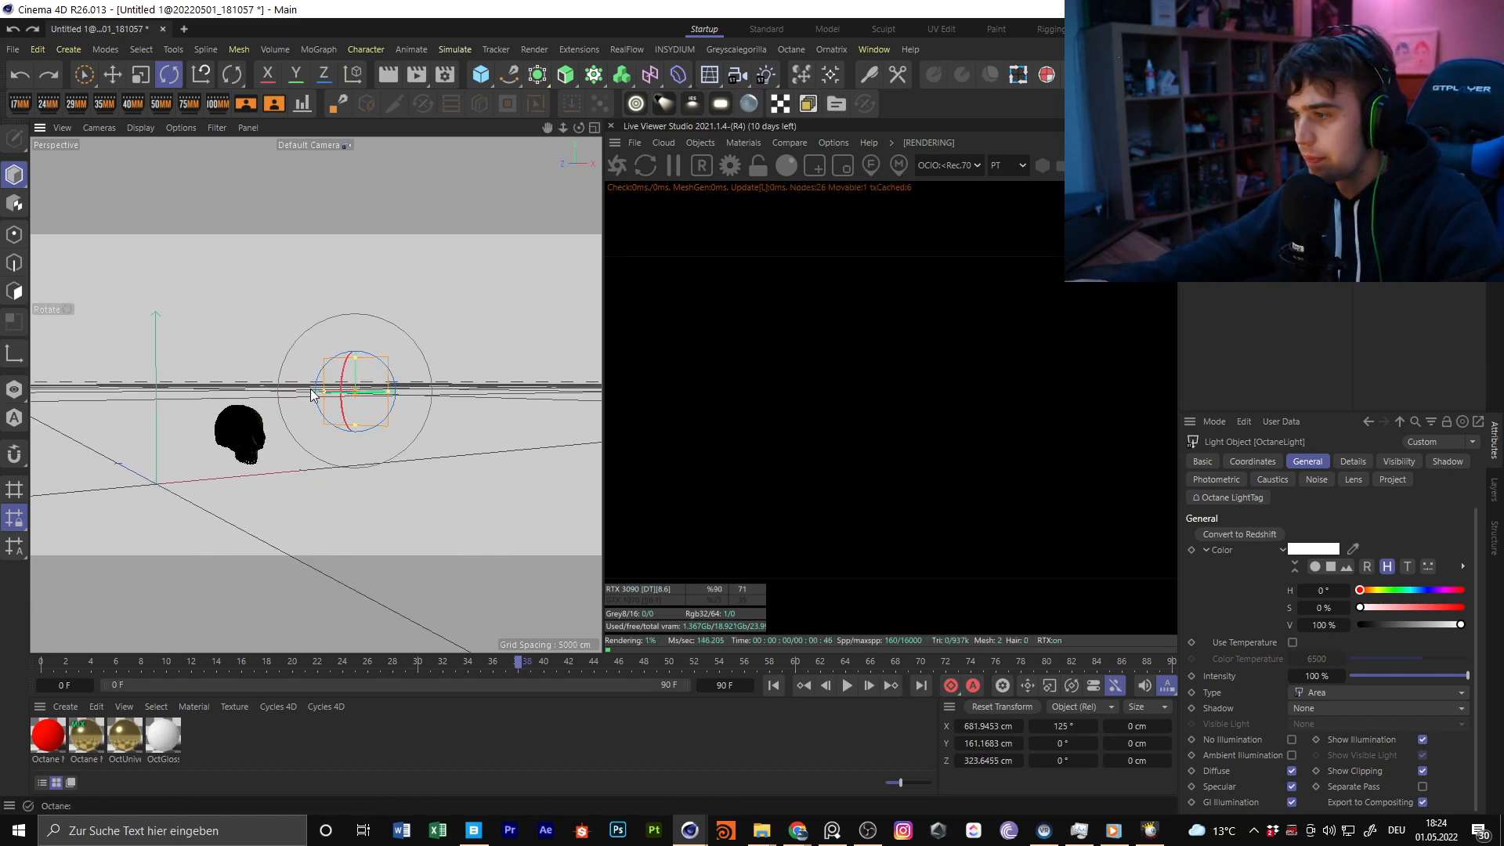
left_click(22, 76)
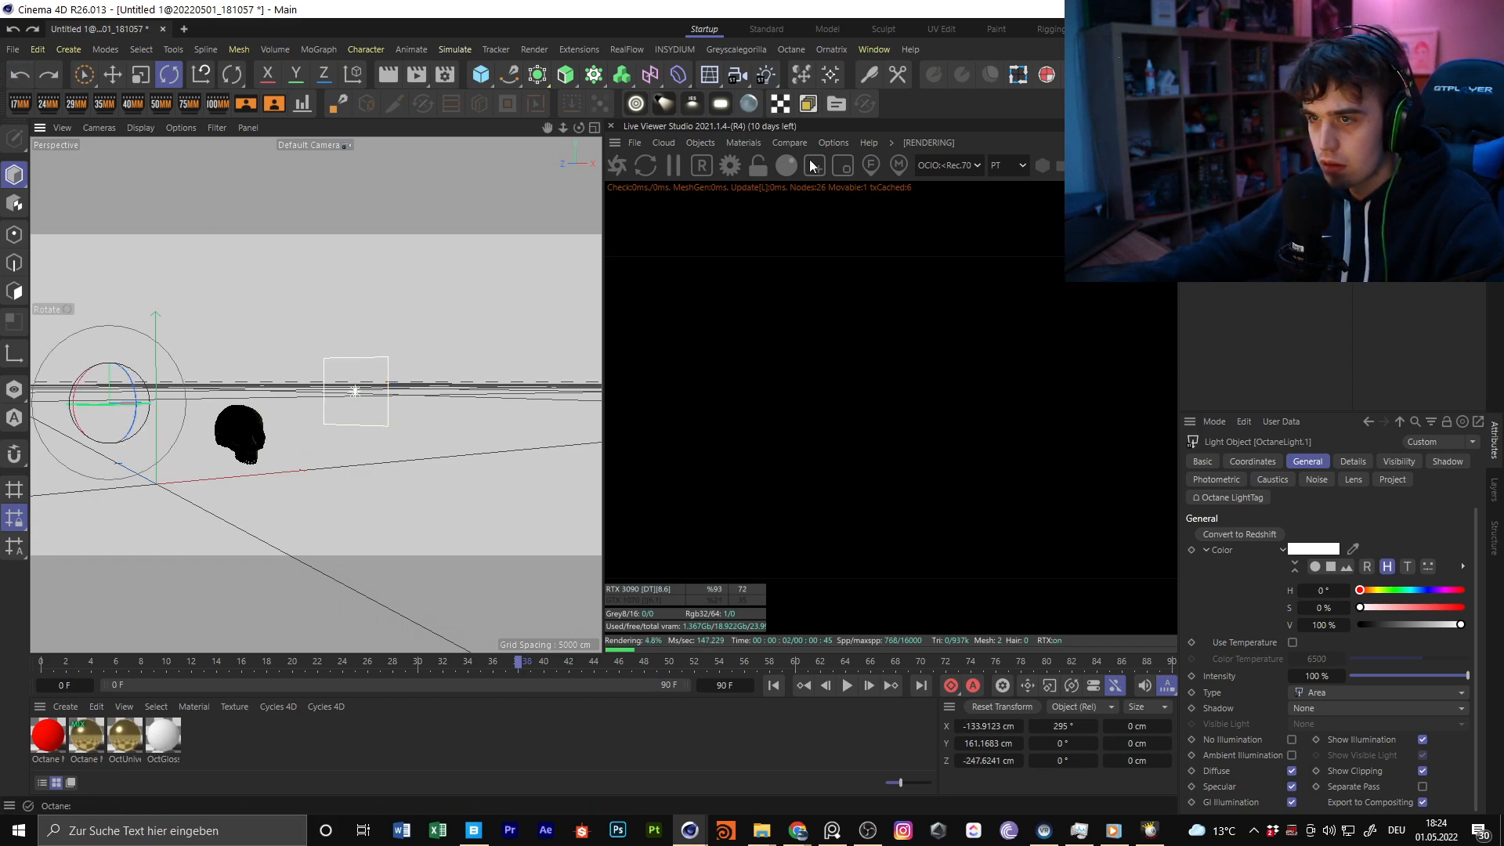
left_click(1378, 145)
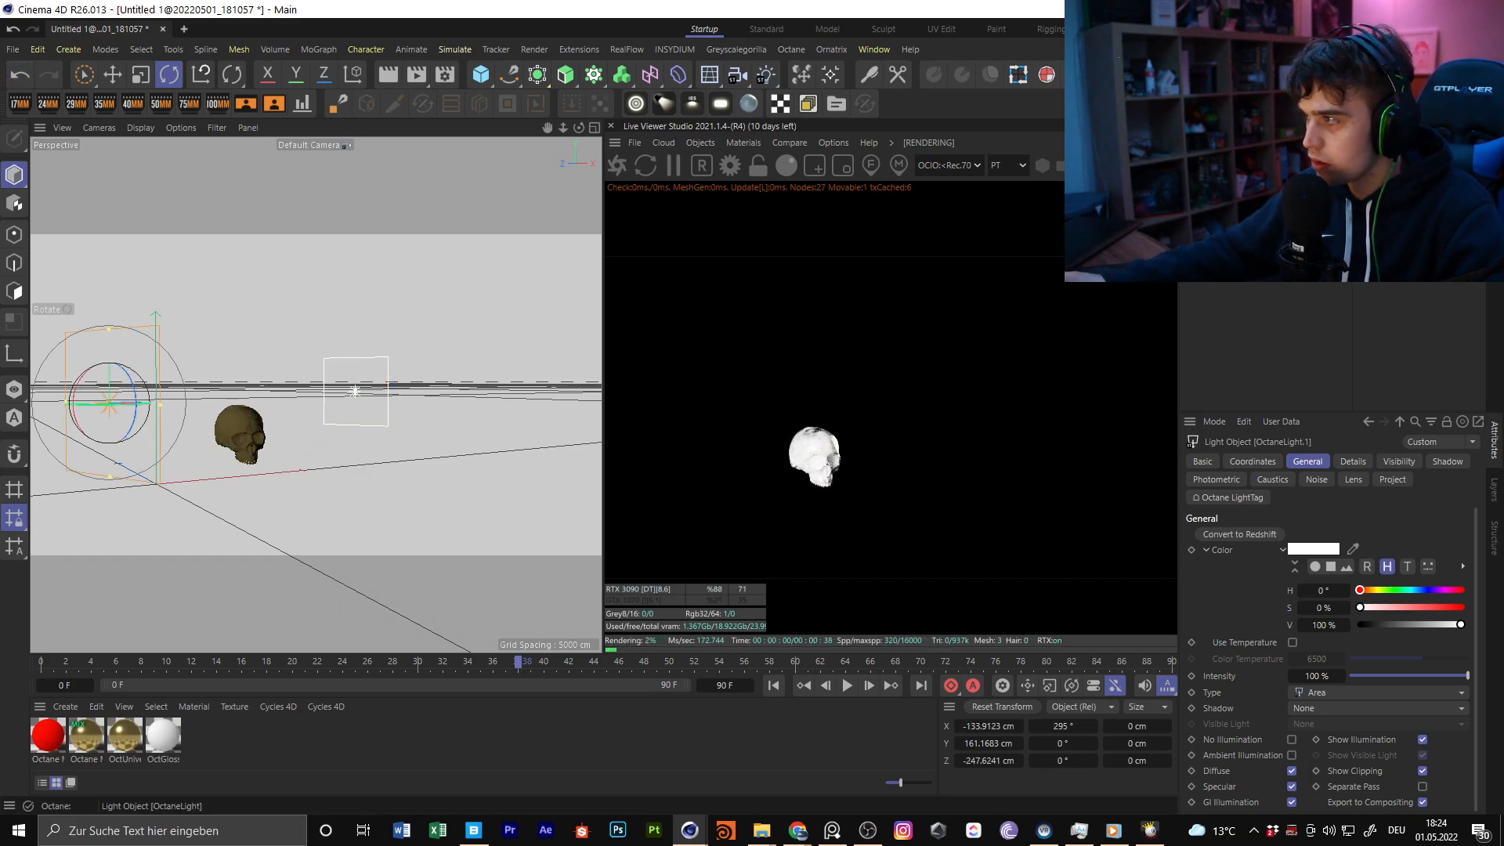
left_click(1378, 145)
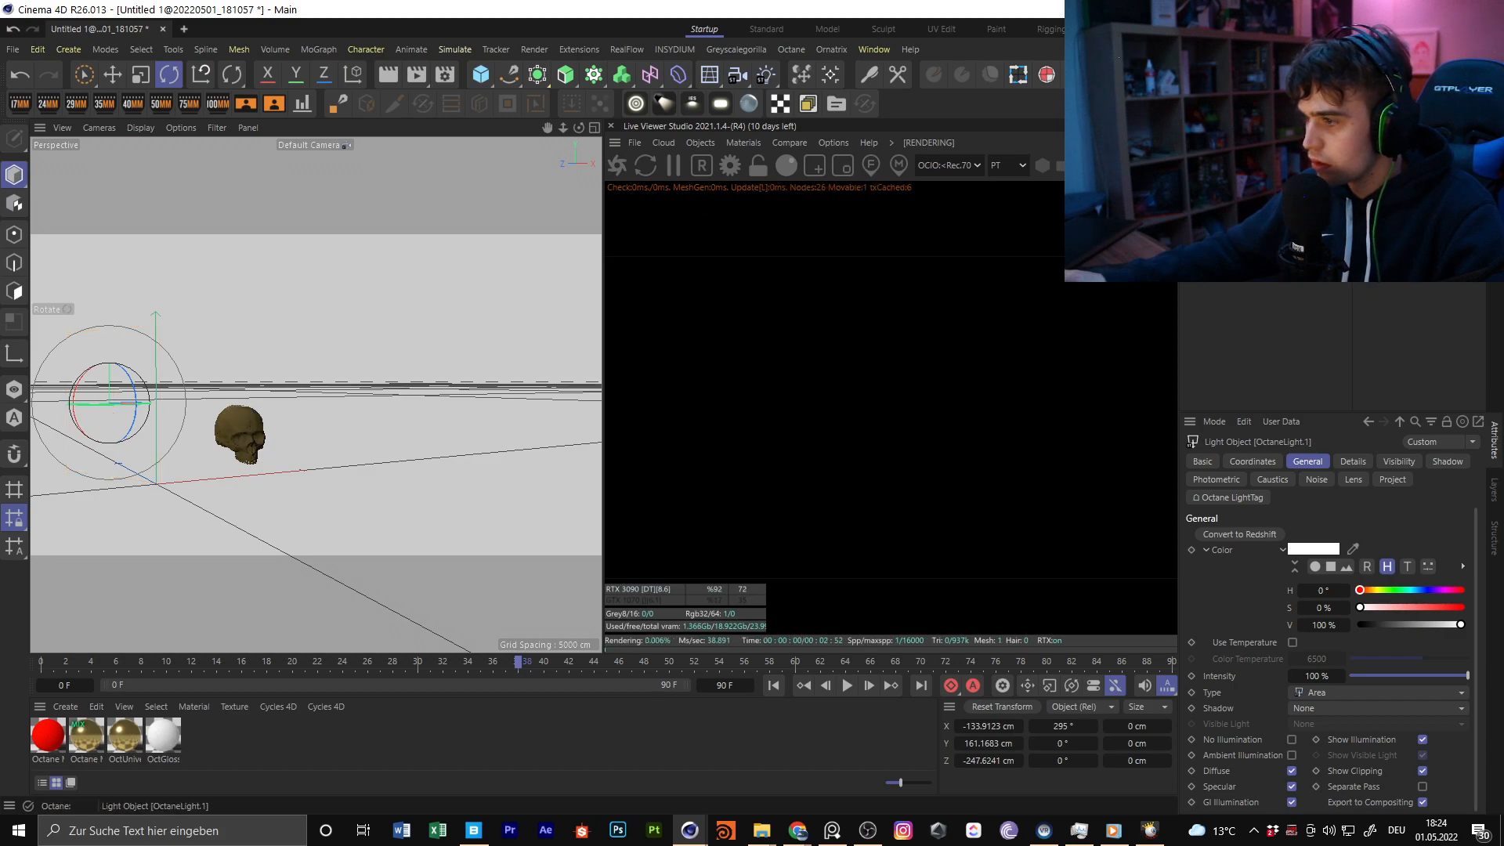
left_click(1379, 160)
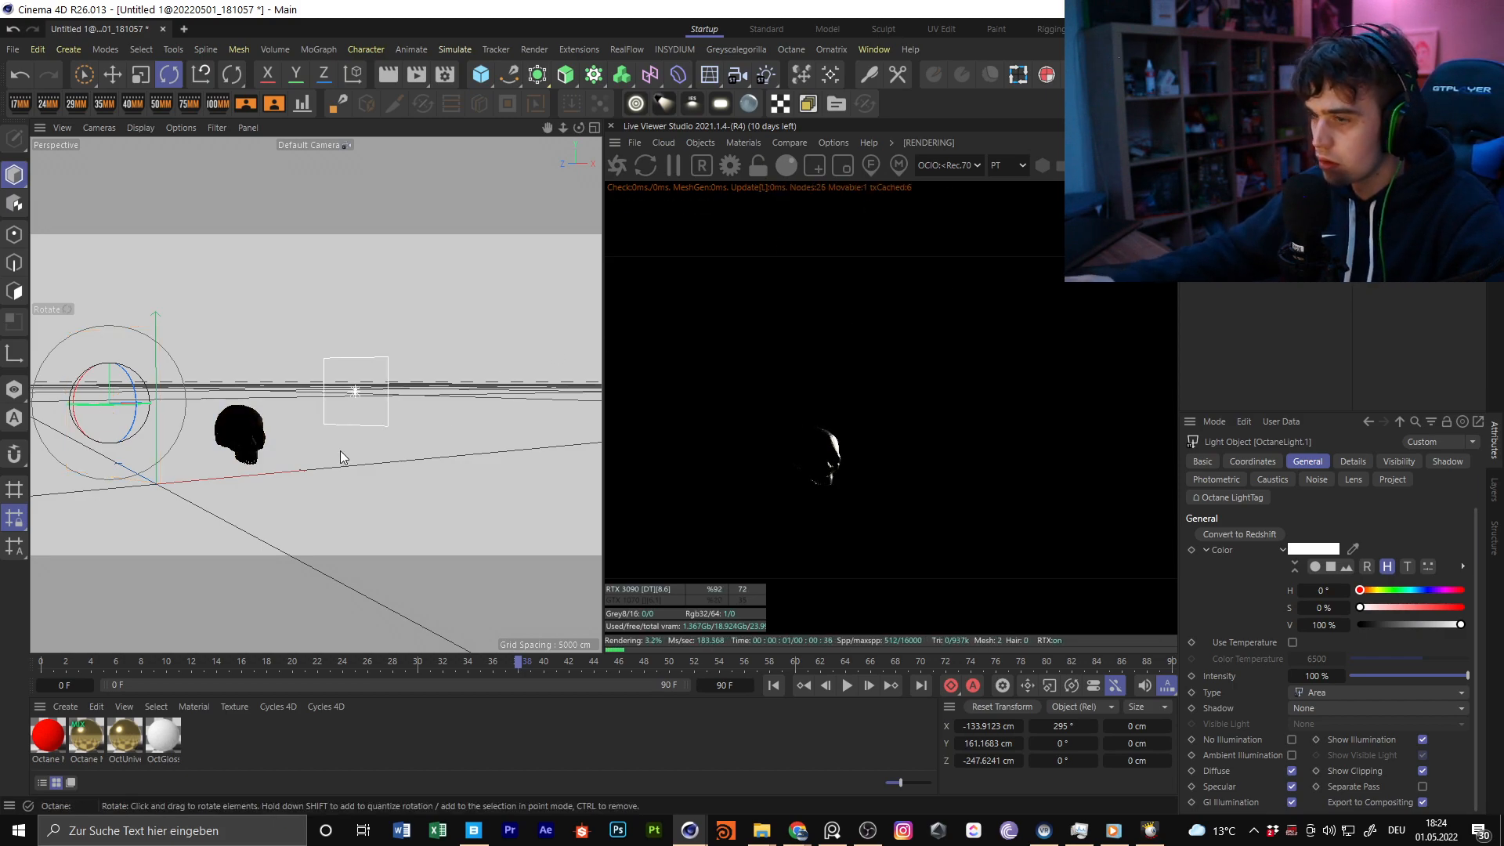
Bring the skull closer in the view and set the render output size to 1080 x 1350 pixels
middle_click_drag(343, 451, 401, 398, "alt")
scroll(288, 371, "up", 5)
left_click_drag(323, 409, 317, 401, "alt")
scroll(337, 382, "up", 5)
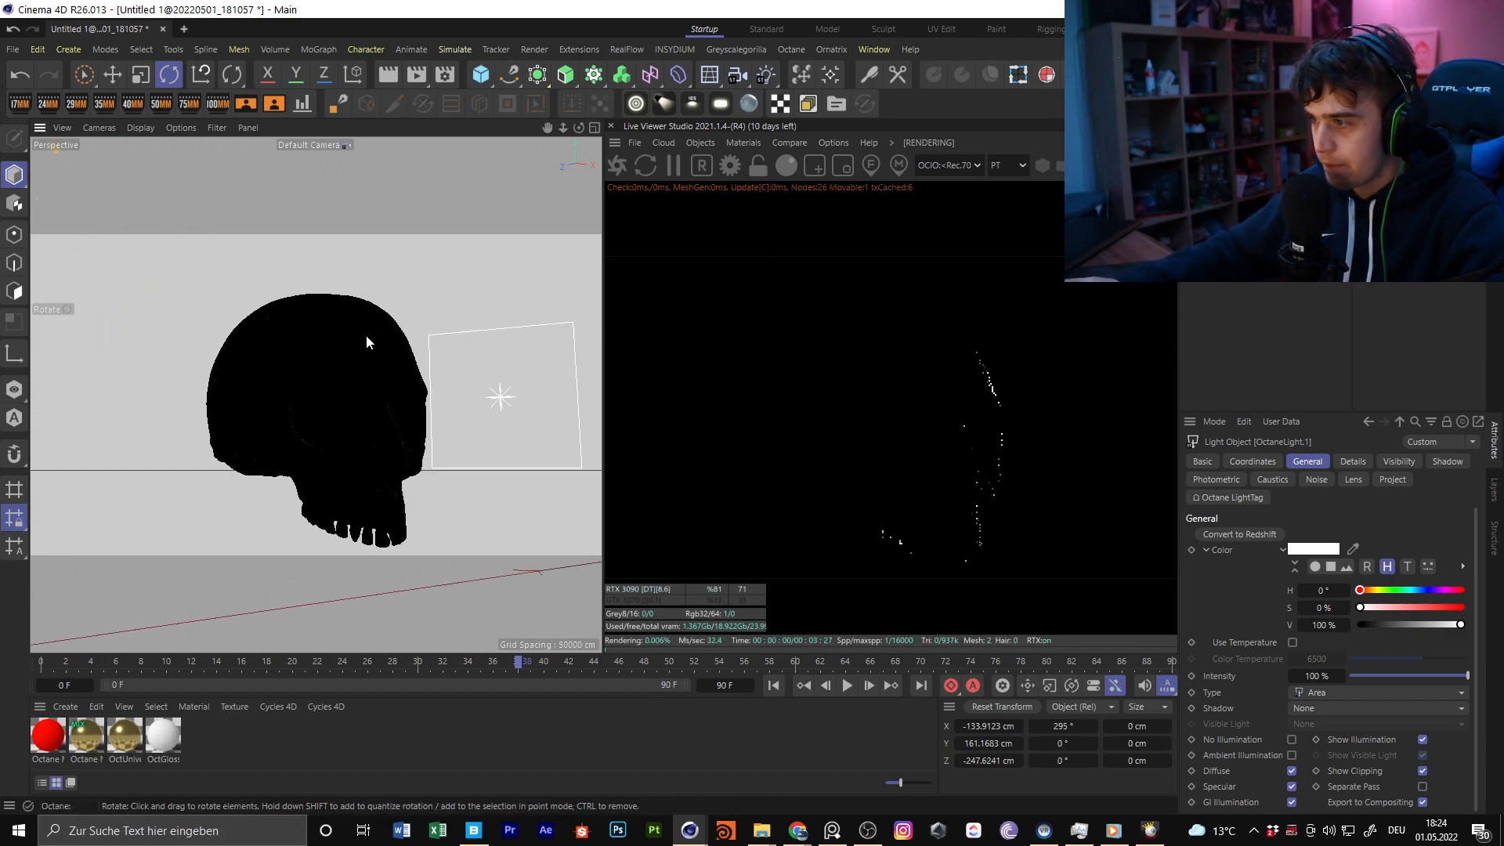
left_click(451, 75)
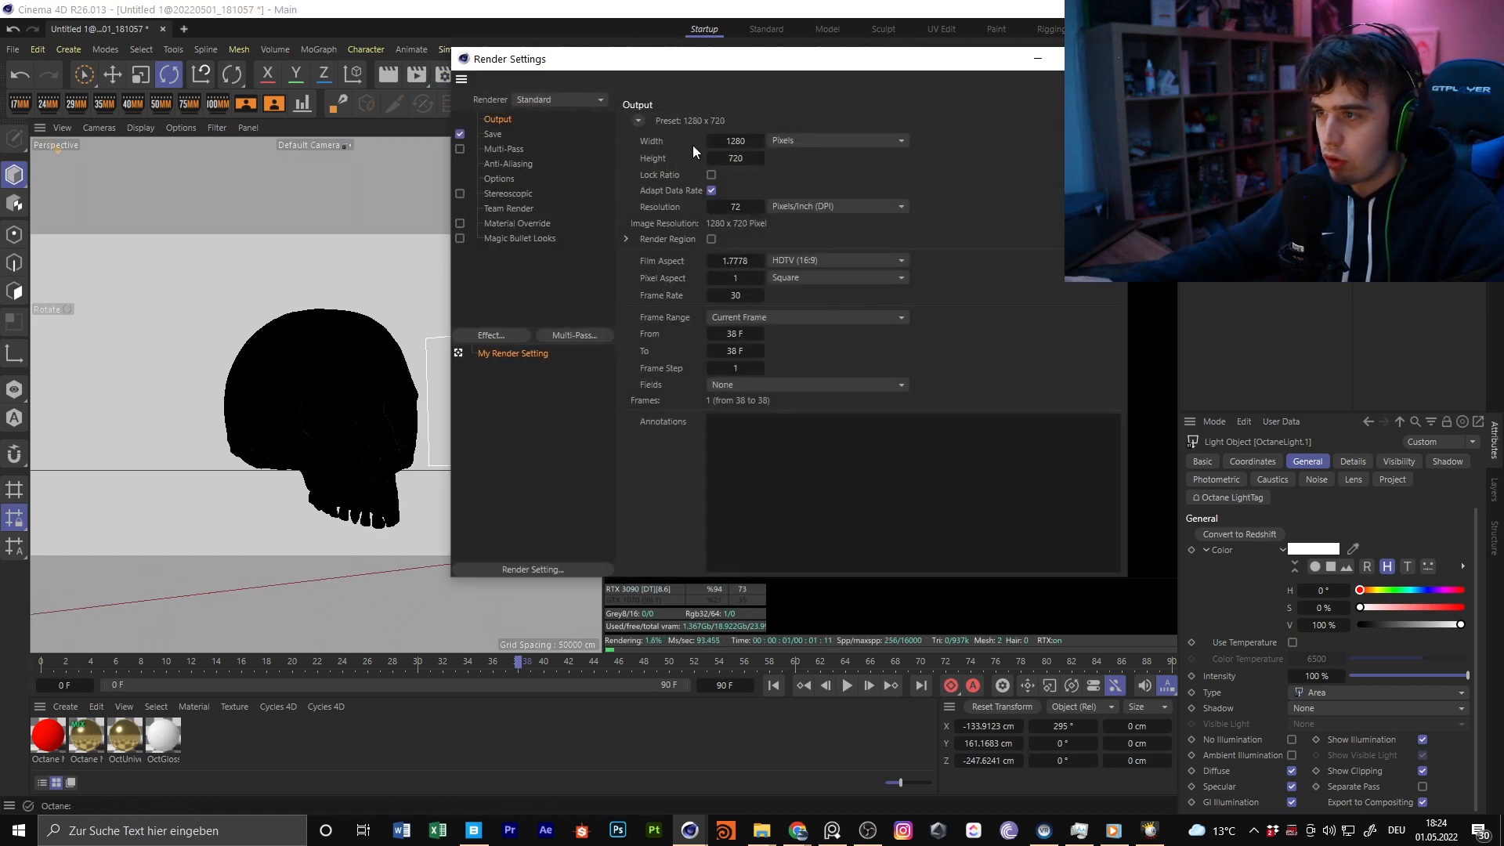
key("BackSpace")
type("1080")
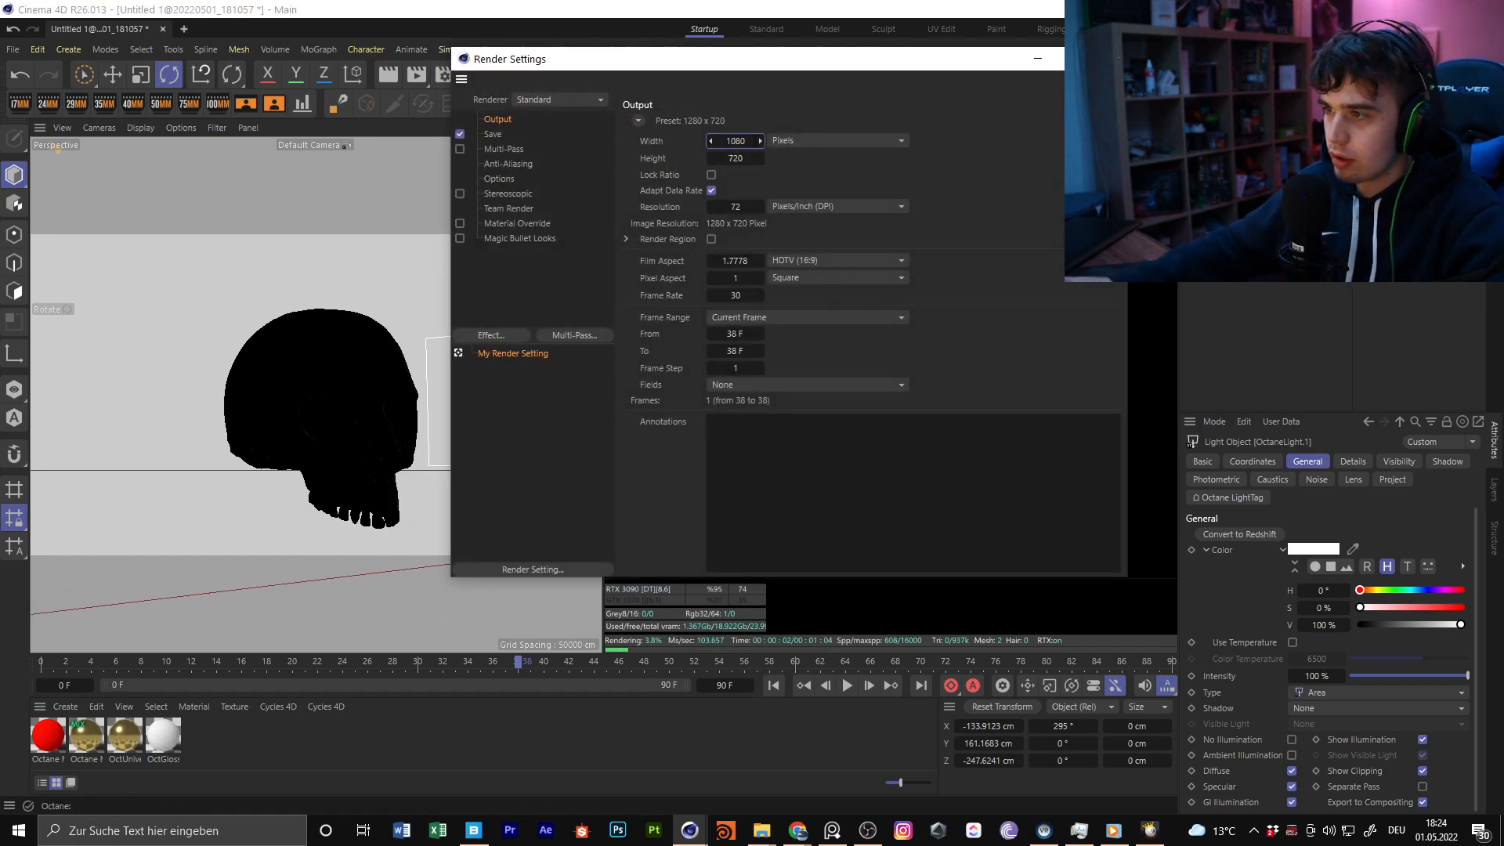
key("Tab")
type("1350")
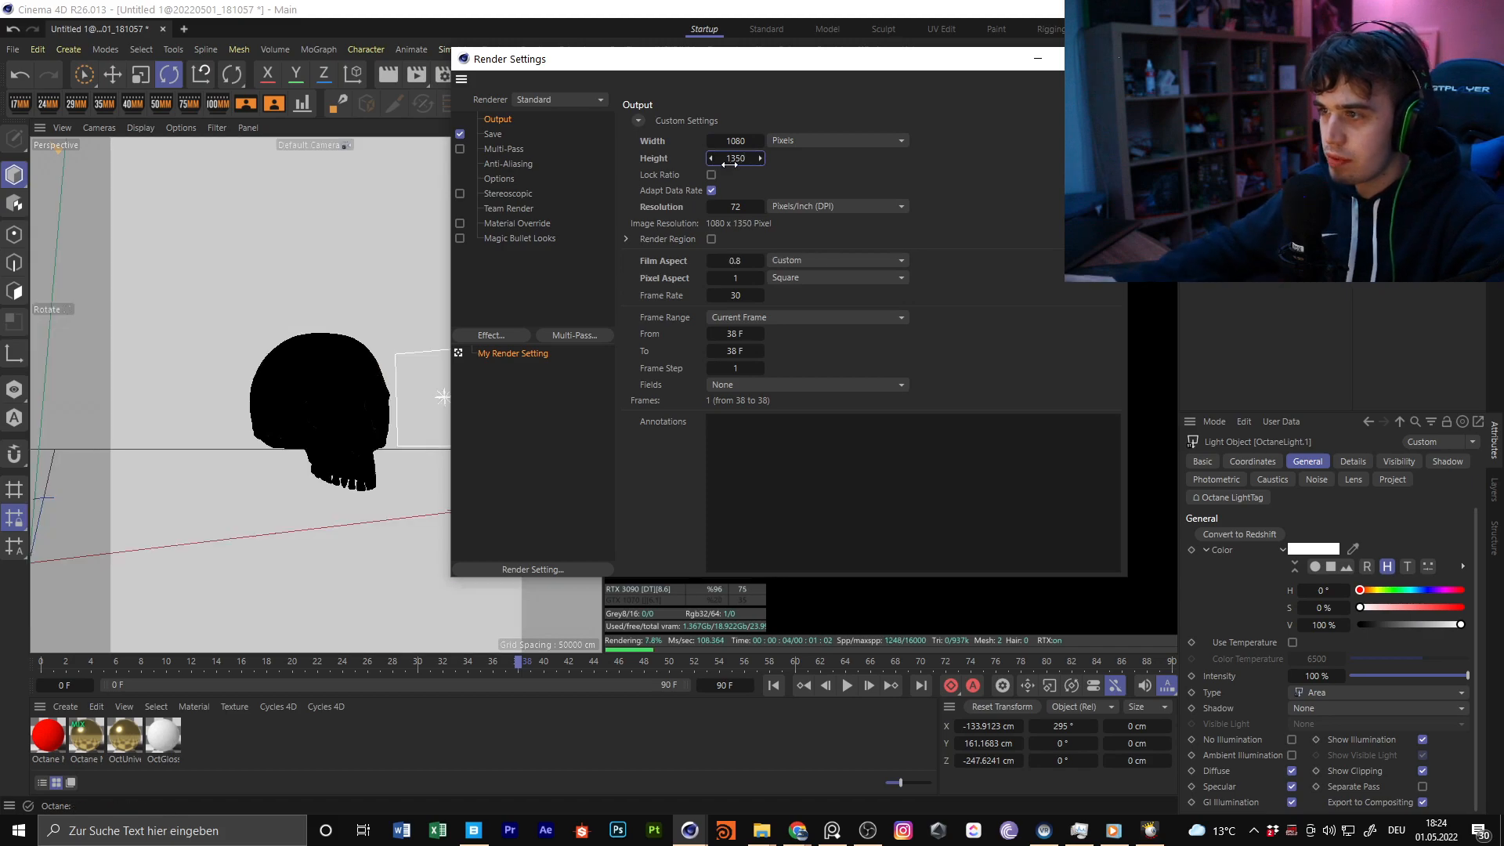
Set the renderer to Octane Renderer with its color space on OCIO Output - Rec.709, and close the render settings
left_click(561, 99)
left_click(565, 210)
left_click(533, 226)
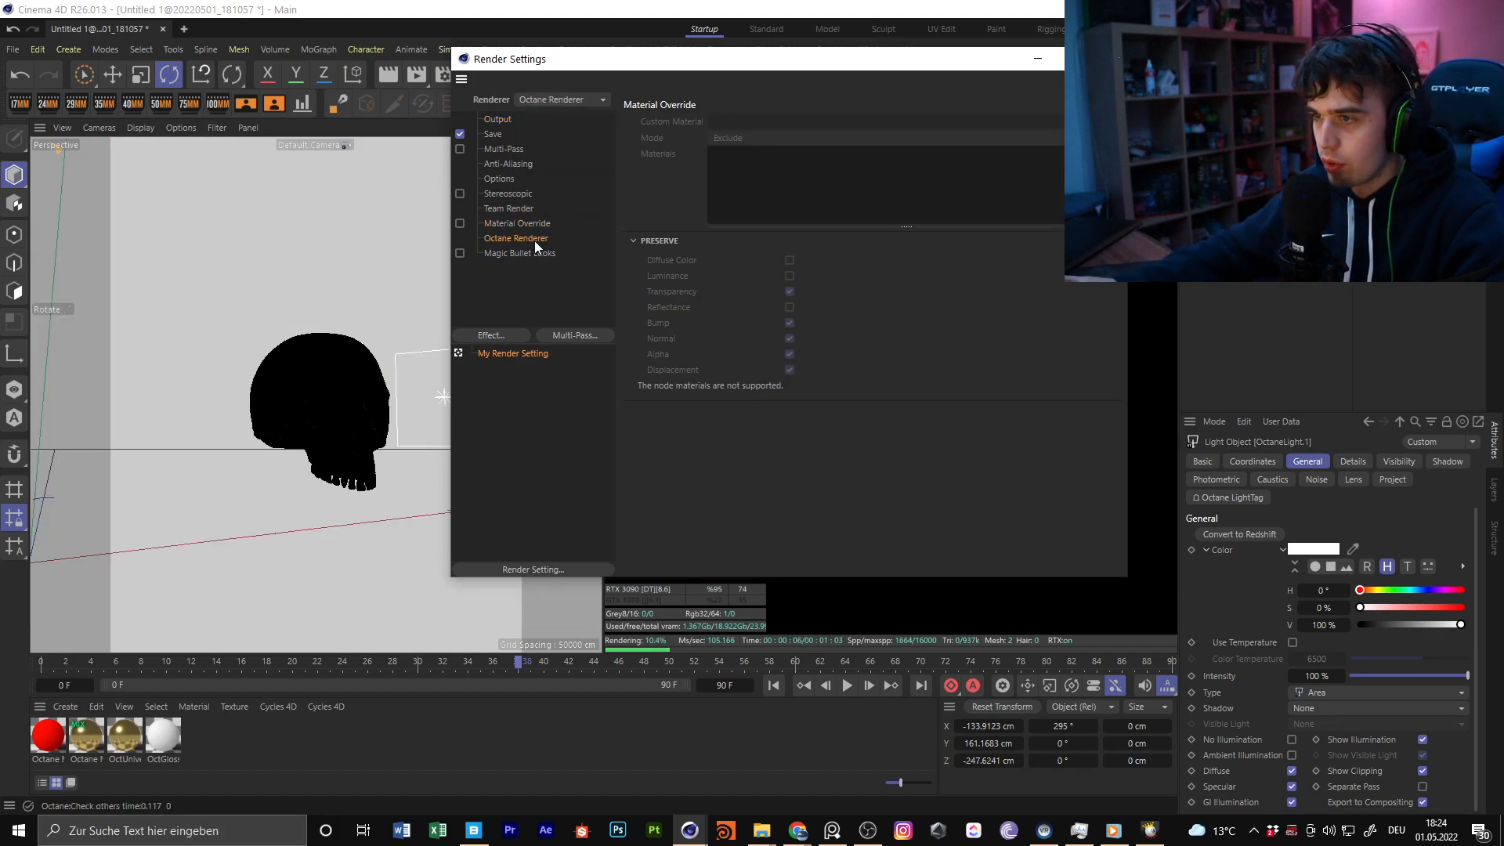
left_click(534, 238)
left_click(743, 287)
left_click(727, 303)
left_click(730, 303)
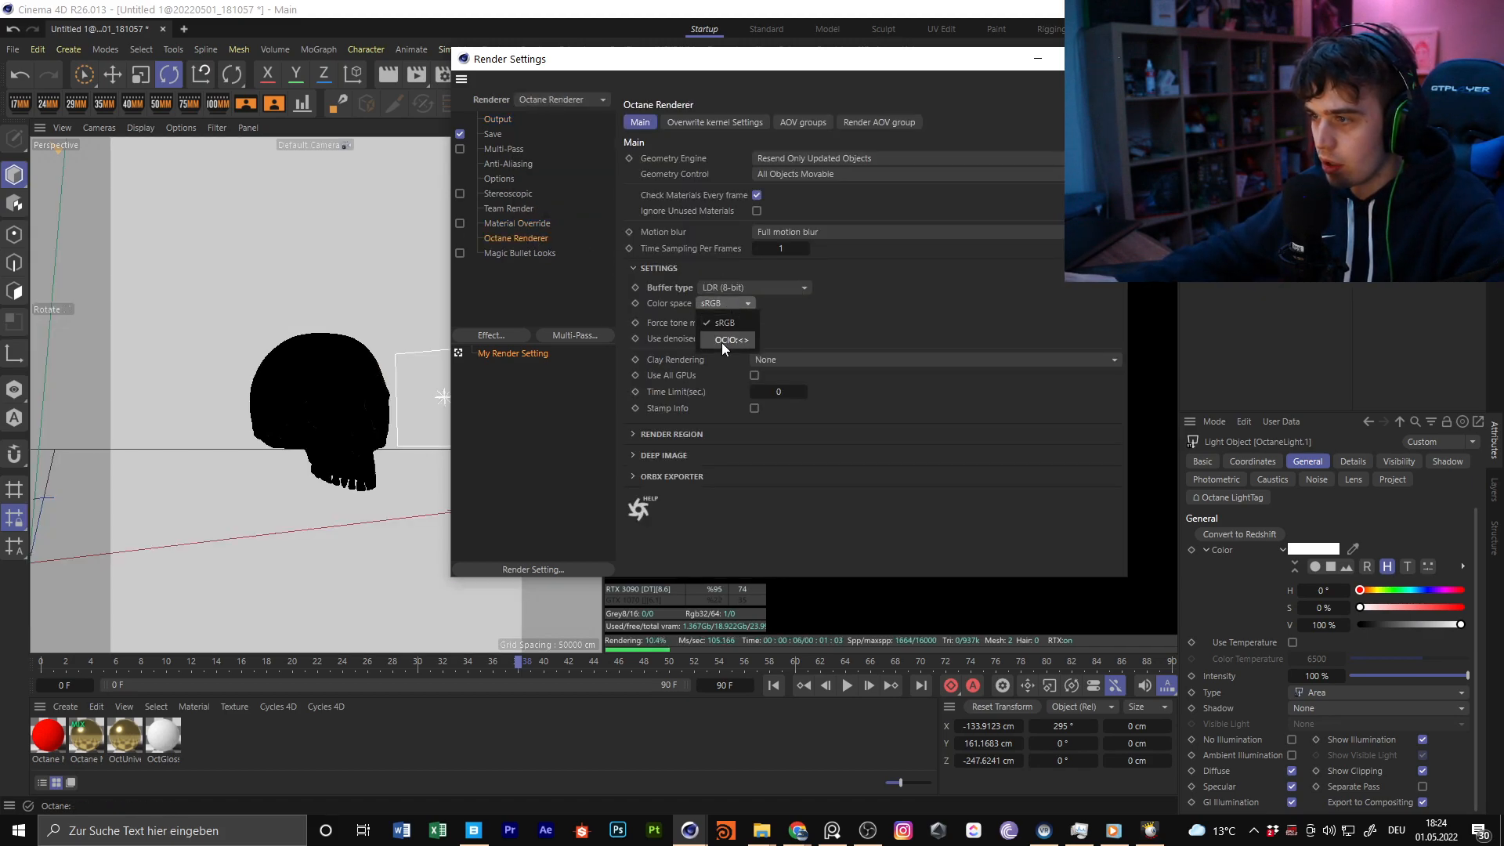
left_click(723, 340)
left_click(828, 306)
mouse_move(913, 553)
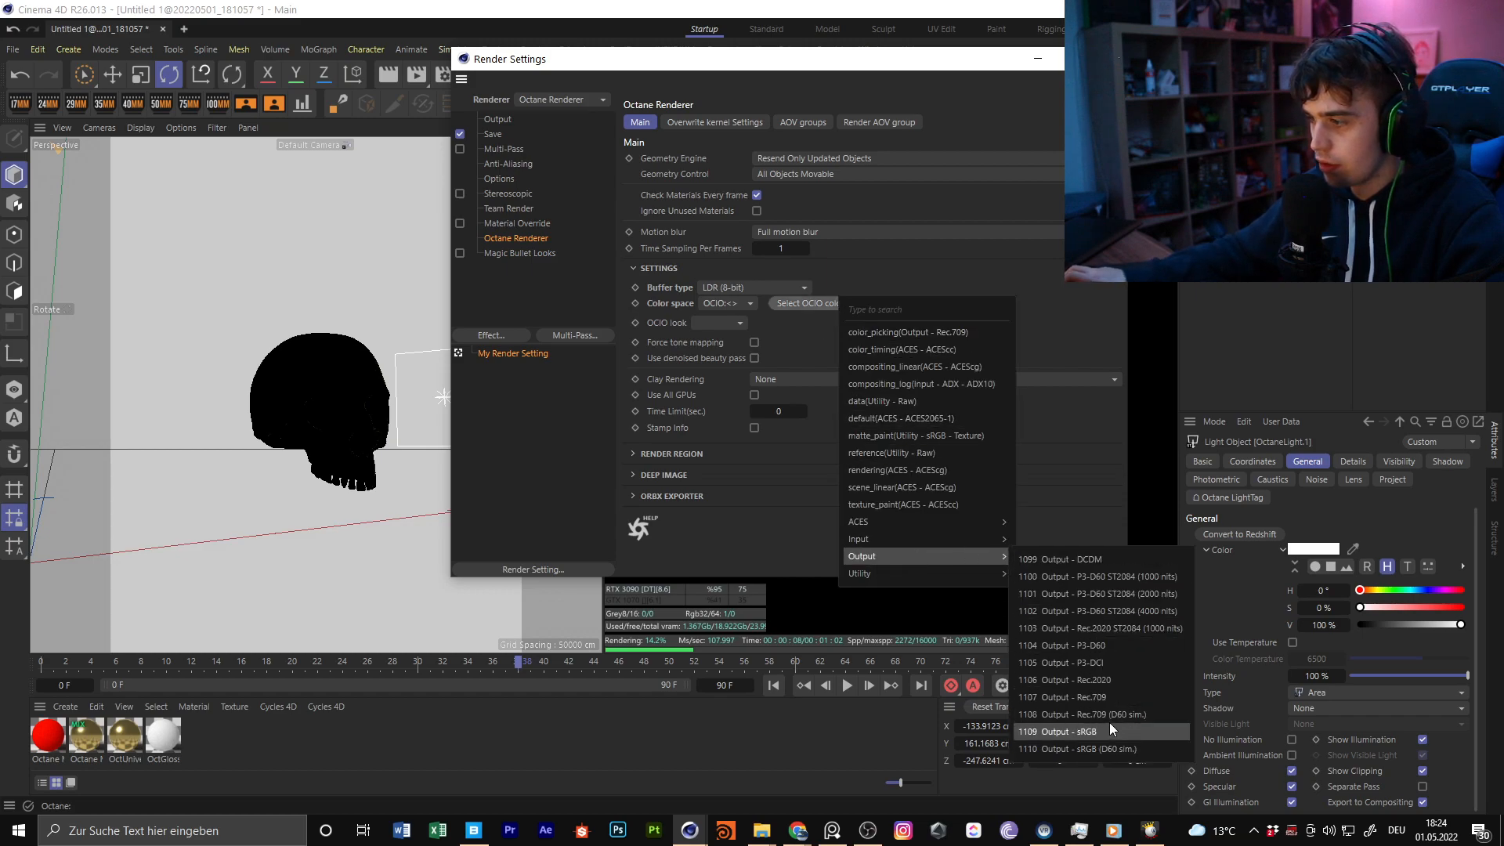
left_click(1116, 698)
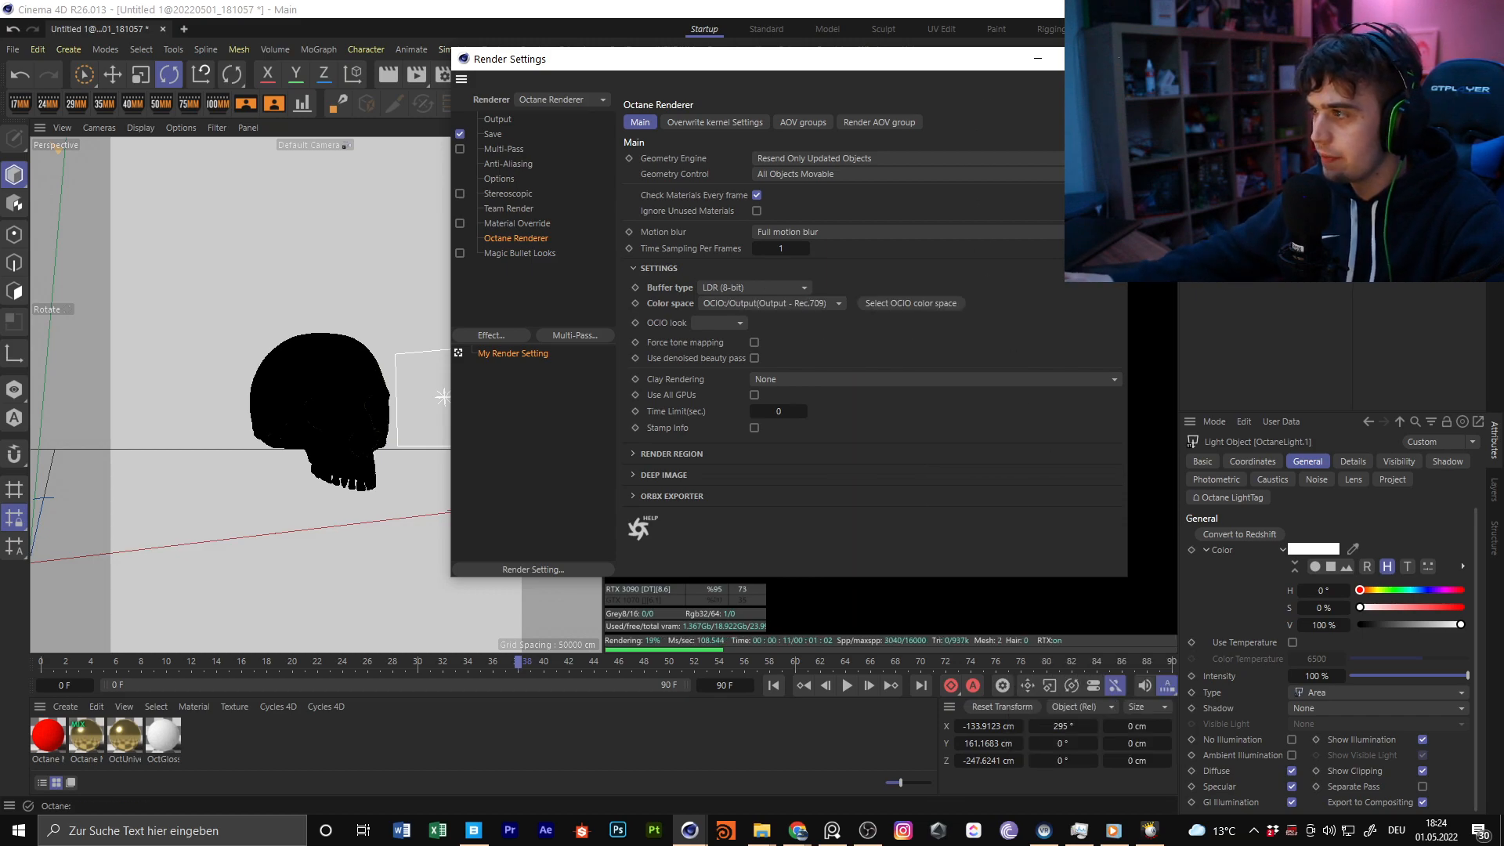
left_click(1110, 59)
Lock the Live Viewer to the render resolution and set its preview scale to 0.4
scroll(357, 421, "up", 2)
left_click(757, 167)
double_click(1050, 164)
type("0.5")
key("Return")
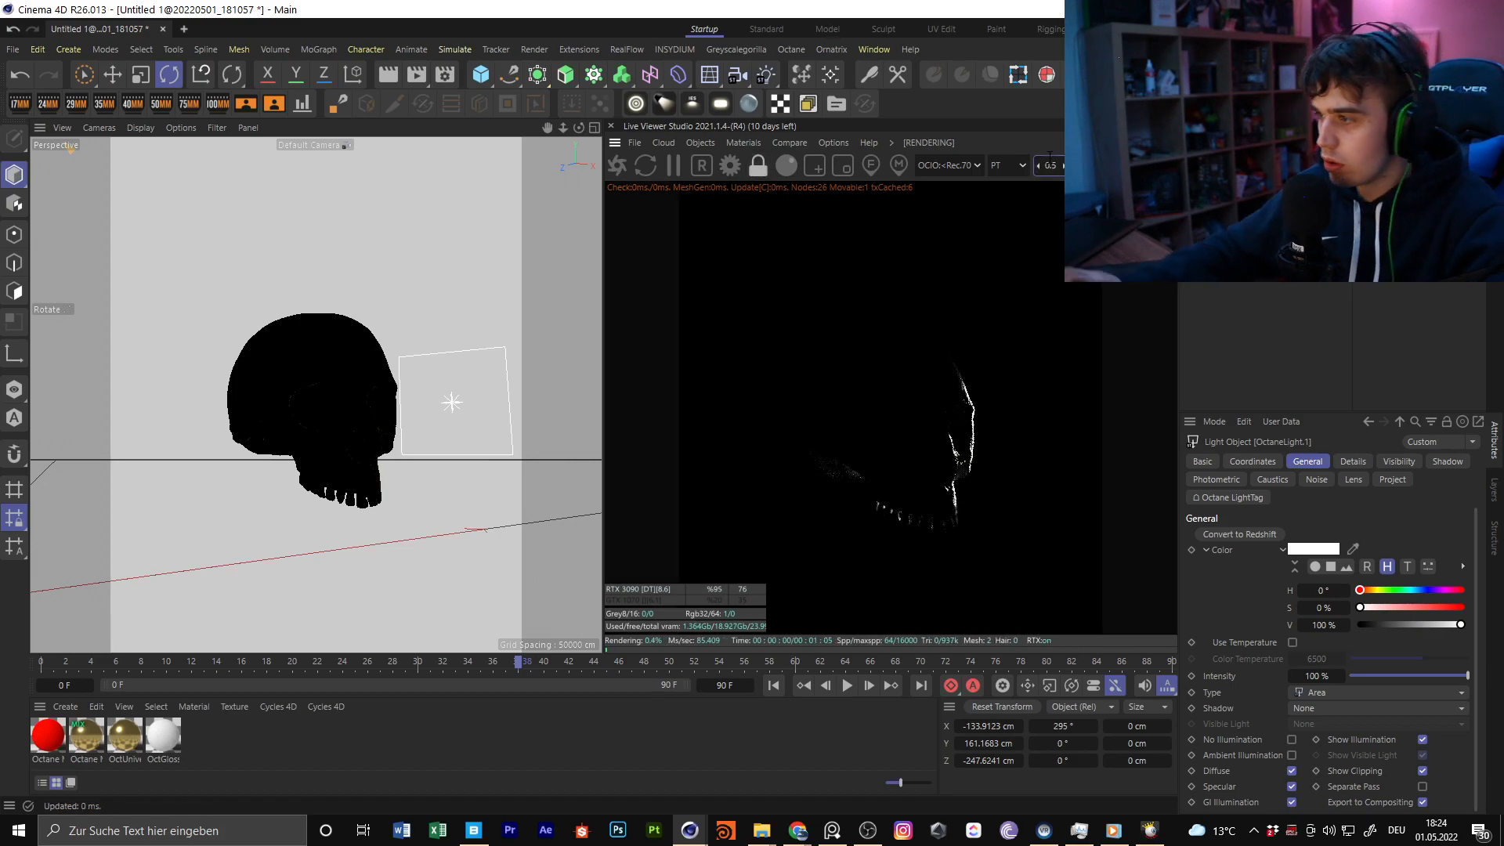
type("4")
key("Return")
Add a camera showing the skull at a three-quarter angle, banked about 9.9°, and look through it
right_click_drag(585, 131, 403, 317)
left_click_drag(401, 317, 309, 396, "alt")
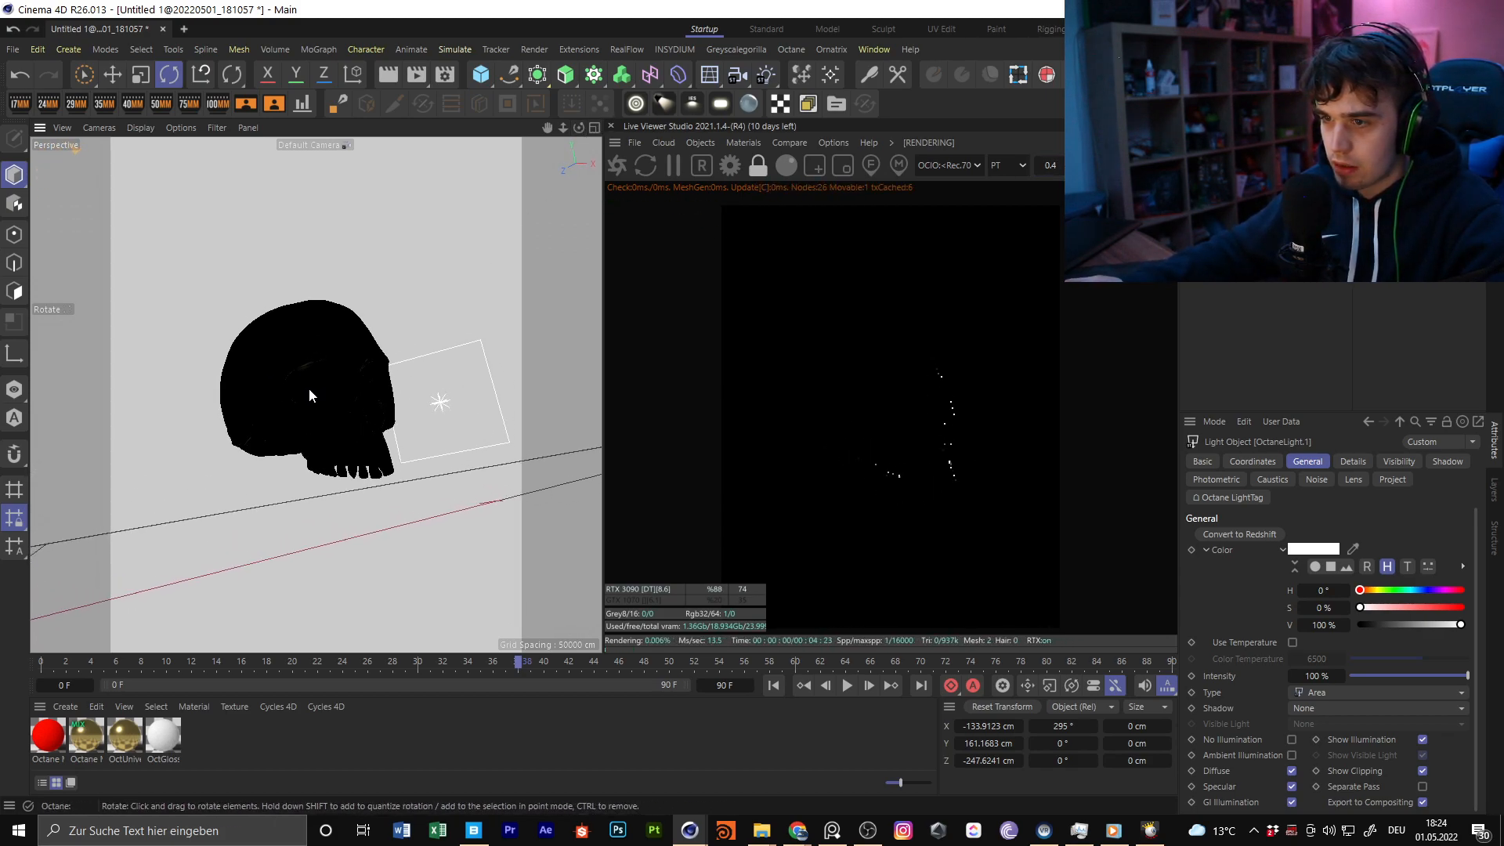
left_click(737, 74)
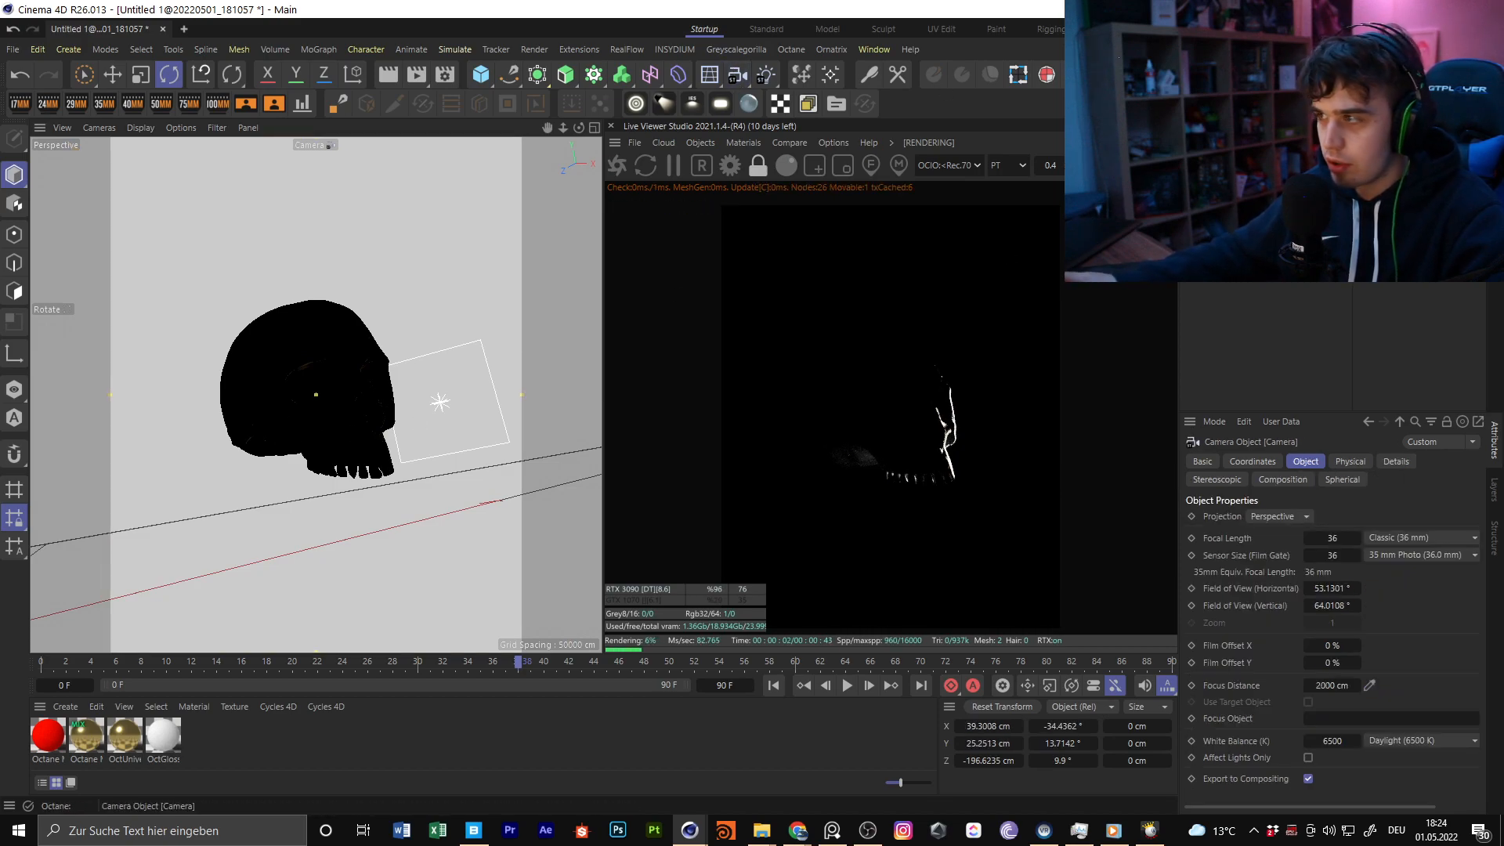
left_click_drag(315, 376, 315, 376, "alt")
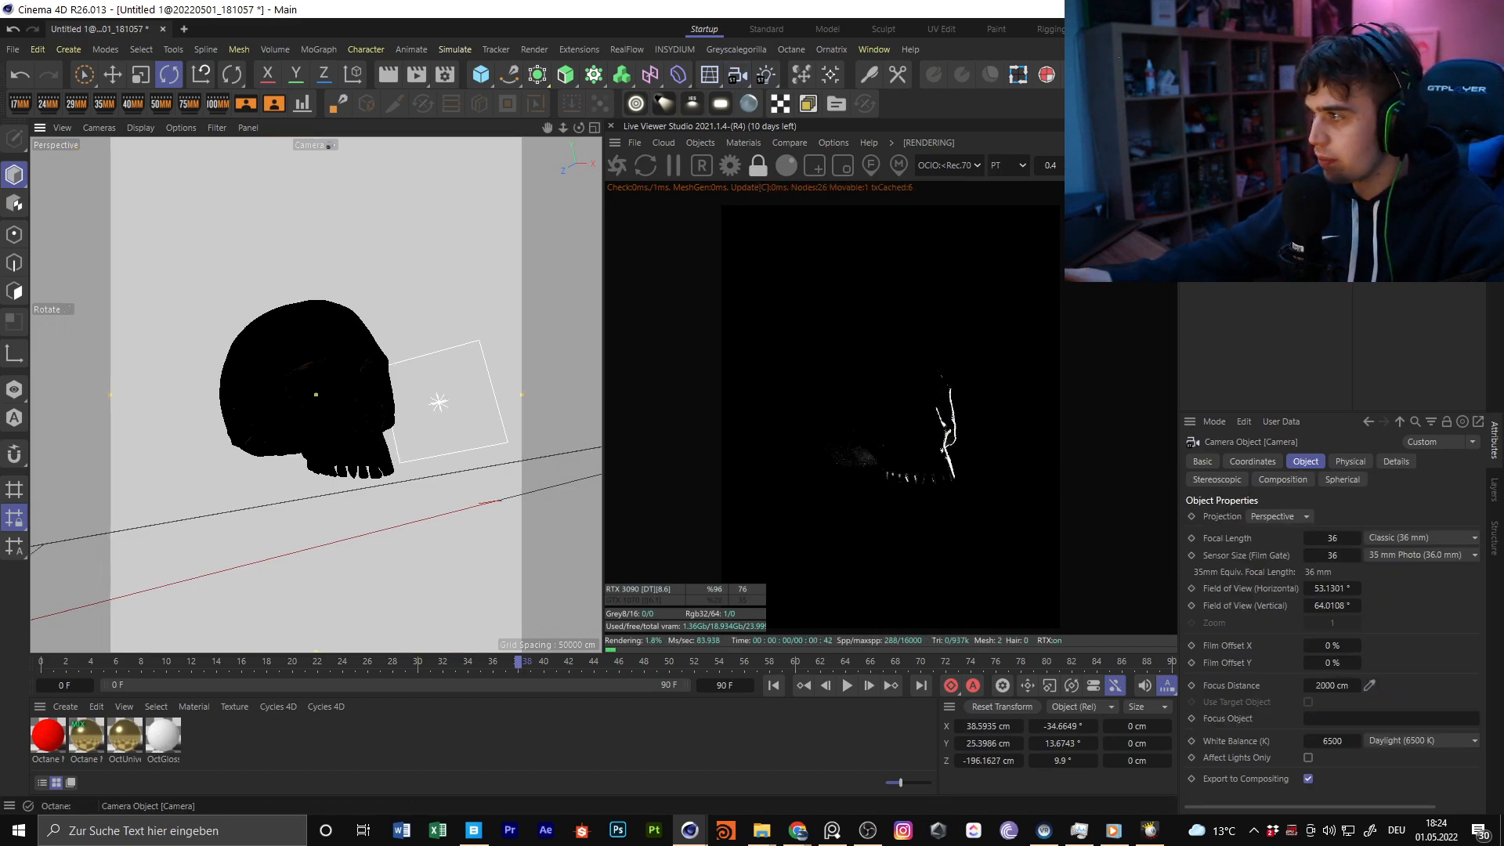
Add a Protection tag to the camera and delete the tag
right_click(1225, 161)
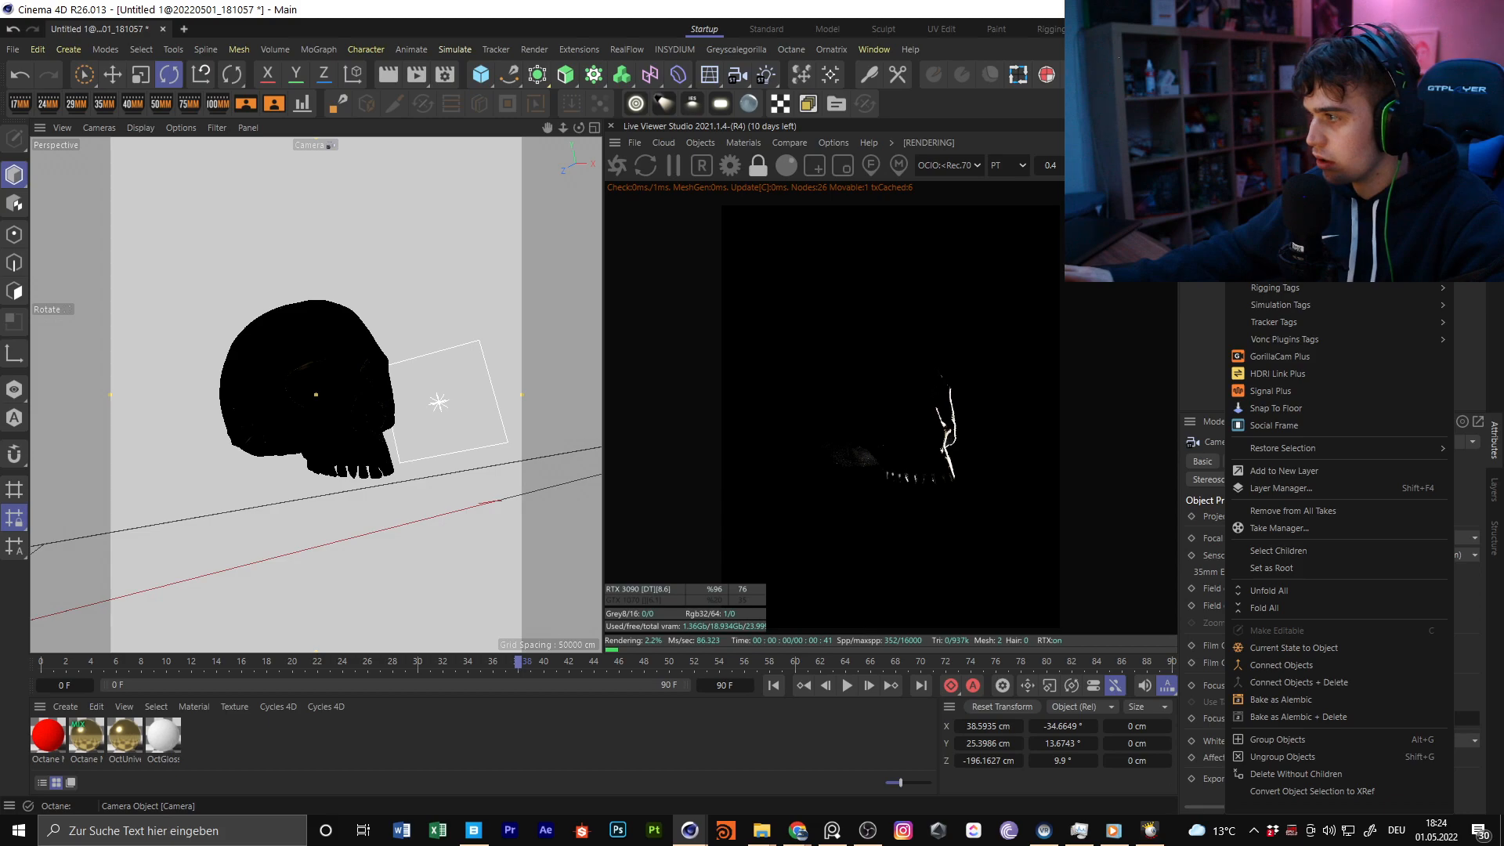
key("Escape")
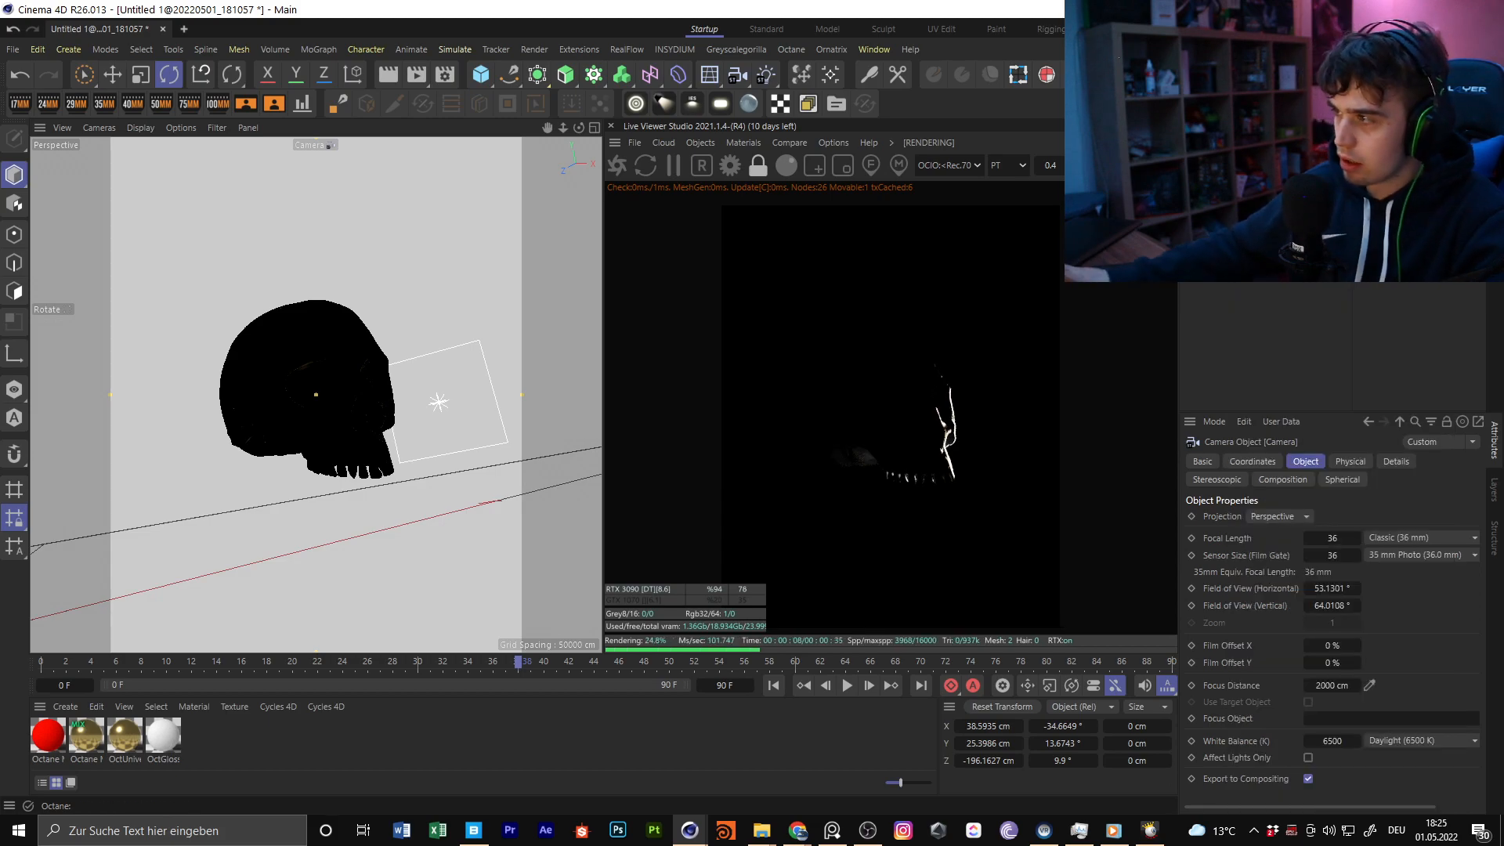
left_click(1227, 166)
right_click(1228, 166)
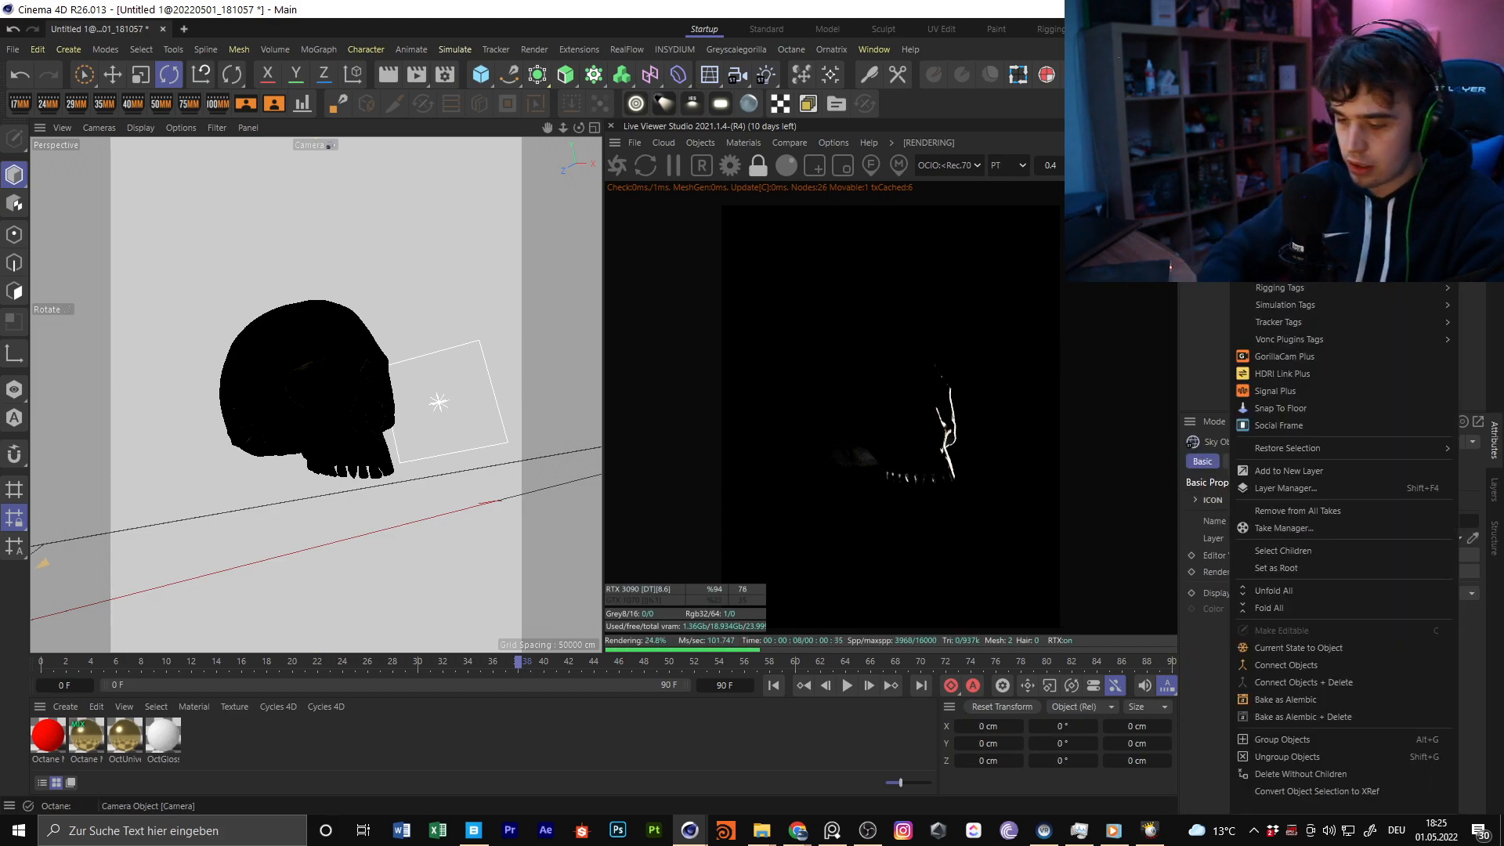
type("pro")
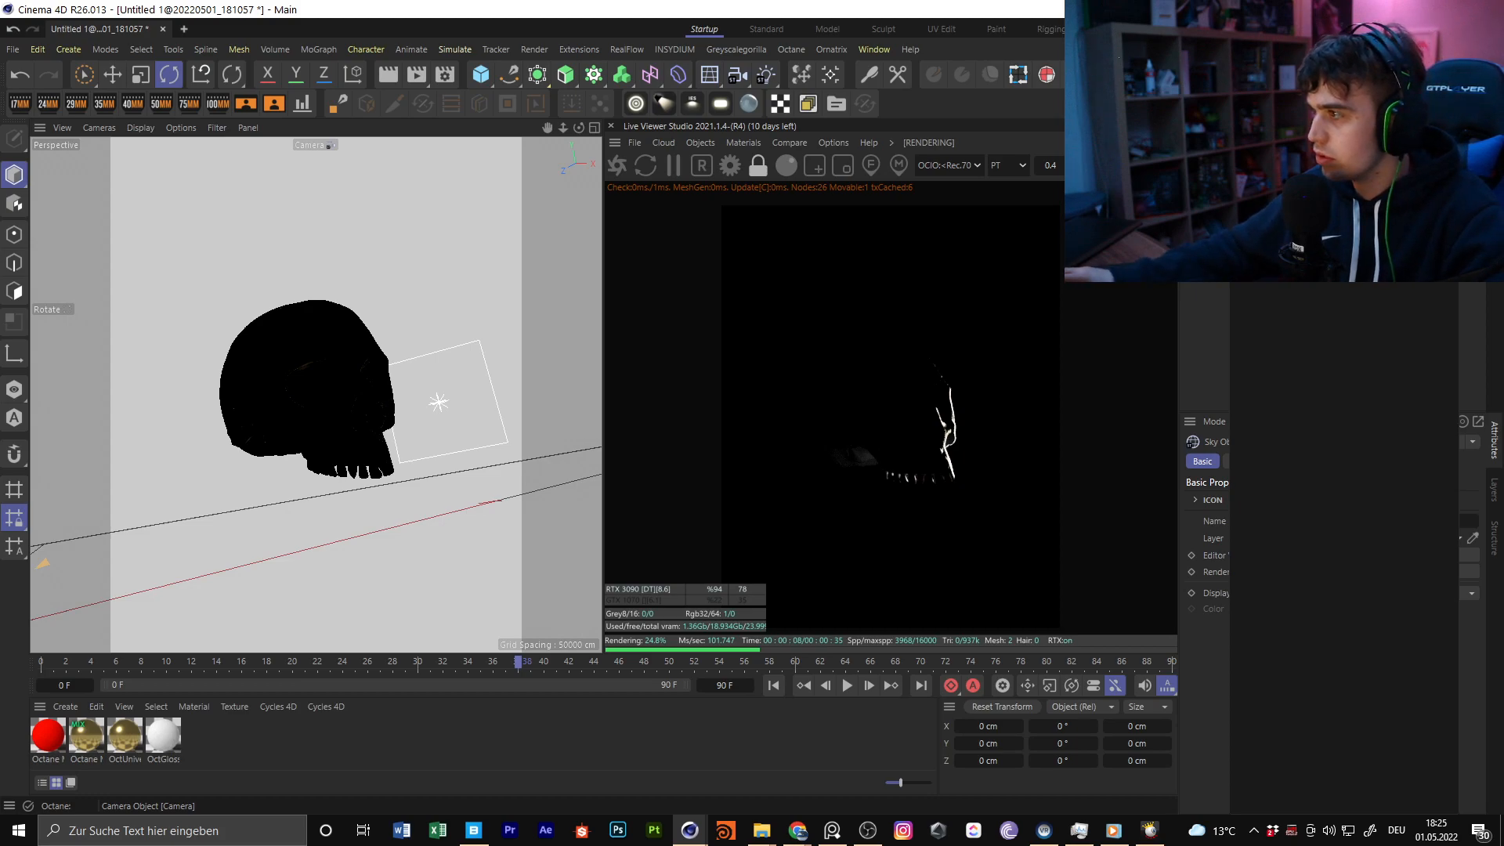
key("Return")
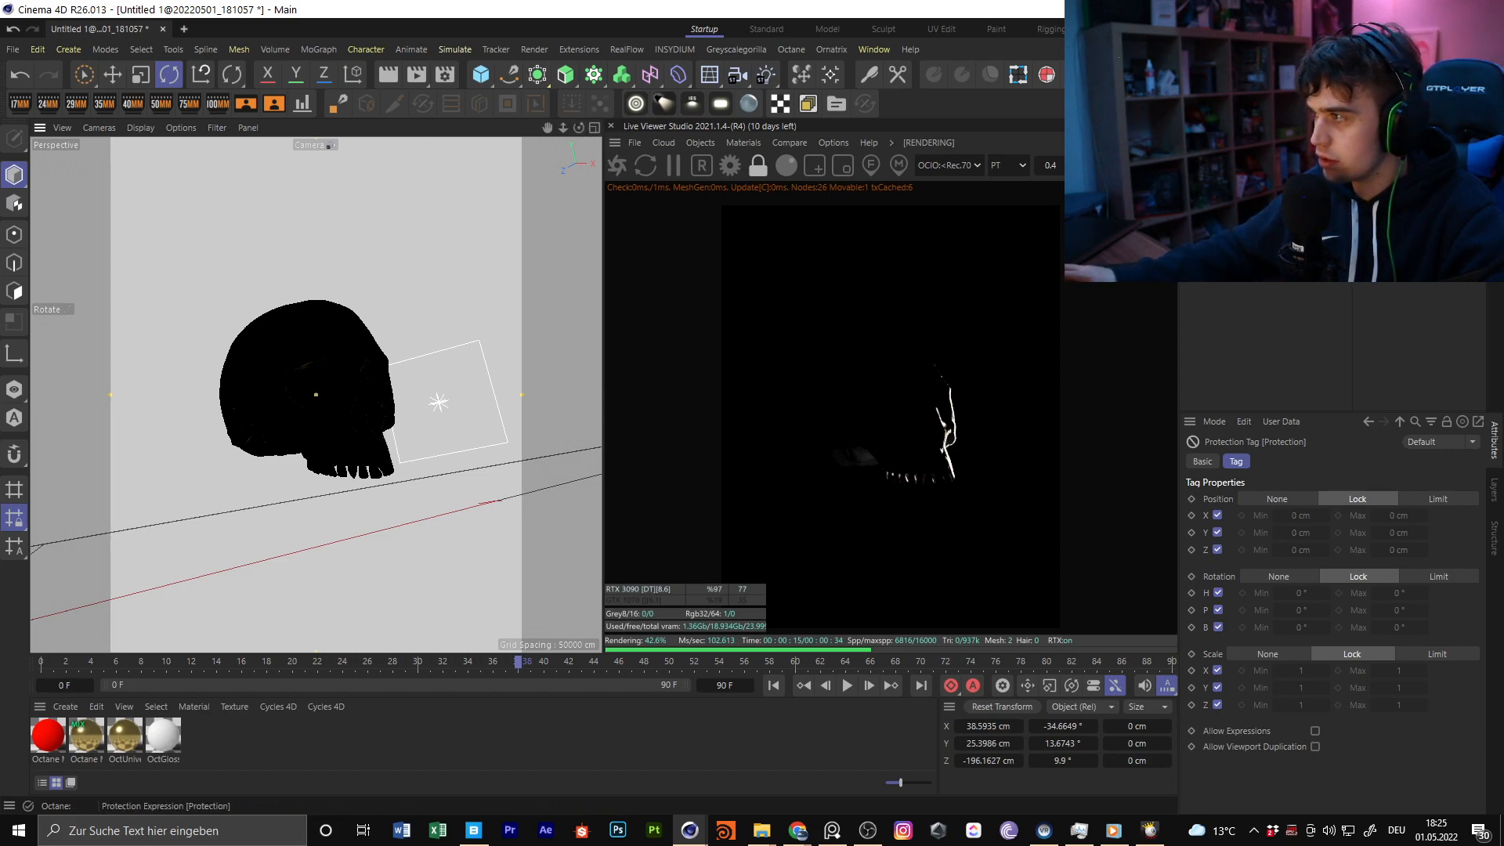
key("Delete")
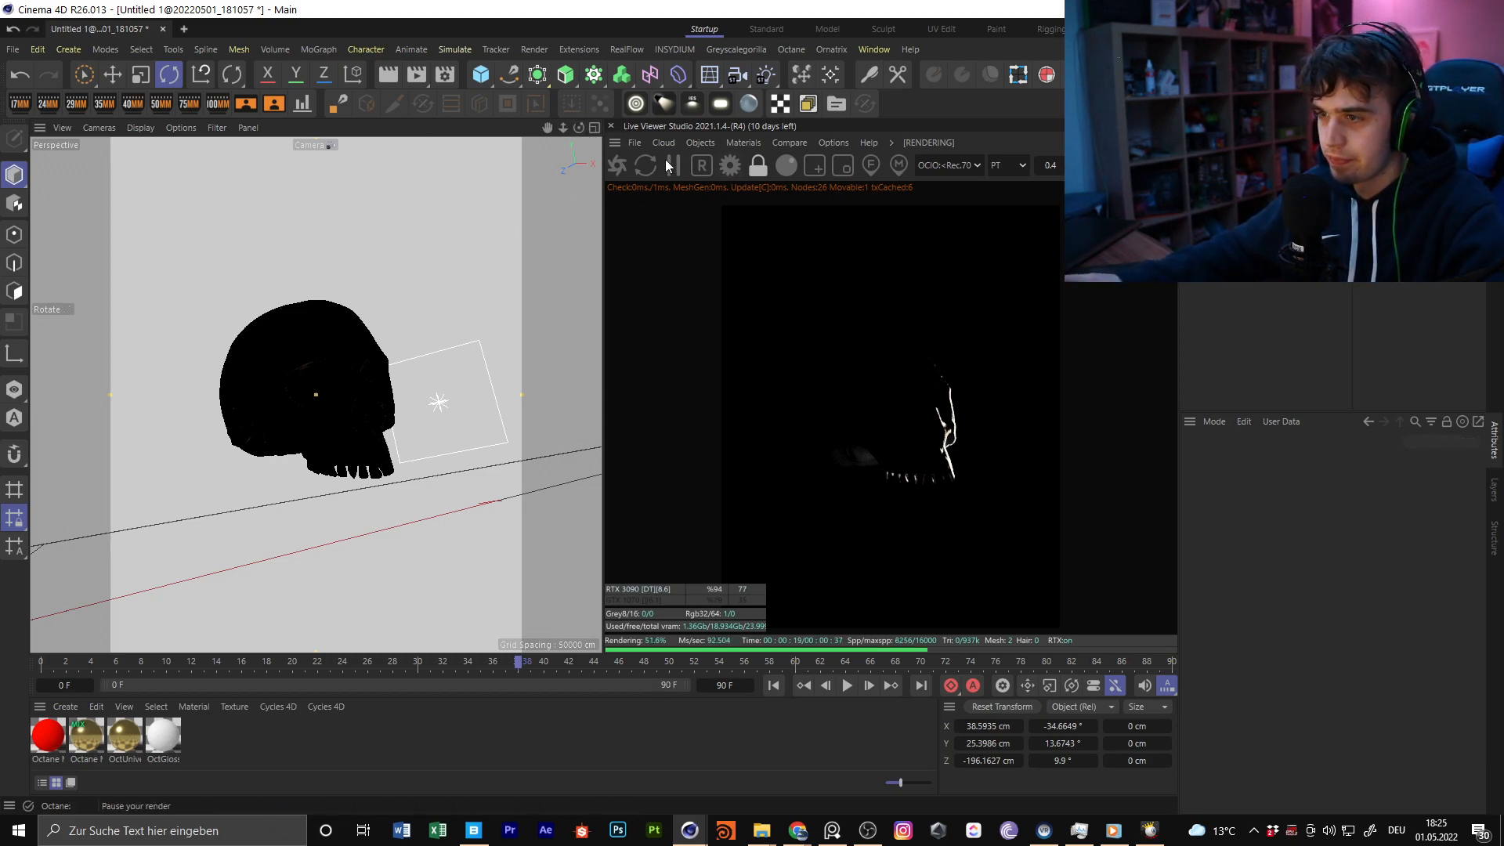
Roll the camera to a bank of about 8.1°
right_click_drag(580, 129, 584, 128)
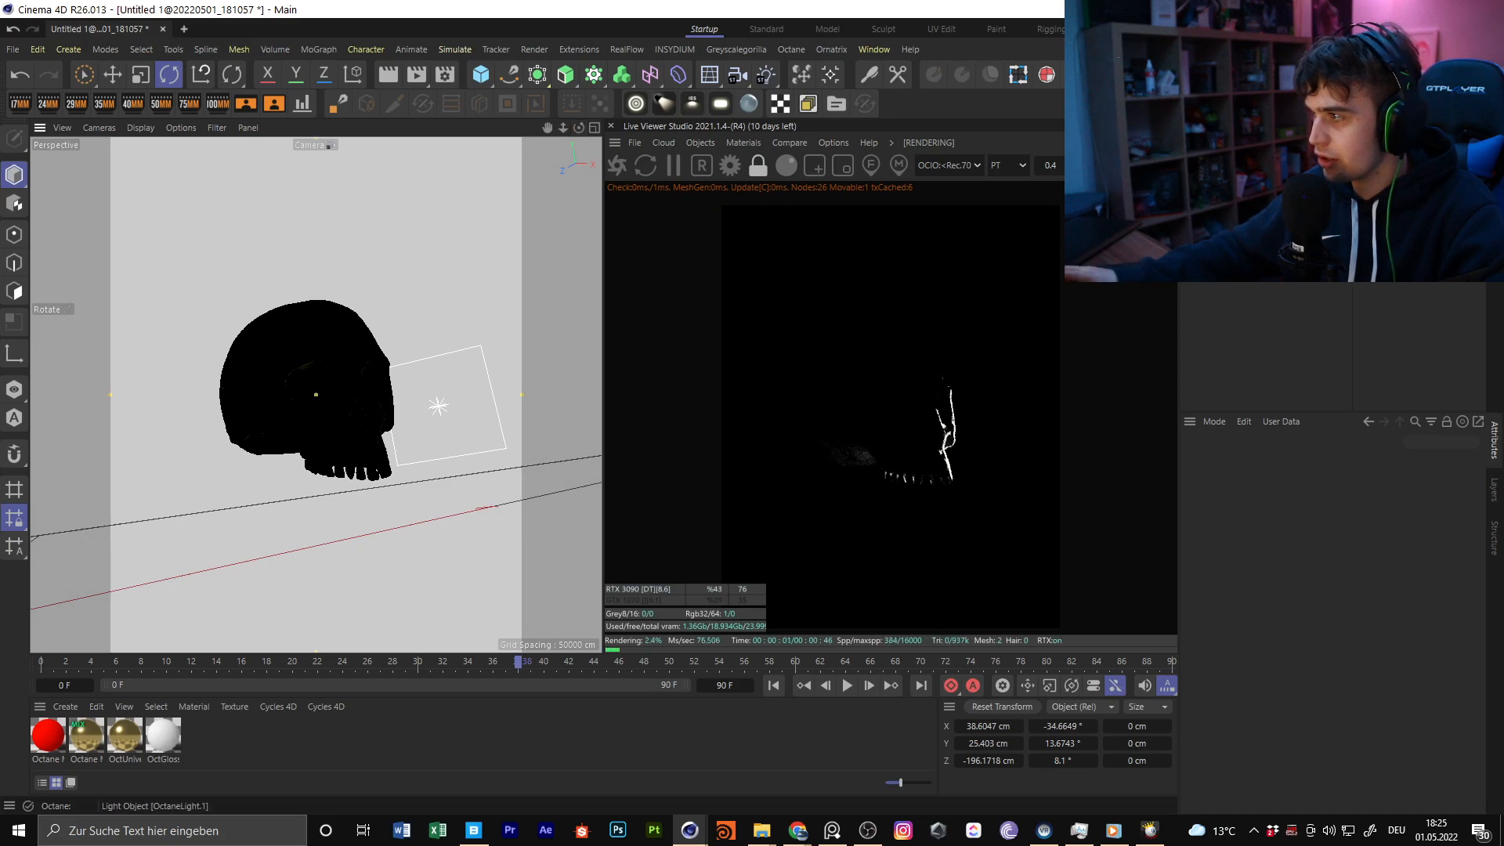
right_click(1232, 168)
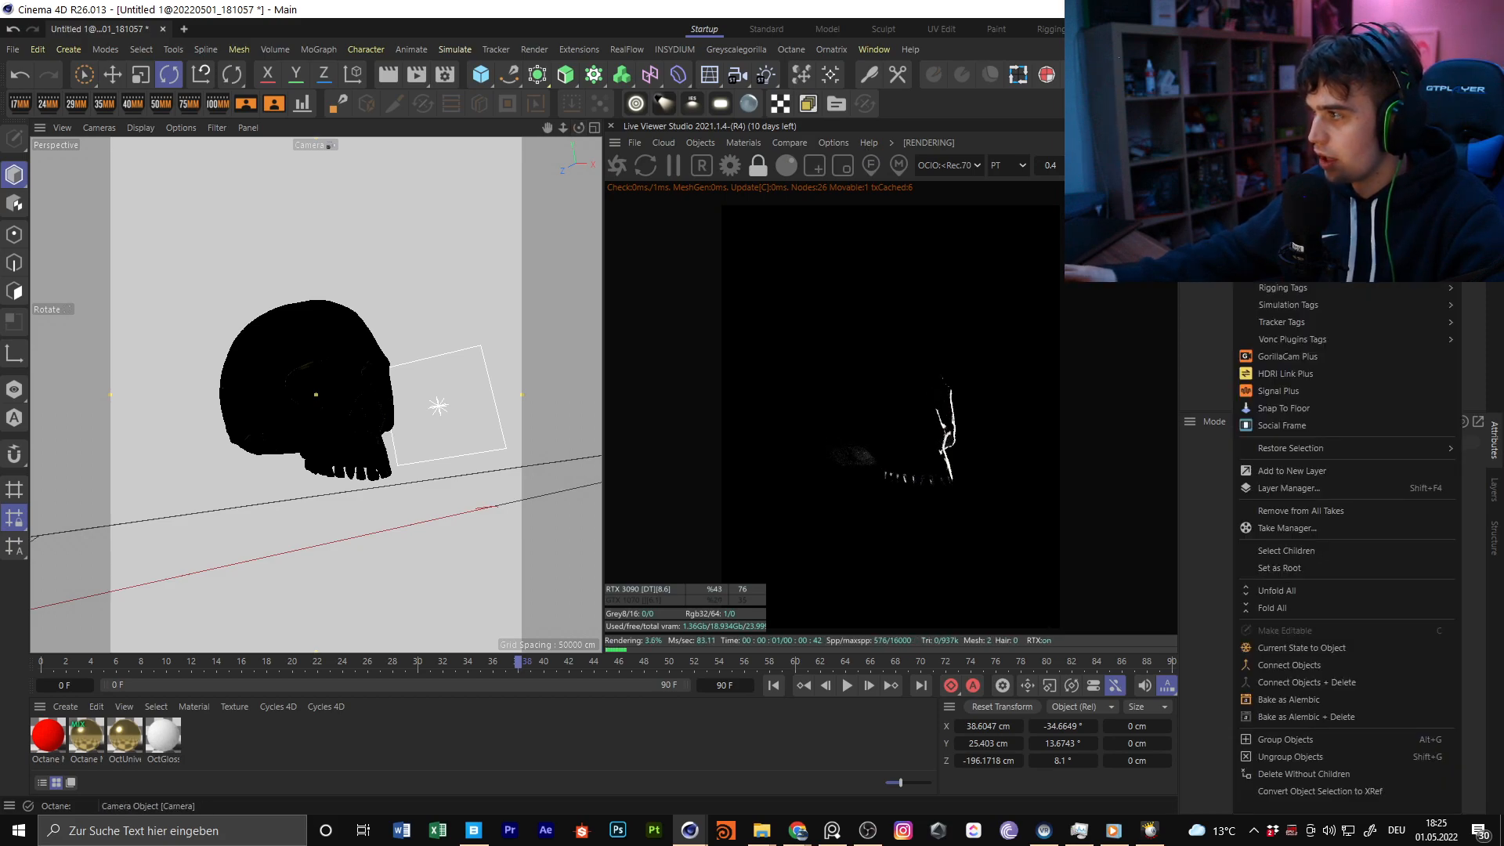
left_click(1167, 157)
Switch on the second area light, OctaneLight.1, and lower the power in its light tag to about 2.98
left_click(1372, 152)
left_click(1242, 152)
left_click(121, 73)
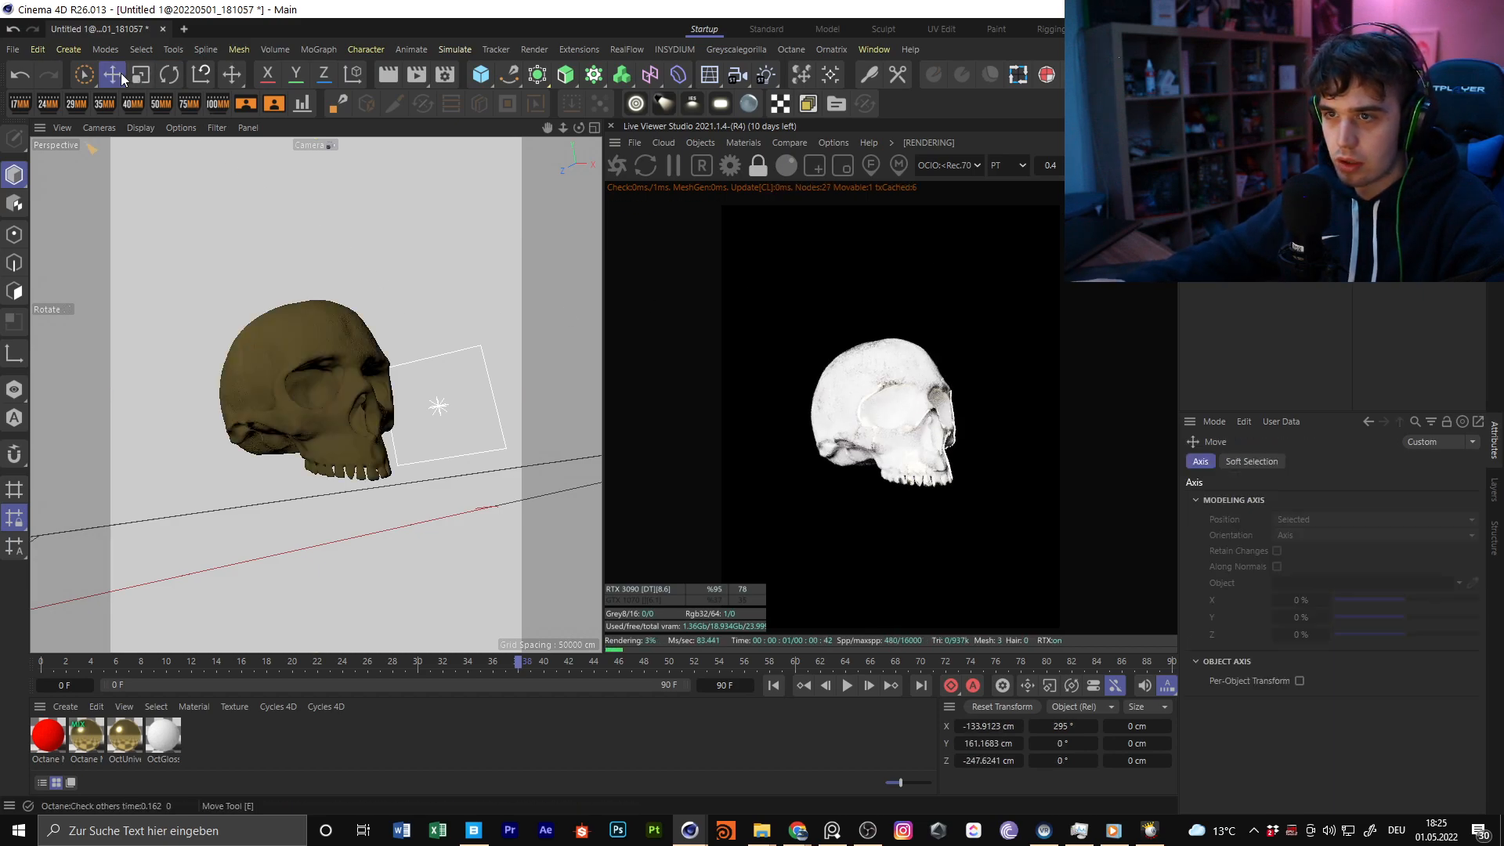
left_click(1399, 152)
left_click(1302, 467)
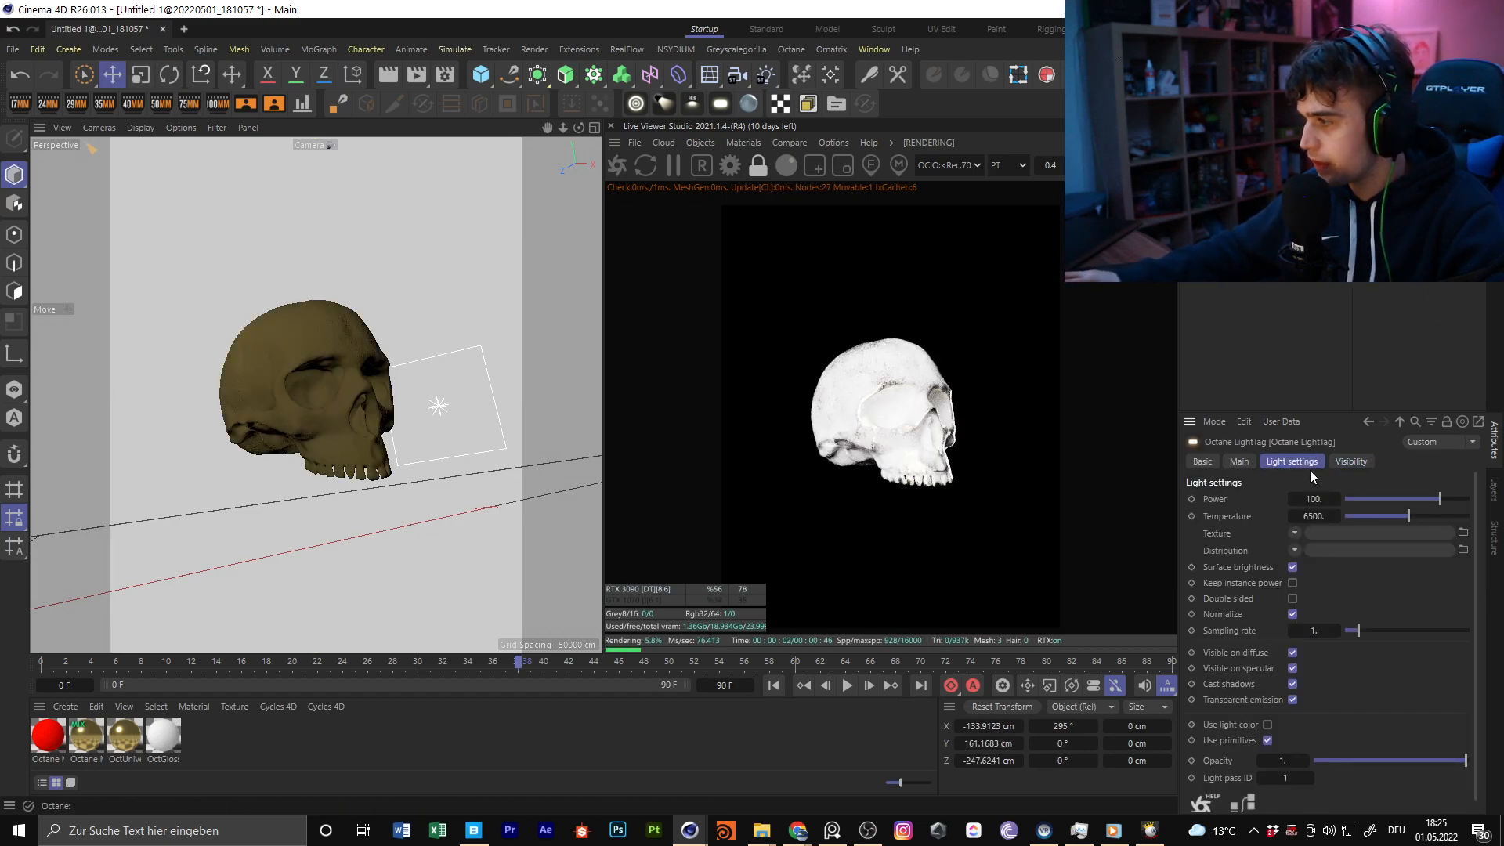
left_click_drag(1411, 500, 1414, 502)
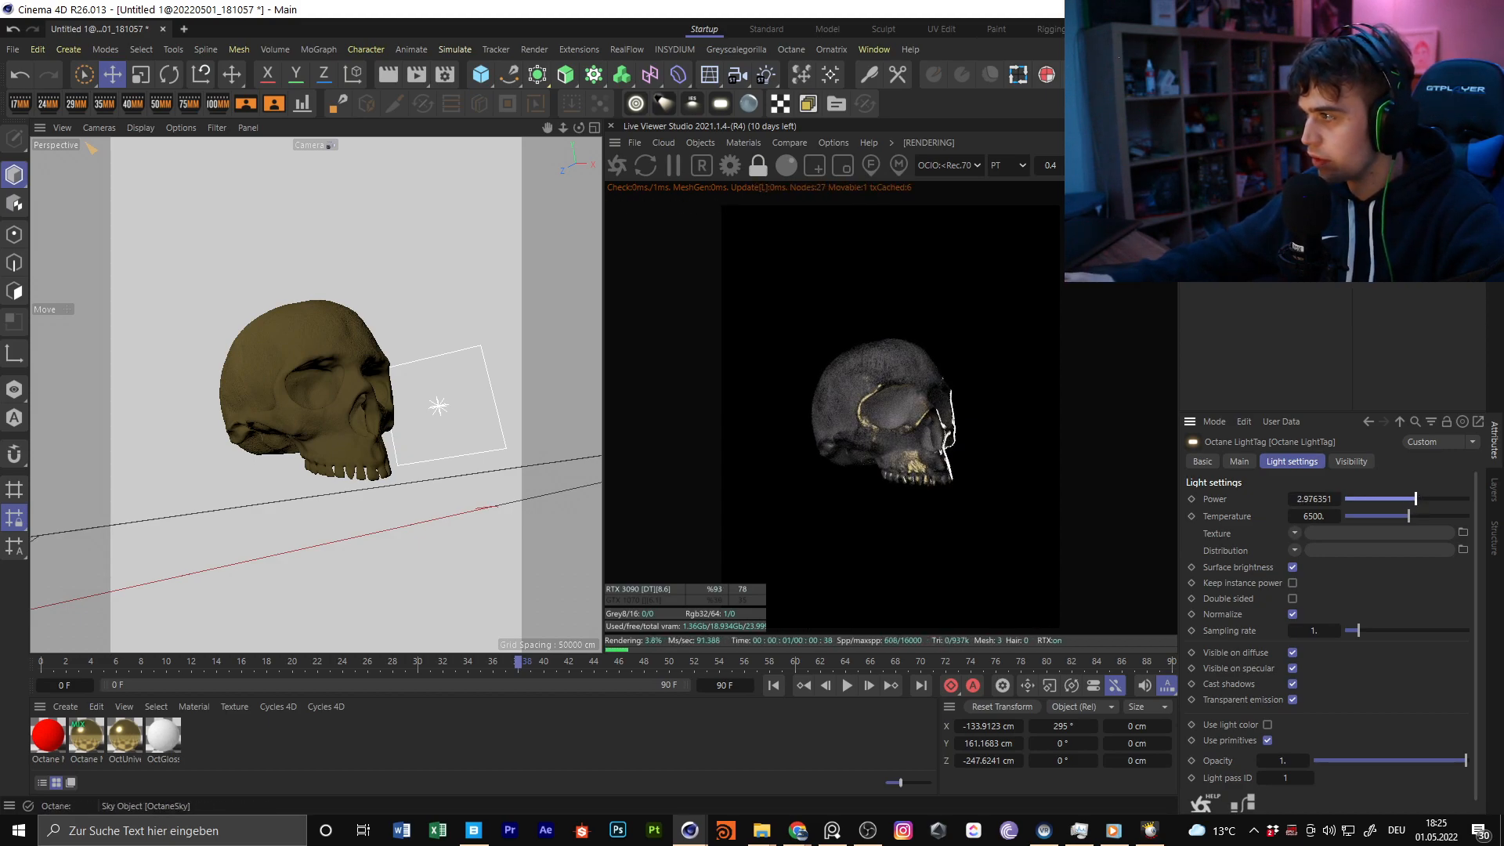
Leave the camera view, move OctaneLight.1 to about X -252 cm, Y 253 cm, Z -8 cm and angle it toward the skull
scroll(373, 323, "down", 8)
left_click_drag(373, 323, 297, 436, "alt")
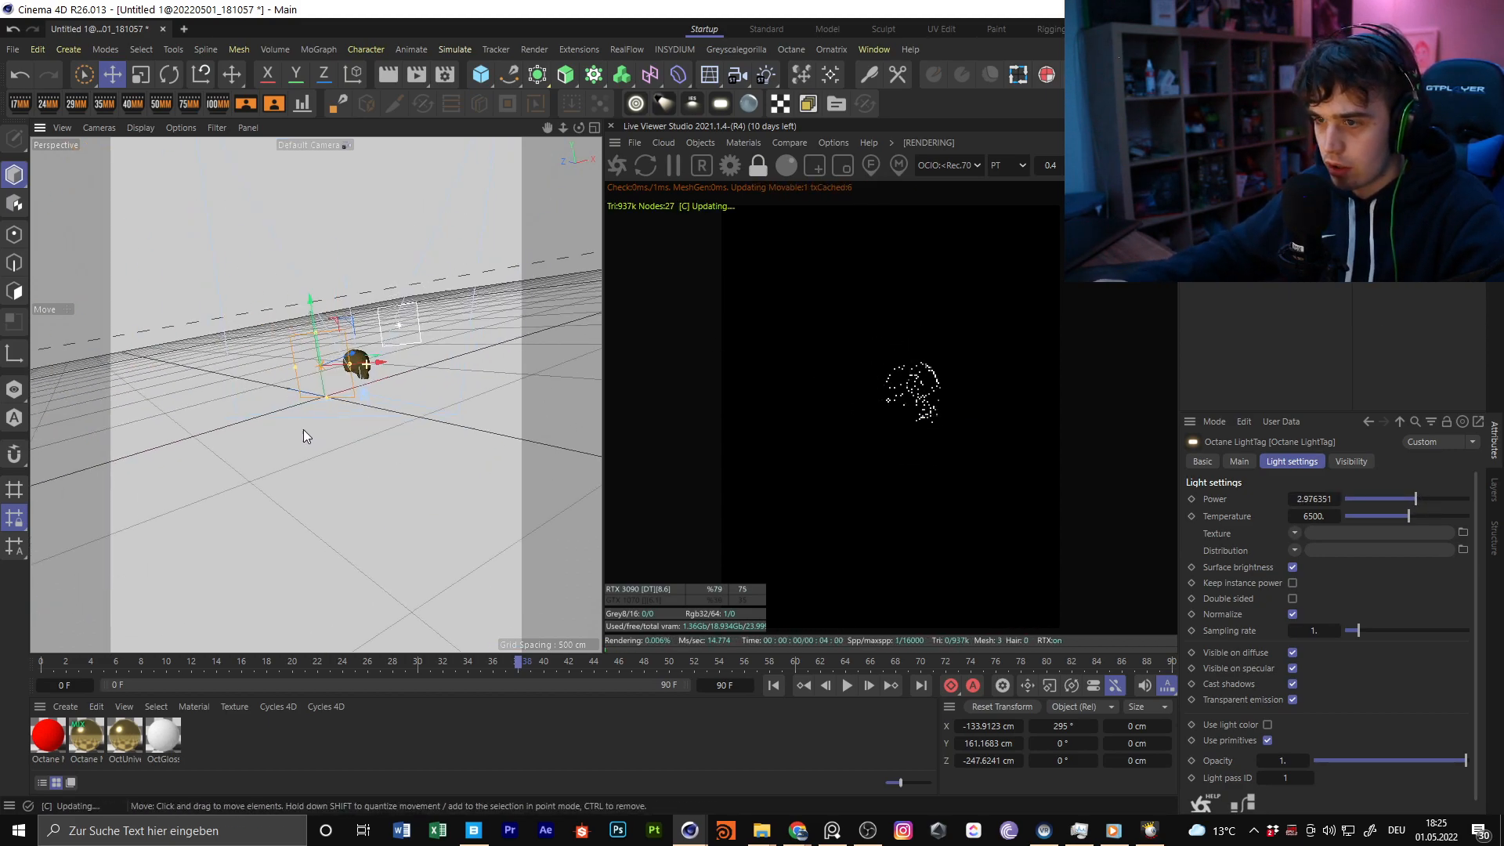
right_click_drag(328, 362, 357, 376, "alt")
left_click_drag(356, 376, 204, 251, "alt")
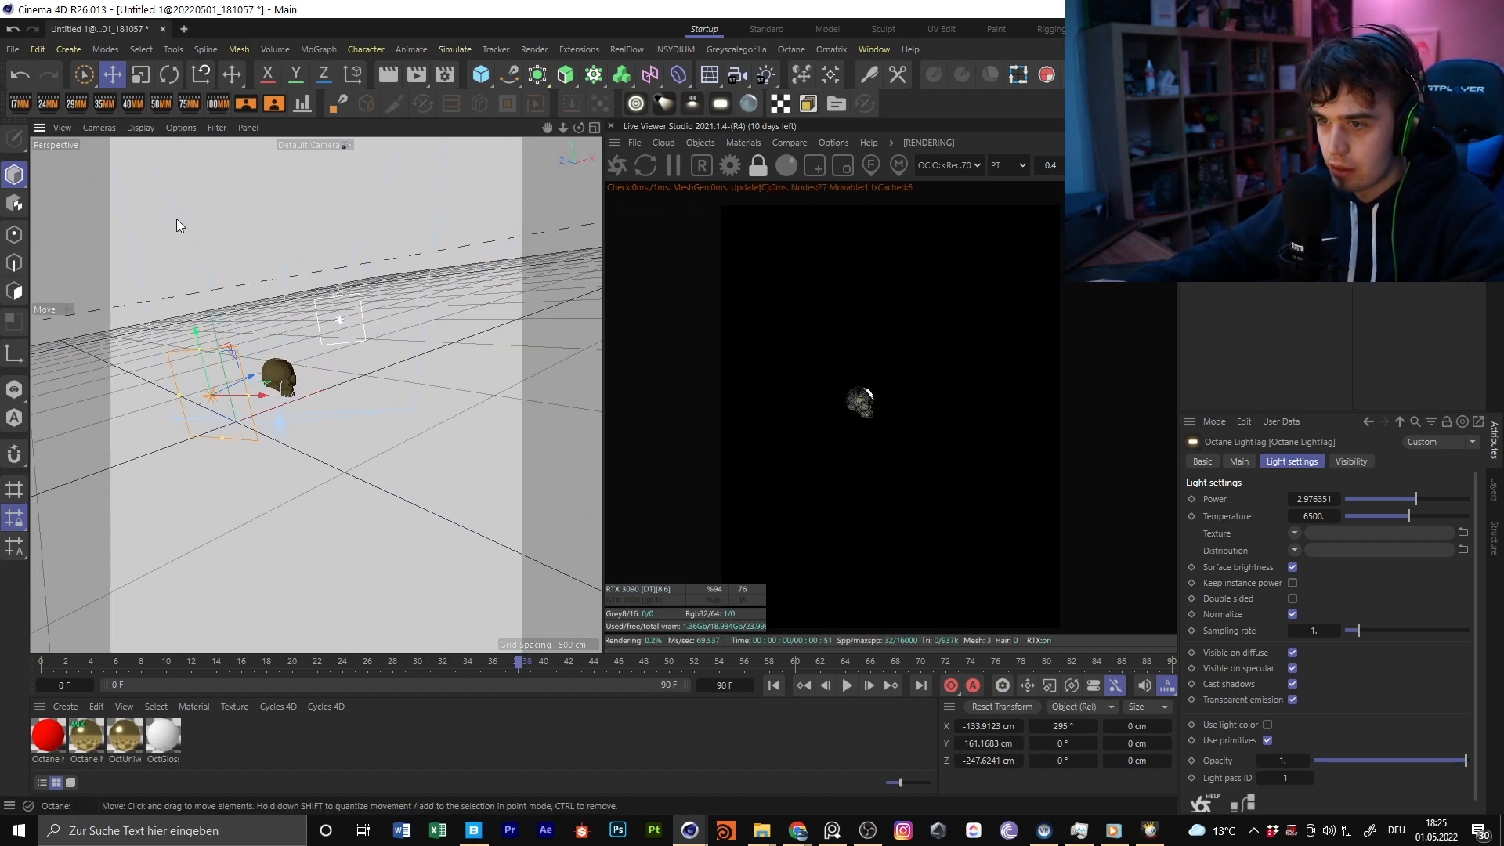
left_click(166, 76)
left_click_drag(214, 377, 234, 398)
key("e")
left_click_drag(316, 304, 360, 304, "alt")
left_click_drag(361, 304, 272, 310)
key("r")
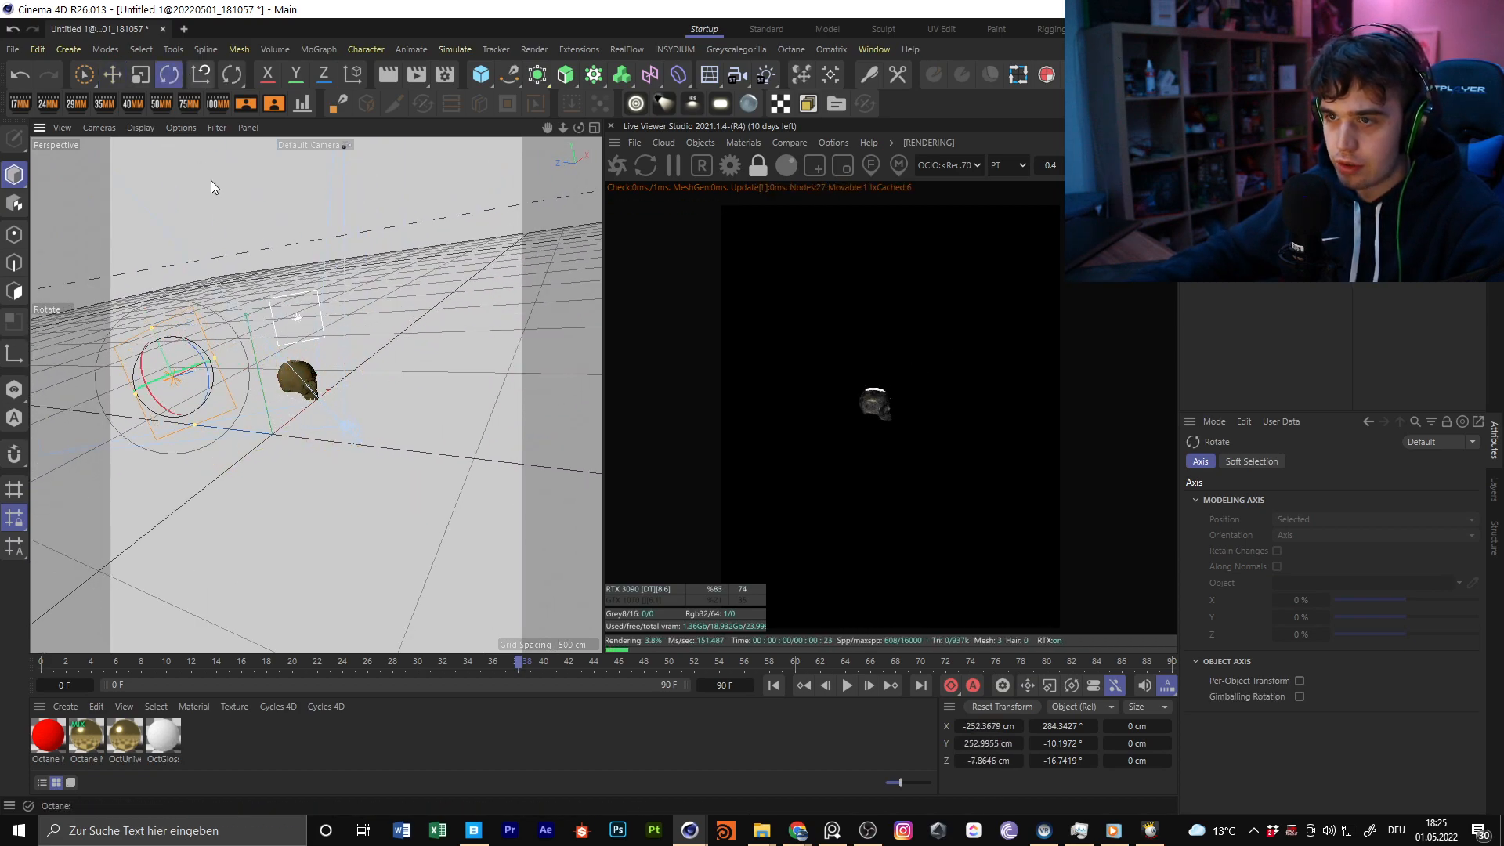
left_click_drag(182, 400, 195, 315)
Duplicate the area light above the skull at about X 102 cm, Y 429 cm, Z 253 cm and tilt it to a pitch of about -44°
key("e")
left_click_drag(326, 284, 513, 330, "alt")
mouse_move(420, 337)
left_mouse_down()
mouse_move(217, 319)
mouse_move(436, 312)
left_mouse_up()
left_click_drag(280, 358, 244, 361)
left_click_drag(292, 419, 289, 360)
left_click(169, 76)
left_click_drag(315, 289, 428, 457)
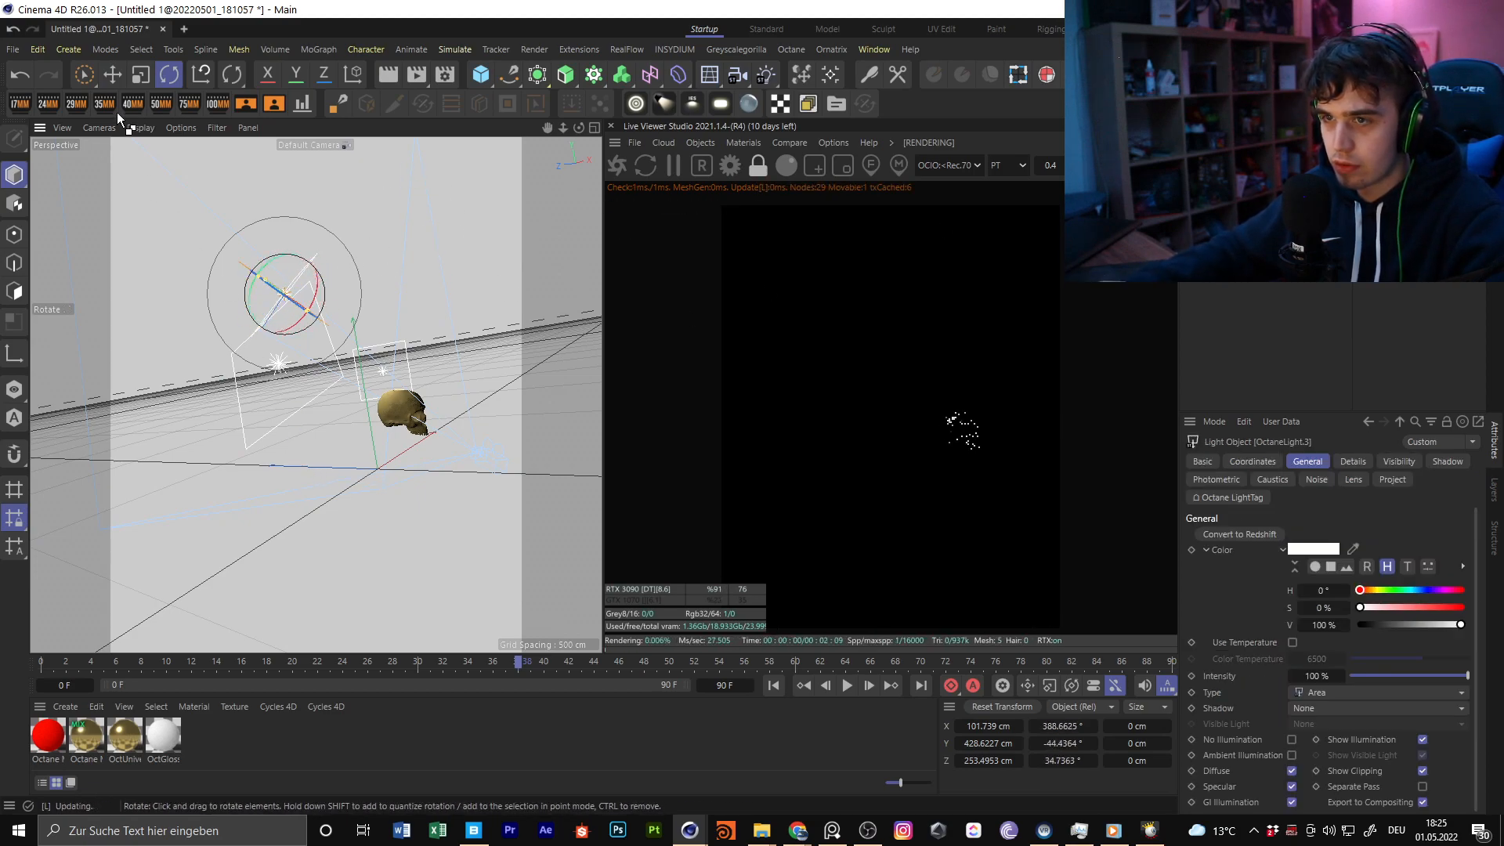
Place another duplicated area light at about X 571 cm, Y 157 cm, Z -339 cm with a pitch of about -17.5°
left_click(113, 76)
left_click_drag(303, 171, 514, 235)
left_click_drag(445, 328, 484, 374)
left_click(170, 77)
left_click_drag(408, 259, 290, 337, "alt")
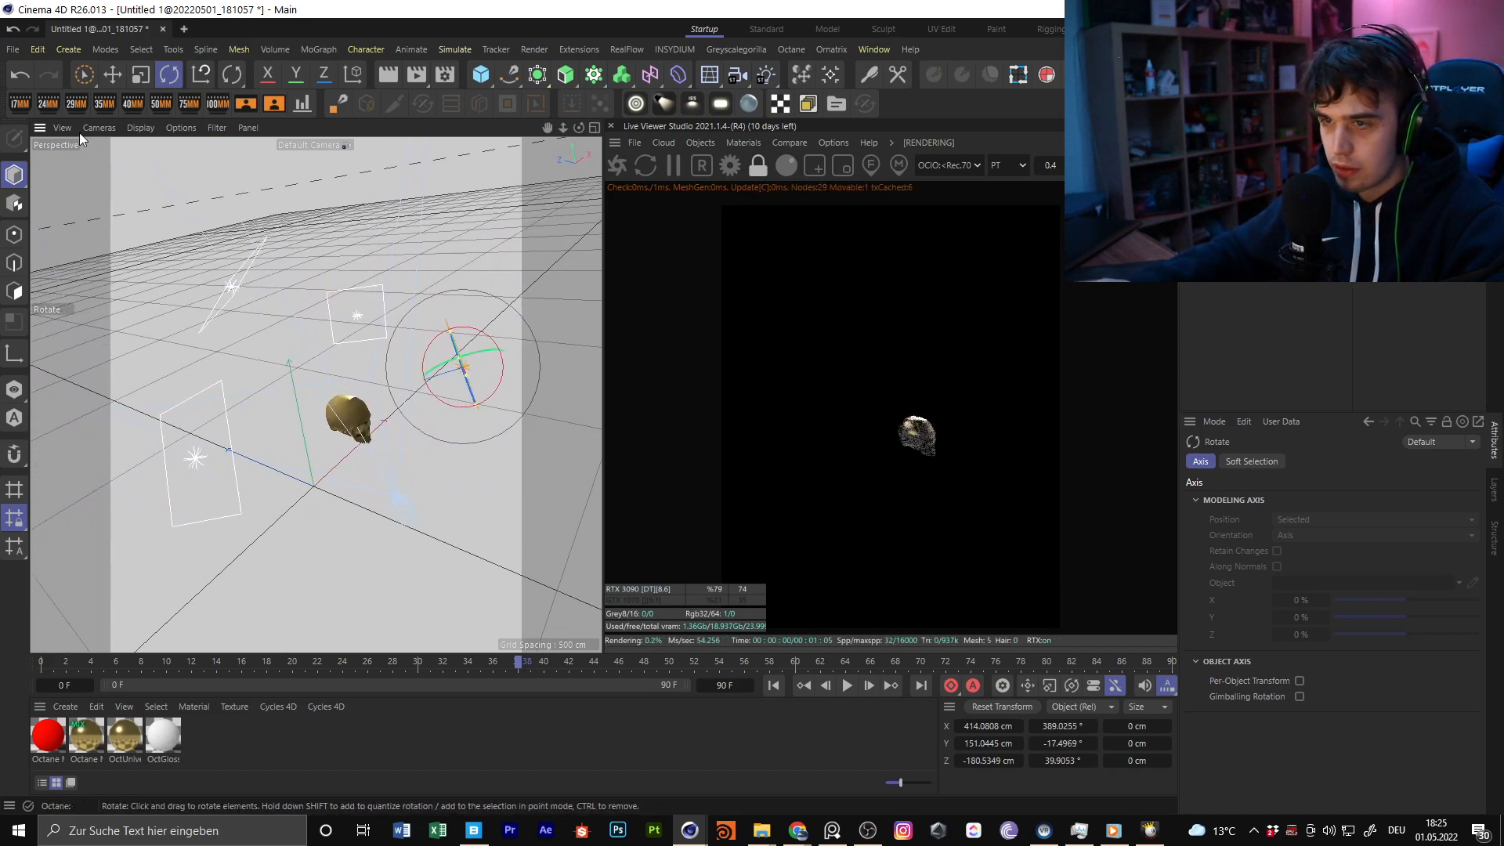
left_click(113, 76)
left_click_drag(283, 194, 372, 180)
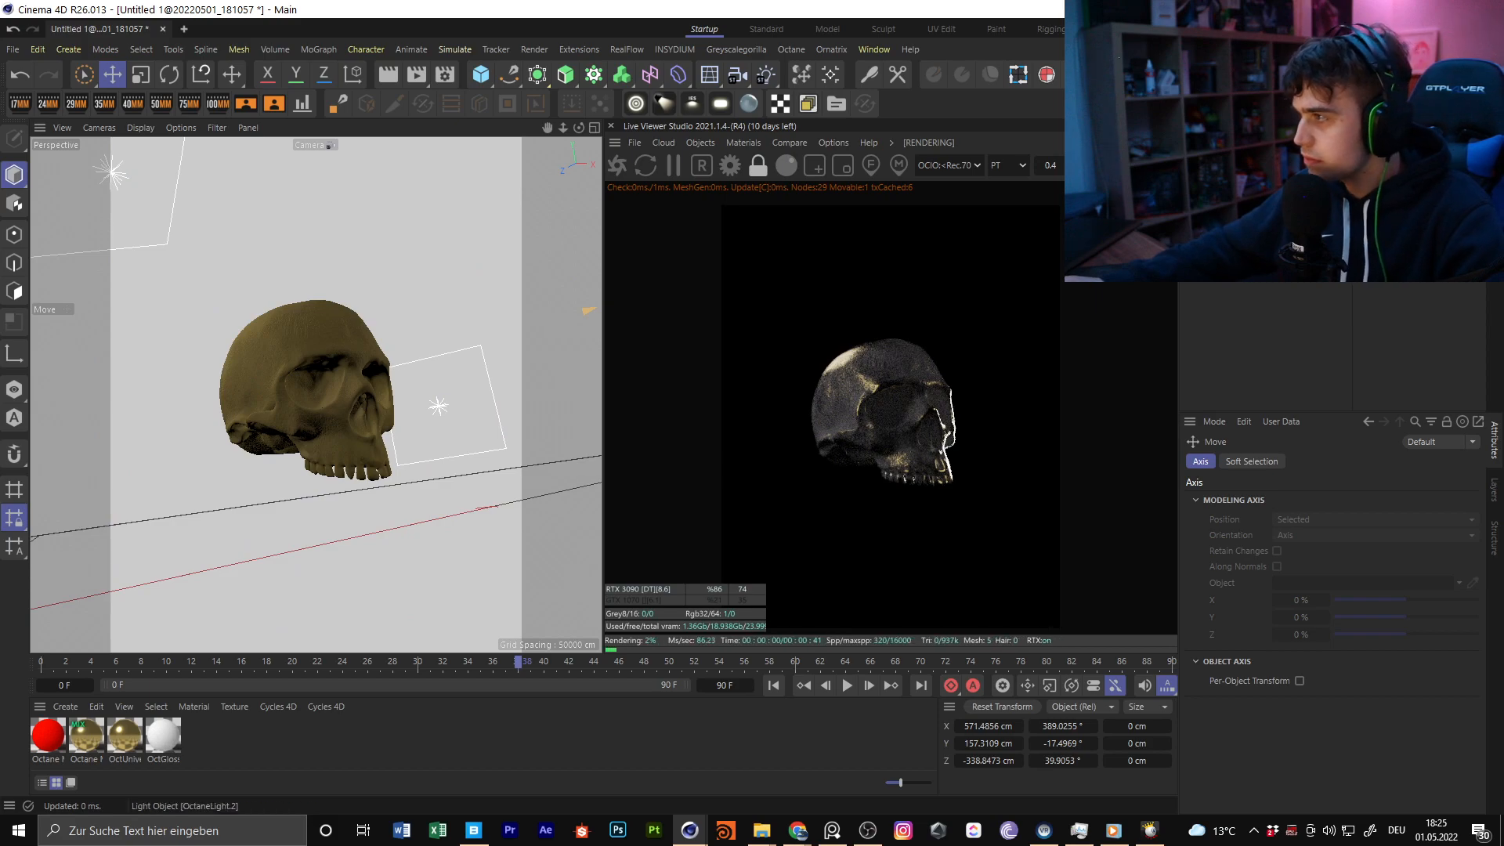
Adjust the power in an area light's tag and slightly reframe the skull in the camera view
left_click(1372, 158)
mouse_move(1408, 499)
left_mouse_down()
mouse_move(1405, 476)
mouse_move(1451, 506)
mouse_move(1415, 506)
left_mouse_up()
mouse_move(309, 412)
left_mouse_down("alt")
mouse_move(309, 384)
mouse_move(325, 382)
mouse_move(325, 399)
left_mouse_up("alt")
scroll(309, 384, "up", 1)
left_click(170, 73)
left_click(414, 311)
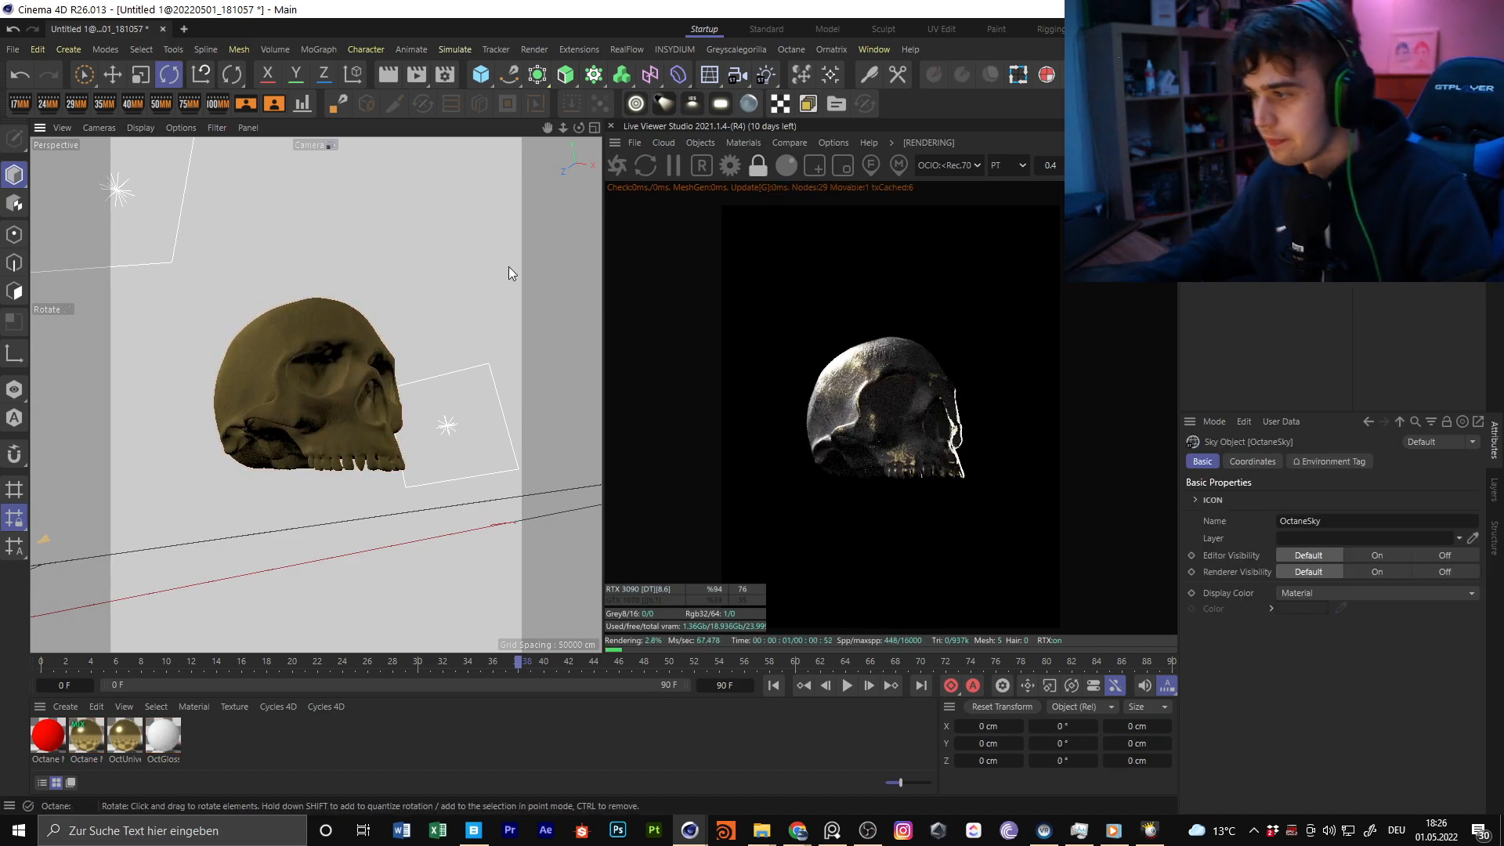
Set another area light's power to about 143.8 and toggle that light to compare its effect
left_click(1391, 188)
left_click_drag(1437, 499, 1436, 499)
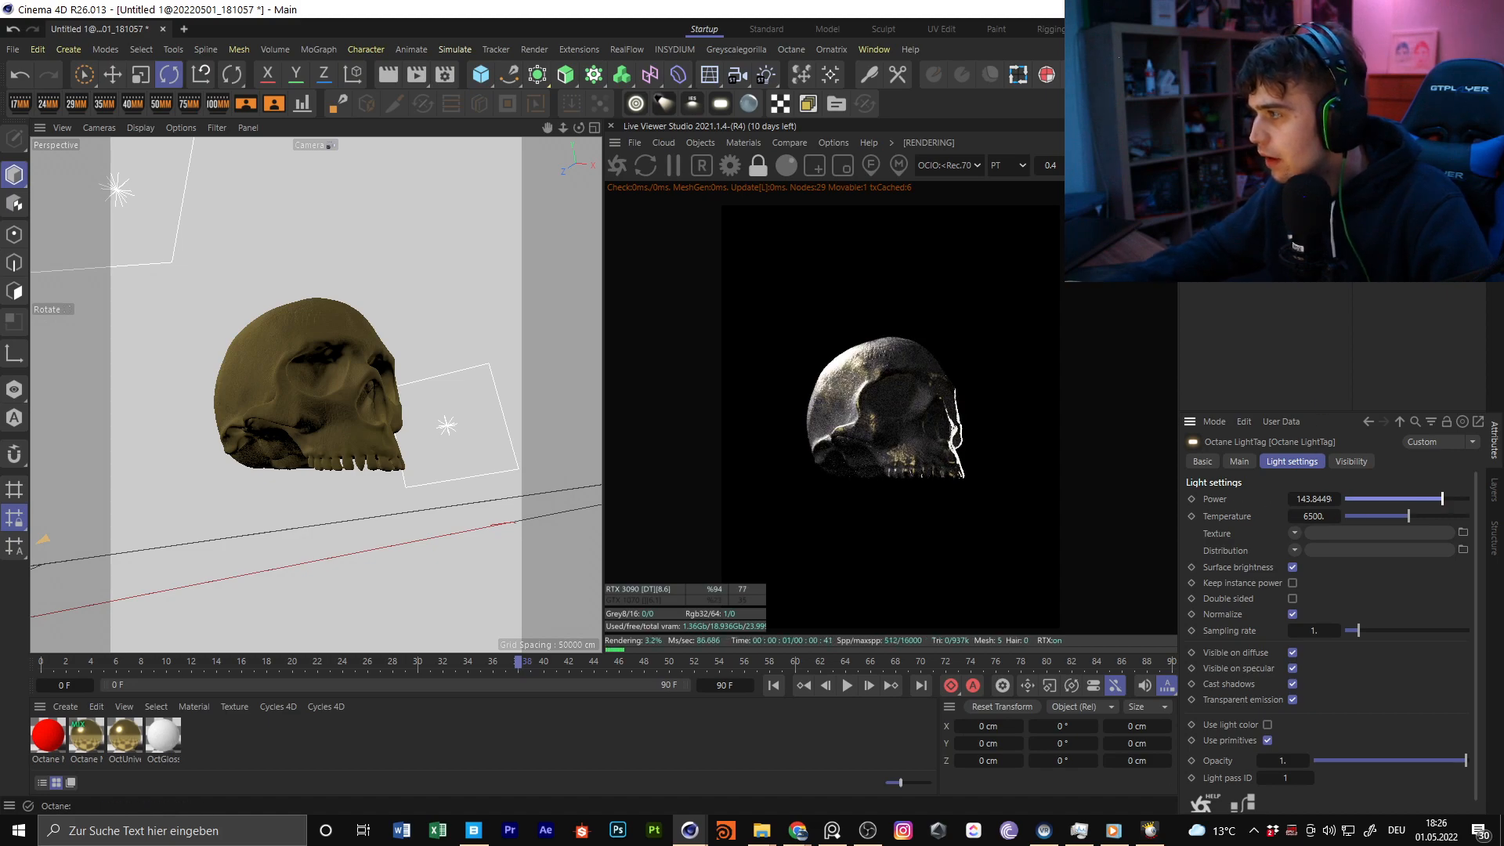
left_click(1375, 188)
left_click(1376, 188)
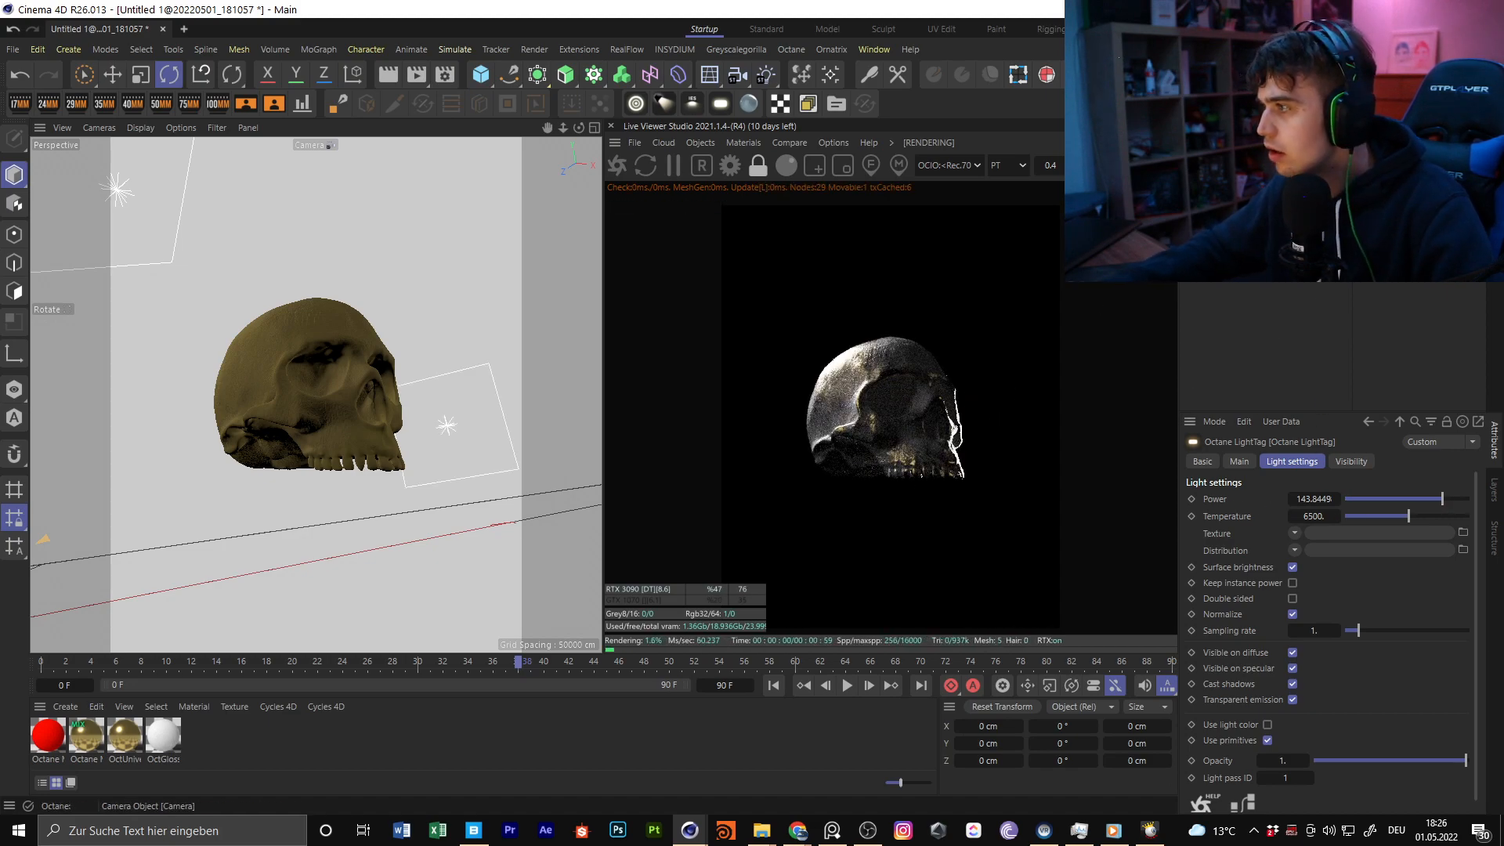
In the Octane camera tag's post processing, set bloom power to about 20.58 and cutoff to about 0.54, and try the spectral intensity
left_click(1391, 204)
left_click(1223, 479)
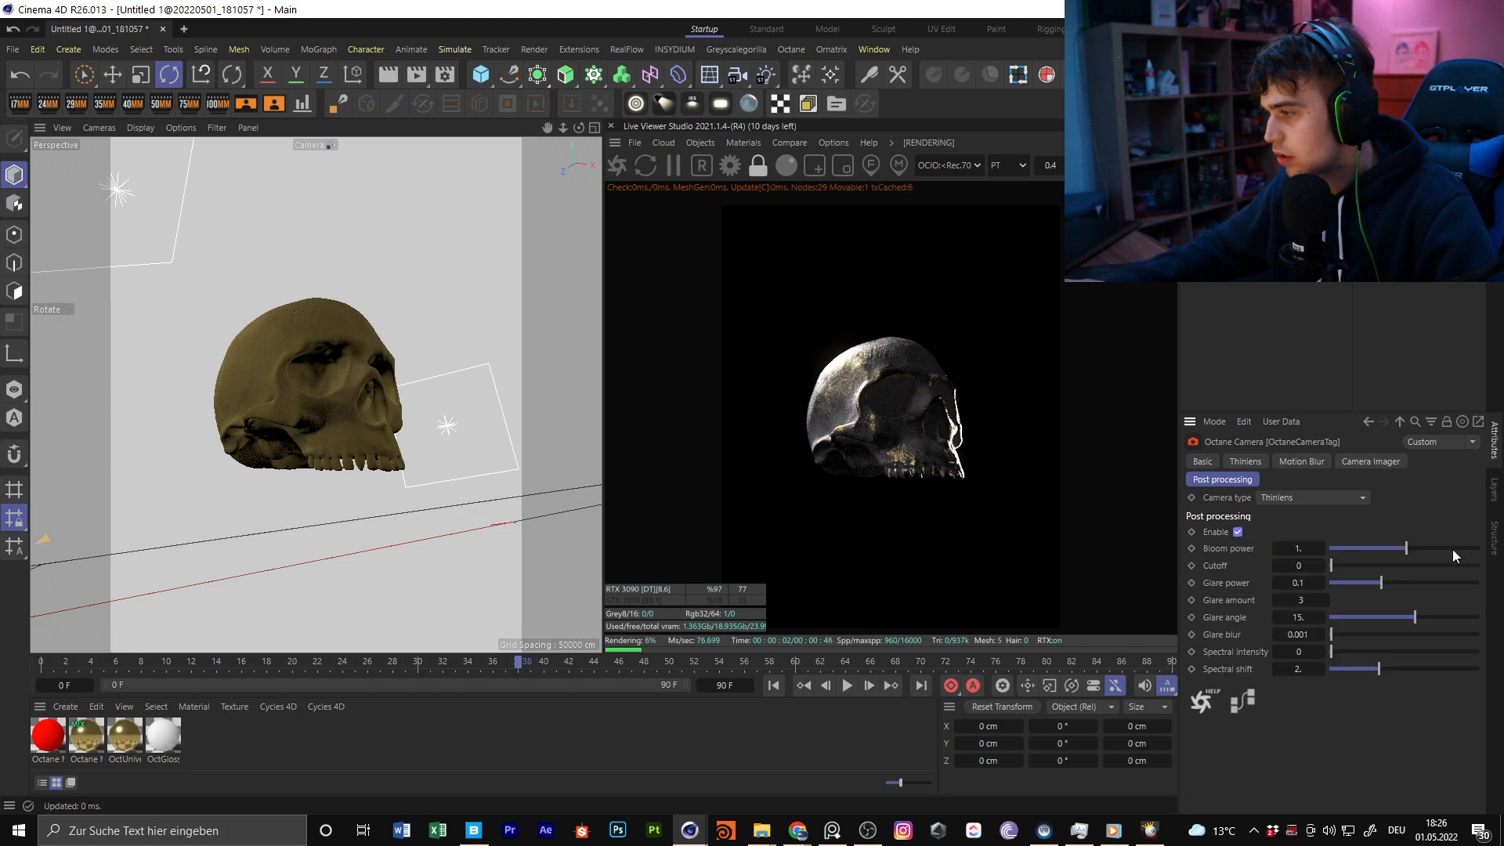
left_click_drag(1412, 552, 1436, 552)
left_click_drag(1331, 565, 1338, 566)
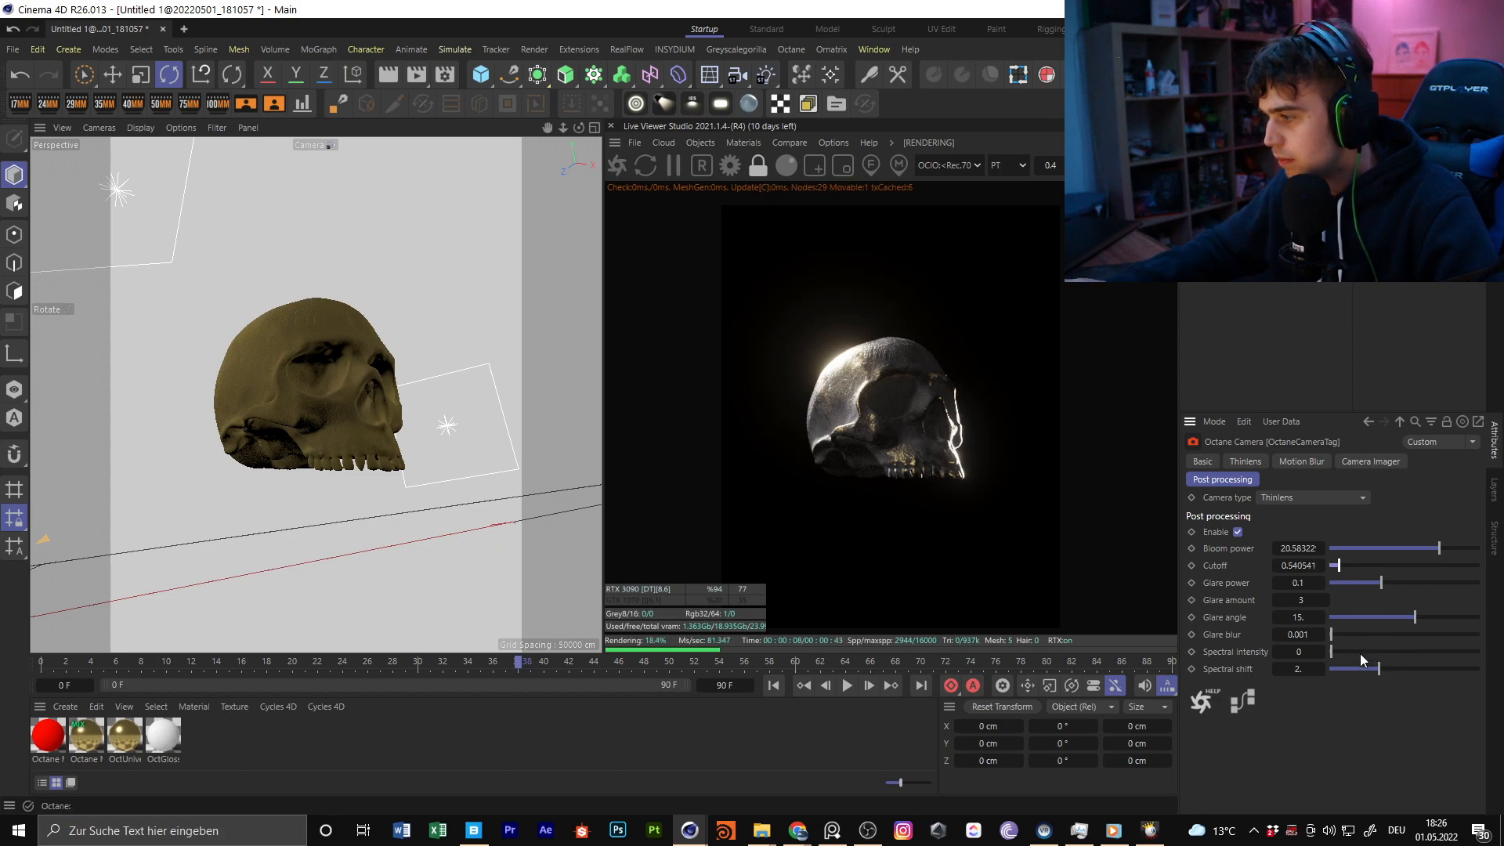
left_click_drag(1387, 655, 1450, 679)
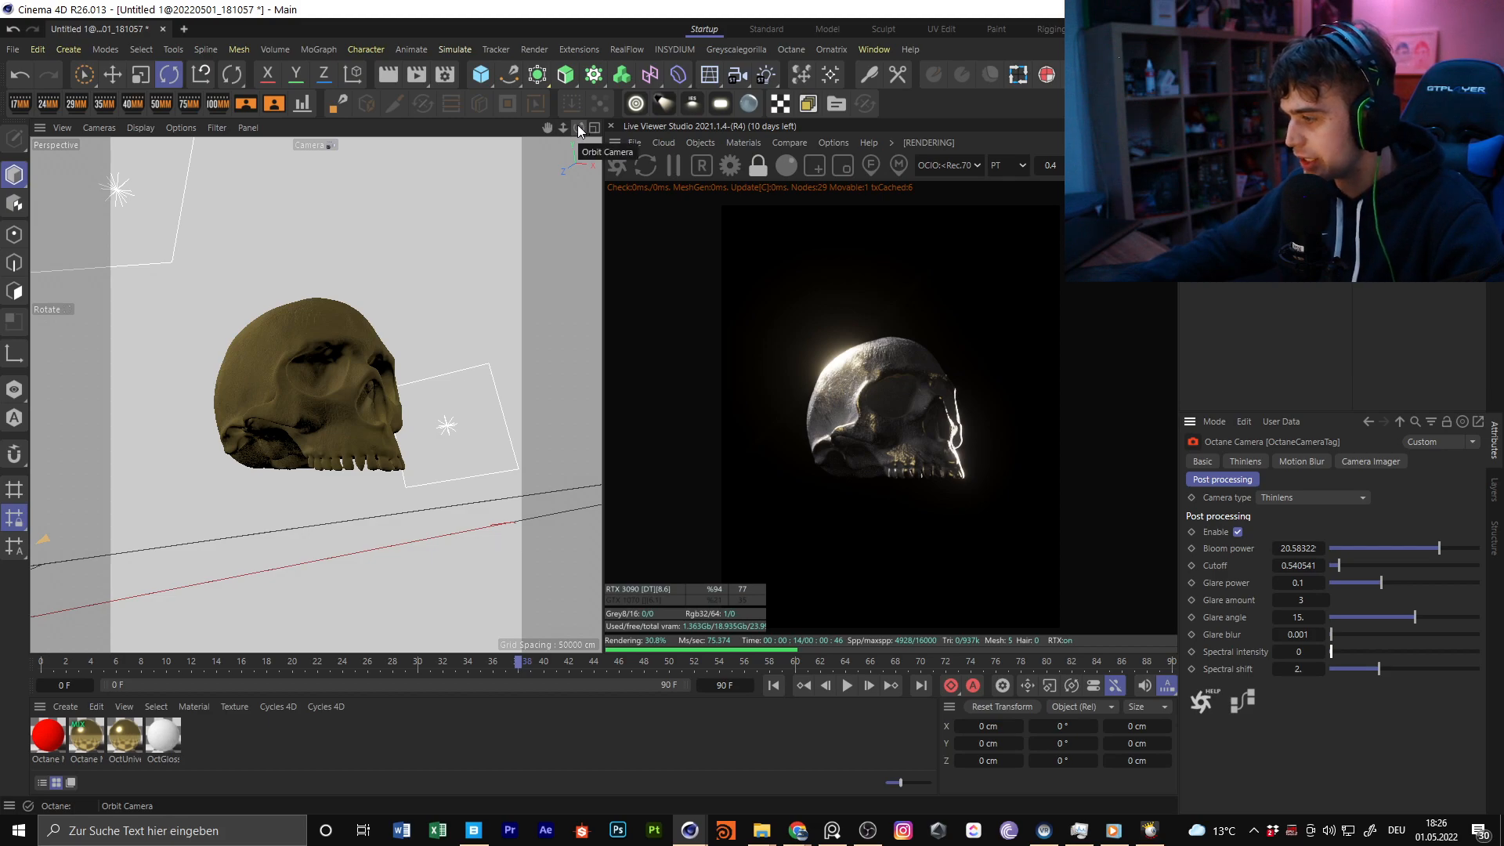
Rotate the skull in the camera view to about 2.8°, -10.2° and 1°
left_click_drag(576, 125, 585, 125)
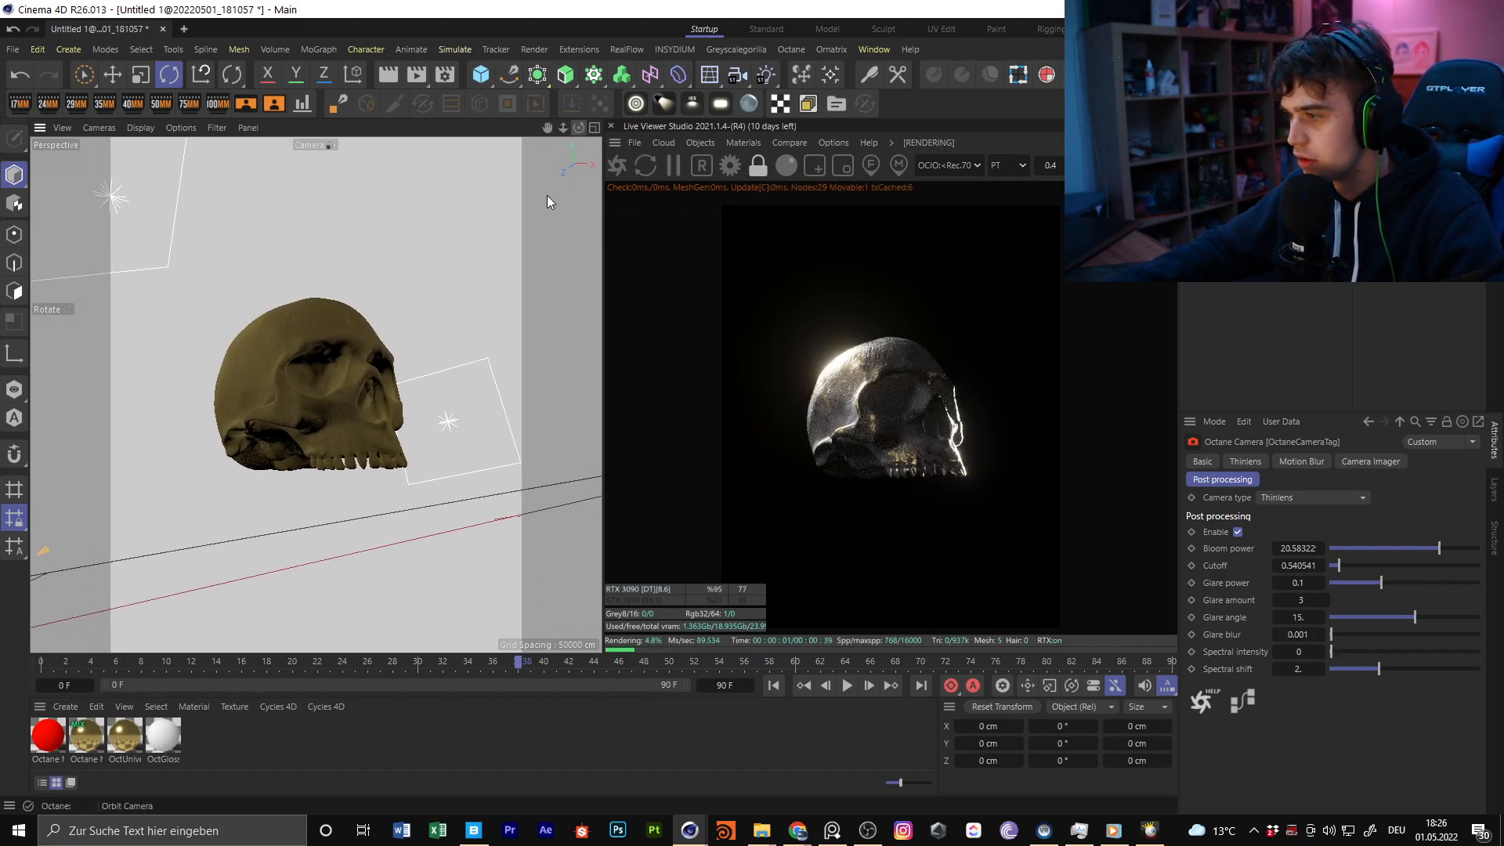
left_click(309, 379)
left_click_drag(303, 373, 429, 331)
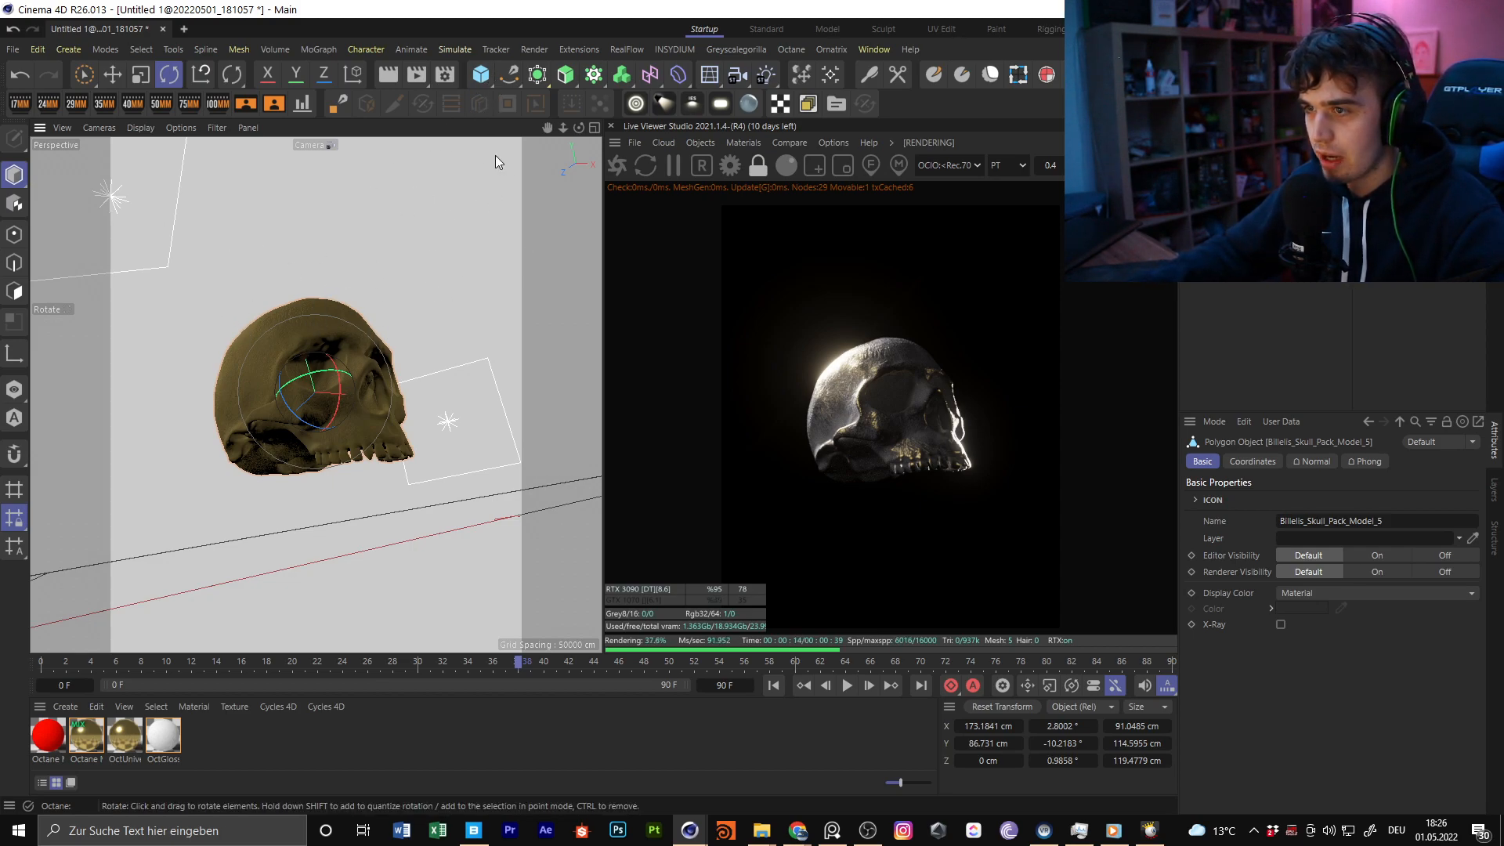
Add a torus at the skull's position and move it out to the top level of the object hierarchy
left_click(484, 76)
left_click(540, 156)
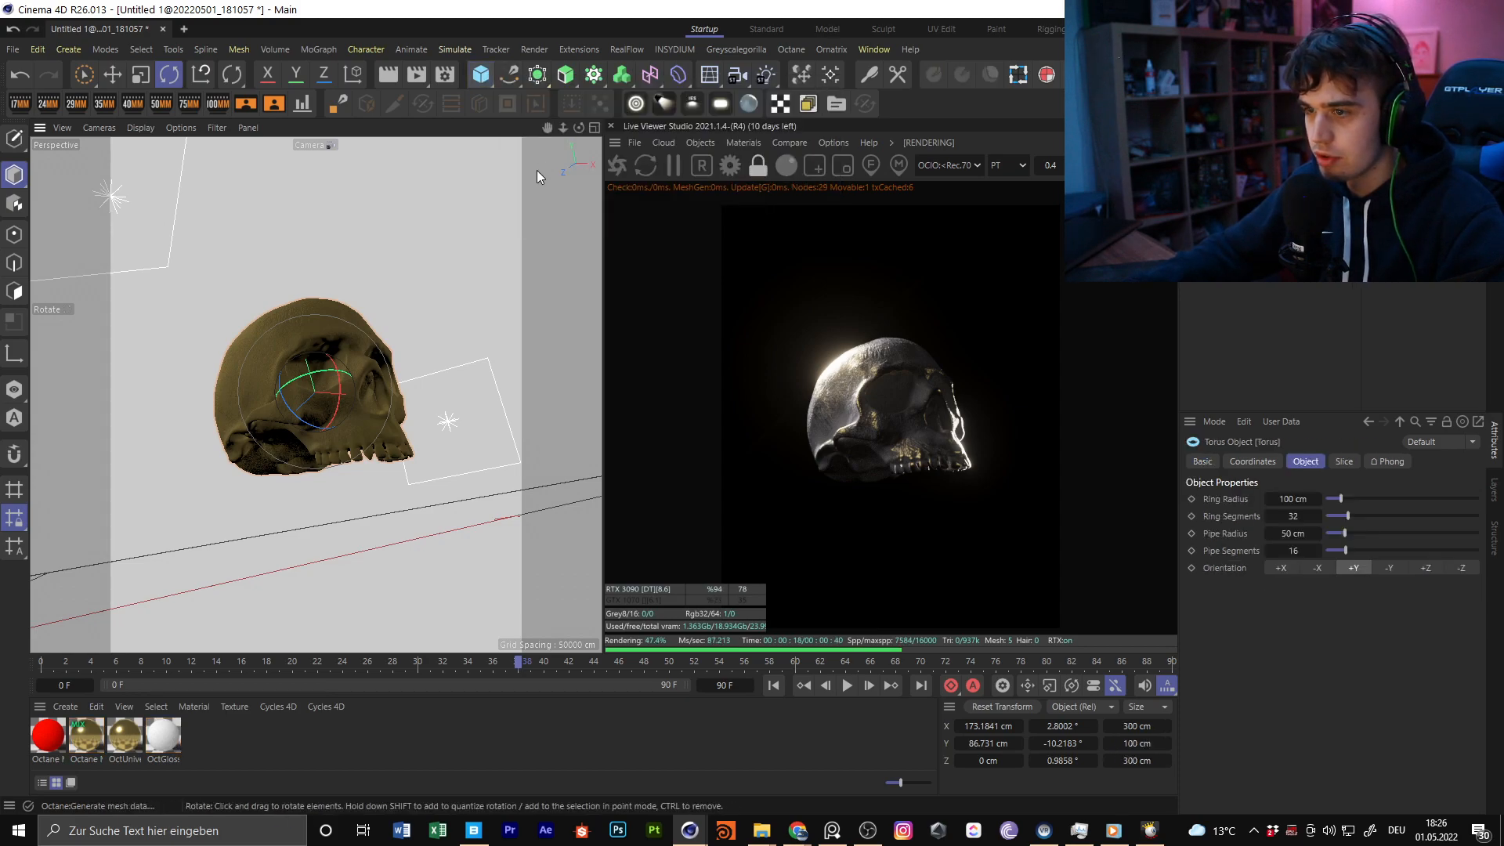
left_click(111, 80)
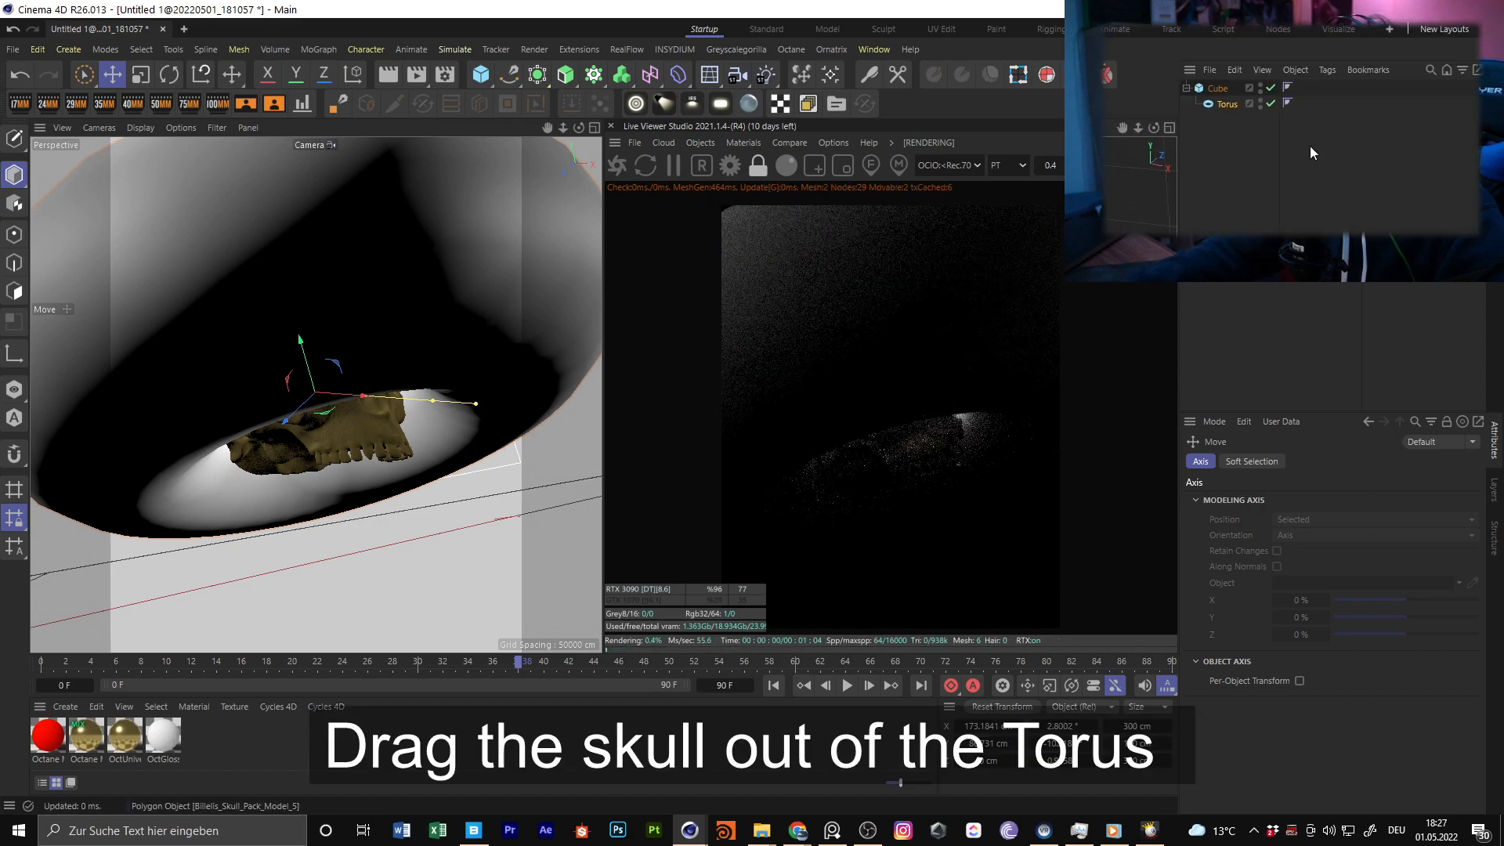
left_click(1227, 105)
left_click_drag(1227, 105, 1219, 85)
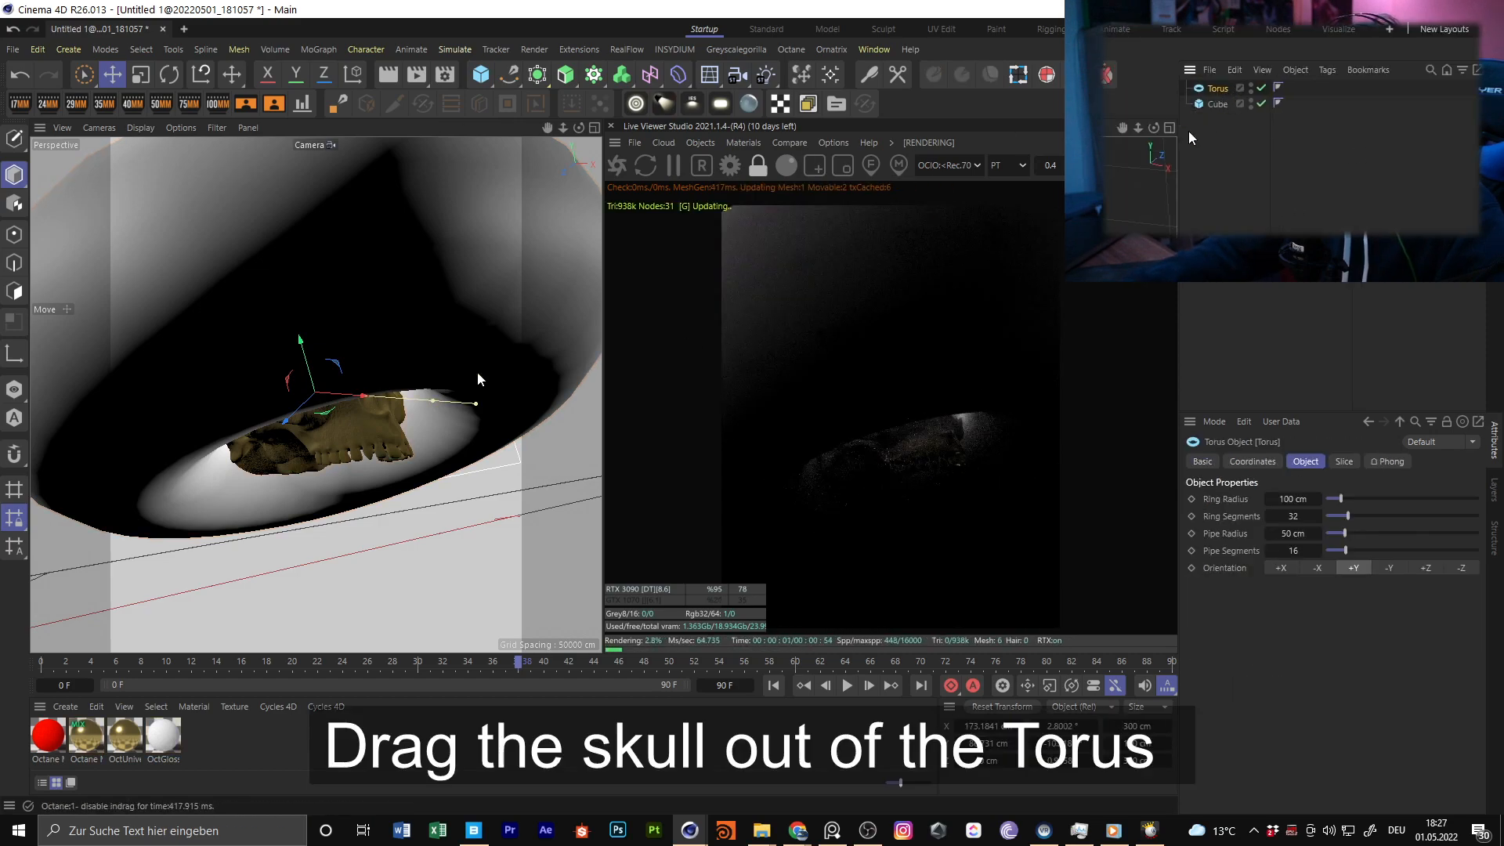
Raise the torus to about Y 130.5 cm and scale it into a flat ring about 113 cm wide and 3.8 cm thick
left_click_drag(315, 349, 304, 278)
key("r")
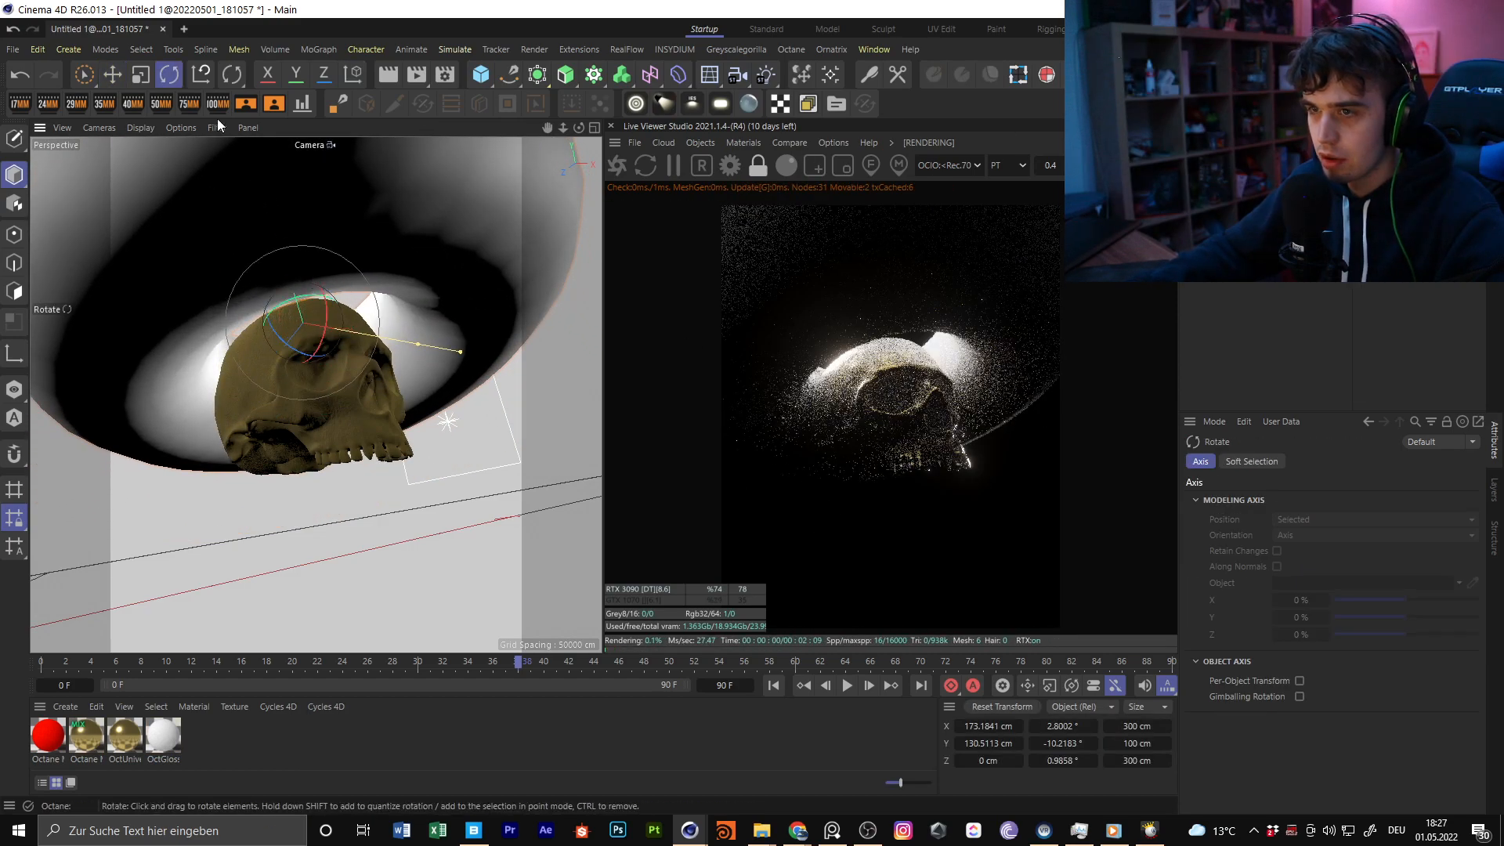
left_click(153, 80)
left_click_drag(321, 345, 235, 354)
left_click_drag(386, 337, 444, 271)
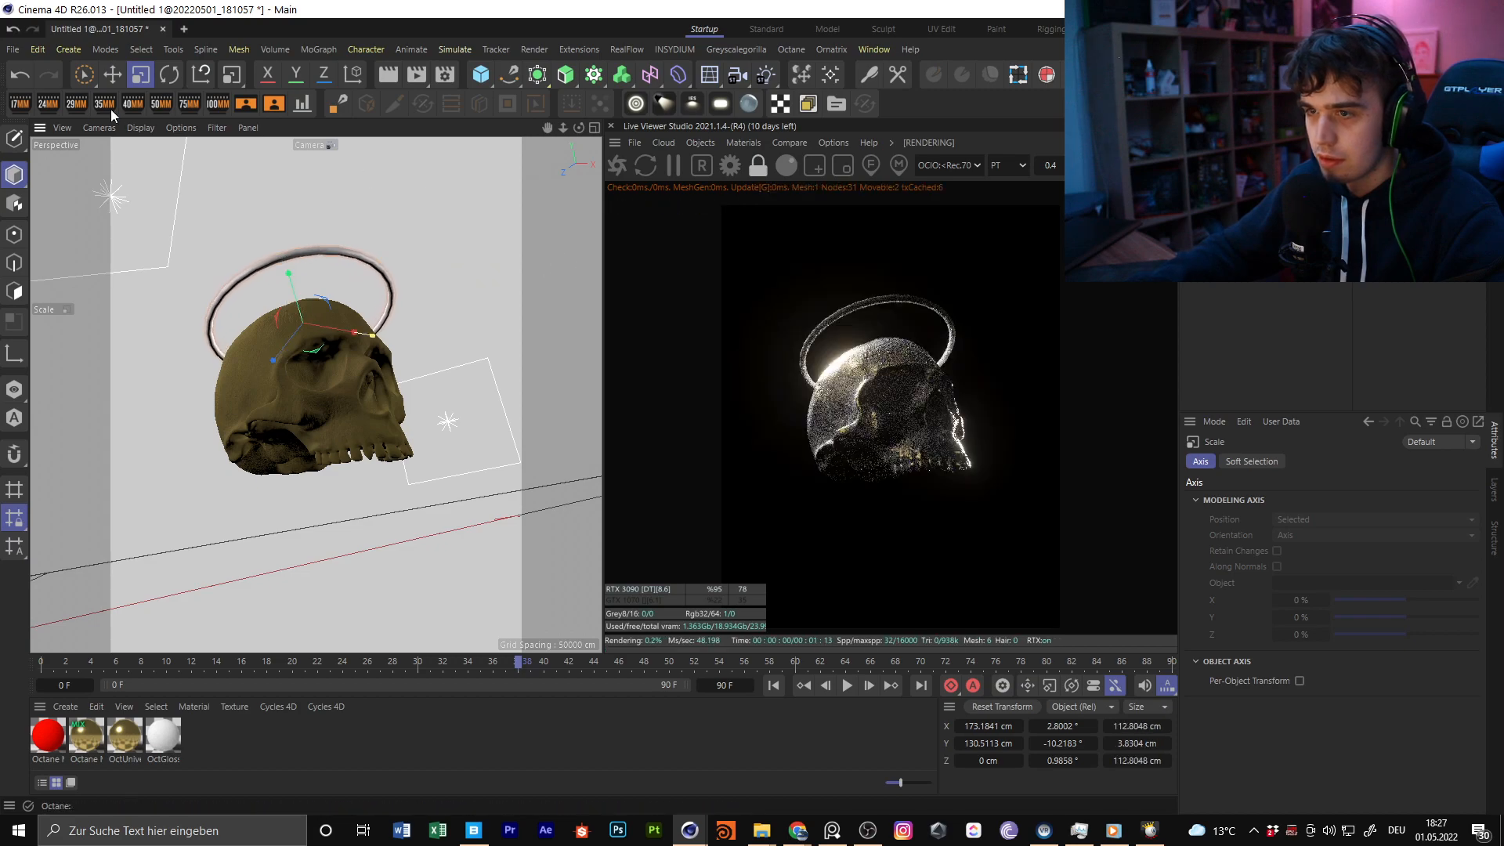
Set the torus's pipe radius to 0.584 cm and place the ring around the skull's crown at about Y 112.9 cm, Z 10.3 cm
left_click(112, 74)
left_click_drag(299, 288, 369, 353)
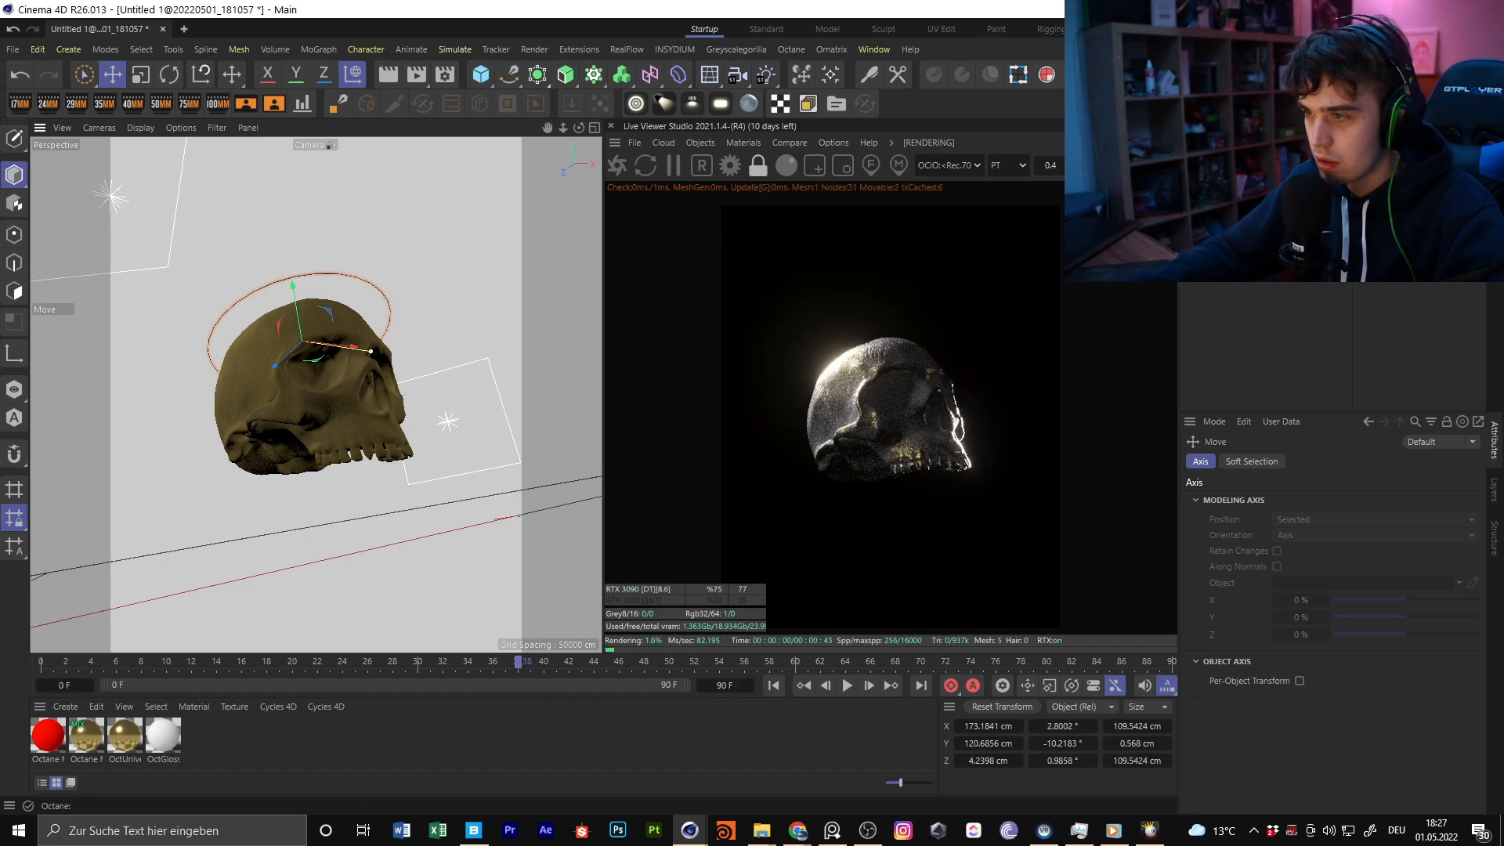
left_click(1222, 157)
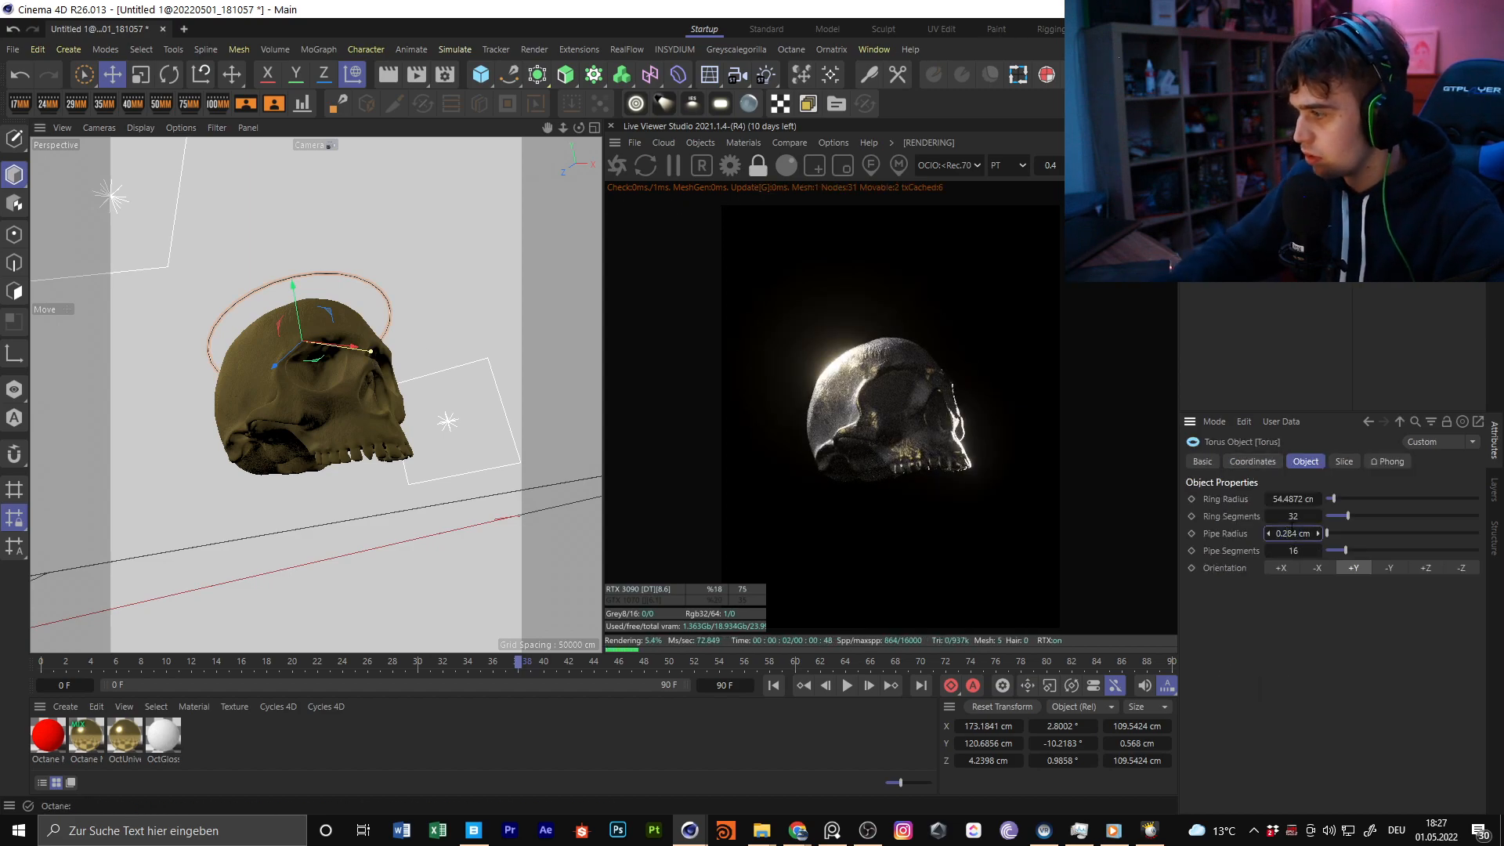
left_click_drag(1287, 534, 1290, 529)
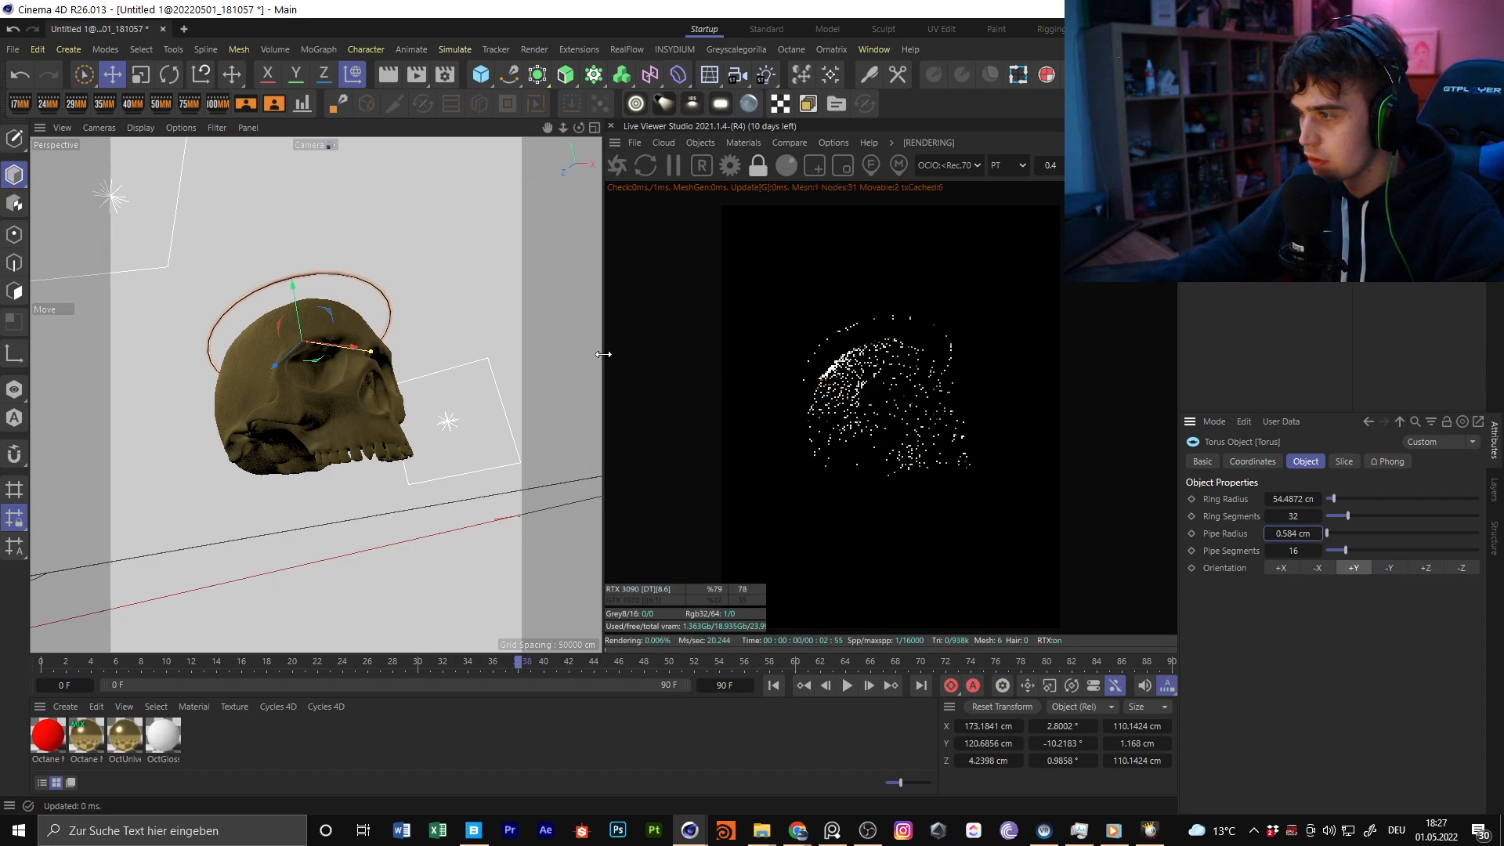
left_click_drag(303, 302, 301, 304)
left_click_drag(288, 358, 293, 317)
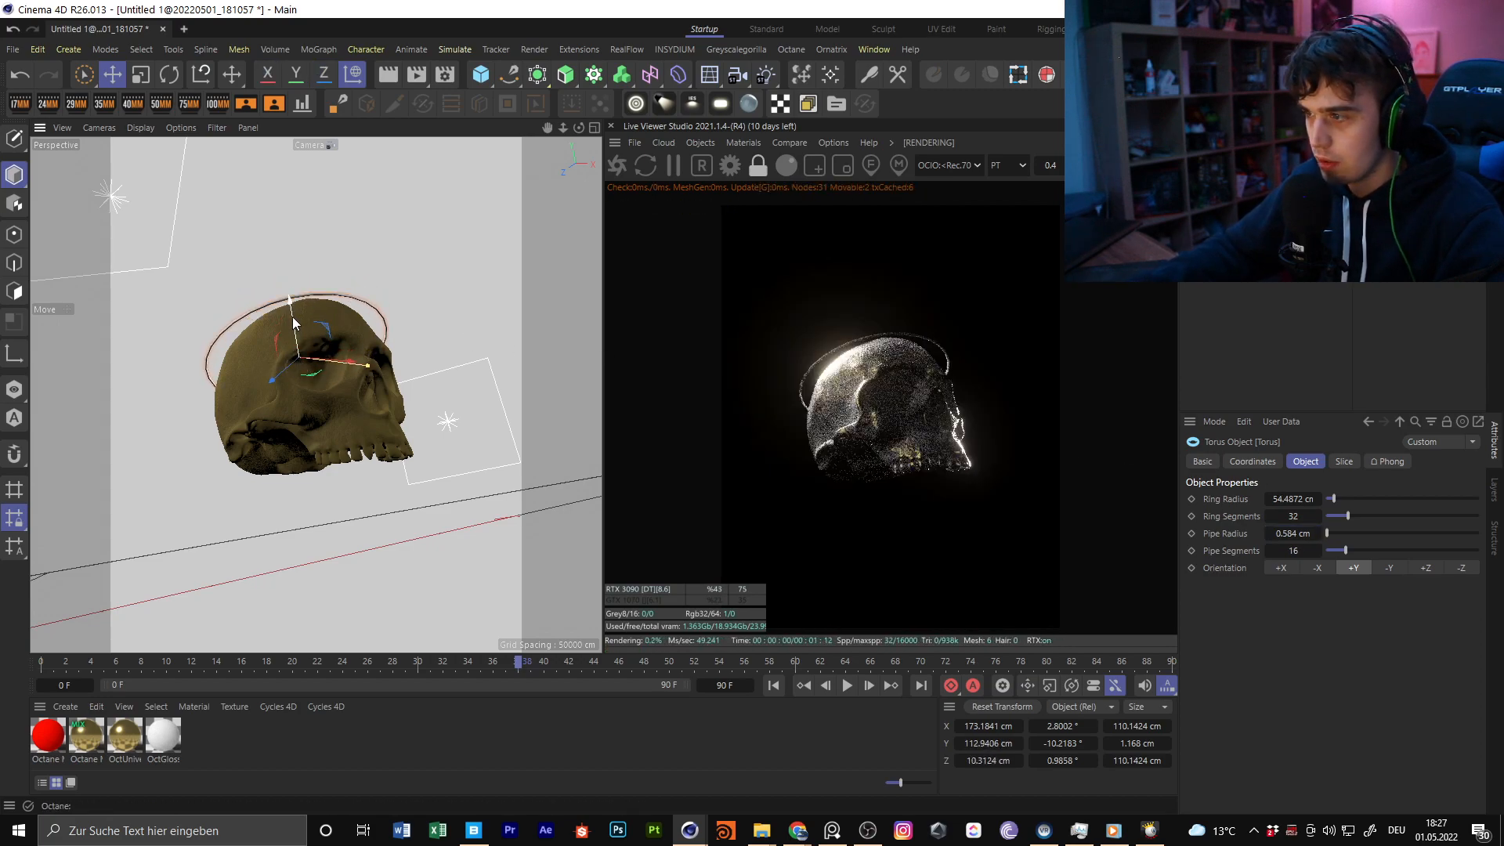
Create an Octane diffuse material and smooth the torus with 182 pipe segments and 107 ring segments
left_click(742, 143)
mouse_move(807, 222)
left_click(894, 225)
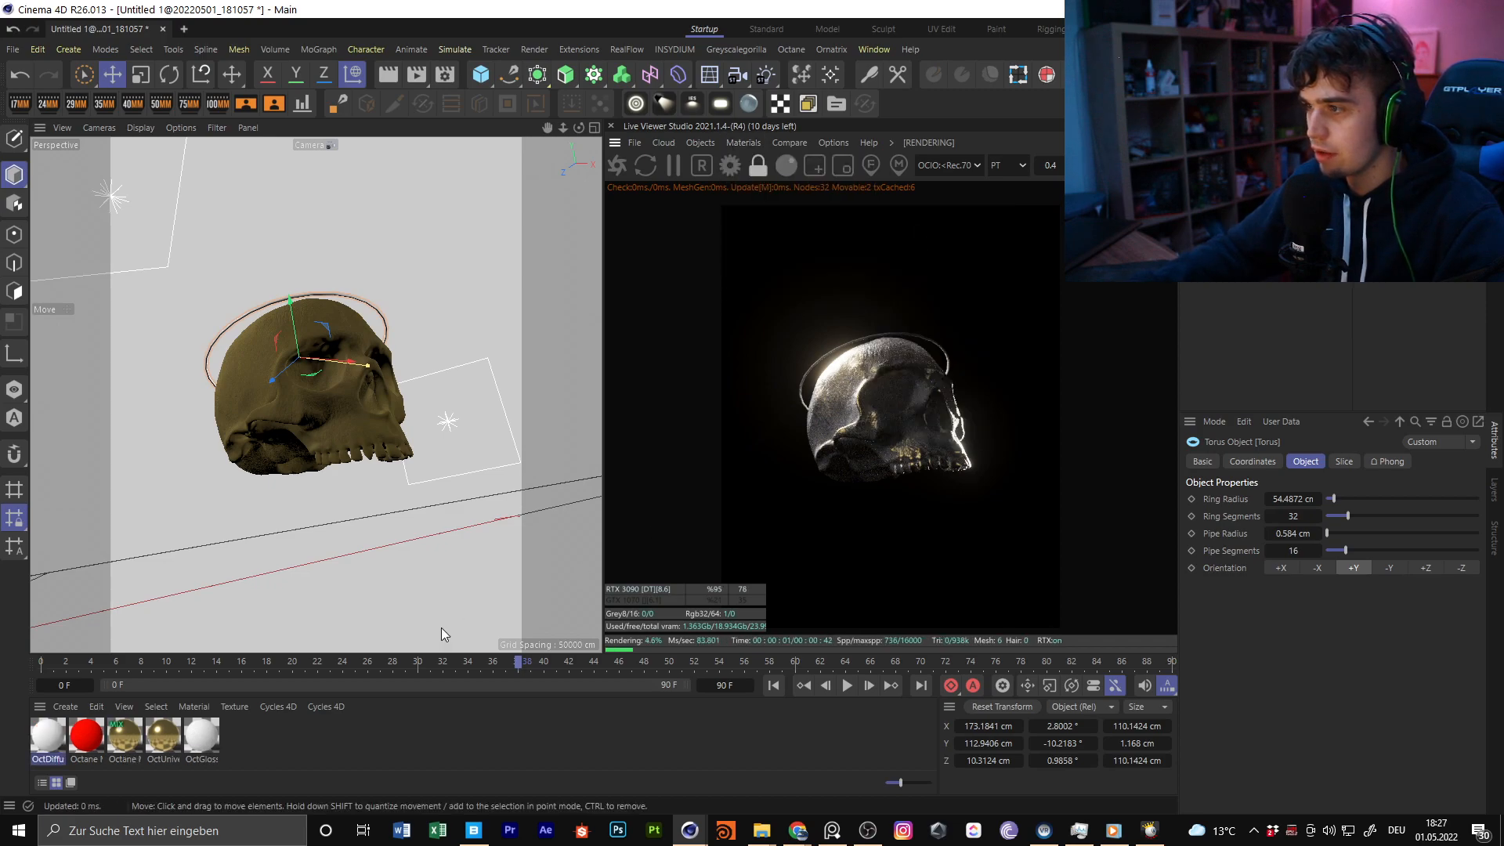
left_click_drag(1292, 548, 1379, 549)
left_click_drag(1292, 516, 1347, 517)
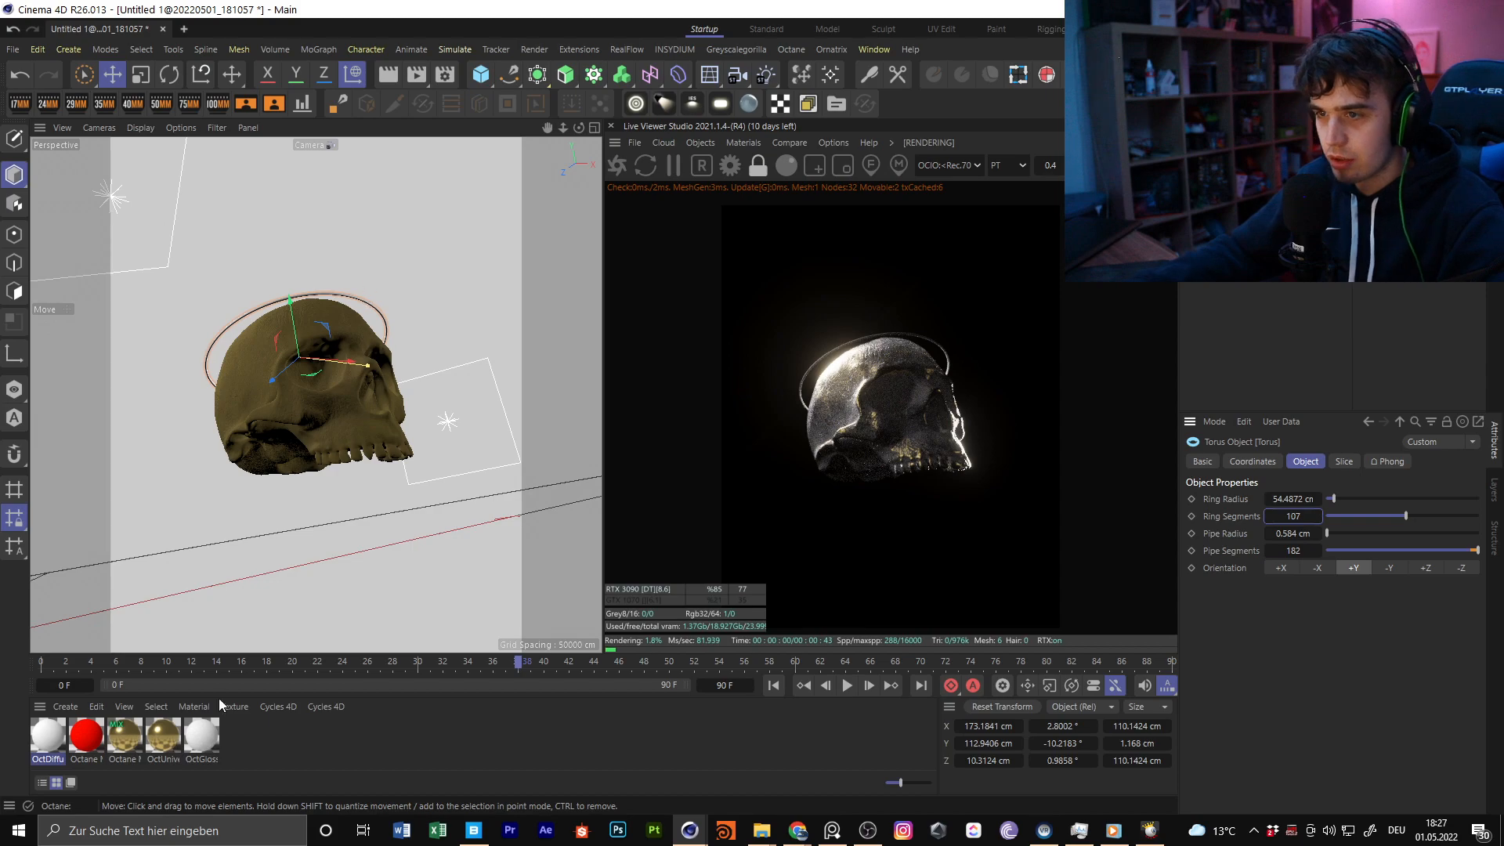
In the diffuse material's node graph, add a Blackbody emission node and connect it to the Emission input
double_click(48, 735)
left_click(130, 443)
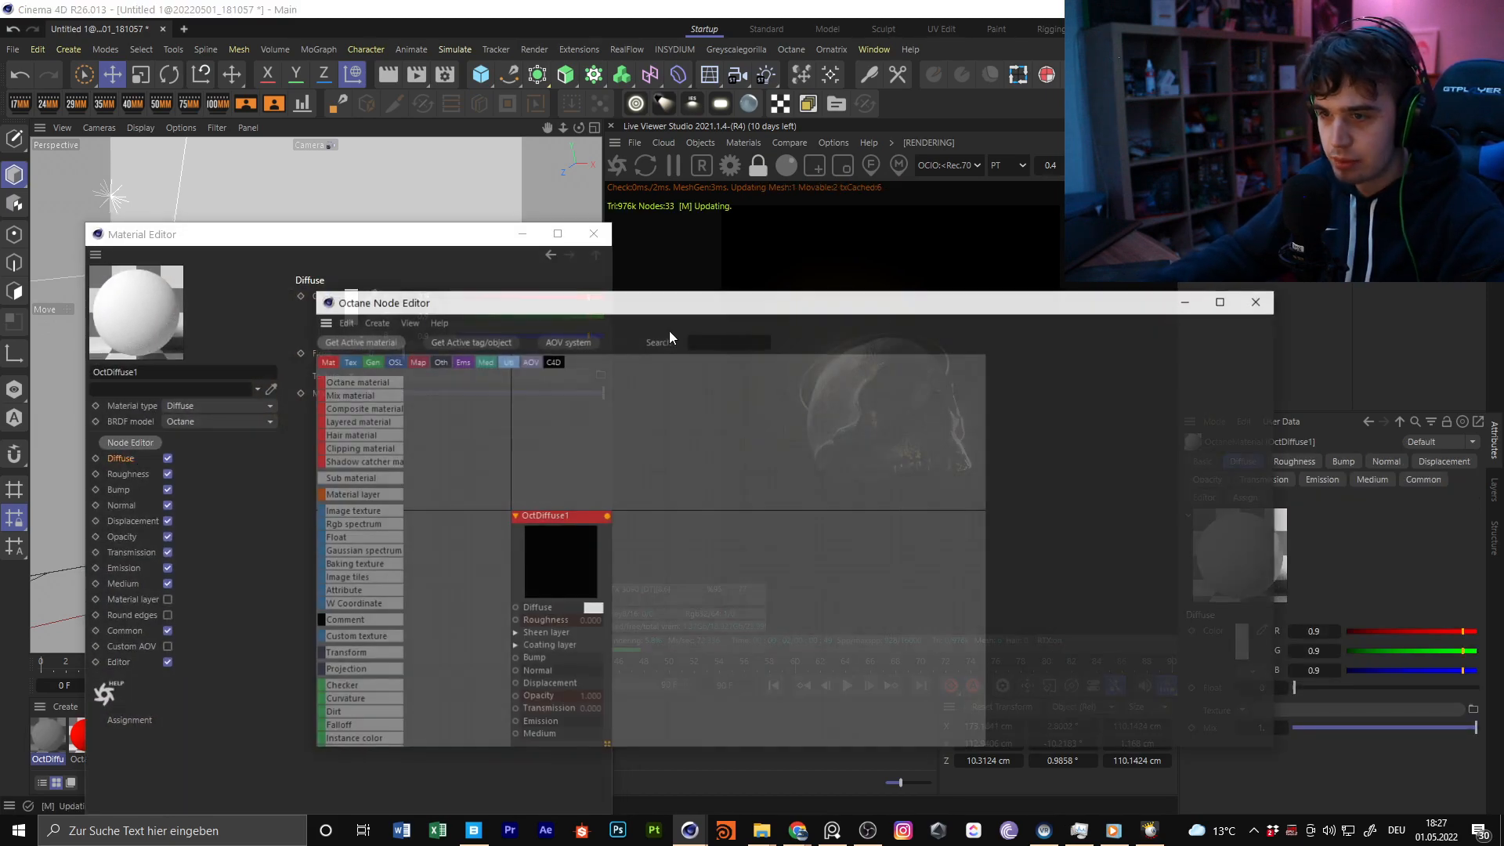
type("em")
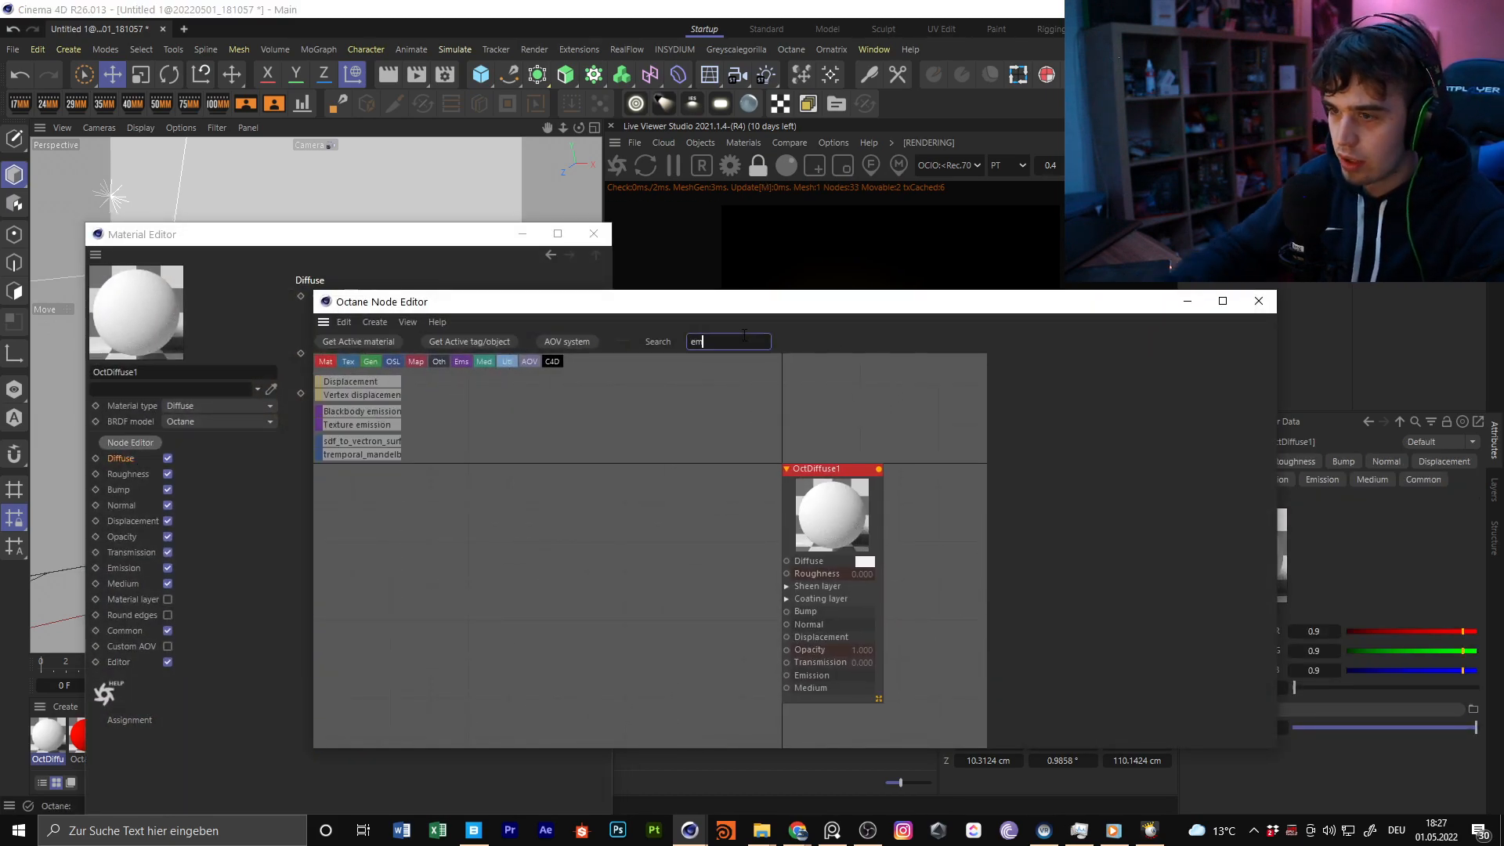
left_click_drag(359, 426, 647, 607)
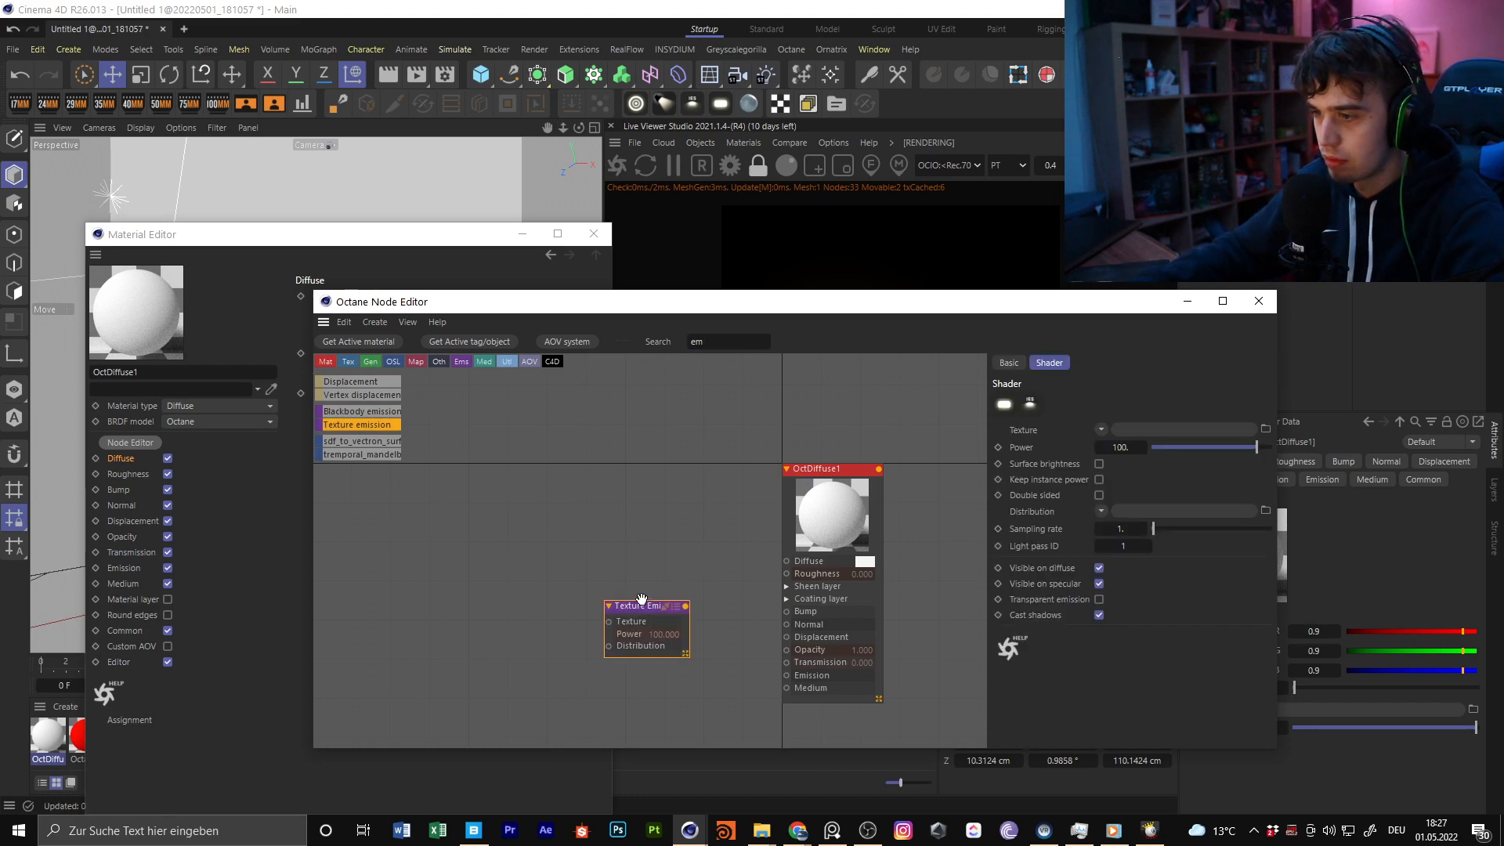
key("Delete")
left_click_drag(376, 414, 642, 595)
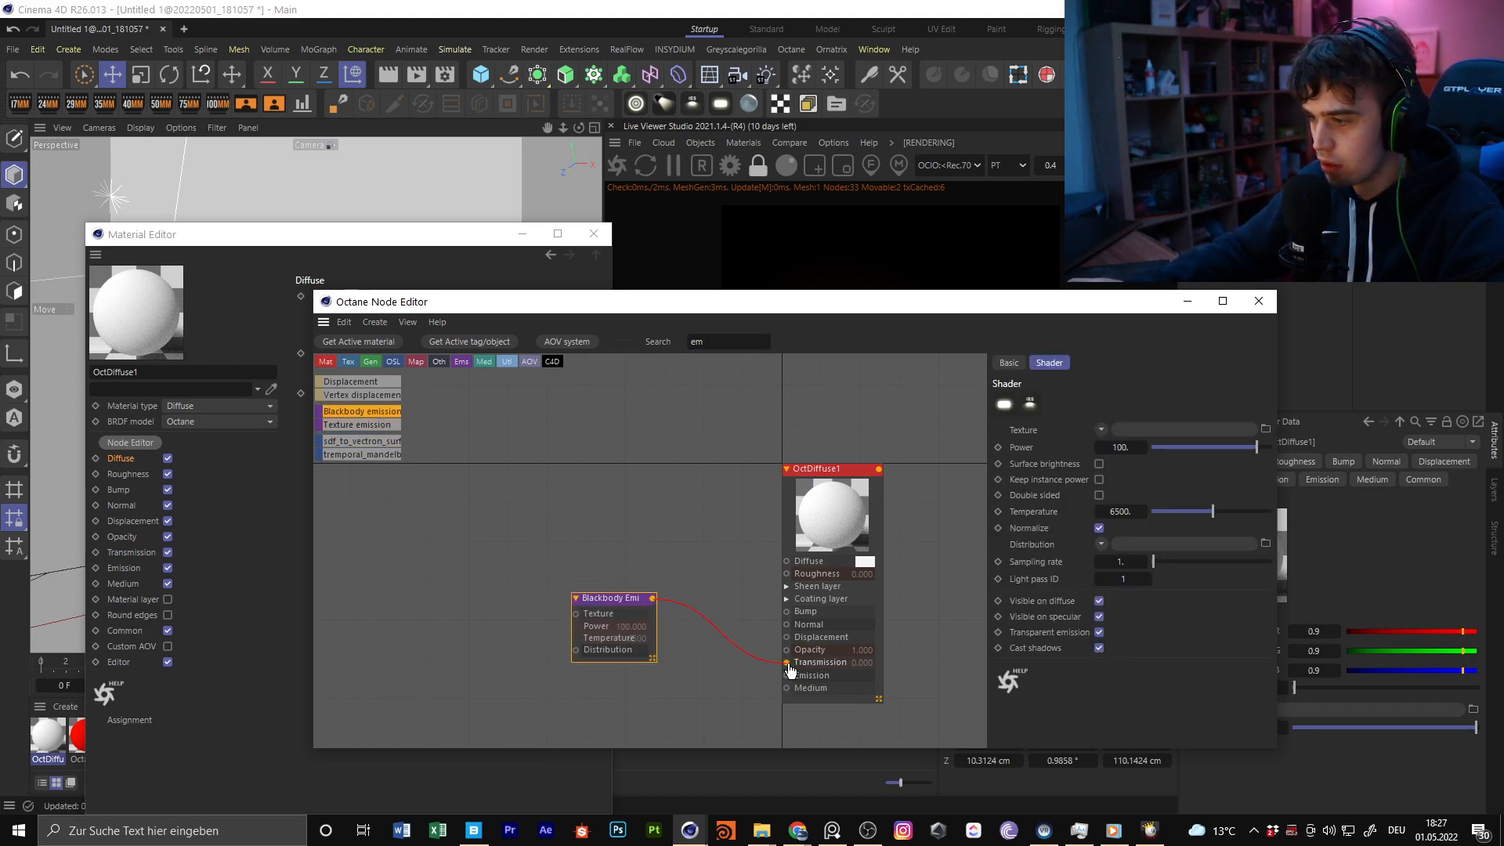
middle_click_drag(649, 545, 785, 467)
Add a Gradient node, connect it to the blackbody emission's Texture input and load the neon gradient preset
double_click(705, 342)
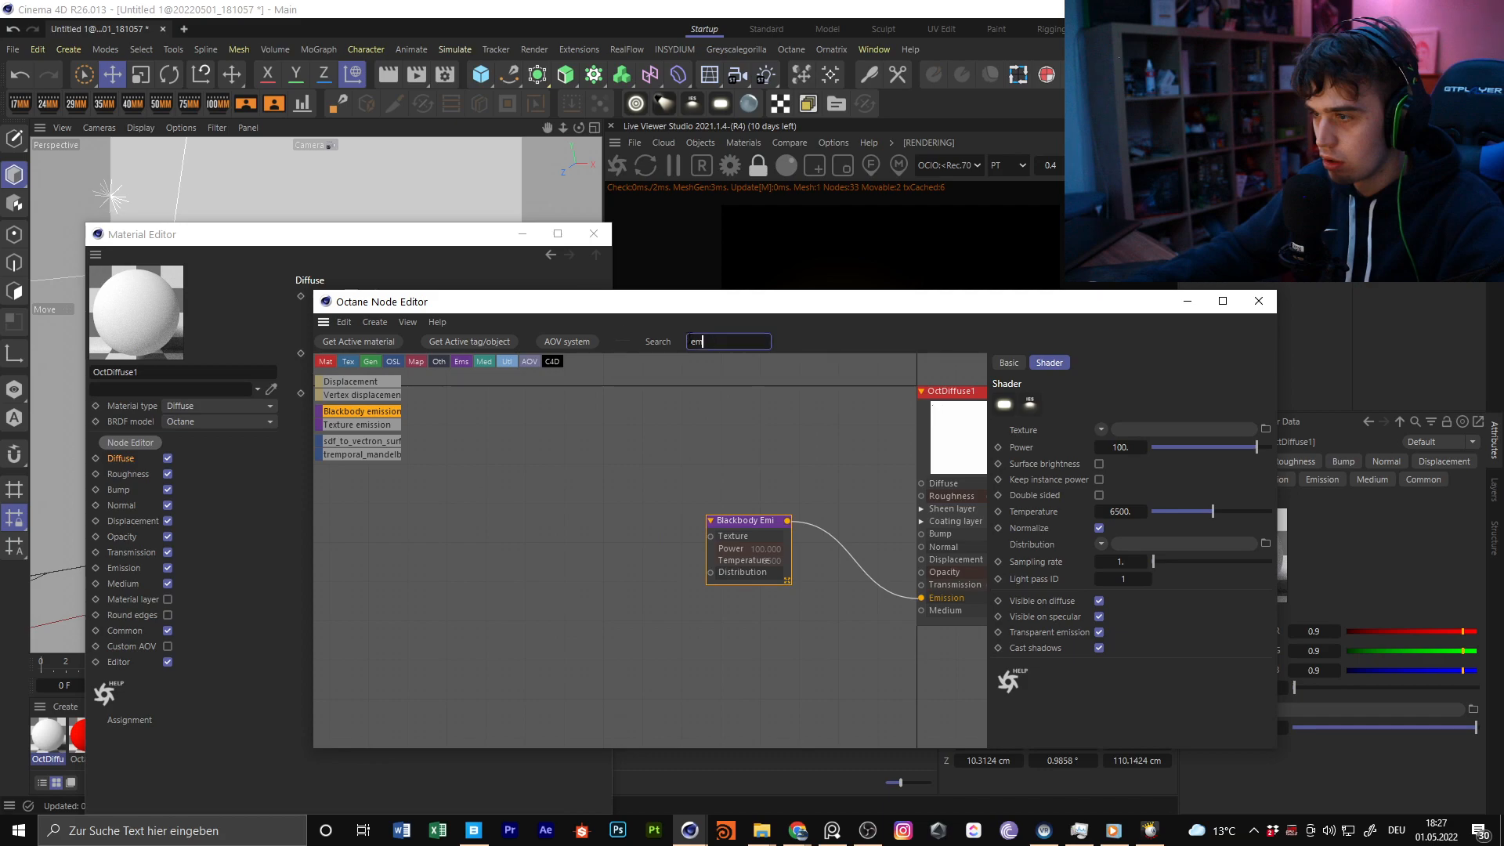
type("grta")
left_click_drag(341, 484, 558, 503)
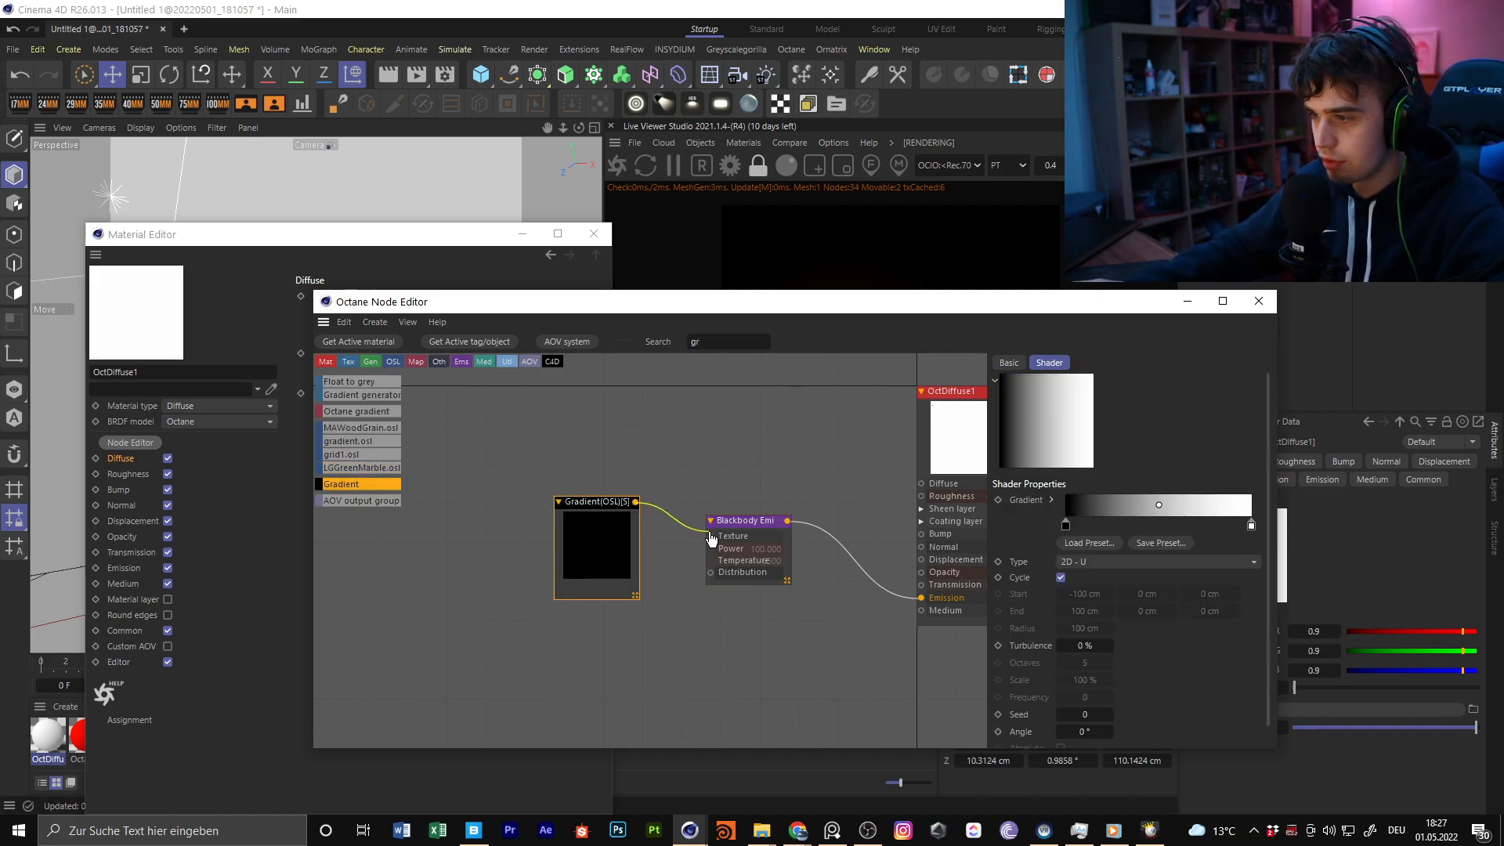
left_click_drag(710, 537, 710, 535)
left_click(1094, 542)
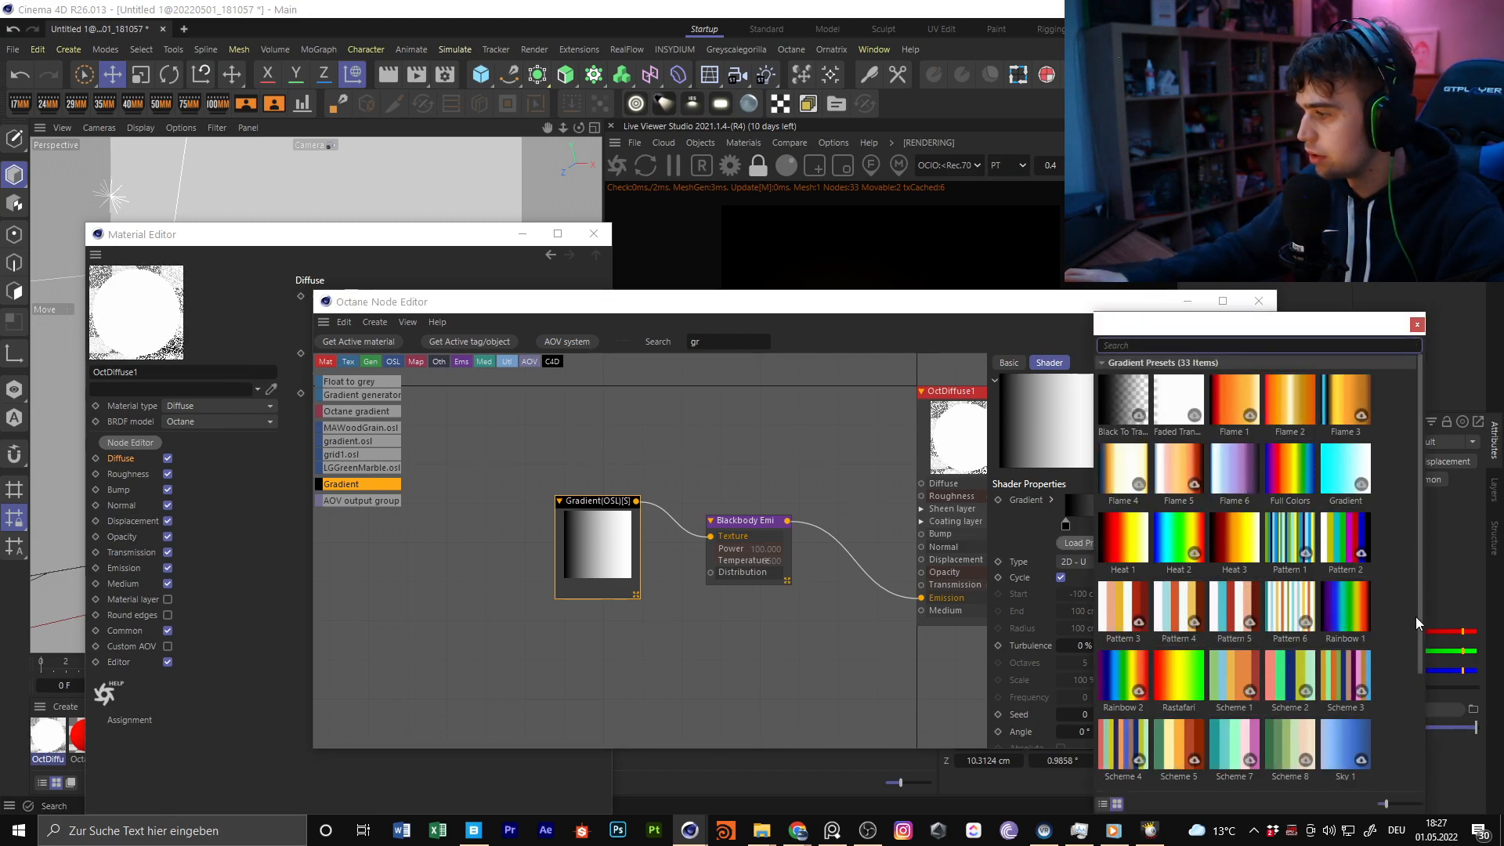
left_click_drag(1422, 641, 1421, 790)
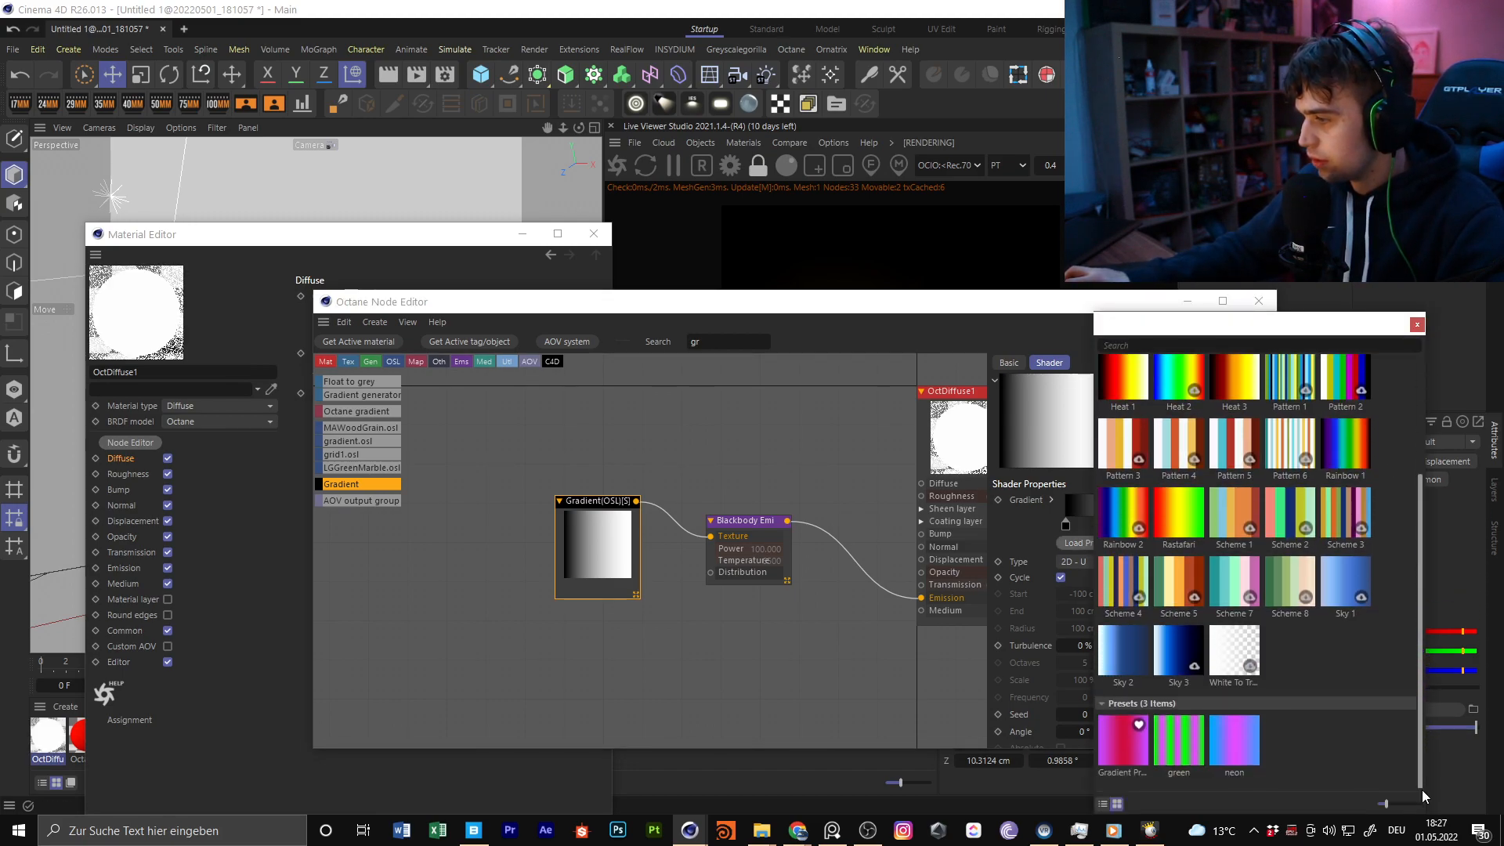
double_click(1229, 752)
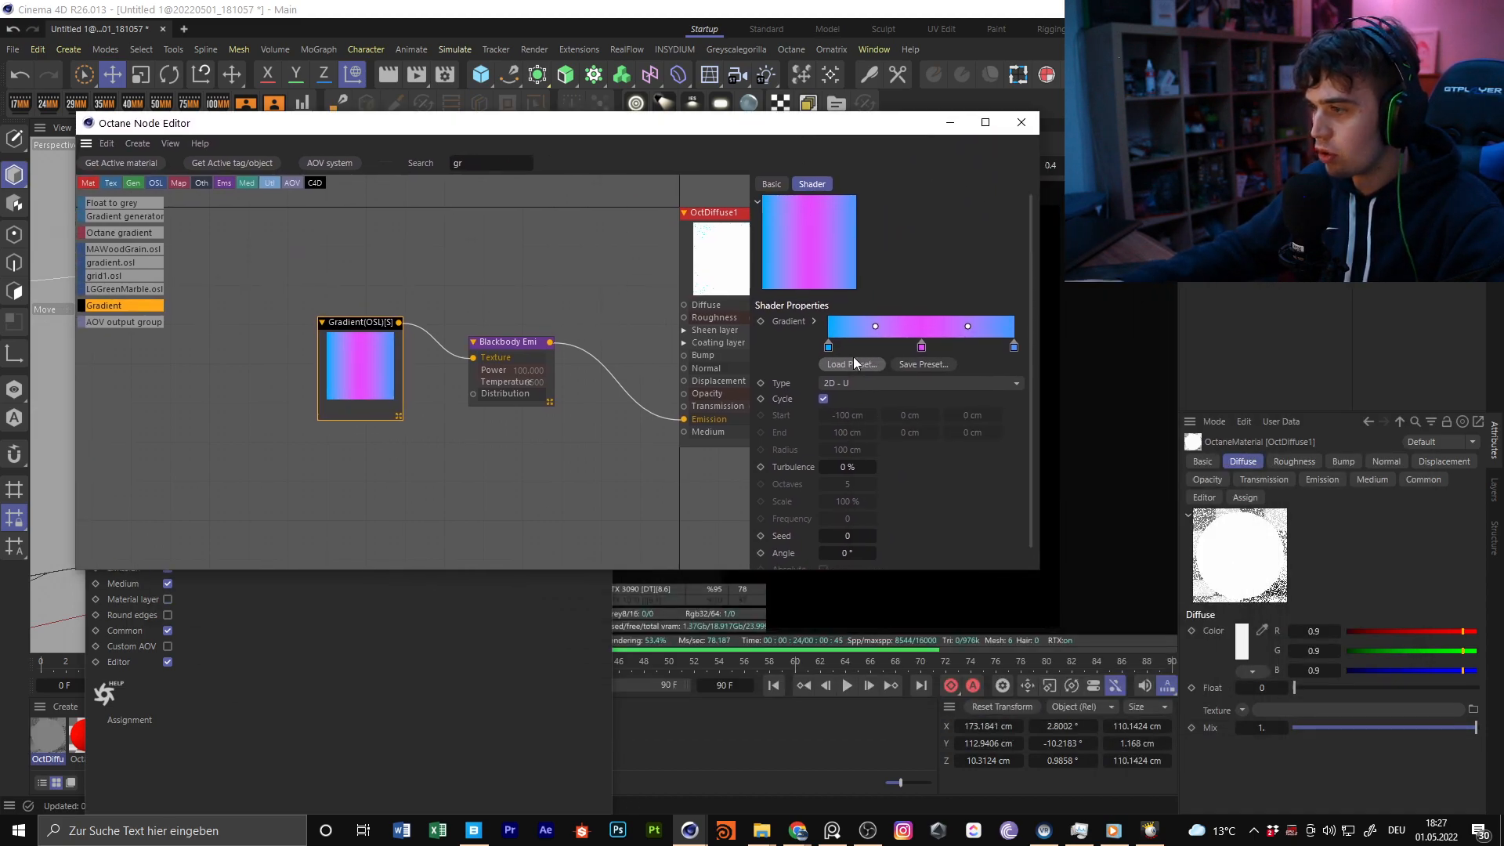
Change the hue of the gradient's middle knot to golden yellow
left_click(854, 347)
left_click_drag(1013, 348, 843, 349)
double_click(922, 348)
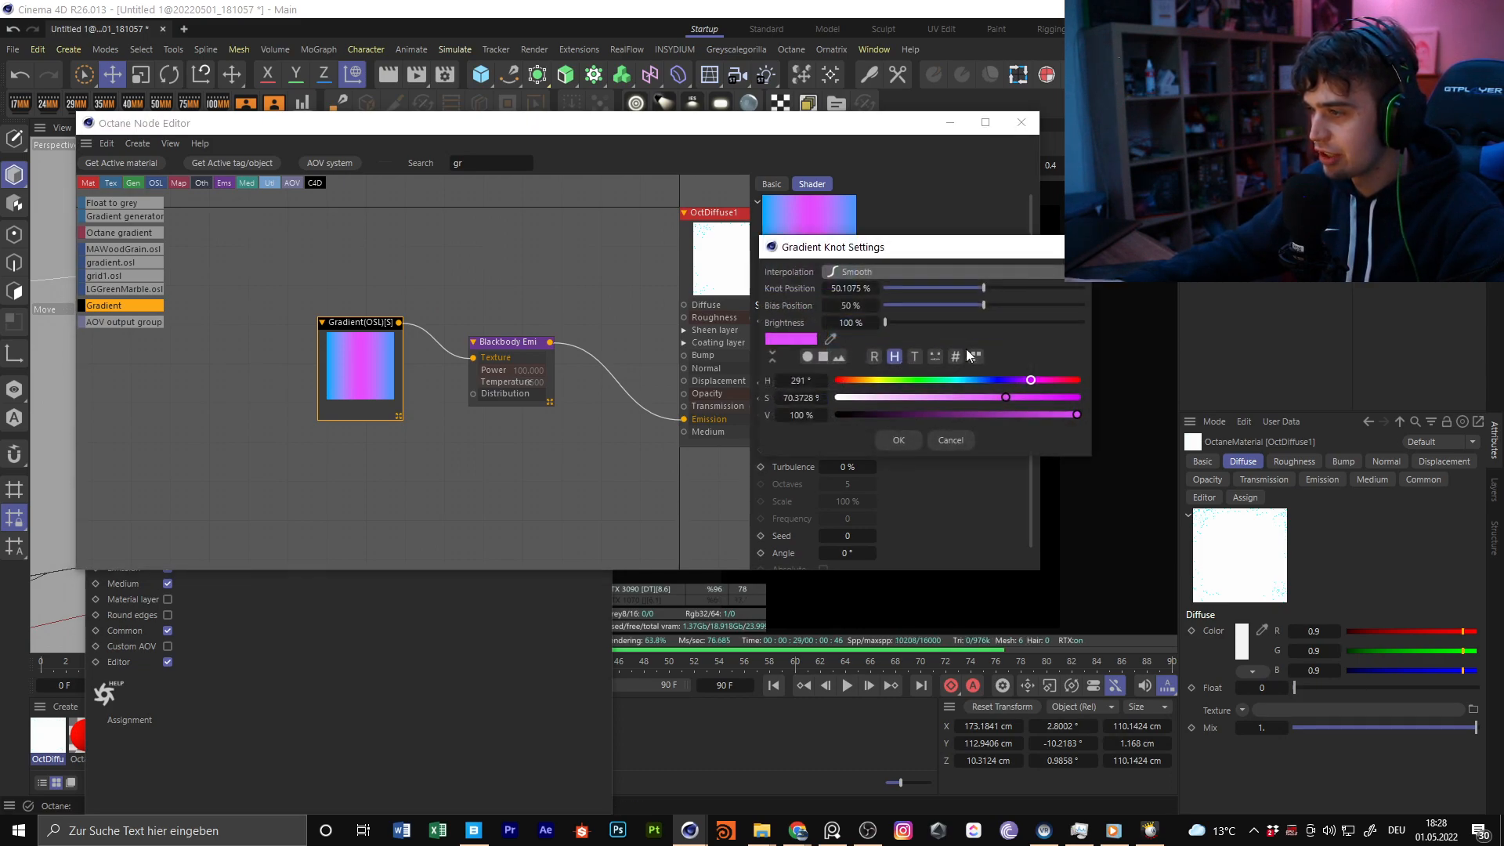
left_click(882, 380)
left_click(899, 439)
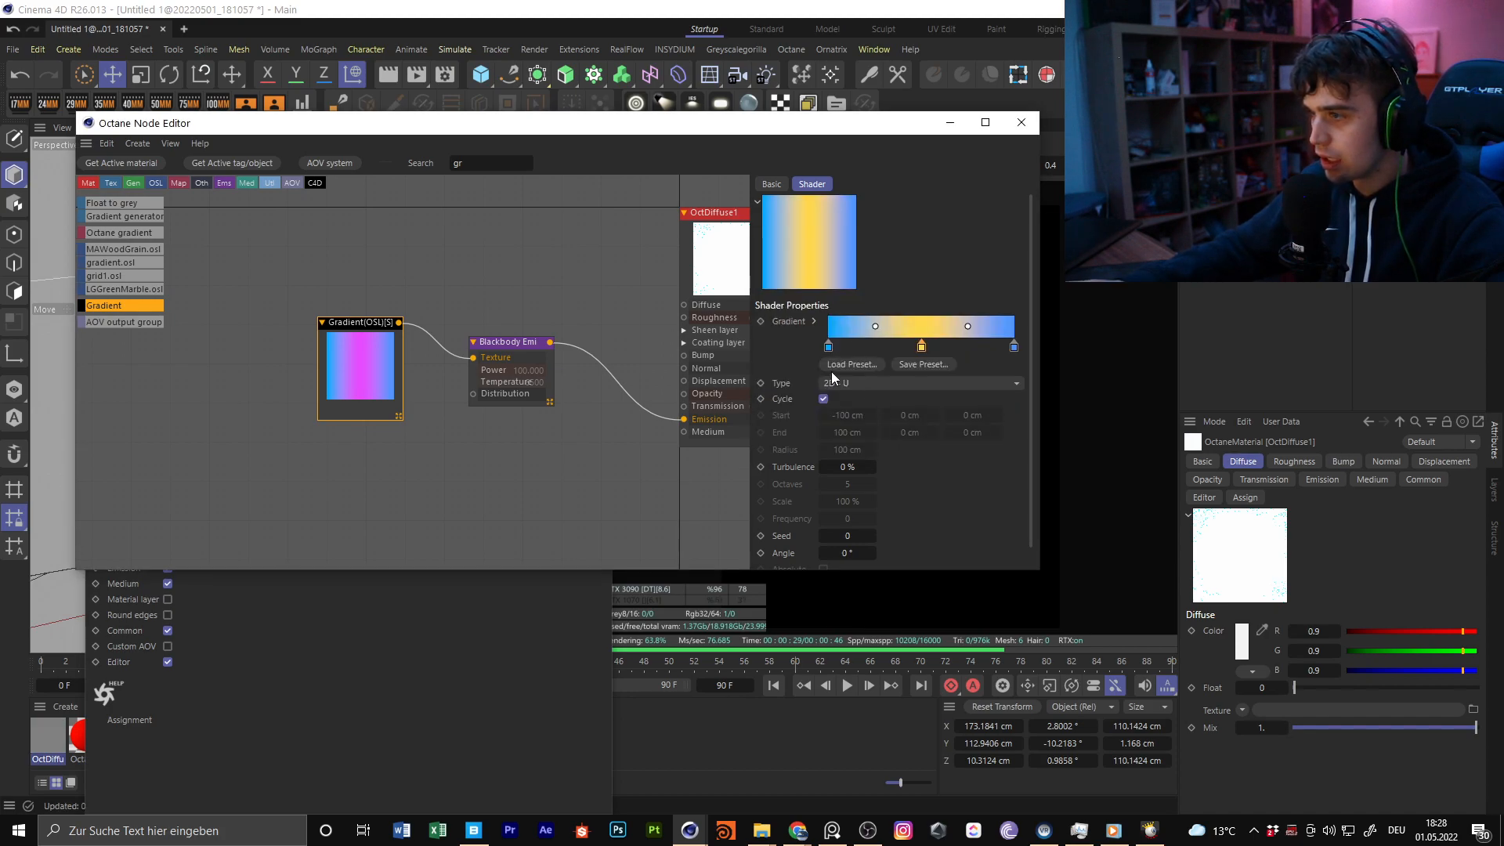
Set the hue of the gradient's first knot to 35° for an orange colour
left_click_drag(867, 136, 674, 170)
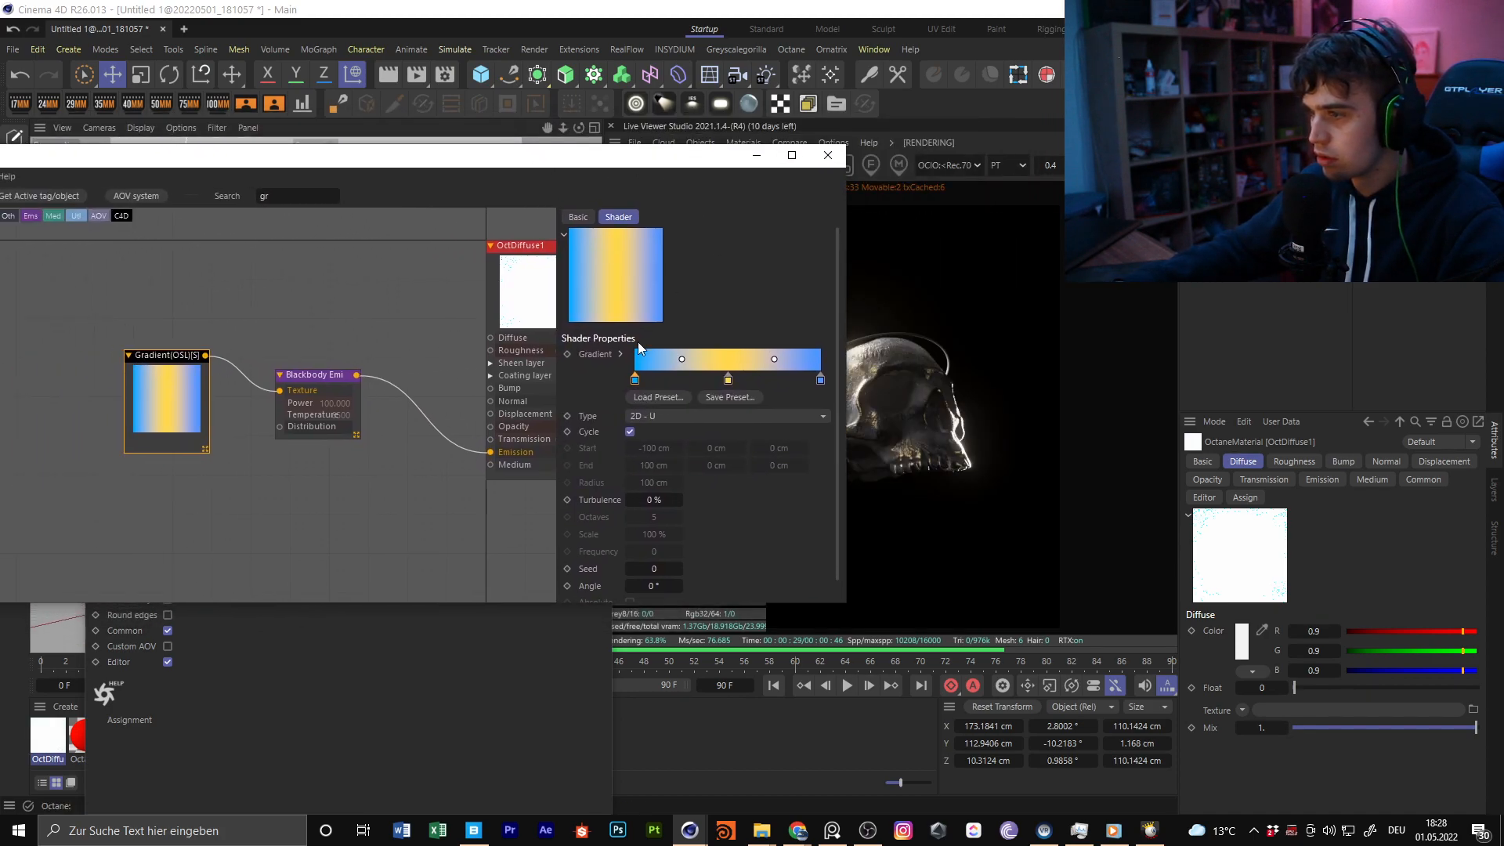
left_click(633, 381)
double_click(634, 381)
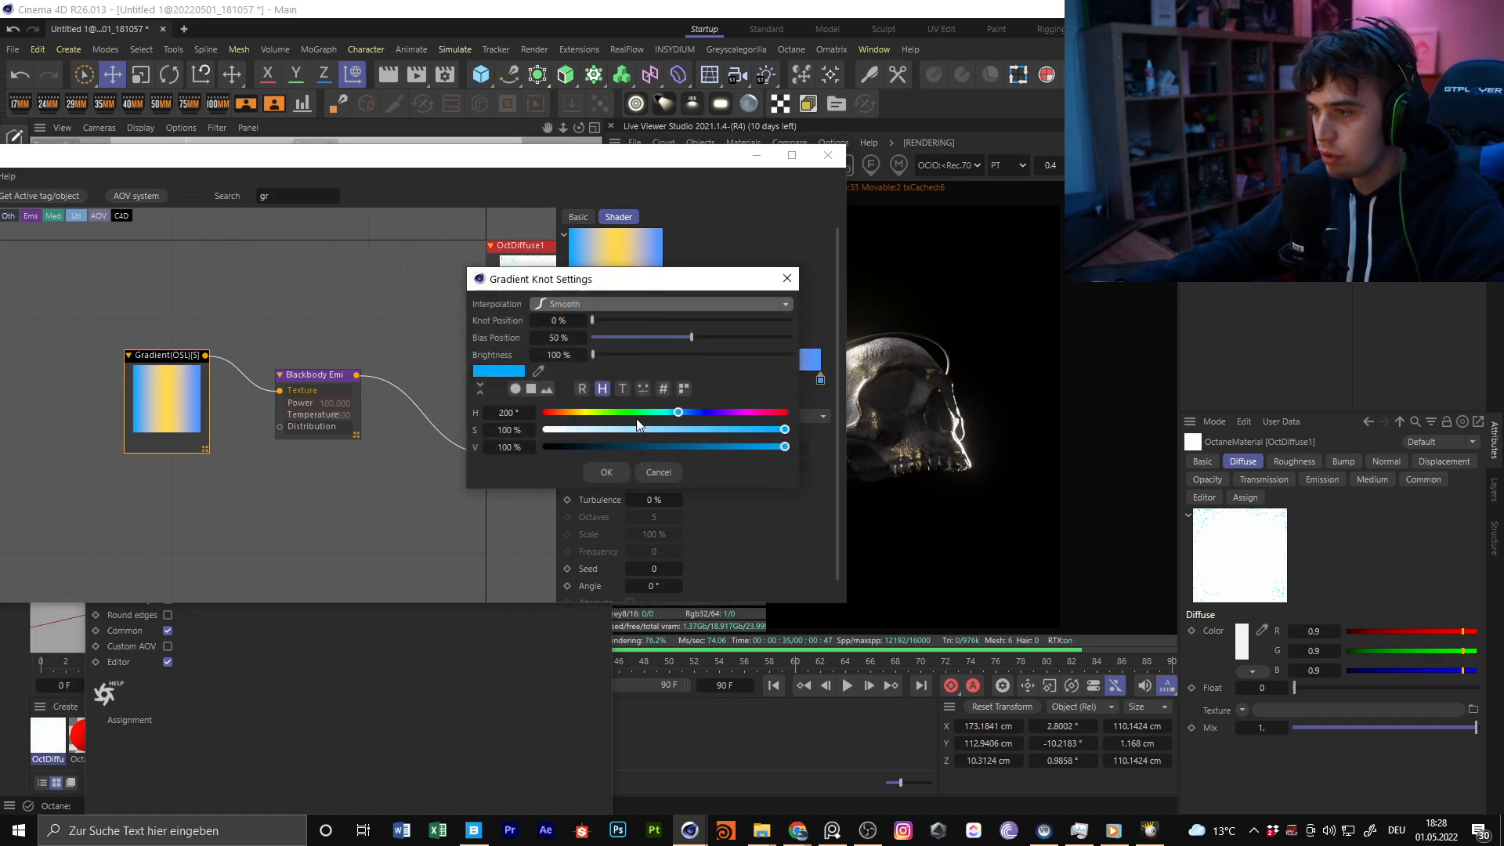
left_click_drag(582, 414, 567, 415)
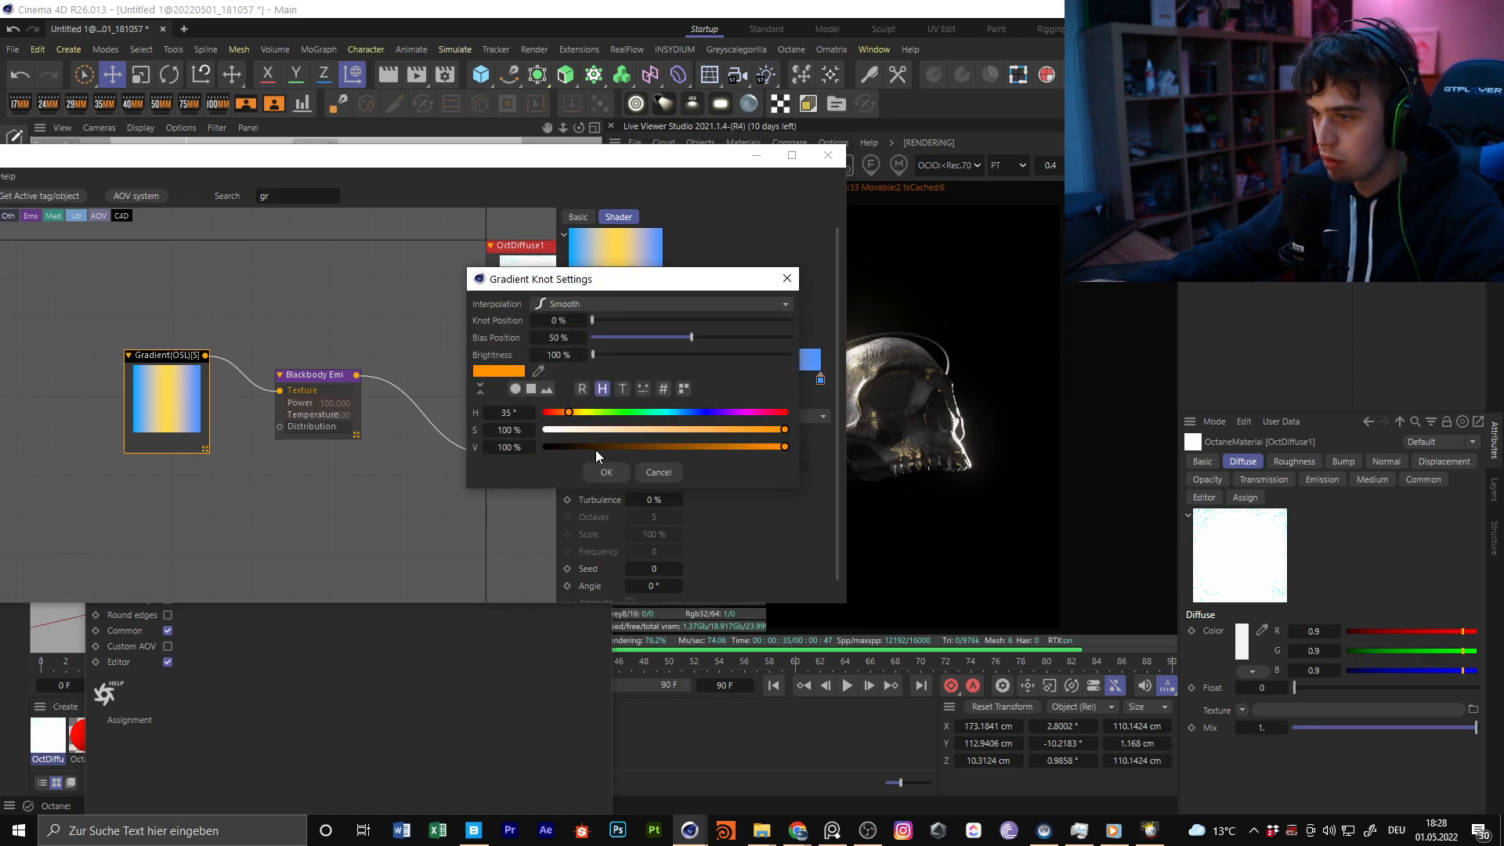
left_click(607, 472)
double_click(821, 382)
left_click(739, 415)
left_click(748, 416)
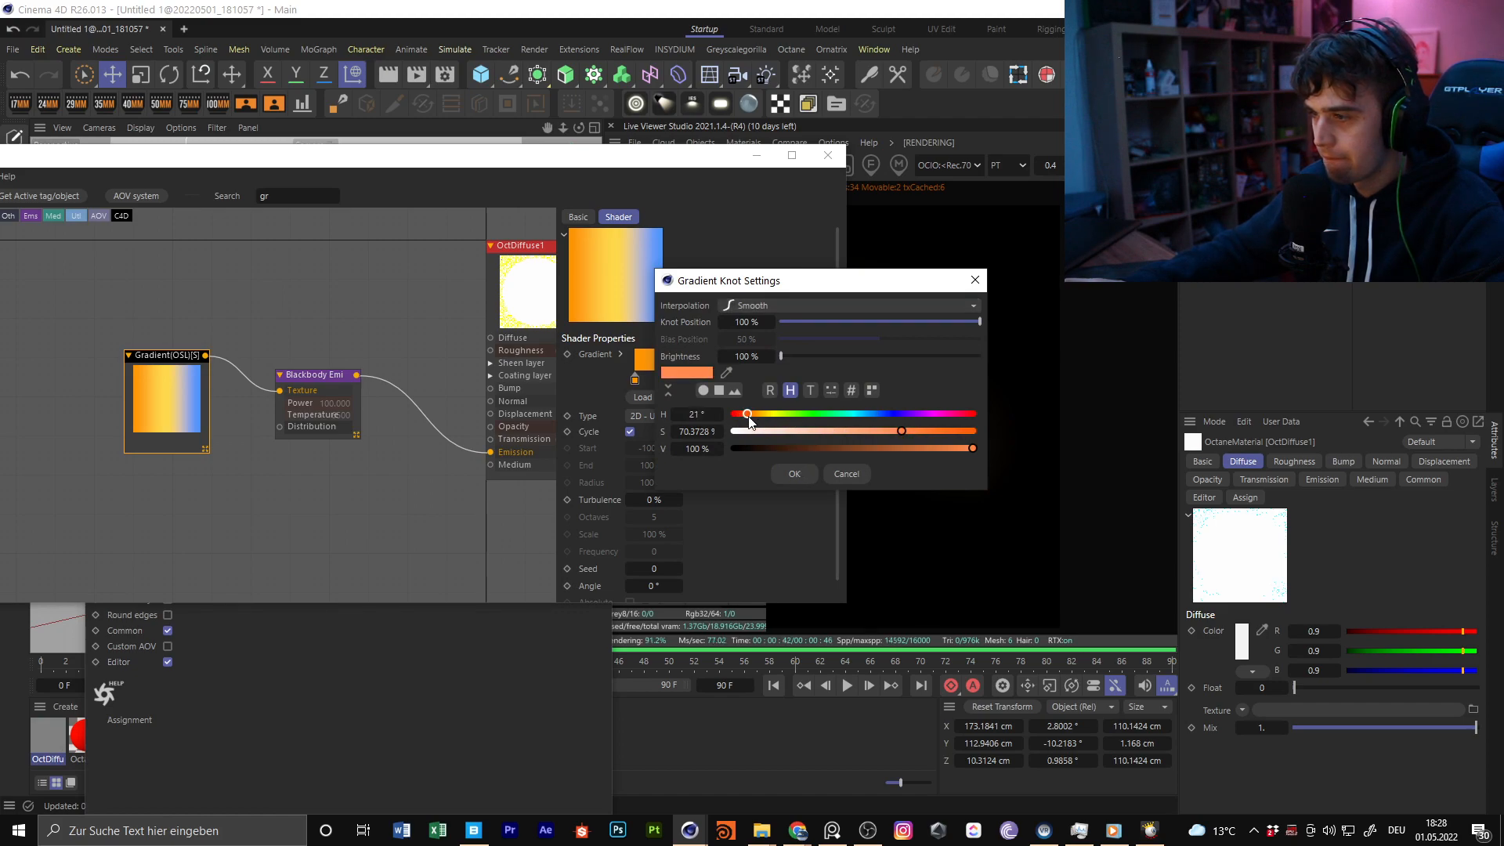
left_click_drag(725, 282, 829, 256)
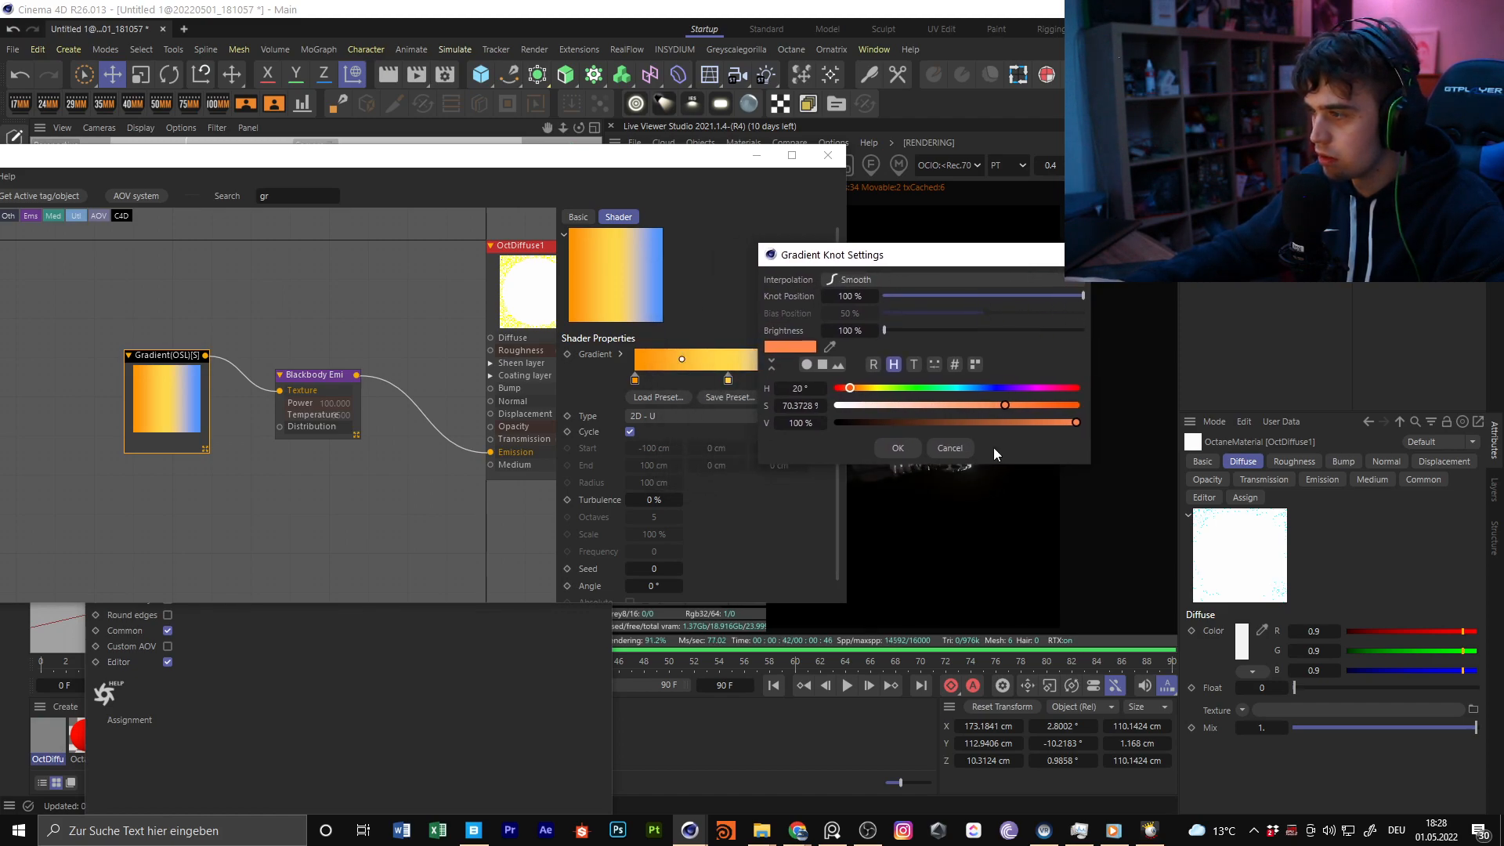
left_click(950, 447)
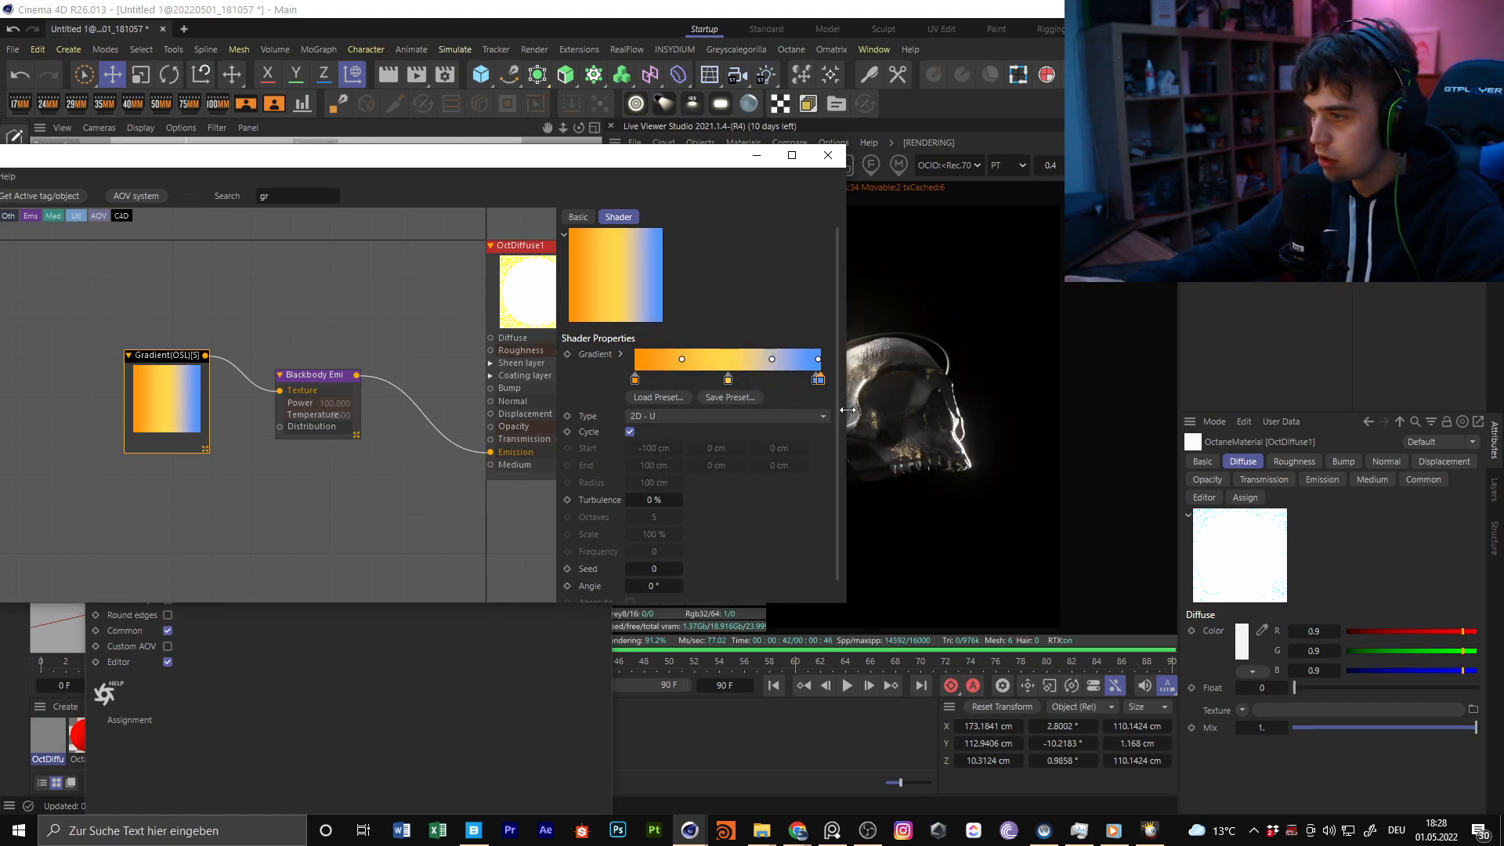
Delete the gradient's blue end knot and place a copy of the orange first knot at the far end
left_click(816, 383)
key("Delete")
left_click_drag(635, 381, 843, 381, "ctrl")
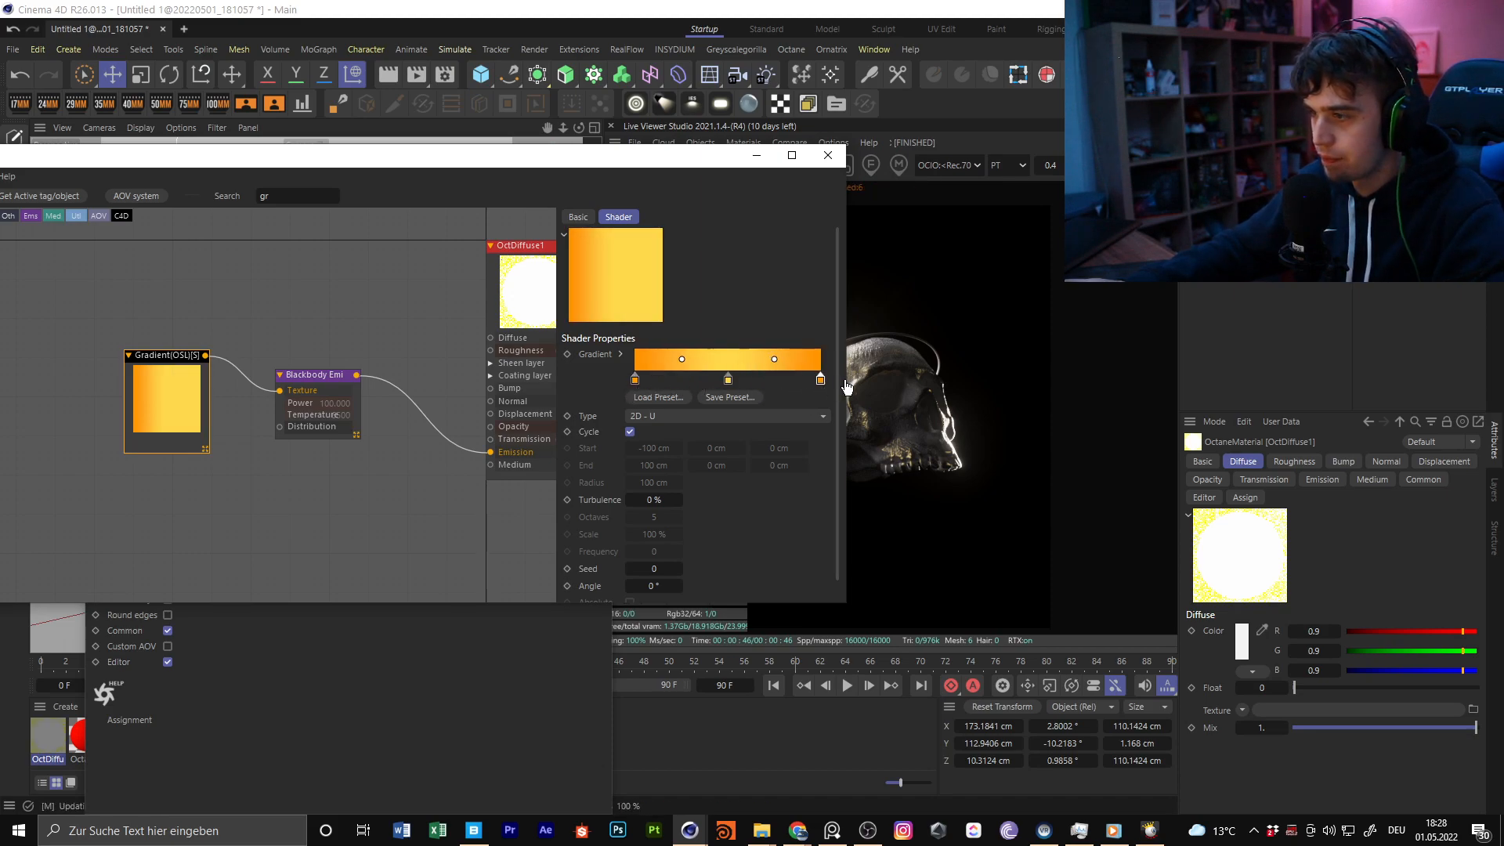
Close the node and material editors and apply the emissive diffuse material to the torus
left_click(828, 154)
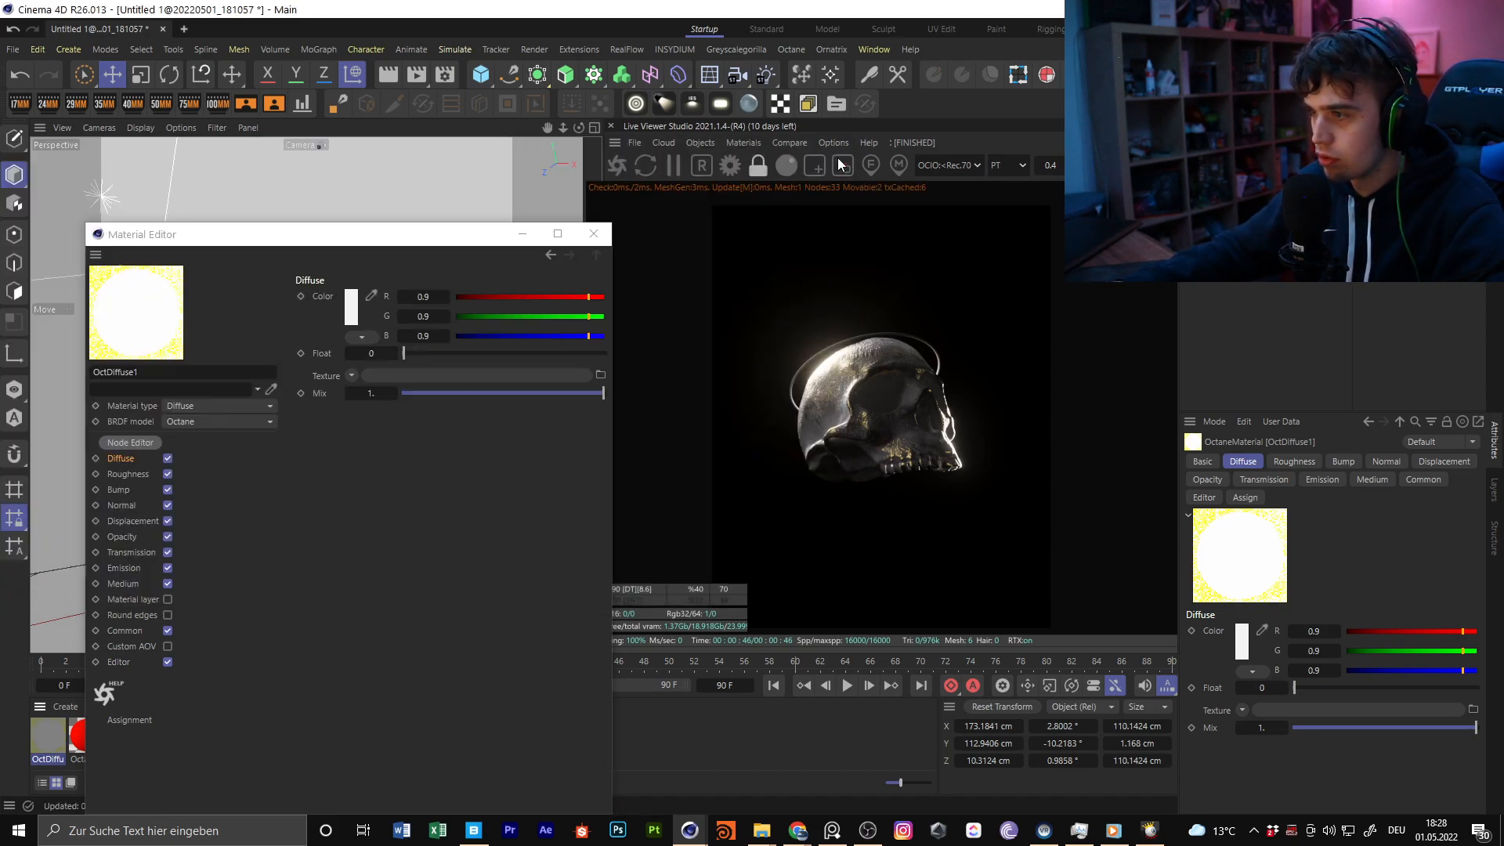
left_click(603, 239)
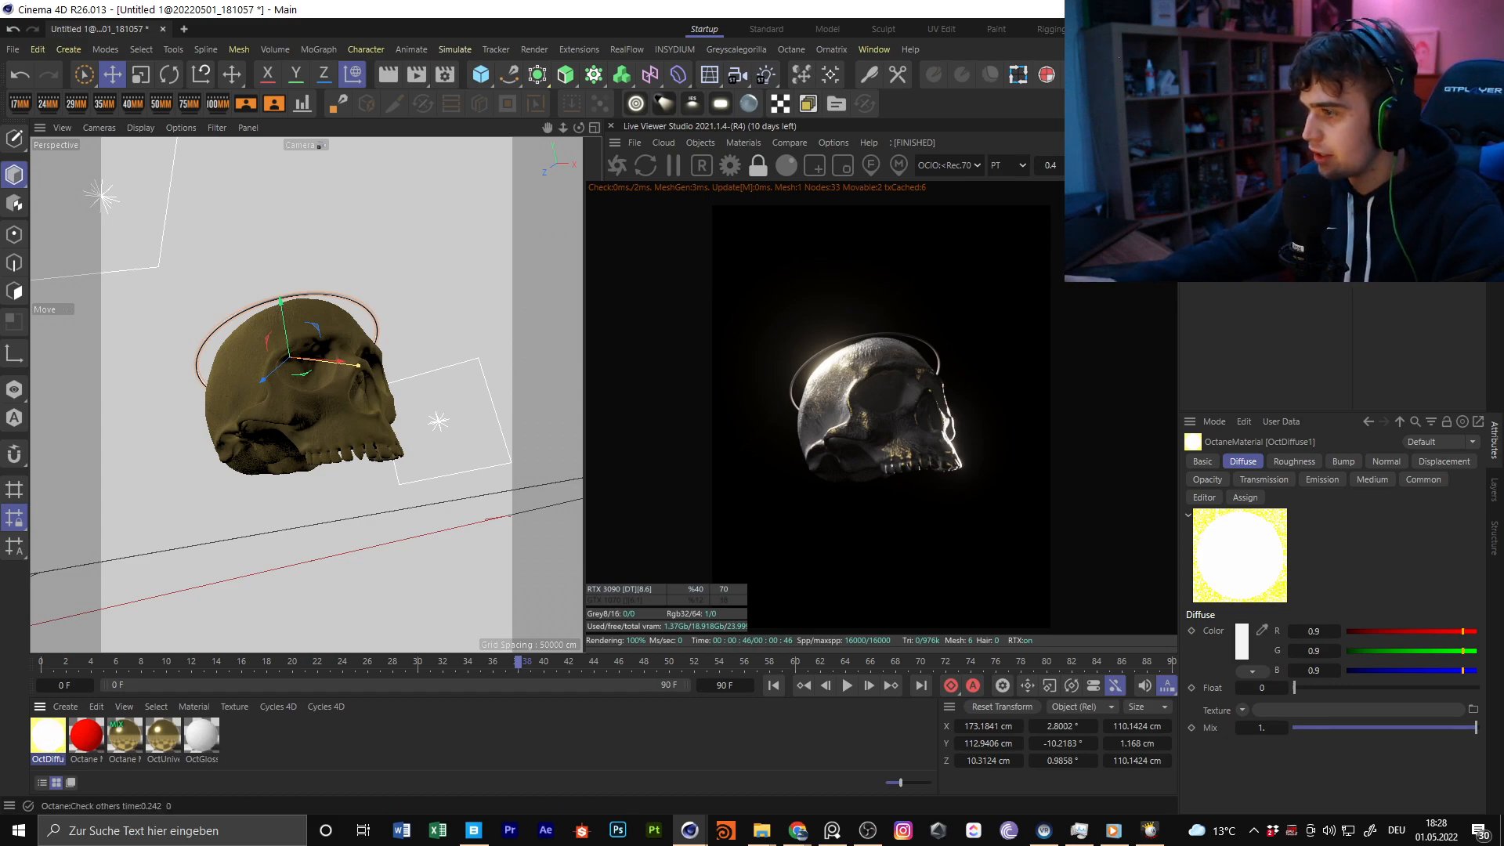
left_click_drag(47, 735, 1285, 165)
left_click(1261, 250)
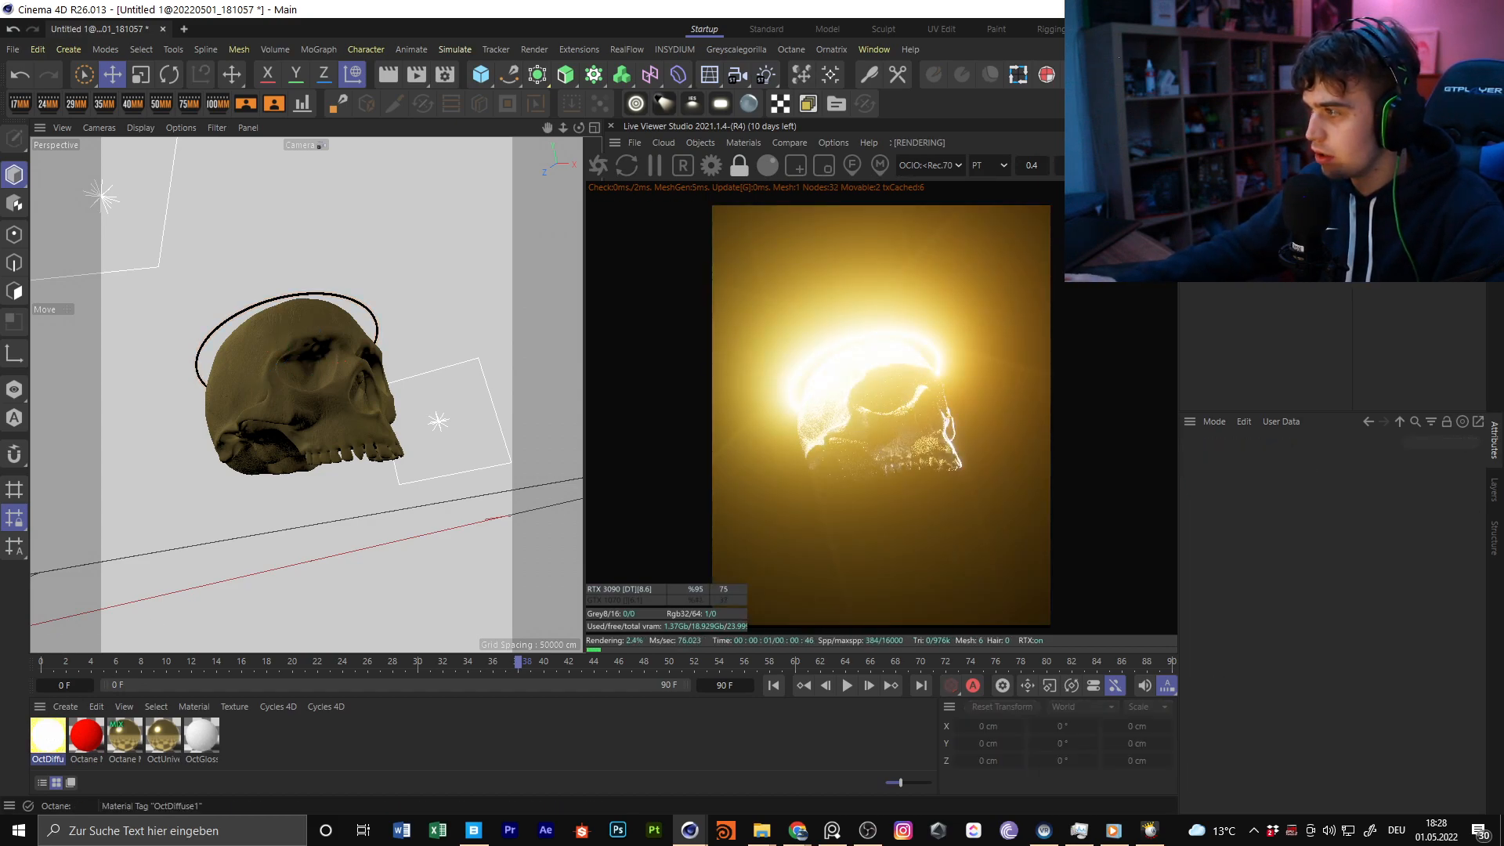
Enable surface brightness on the halo material's emission and set its power to 15
double_click(48, 735)
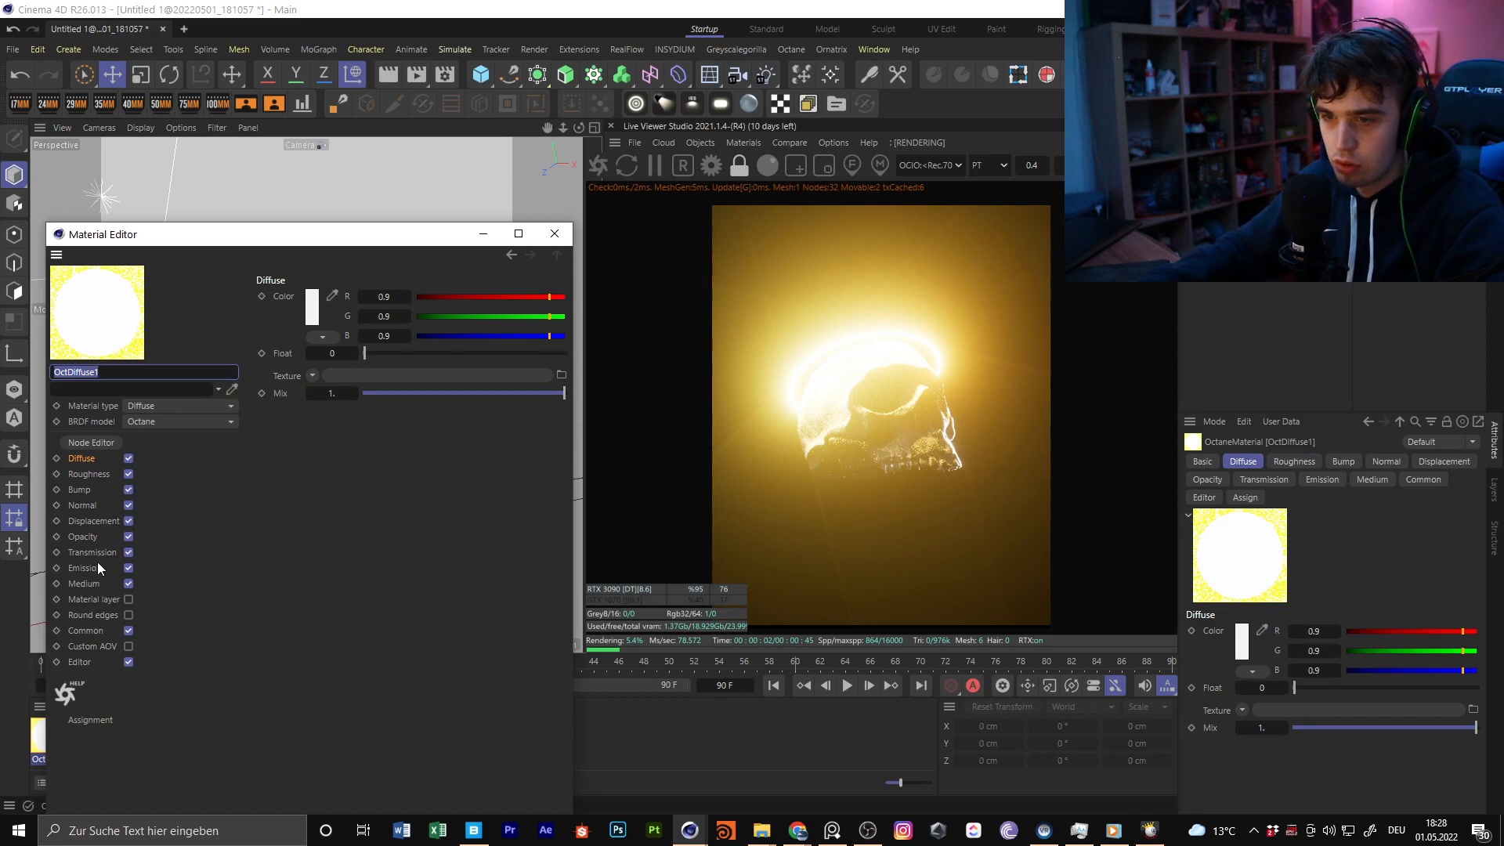
left_click(83, 568)
left_click(336, 331)
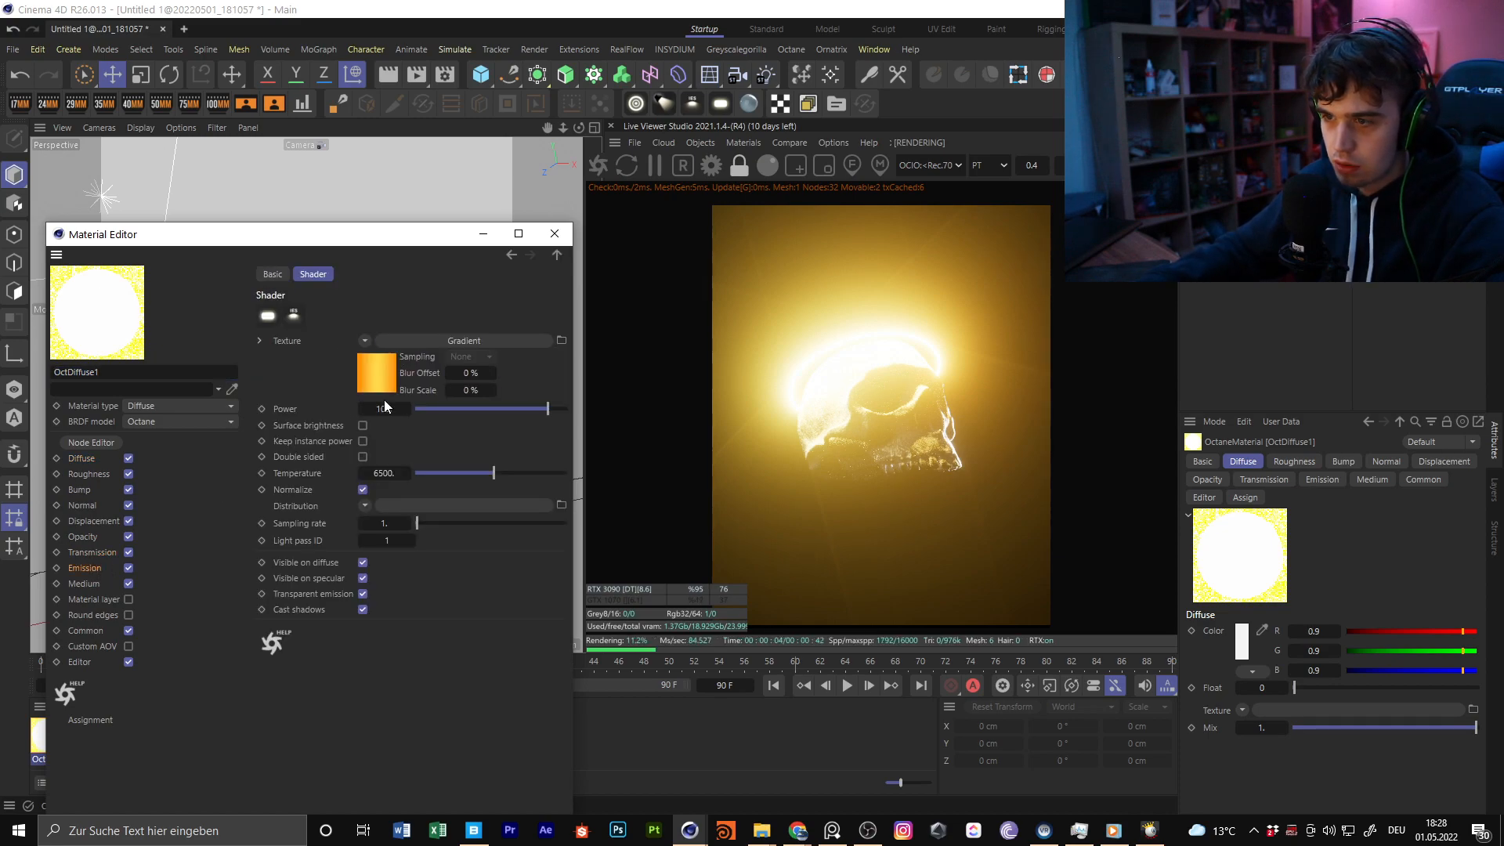
type("2")
key("Return")
left_click(363, 425)
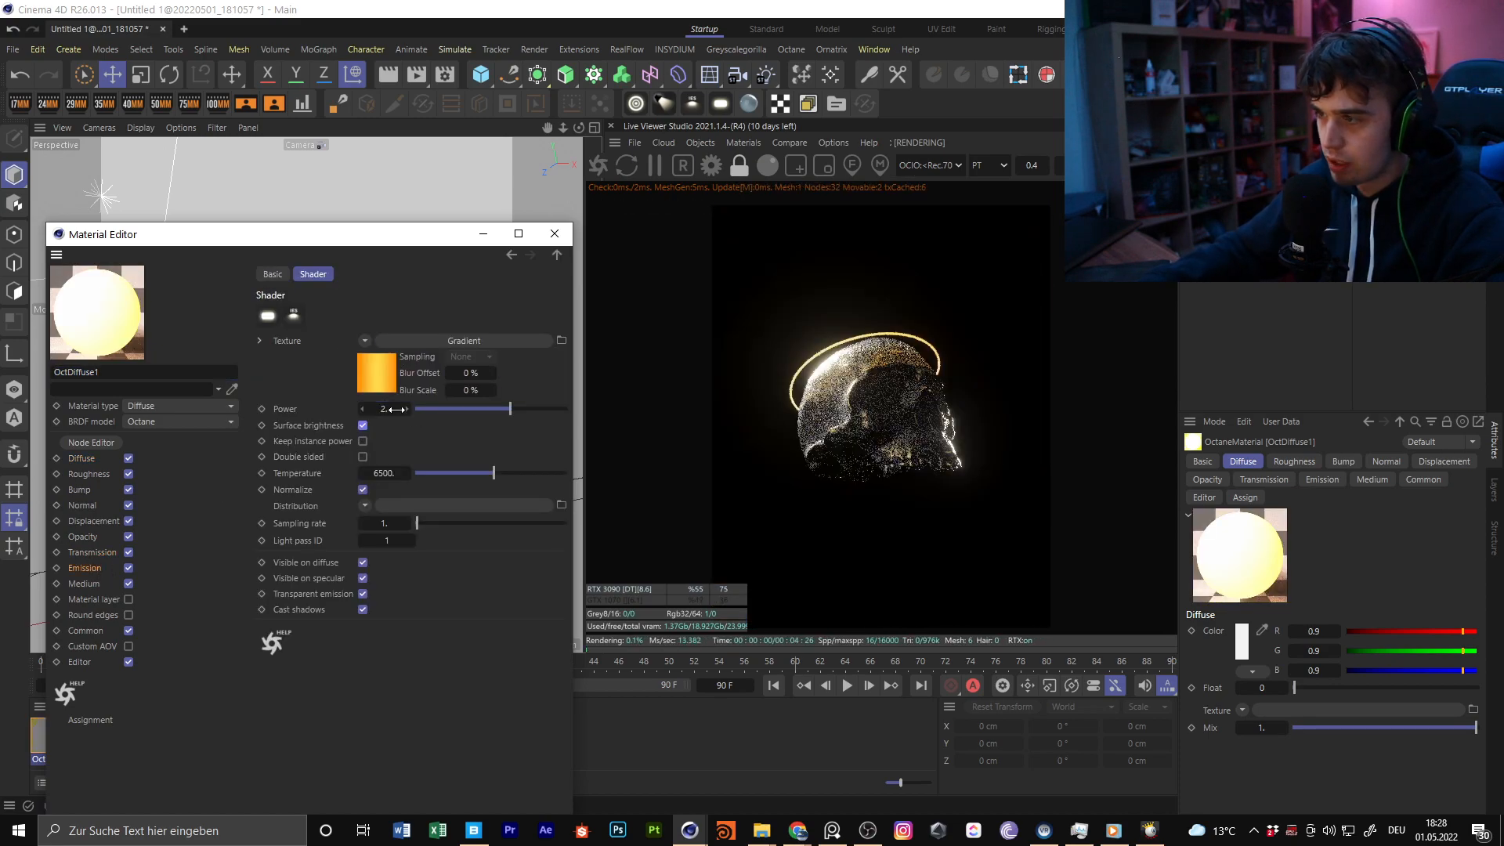
left_click(377, 410)
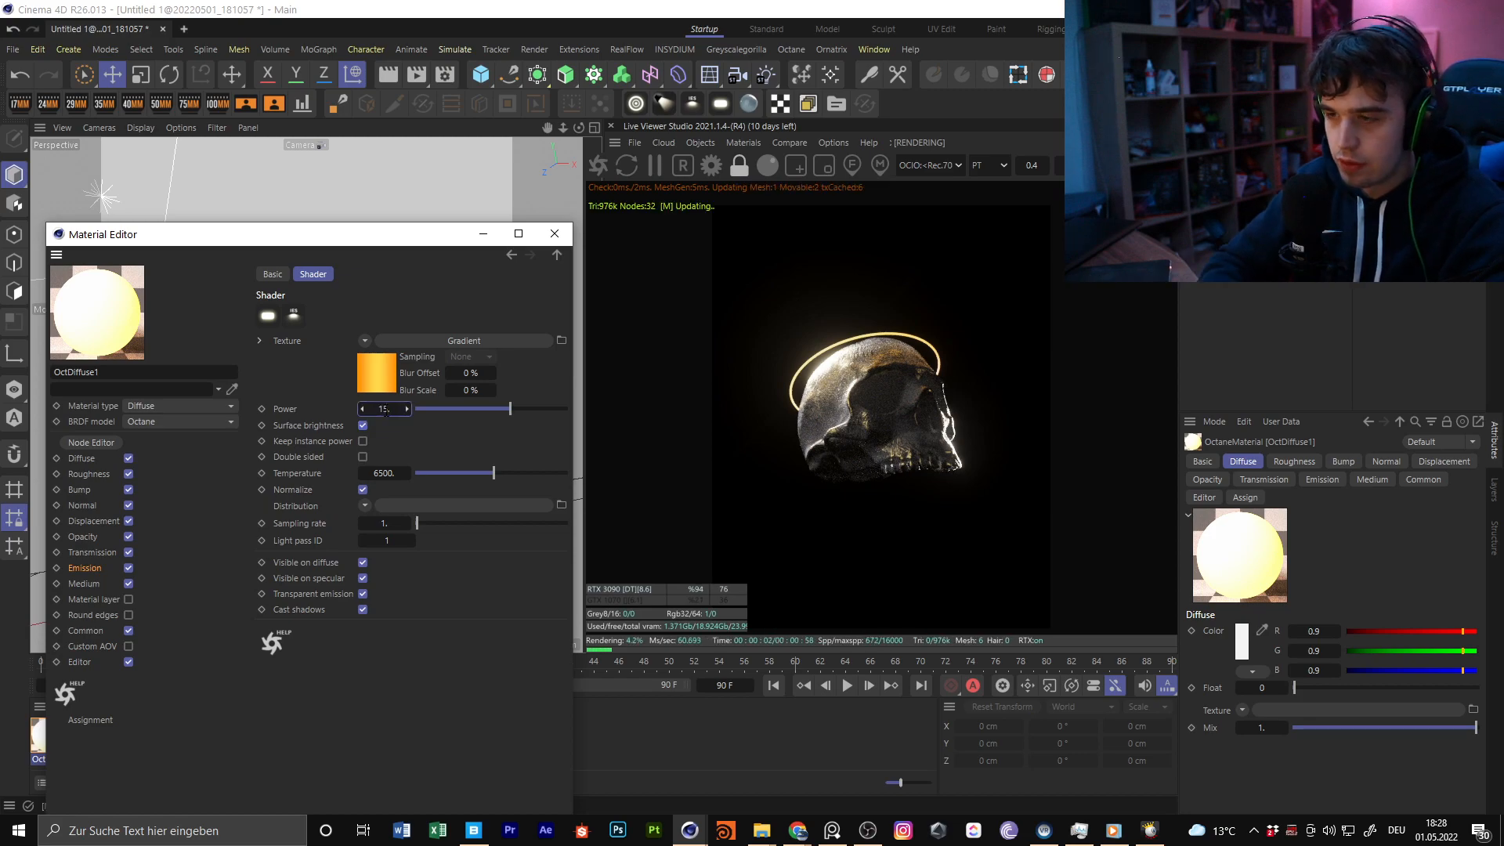
key("Return")
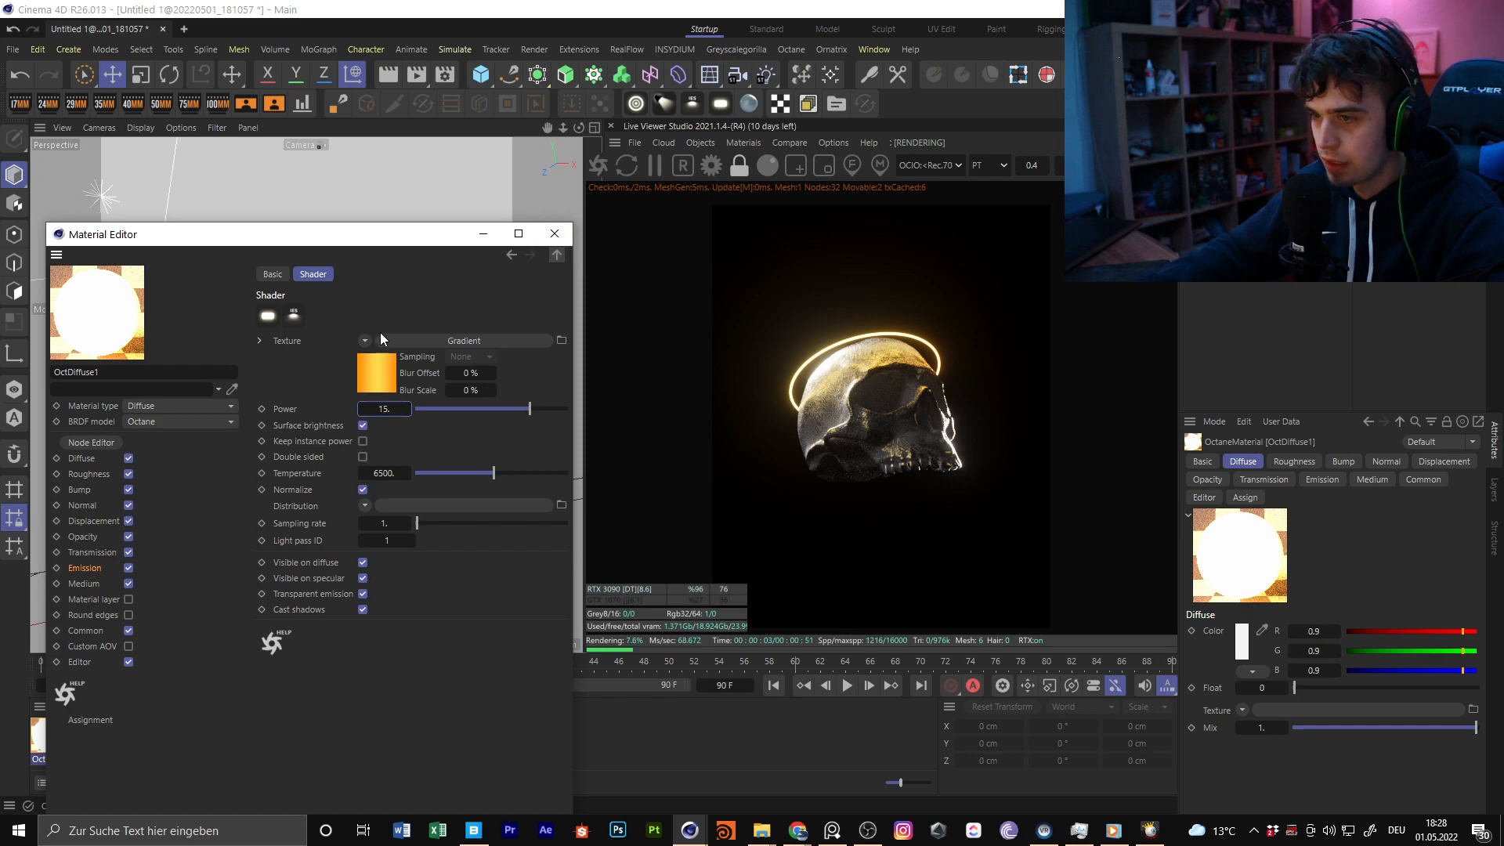
Shift the hue of the emission gradient's first knot to red-orange and place a copy of it at the far end
left_click(386, 368)
double_click(329, 436)
left_click_drag(260, 470, 249, 472)
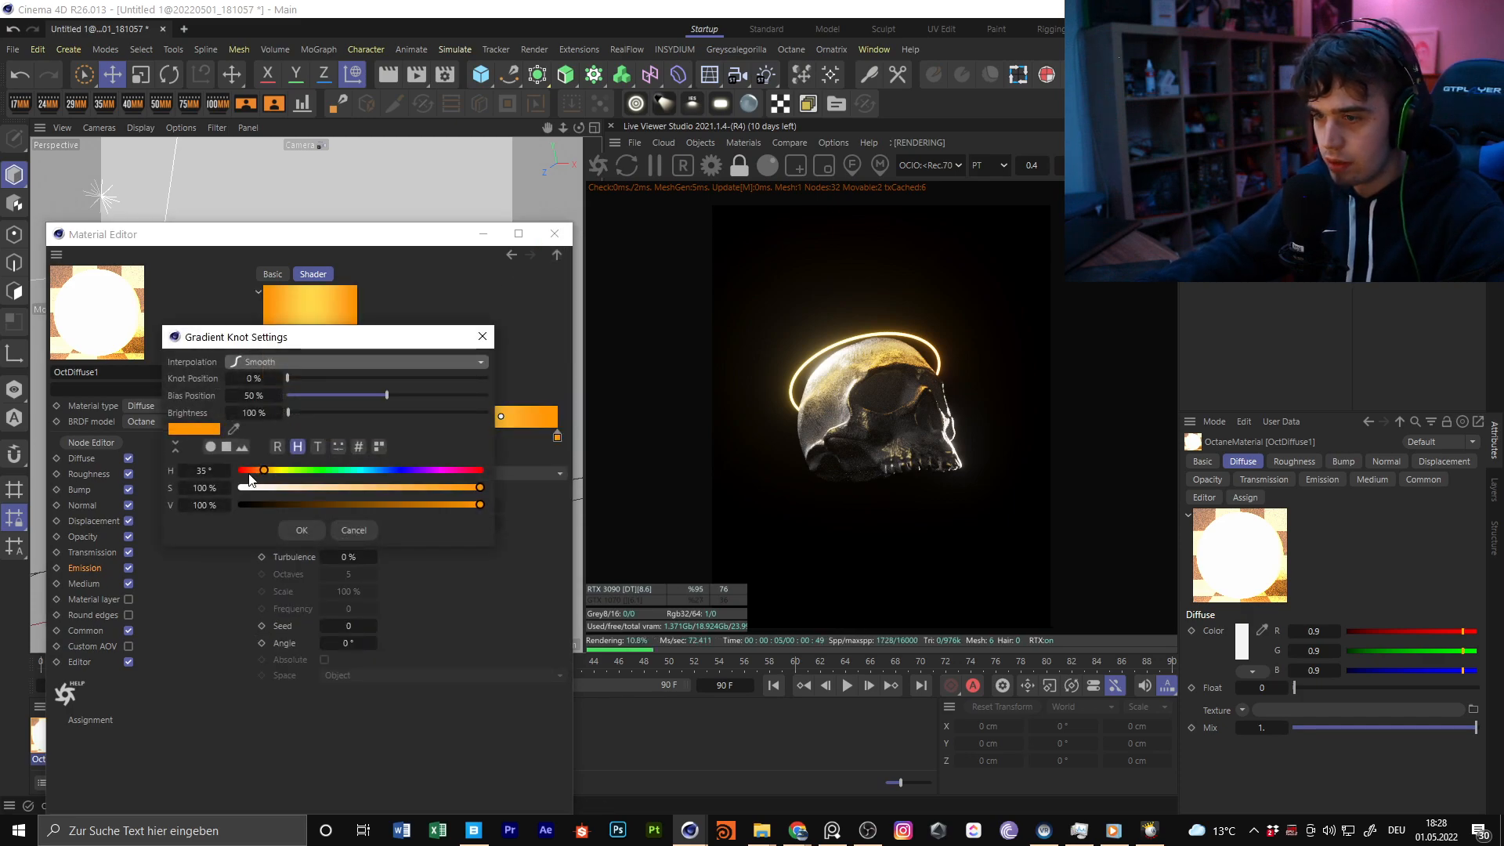
left_click(302, 530)
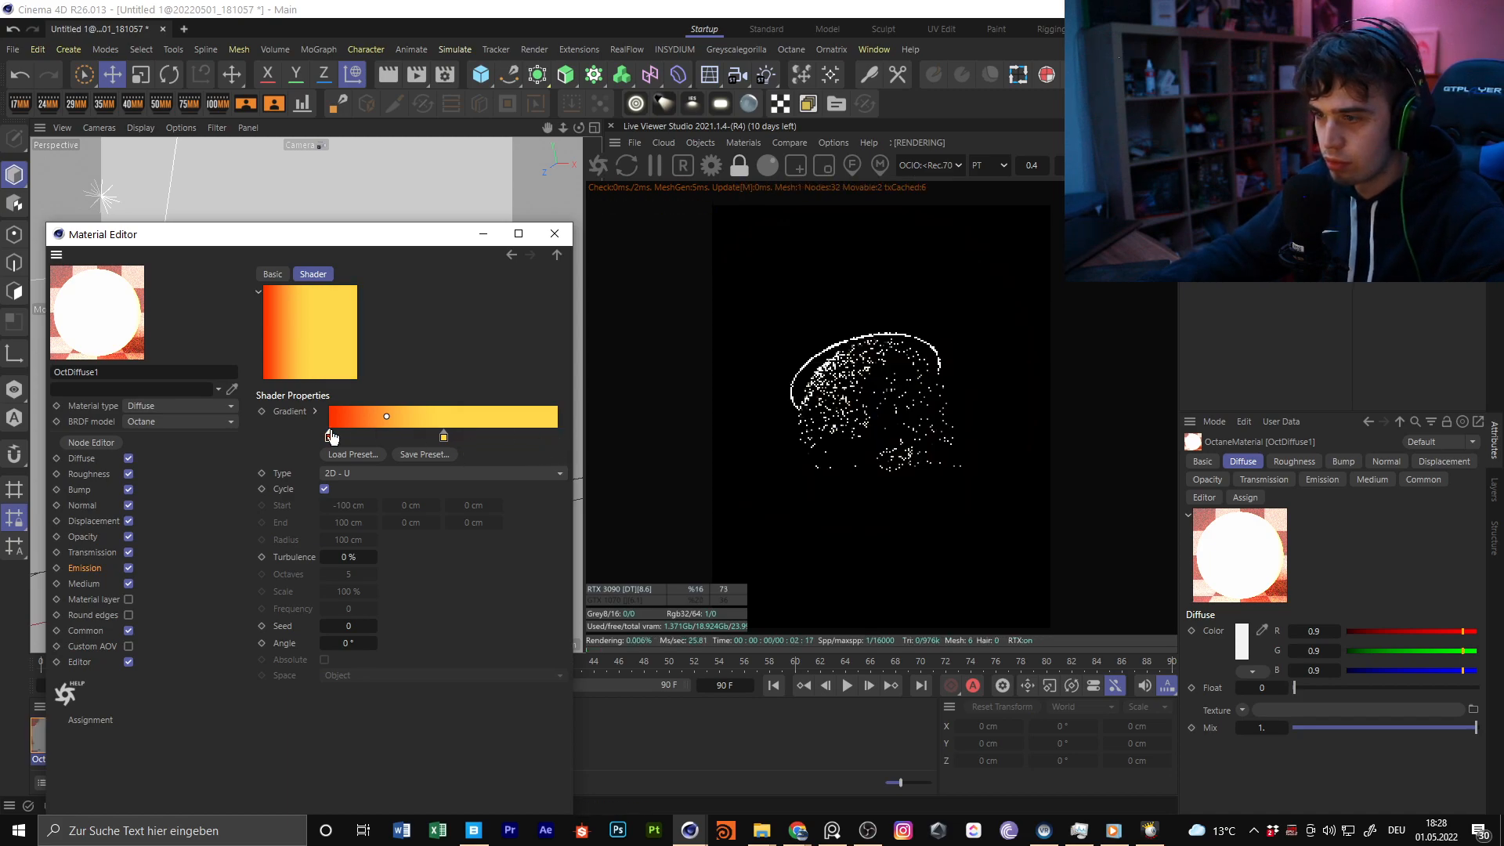
left_click_drag(330, 437, 568, 435, "ctrl")
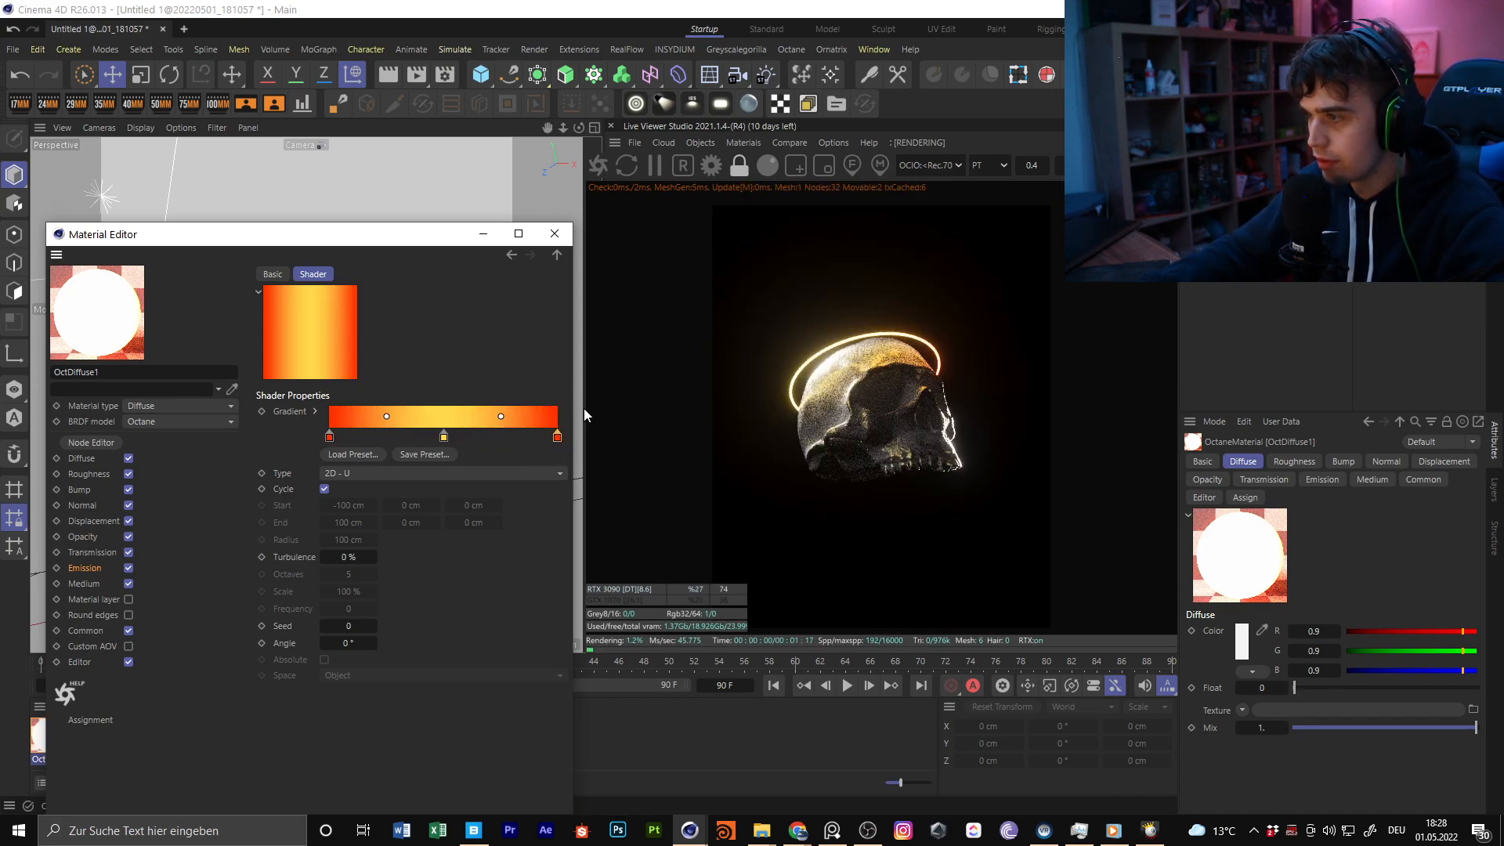
left_click(553, 233)
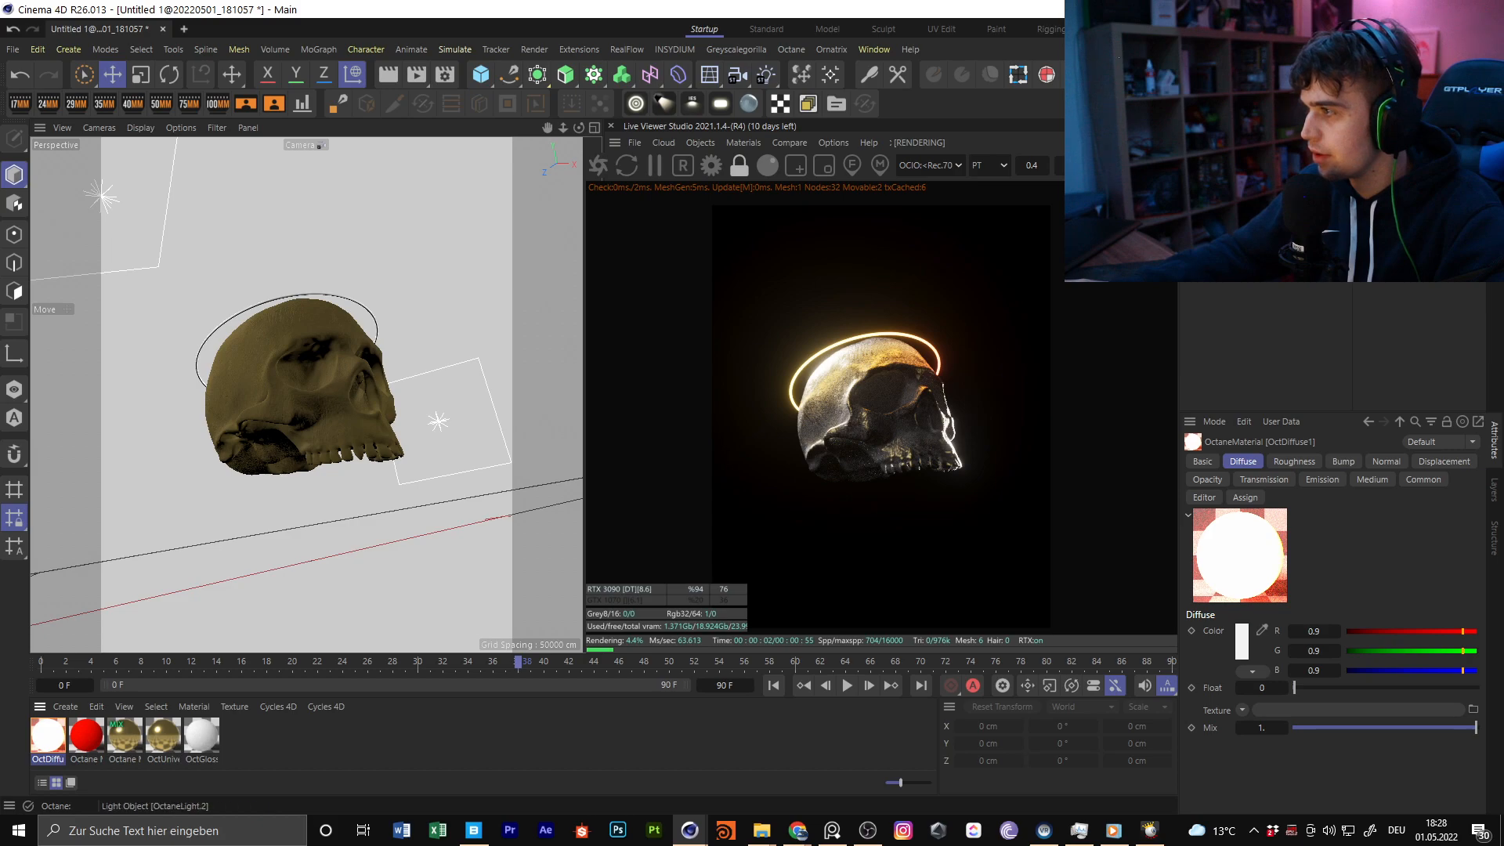
Select the halo torus and set its pipe radius to 0.284 cm
left_click(350, 302)
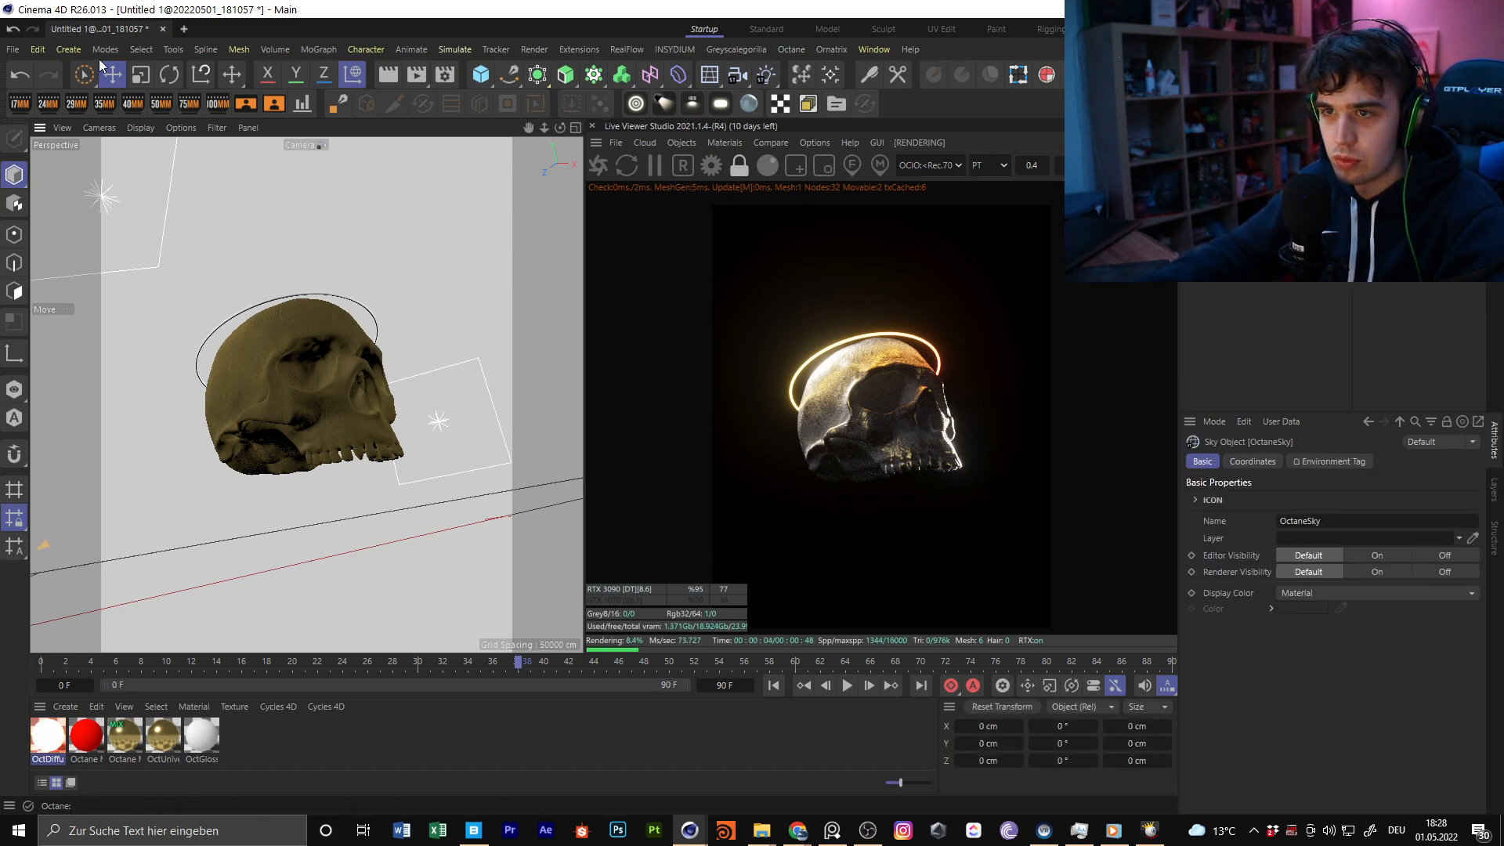
left_click(319, 295)
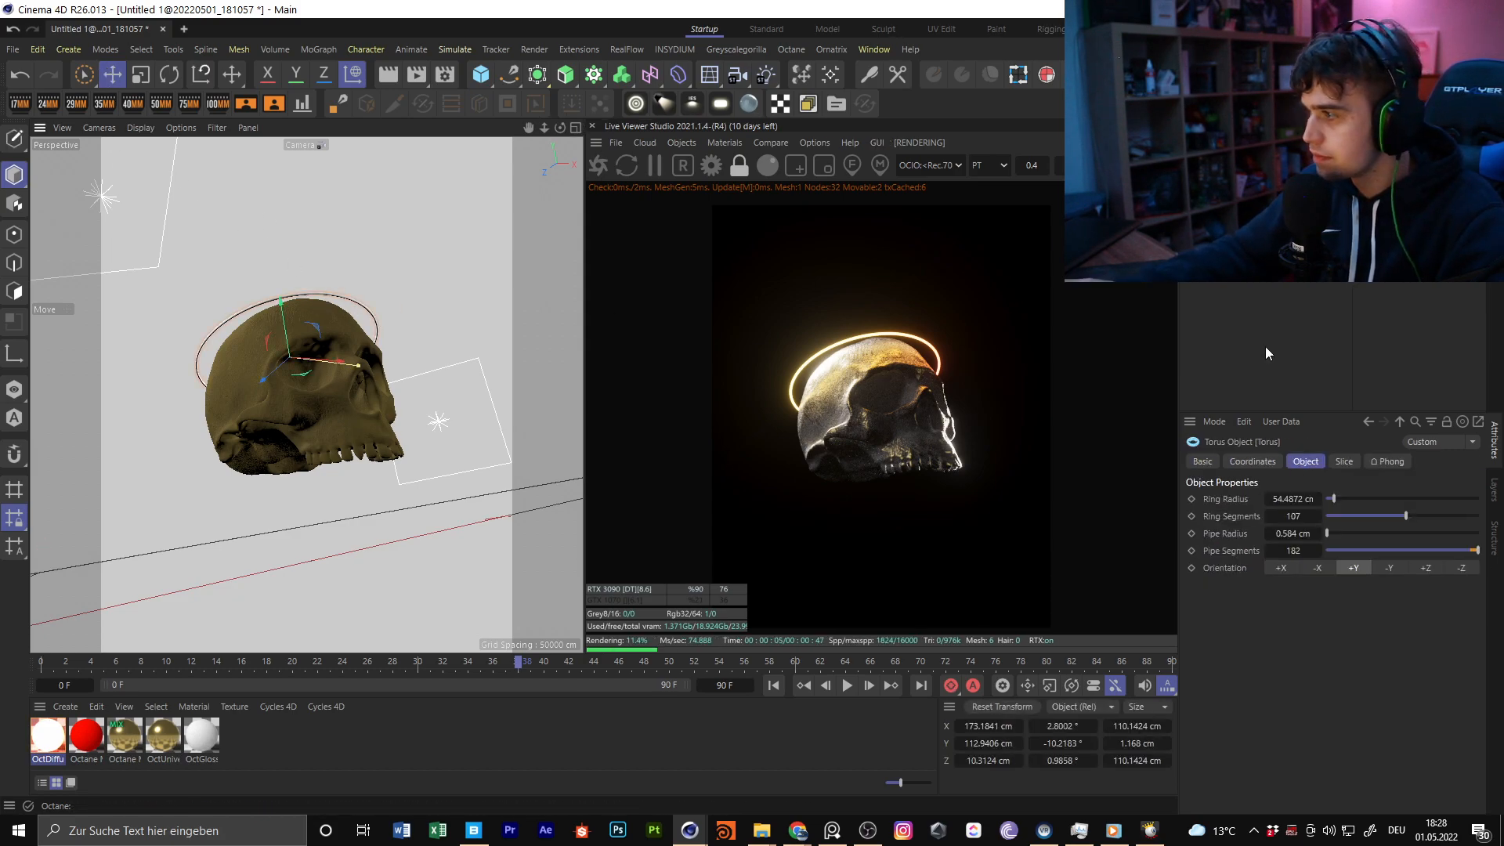
key("BackSpace")
type("2")
key("Return")
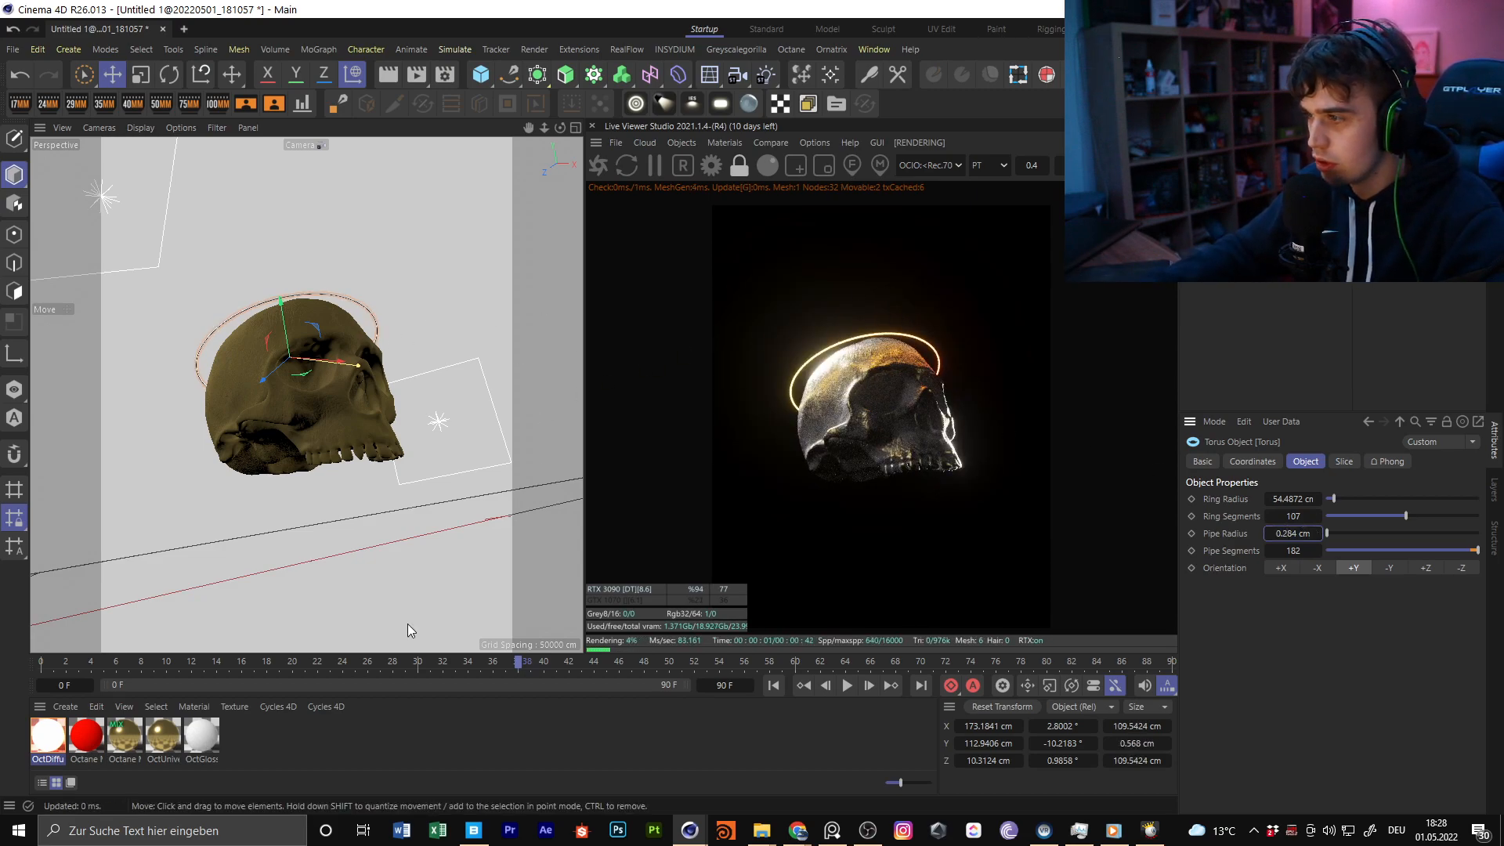
Raise the halo material's emission power to 45 and close the material editor
double_click(48, 734)
left_click(384, 317)
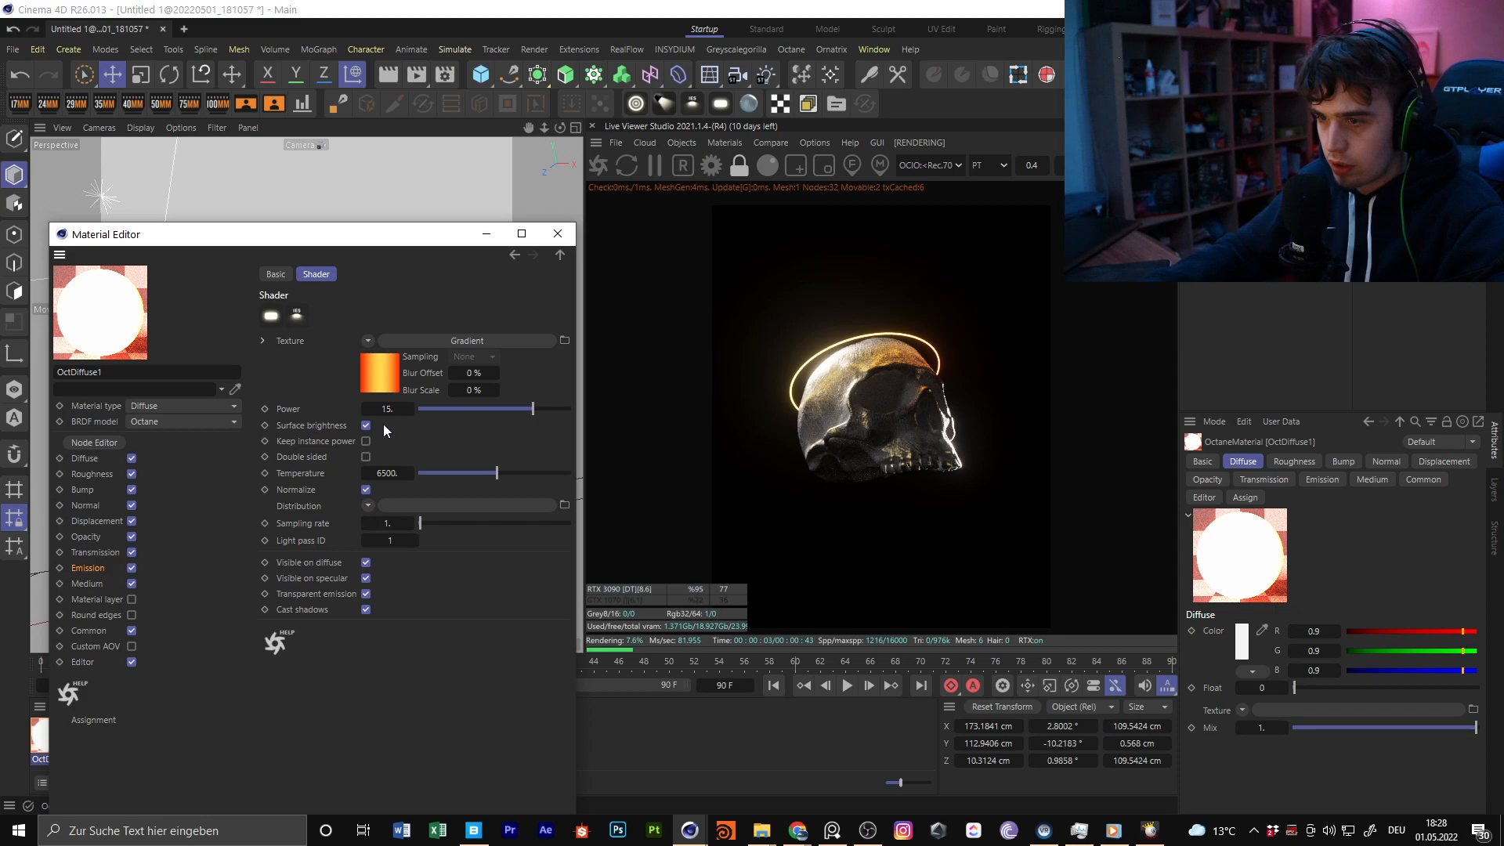
type(".")
key("Return")
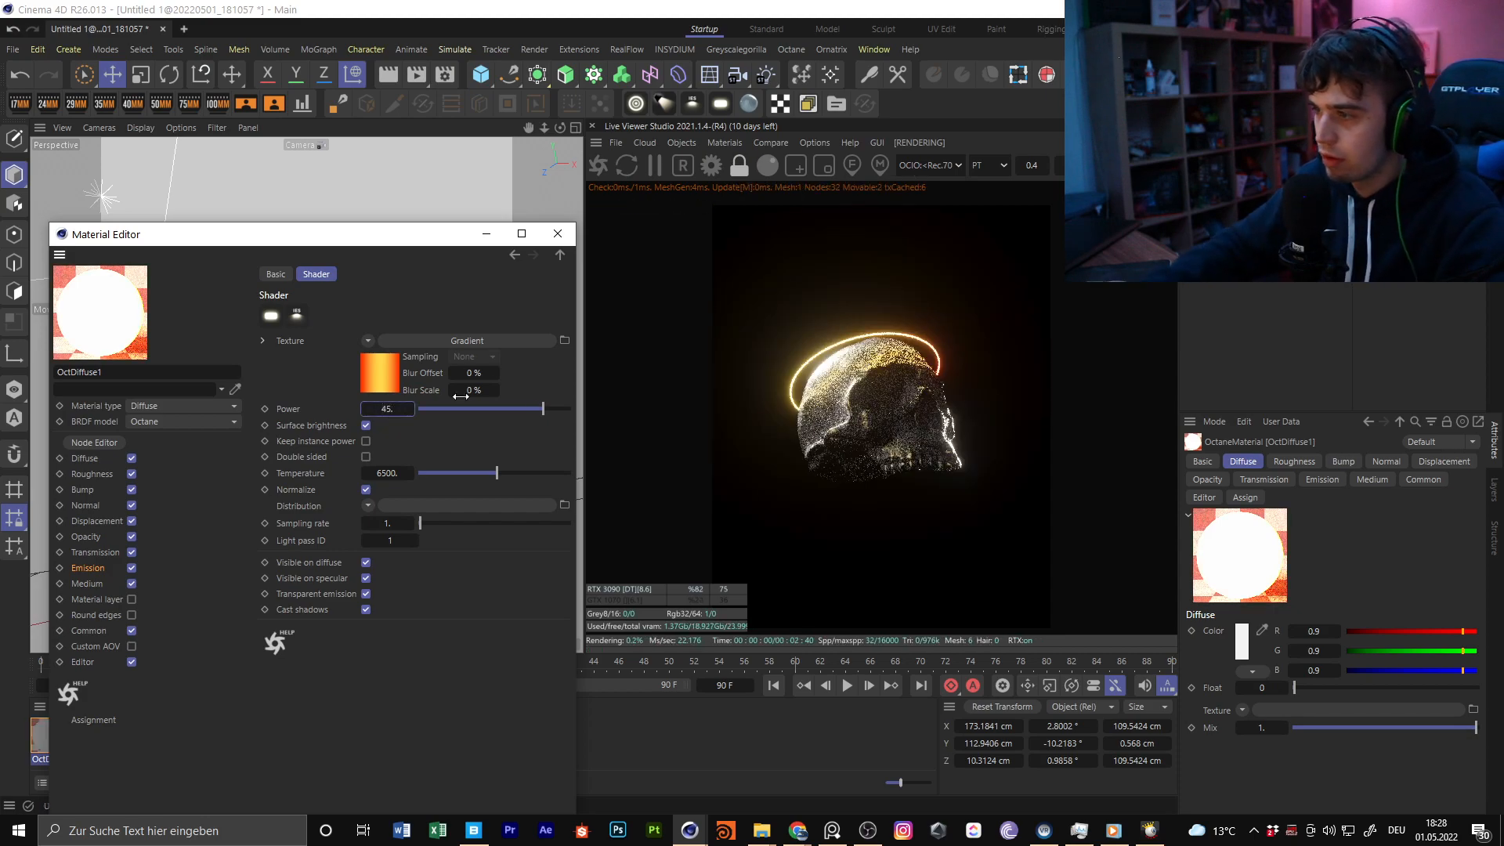
left_click(557, 233)
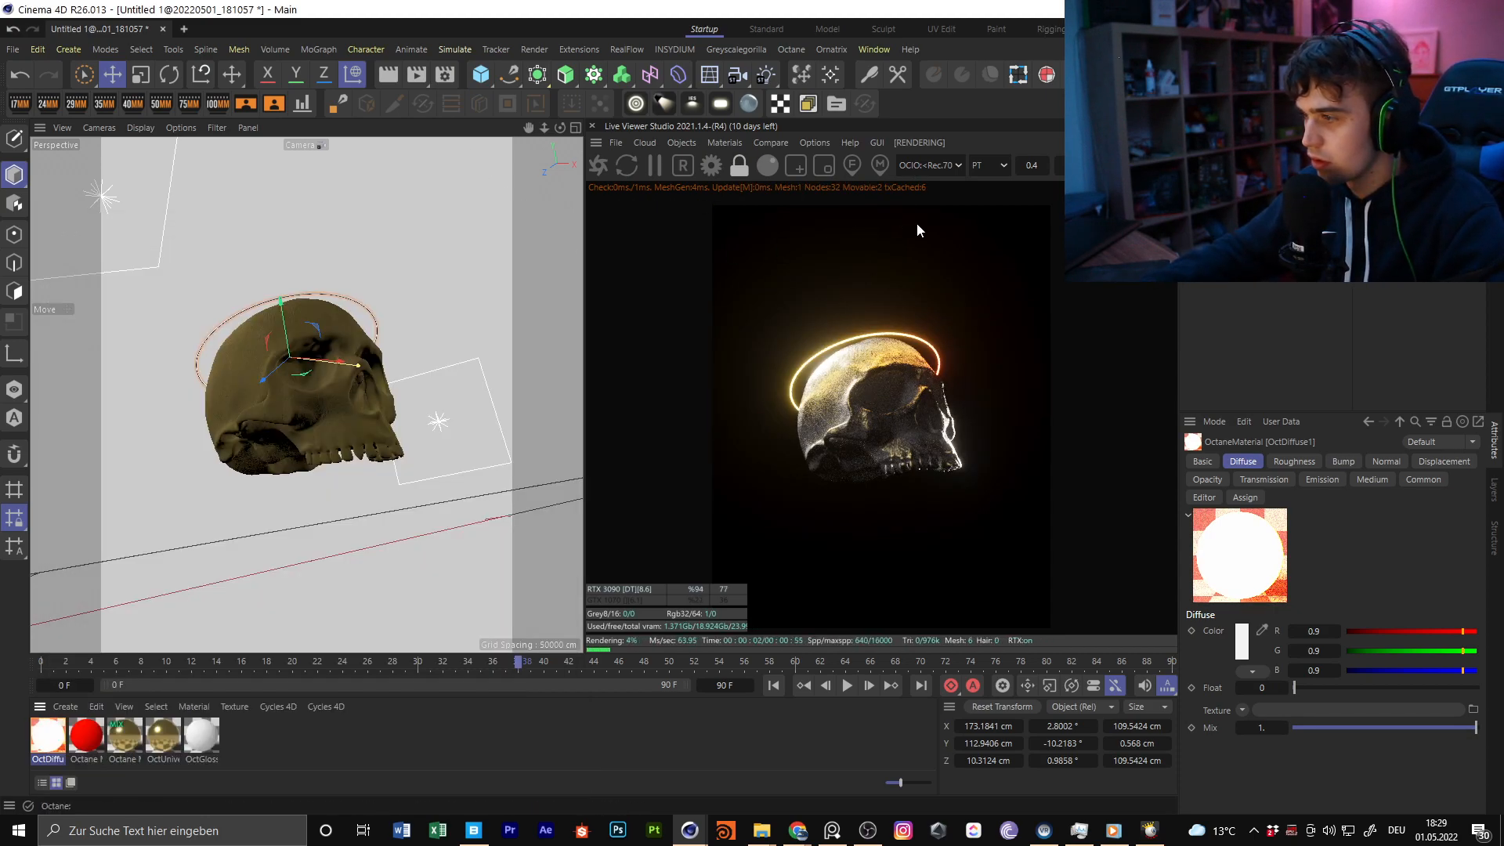
Increase the Octane camera's bloom power to about 34.7 and set the live preview's render scale to 0.3
left_click(1380, 188)
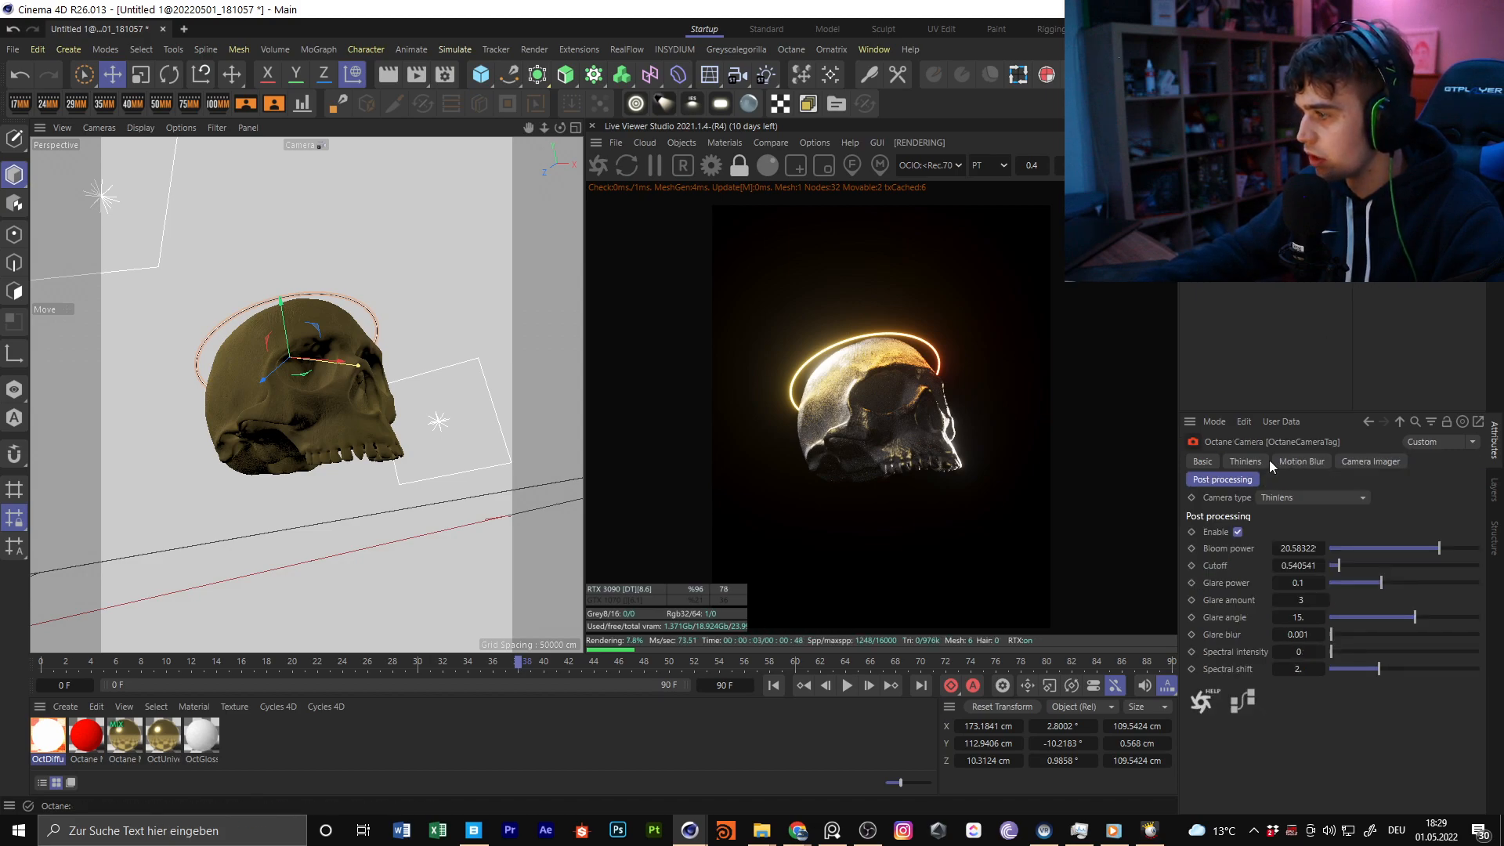
left_click_drag(1437, 548, 1441, 547)
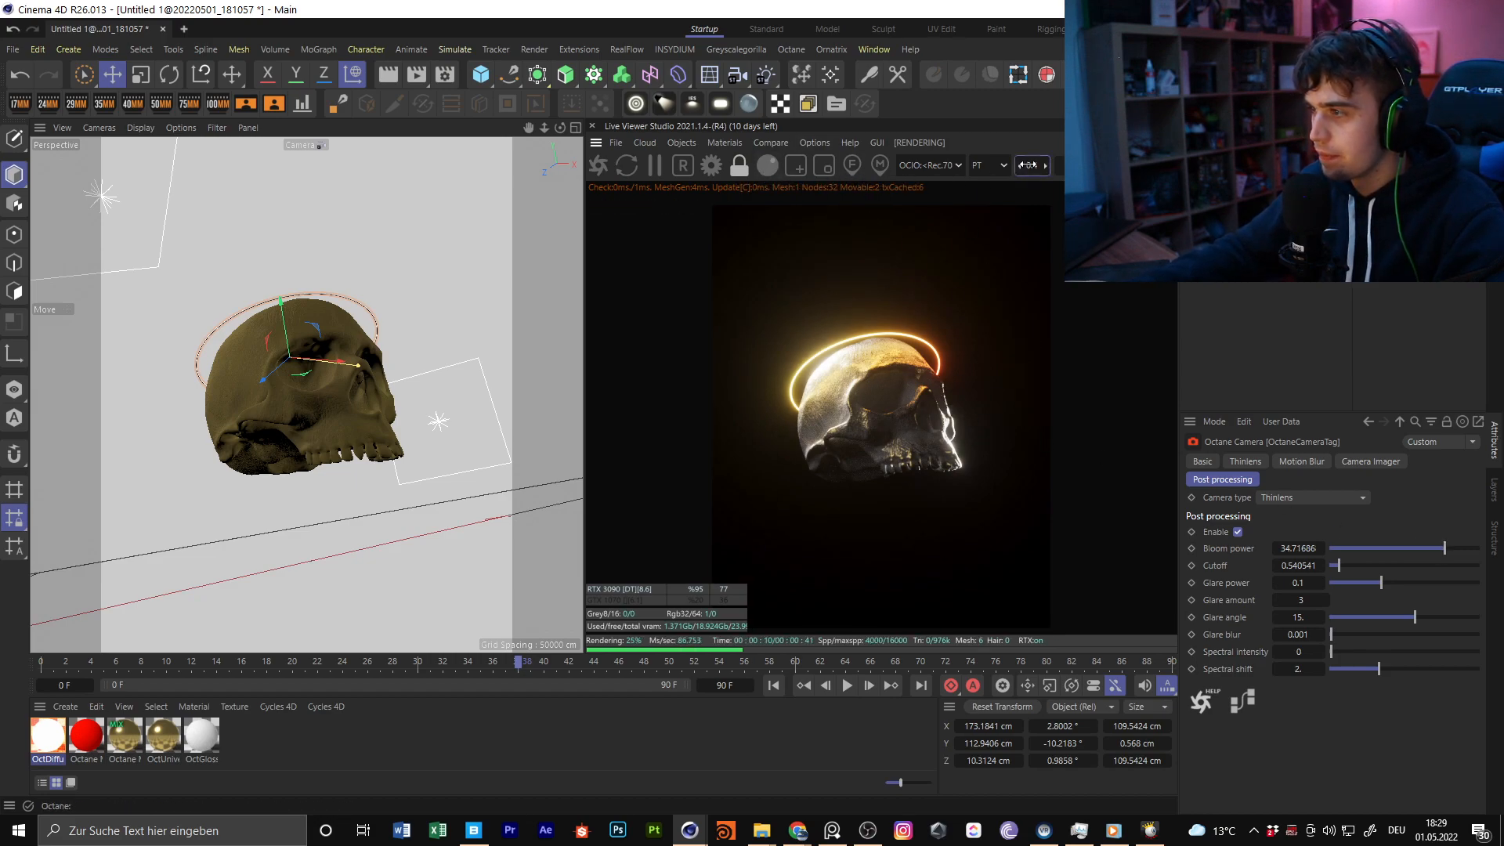
key("Return")
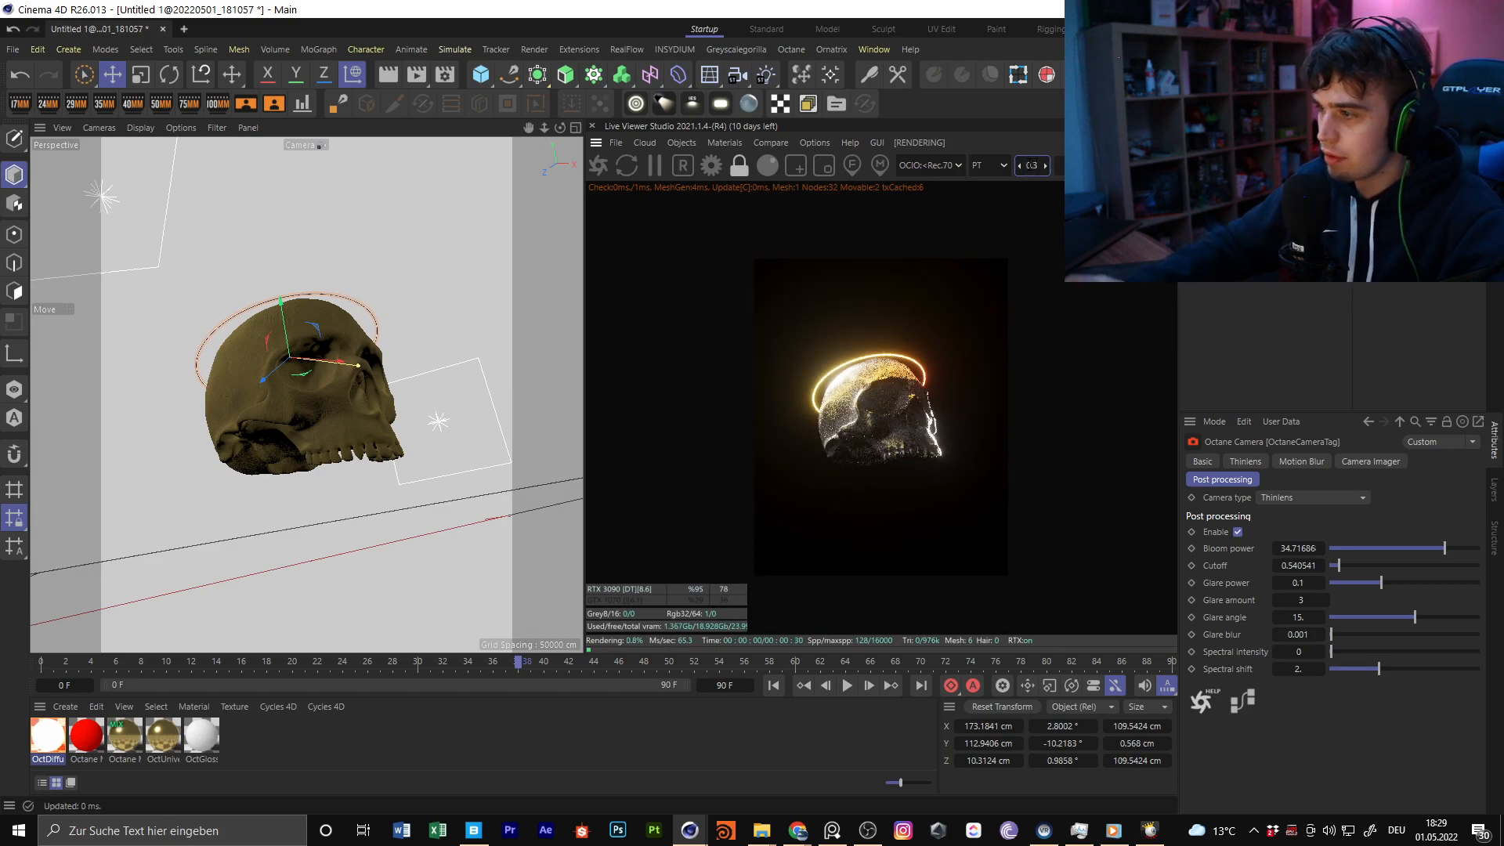
left_click_drag(544, 128, 580, 129)
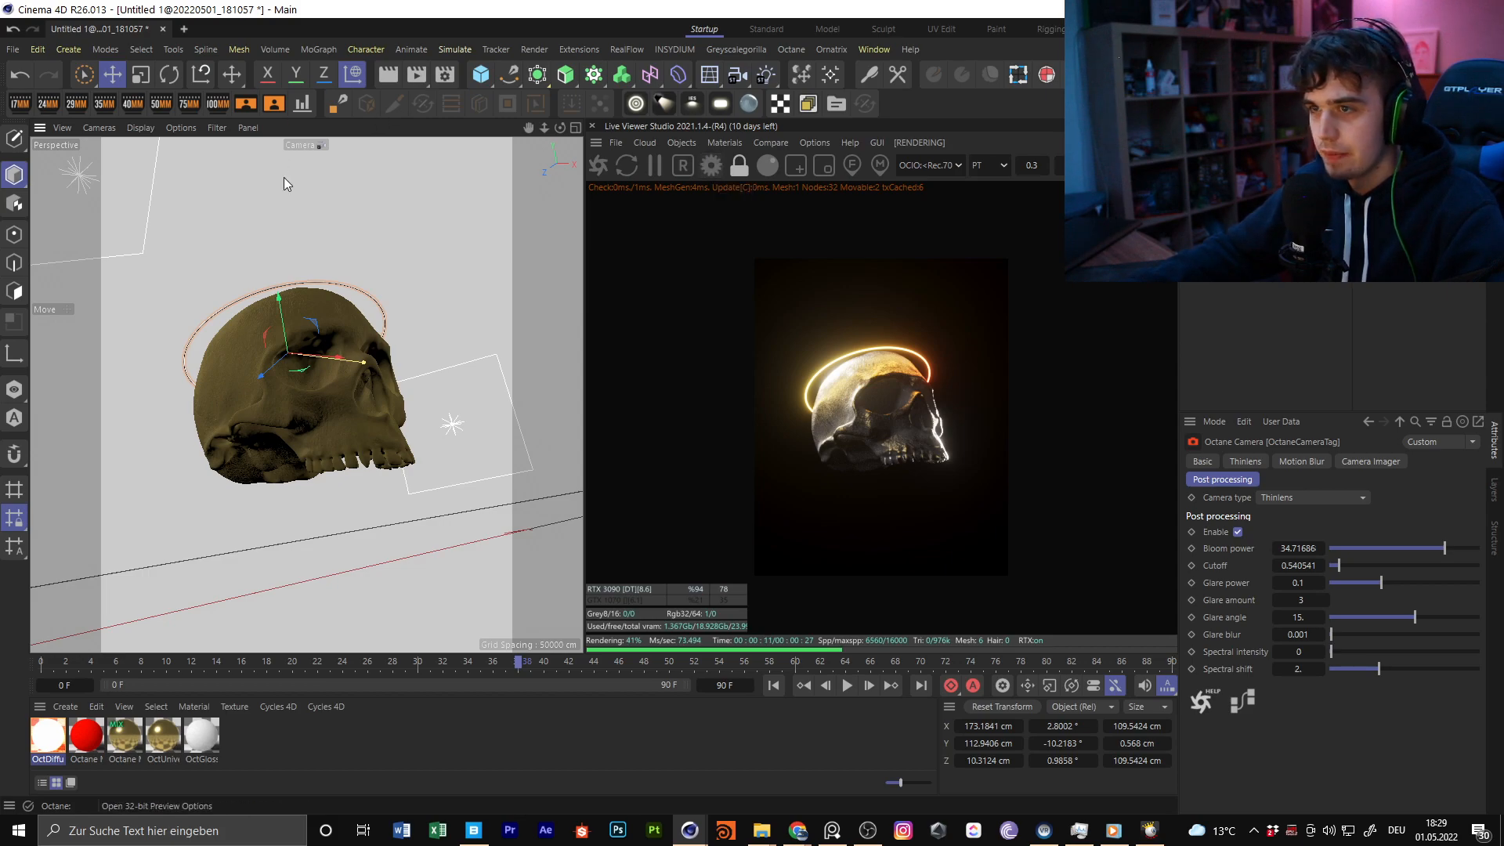
left_click(481, 74)
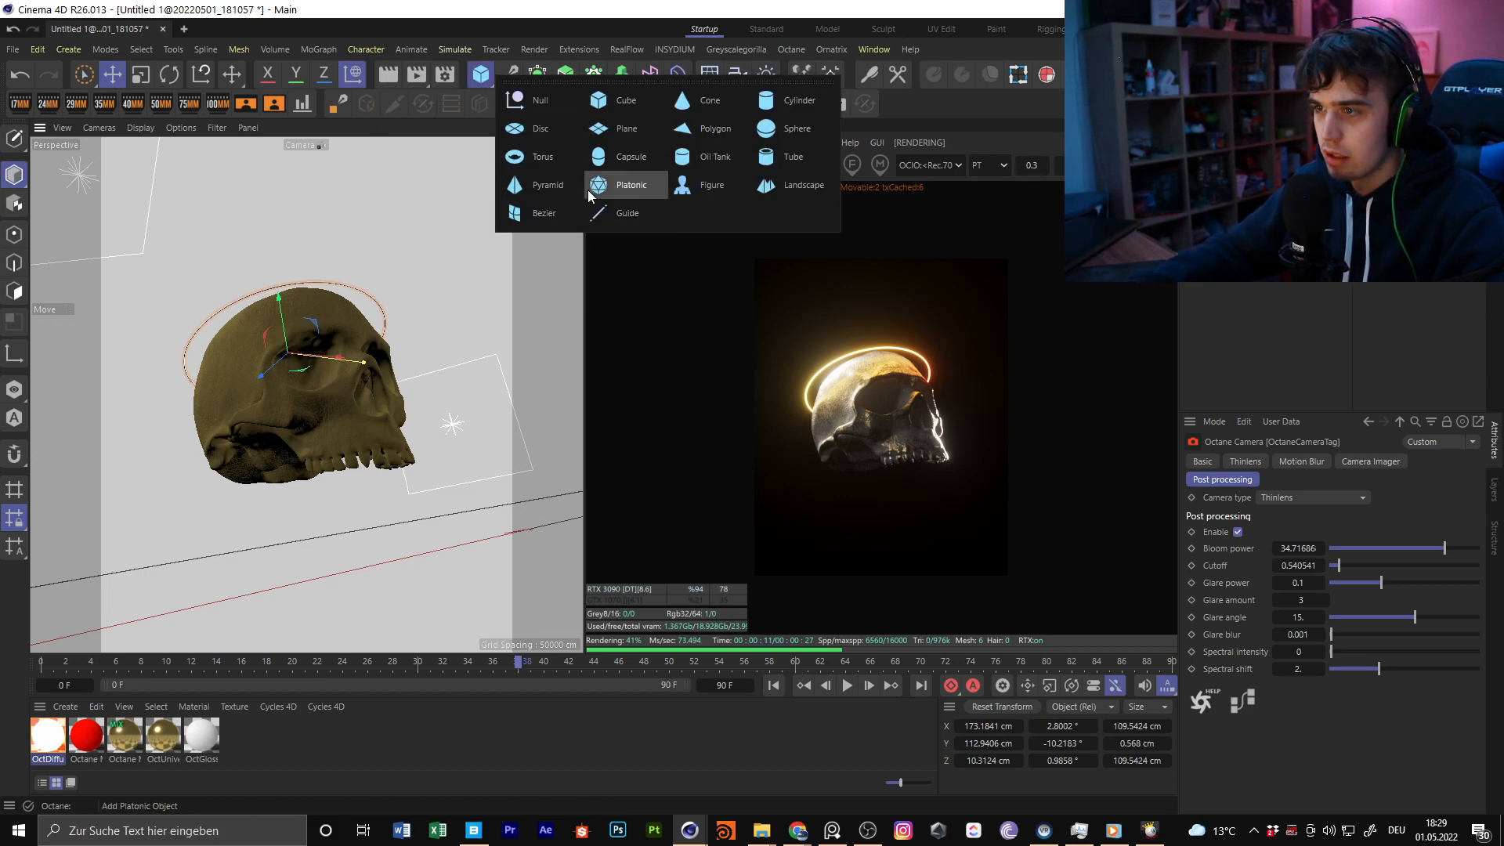
left_click(523, 157)
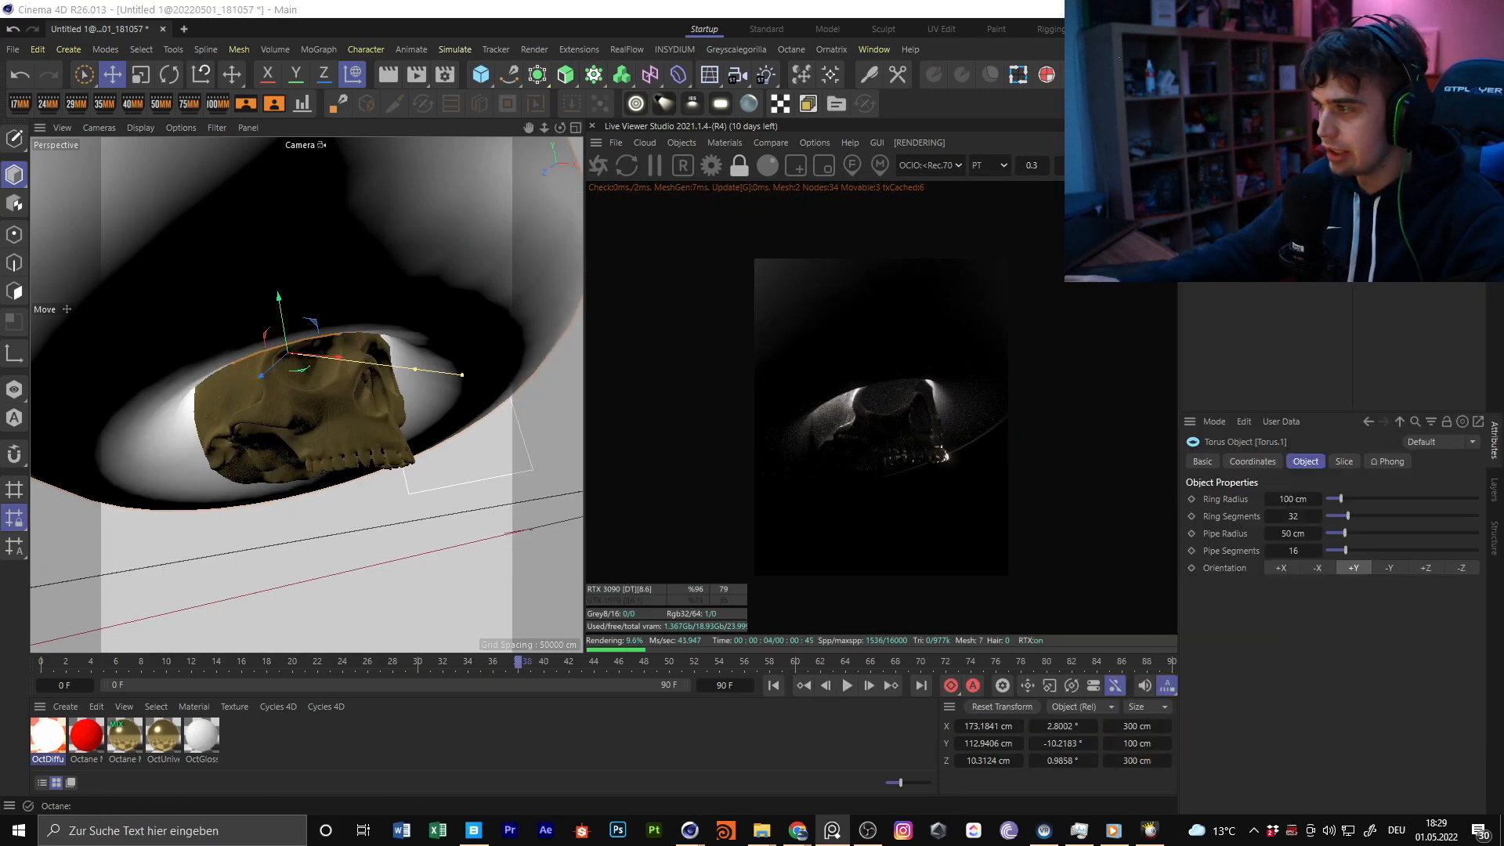
left_click(1226, 188)
key("Delete")
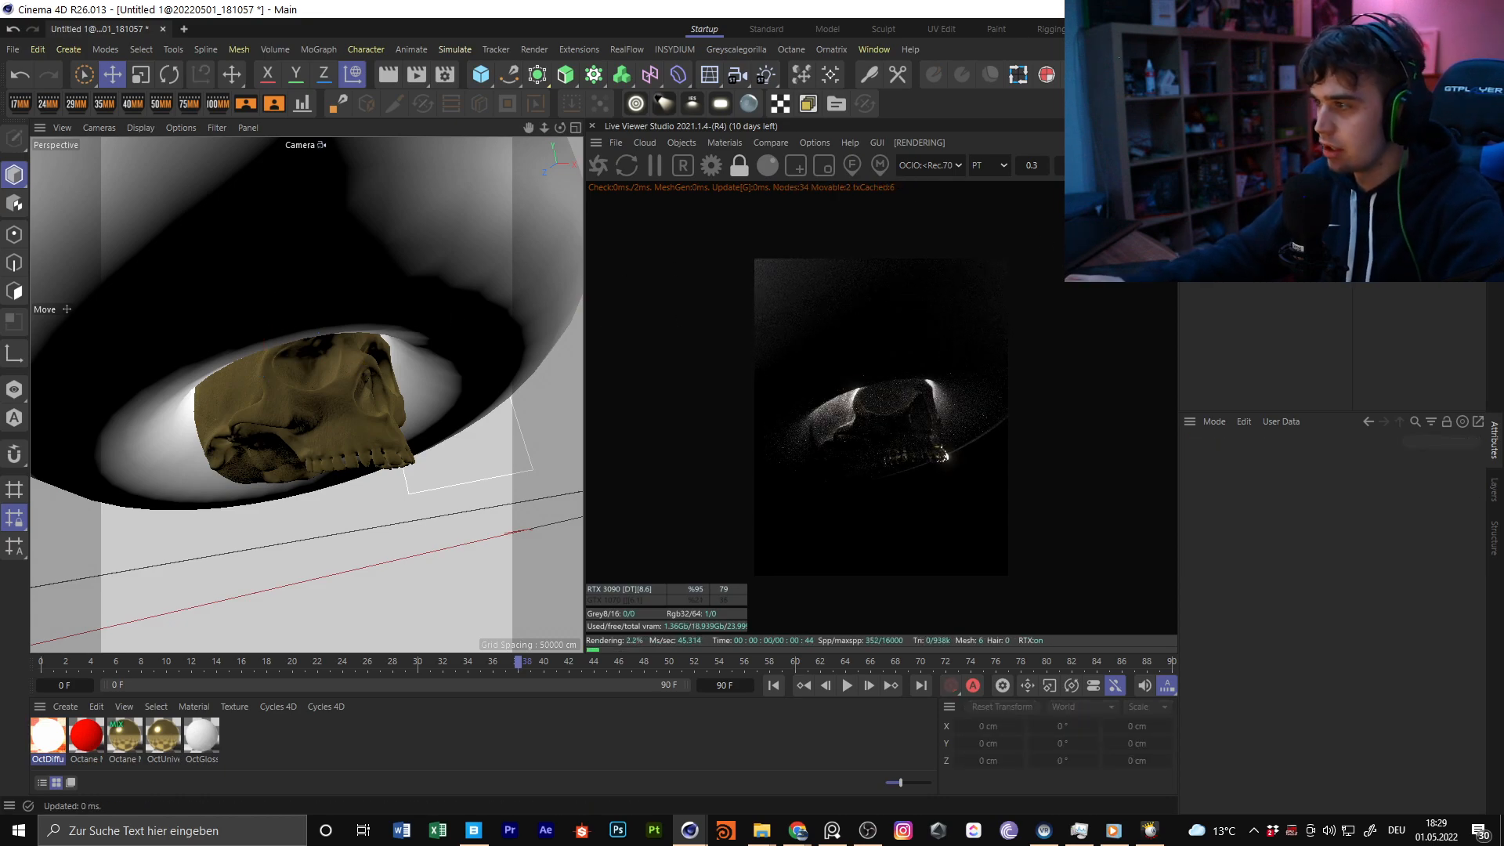
left_click(1226, 188)
key("Delete")
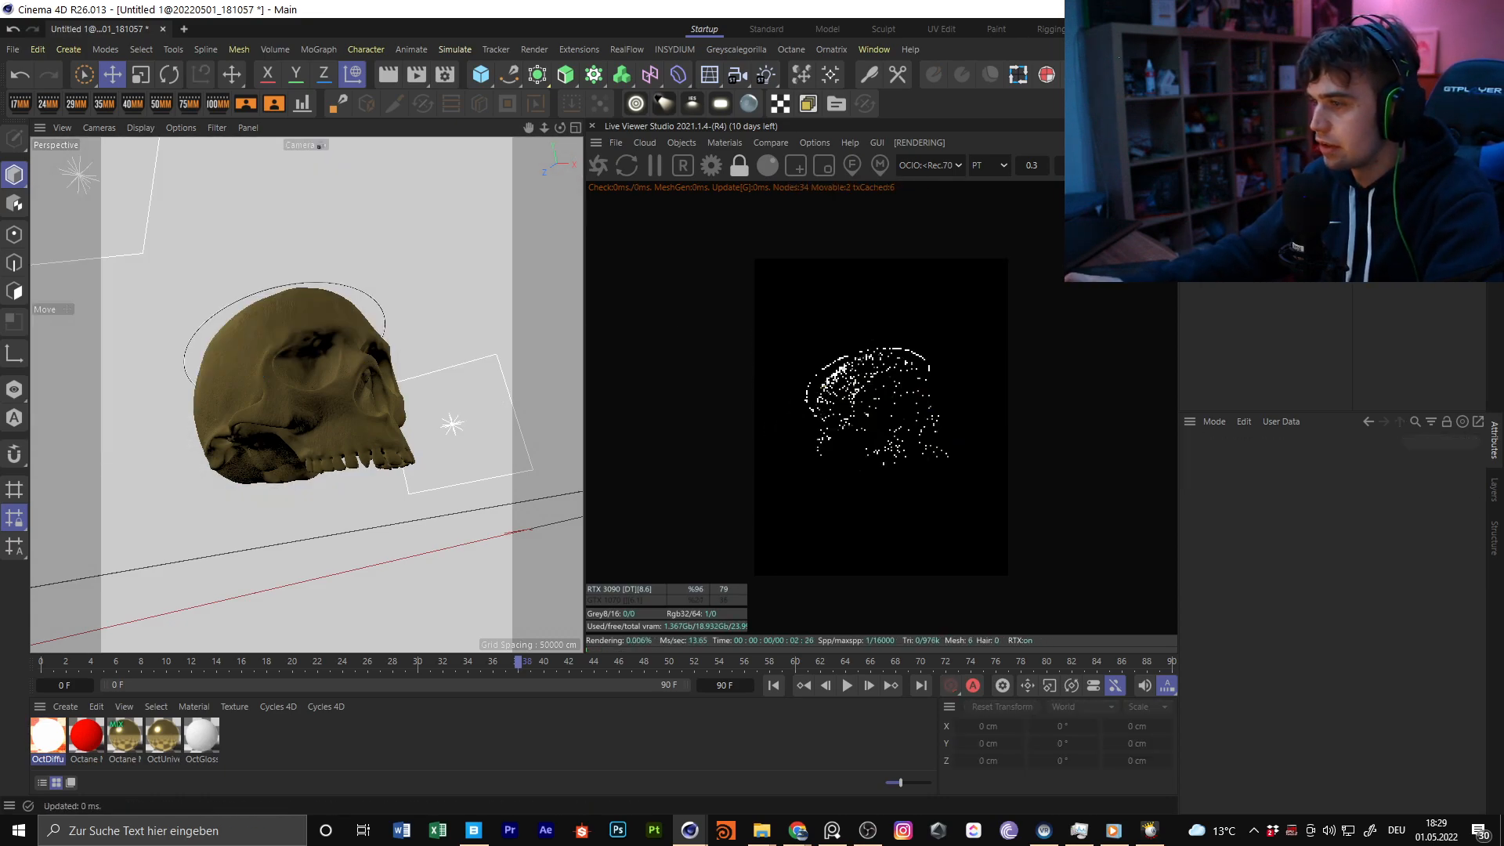
Select the skull and add a second torus at its position
left_click(267, 340)
left_click(481, 74)
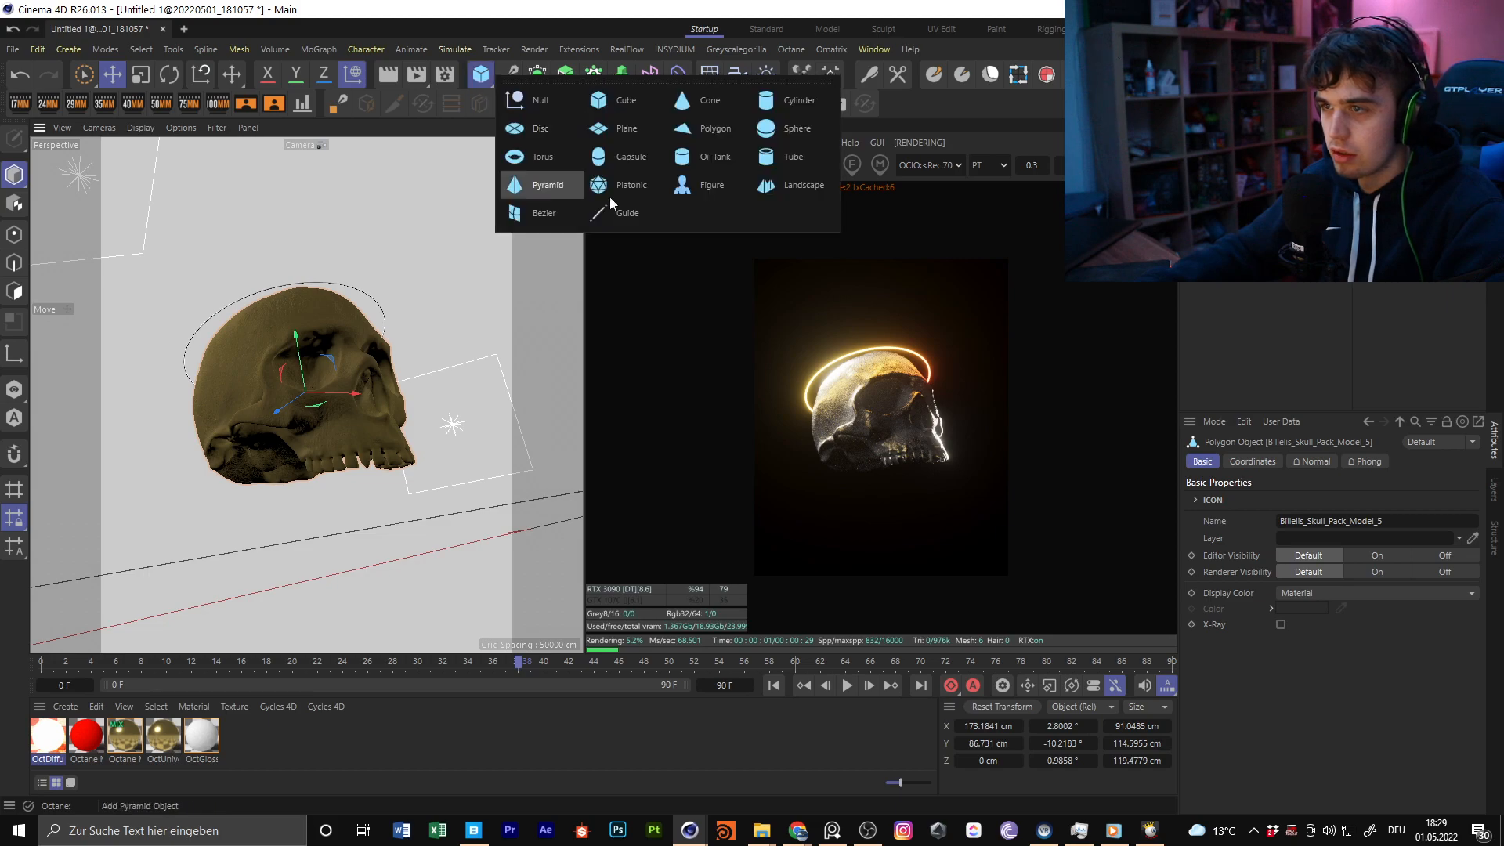
left_click(539, 159)
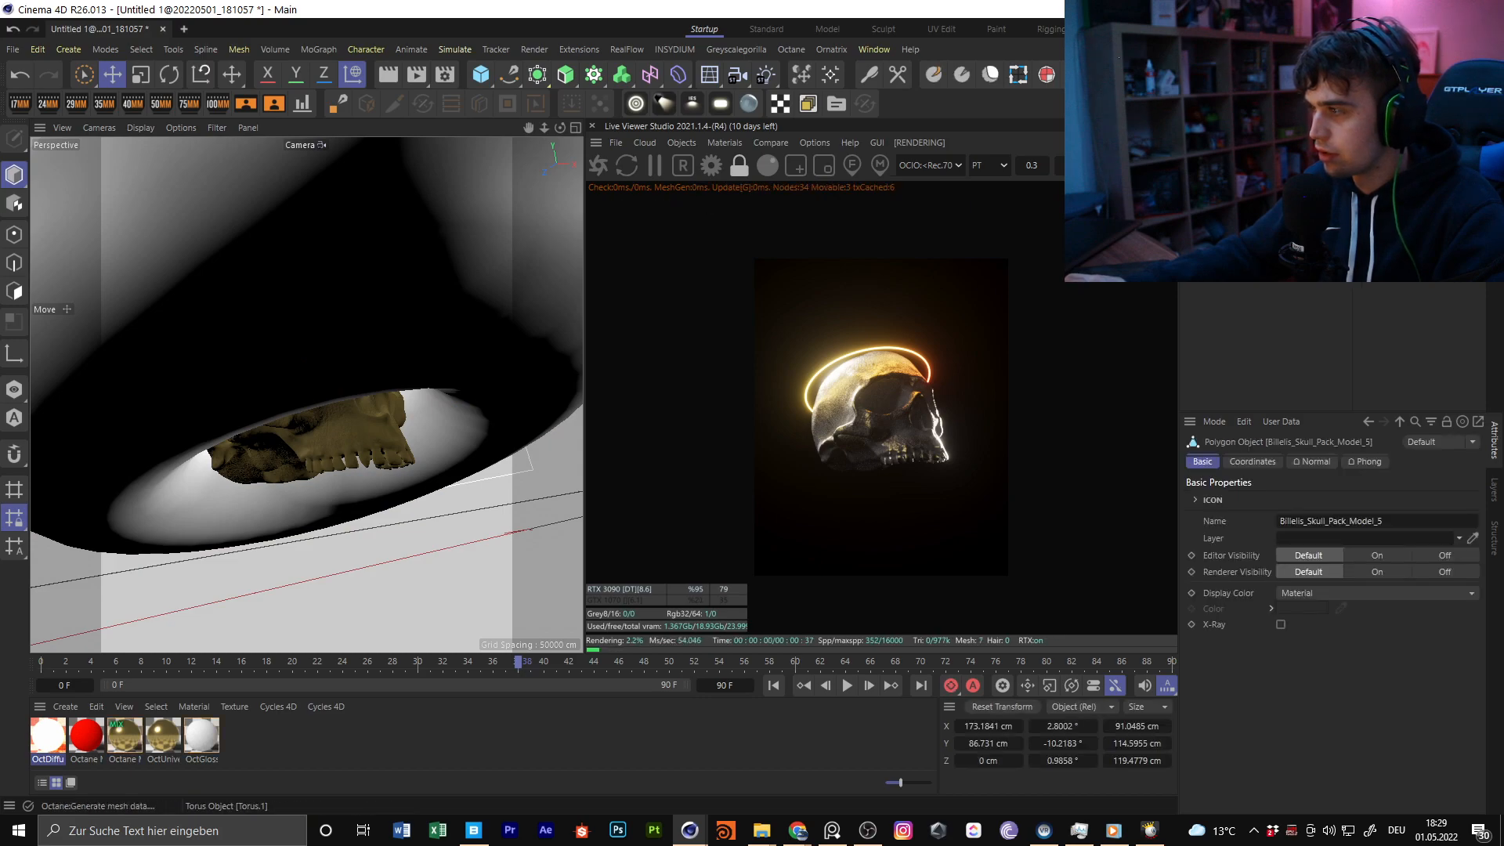
Set the new torus's pipe radius to 0.2 cm, its pipe segments to 81 and its ring segments to 96
left_click_drag(492, 407, 431, 413)
left_click(1292, 532)
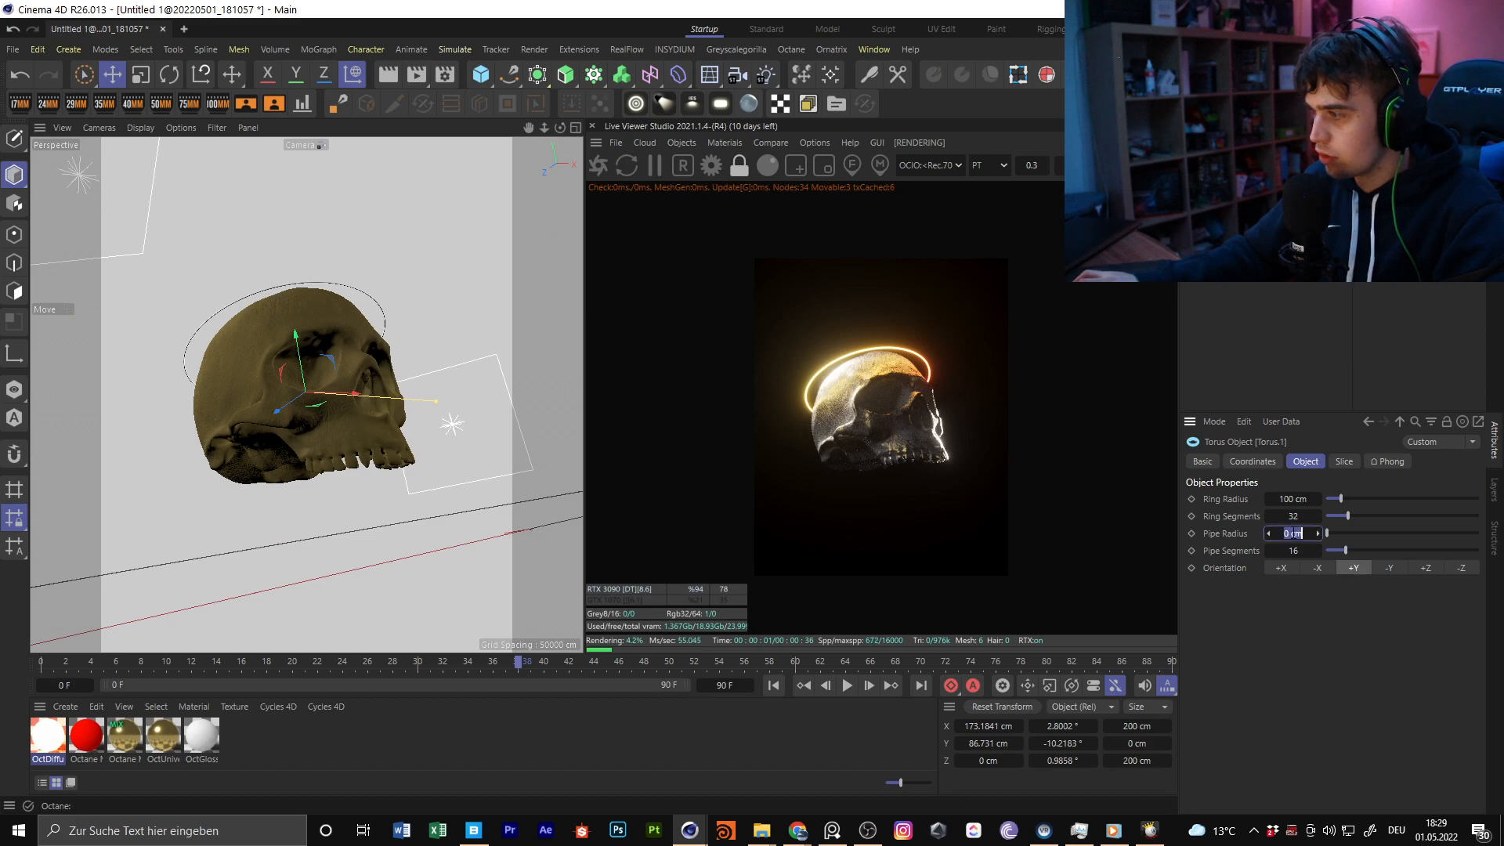
type("0,2")
key("Return")
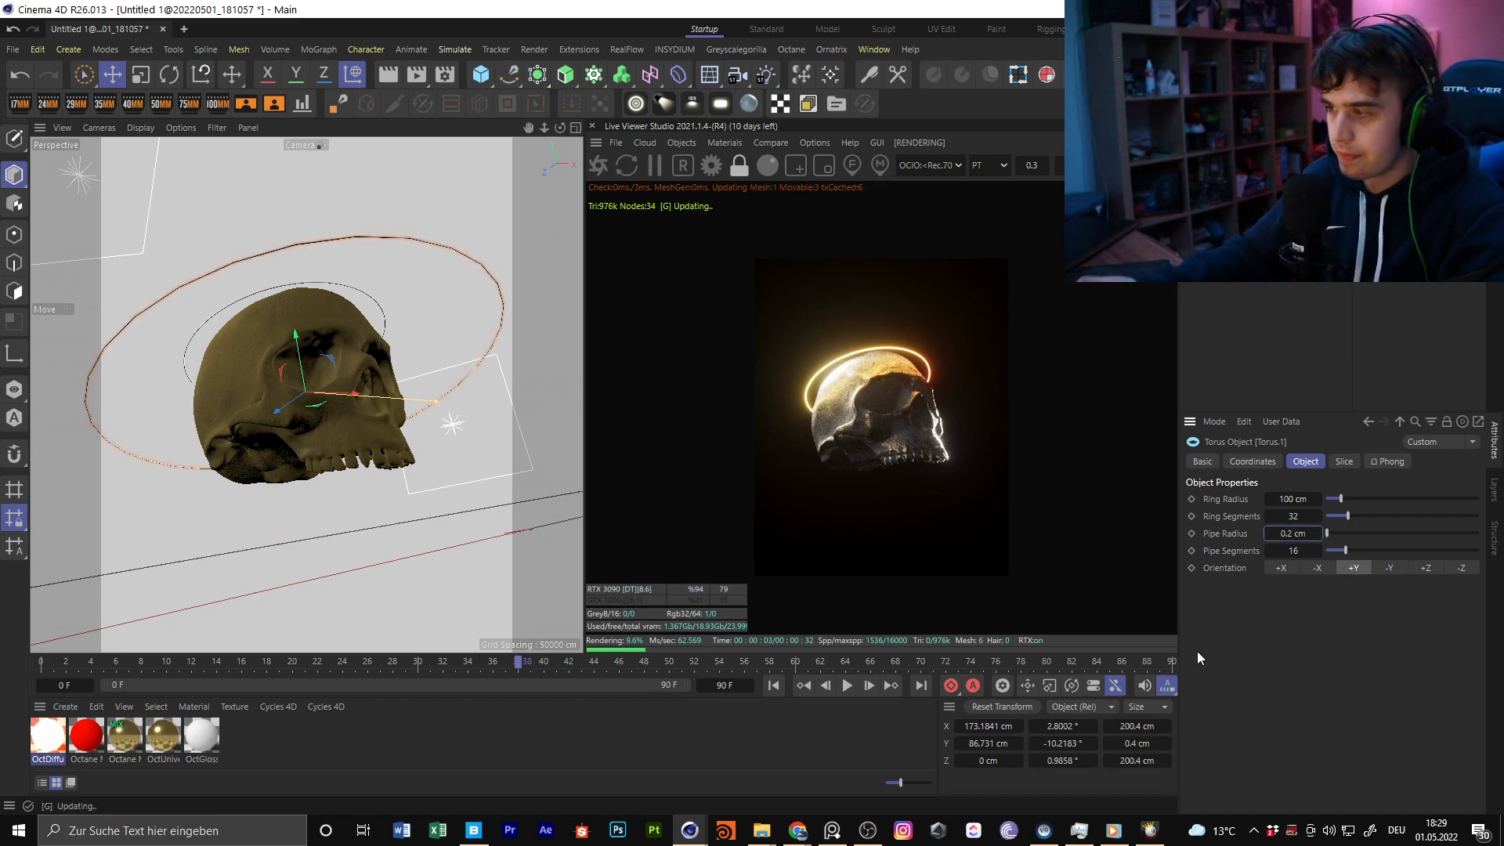
left_click_drag(1294, 551, 1345, 551)
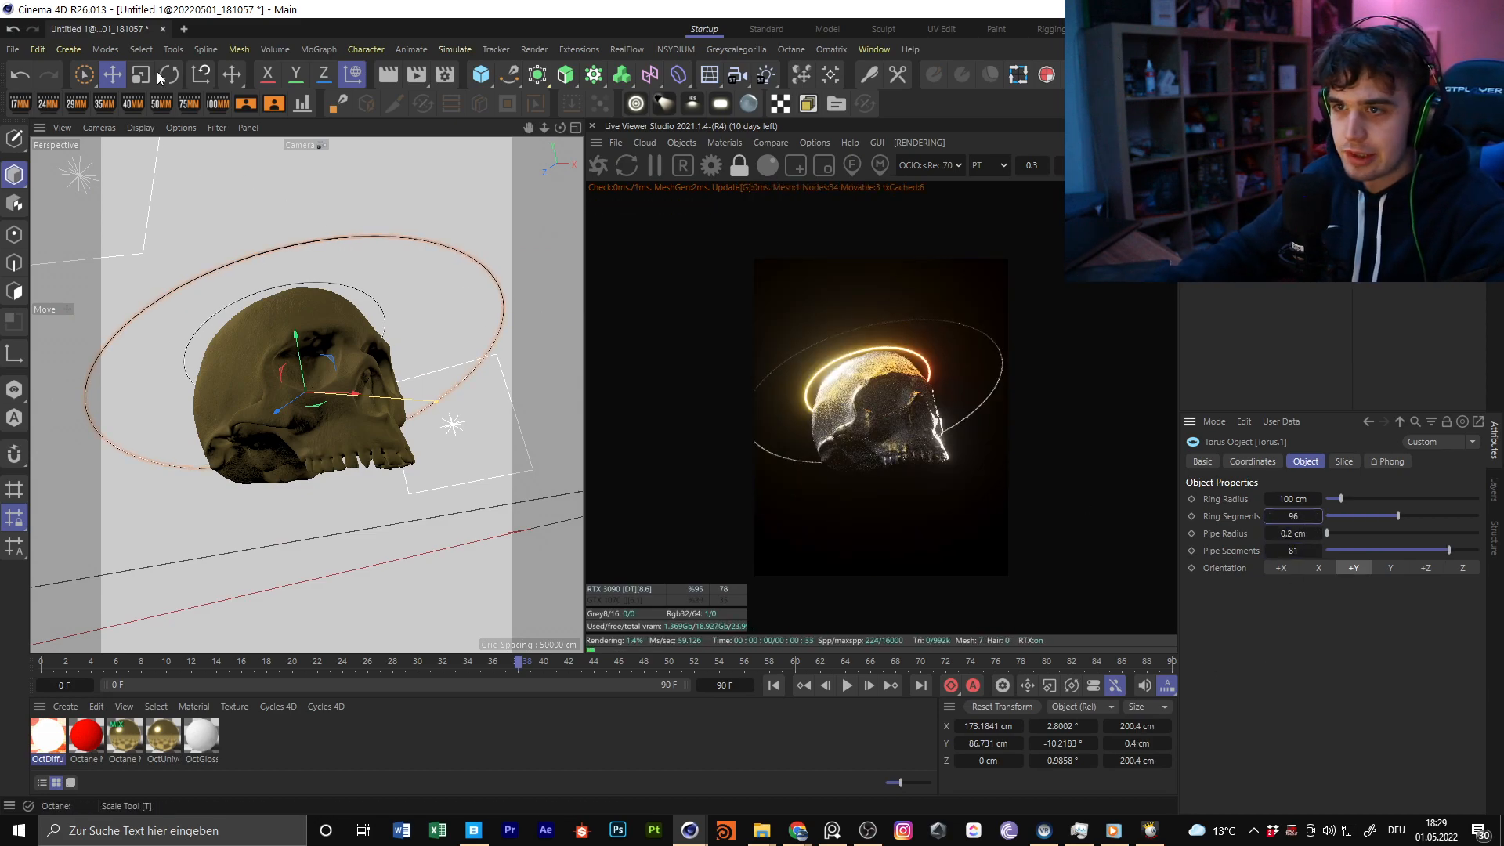
Rotate the thin new torus so that it faces the camera as a full circle around the skull
key("r")
left_click_drag(315, 373, 299, 376)
key("ctrl+z")
key("w")
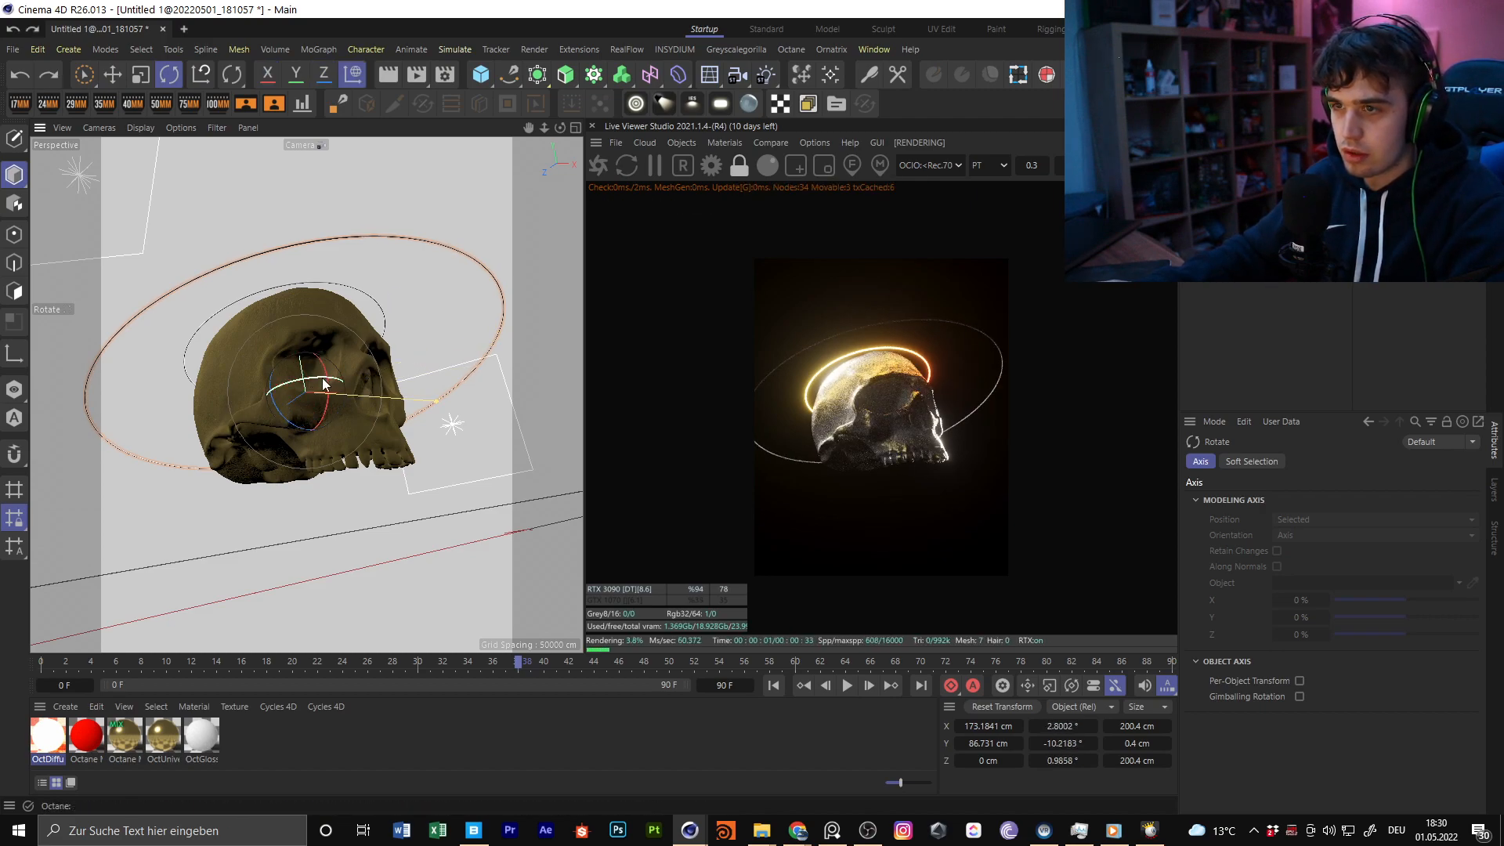
left_click_drag(308, 376, 302, 316)
key("ctrl+z")
key("w")
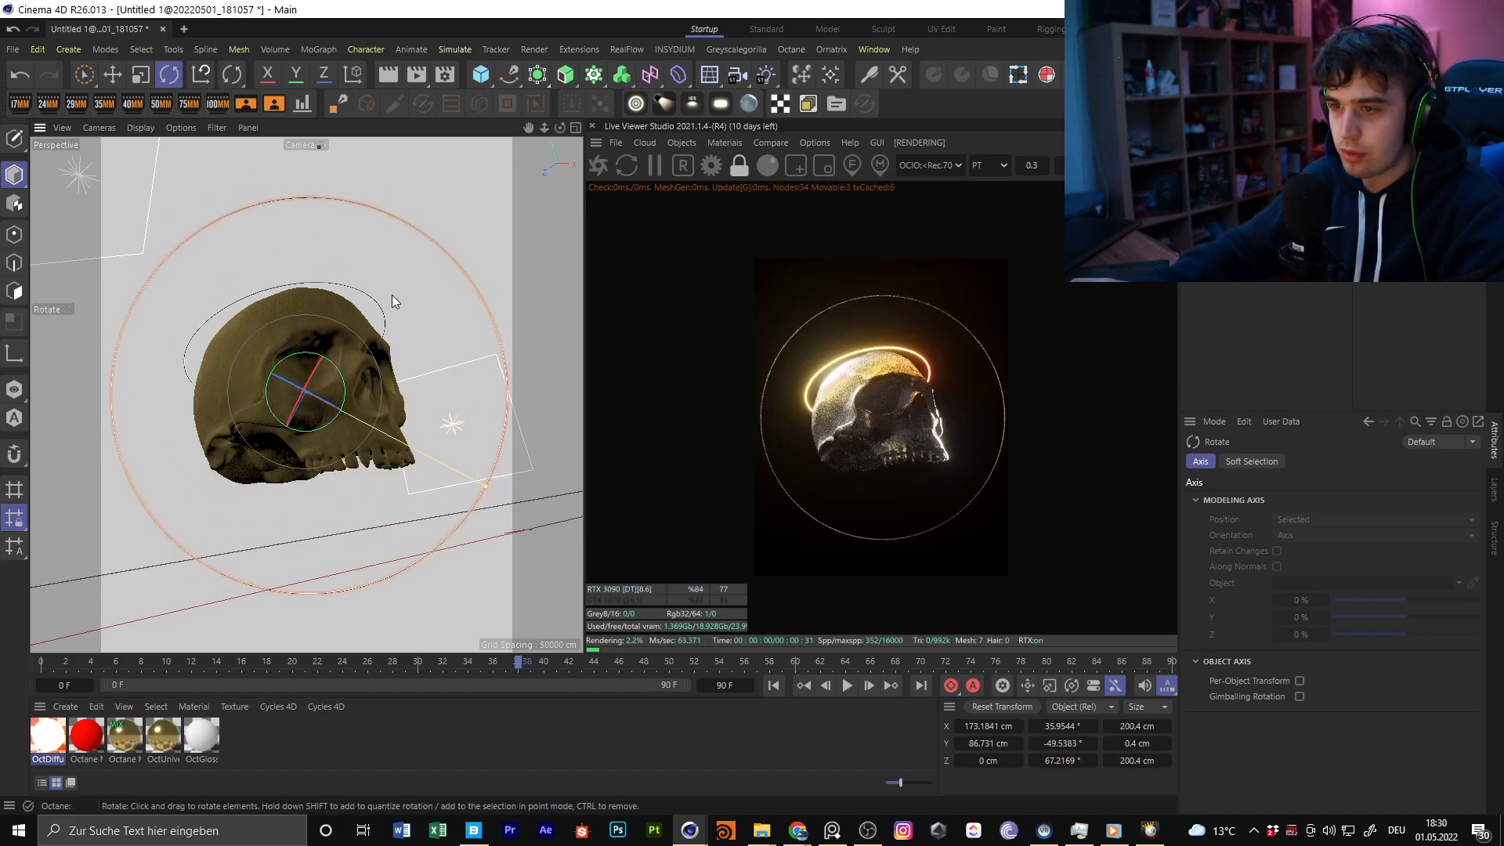
Scale the thin torus down to about 60% and shift it slightly upward so it closely encircles the skull
key("t")
left_click_drag(268, 143, 200, 329)
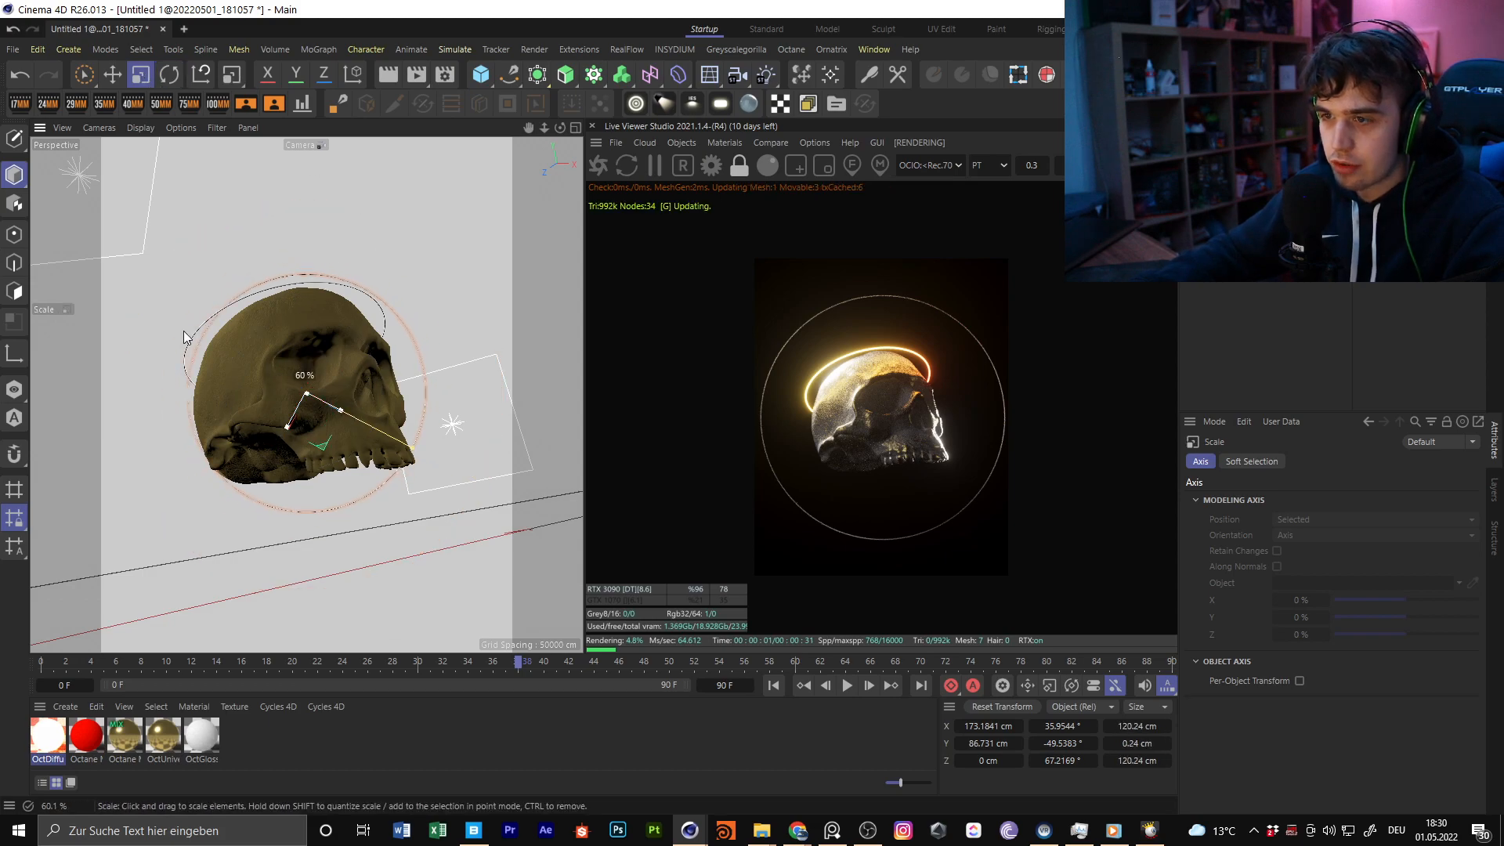
key("e")
left_click_drag(351, 274, 345, 263)
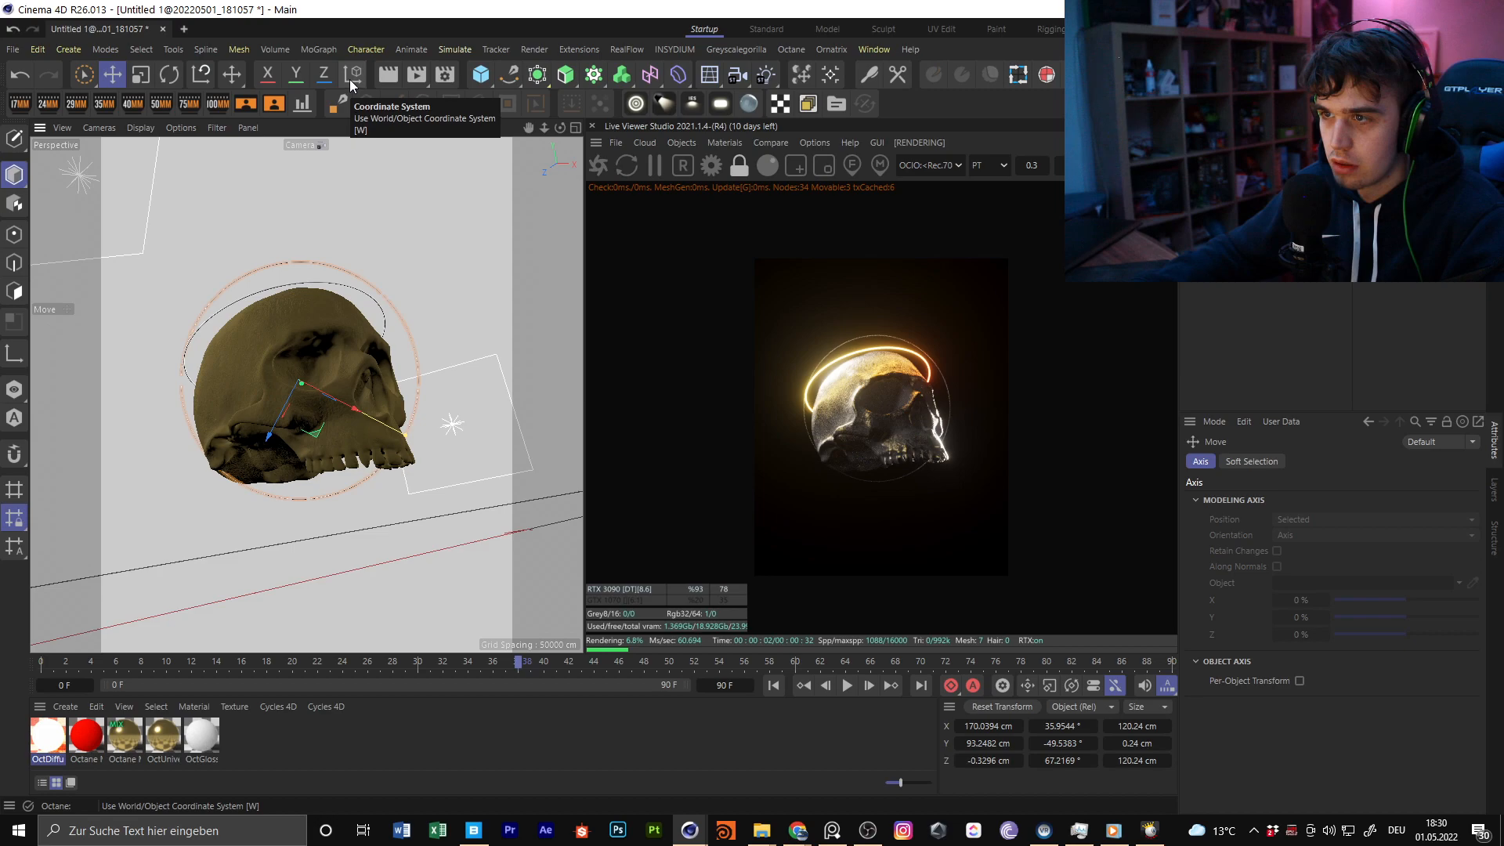
Fine-tune the thin torus's rotation to about 32.9°, -49° and 60.2°
left_click(355, 78)
left_click(351, 78)
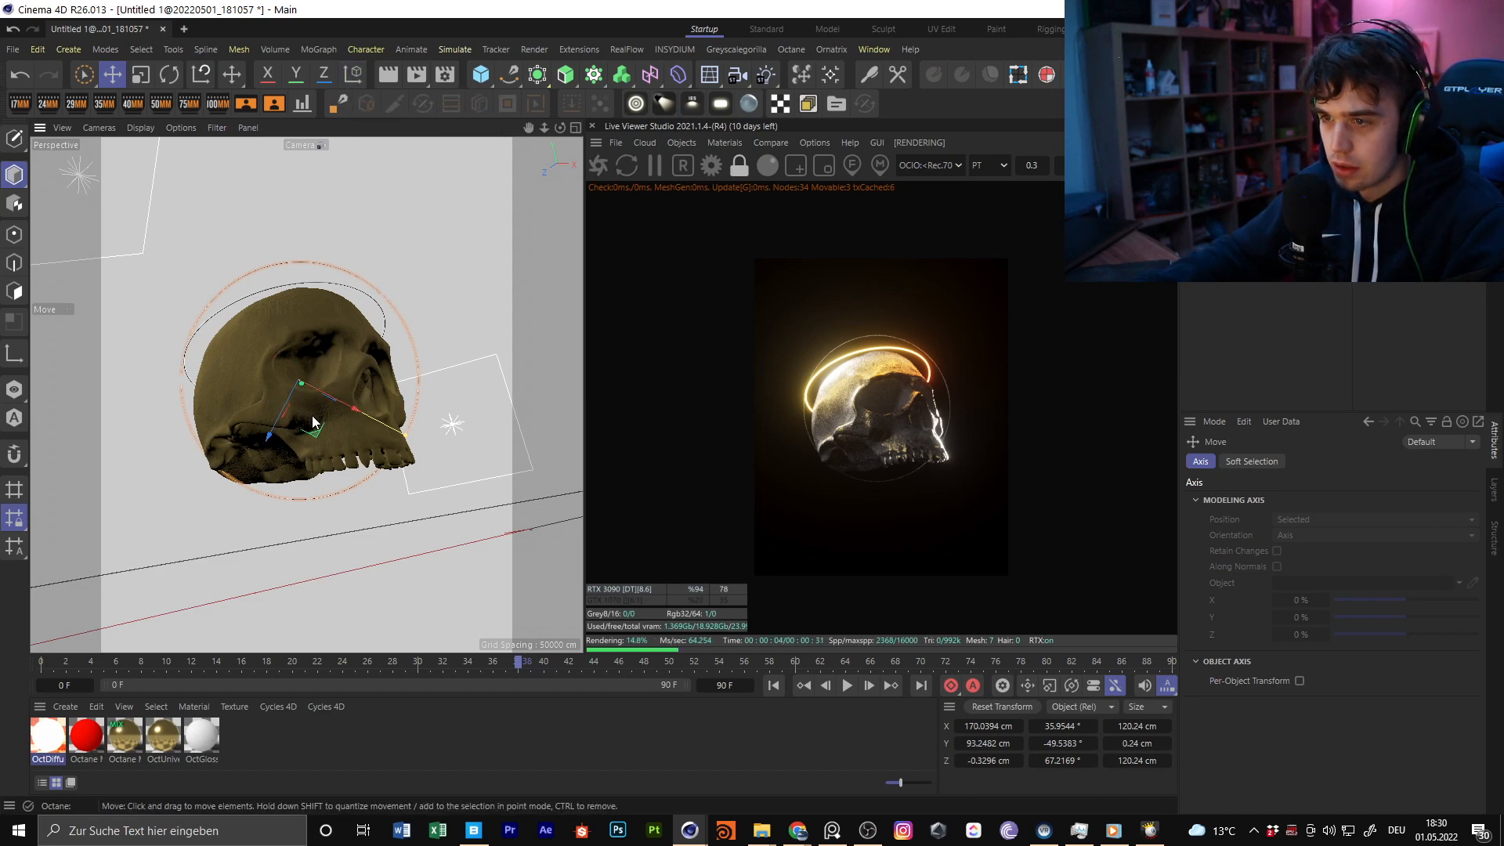
key("w")
key("w")
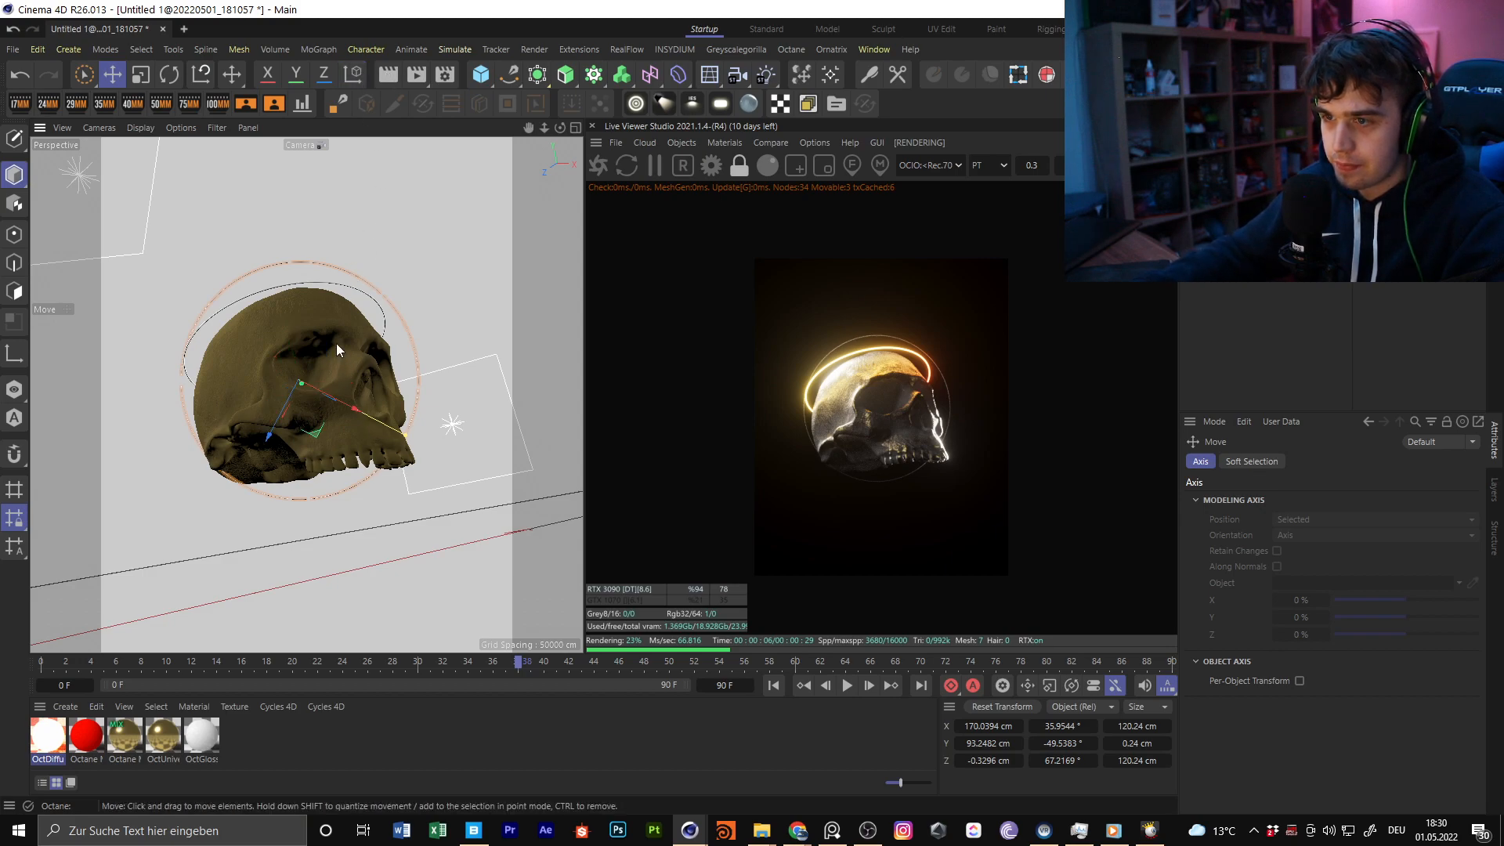
key("r")
left_click_drag(301, 392, 308, 408)
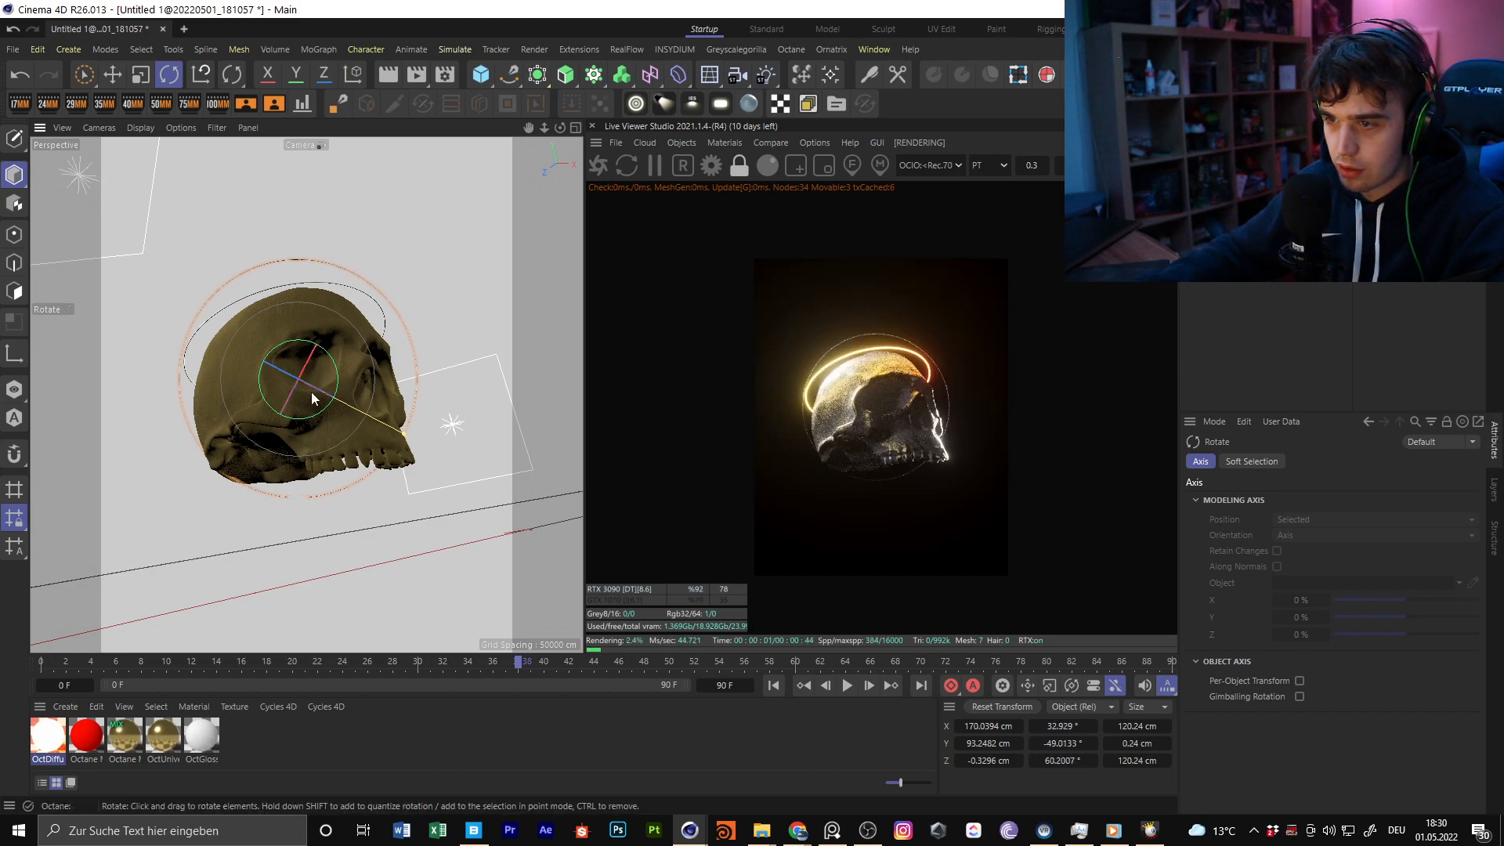
key("e")
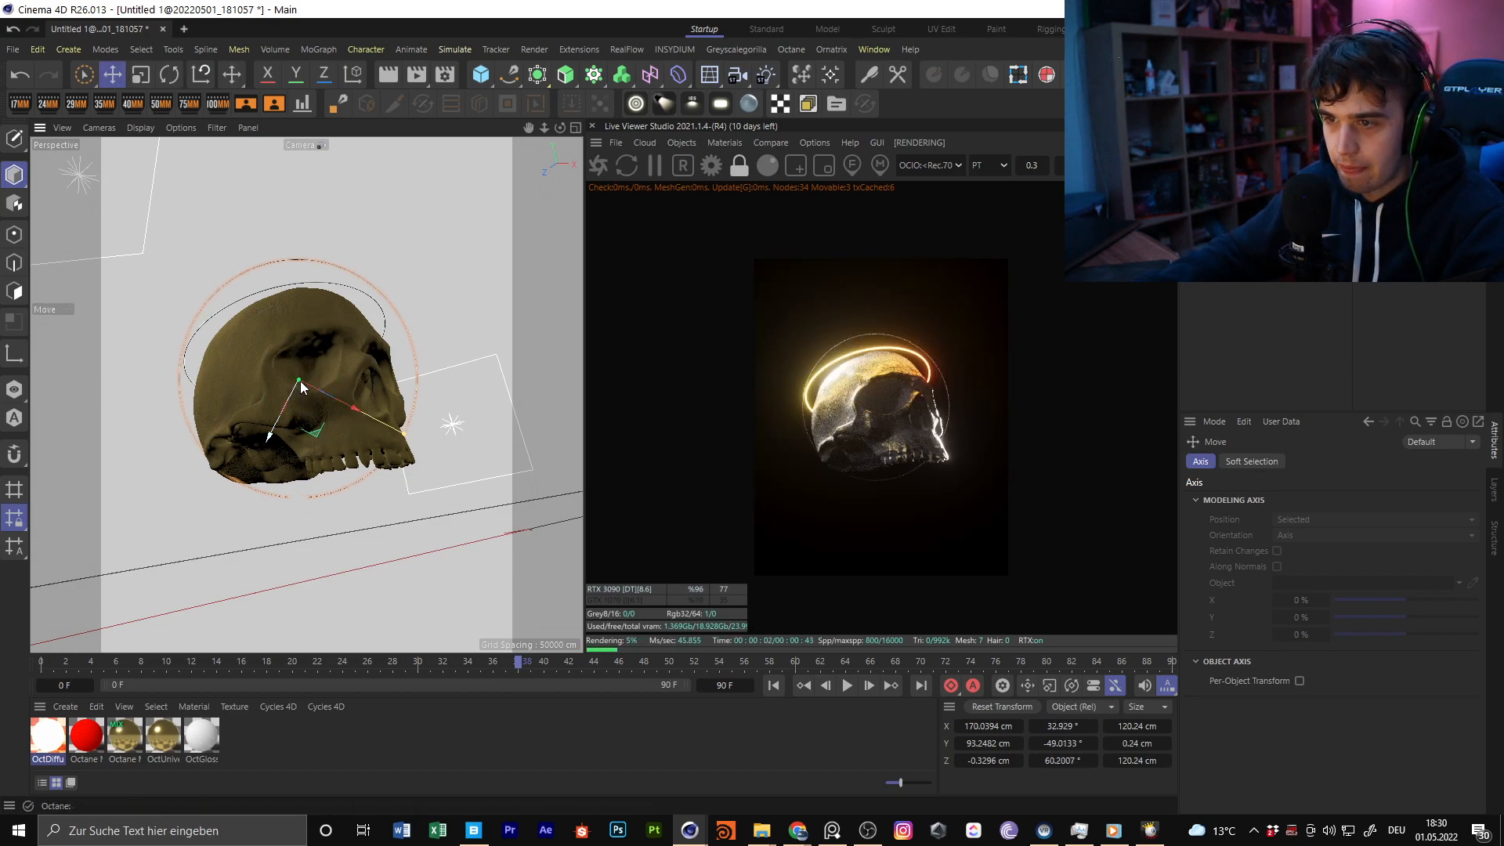
left_click(1252, 461)
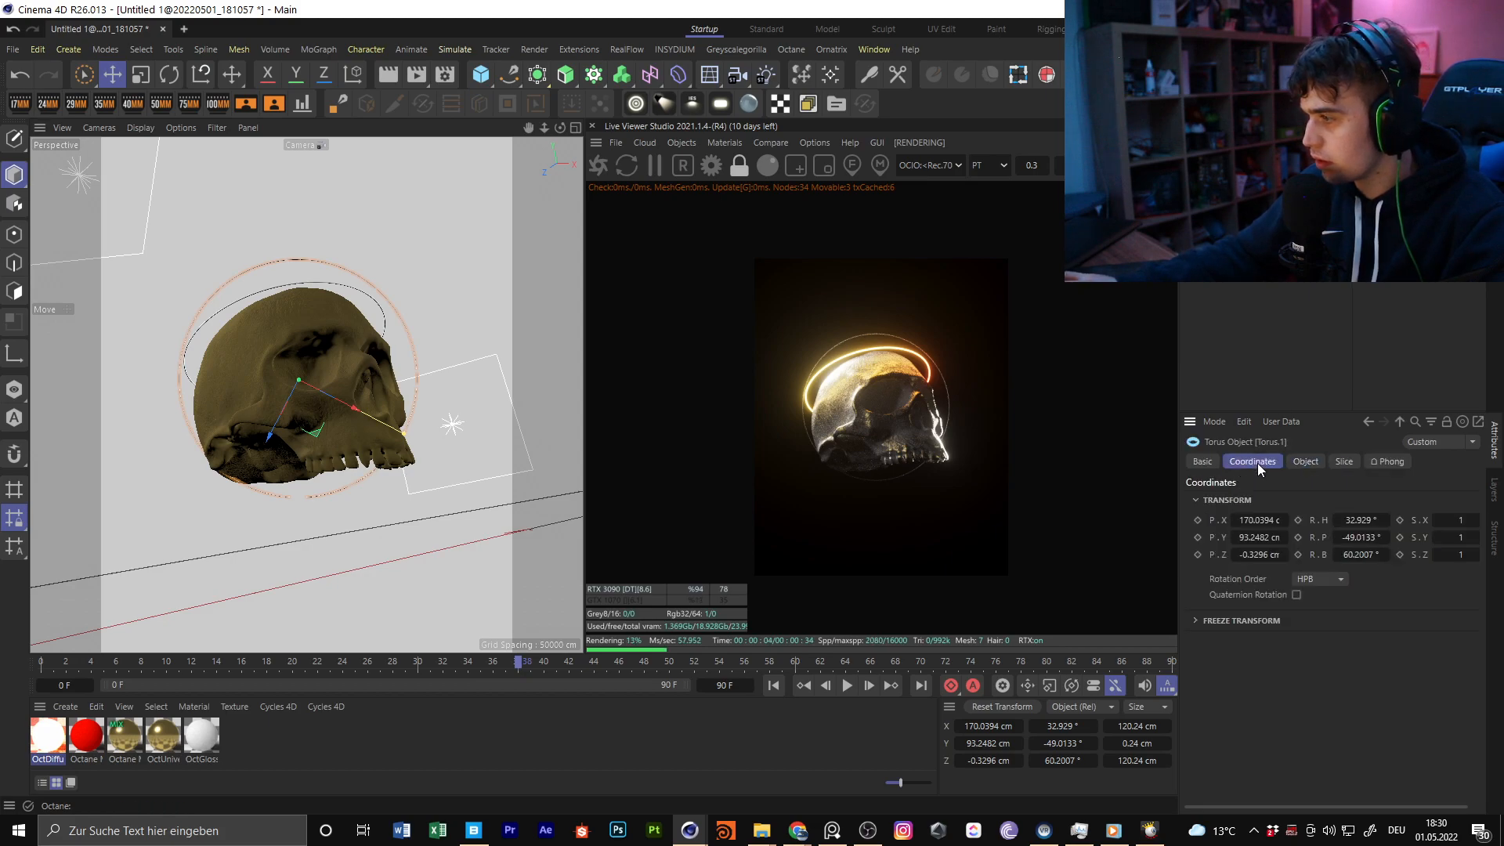
left_click_drag(1263, 554, 1255, 520)
key("ctrl+z")
key("ctrl+z")
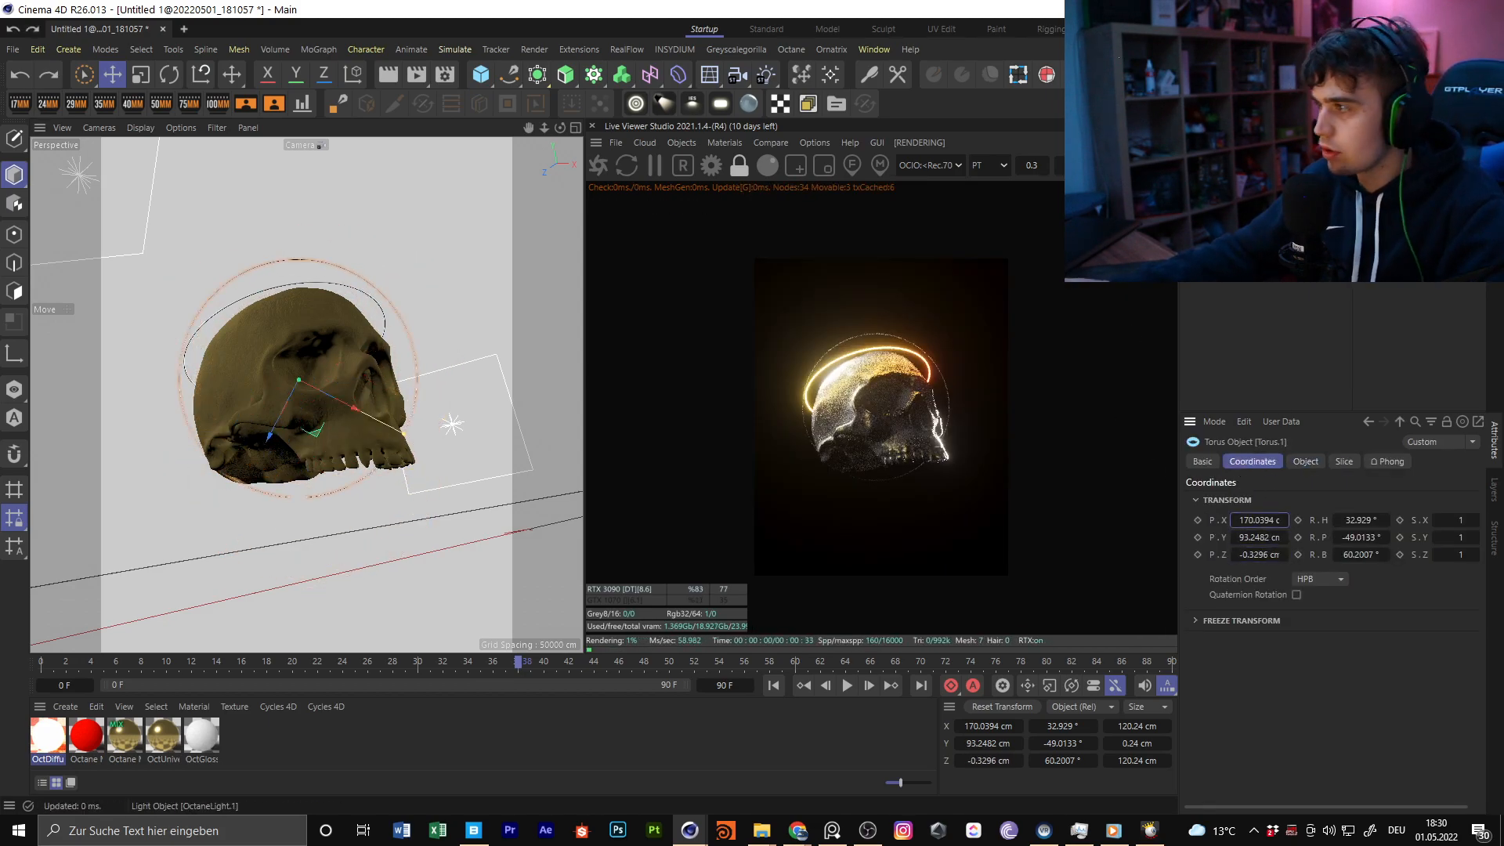
Move the thin torus behind the skull to about 233, 133 and 95 cm, working outside the render camera and returning to it
left_click(1339, 196)
left_click_drag(318, 533, 289, 346, "alt")
scroll(298, 404, "up", 4)
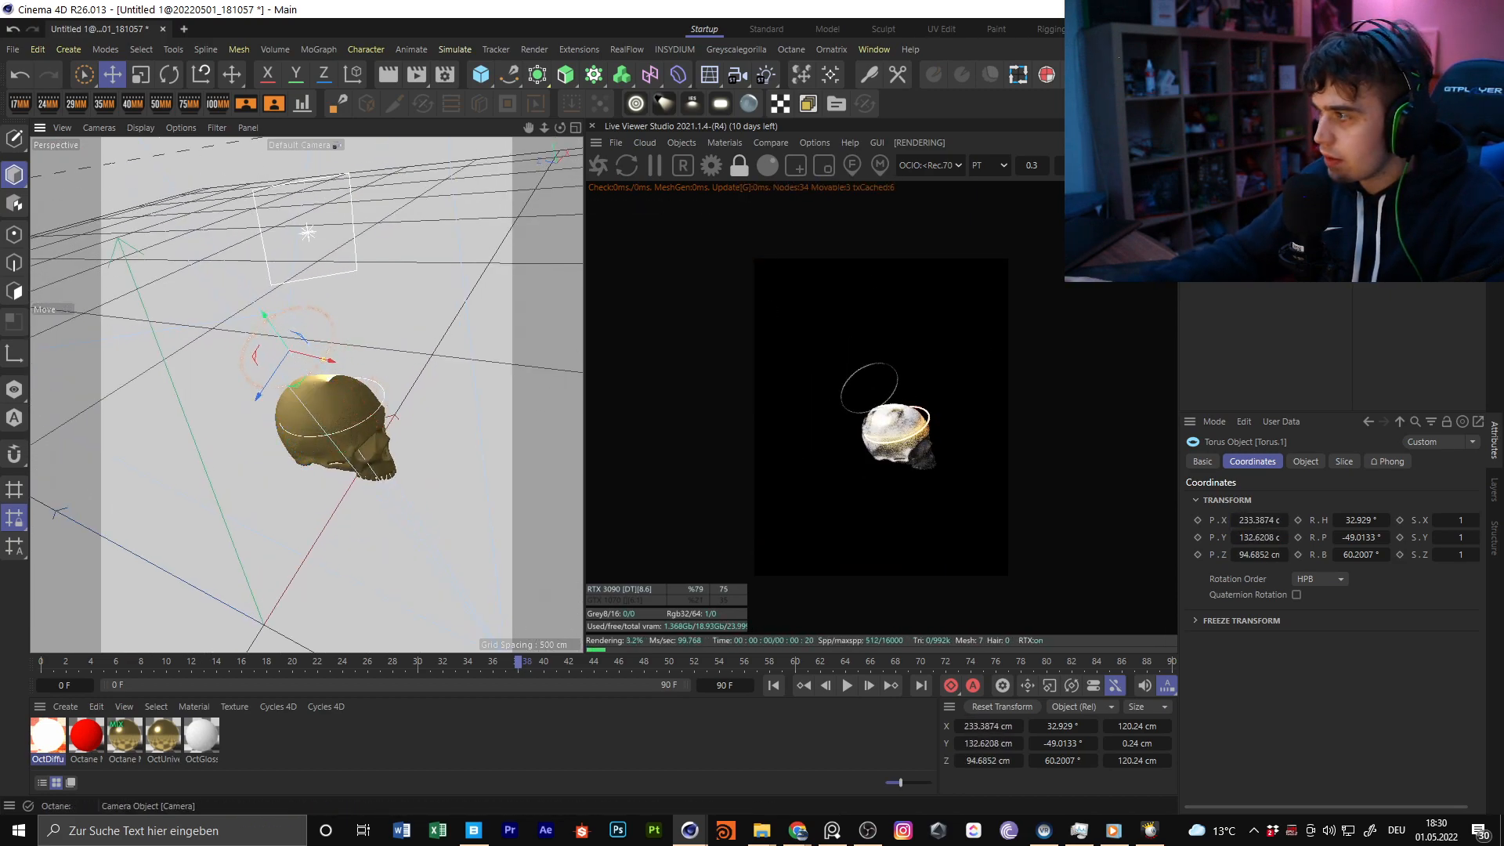
left_click(1338, 196)
Enlarge the thin torus and duplicate it into three closely spaced concentric rings surrounding the skull, all using the gold material
key("t")
left_click_drag(380, 422, 423, 444)
left_click_drag(298, 240, 392, 273)
left_click(1223, 179)
left_click(1224, 150, "shift")
left_click_drag(452, 284, 519, 274)
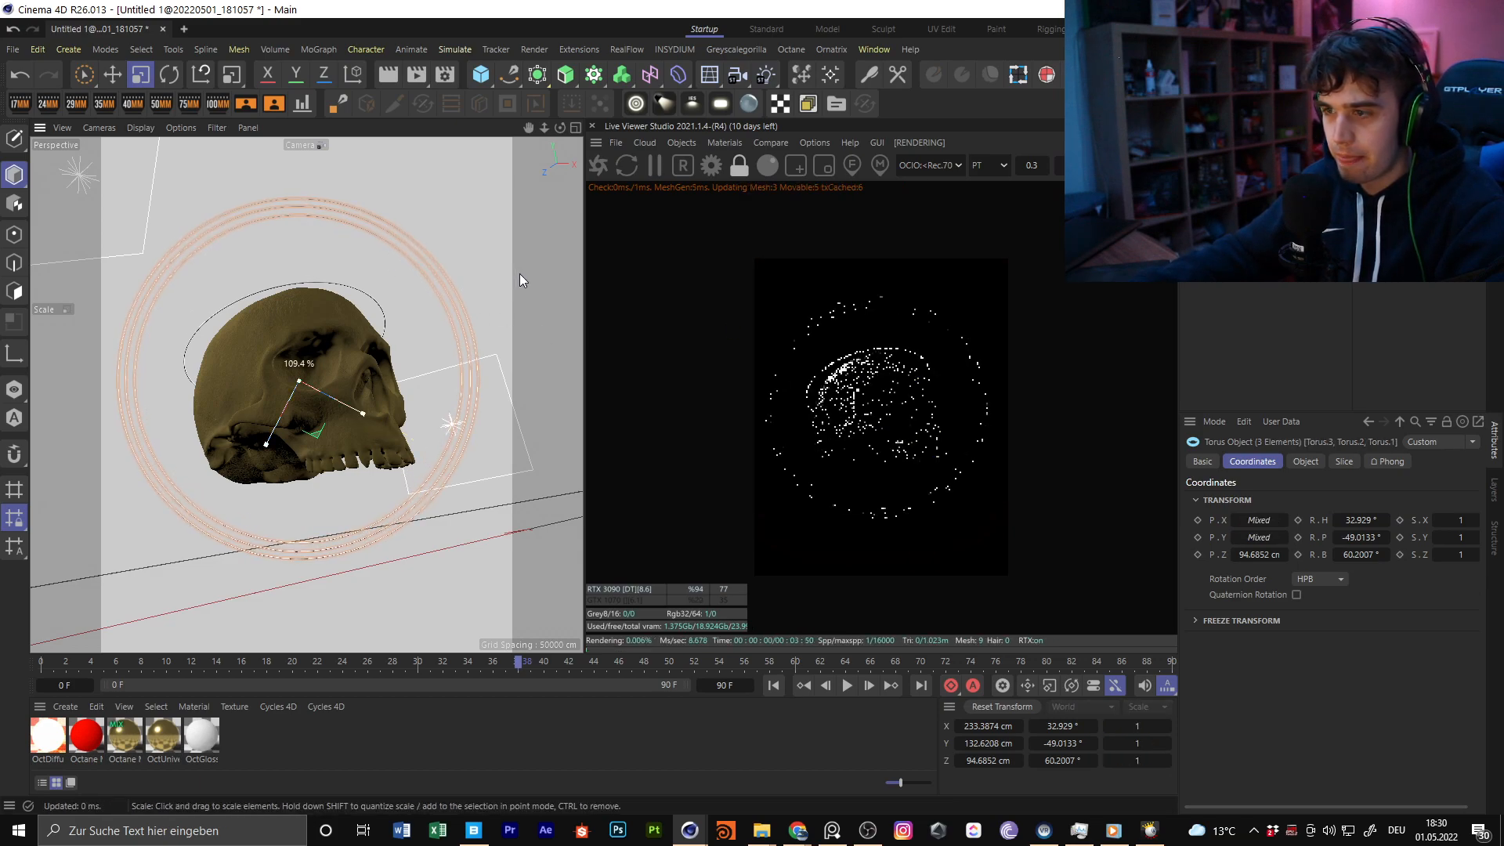
left_click_drag(1381, 207, 1380, 172, "ctrl")
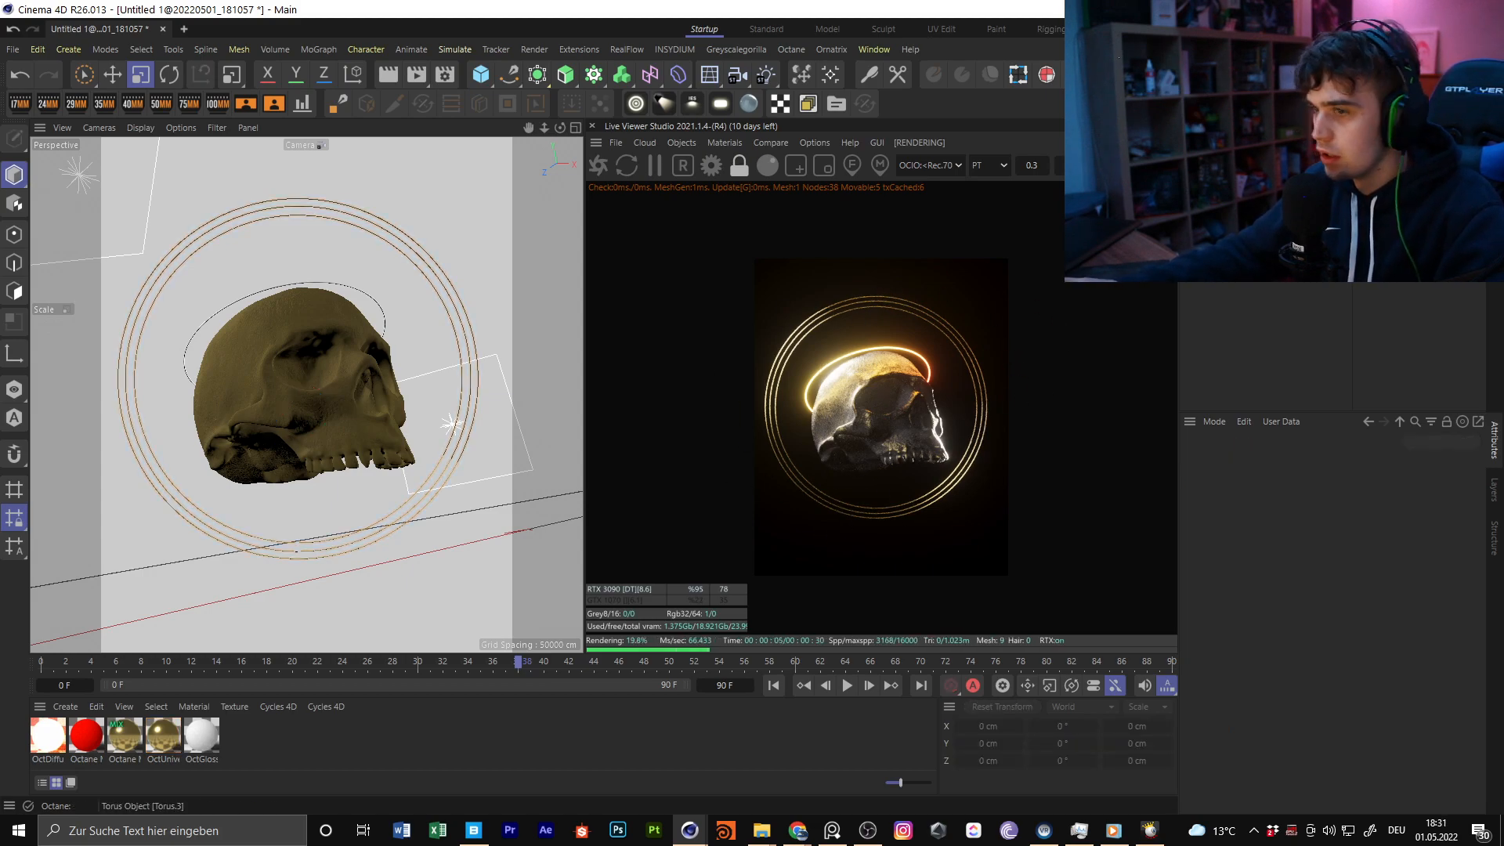
Duplicate two of the gold rings and scale the copies down into a tighter concentric pair around the skull
left_click(165, 75)
left_click(140, 74)
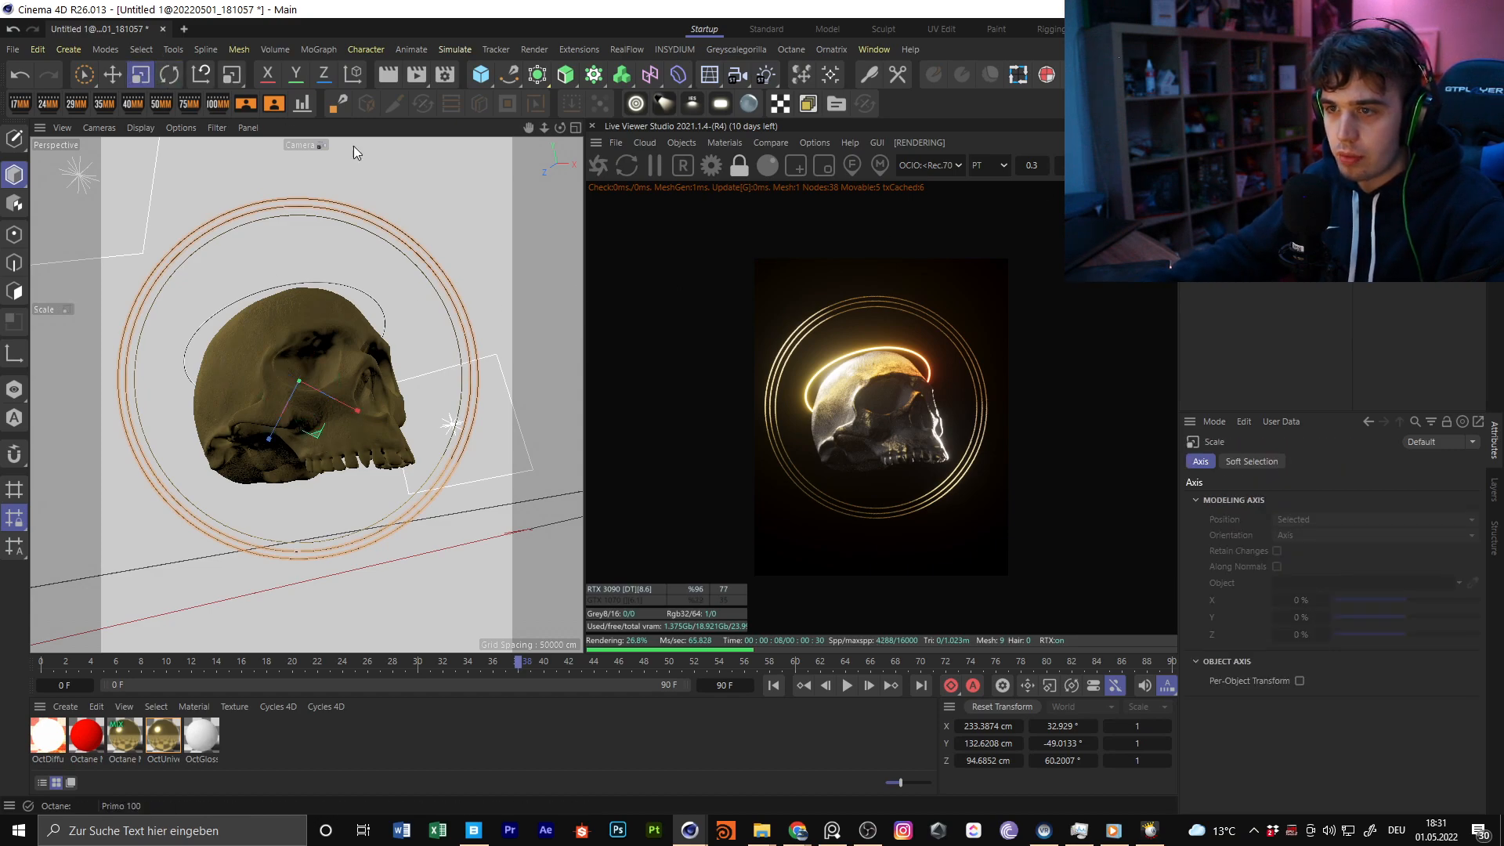
left_click_drag(449, 199, 337, 291)
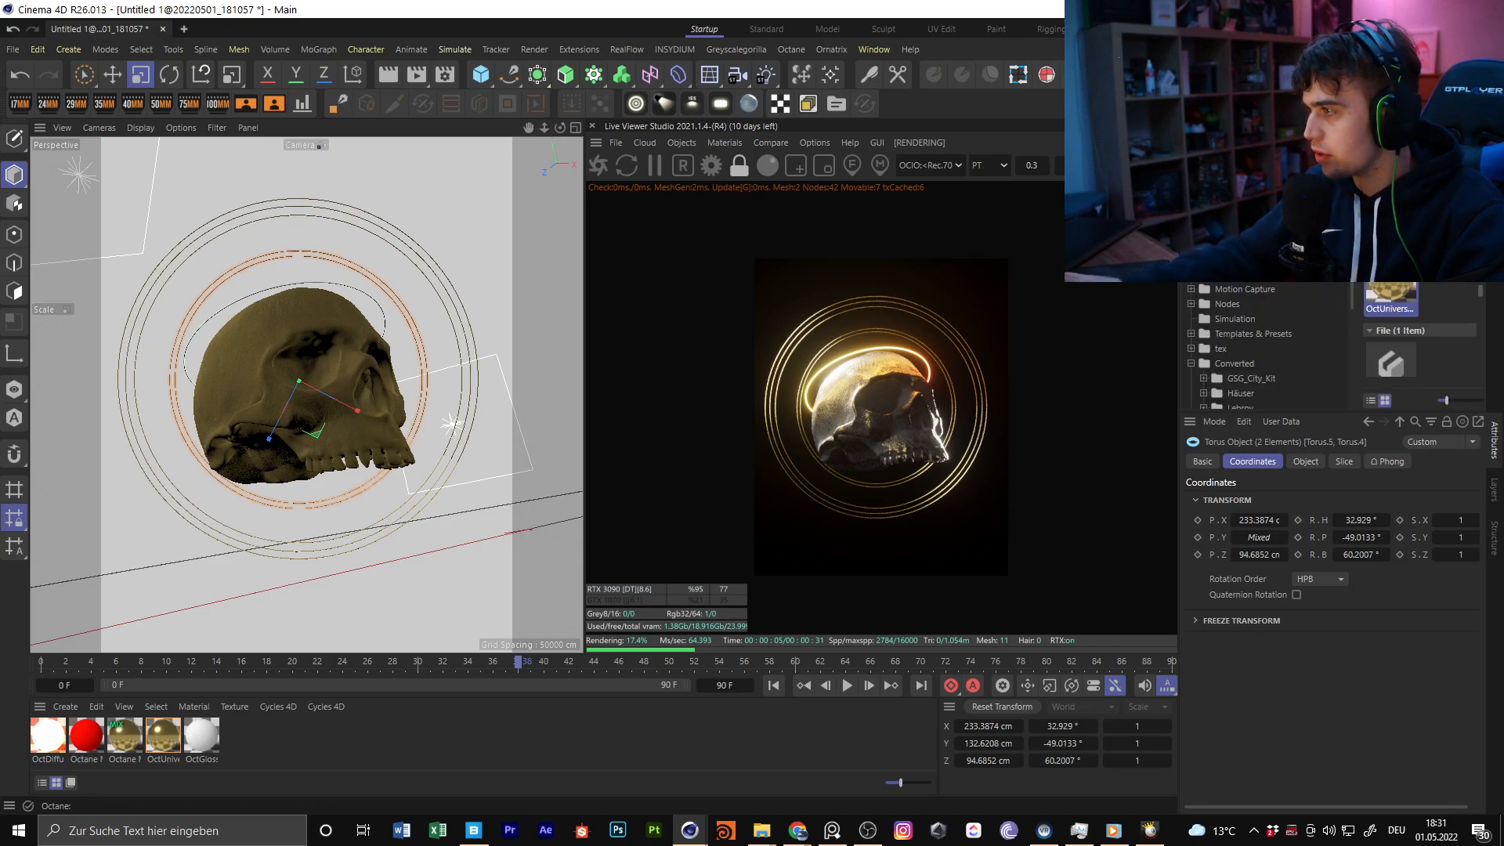
Switch to Quixel Bridge, clear the Imperfections filter, search the library for plants and browse the results
left_click(474, 831)
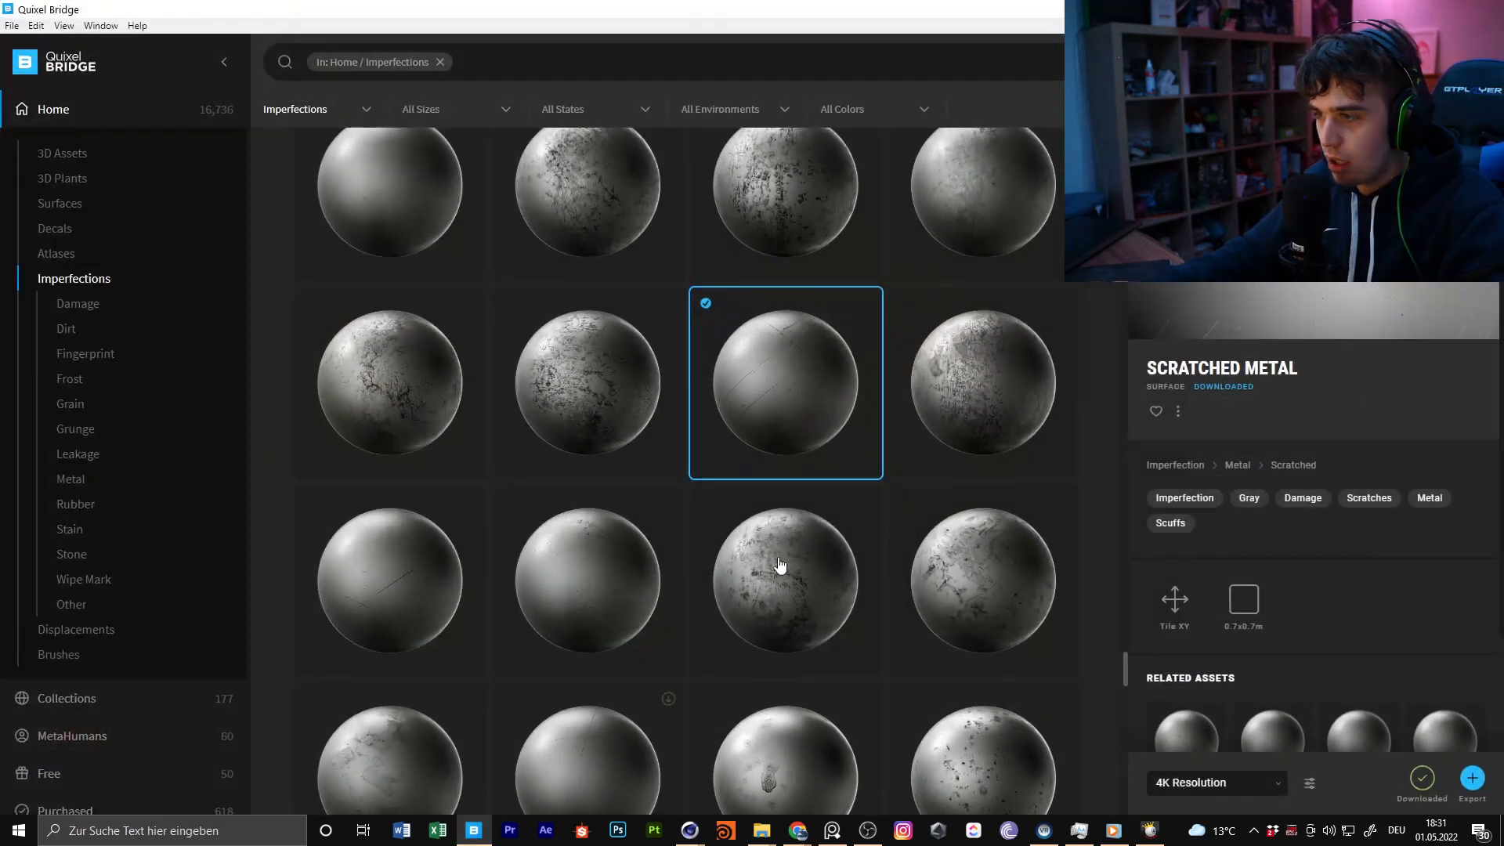
left_click(440, 61)
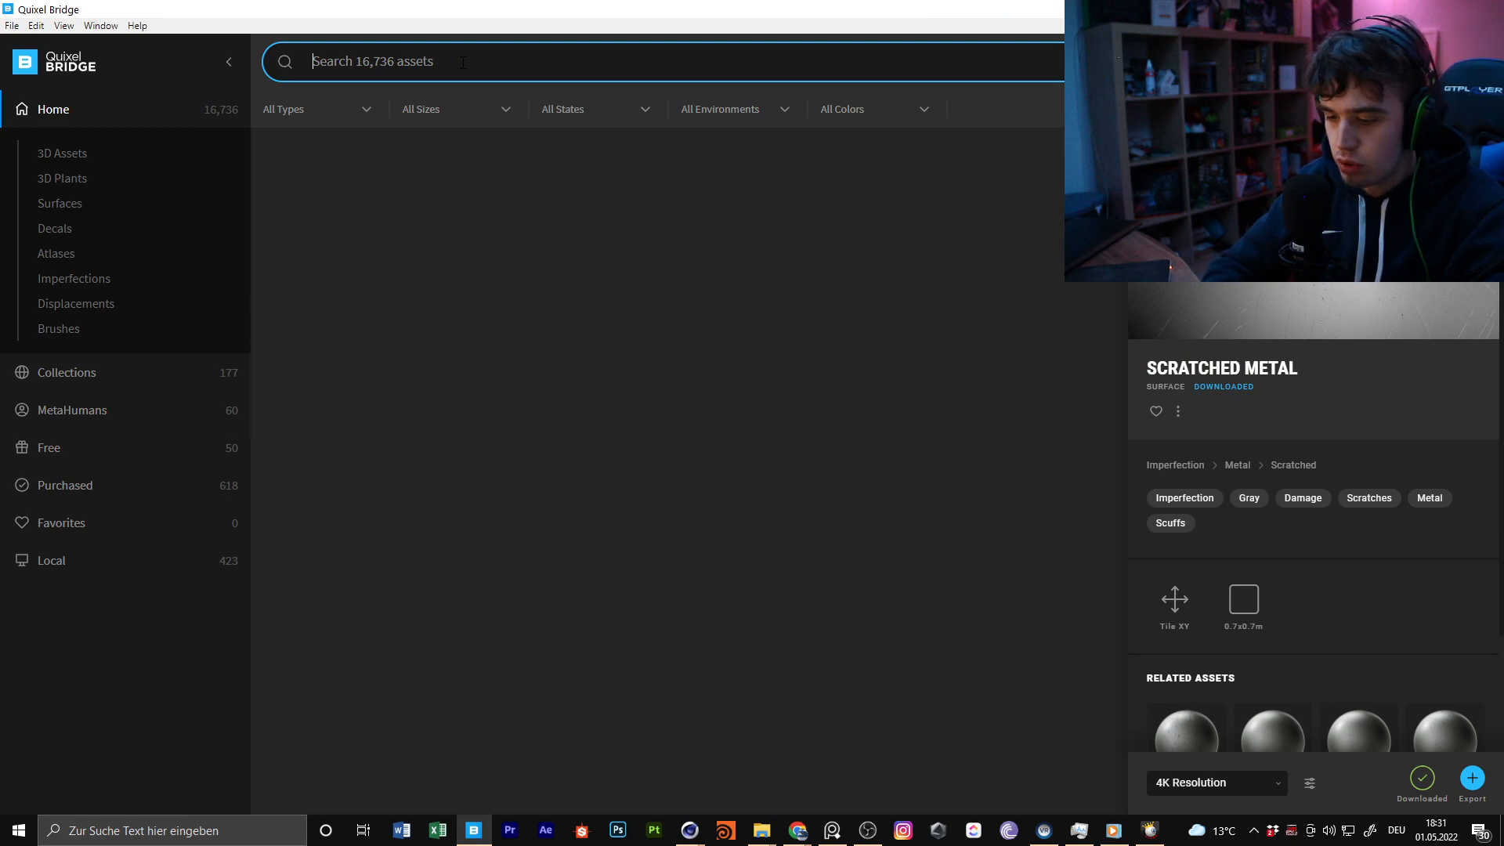
type("plants")
key("Return")
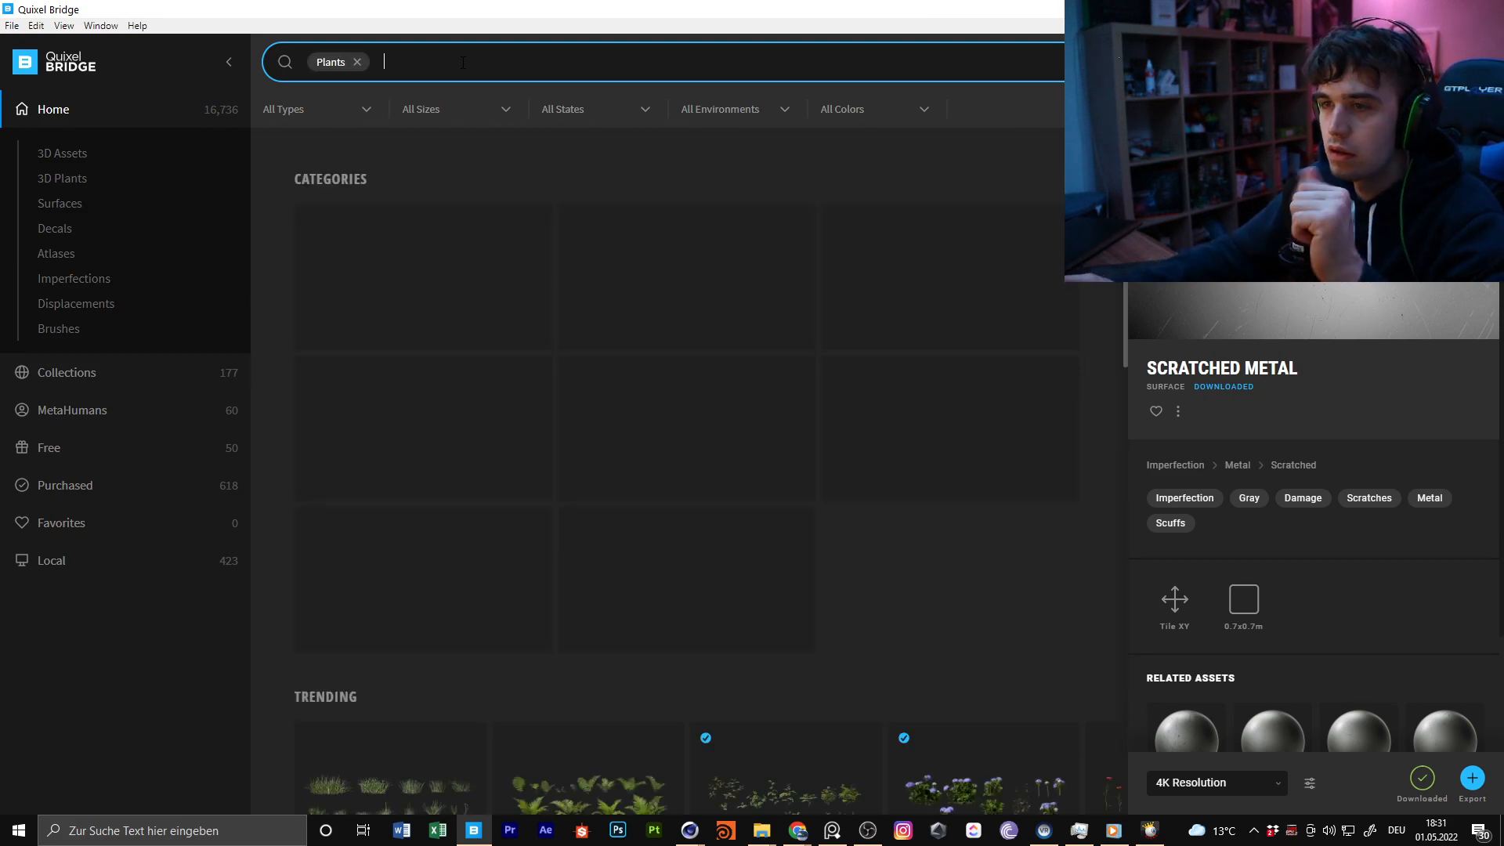
scroll(658, 423, "down", 3)
scroll(604, 487, "up", 1)
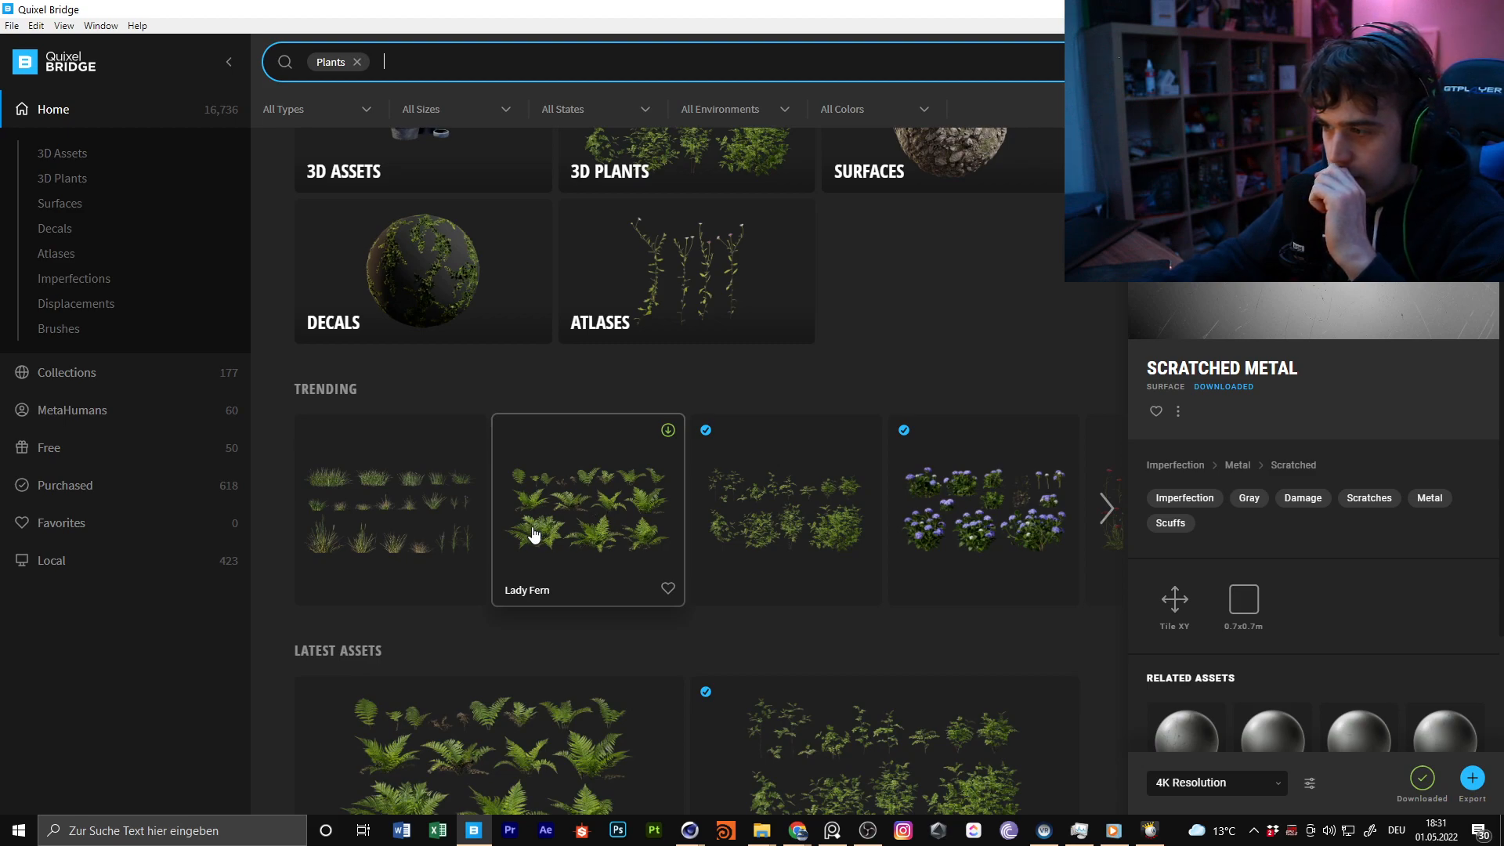
scroll(561, 577, "down", 2)
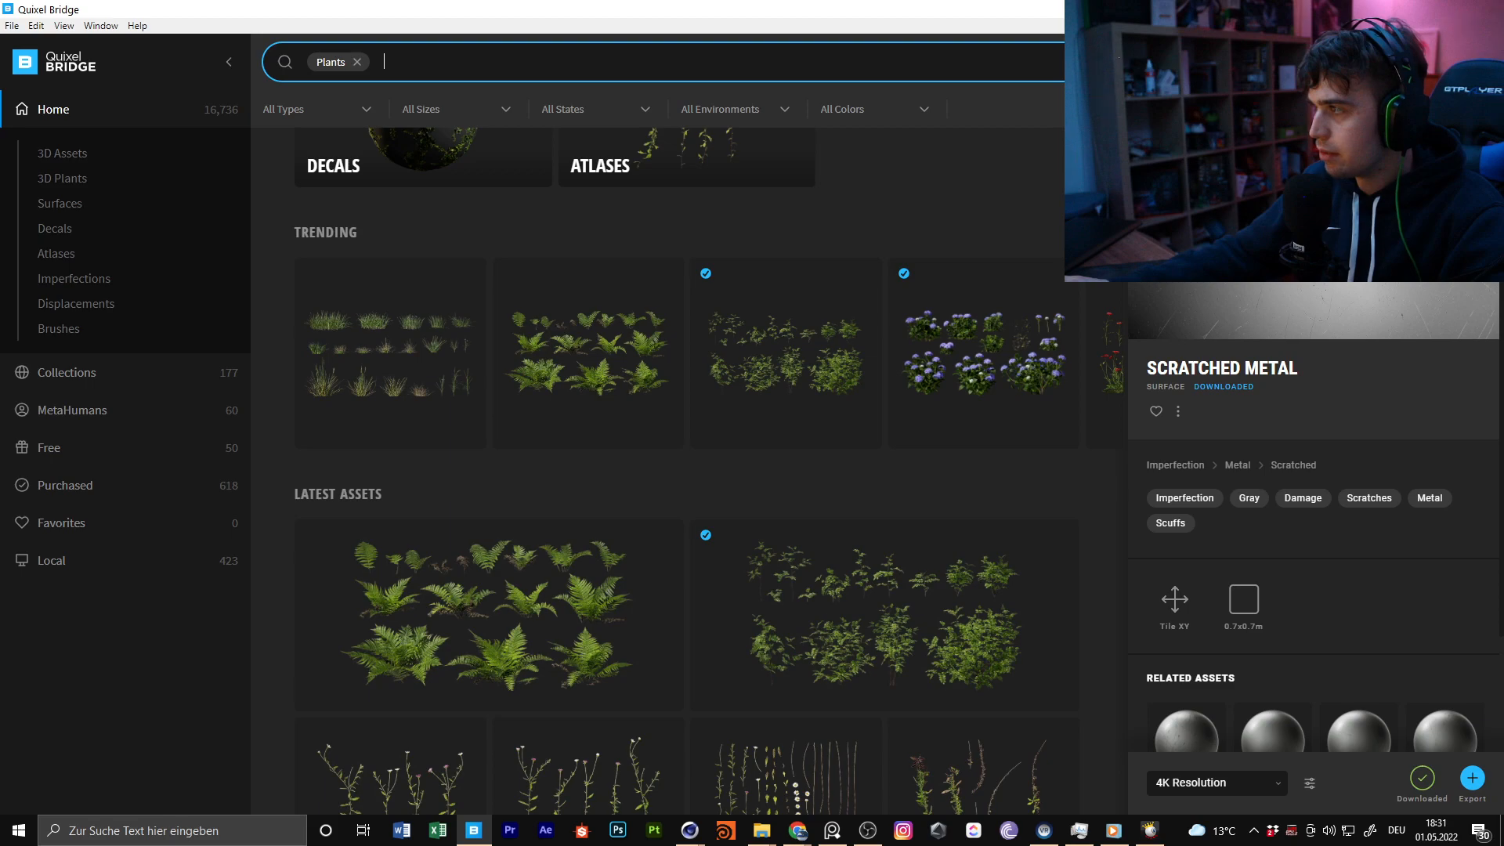
Switch back to Cinema 4D and open the plants folder in the asset library
key("alt+Tab")
scroll(1450, 303, "up", 15)
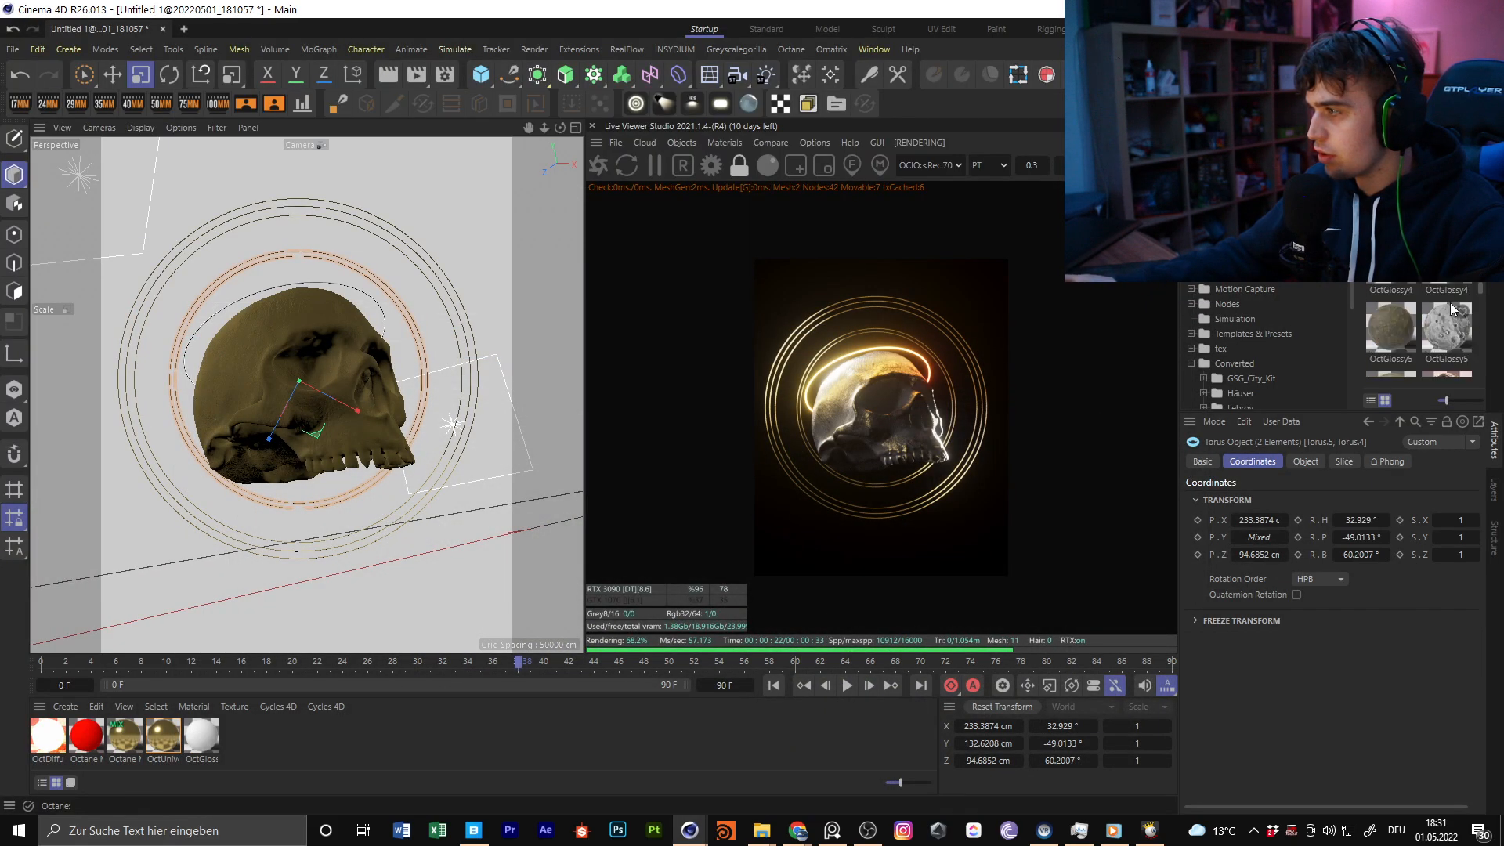
scroll(1450, 302, "up", 5)
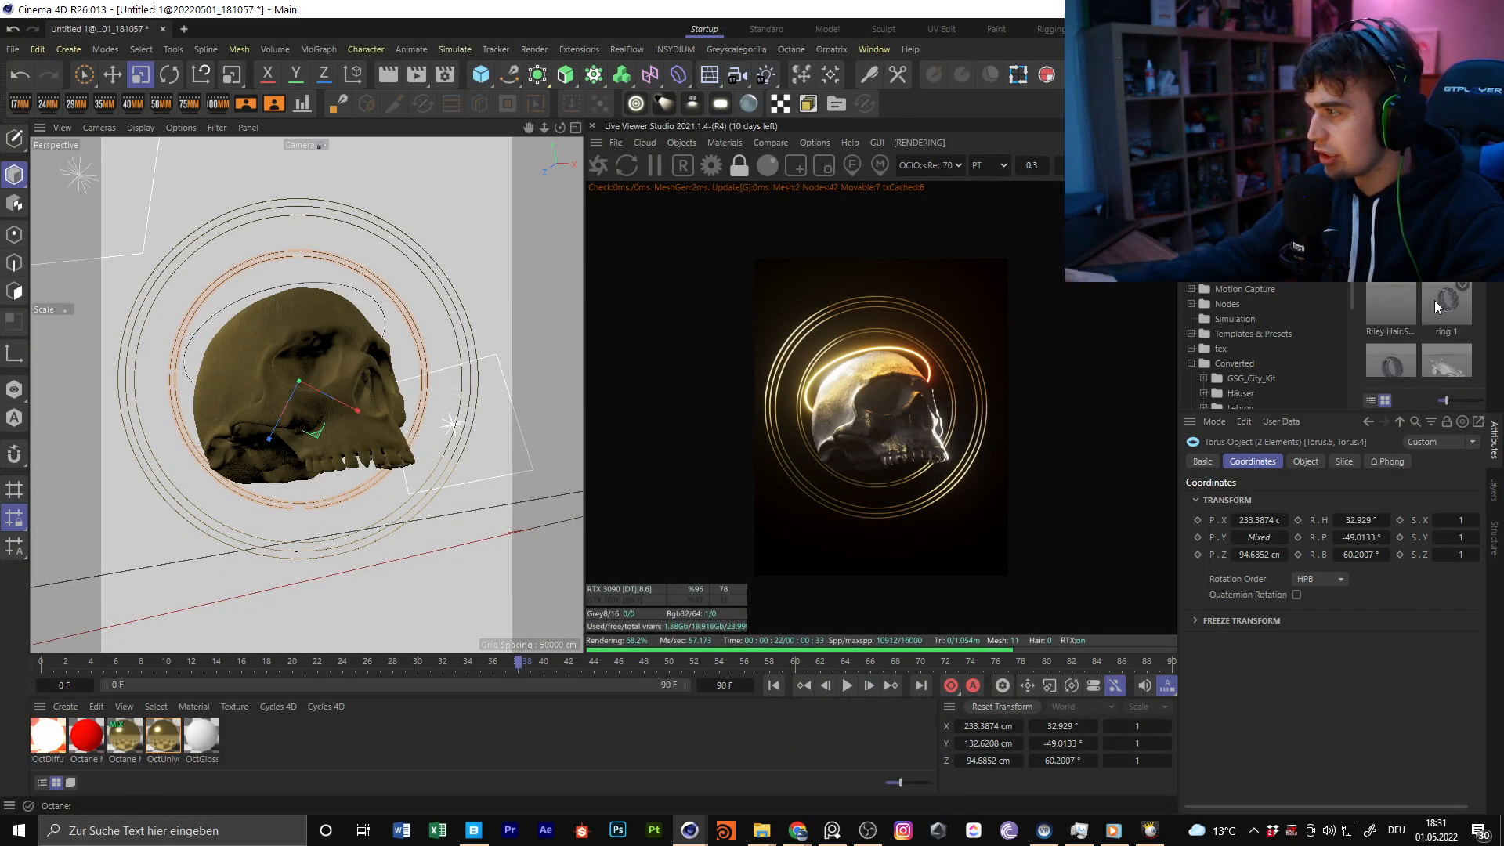
scroll(1435, 299, "up", 3)
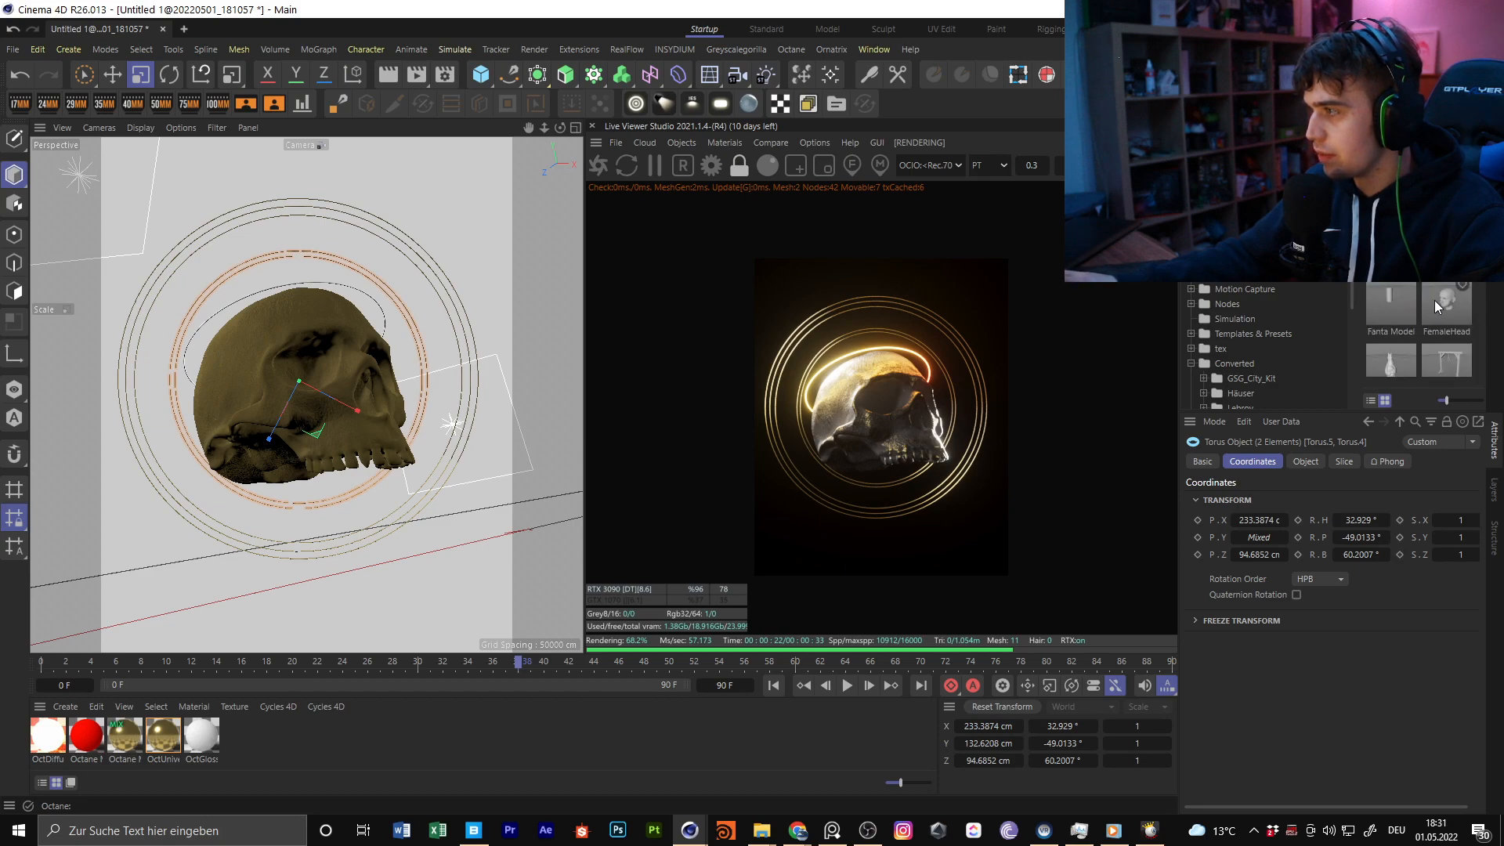
scroll(1435, 300, "up", 5)
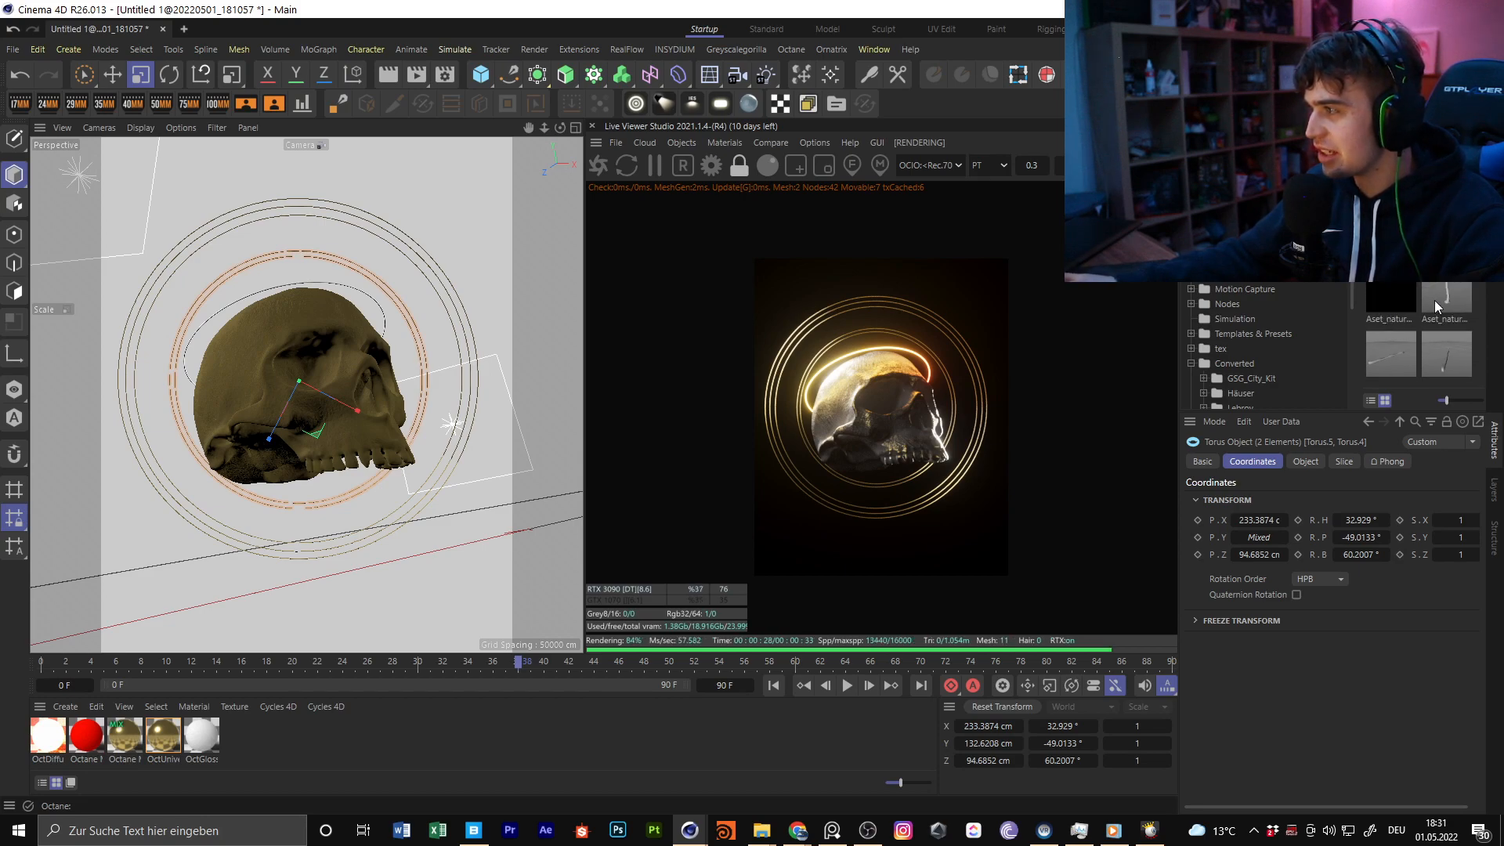
scroll(1435, 300, "up", 2)
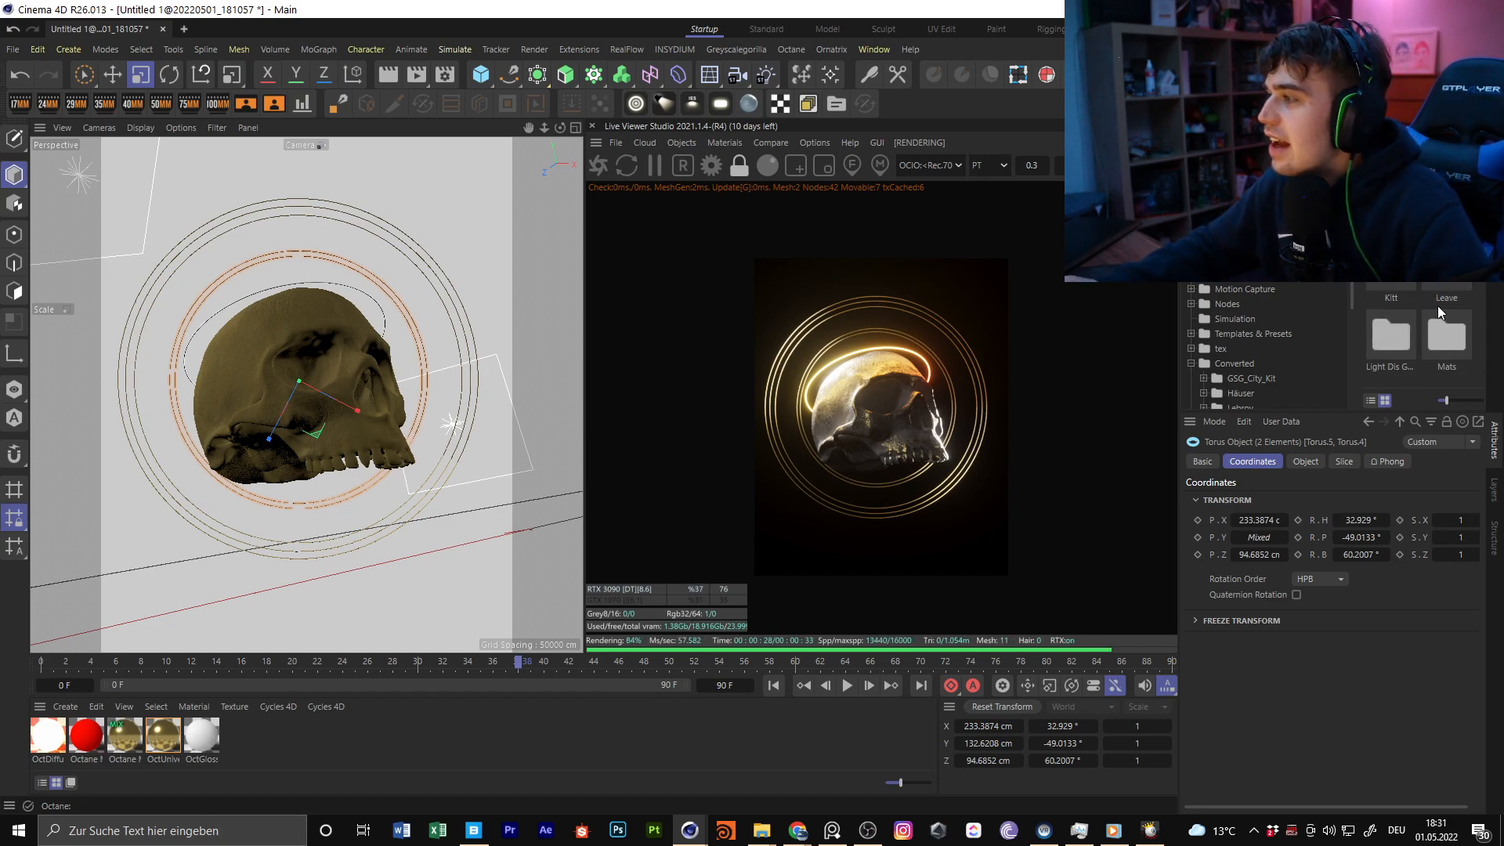
scroll(1413, 313, "down", 1)
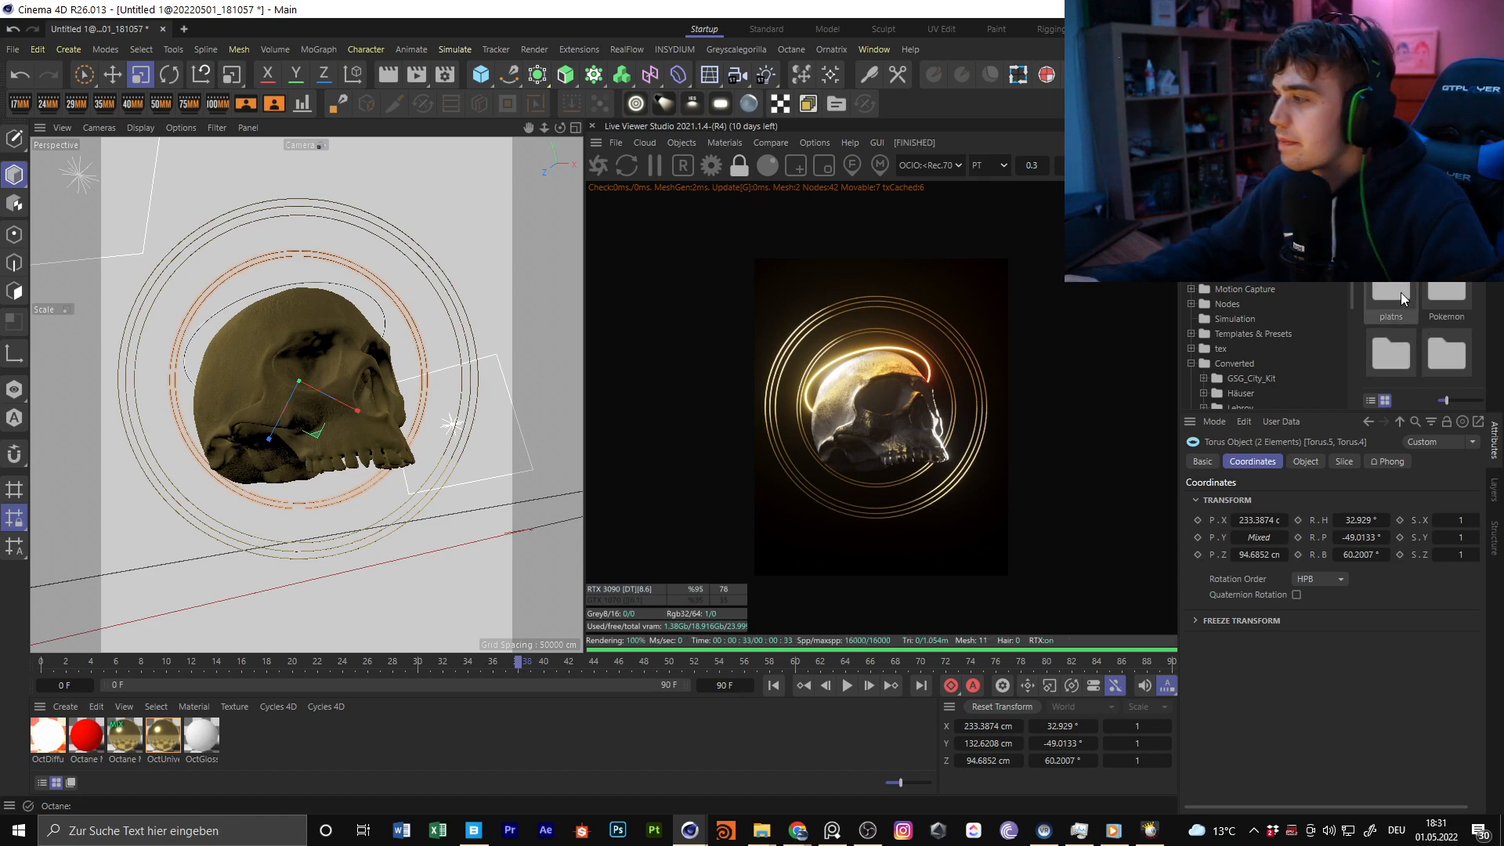
double_click(1401, 294)
Load the Bush model from the plants folder into the scene
scroll(1401, 295, "down", 2)
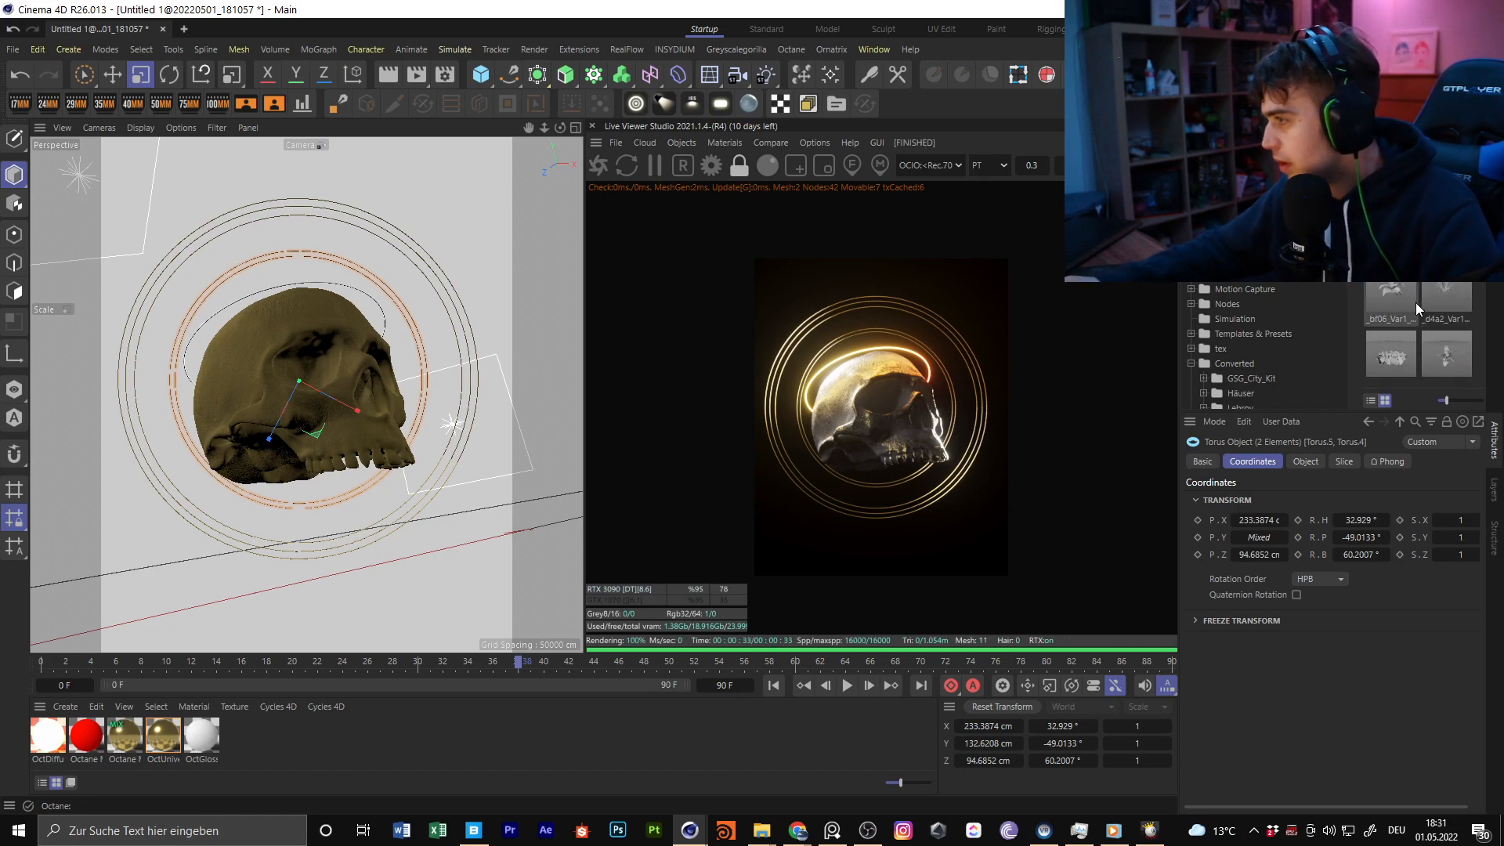
scroll(1416, 303, "down", 2)
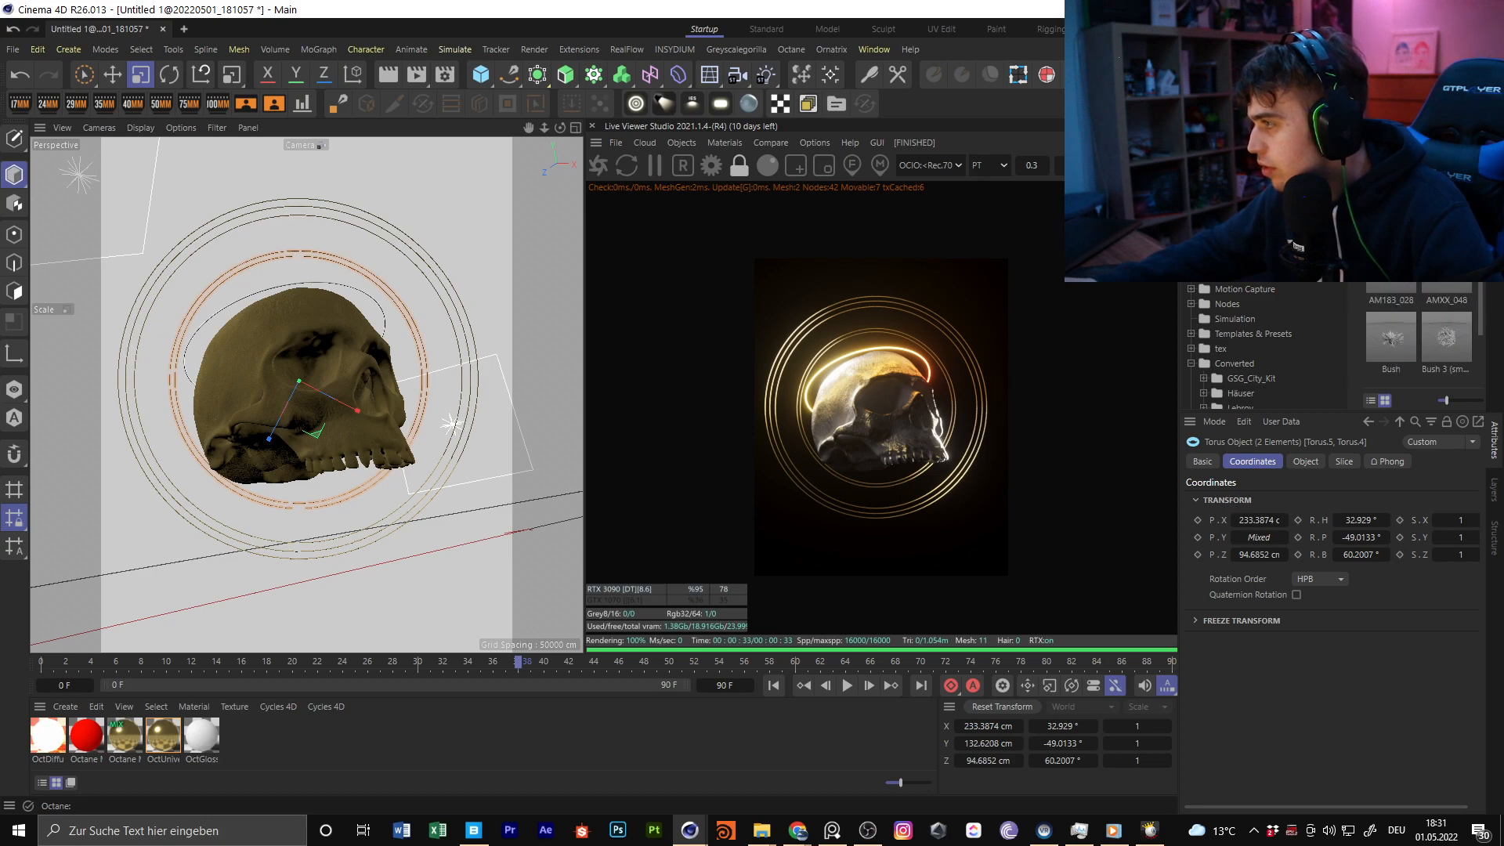
scroll(1442, 287, "down", 1)
double_click(1372, 291)
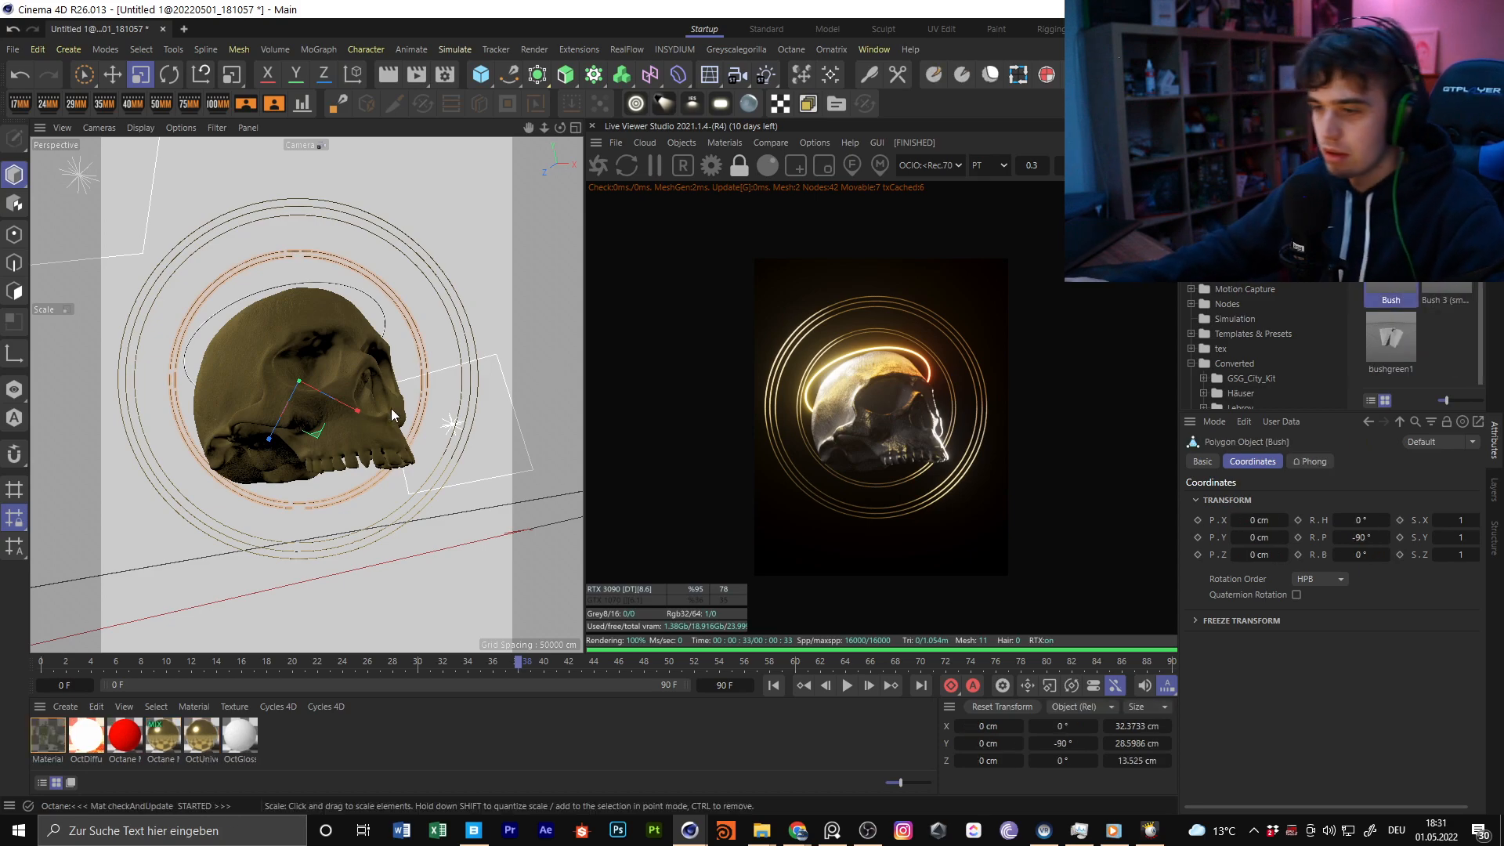
Move the bush to about 99, 45 and -146 cm, and enlarge it to about 112 × 99 × 47 cm
left_click(437, 375)
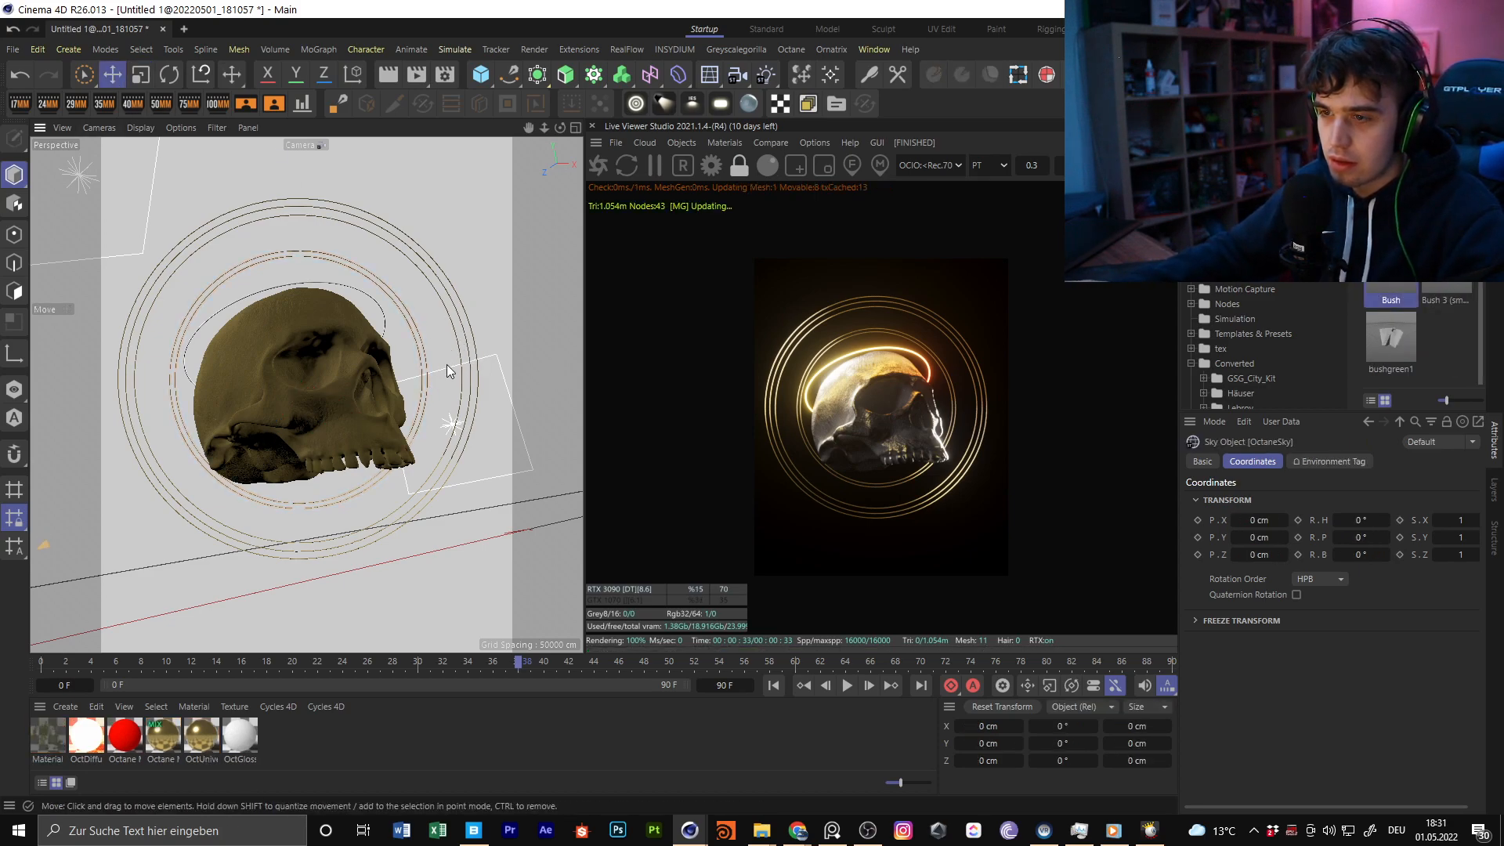
left_click(1495, 144)
left_click(1217, 148)
left_click_drag(435, 359, 940, 188)
left_click_drag(246, 439, 427, 310)
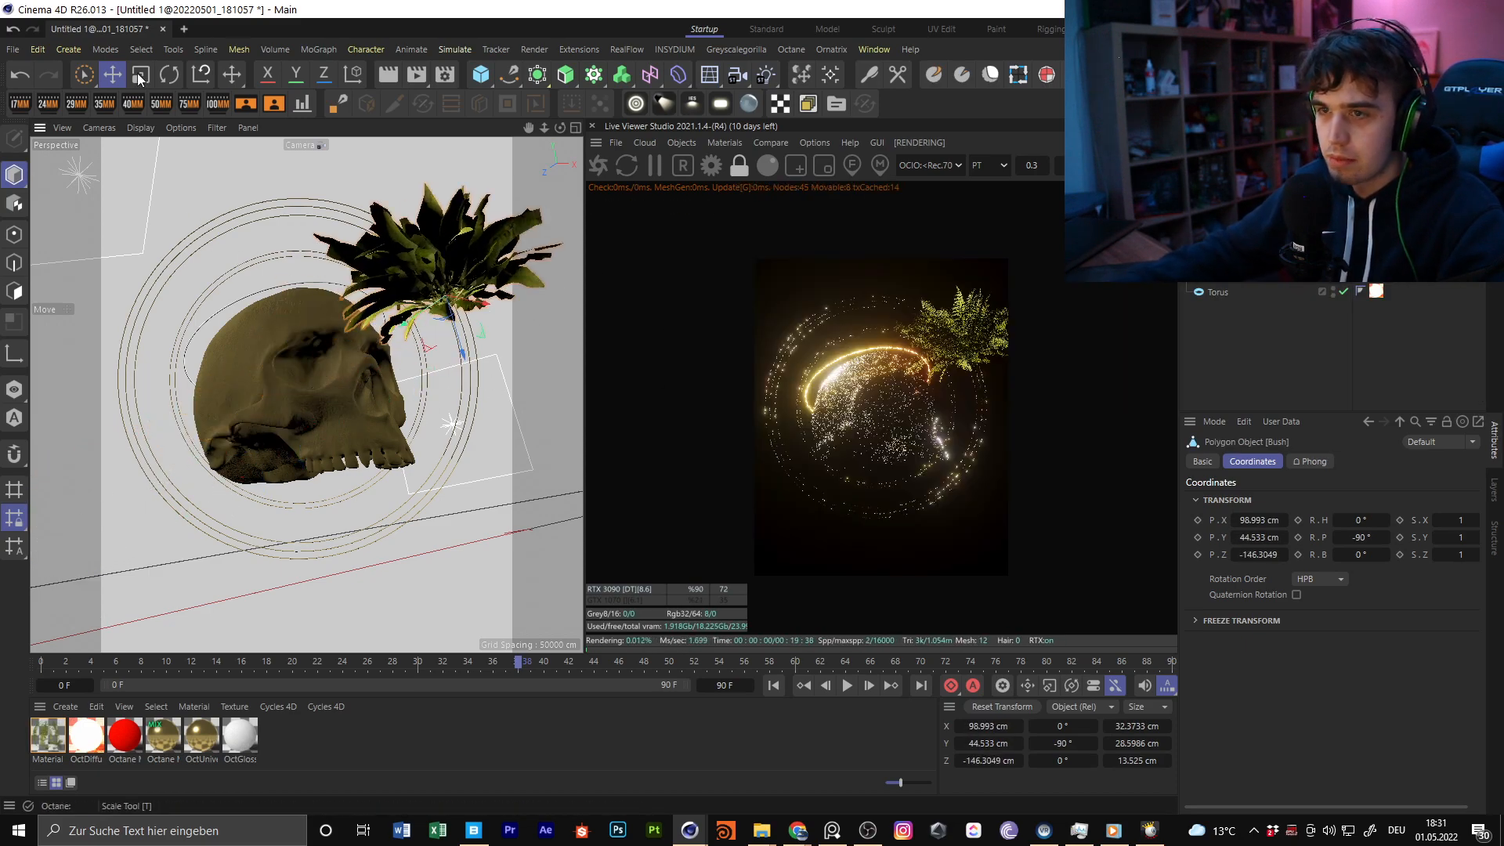
left_click(141, 75)
left_click_drag(195, 265, 22, 130)
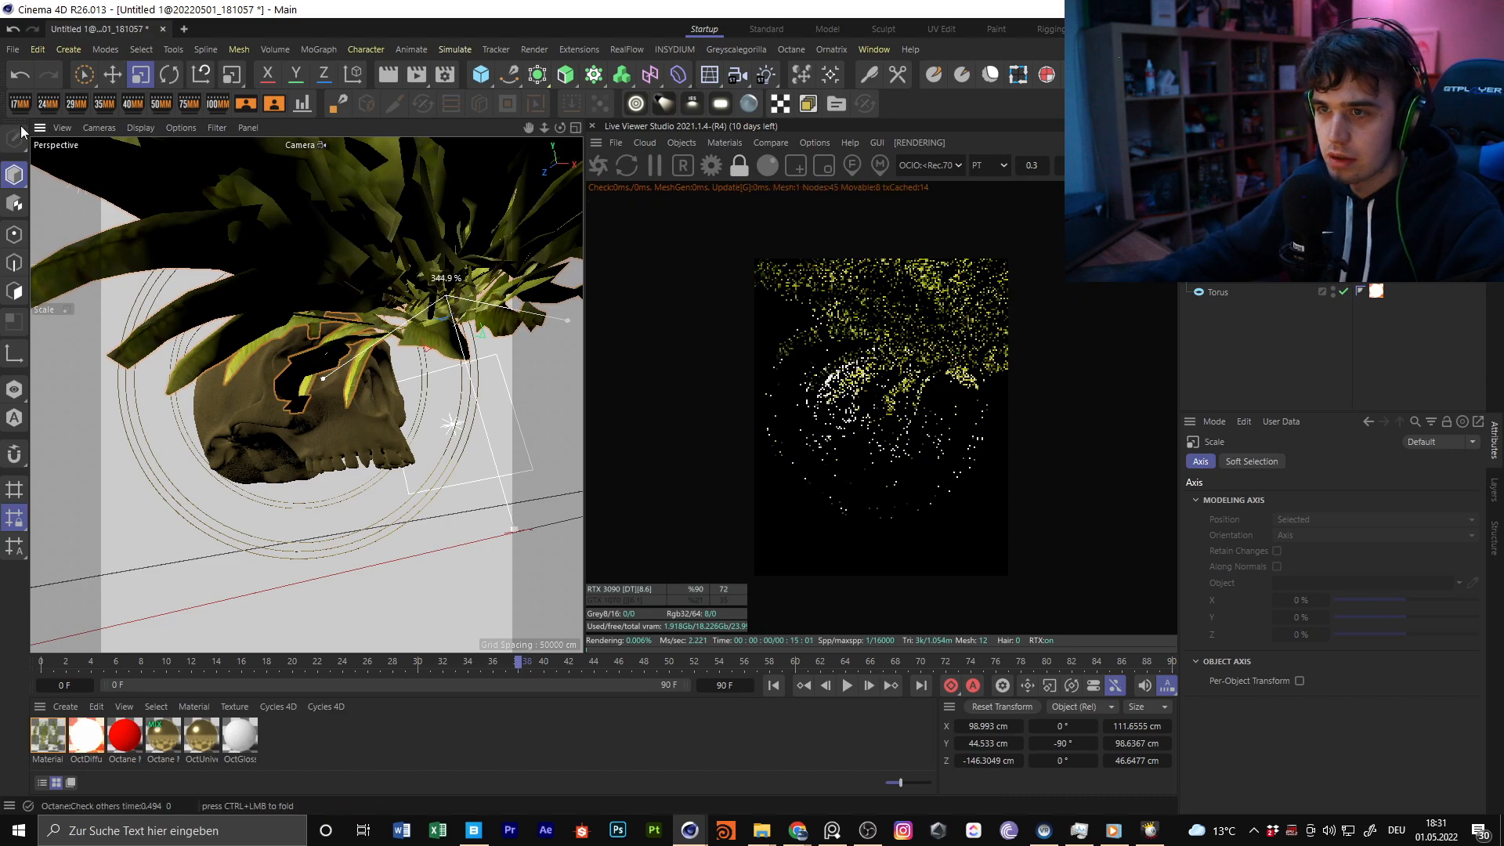
Move and rotate the bush so that its leaves reach into the lower-right corner of the camera frame
left_click(113, 75)
left_click_drag(406, 321, 486, 579)
left_click_drag(325, 161, 357, 276)
left_click_drag(285, 205, 35, 118, "ctrl")
left_click(169, 75)
left_click(115, 76)
left_click_drag(303, 323, 402, 463)
left_click_drag(499, 493, 375, 506)
Place a copy of the bush in the frame's upper-left corner and rotate it to about 88.6°, 60.3° and 25.9°
left_click_drag(260, 589, 86, 149)
key("r")
left_click(115, 77)
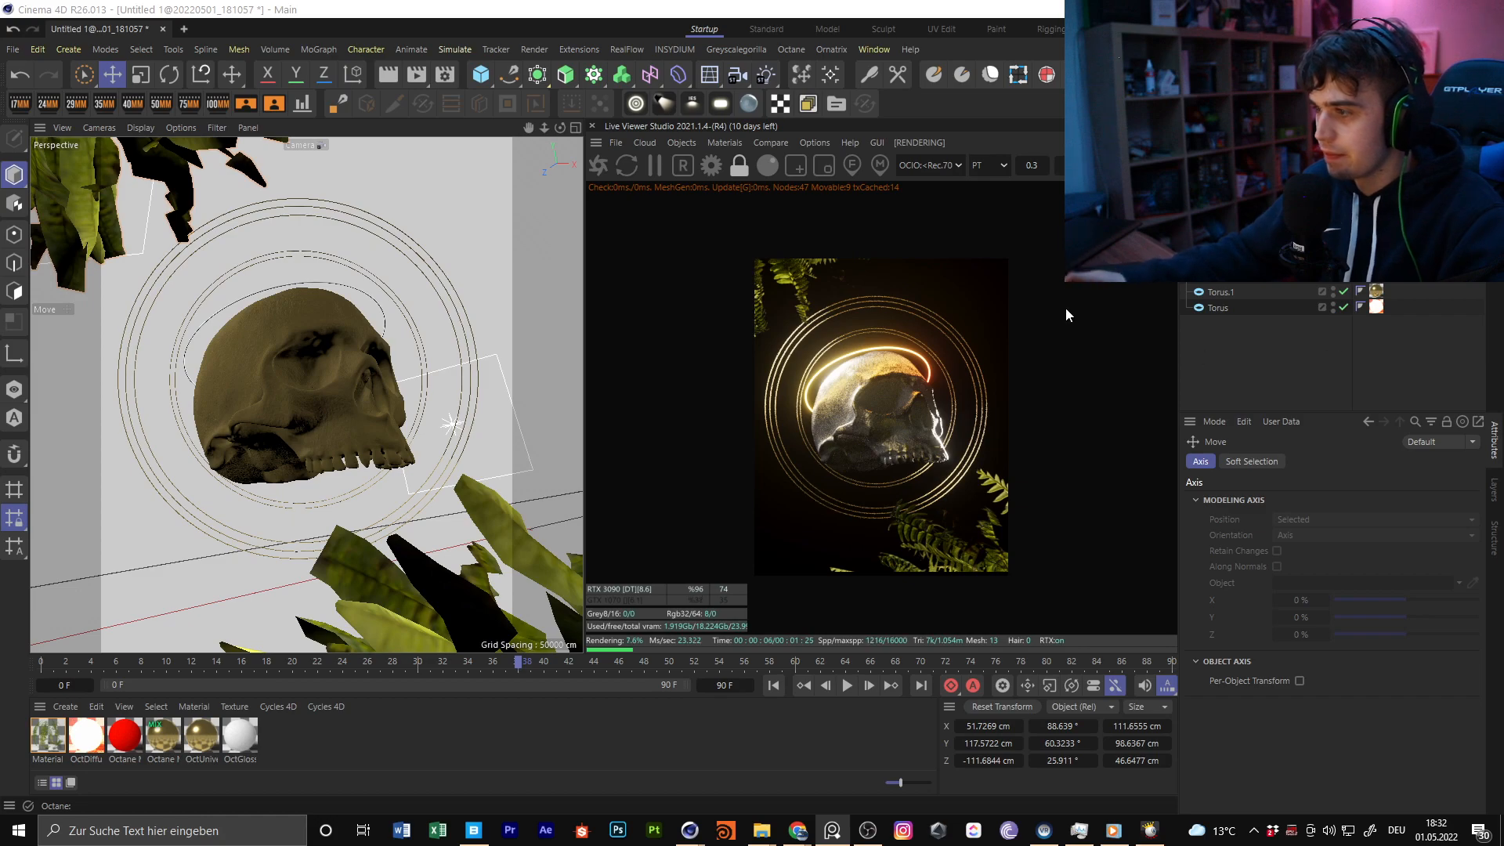
Turn off auto focus in the Octane camera's depth of field and pick the focus point on the skull
left_click(1361, 182)
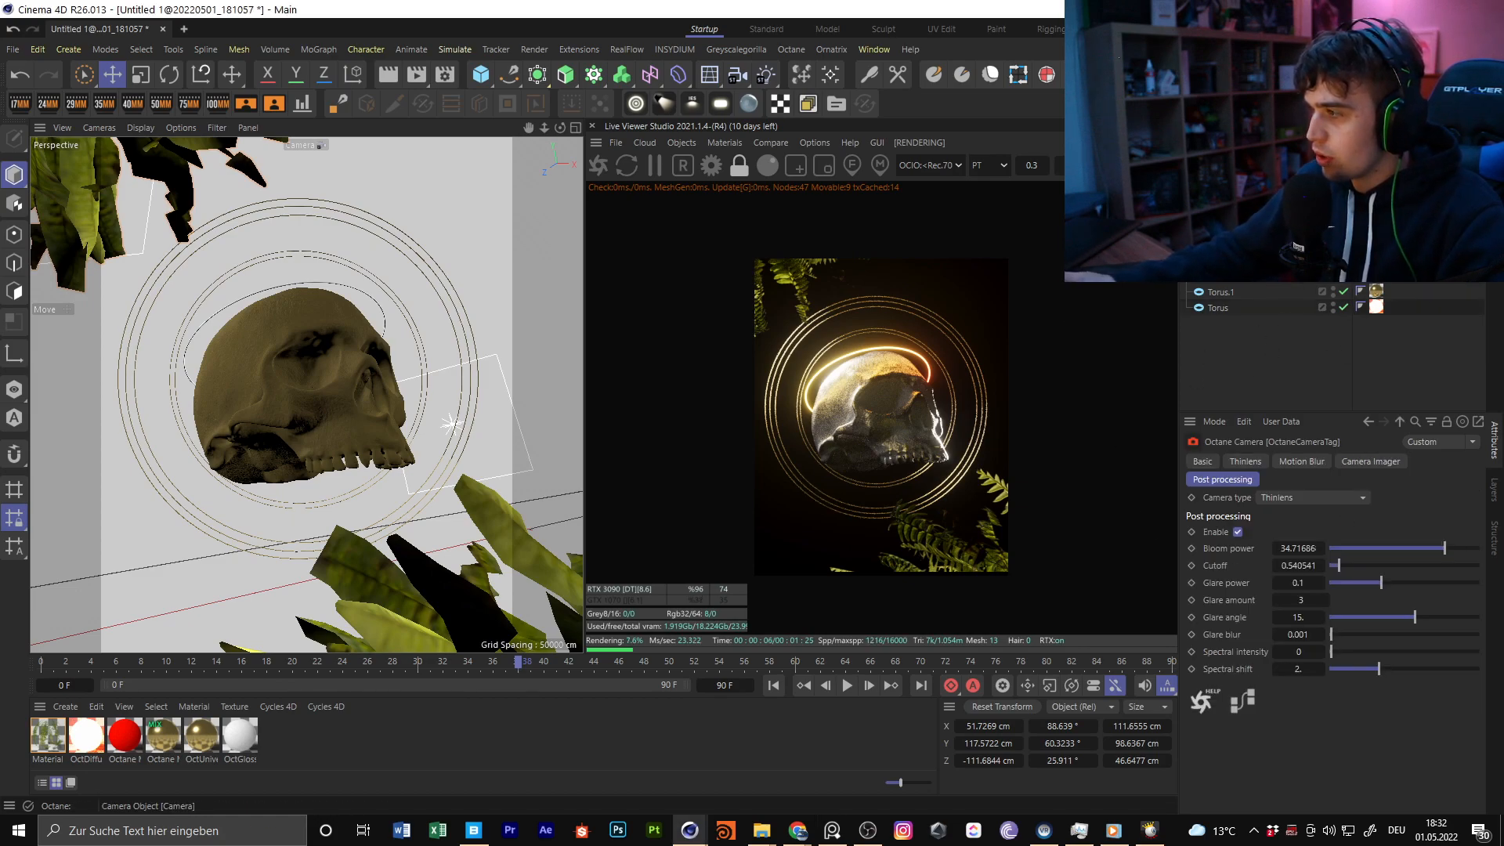
left_click(1250, 462)
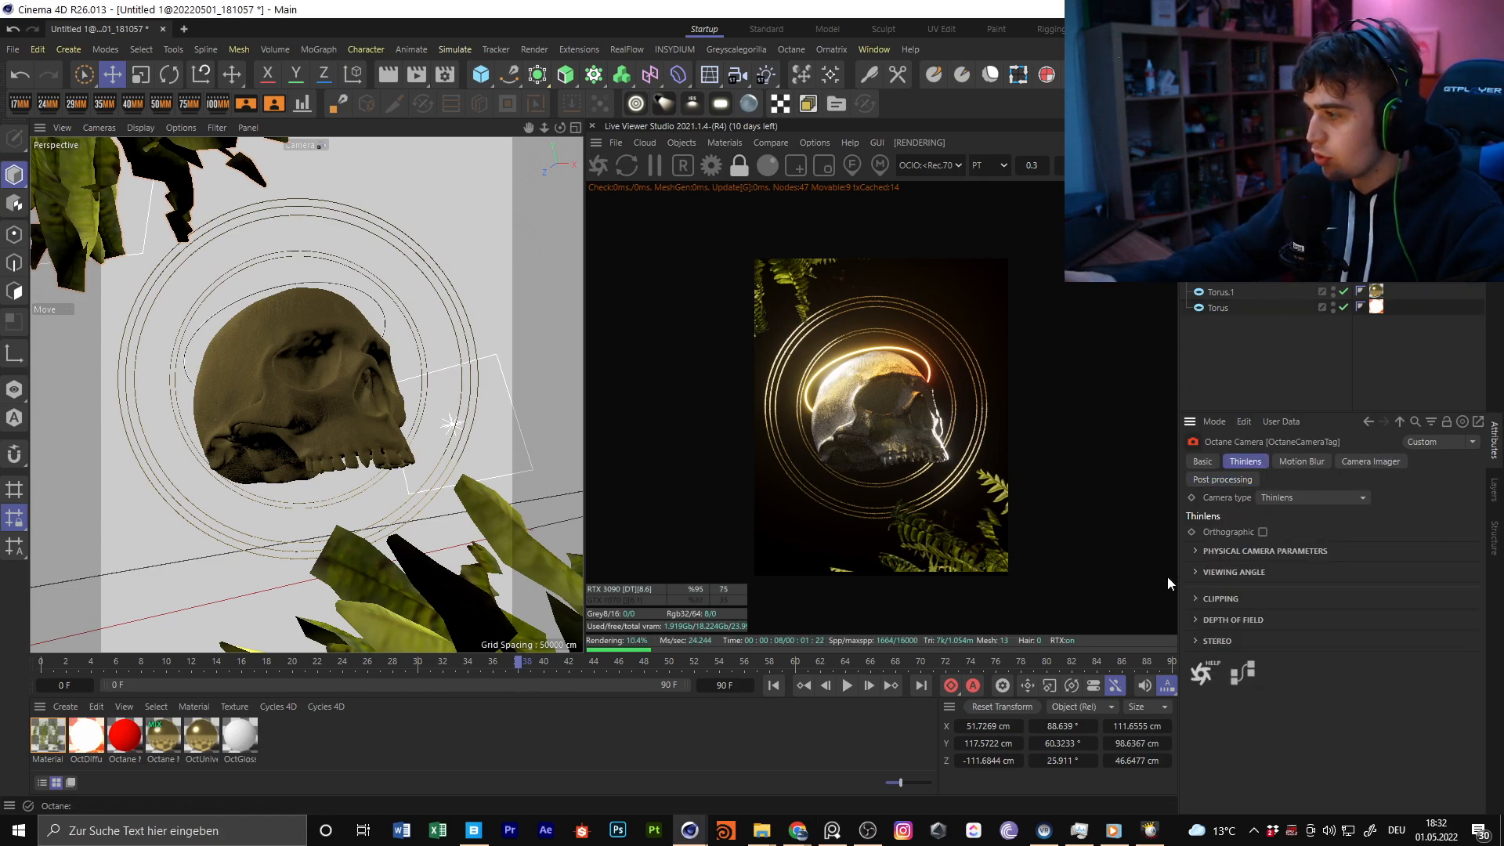
left_click(1220, 621)
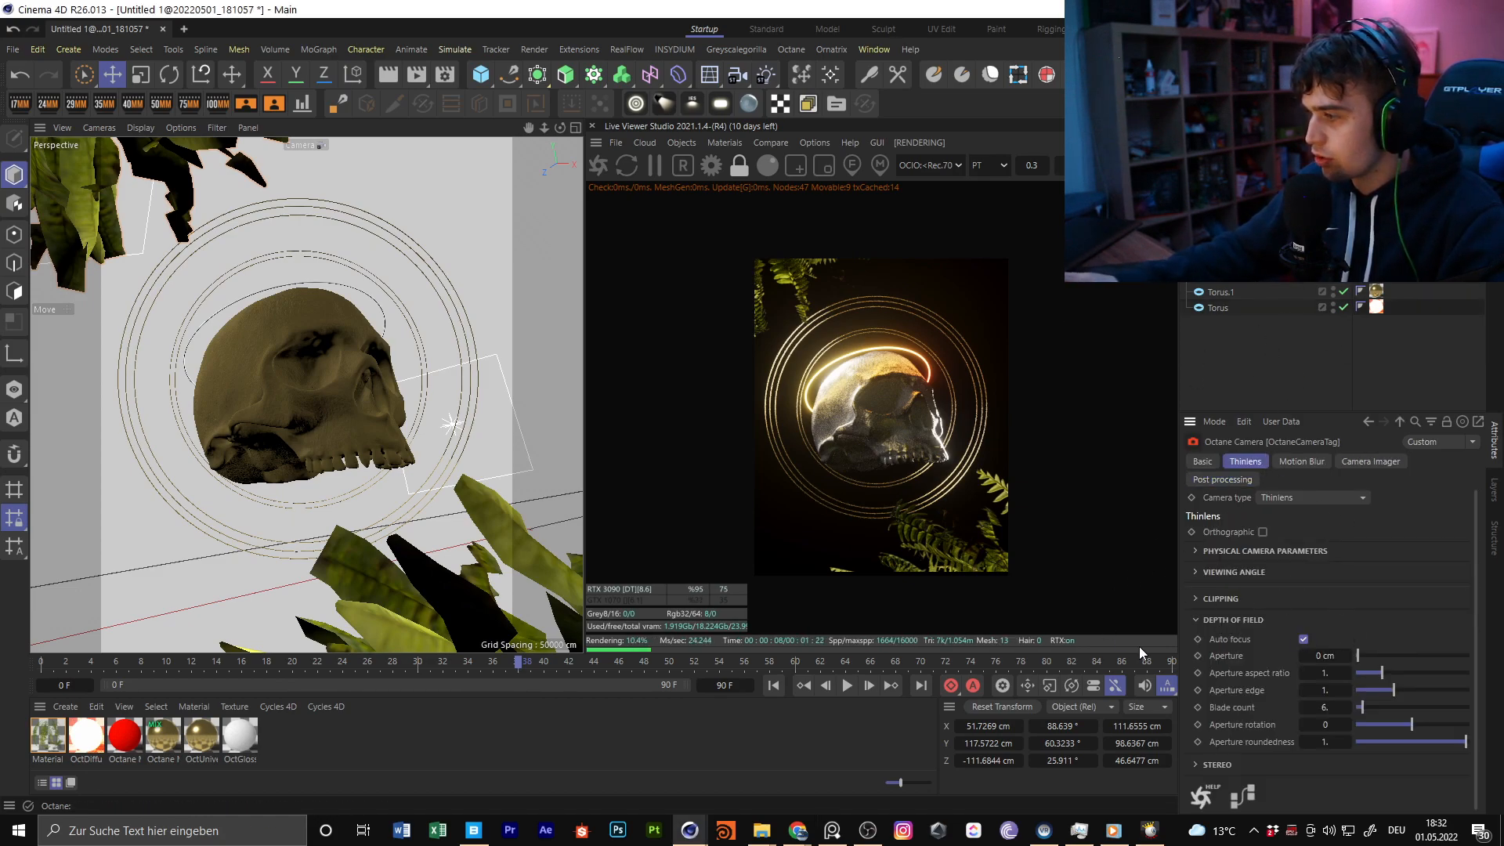
left_click(1304, 639)
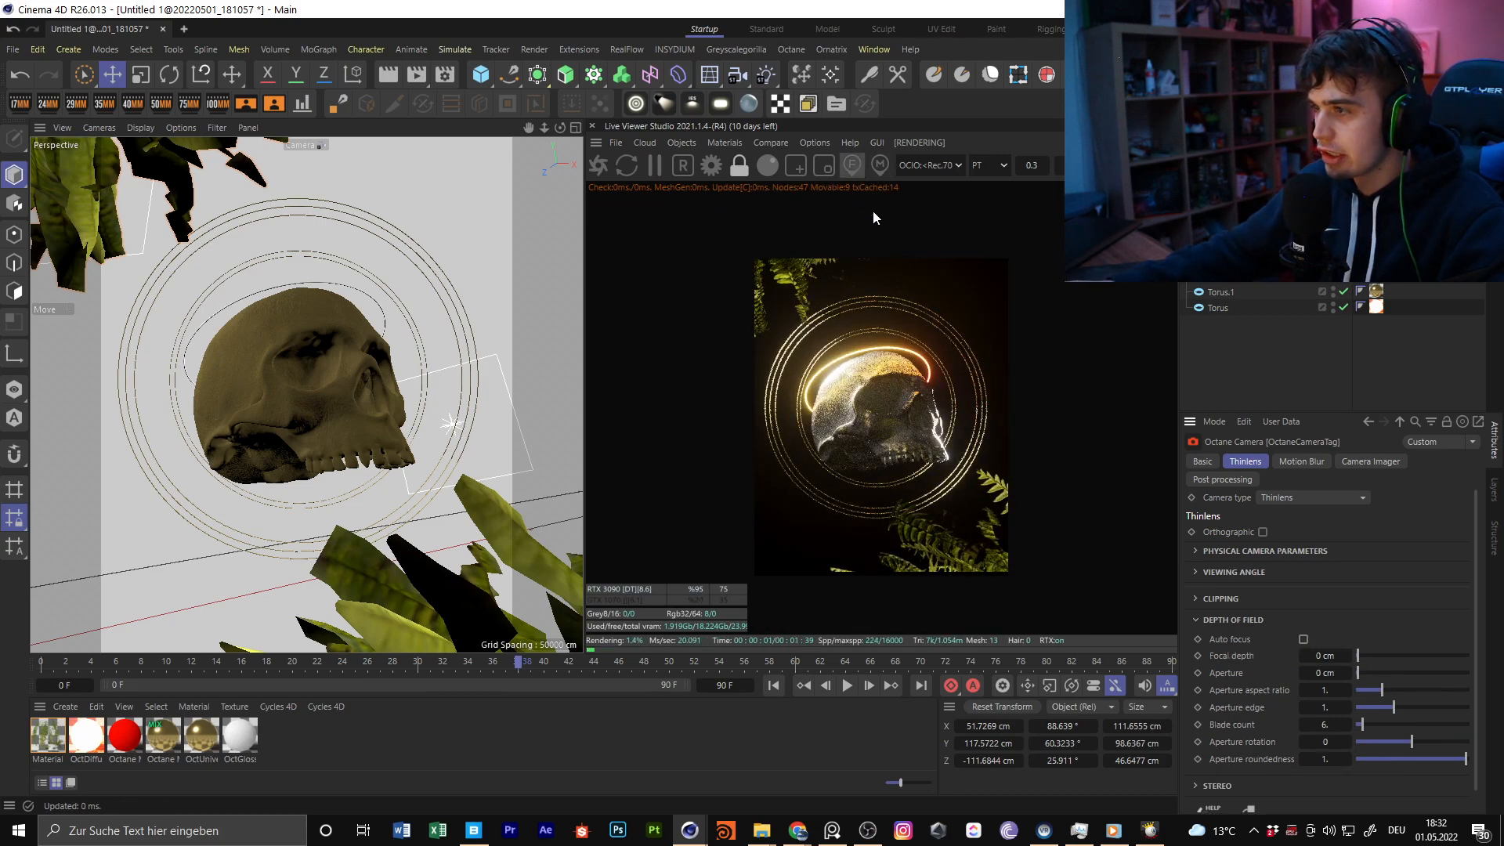
left_click(882, 393)
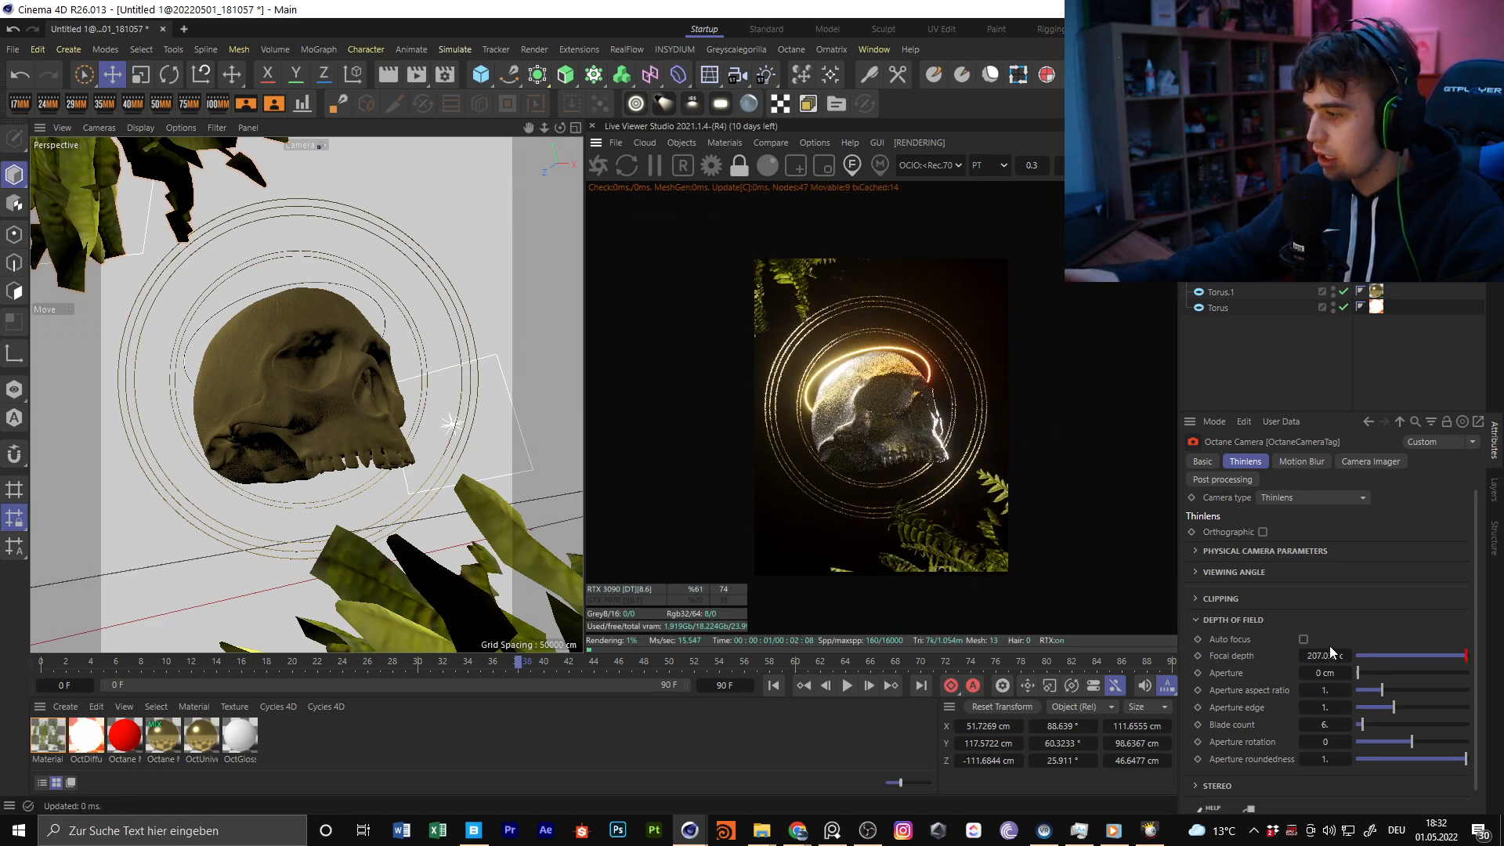
Set the camera's aperture to about 0.87 cm and its aperture aspect ratio to 2
mouse_move(1375, 674)
left_mouse_down()
mouse_move(1402, 675)
mouse_move(1383, 672)
left_mouse_up()
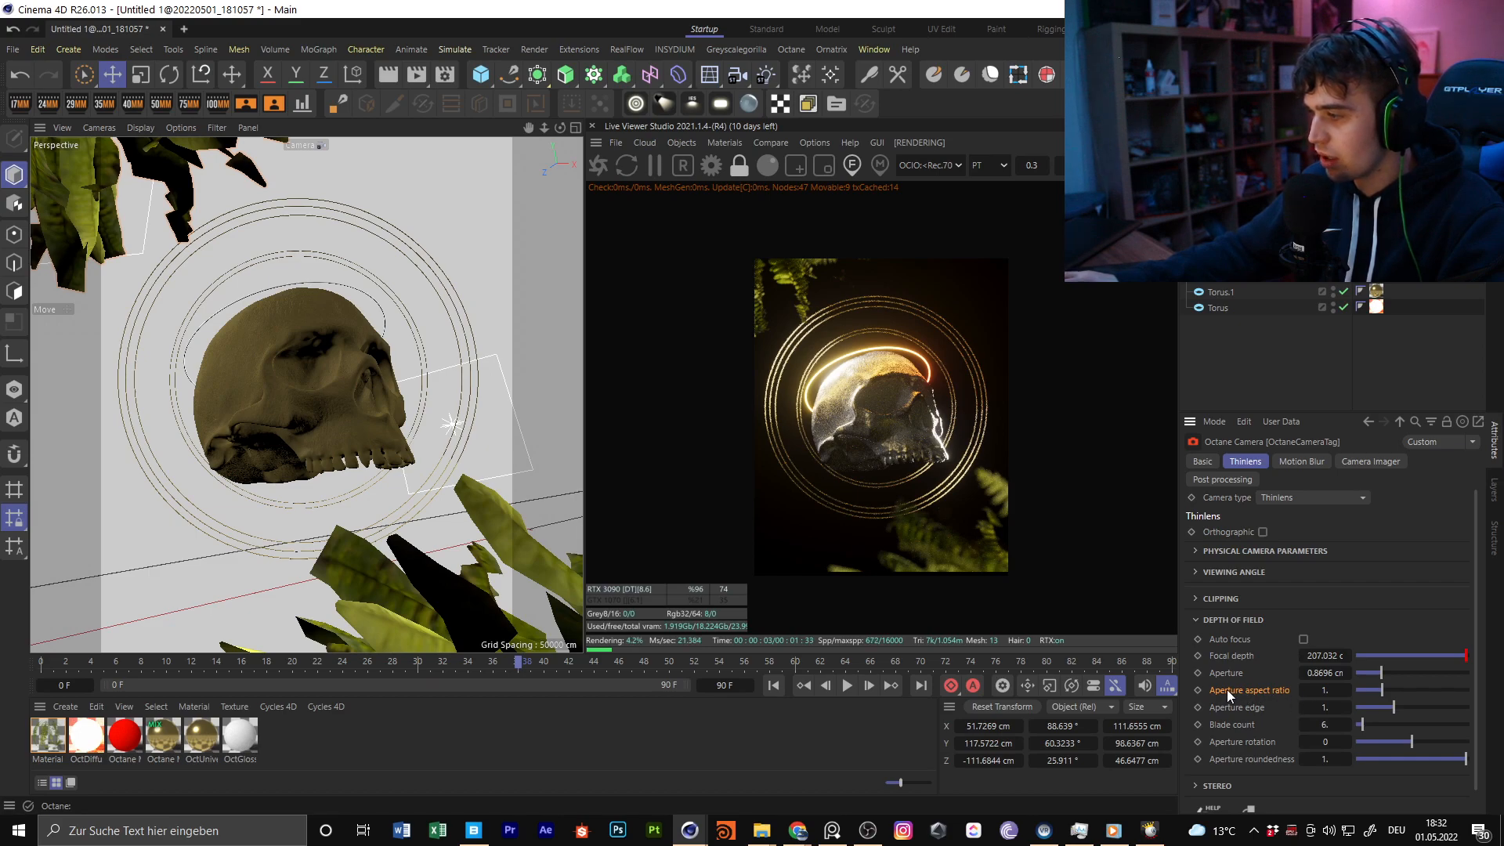
type("2")
key("Return")
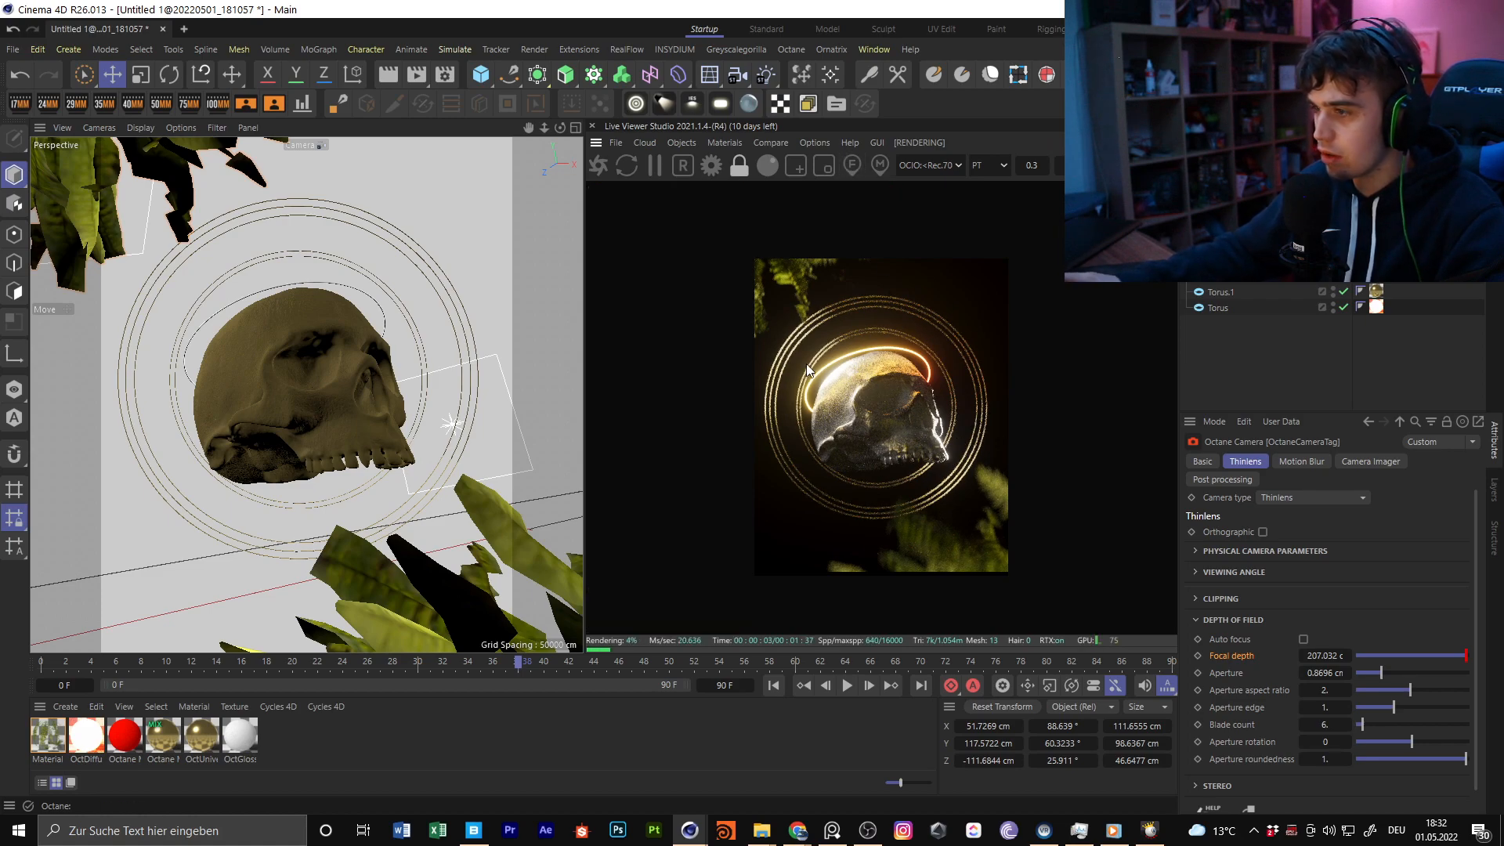
Bring the render camera slightly closer to the skull and shift the framing a little sideways
left_click_drag(543, 128, 564, 128)
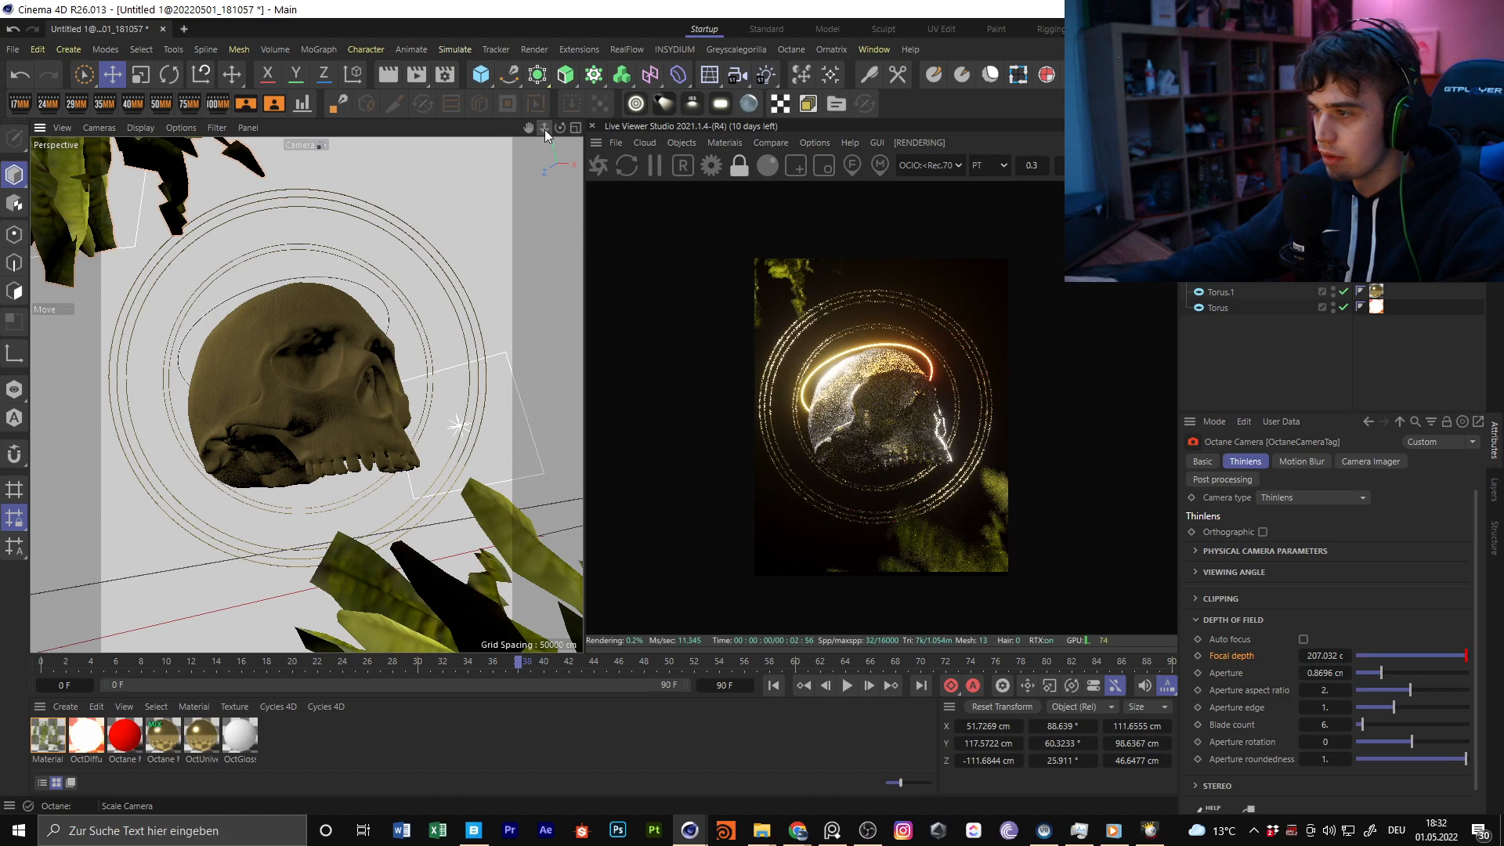
left_click_drag(307, 372, 320, 371, "alt")
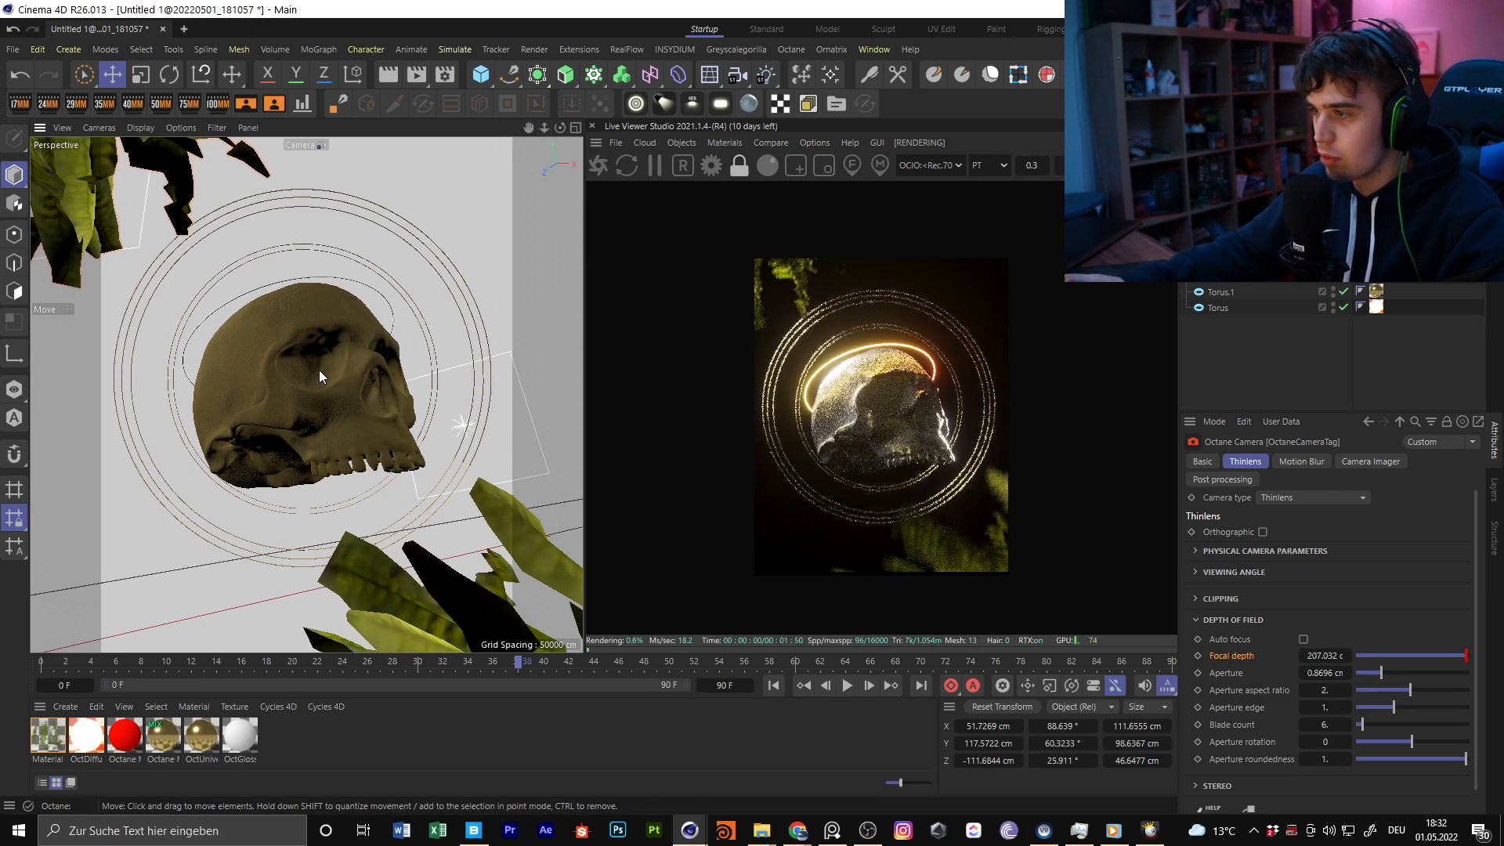